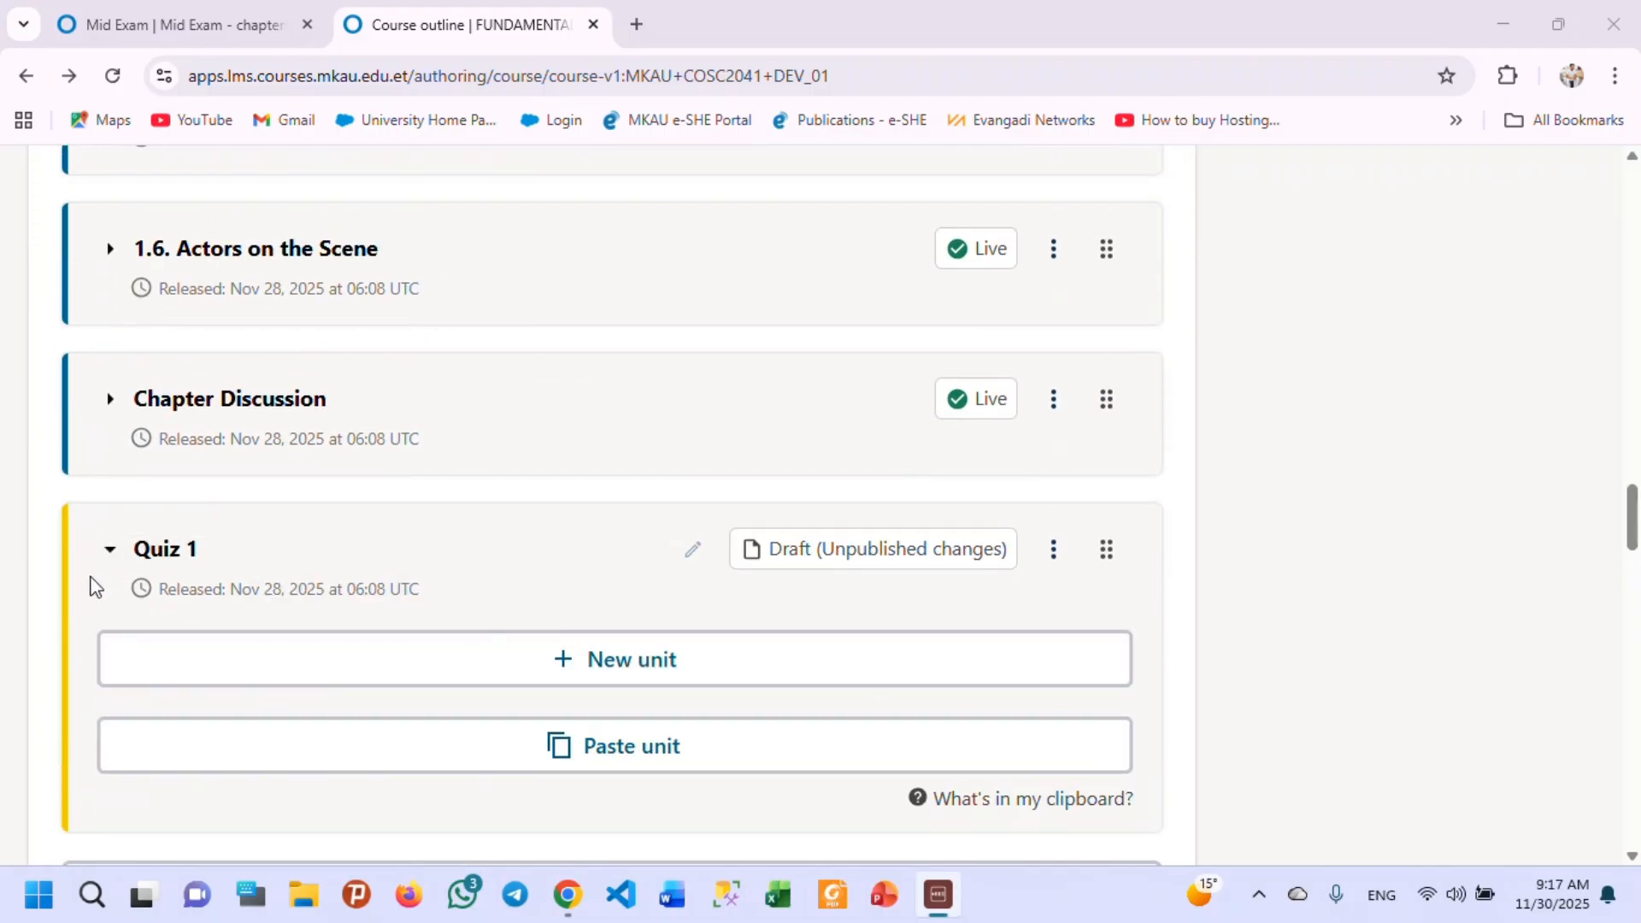
# Add a new unit to the Quiz 1 subsection of Chapter 1.
pyautogui.click(105, 554)
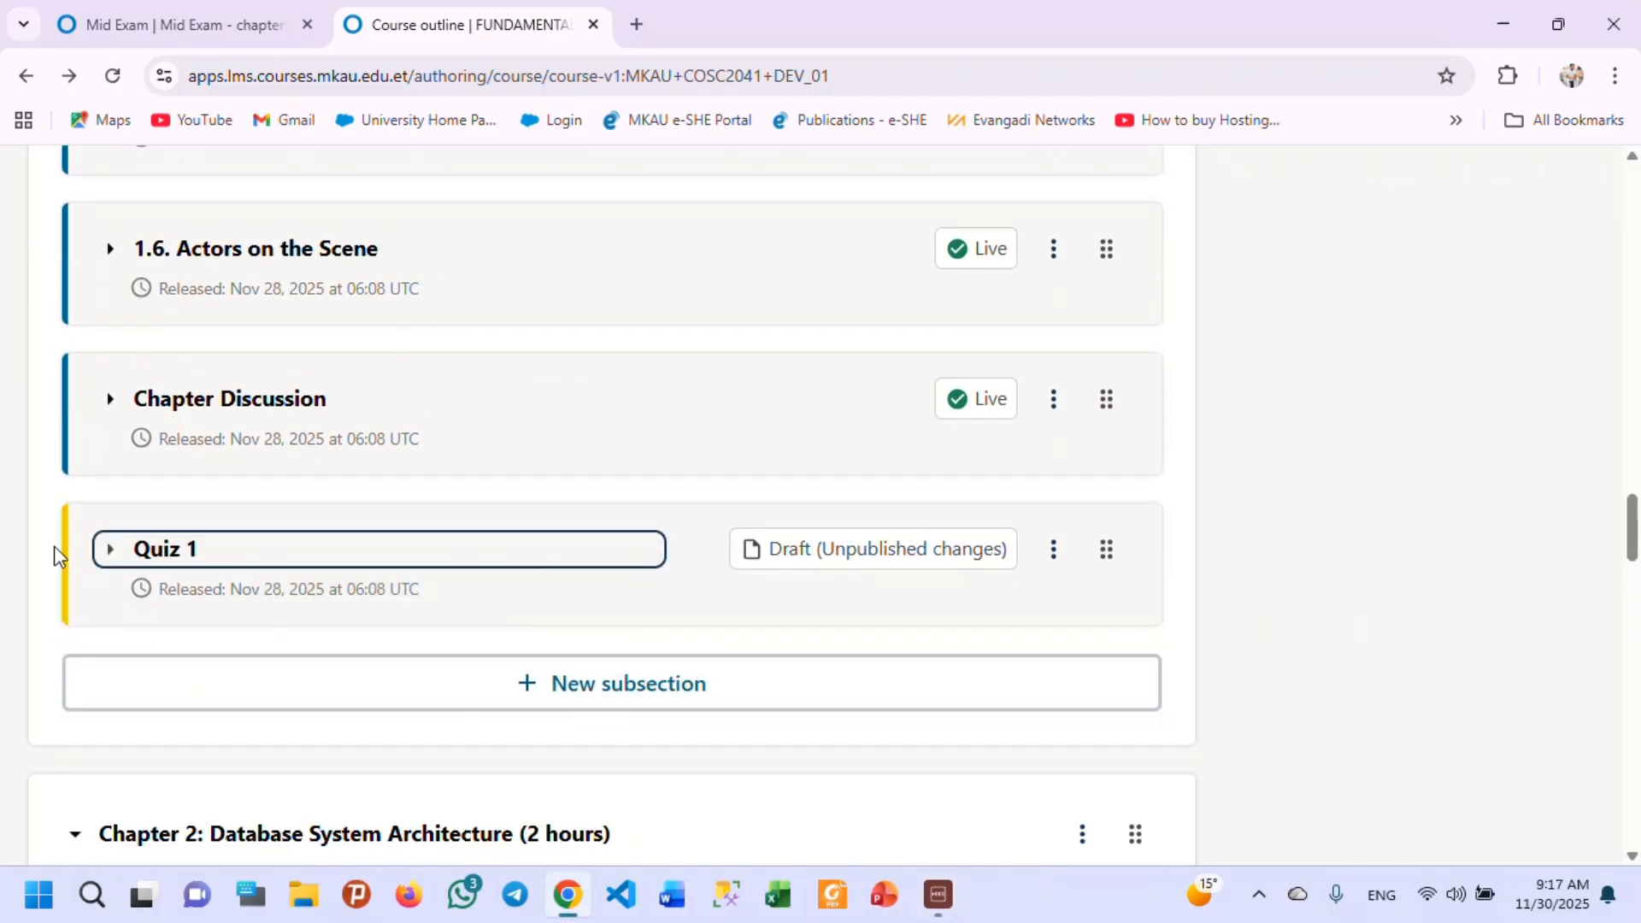
pyautogui.click(107, 557)
pyautogui.scroll(-1, 453, 592)
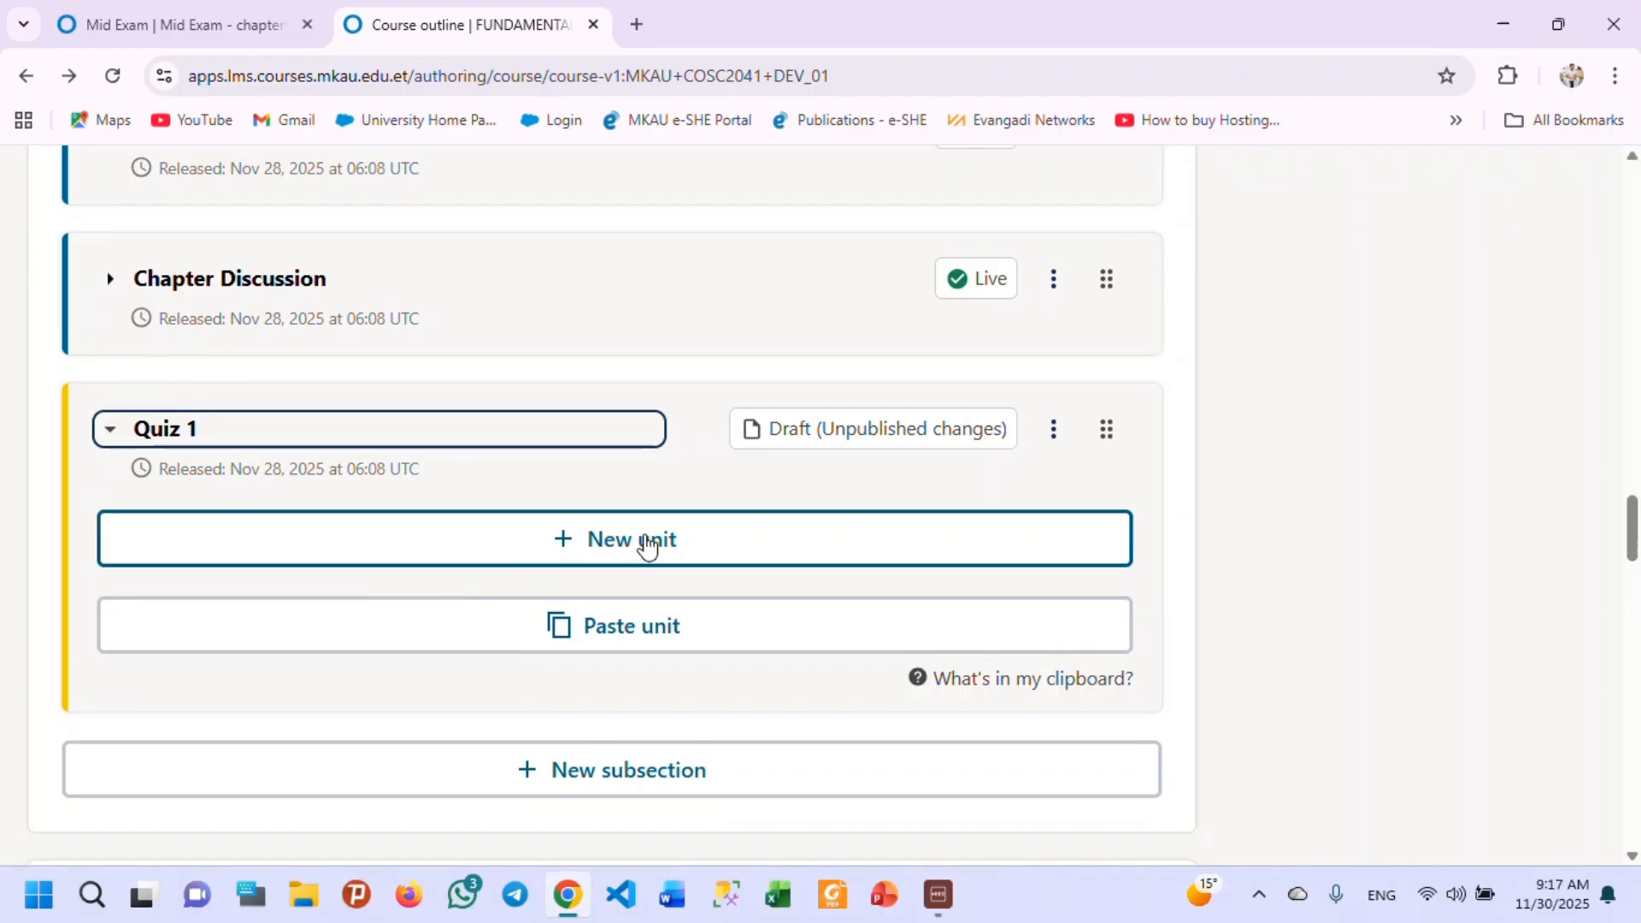
pyautogui.click(646, 545)
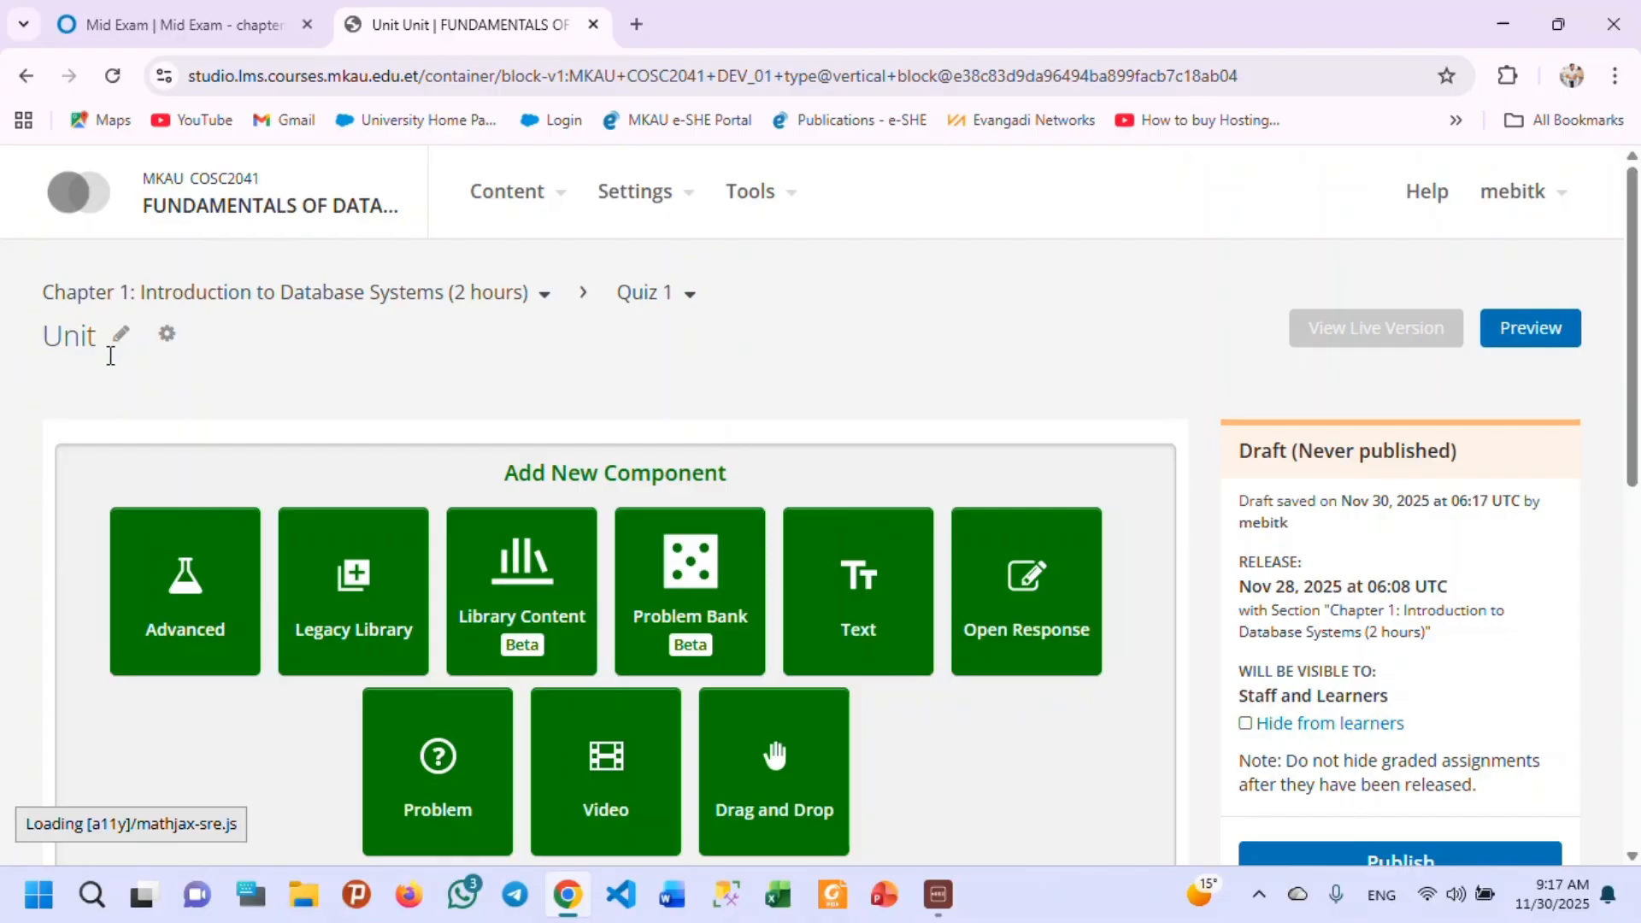
# Rename the new unit as Quiz 1.
pyautogui.click(119, 333)
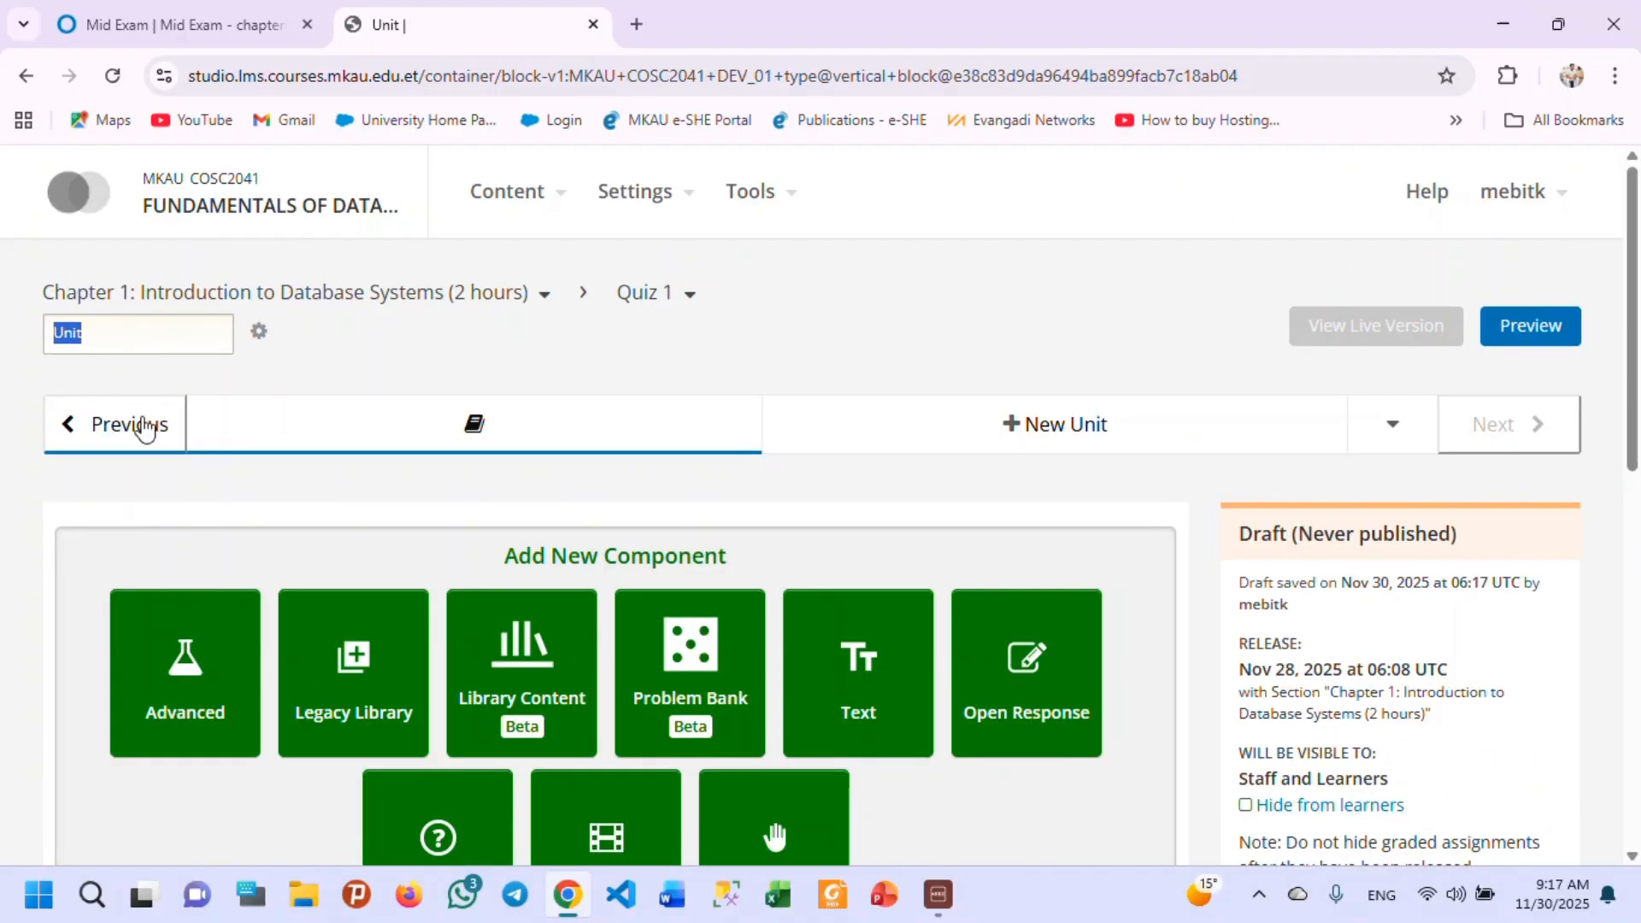
pyautogui.write('Quiz 1')
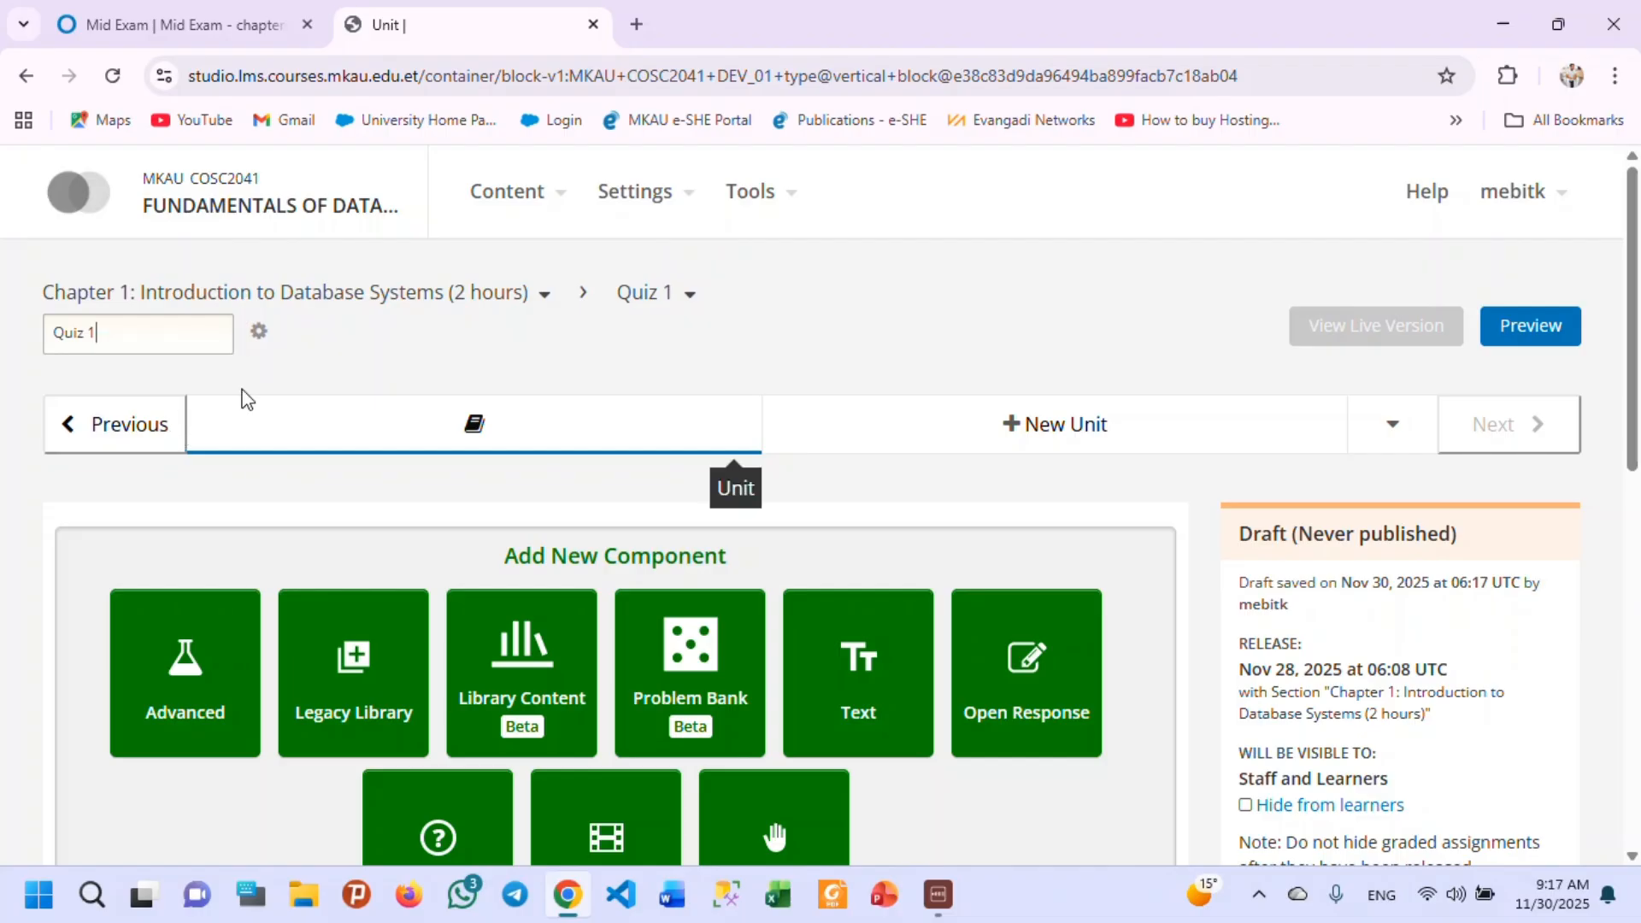
pyautogui.click(308, 356)
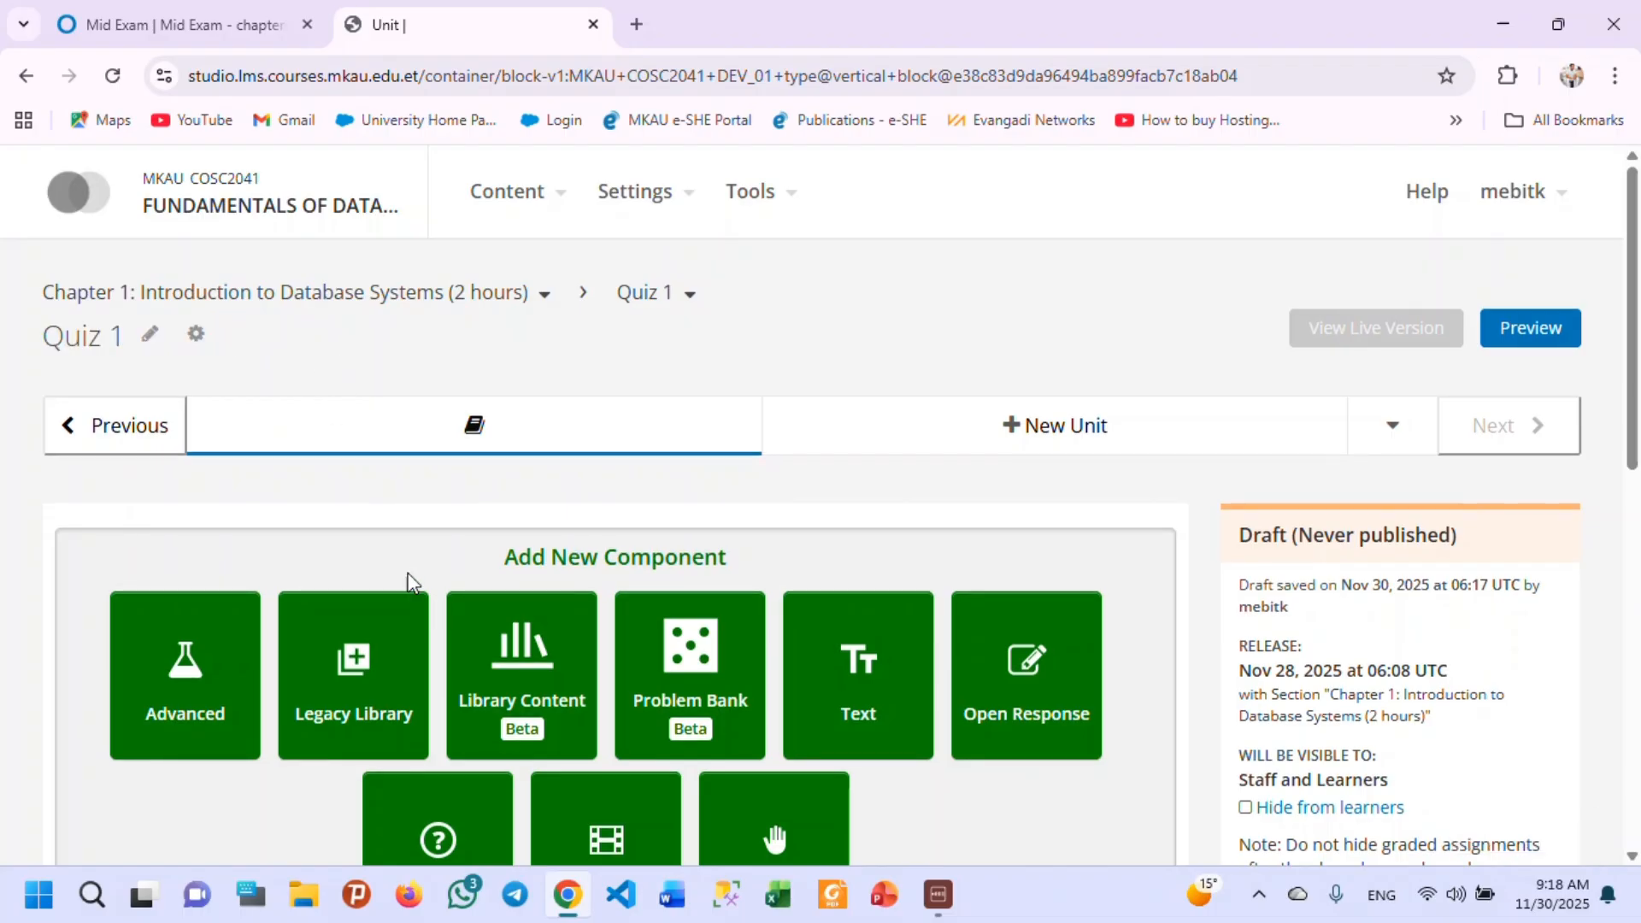
# Add a Multiple Choice problem component to the unit.
pyautogui.scroll(-3, 410, 579)
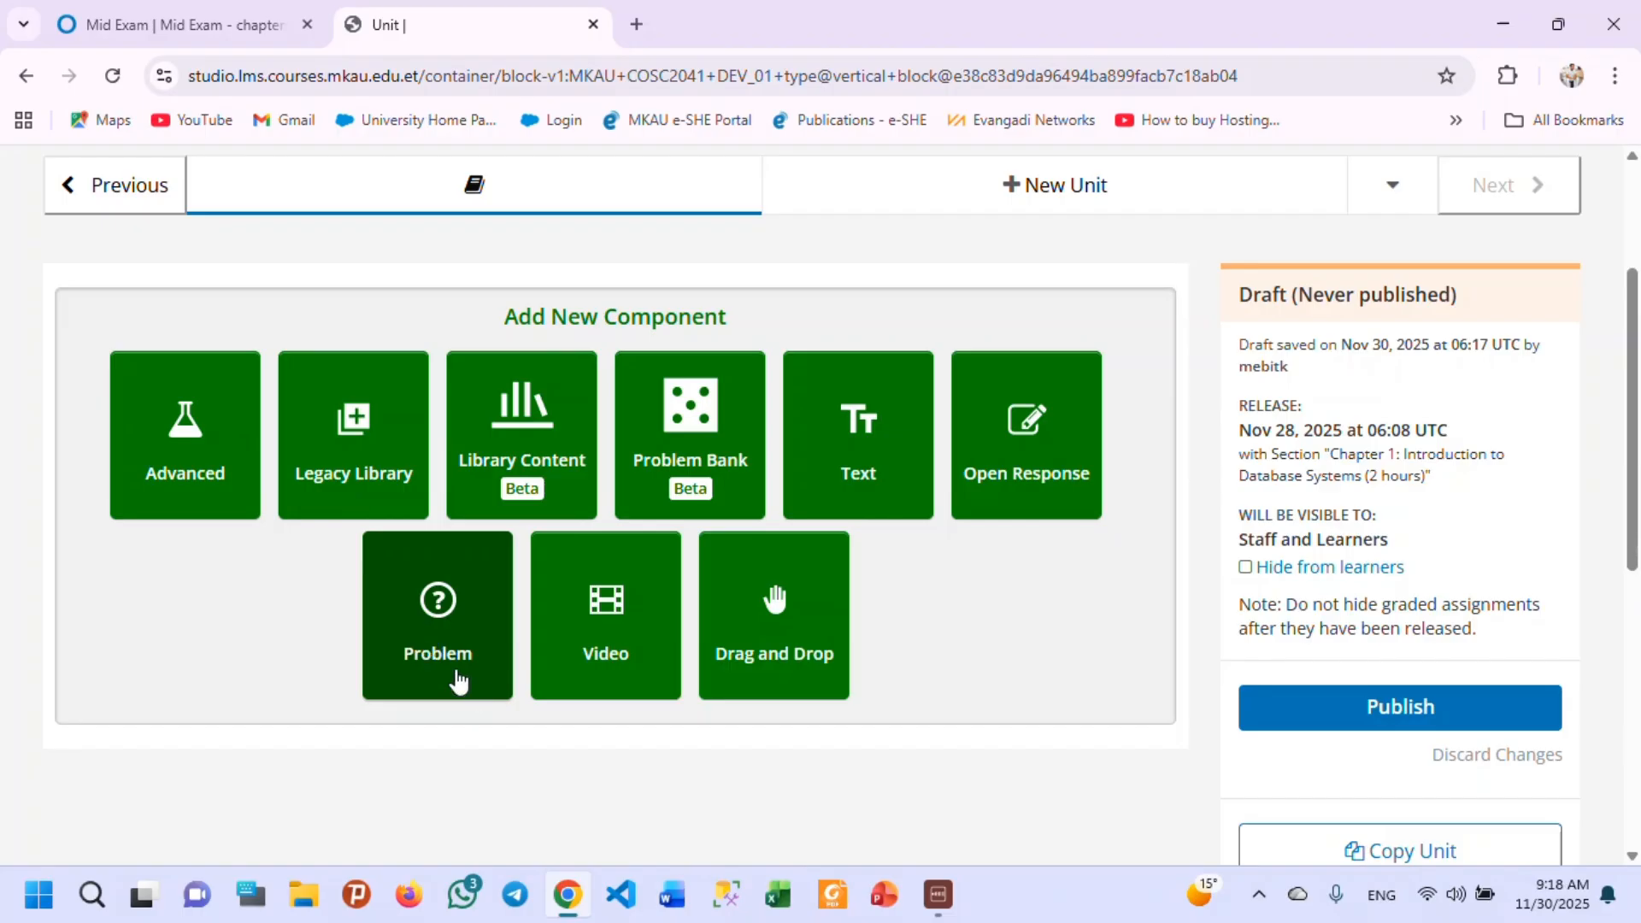
pyautogui.click(434, 652)
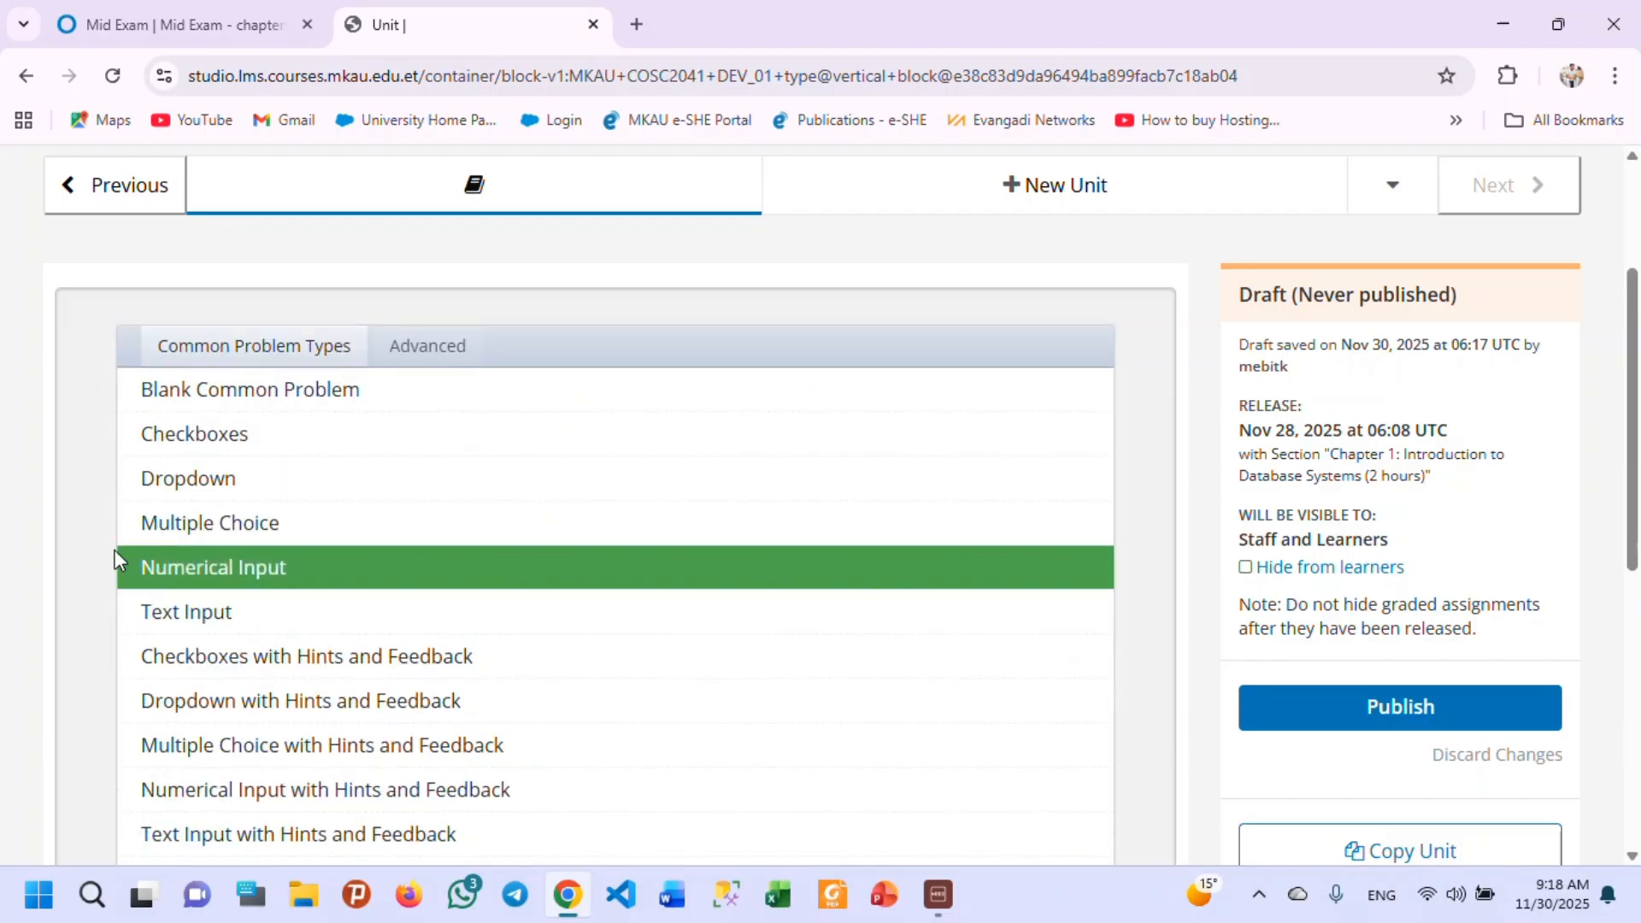
pyautogui.click(241, 530)
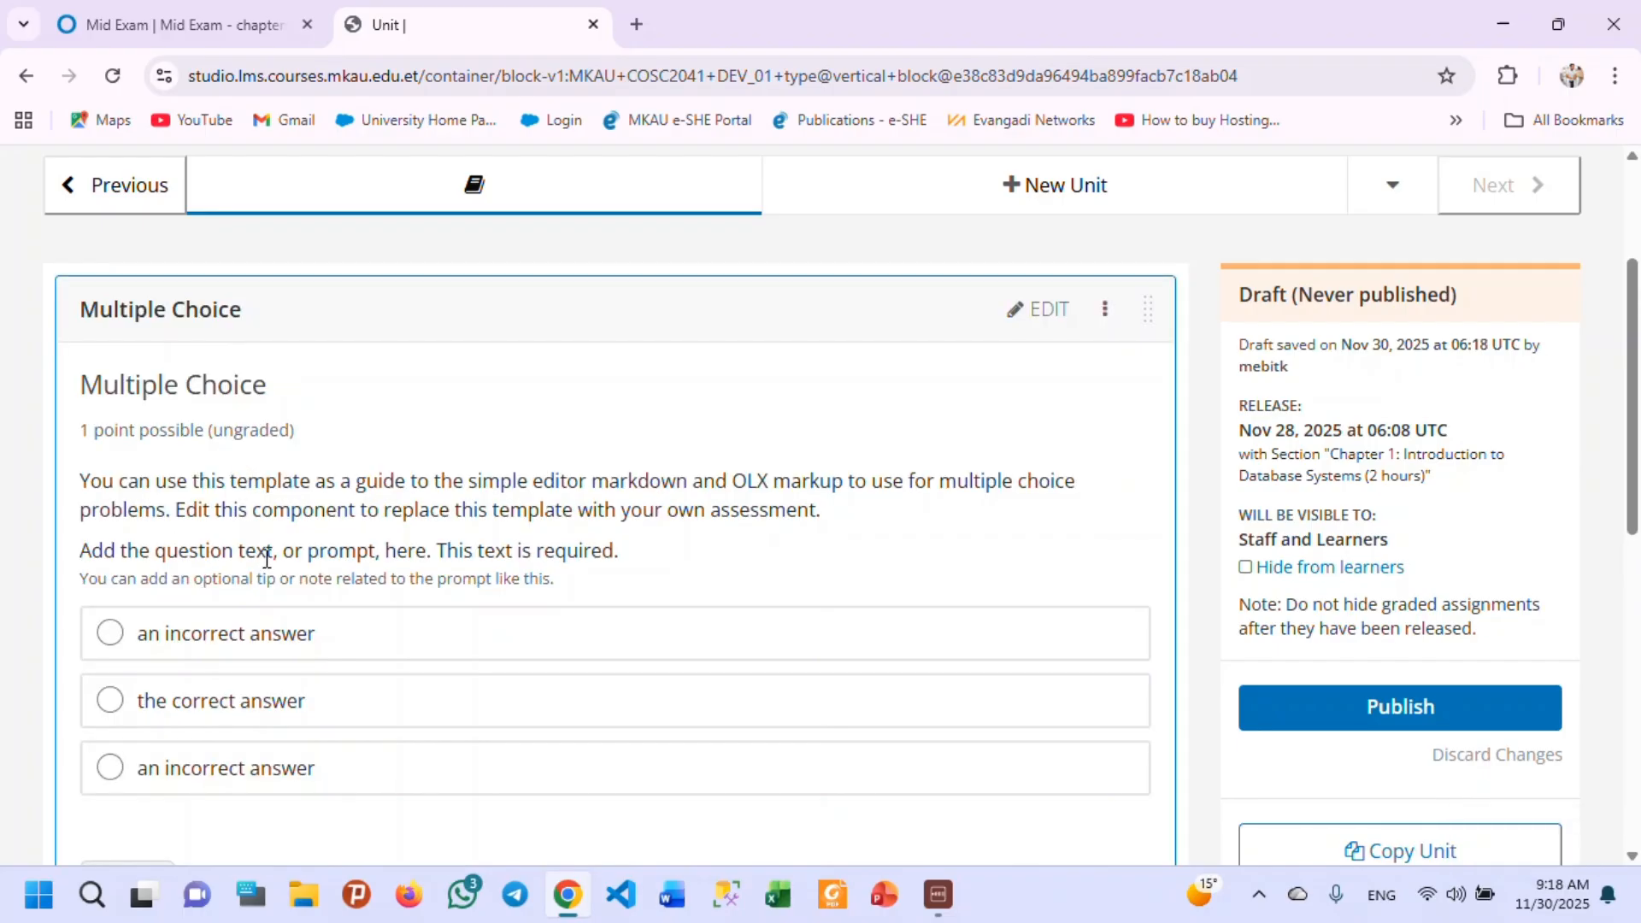
# Open the Multiple Choice problem for editing and select the template's introduction and question prompt, leaving out the answer choices.
pyautogui.scroll(-1, 267, 559)
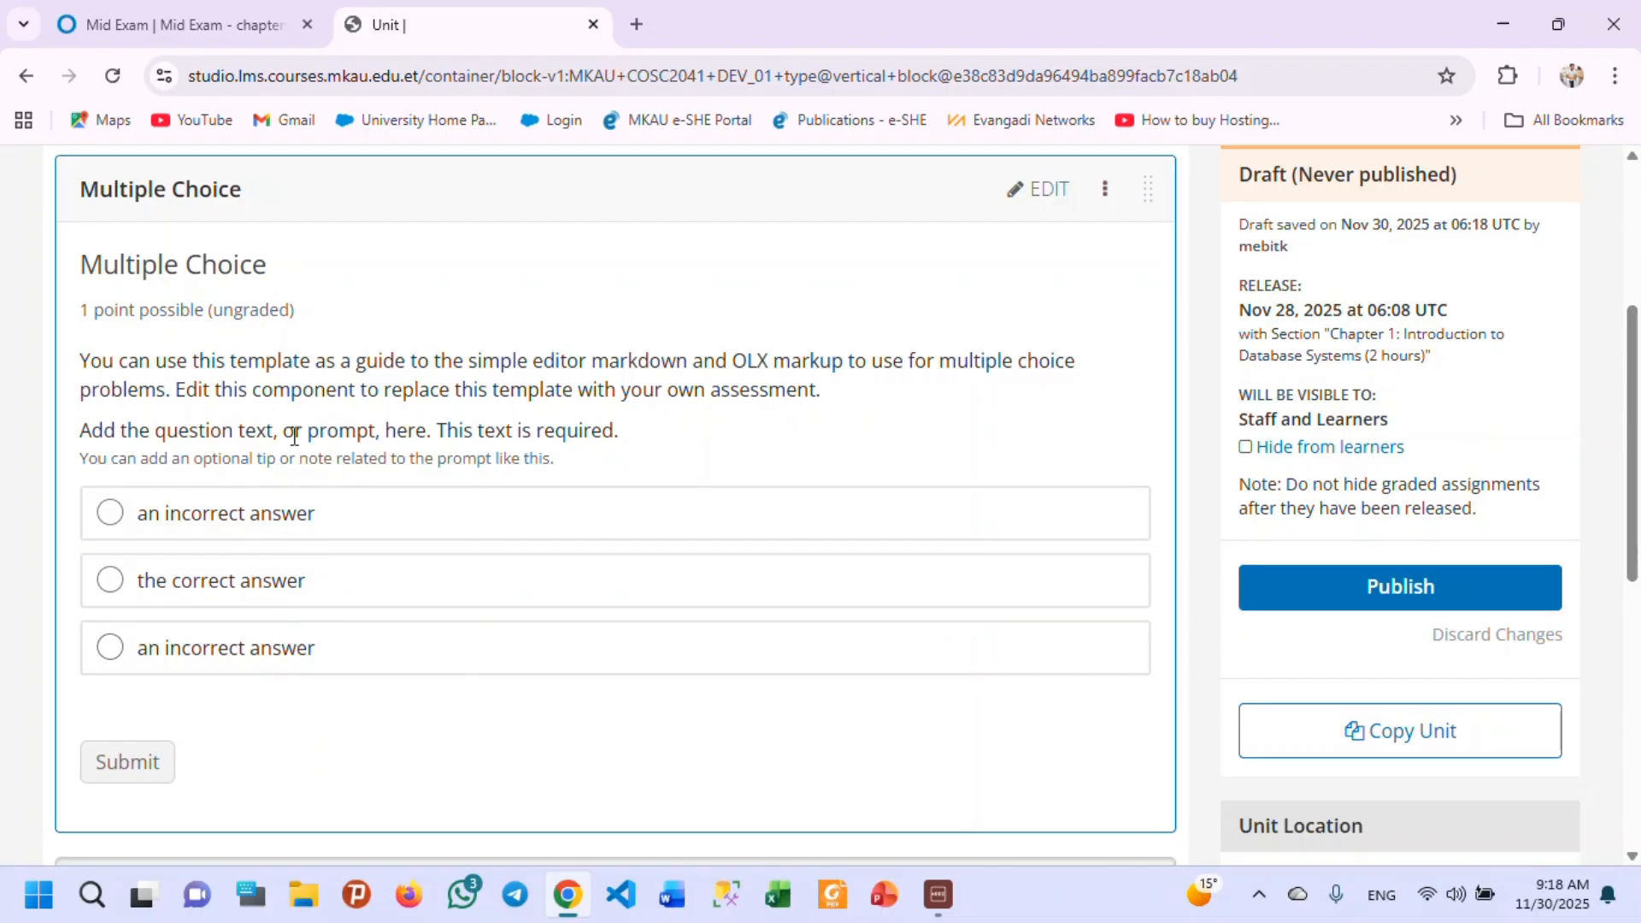
pyautogui.click(1024, 195)
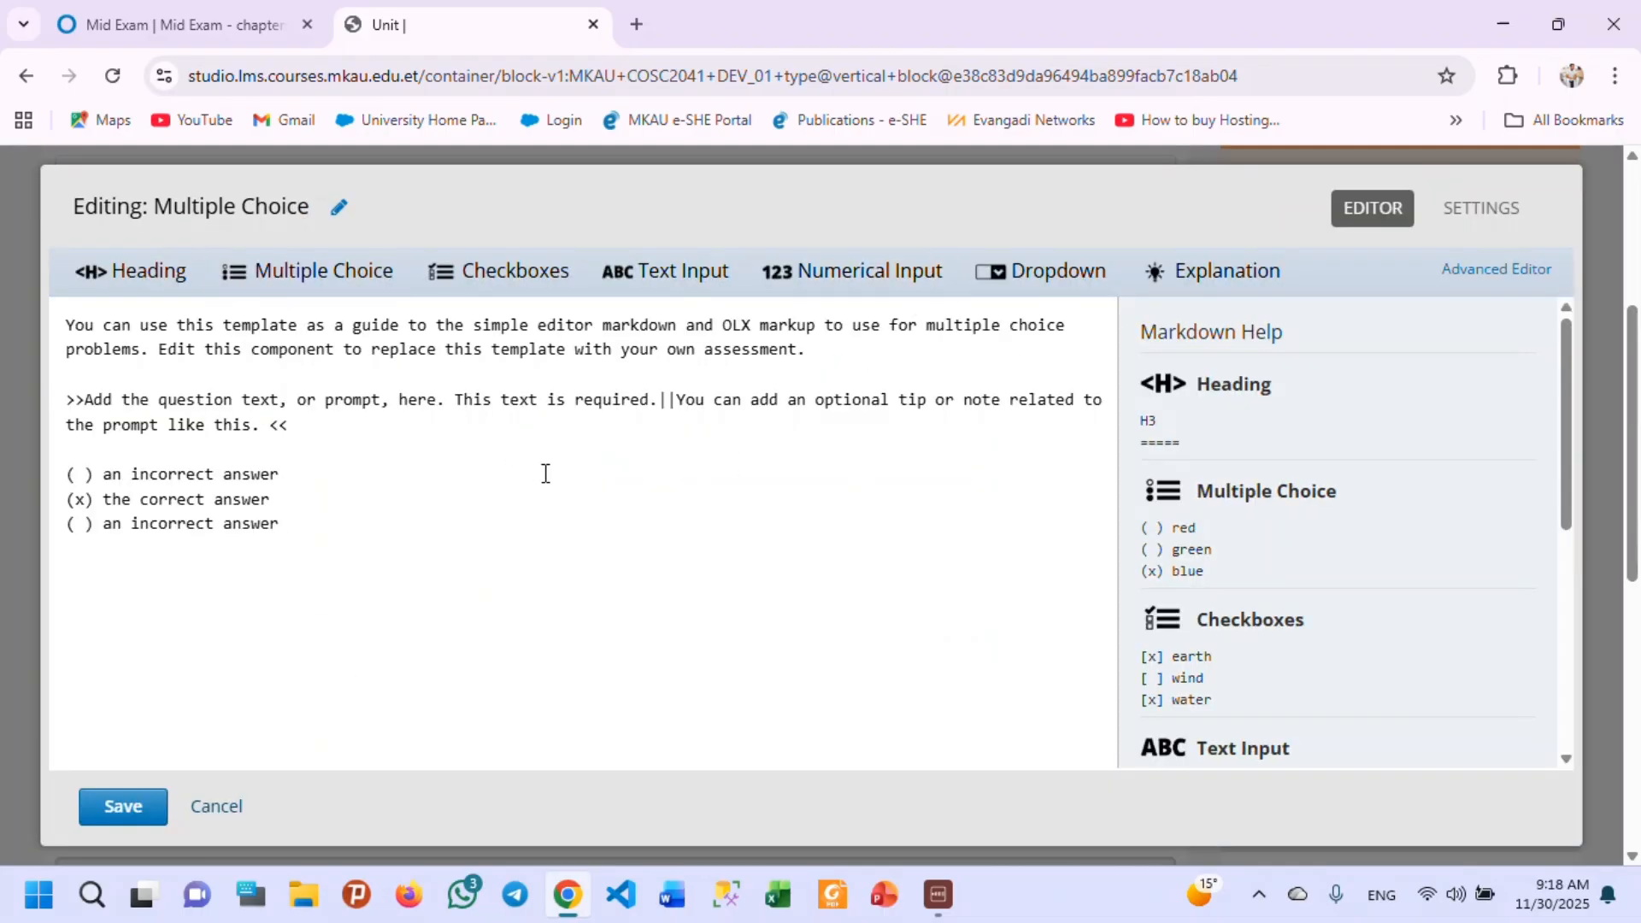
pyautogui.moveTo(261, 430); pyautogui.dragTo(60, 327)
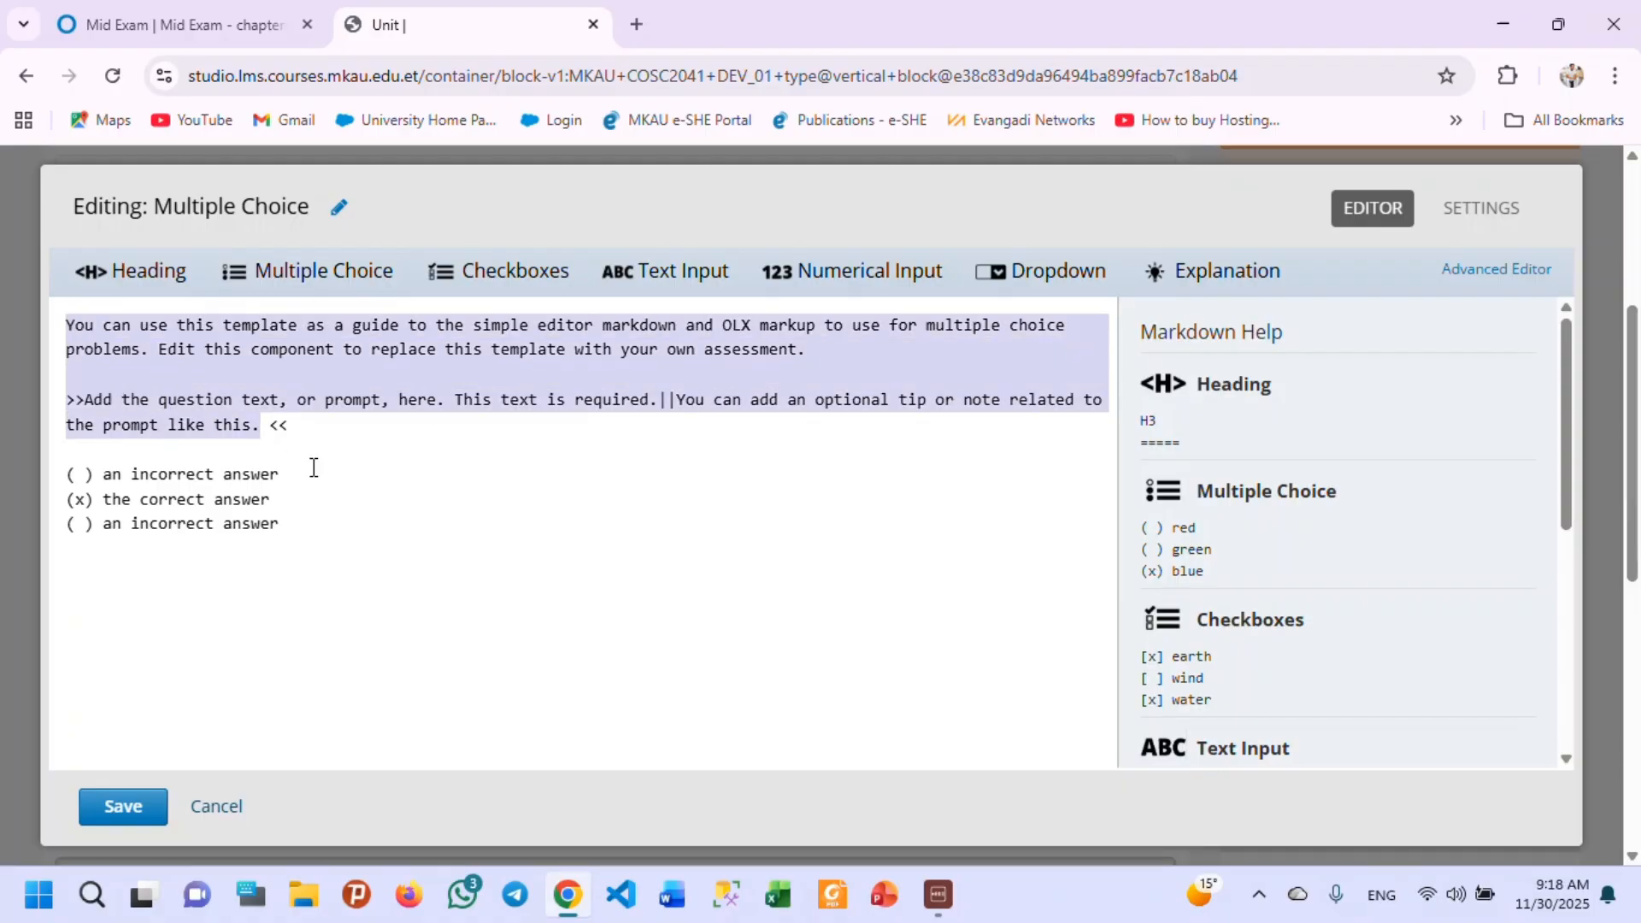
pyautogui.moveTo(323, 437); pyautogui.dragTo(61, 329)
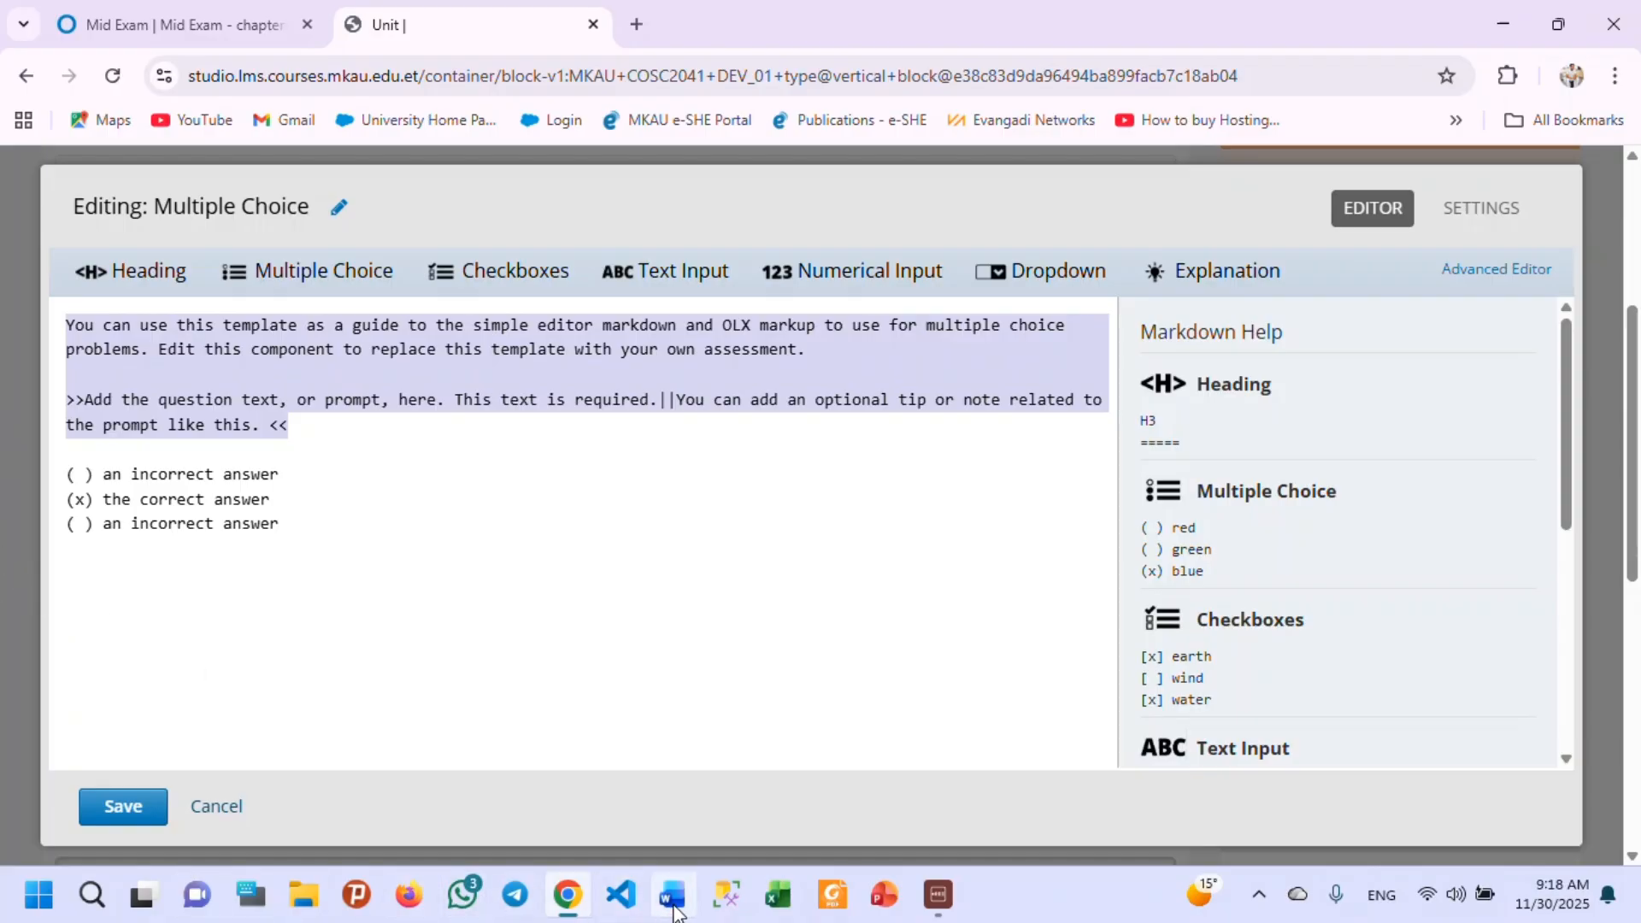
# In File Explorer, open the DB mid Exam Word document from Computer Science > Fundamentals of Database System > DB exam.
pyautogui.click(304, 899)
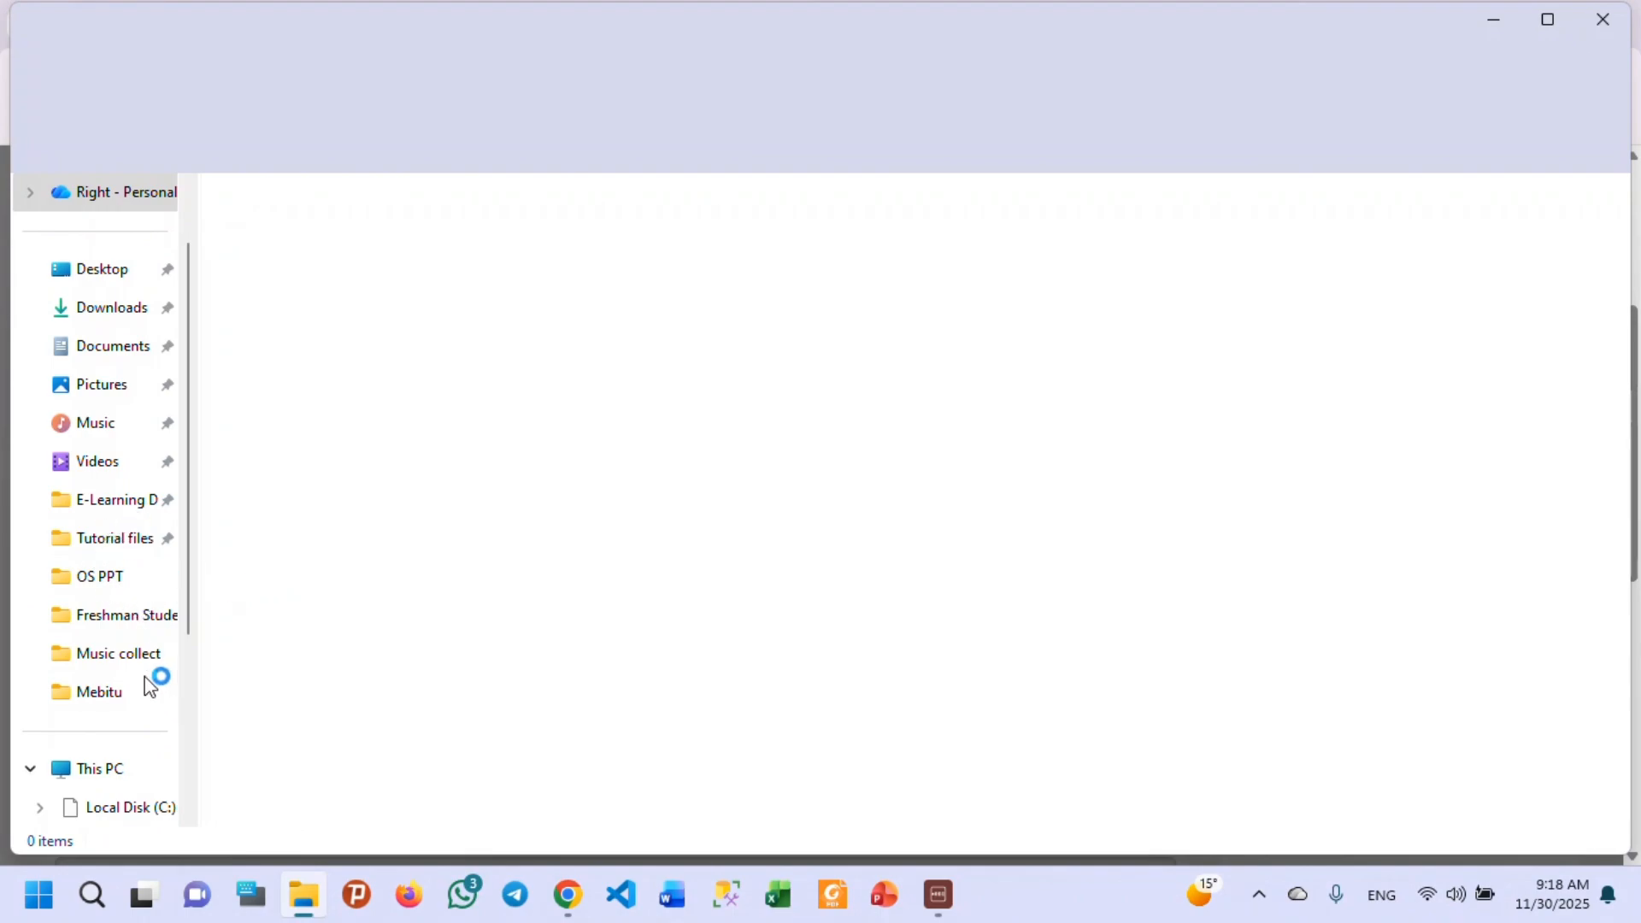
pyautogui.click(120, 586)
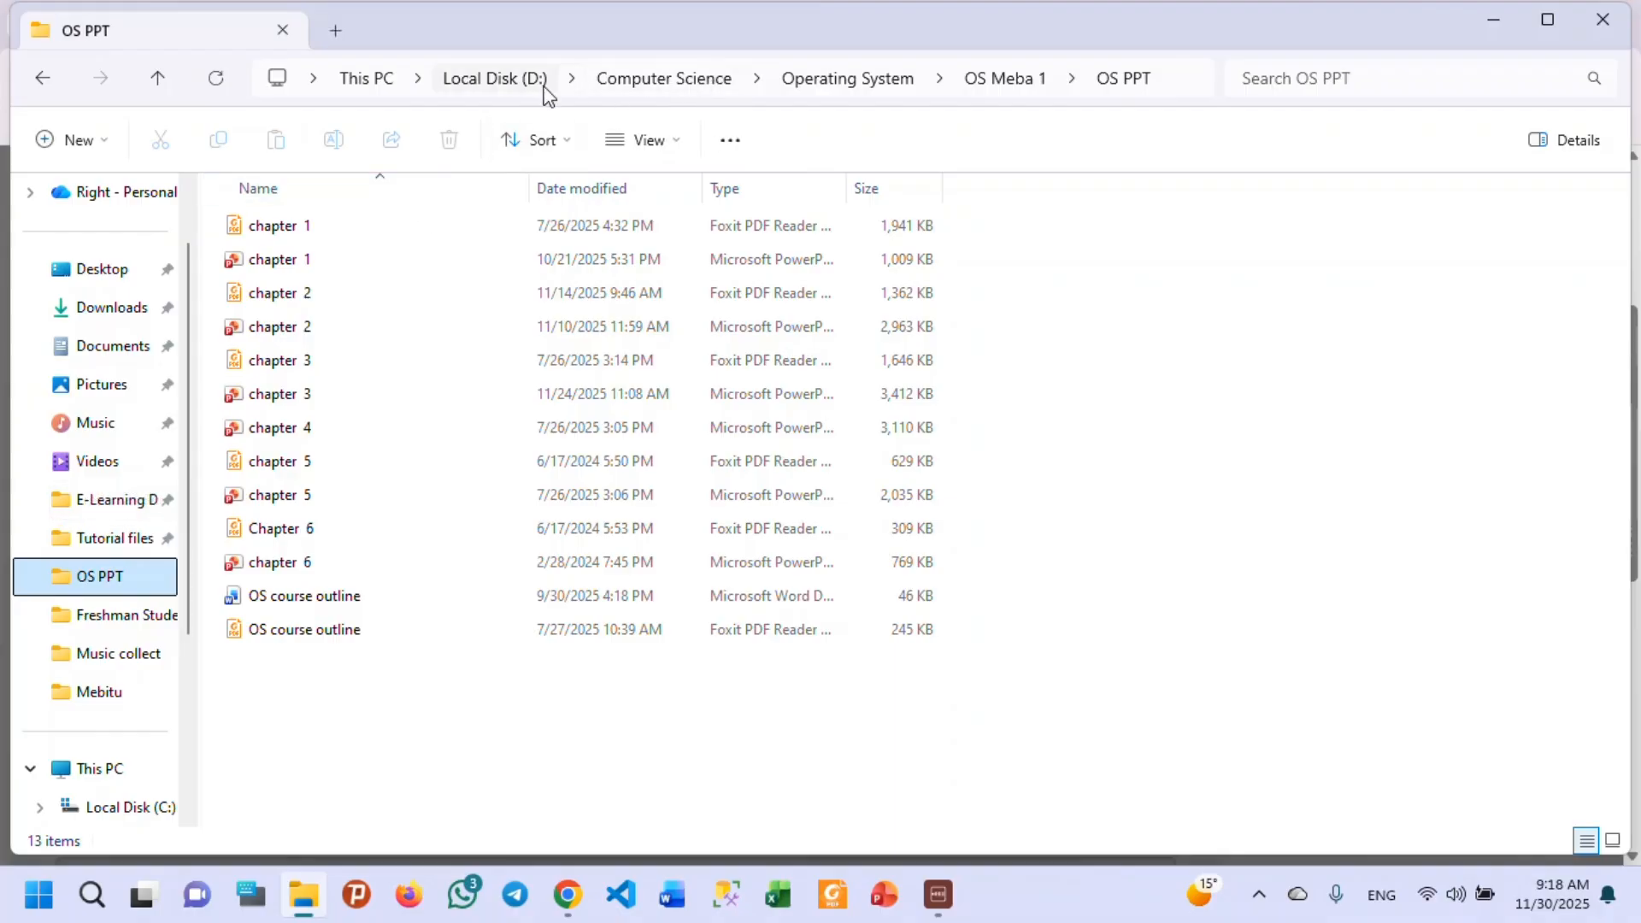
pyautogui.click(643, 78)
pyautogui.doubleClick(366, 331)
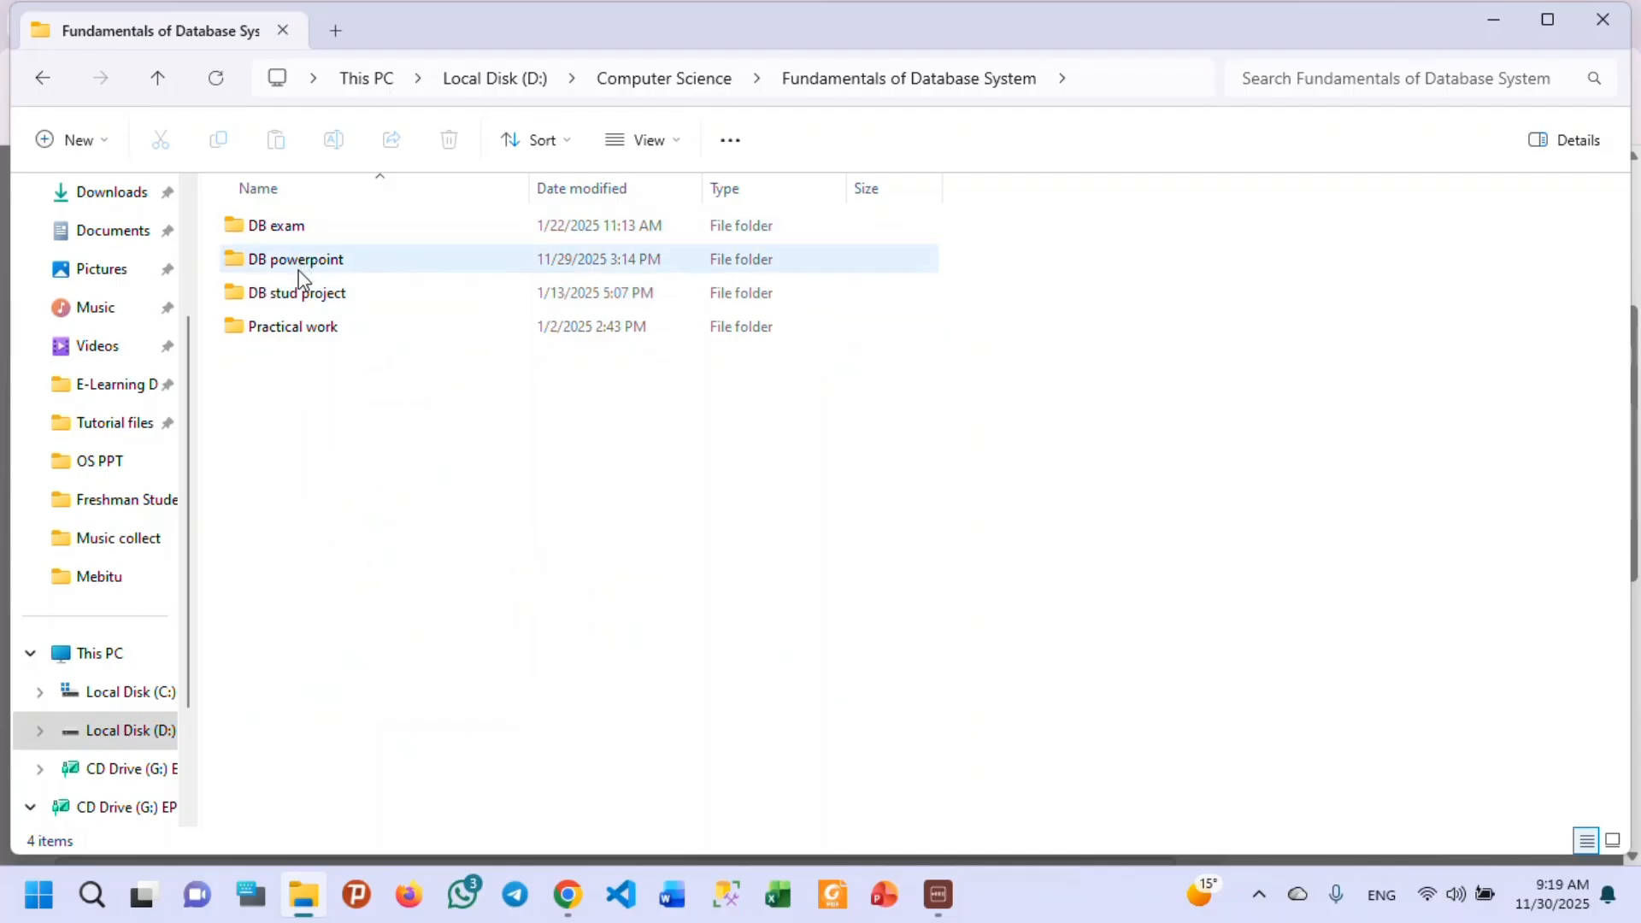
pyautogui.doubleClick(288, 233)
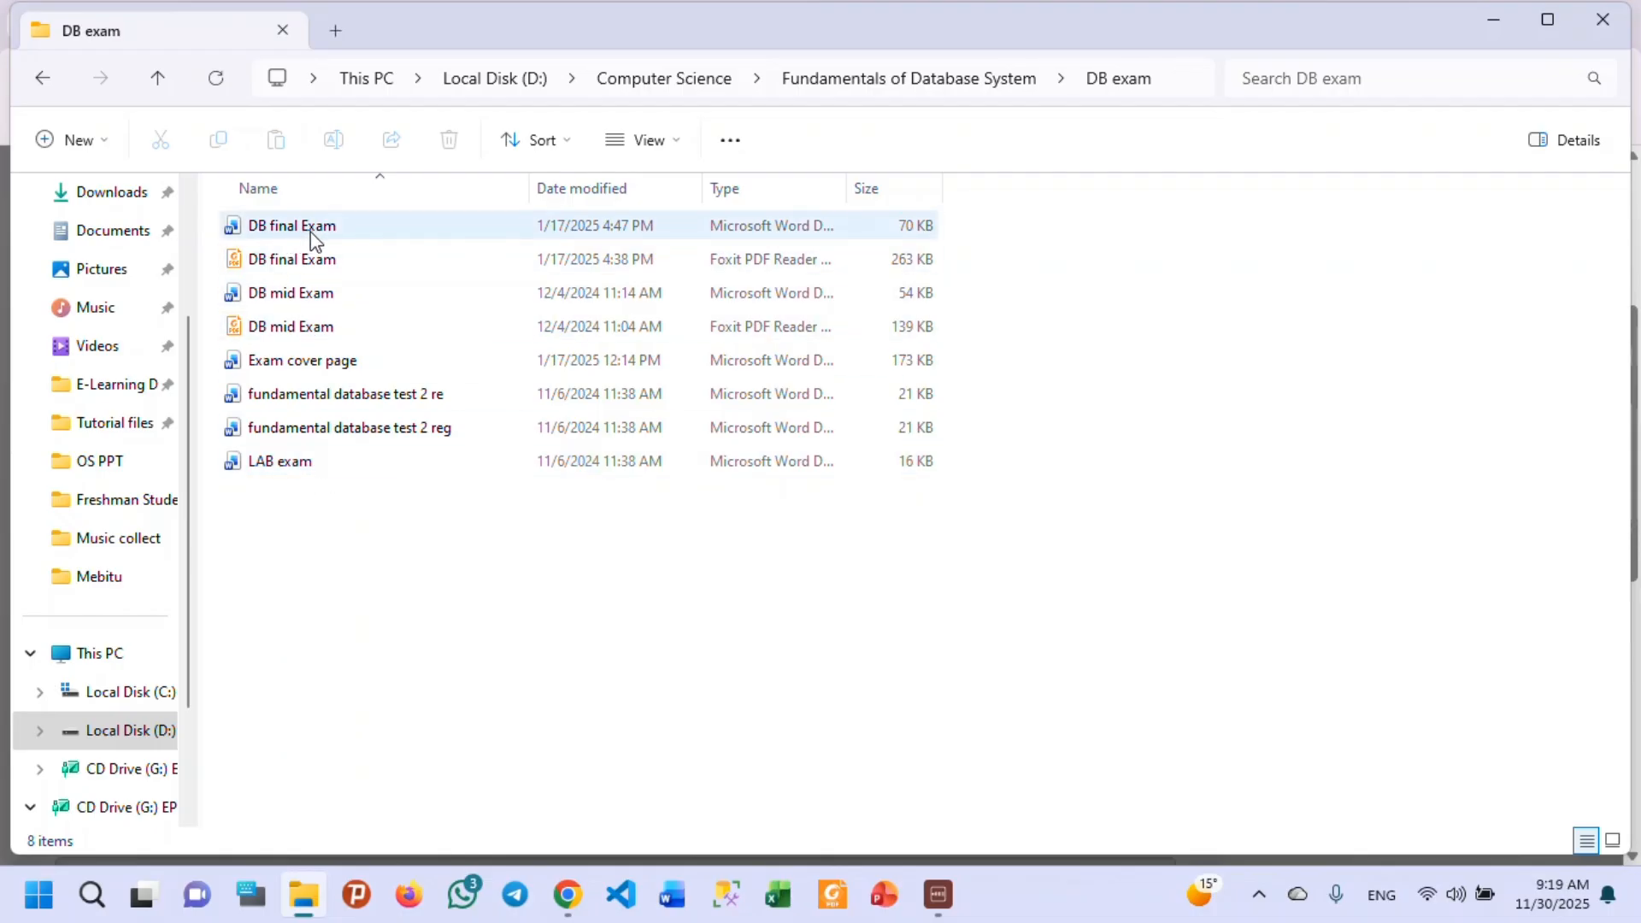
pyautogui.click(313, 302)
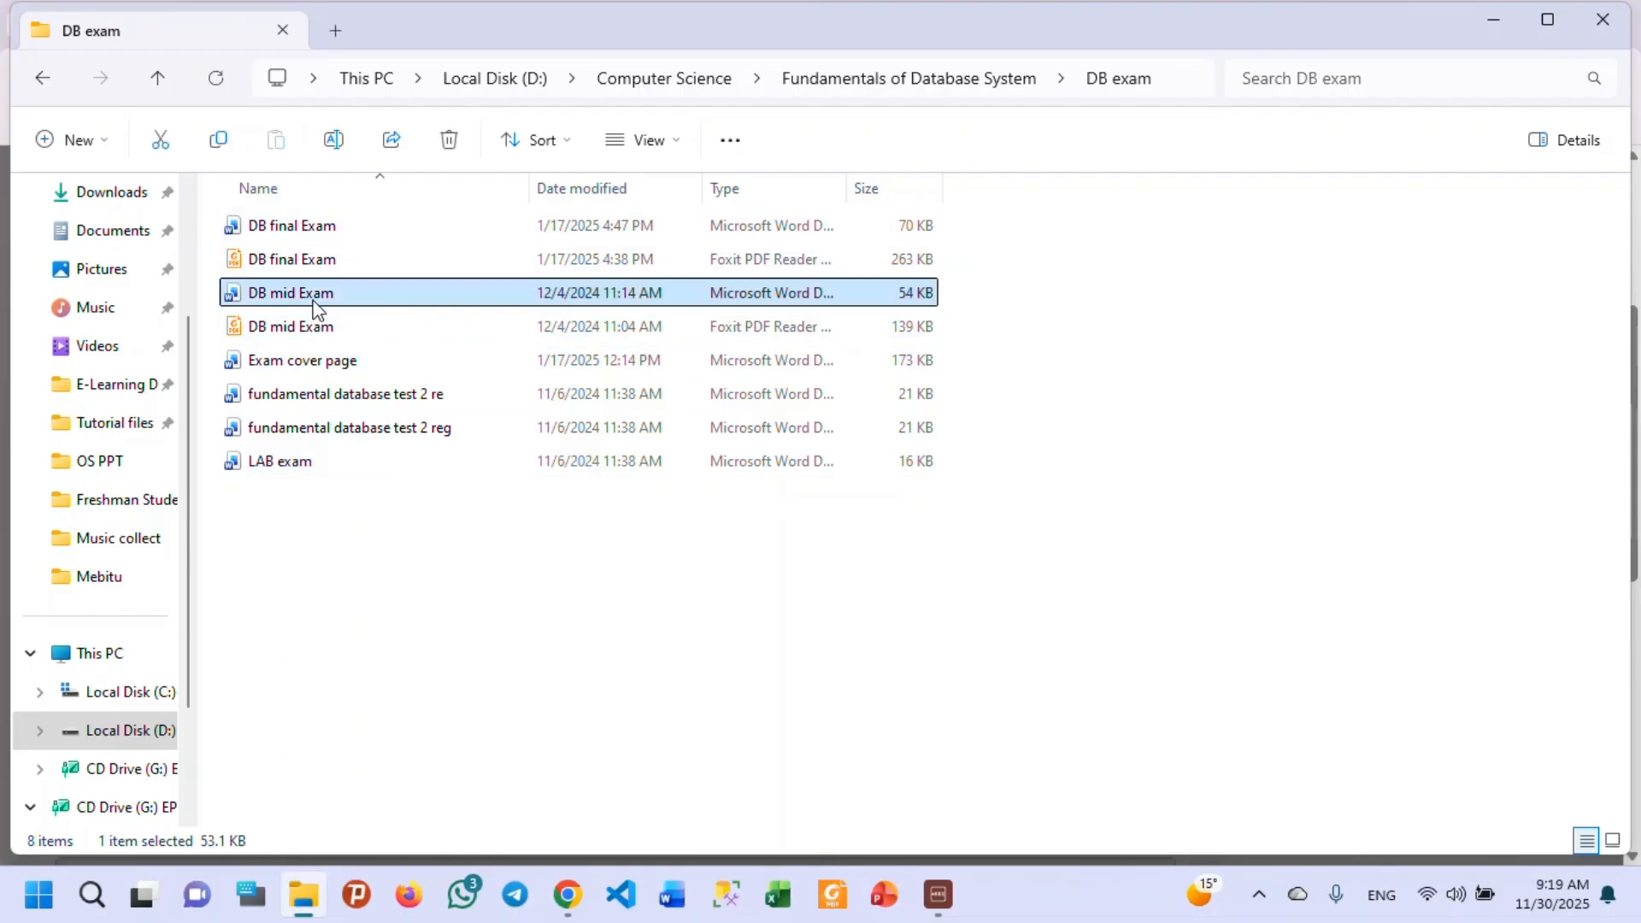
pyautogui.click(1501, 18)
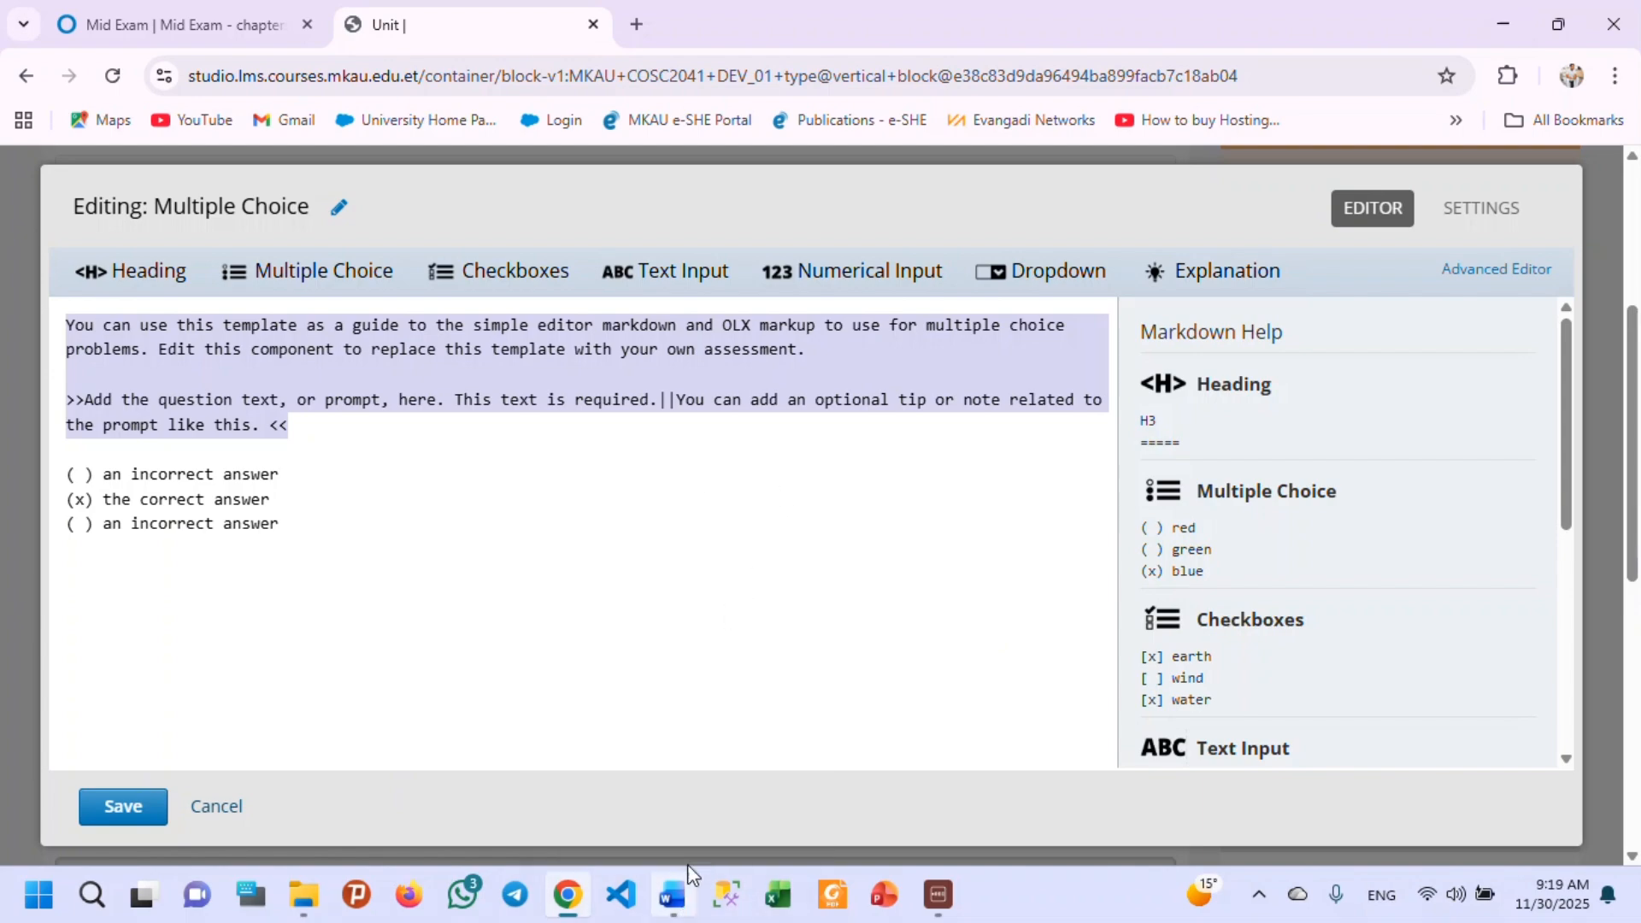
# Close the Database Courseoutline document in Word.
pyautogui.moveTo(681, 909)
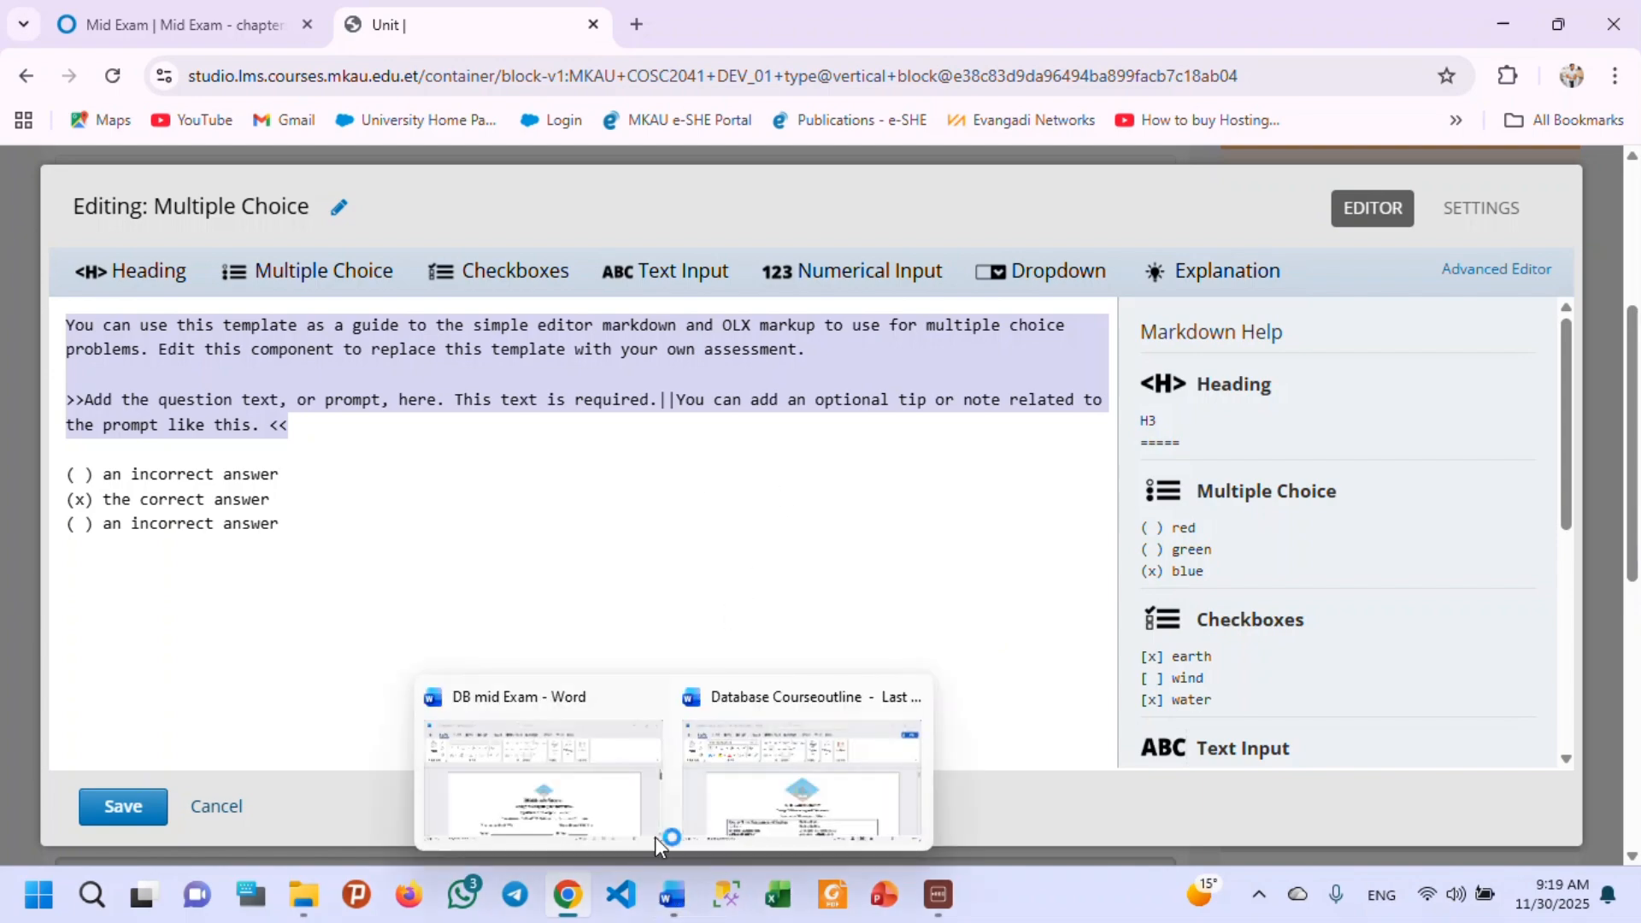
pyautogui.click(820, 799)
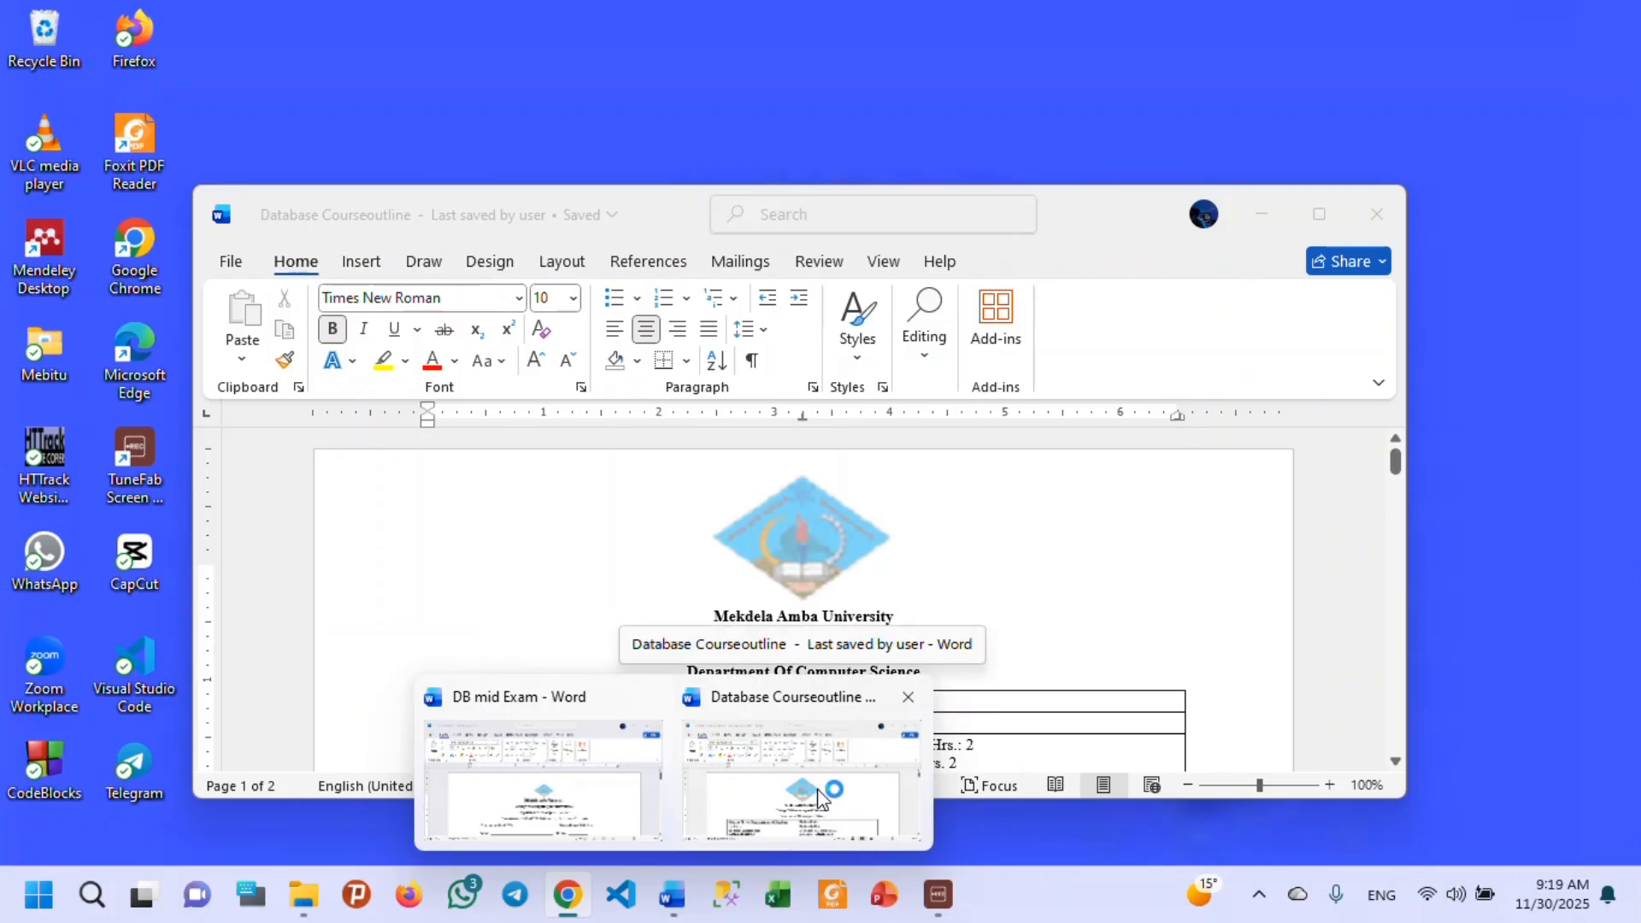
pyautogui.click(908, 702)
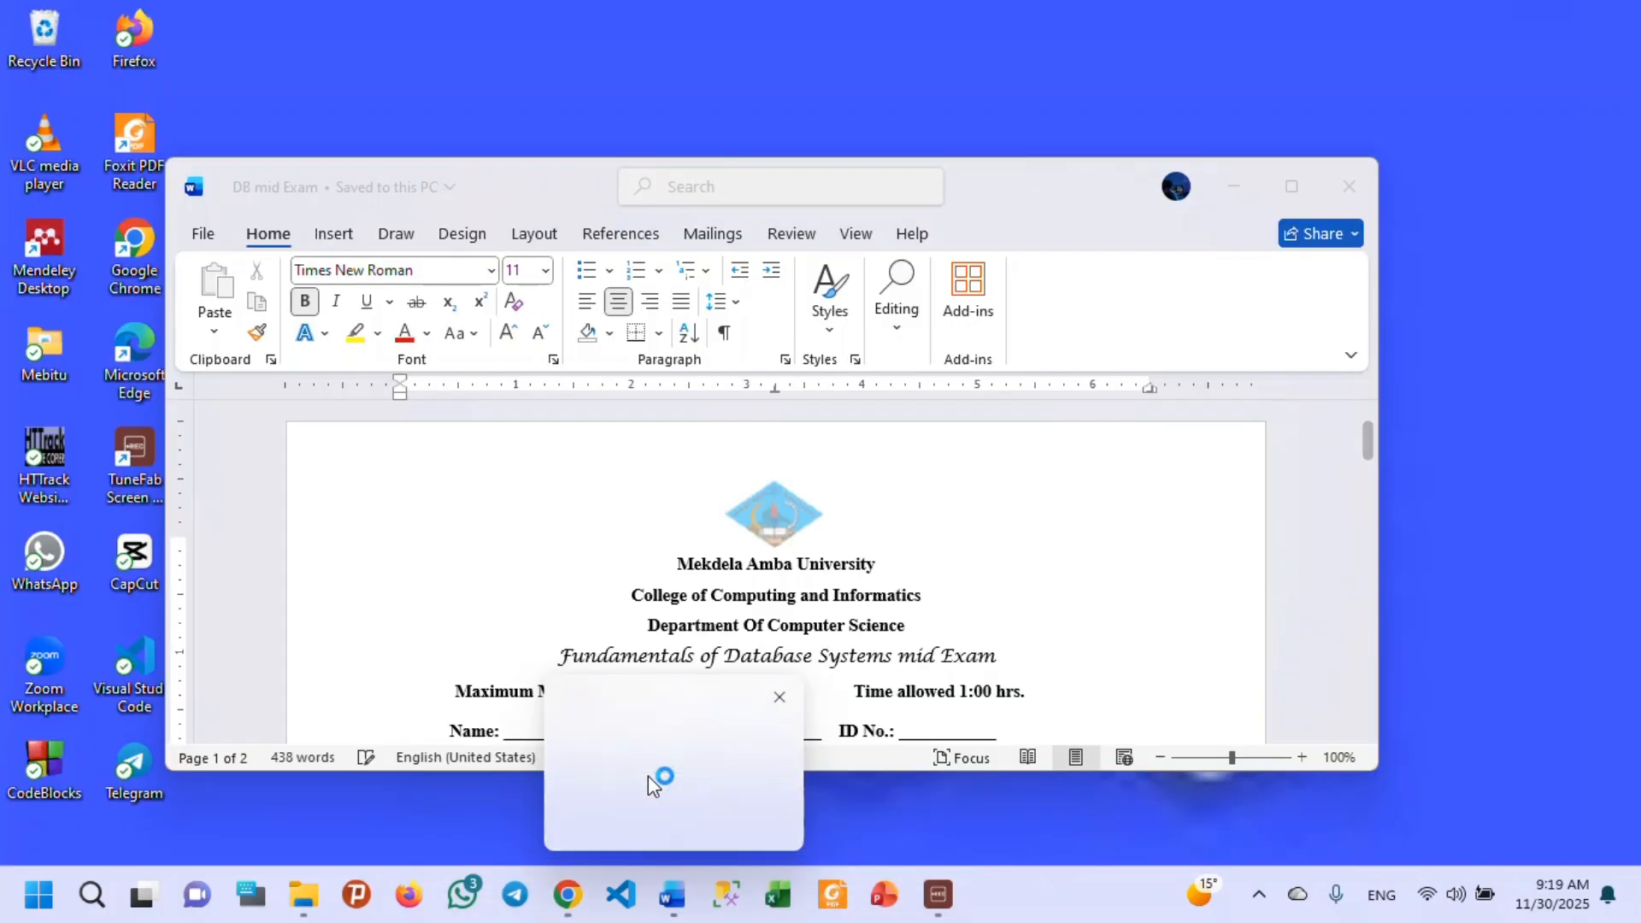
# Replace the selected template text with the section I instruction and question 1, "What is database:", copied from the DB mid Exam document in Word.
pyautogui.click(647, 776)
pyautogui.scroll(-5, 796, 640)
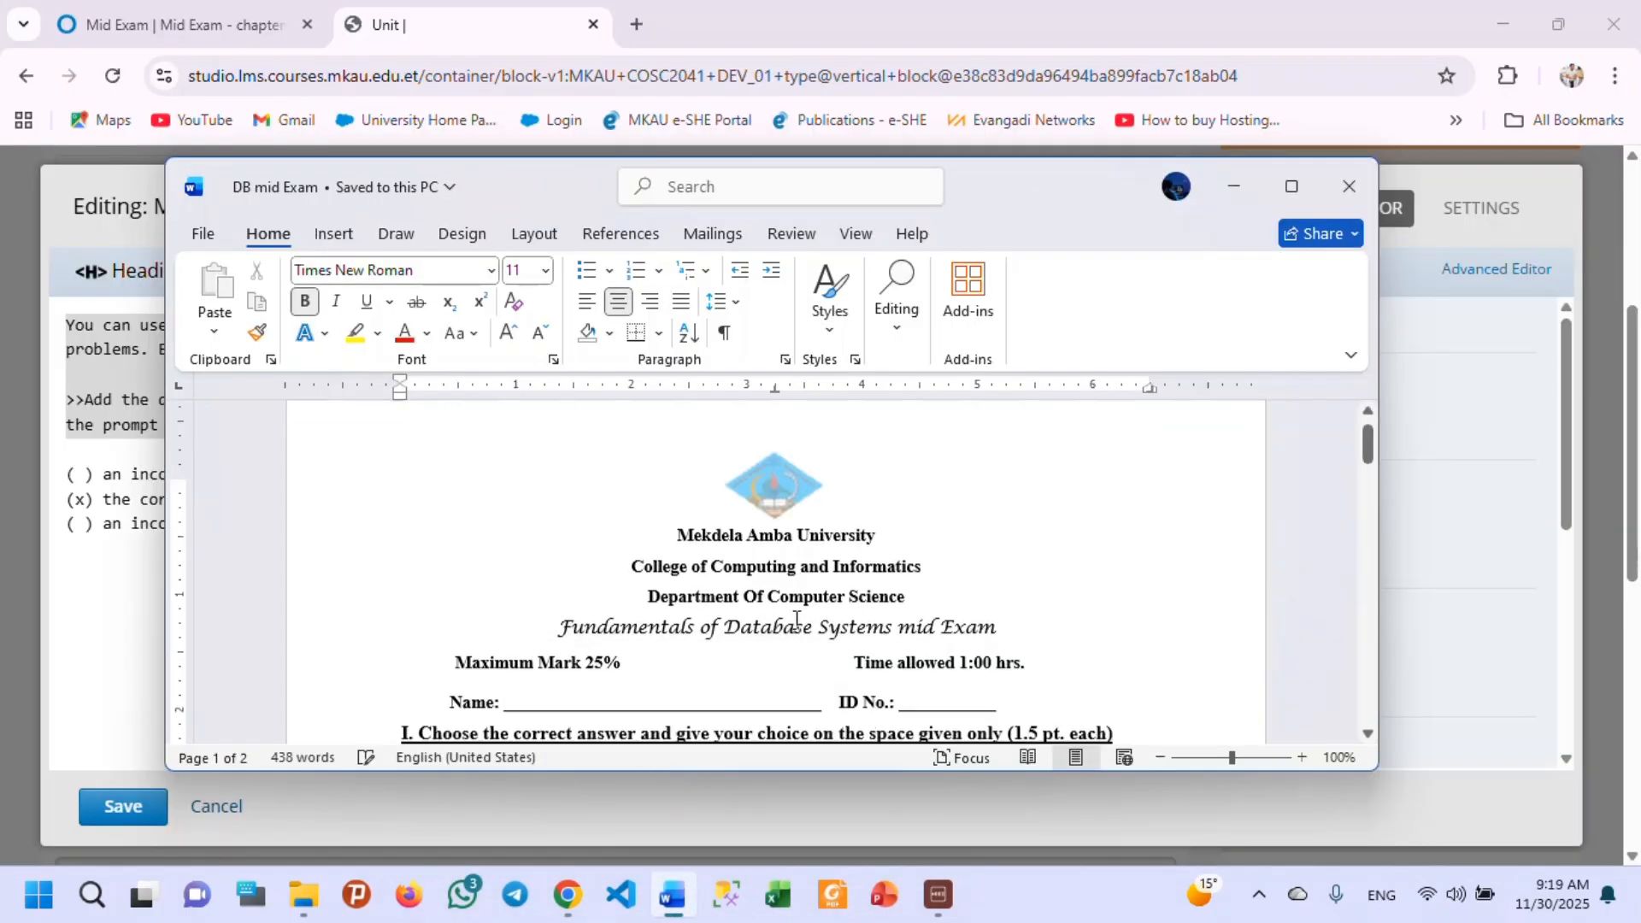
pyautogui.scroll(3, 795, 640)
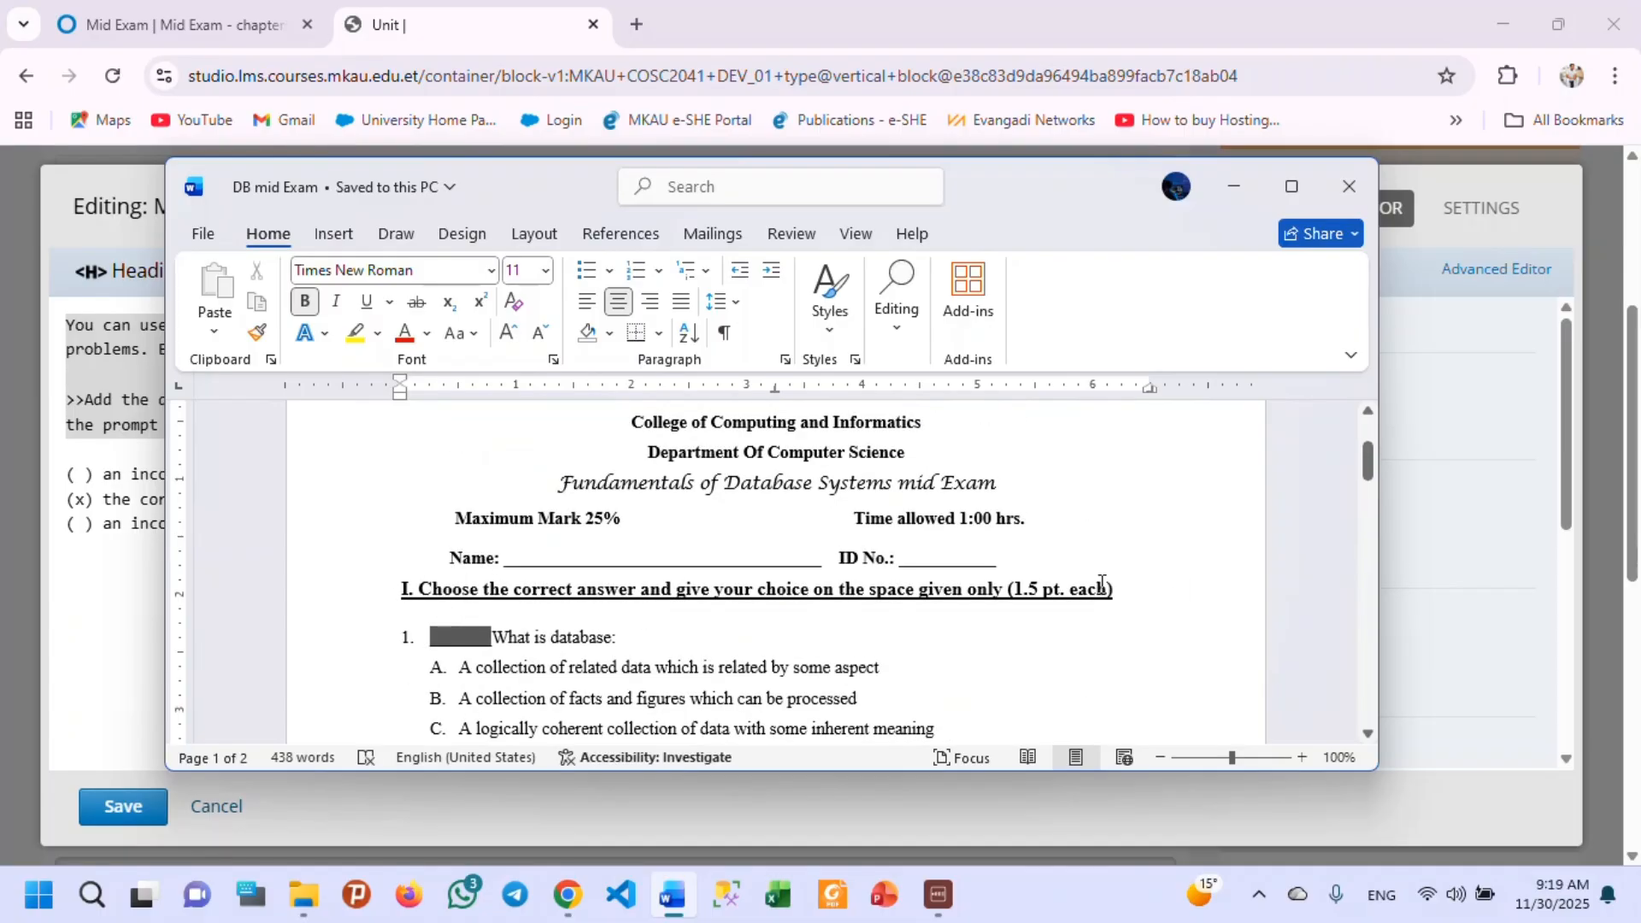
pyautogui.moveTo(1149, 594); pyautogui.dragTo(421, 603)
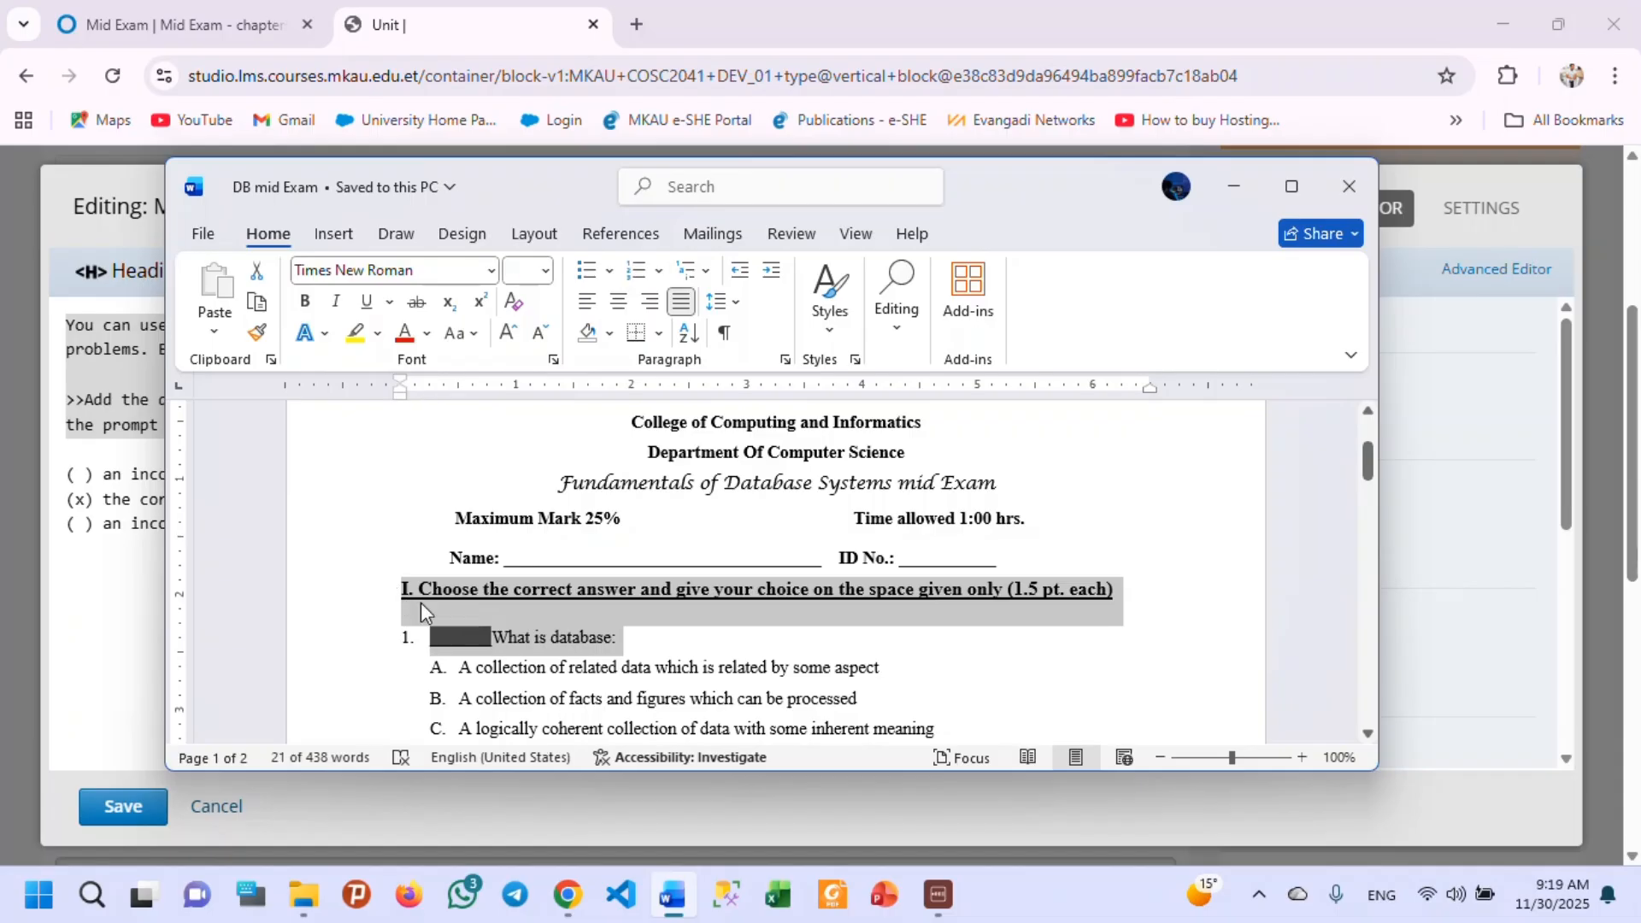
pyautogui.click(1238, 18)
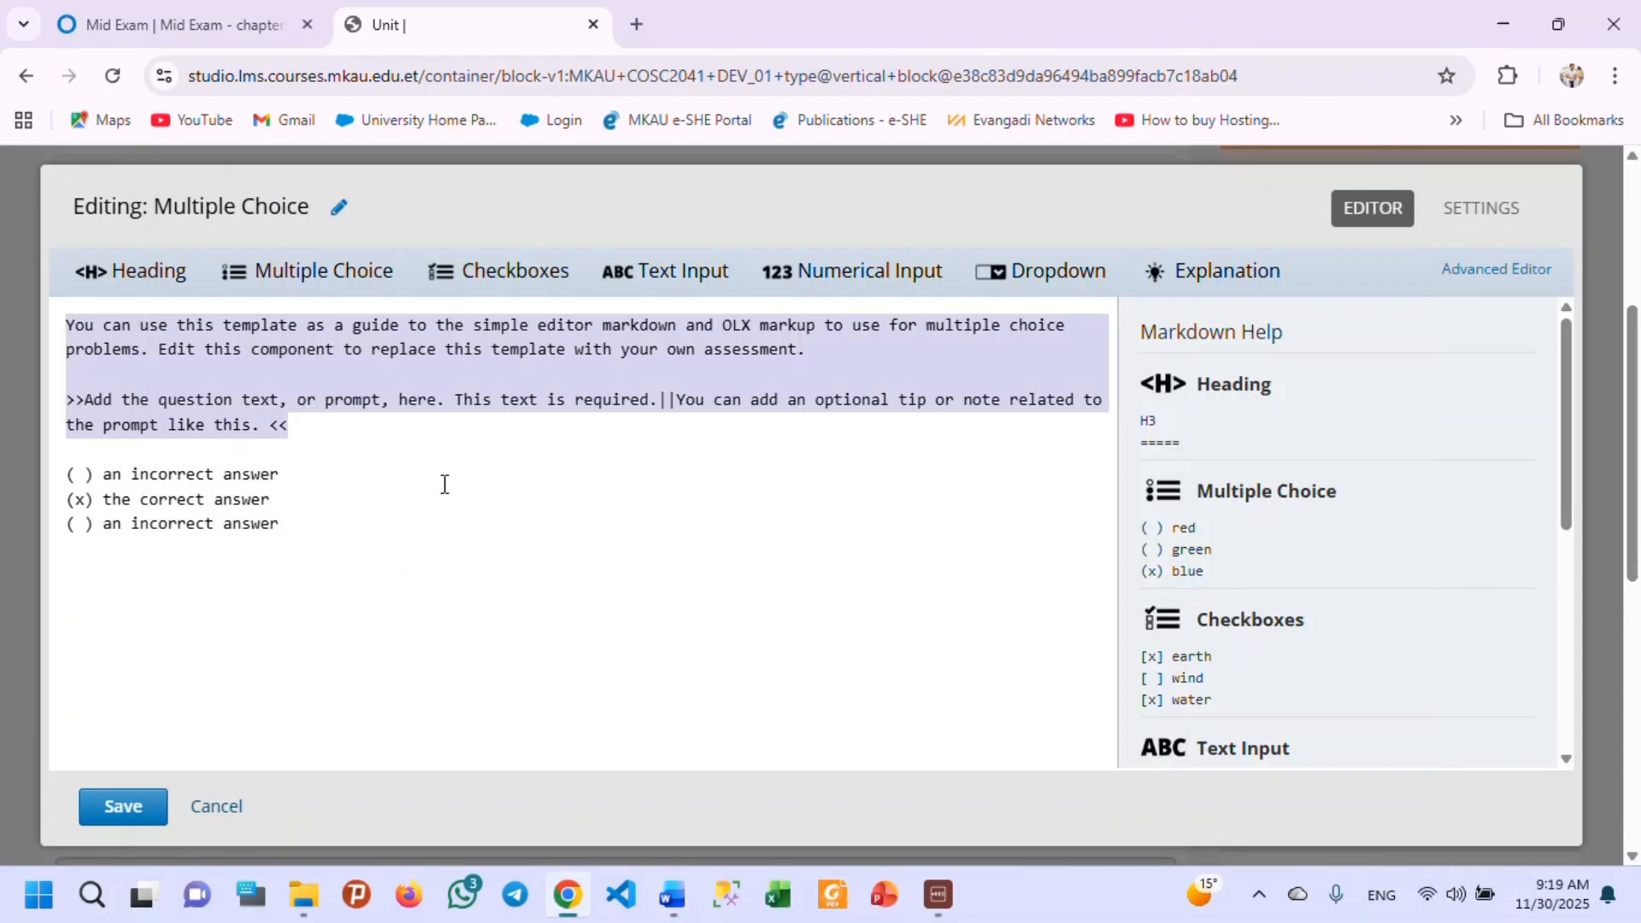
pyautogui.write('I. Choose the correct answer and give your choice on the space given only (1.5 pt. each)  1.\t_______What is database:')
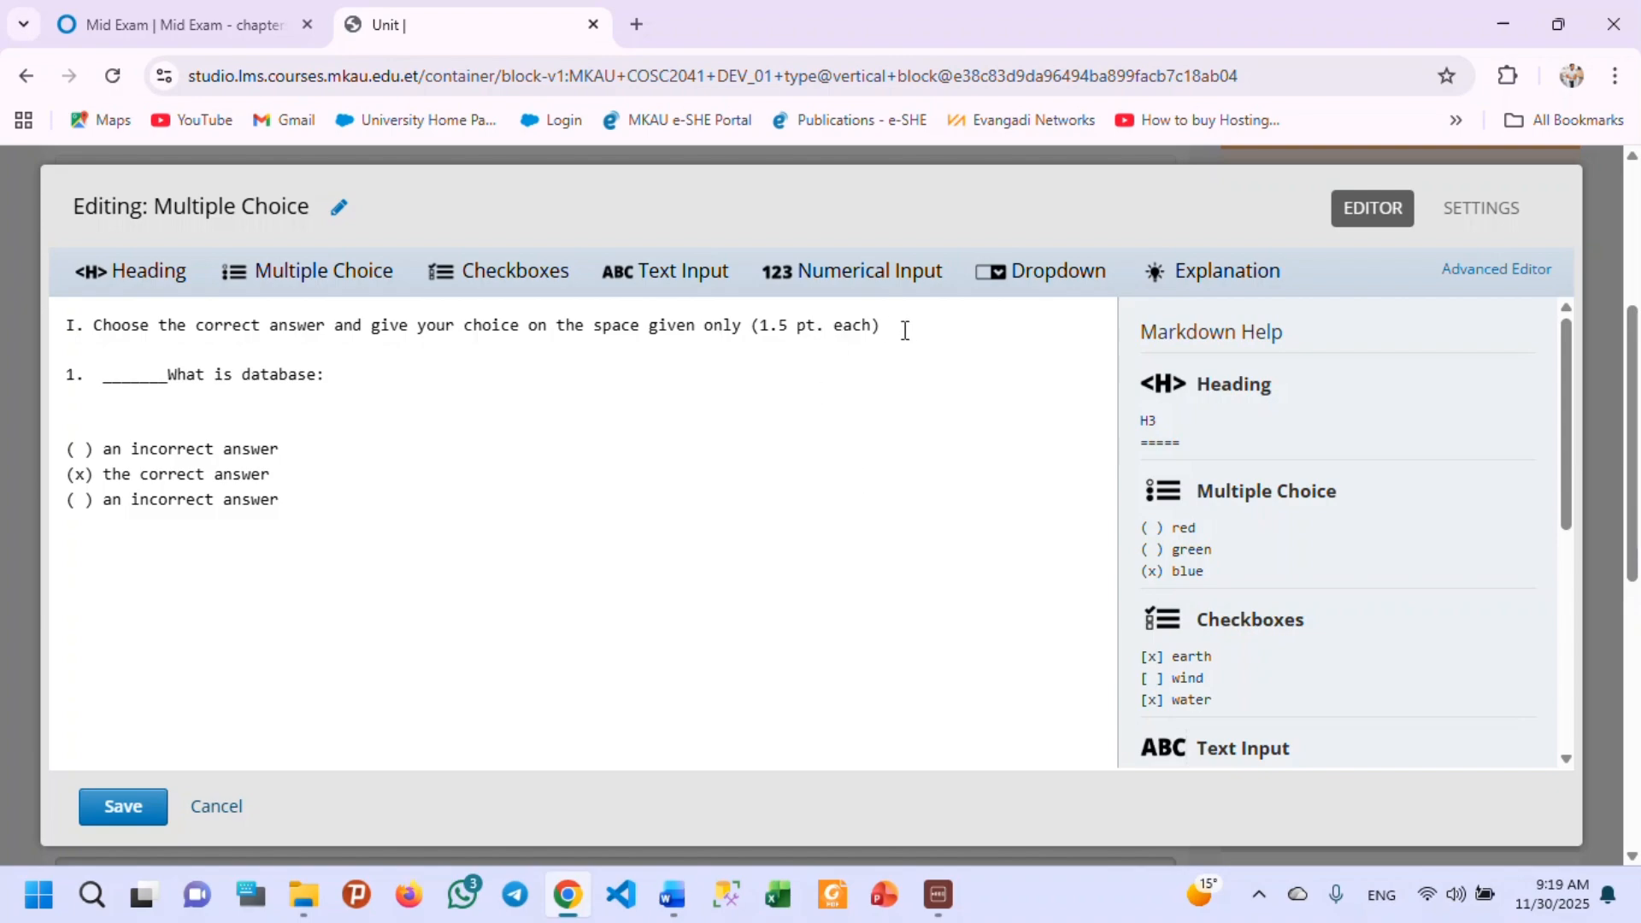
# End question 1 with a question mark instead of the colon and remove the extra blank line above the answer choices.
pyautogui.moveTo(904, 330); pyautogui.dragTo(759, 318)
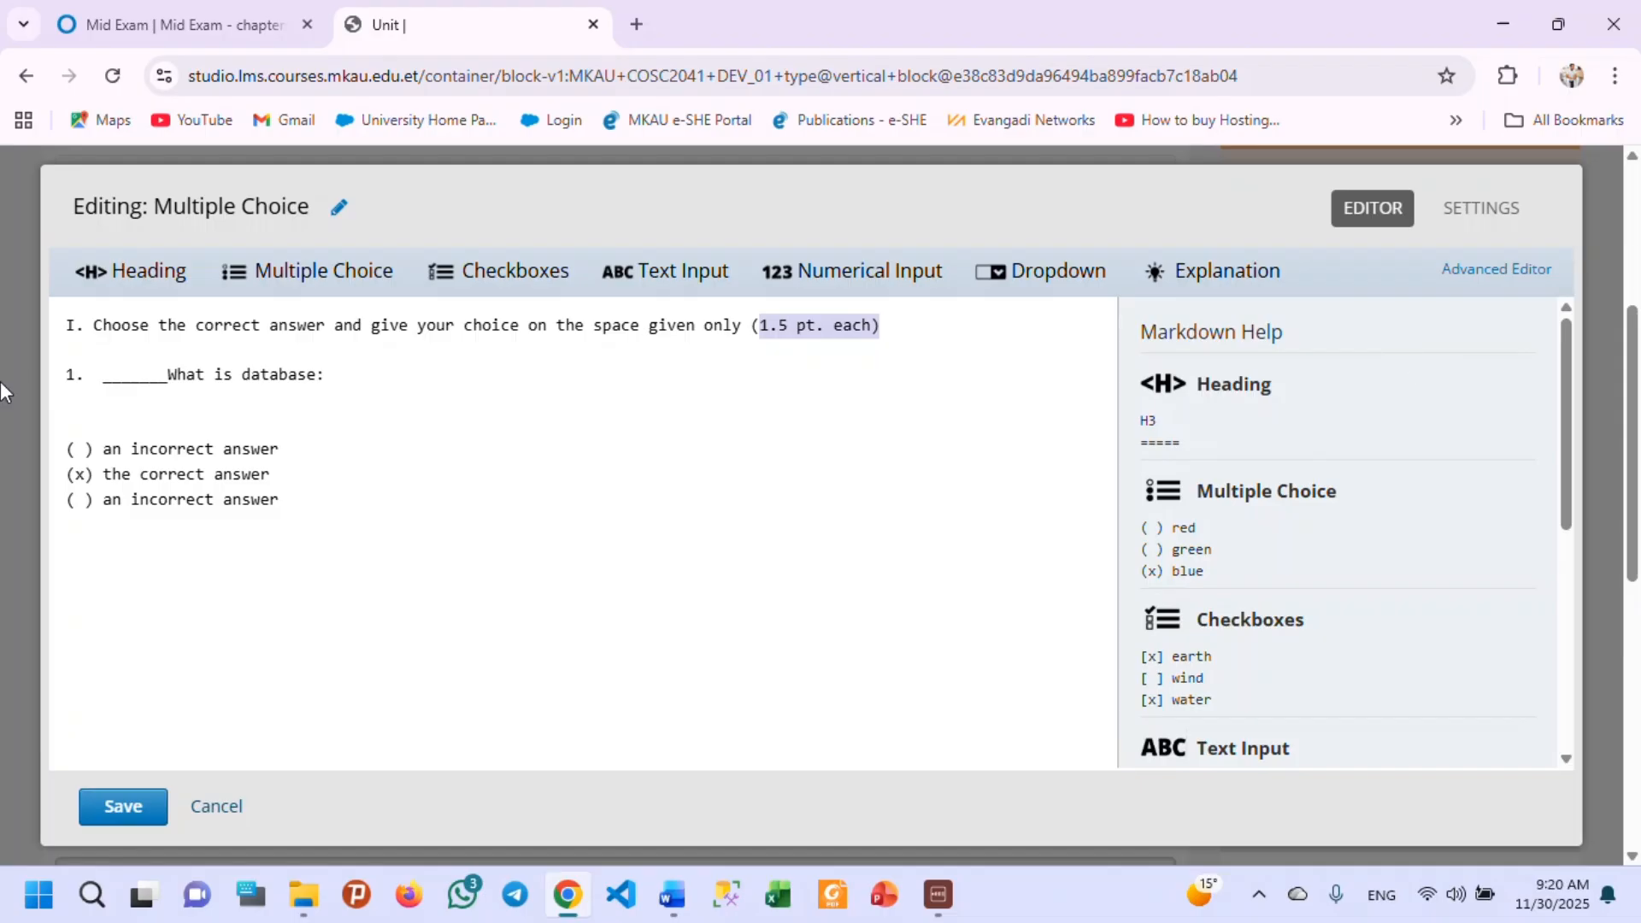
pyautogui.click(349, 373)
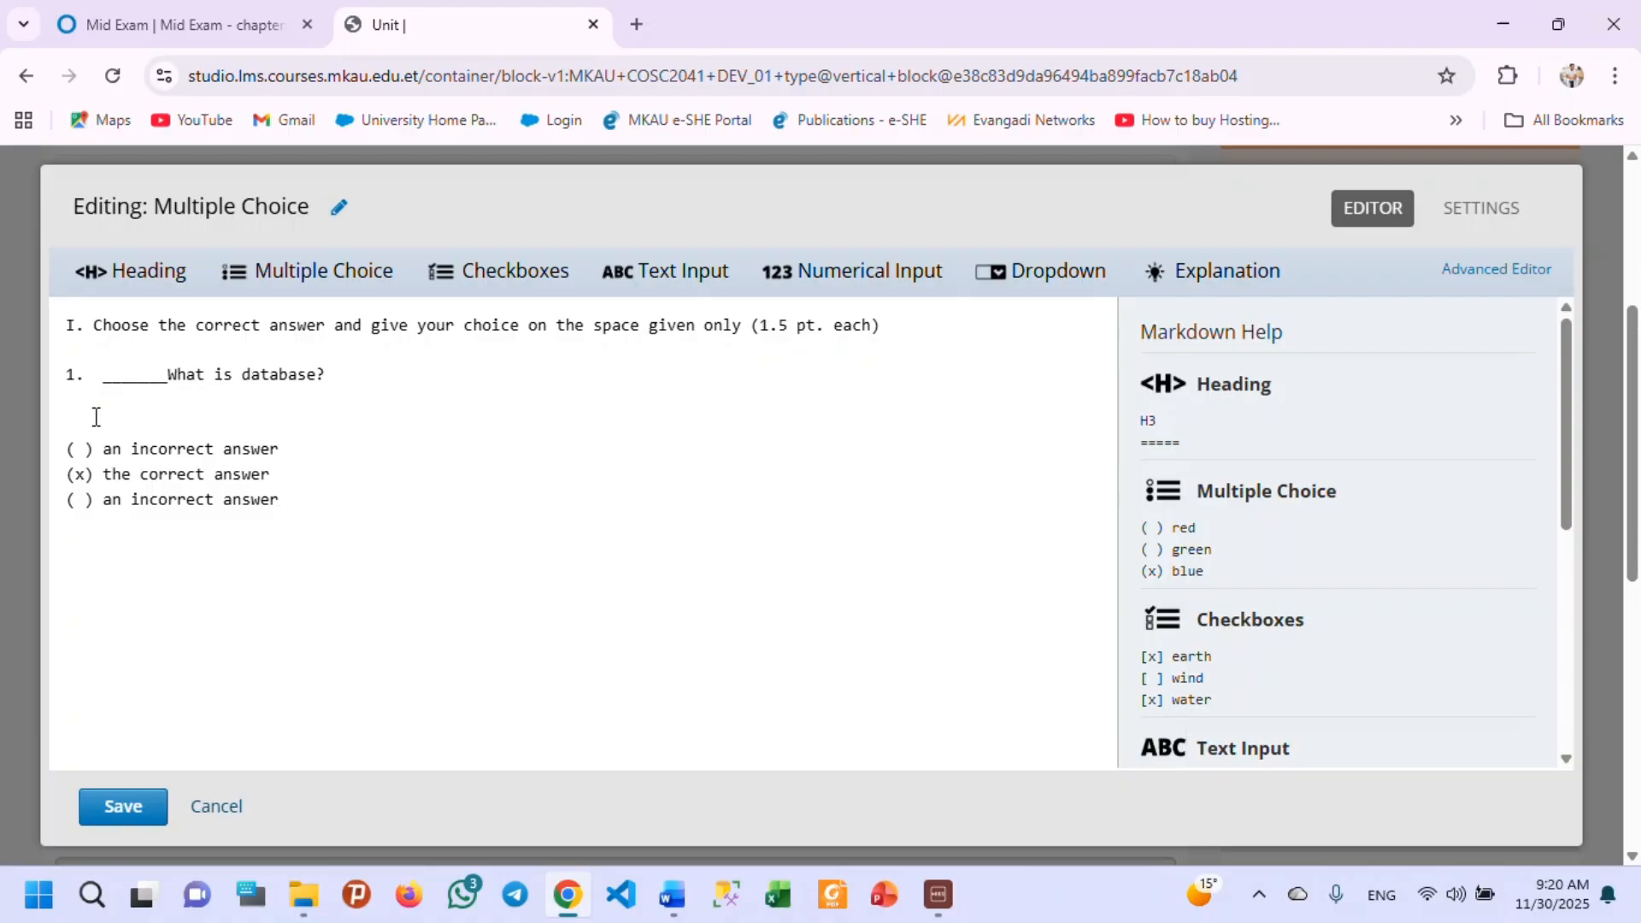
pyautogui.click(98, 418)
pyautogui.press('BackSpace')
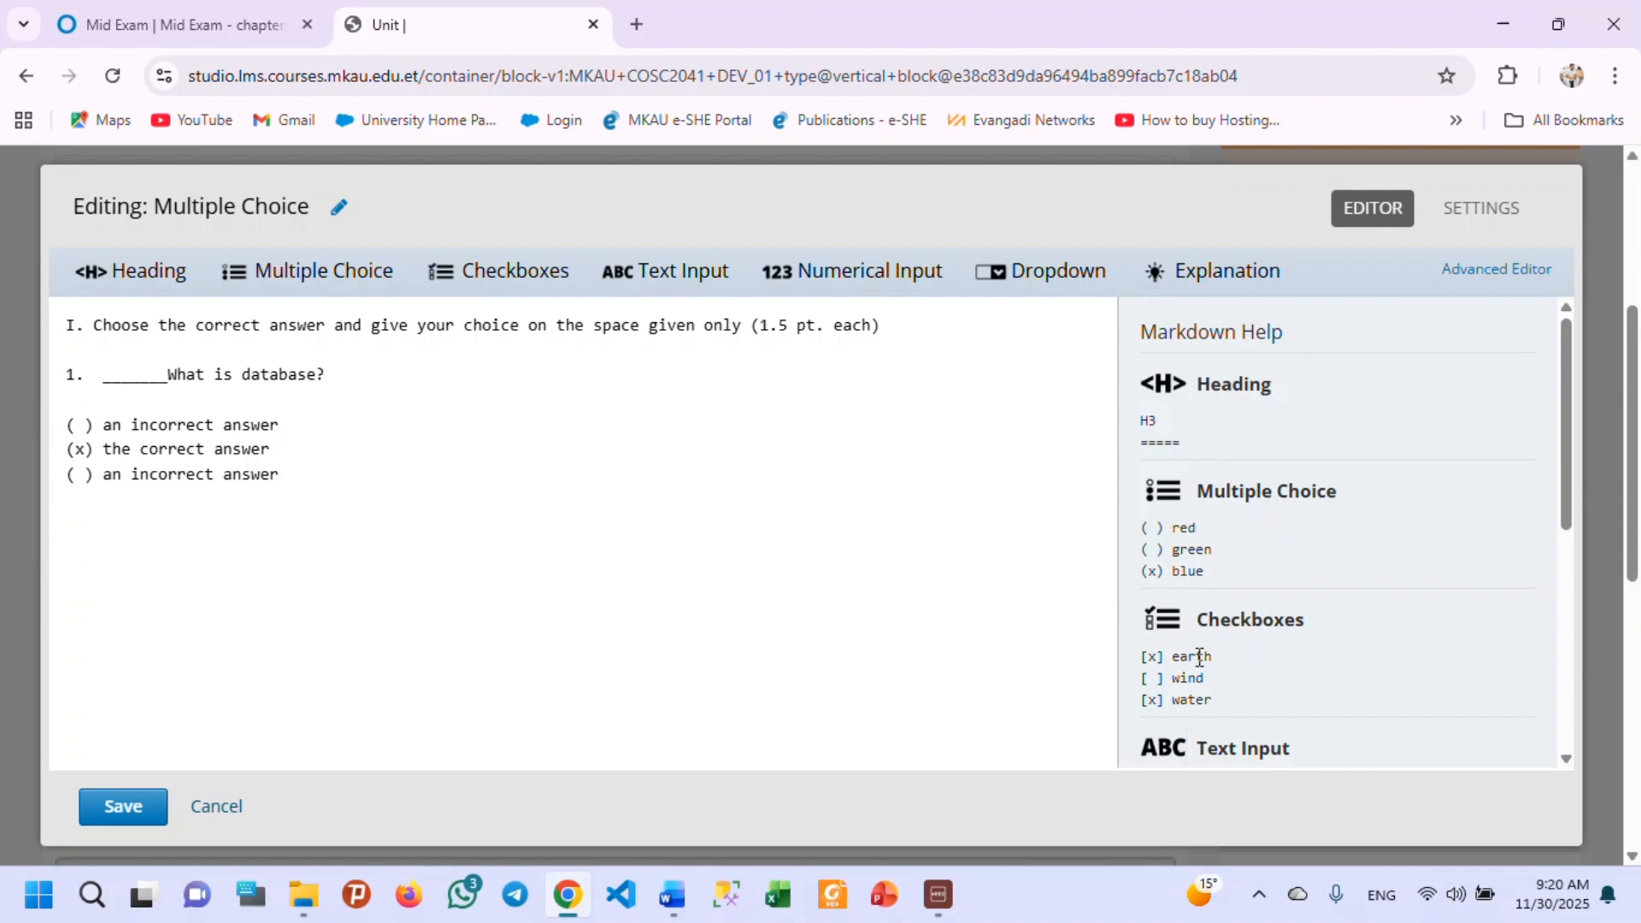
# Replace the three sample answer choices with question 1's four choices, copied from the DB mid Exam document in Word.
pyautogui.scroll(-1, 1209, 643)
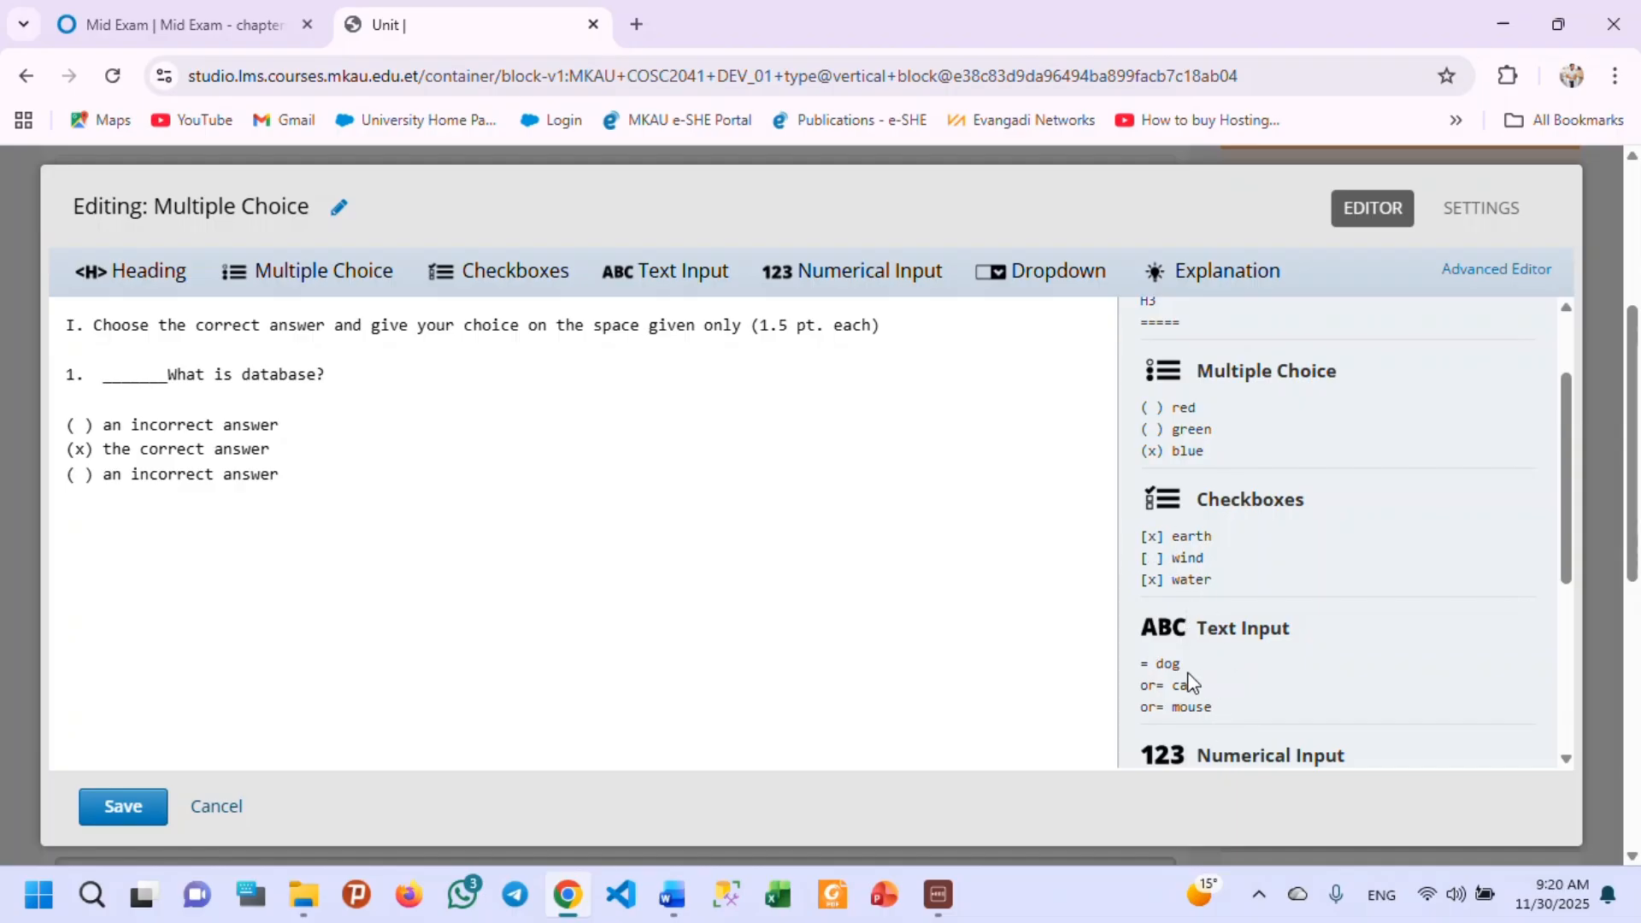
pyautogui.scroll(-1, 1188, 680)
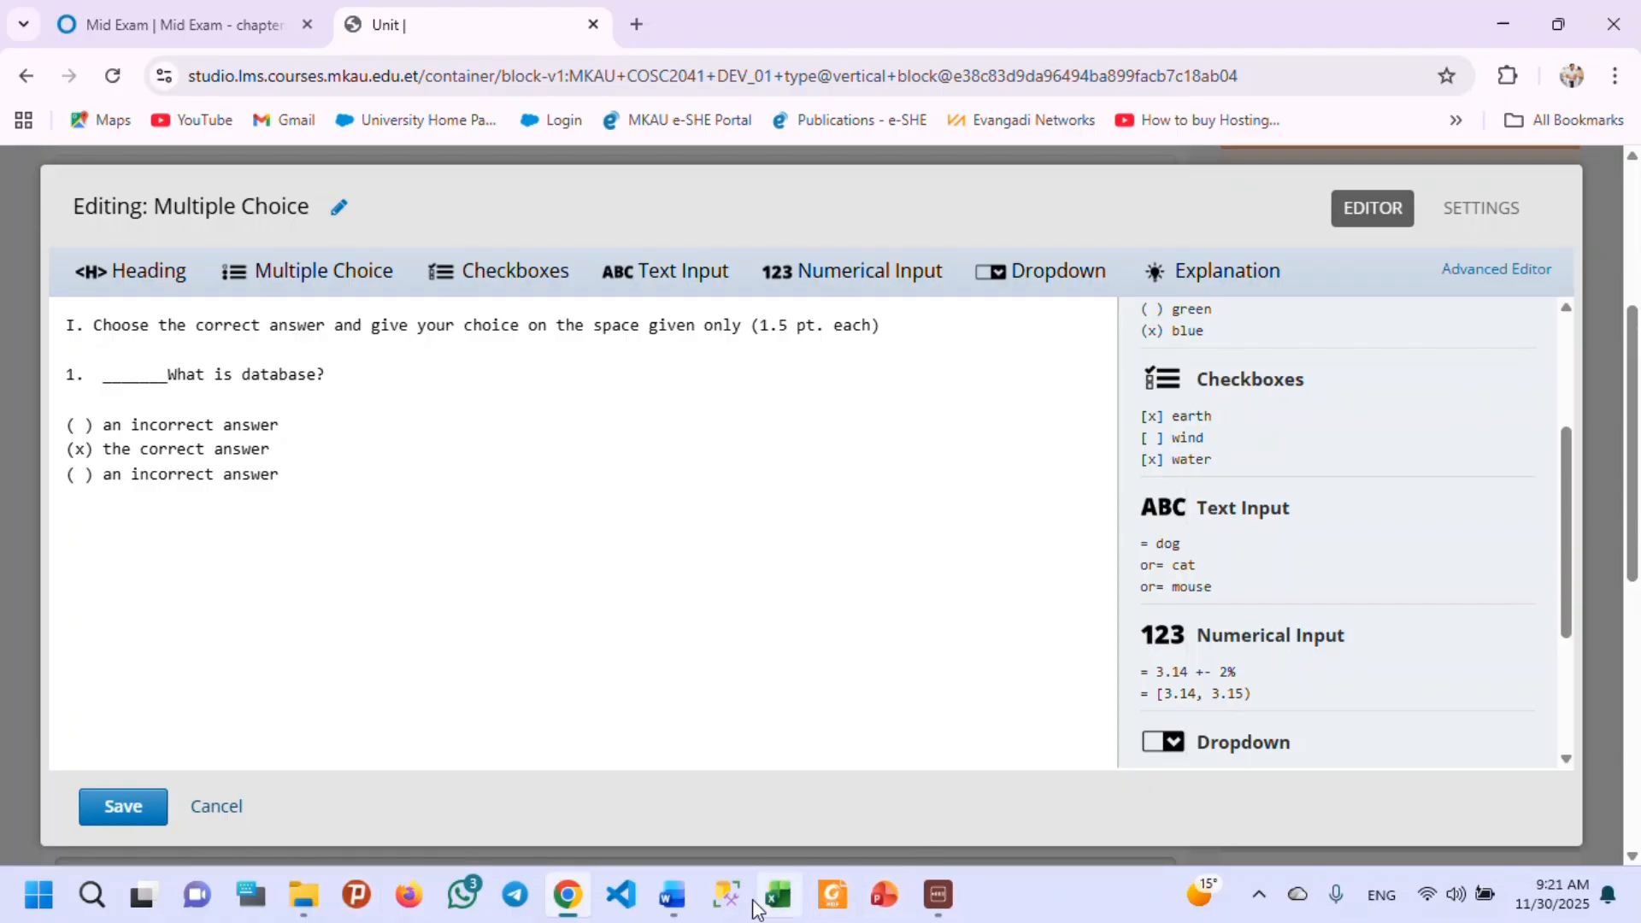
pyautogui.click(671, 896)
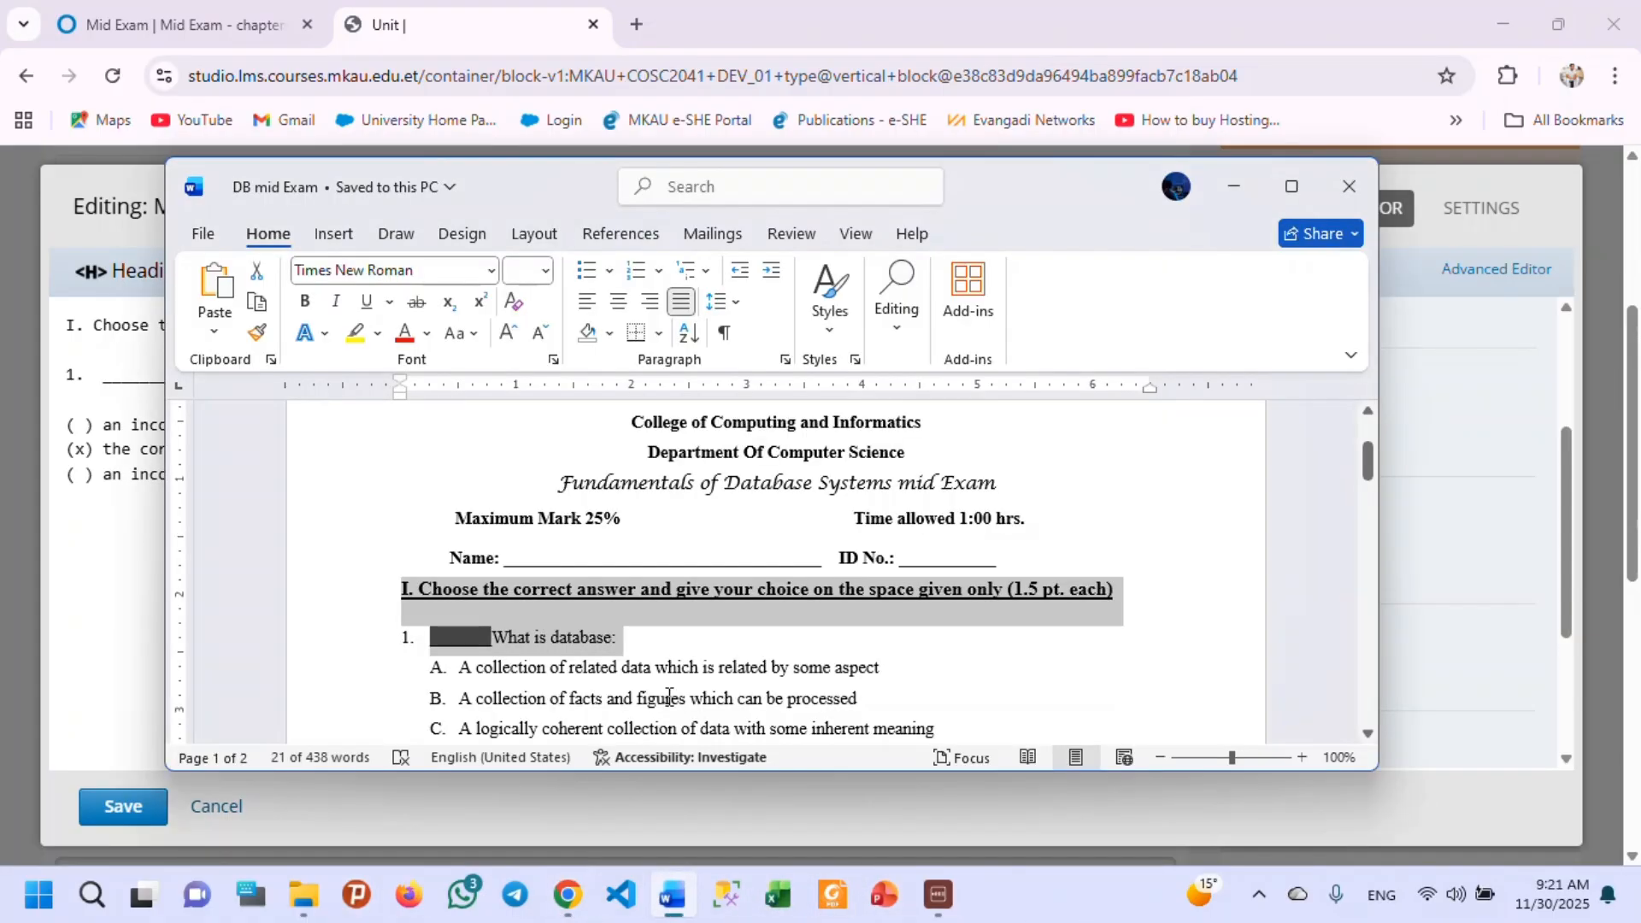
pyautogui.scroll(-3, 722, 622)
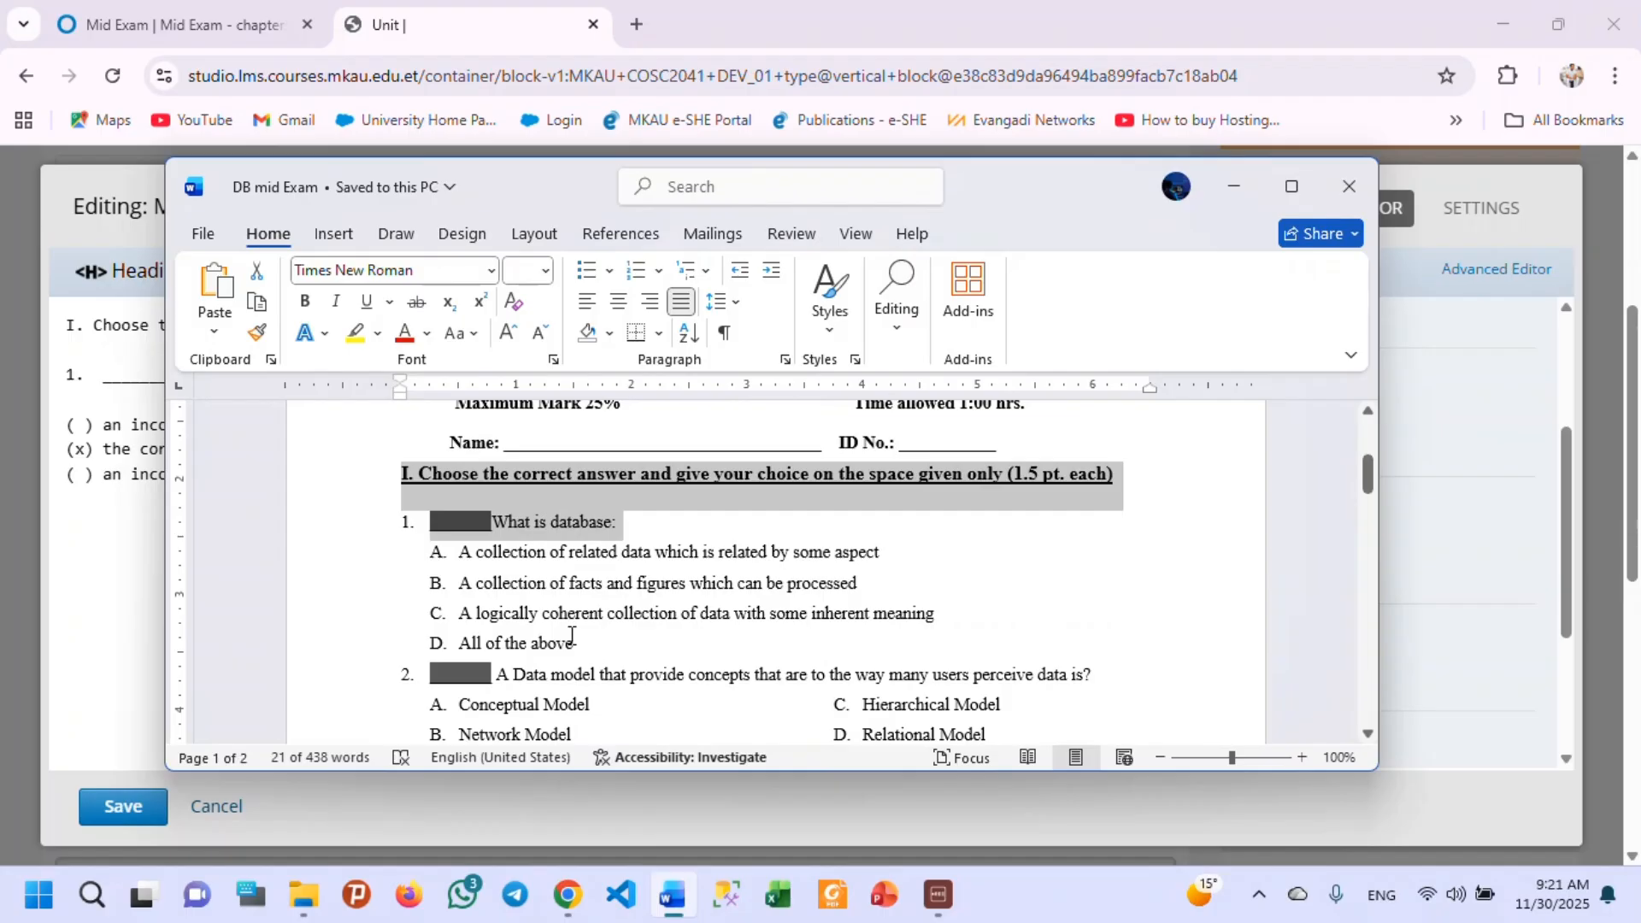
pyautogui.moveTo(584, 649); pyautogui.dragTo(459, 551)
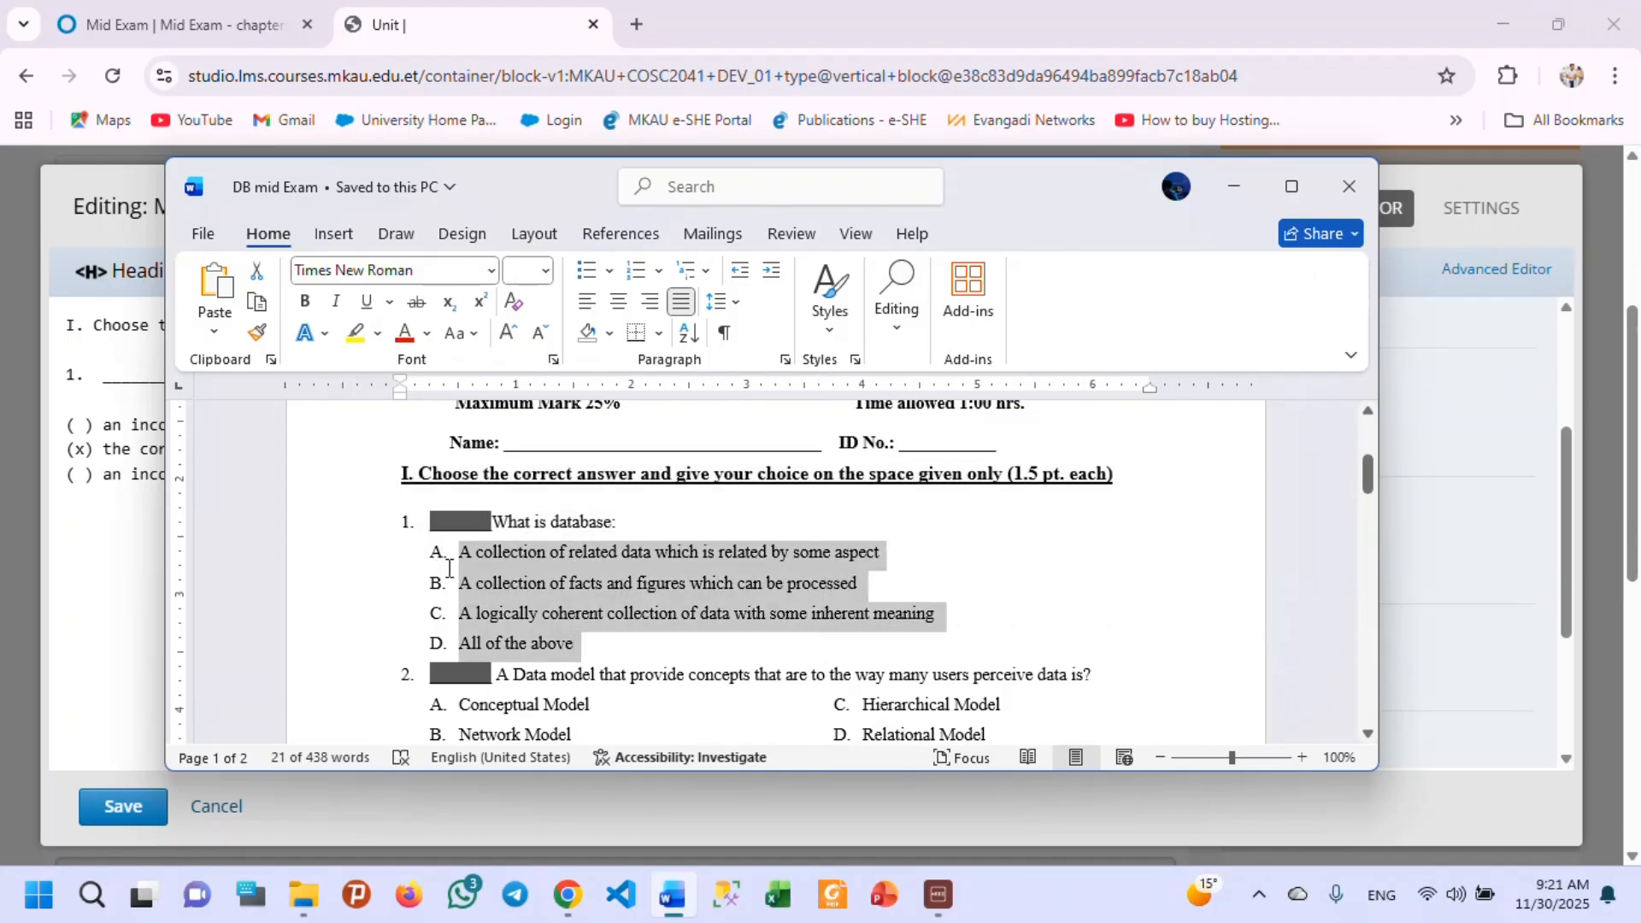
pyautogui.click(1233, 186)
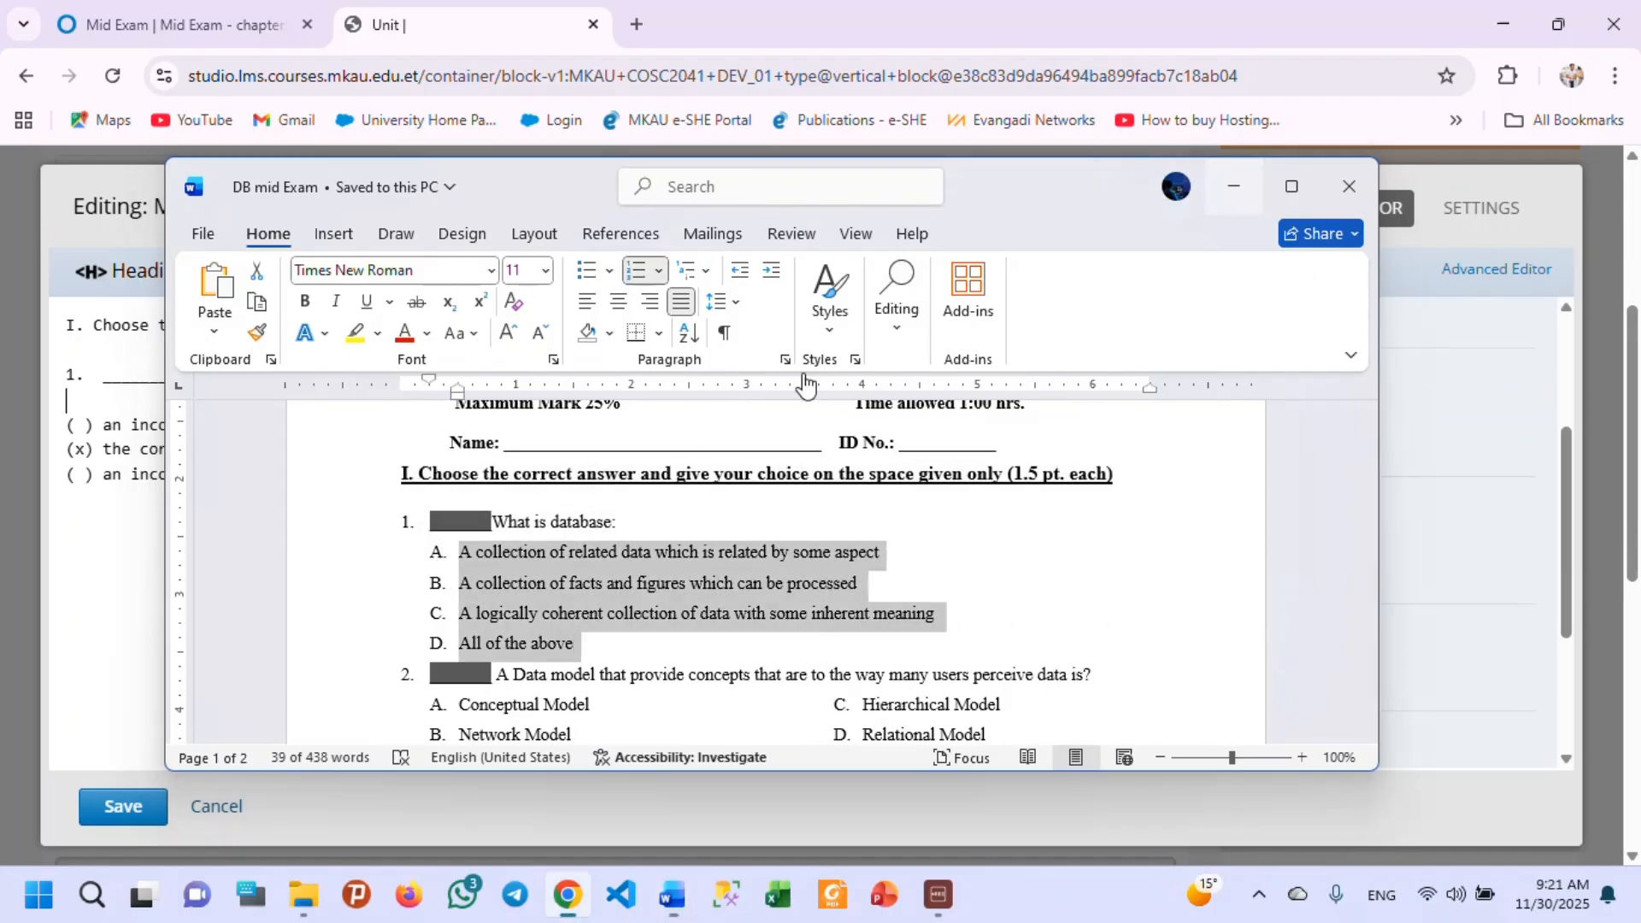
pyautogui.moveTo(306, 475); pyautogui.dragTo(106, 438)
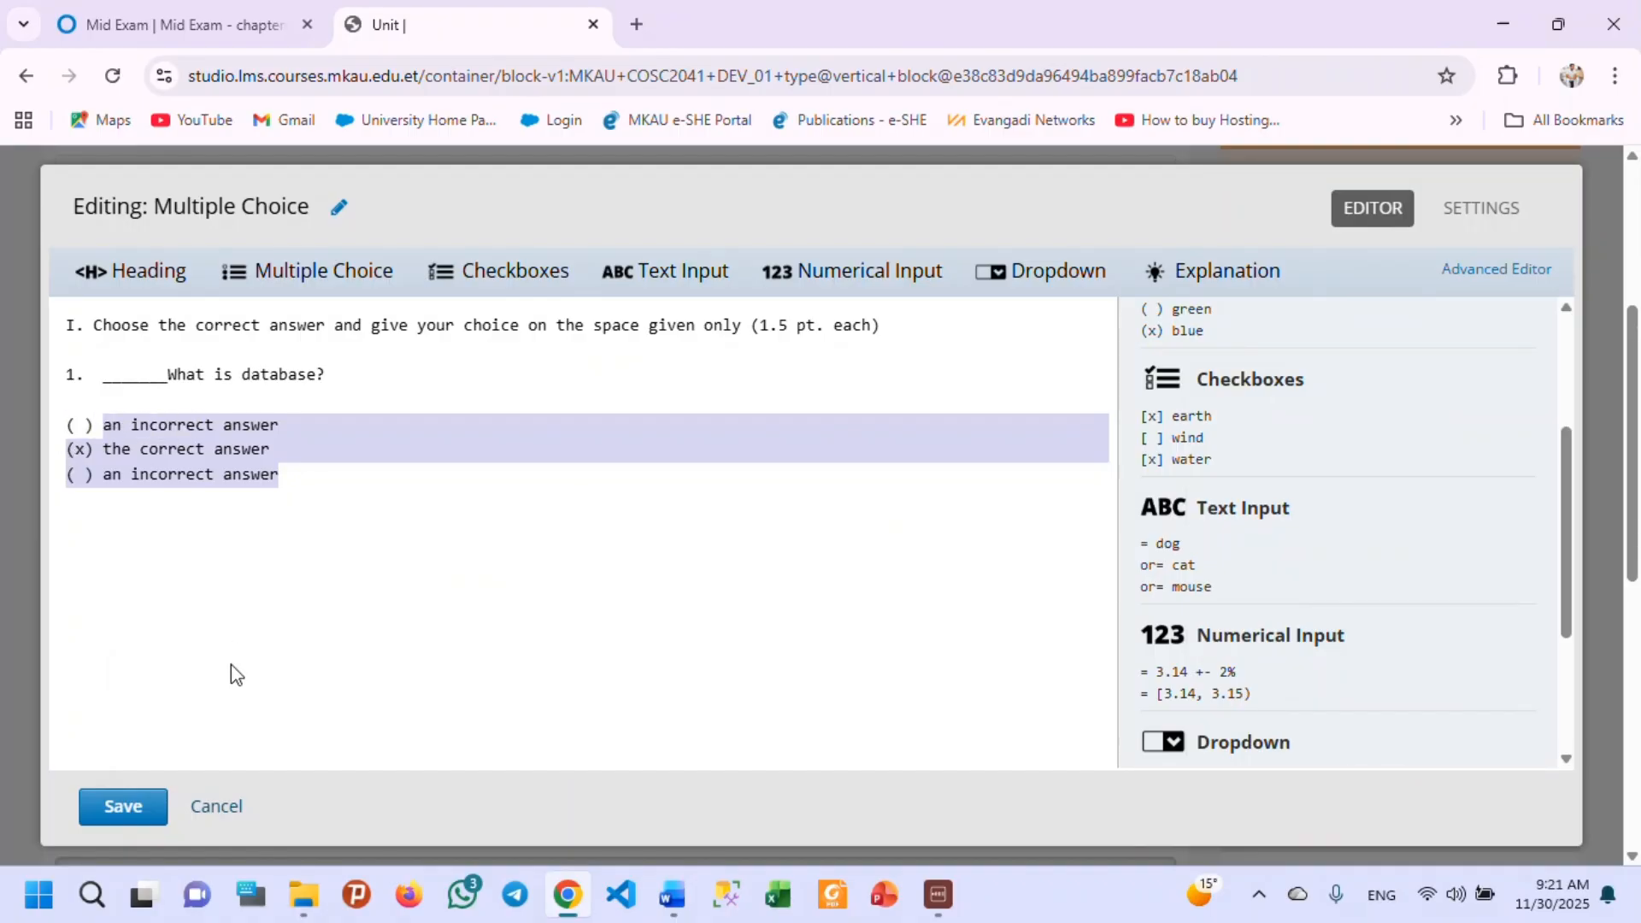
pyautogui.write('A.  A collection of related data which is related by some aspect B.  A collection of facts and figures which can be processed C.  A logically coherent collection of data with some inherent meaning D.  All of the above')
# Remove the extra "A." label from question 1's first choice, leaving "( ) A collection of related data which is related by some aspect".
pyautogui.click(139, 426)
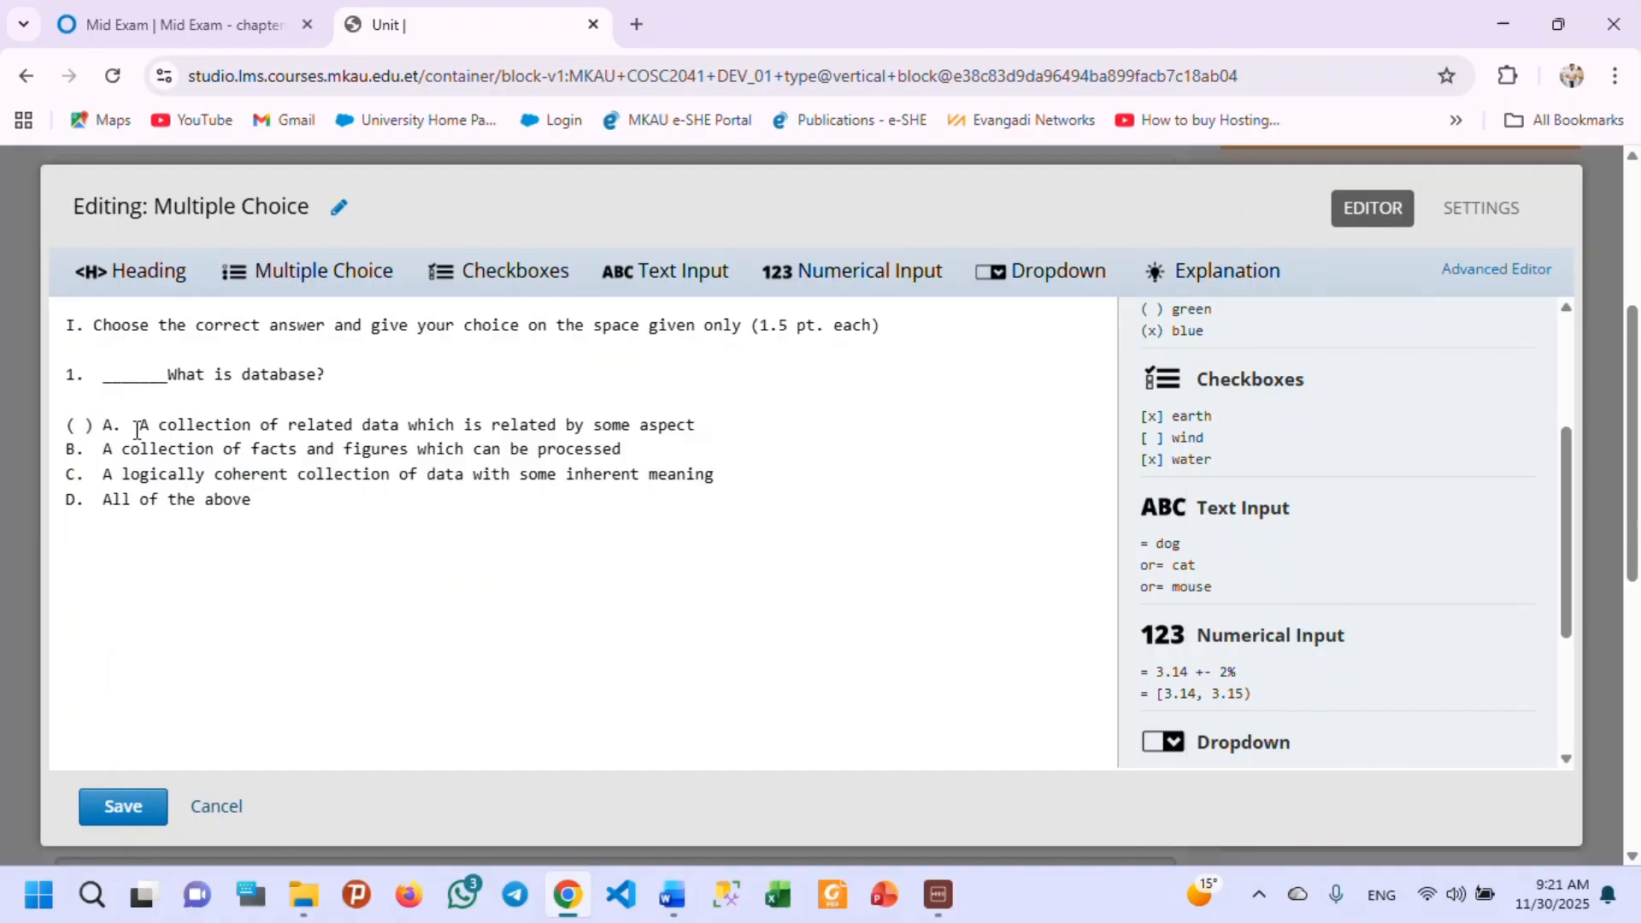
pyautogui.press('BackSpace')
pyautogui.press('BackSpace')
pyautogui.press('BackSpace')
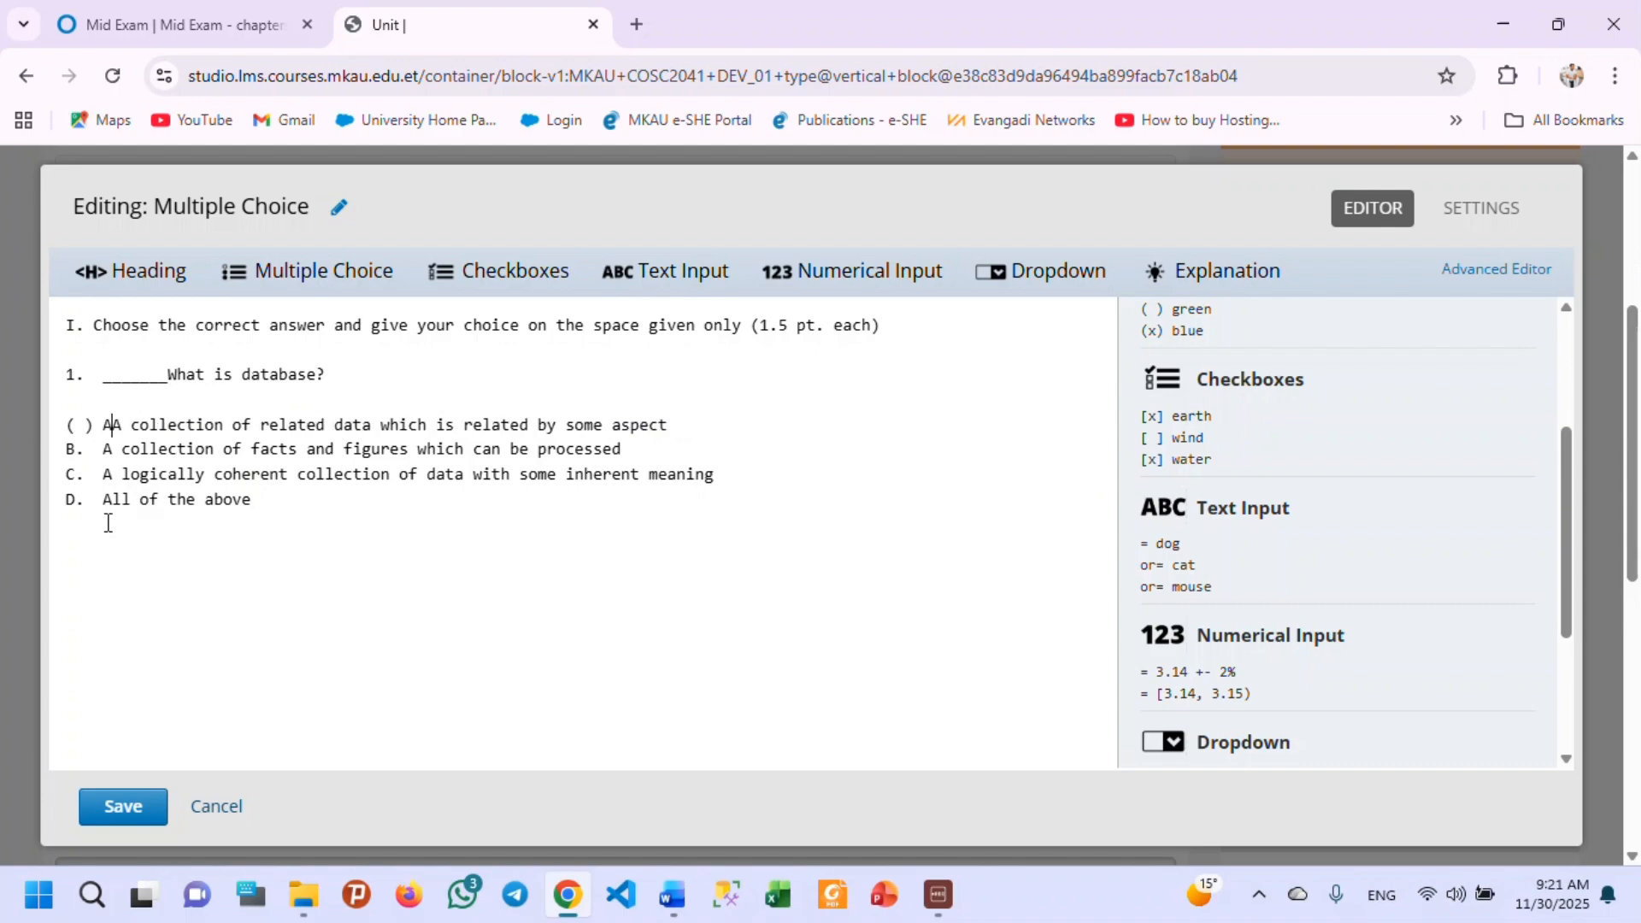
pyautogui.press('BackSpace')
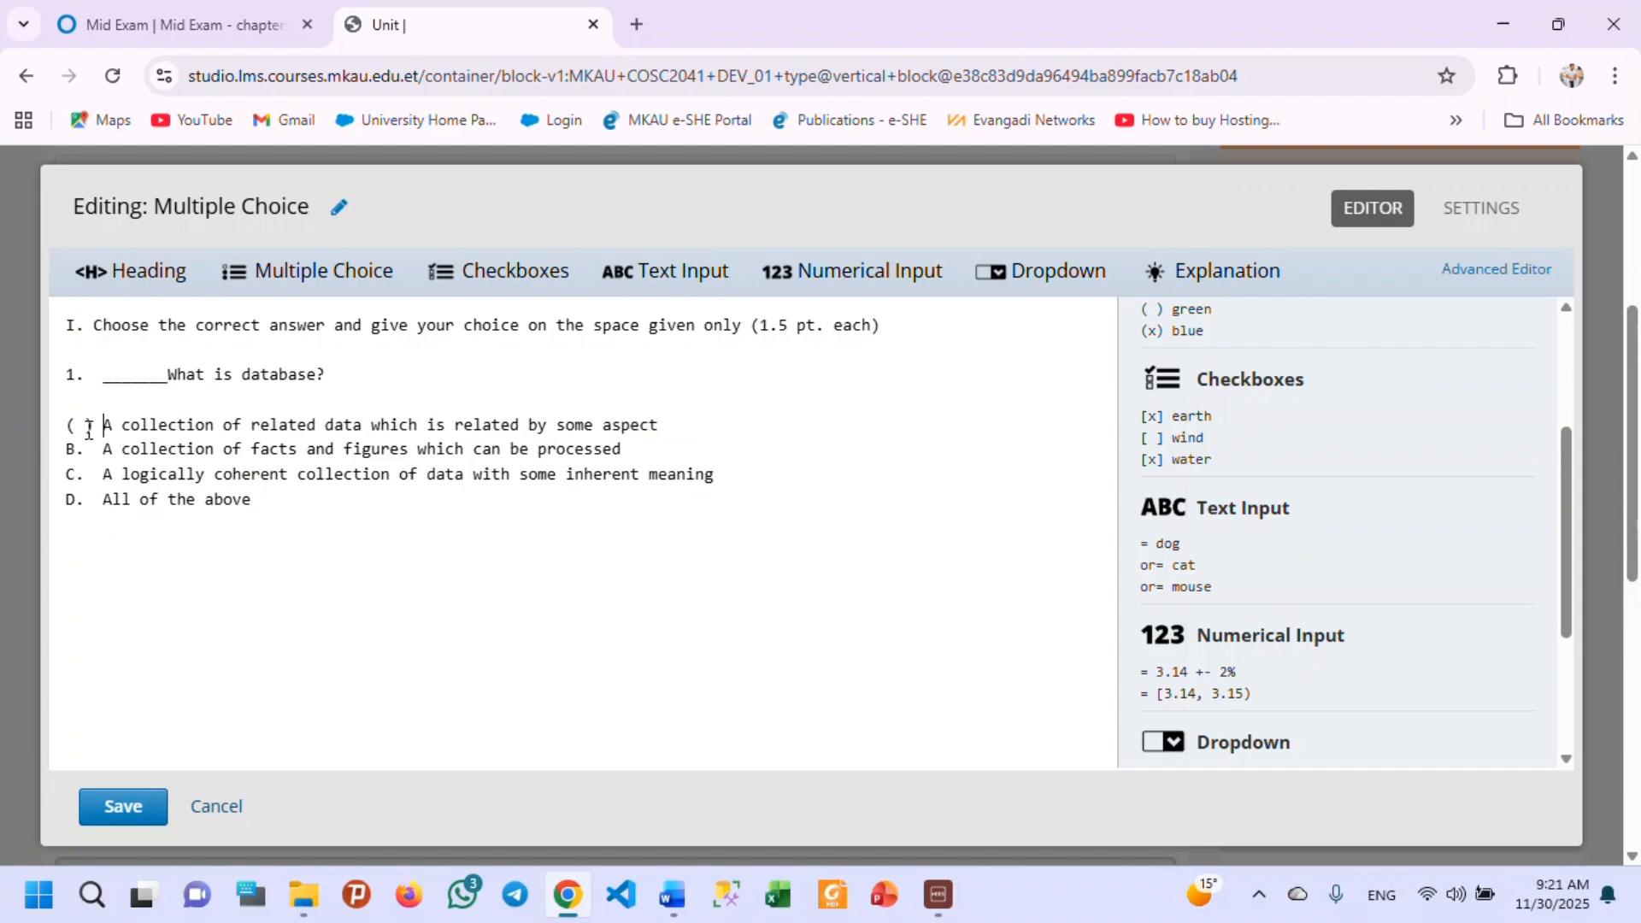
# Replace the B., C. and D. labels of question 1's remaining choices with the "( )" marker copied from the first choice.
pyautogui.moveTo(105, 431); pyautogui.dragTo(66, 425)
pyautogui.hotkey('ctrl', 'c')
pyautogui.moveTo(103, 452); pyautogui.dragTo(47, 452)
pyautogui.hotkey('ctrl', 'v')
pyautogui.moveTo(102, 475); pyautogui.dragTo(58, 484)
pyautogui.hotkey('ctrl', 'v')
pyautogui.moveTo(102, 499); pyautogui.dragTo(18, 500)
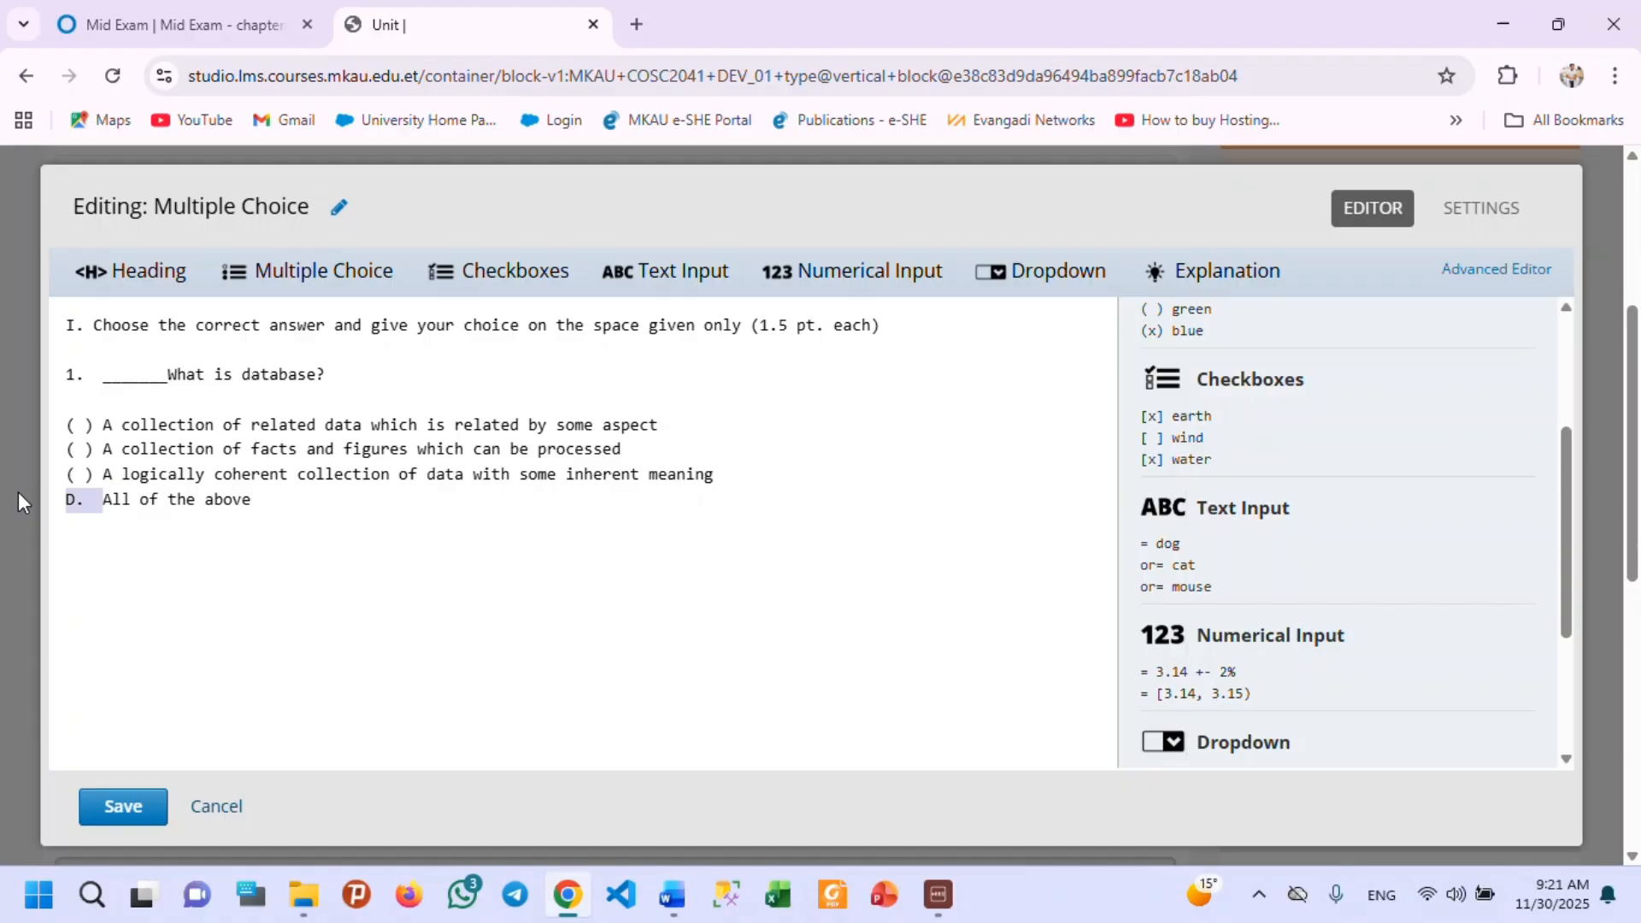
pyautogui.hotkey('ctrl', 'v')
# Mark "All of the above" as question 1's correct answer with "(x)".
pyautogui.press('BackSpace')
pyautogui.click(85, 499)
pyautogui.press('BackSpace')
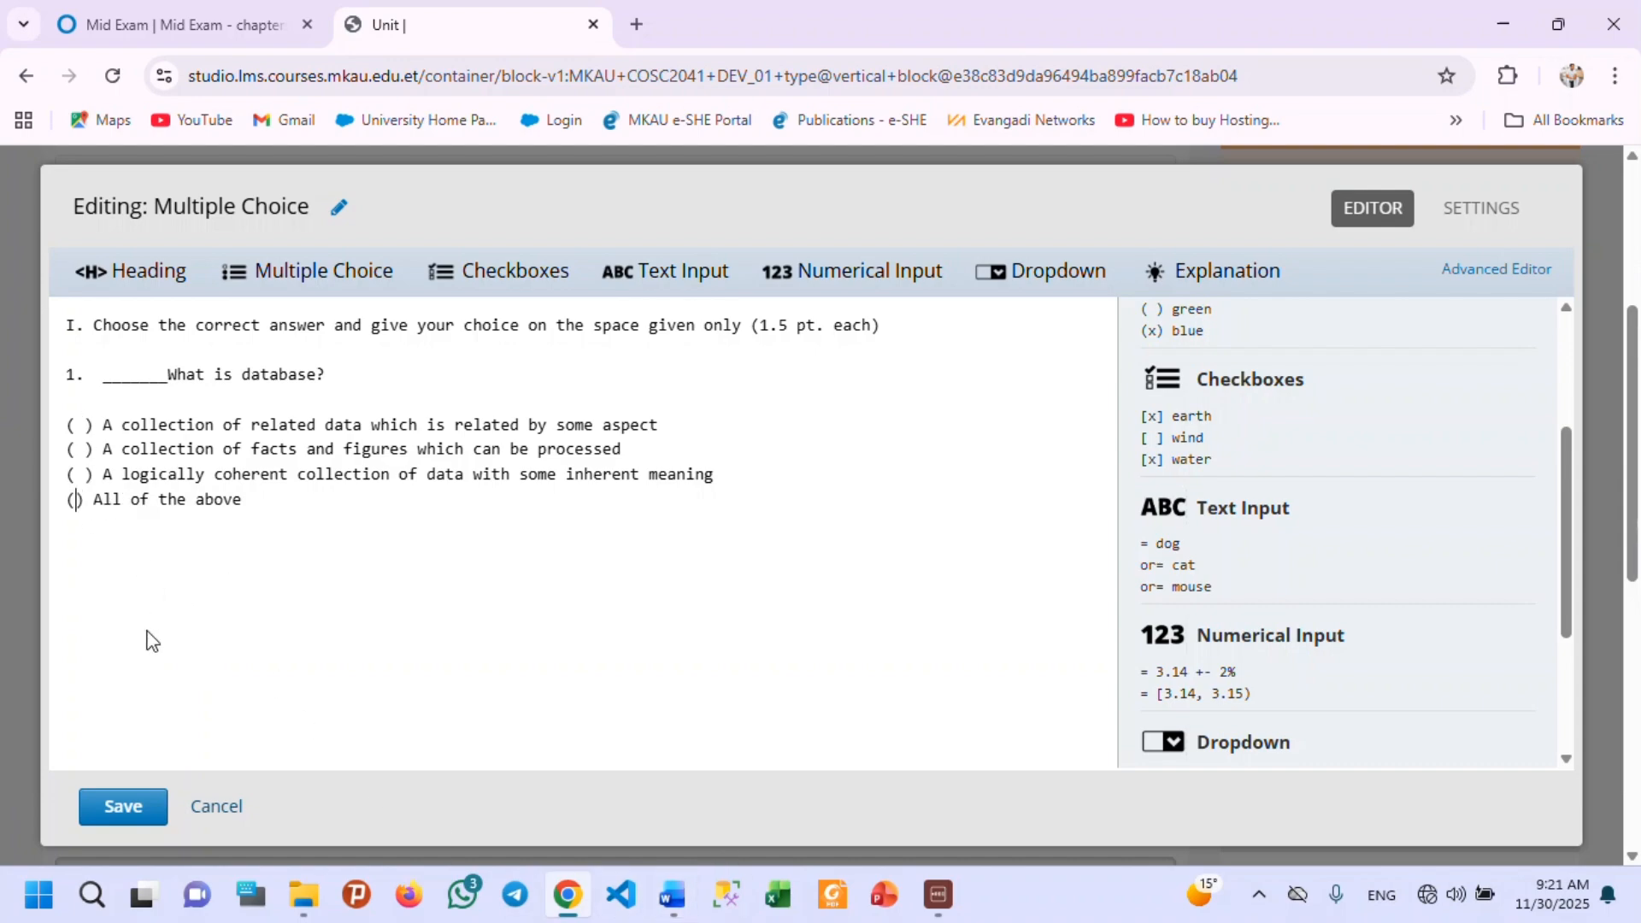
pyautogui.write('x')
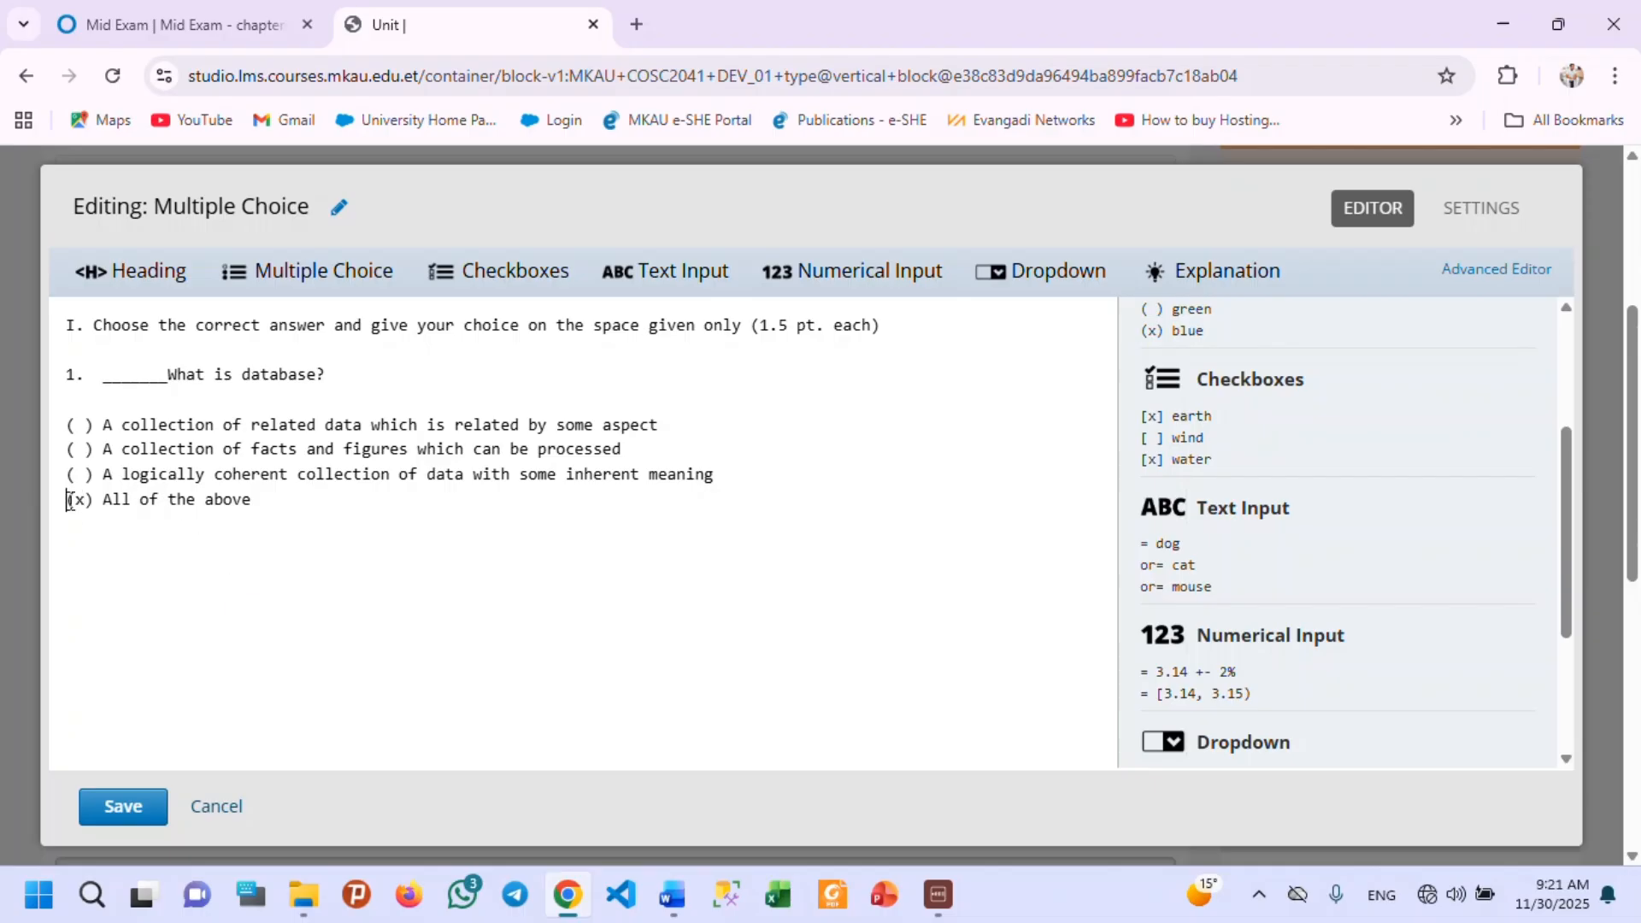
pyautogui.moveTo(67, 501); pyautogui.dragTo(152, 502)
# Below question 1, add question 2 about how many users perceive data, with its four choices, copied from the DB mid Exam document in Word.
pyautogui.click(189, 534)
pyautogui.write('2.')
pyautogui.click(672, 897)
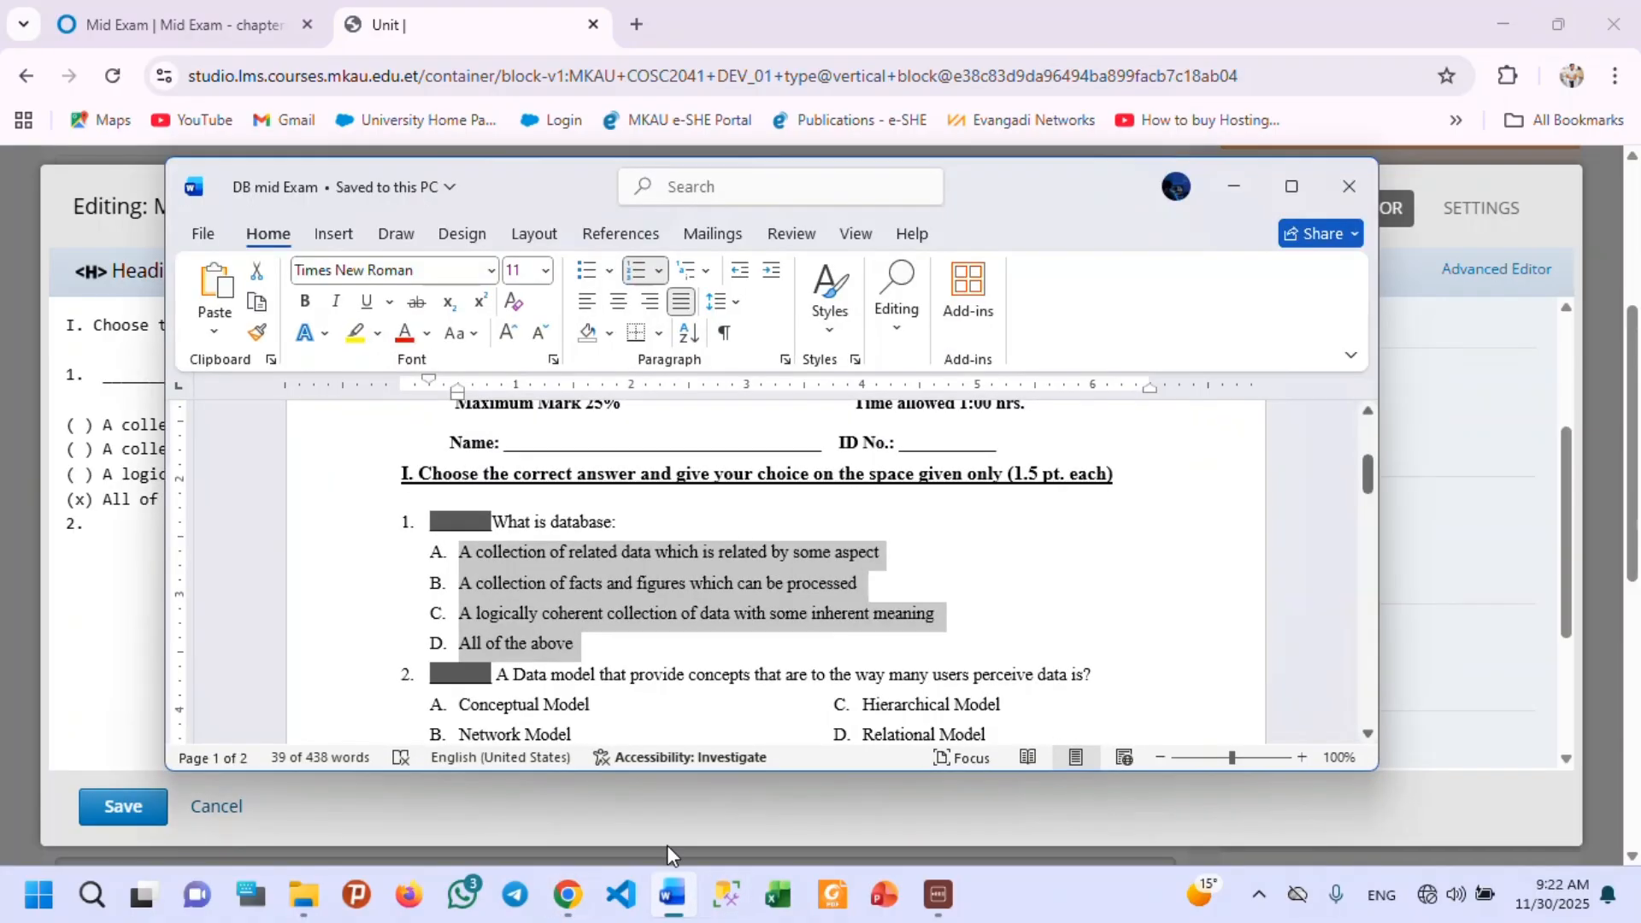
pyautogui.scroll(-5, 944, 547)
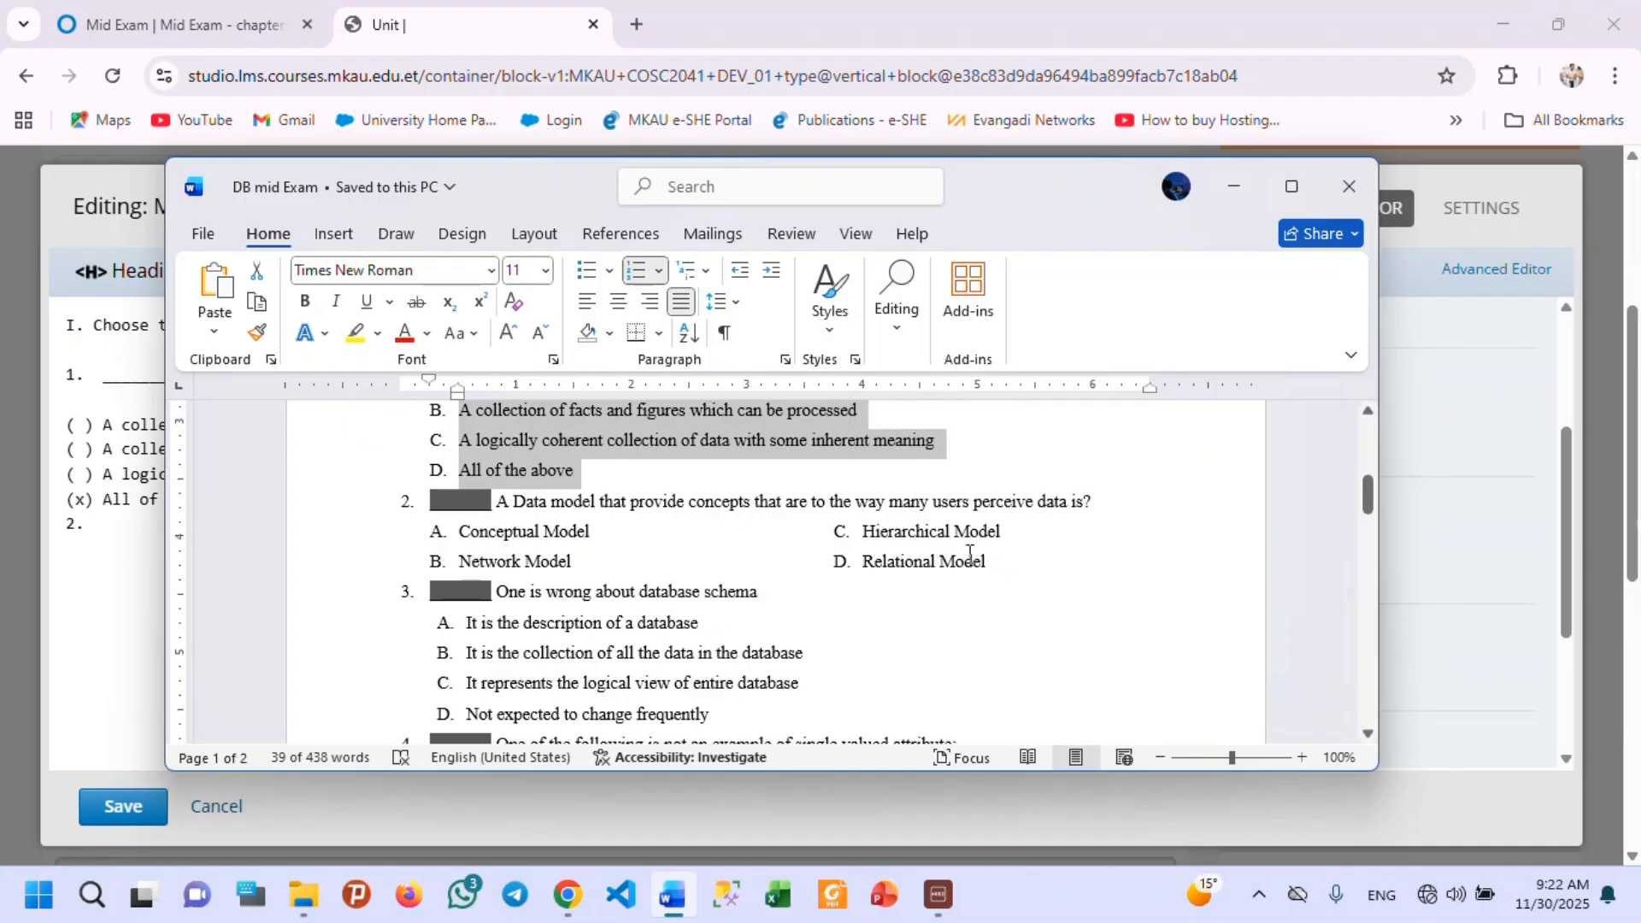
pyautogui.moveTo(1003, 565); pyautogui.dragTo(425, 506)
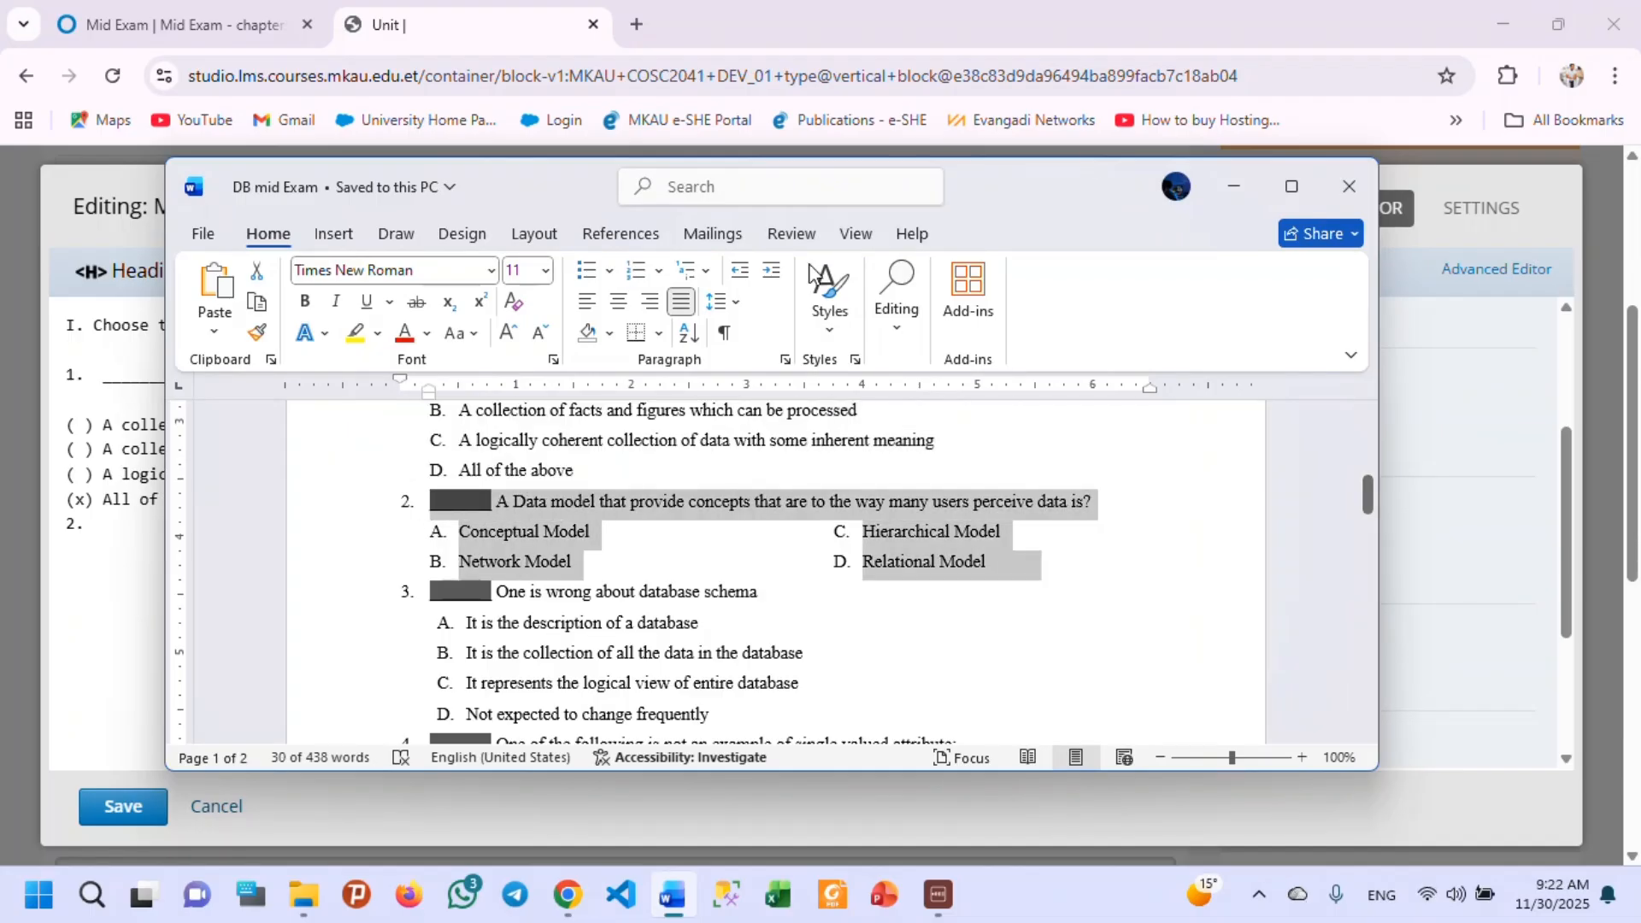
pyautogui.click(1234, 186)
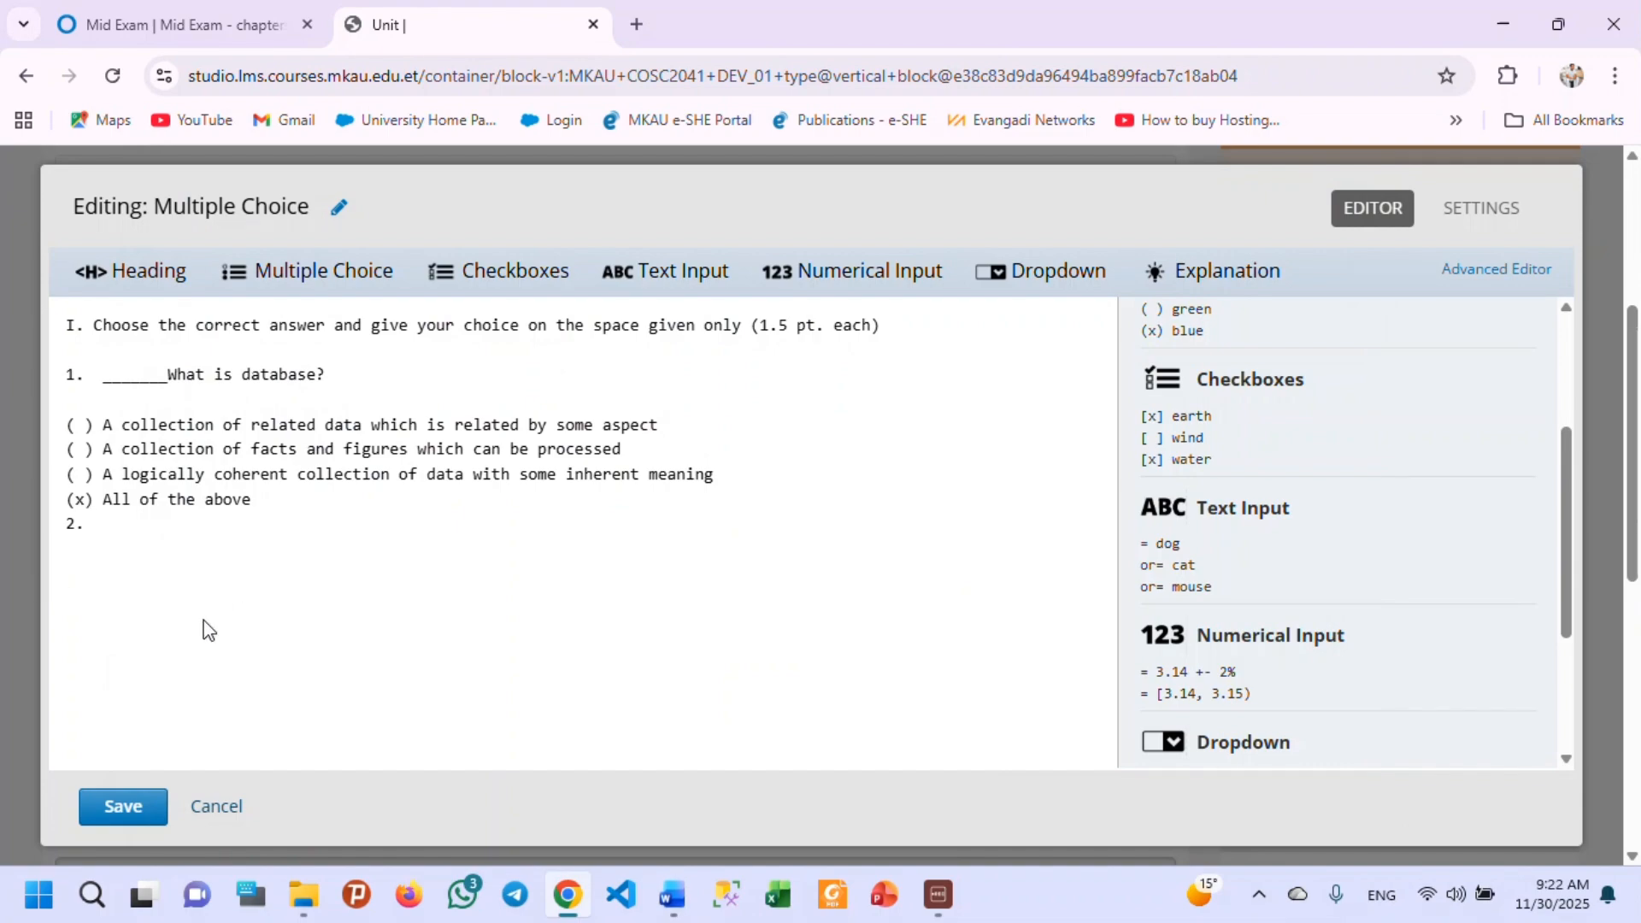
pyautogui.write('2.   _______ A Data model that provide concepts that are to the way many users perceive data is?  A.  Conceptual Model B.  Network Model C.  Hierarchical Model D.  Relational Model')
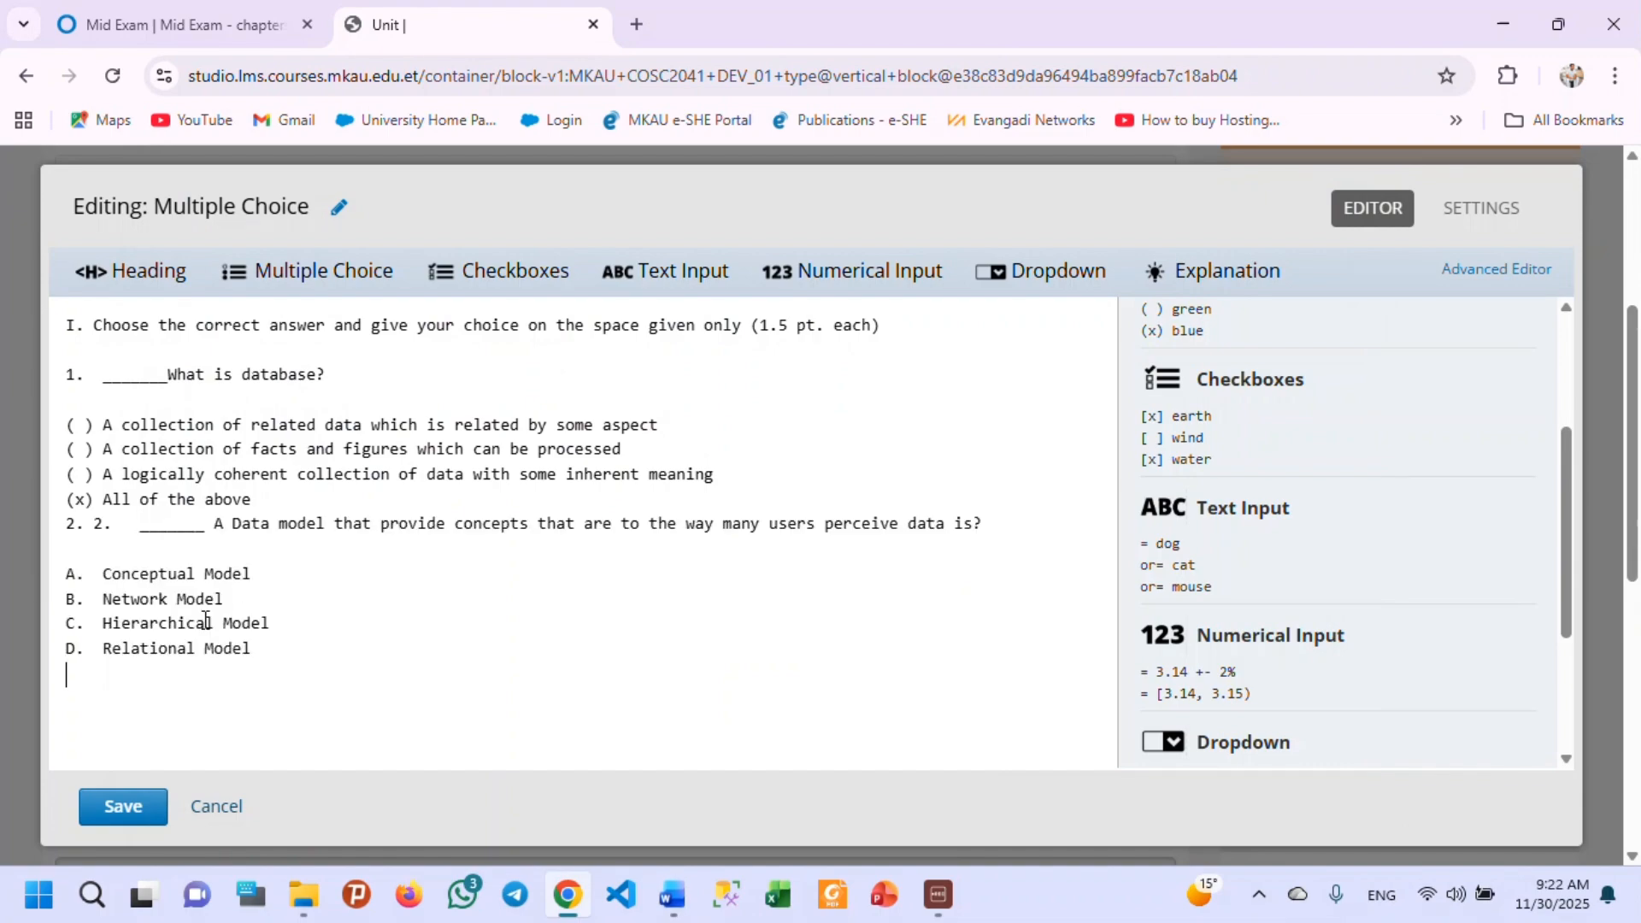
# Remove the duplicate "2." in front of question 2.
pyautogui.click(96, 529)
pyautogui.press('BackSpace')
pyautogui.press('BackSpace')
pyautogui.press('BackSpace')
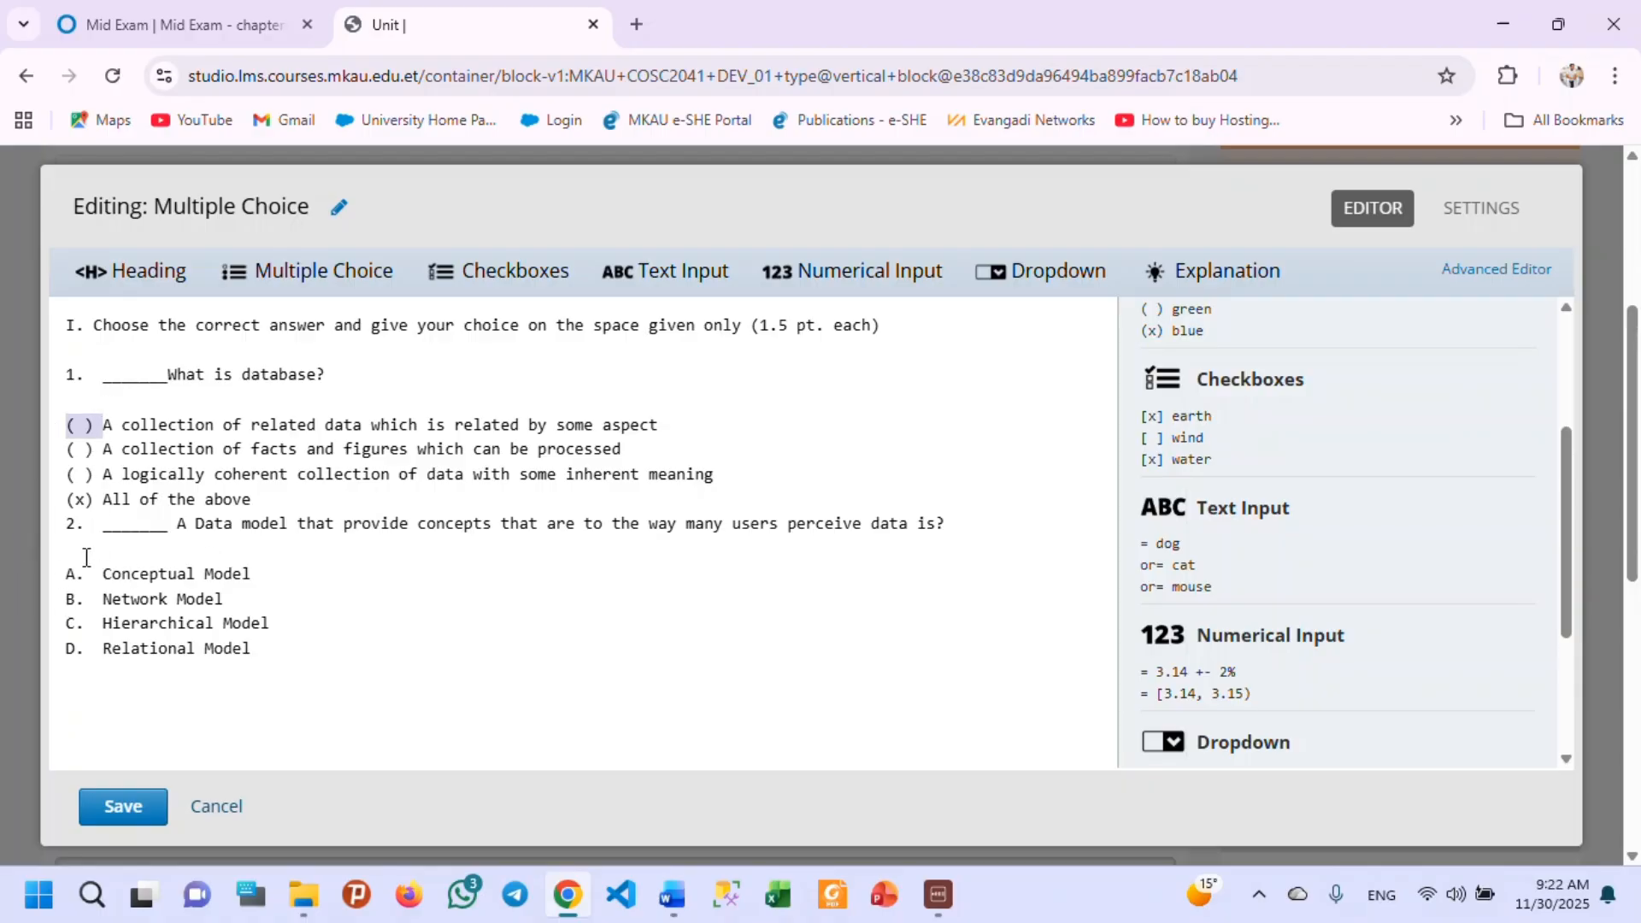
# Replace the A. to D. labels of question 2's choices with the "( )" marker copied from question 1.
pyautogui.moveTo(102, 574); pyautogui.dragTo(39, 574)
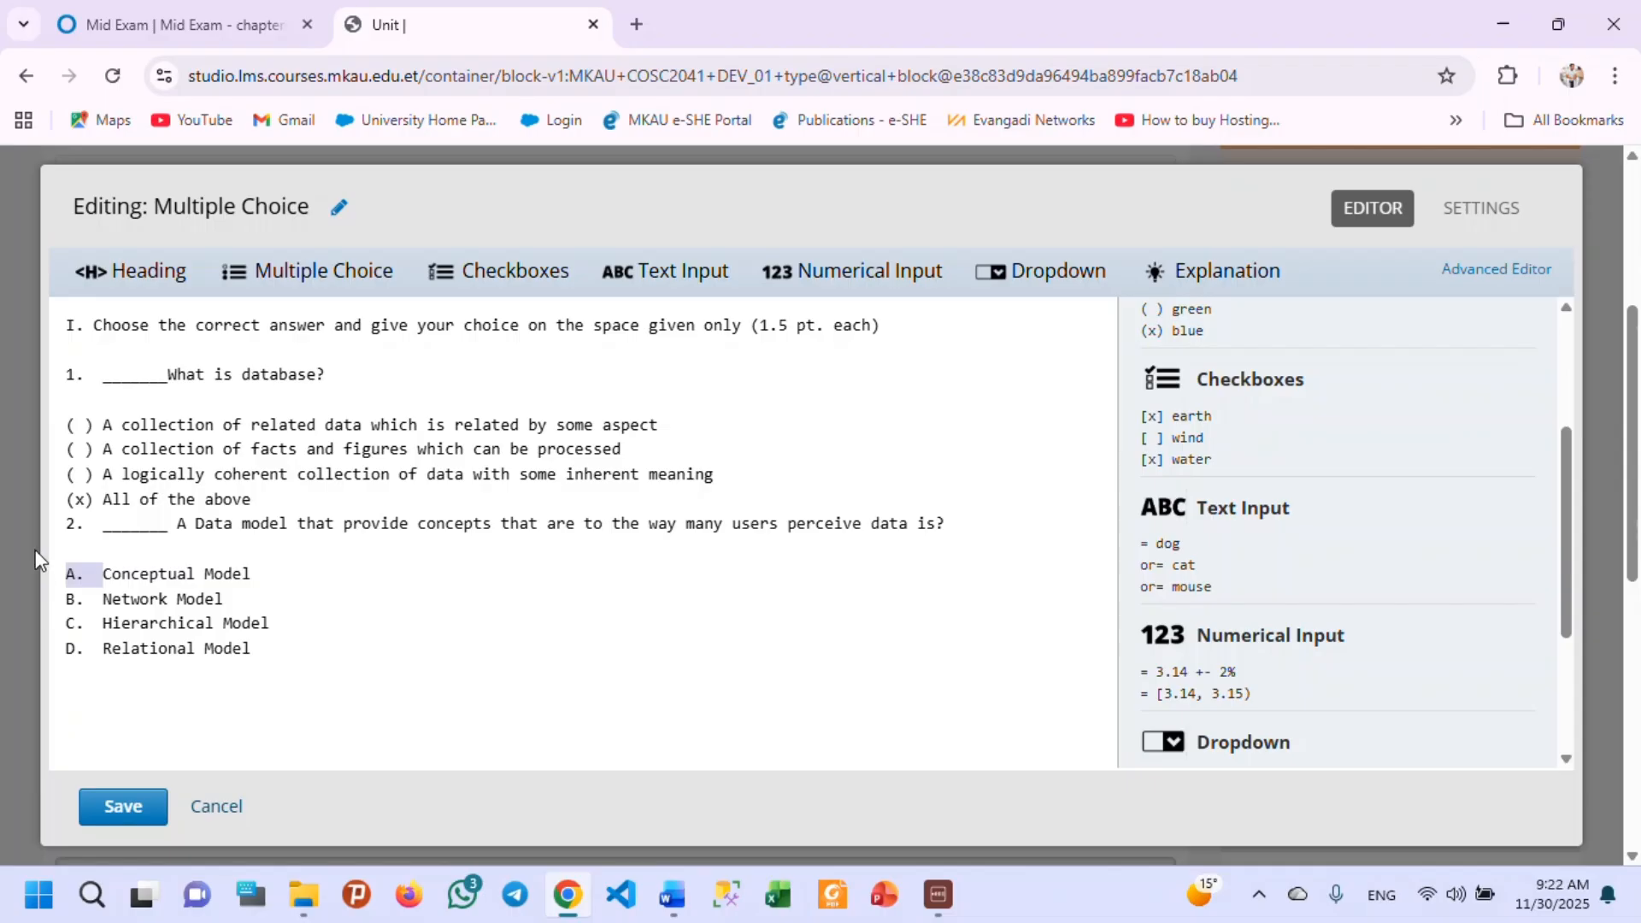
pyautogui.hotkey('ctrl', 'v')
pyautogui.moveTo(102, 599); pyautogui.dragTo(23, 602)
pyautogui.hotkey('ctrl', 'v')
pyautogui.moveTo(103, 623); pyautogui.dragTo(59, 642)
pyautogui.hotkey('ctrl', 'v')
pyautogui.moveTo(102, 651); pyautogui.dragTo(41, 658)
pyautogui.hotkey('ctrl', 'v')
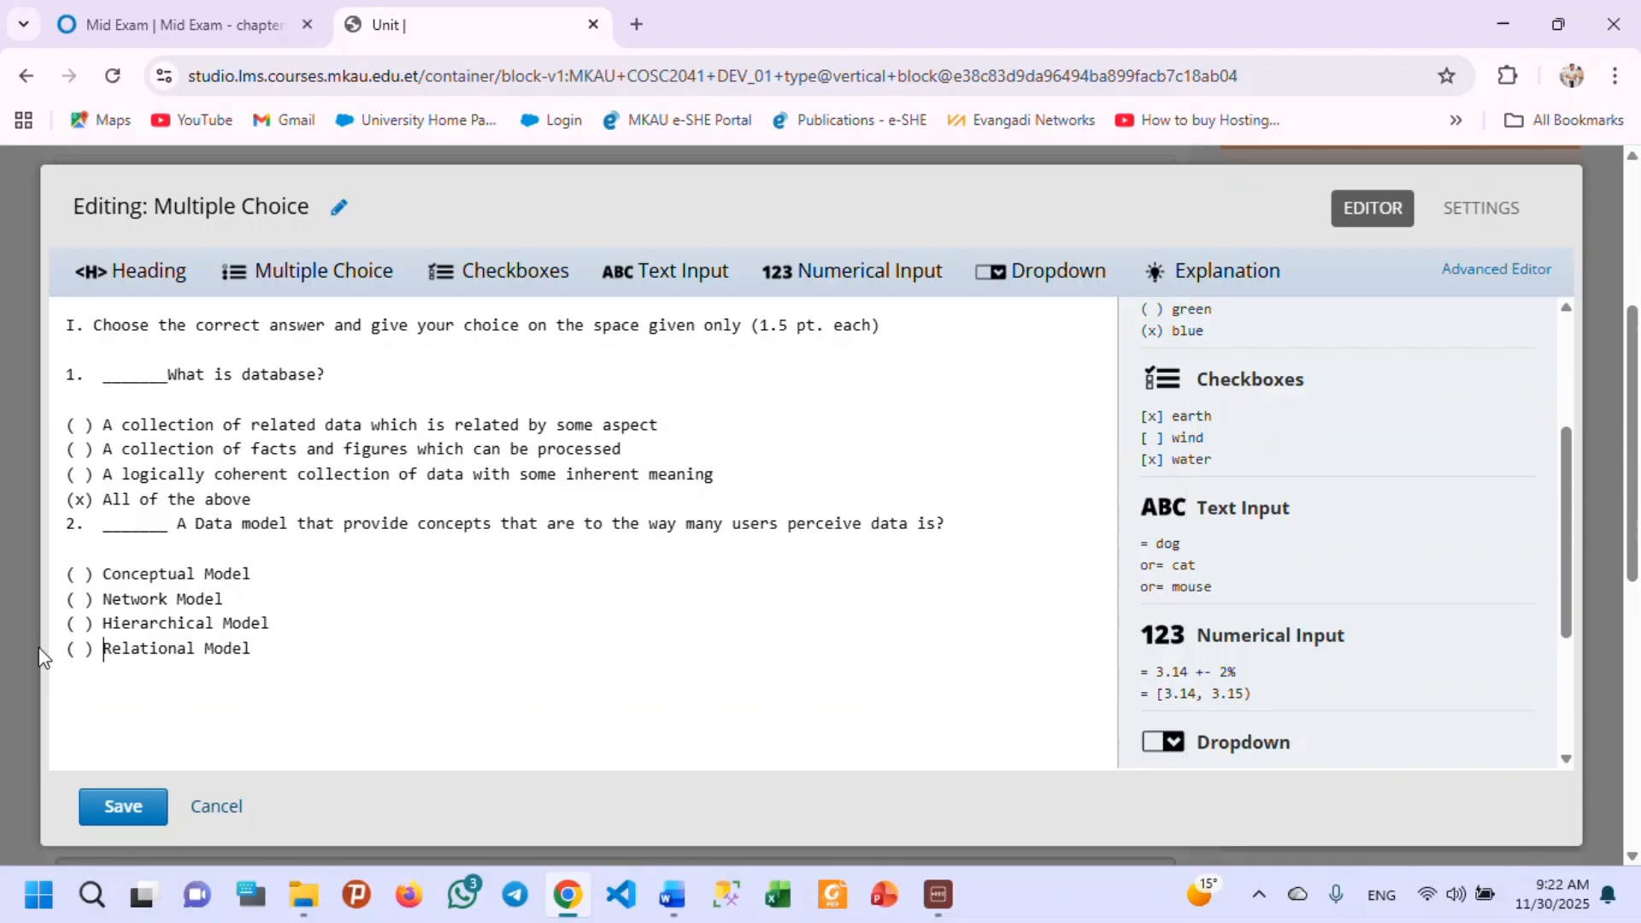
# Delete the blank line under question 2, mark "Relational Model" as correct with "(x)", and save the problem.
pyautogui.click(86, 541)
pyautogui.press('BackSpace')
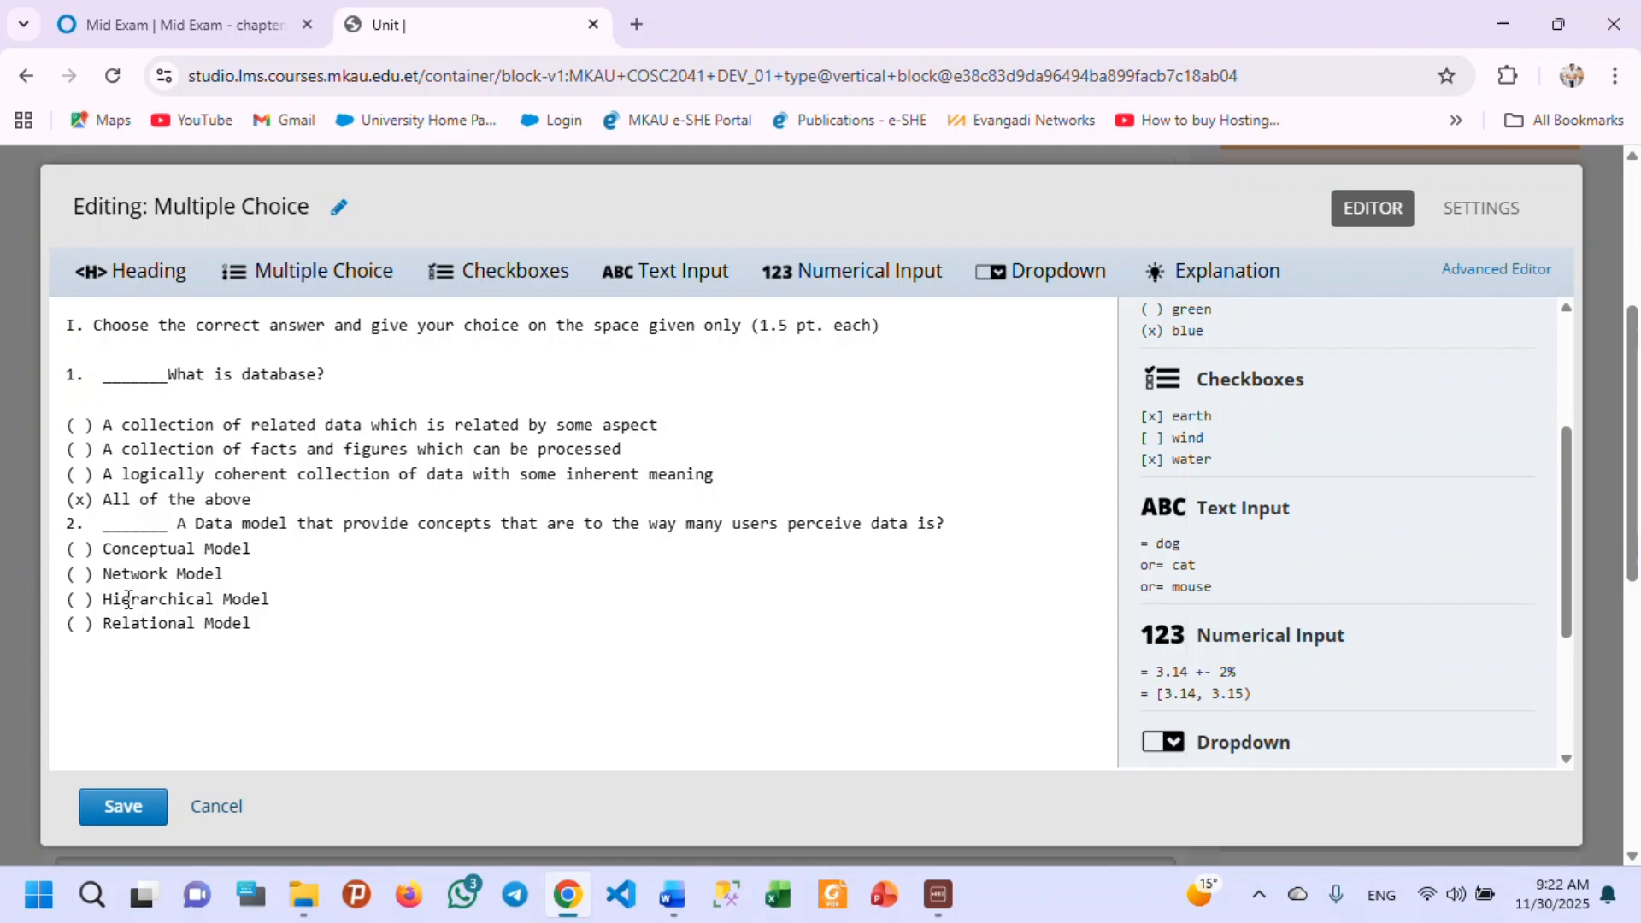
pyautogui.click(86, 622)
pyautogui.press('BackSpace')
pyautogui.write('x')
pyautogui.click(125, 809)
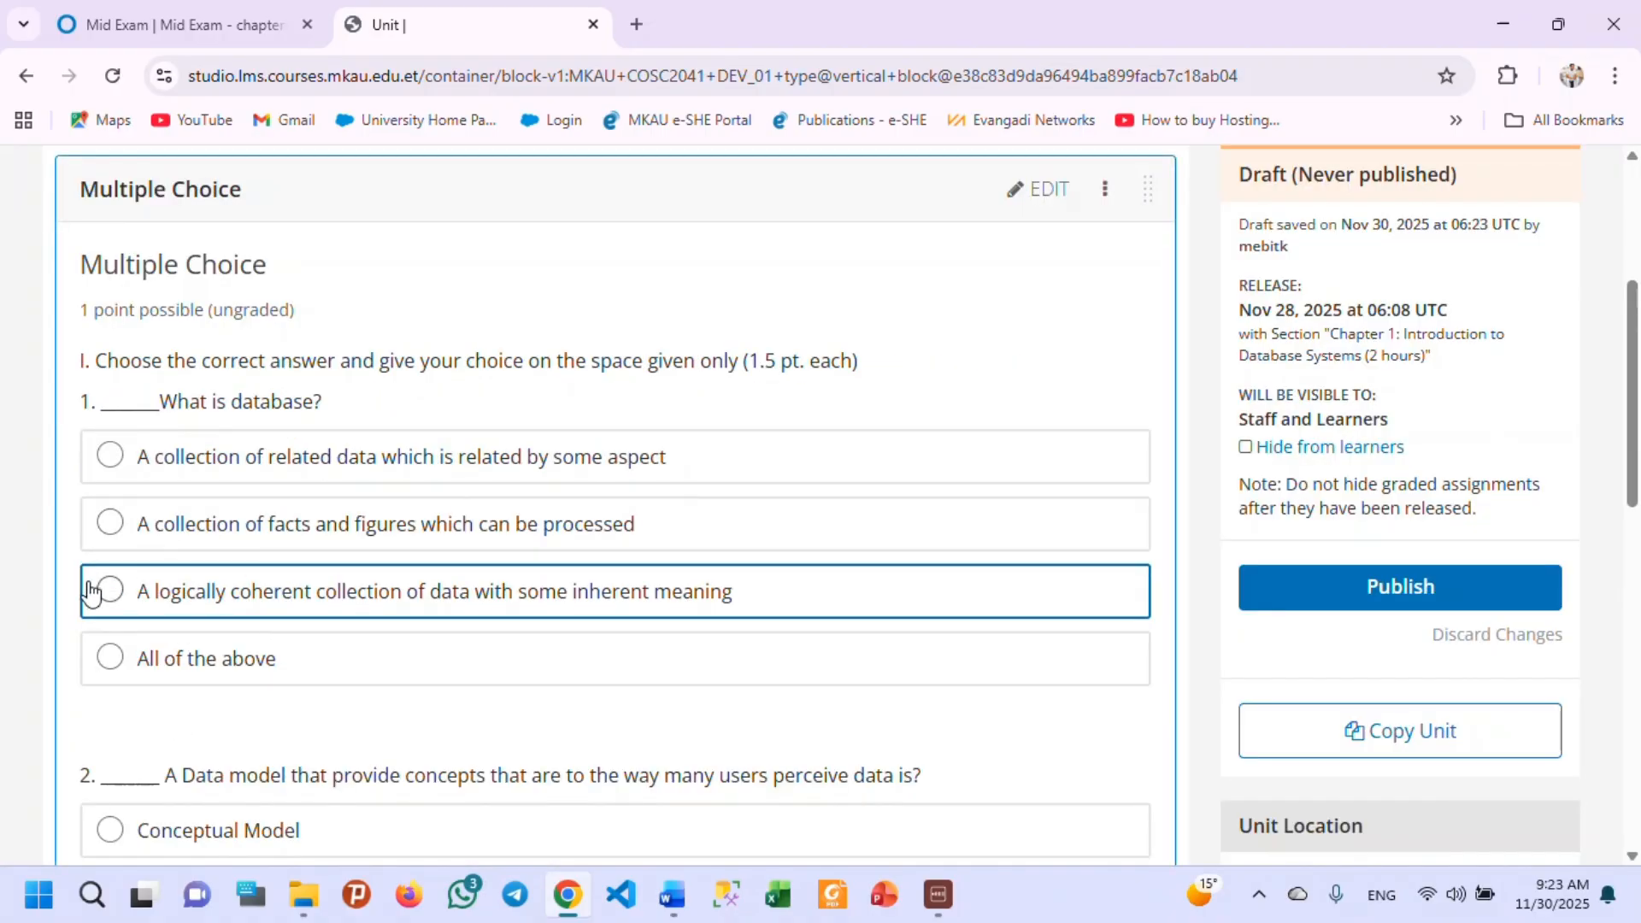
# Review both questions and their answer choices as rendered in the Quiz 1 unit.
pyautogui.scroll(-3, 200, 581)
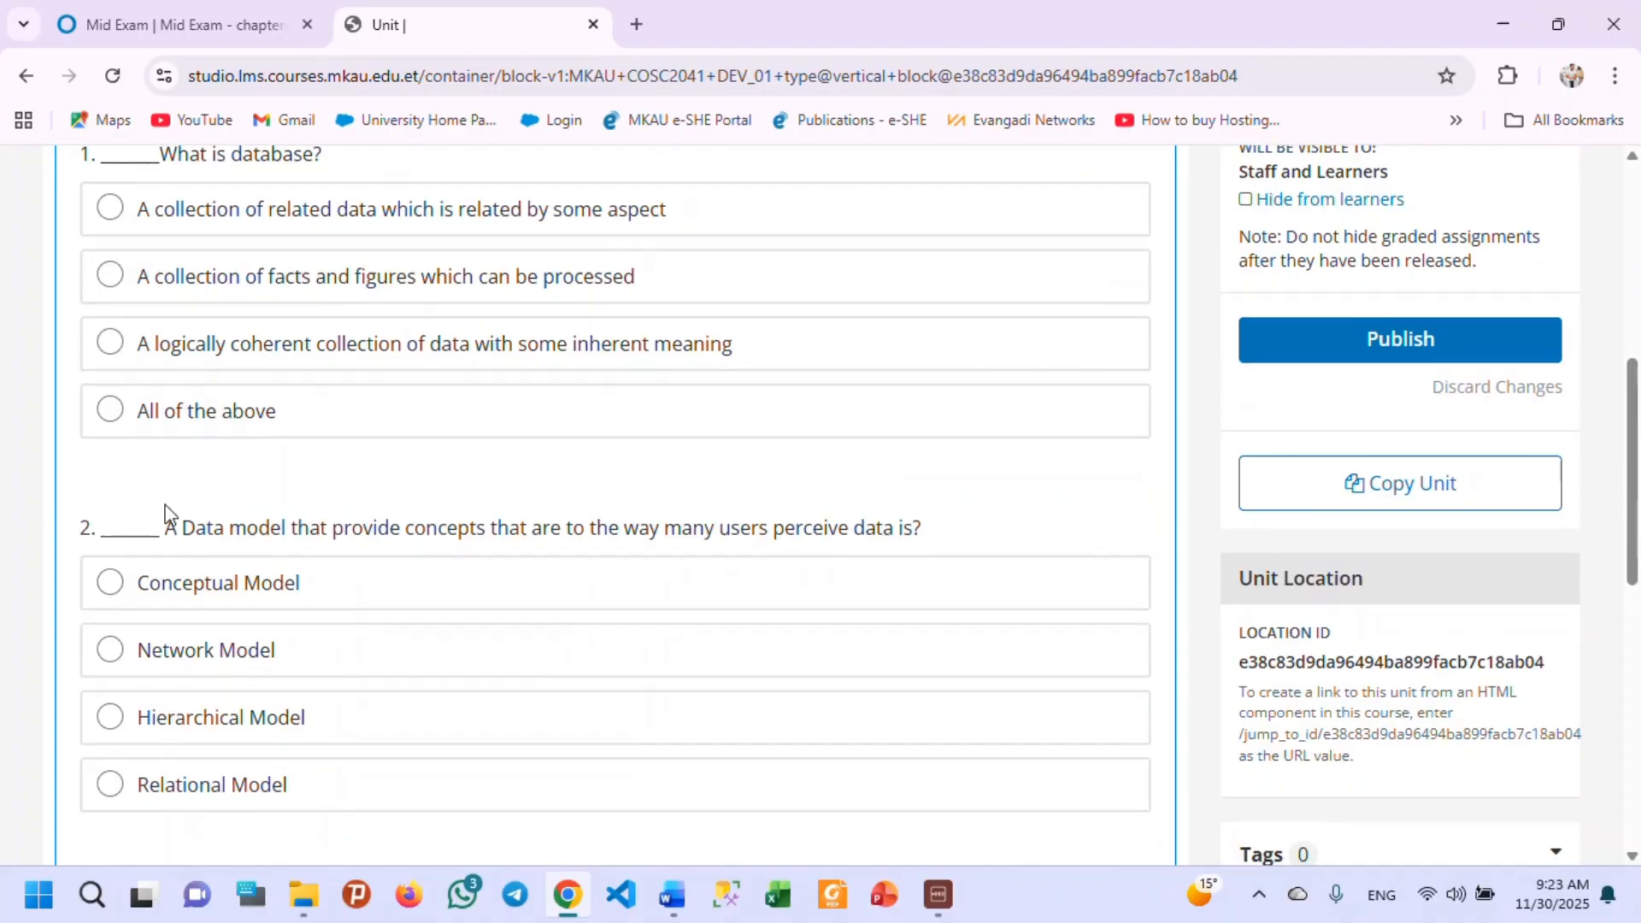
pyautogui.scroll(-3, 165, 512)
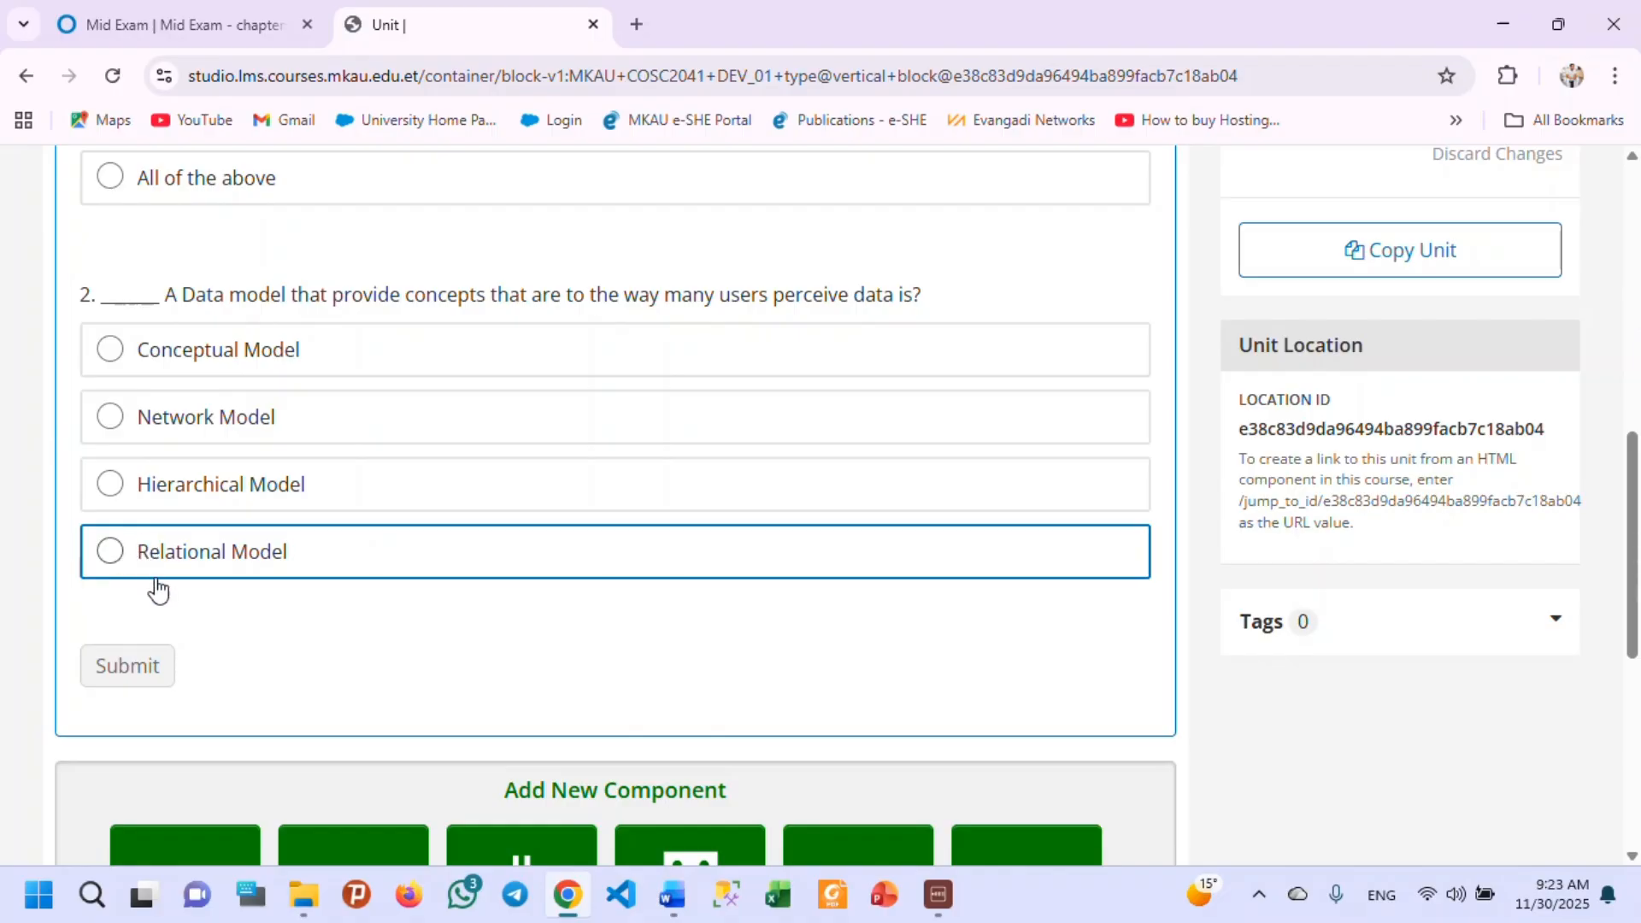
pyautogui.scroll(1, 109, 670)
pyautogui.scroll(2, 117, 615)
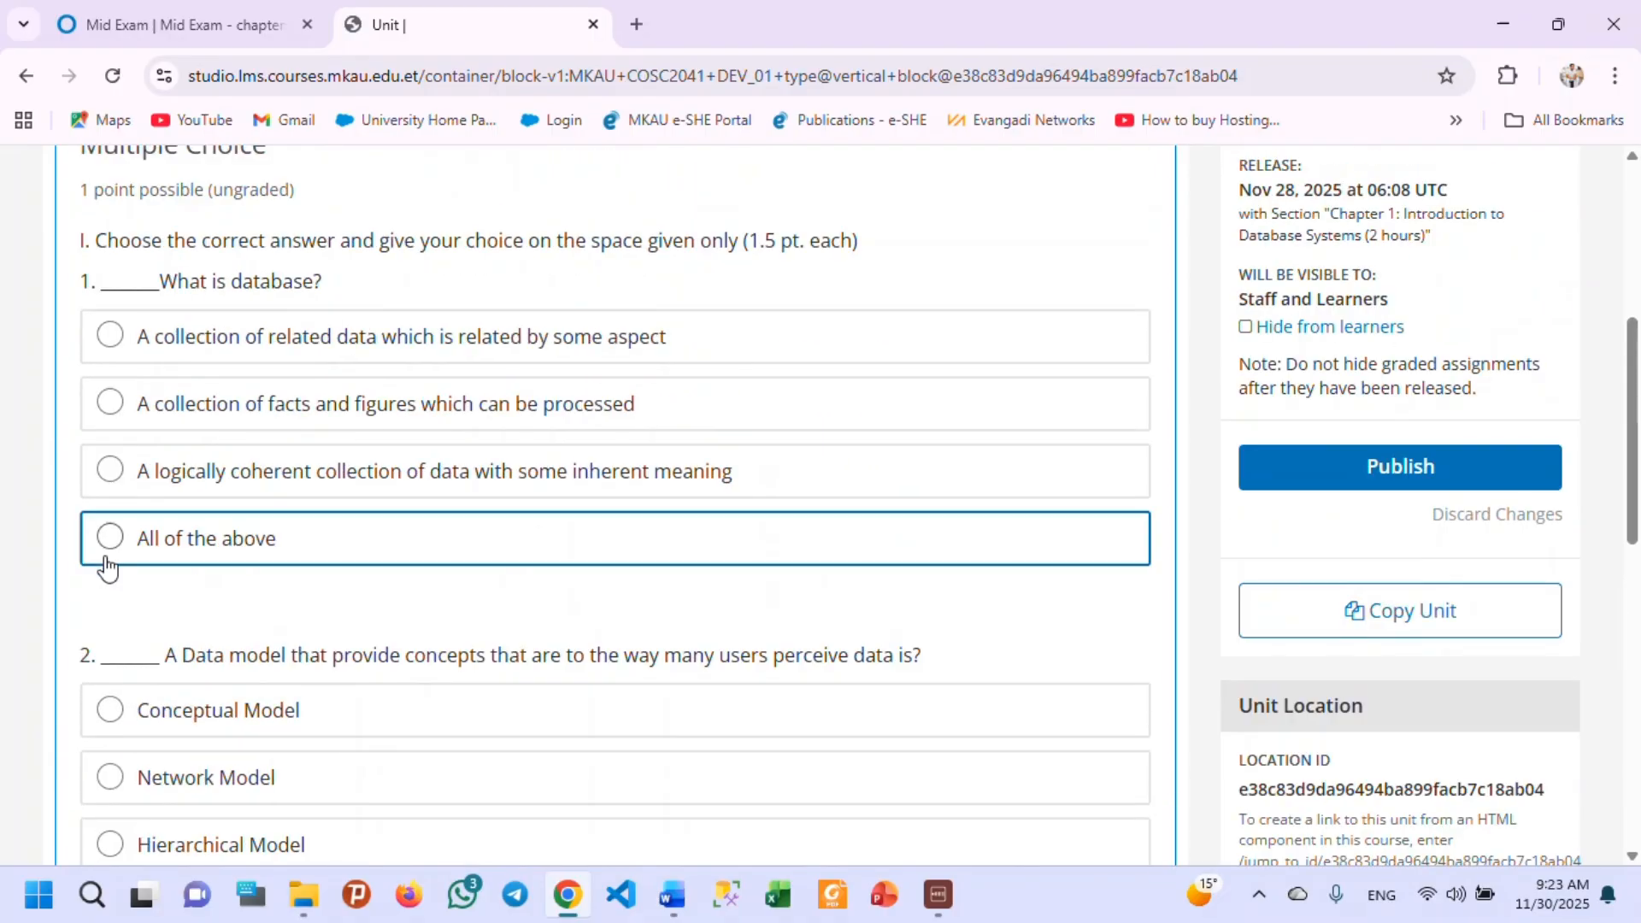
pyautogui.scroll(-4, 112, 536)
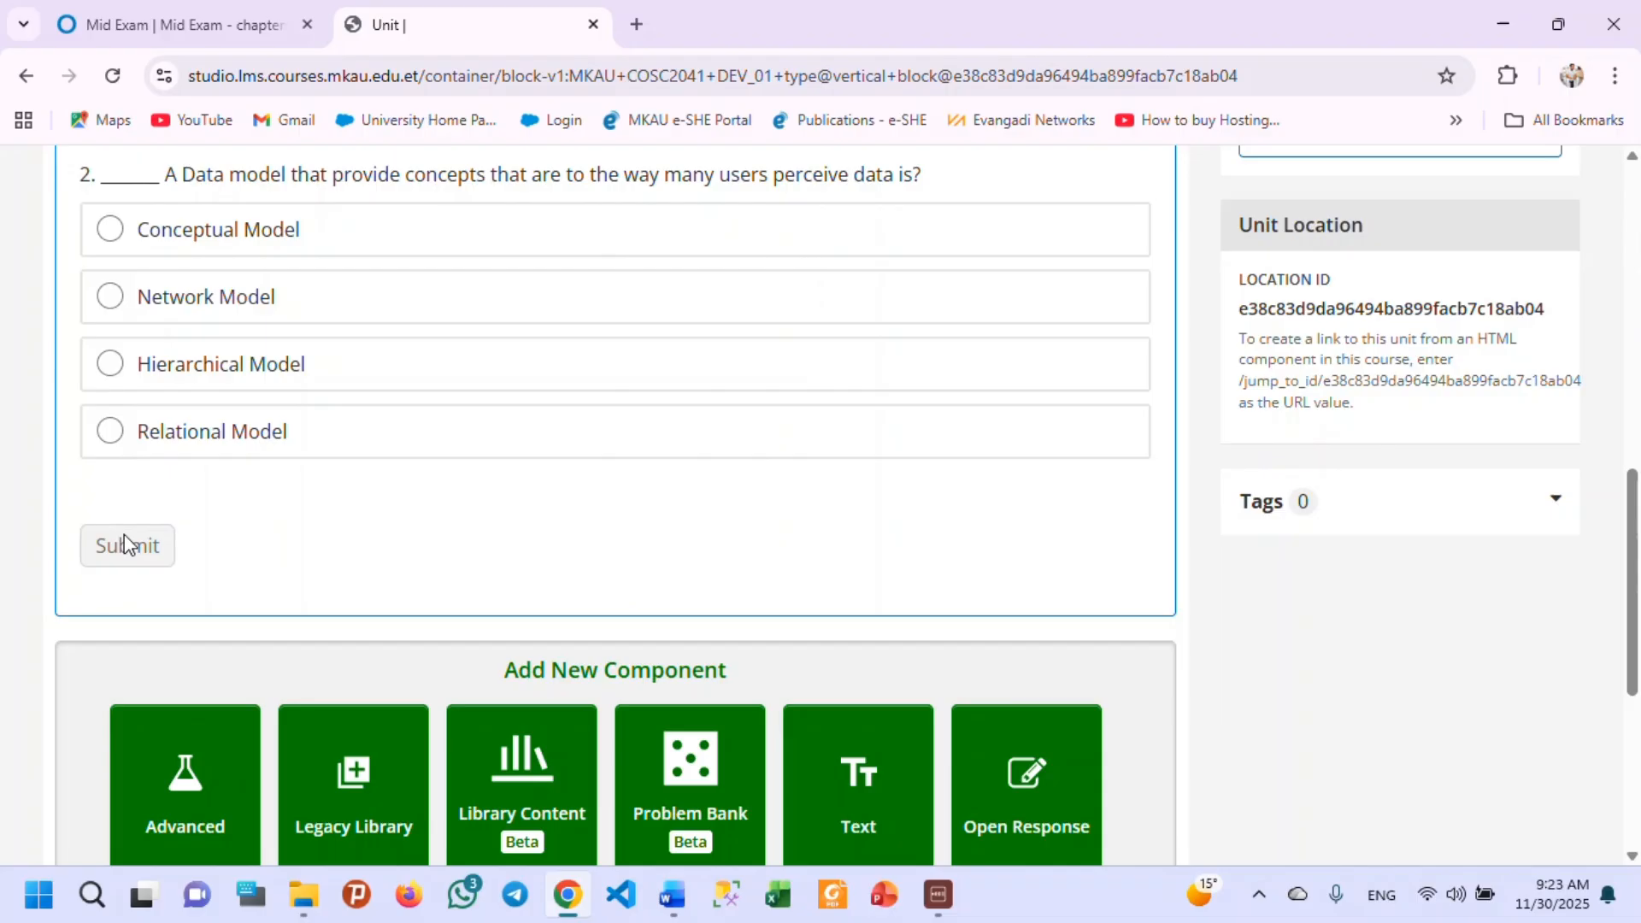
pyautogui.scroll(7, 361, 508)
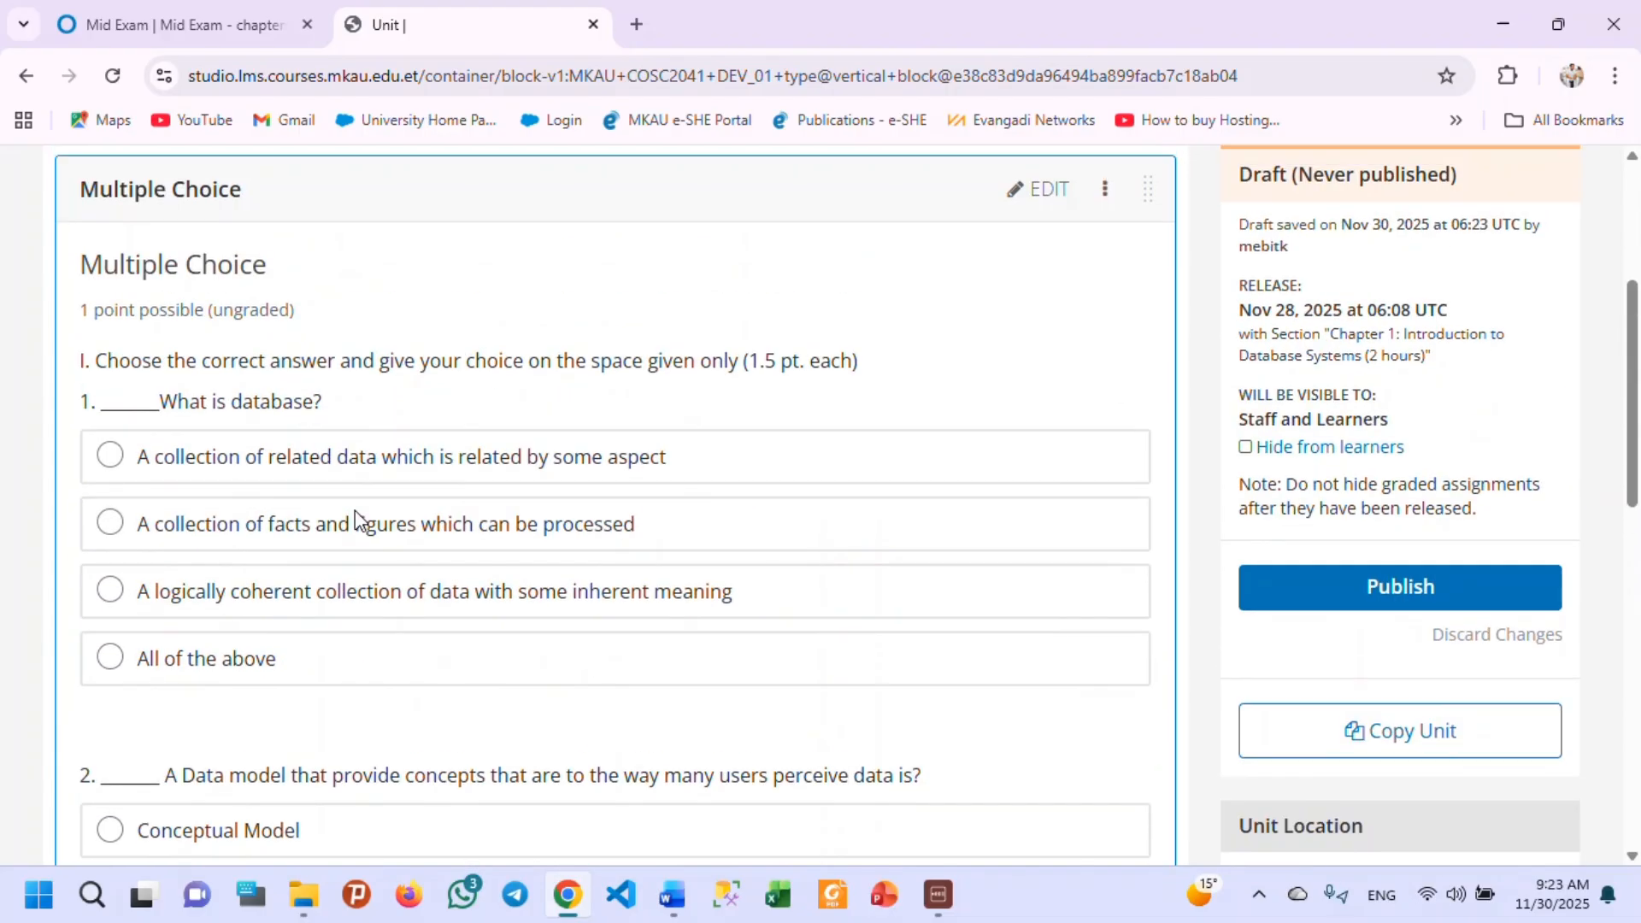
pyautogui.scroll(3, 356, 511)
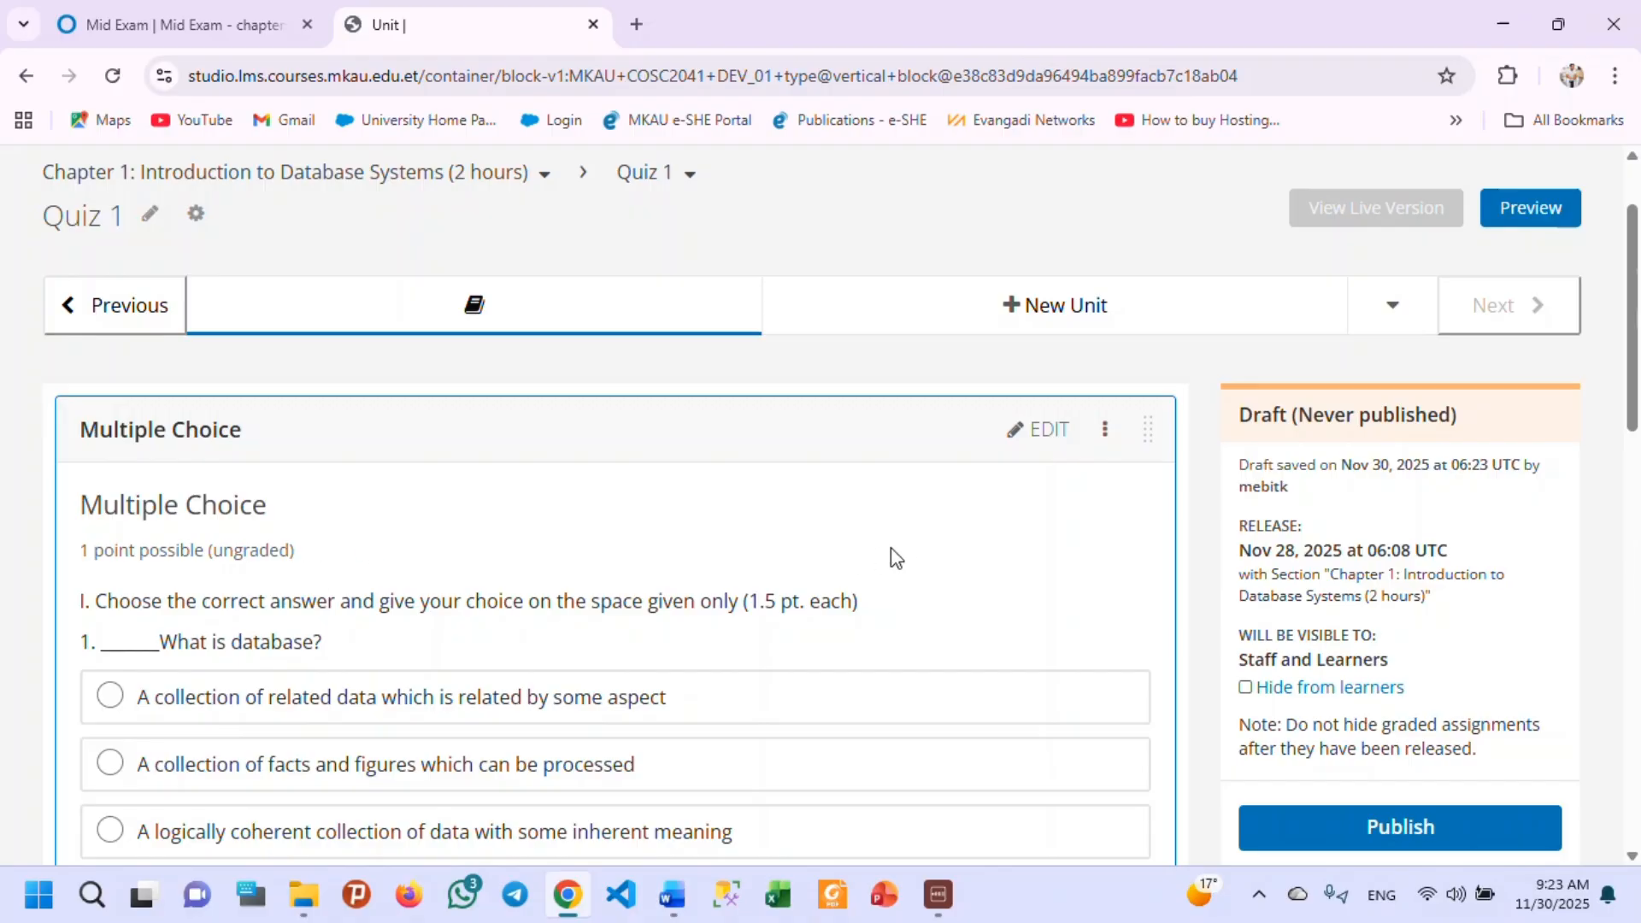
# Open the Multiple Choice problem's settings for editing and set Maximum Attempts to 1.
pyautogui.click(1029, 436)
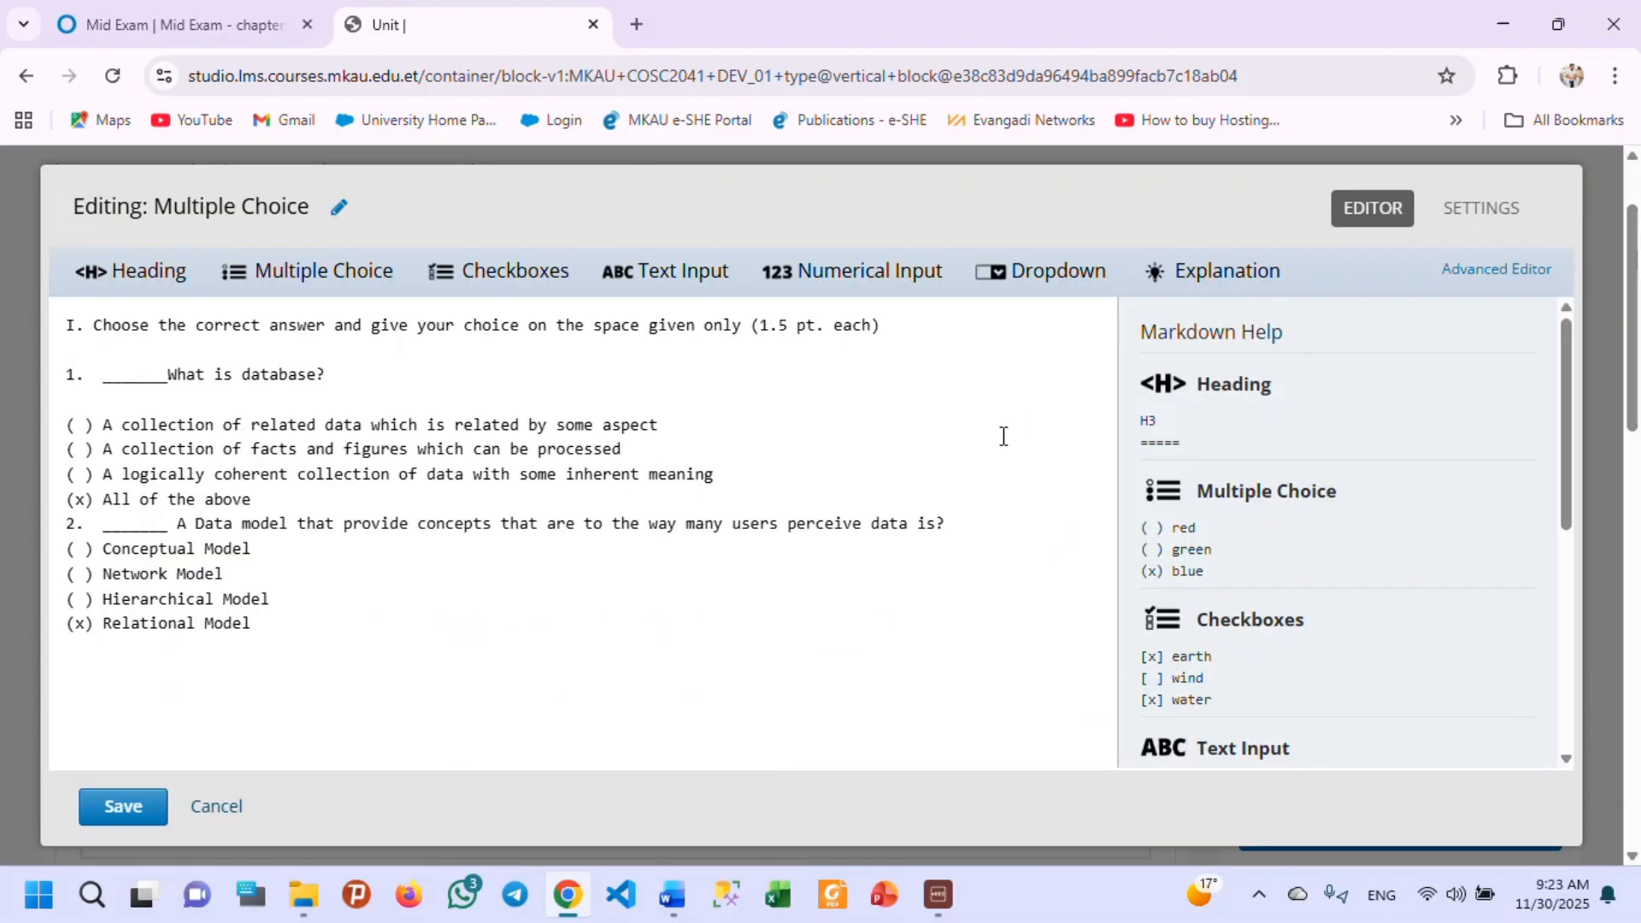
pyautogui.click(1487, 220)
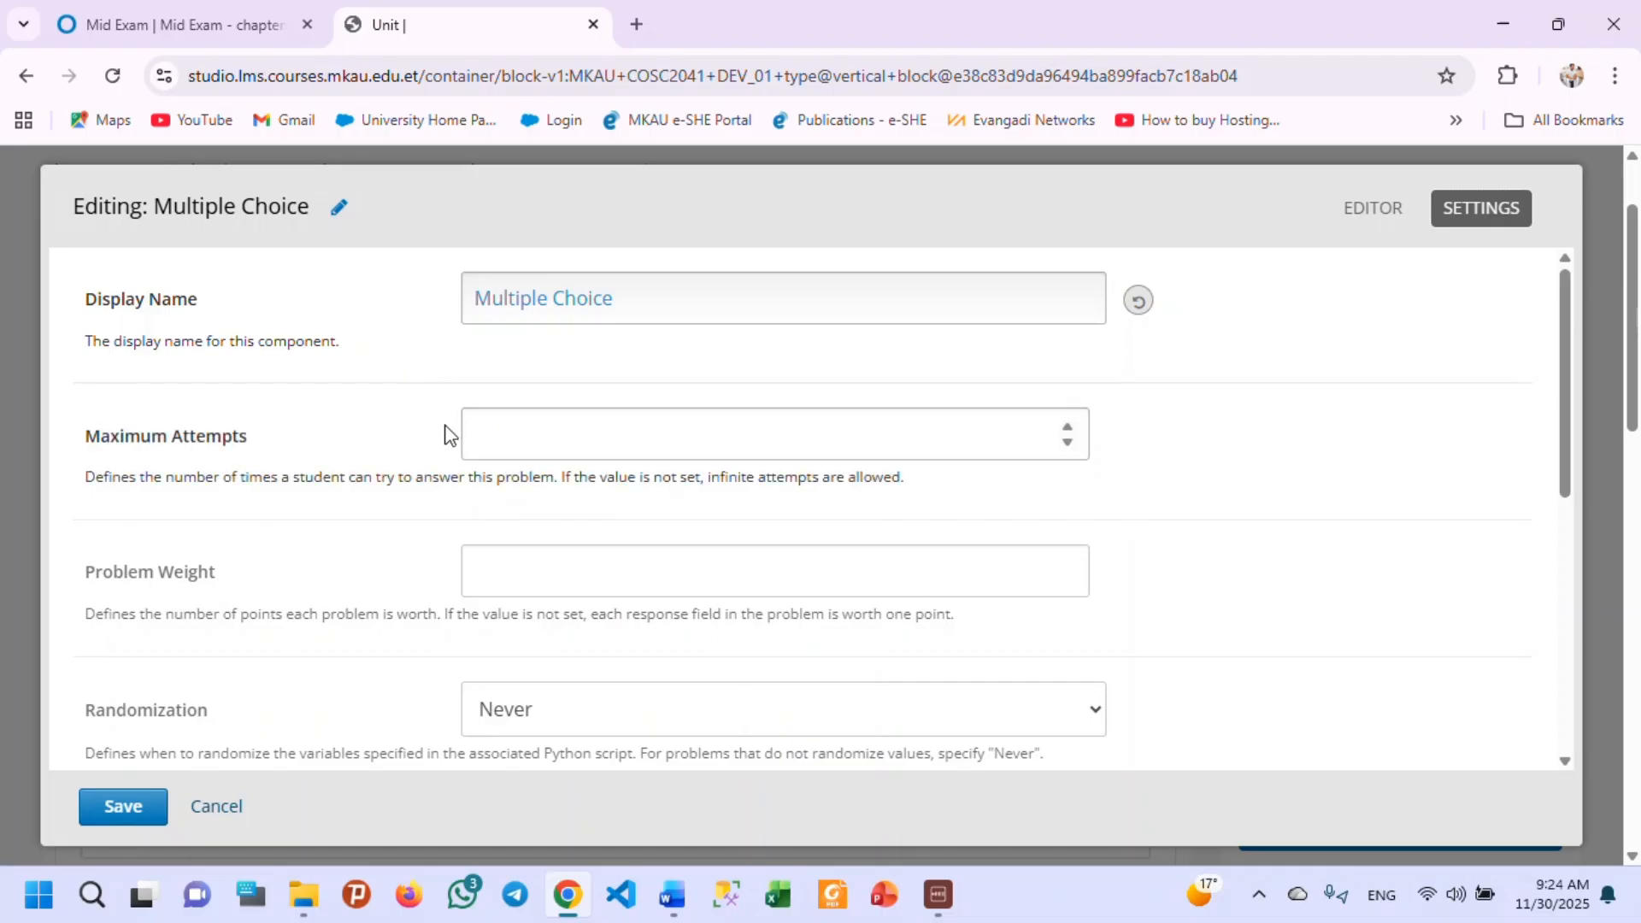
pyautogui.click(497, 443)
pyautogui.write('1')
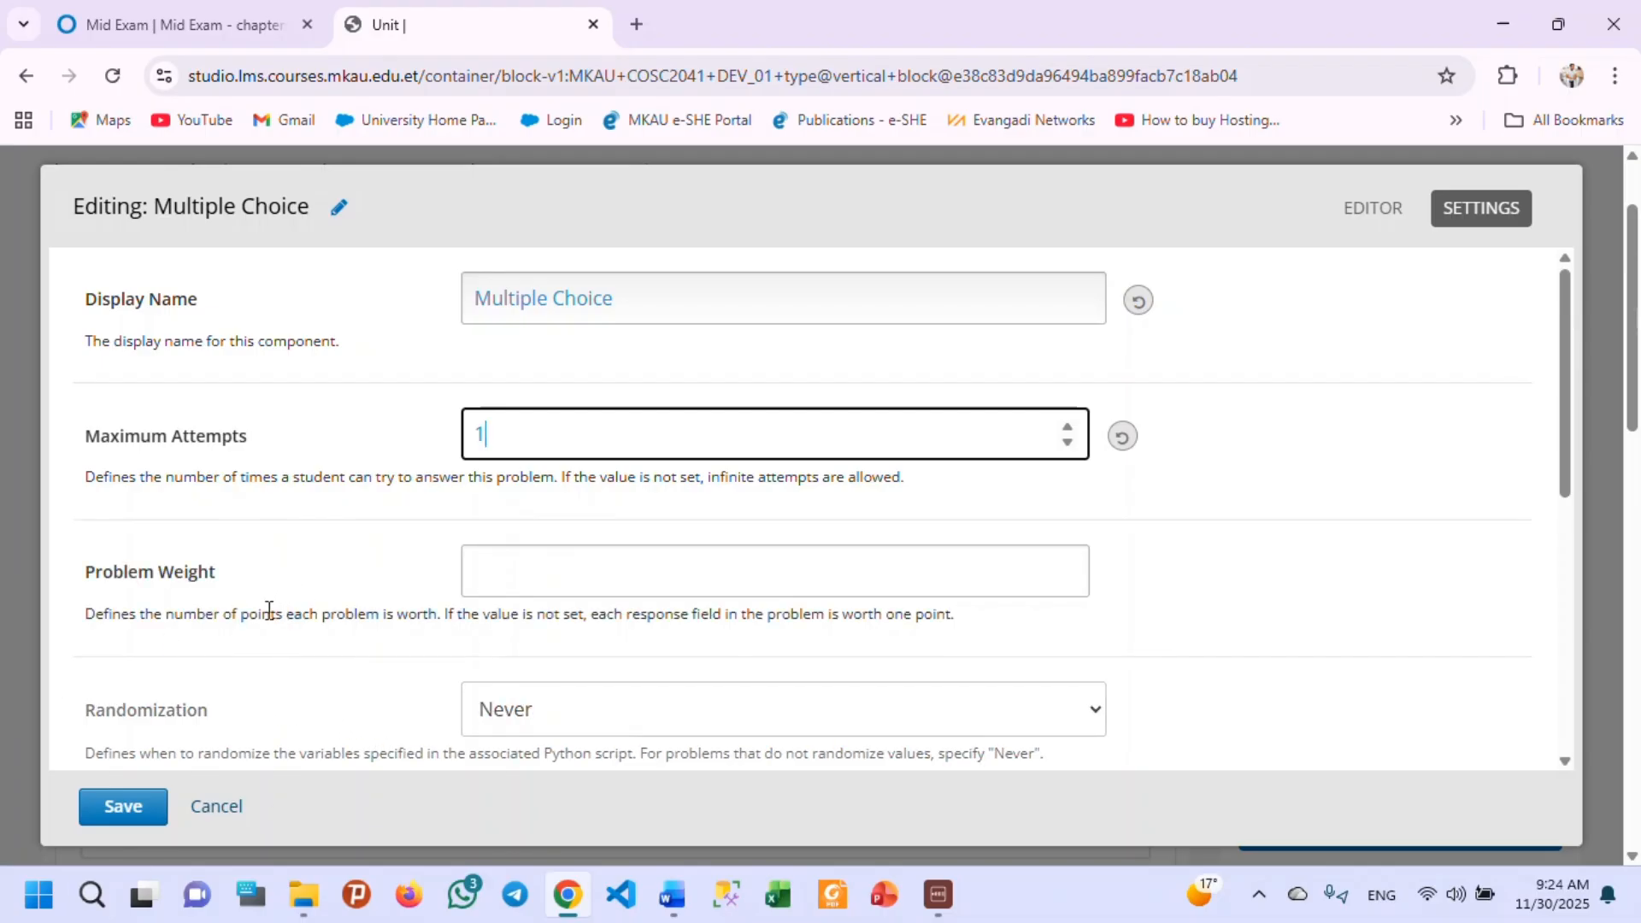
# Set the Problem Weight to 1.4.
pyautogui.scroll(-1, 282, 605)
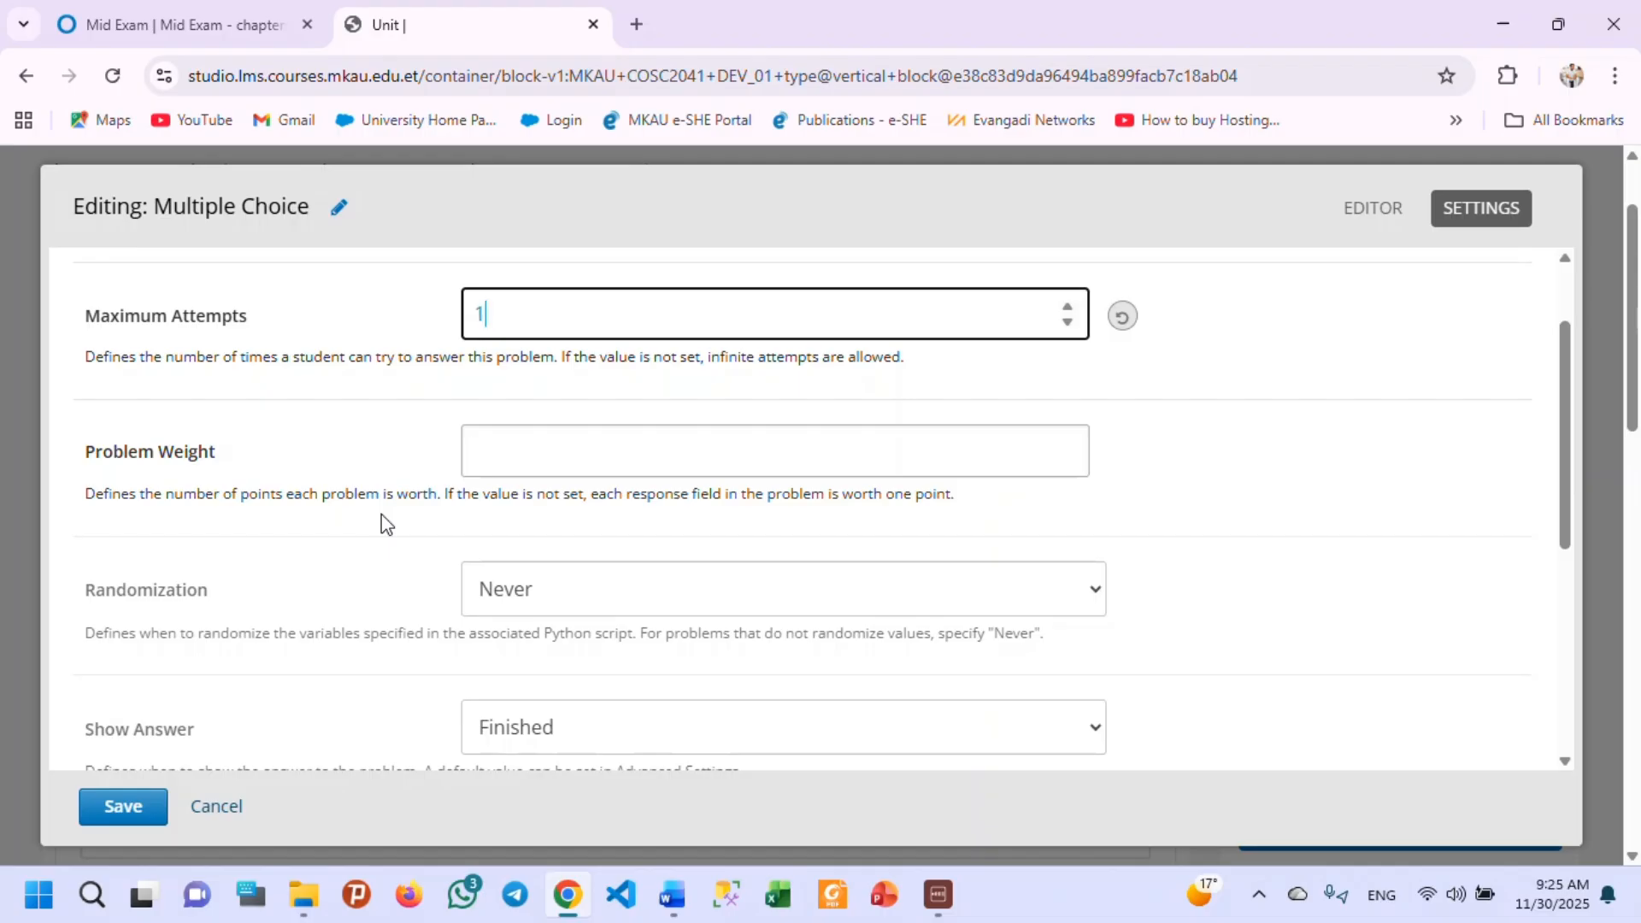
pyautogui.click(480, 455)
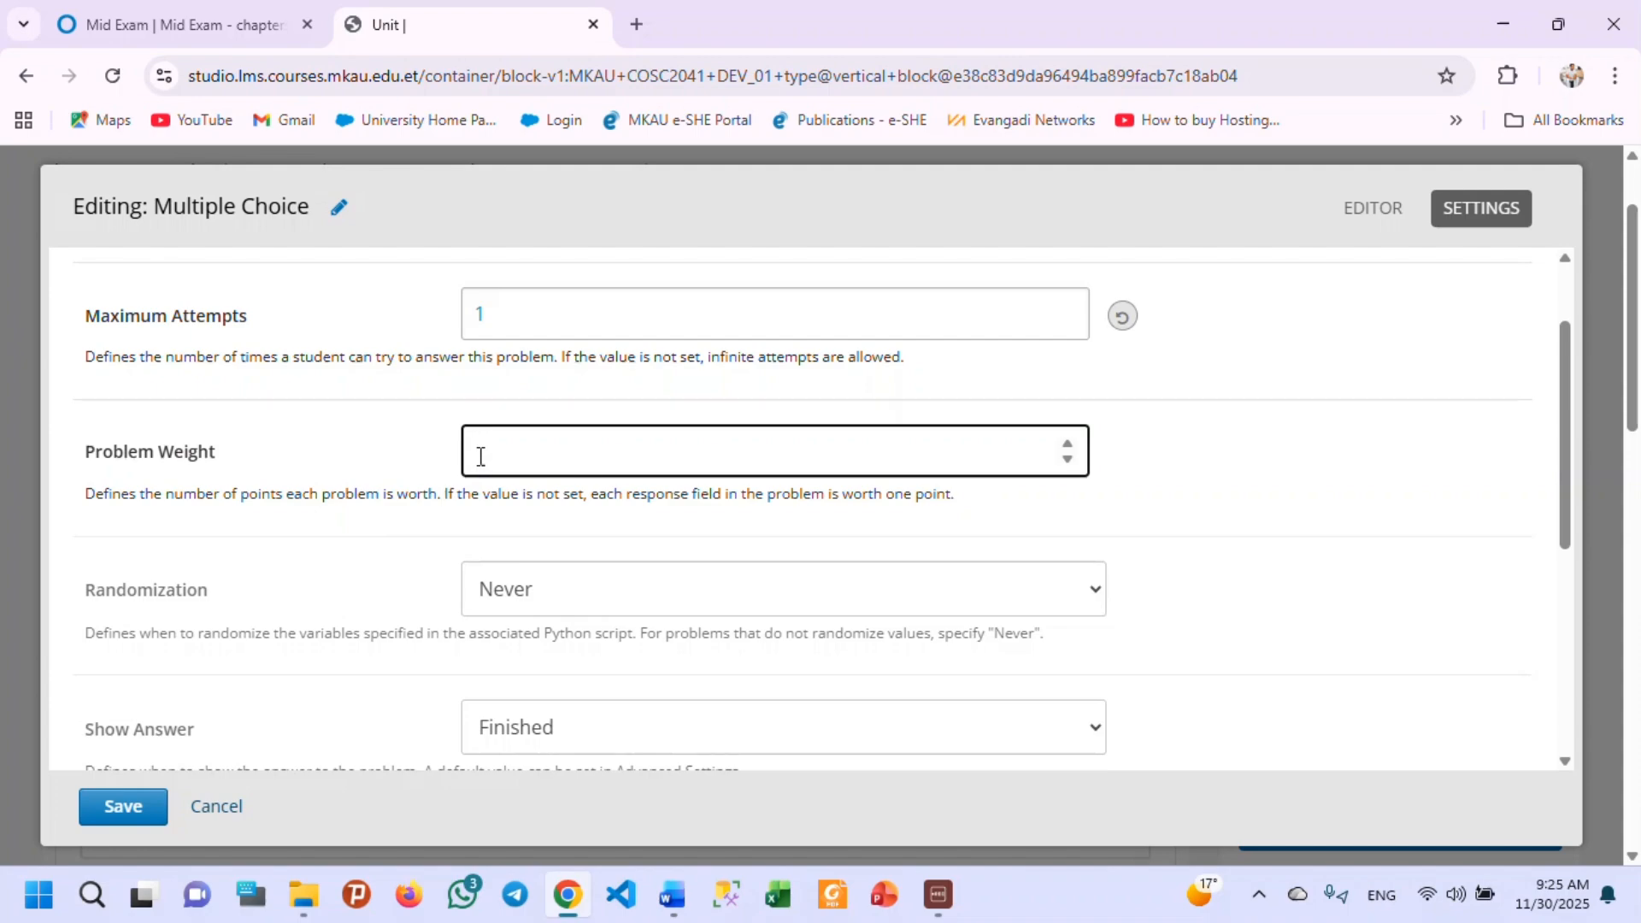
pyautogui.write('1.4')
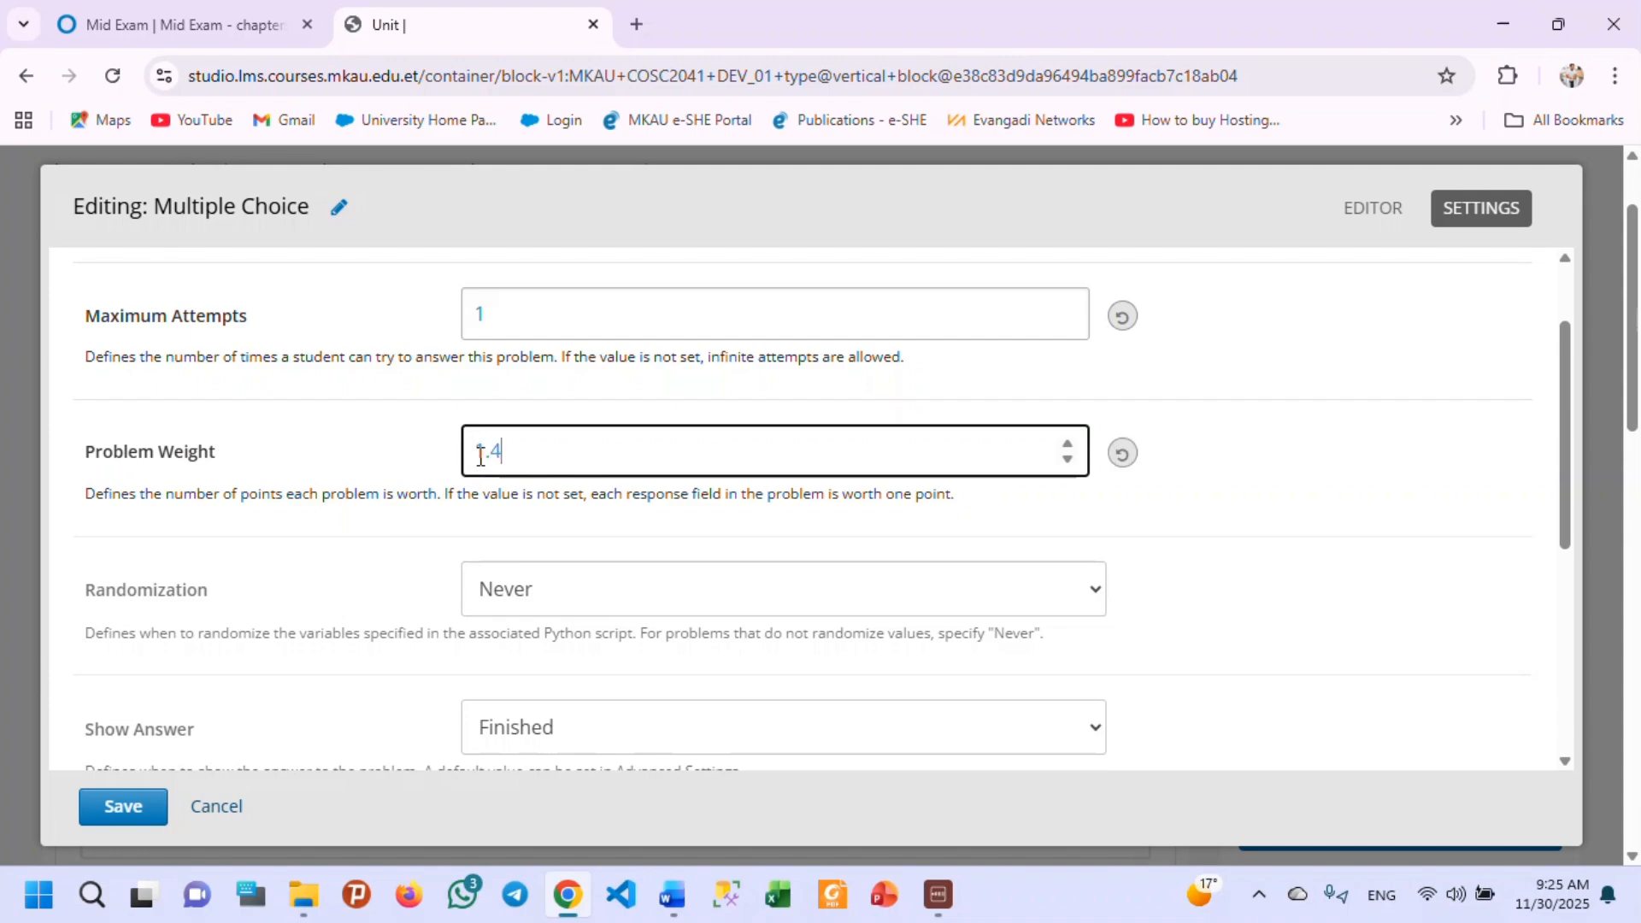
# Set the Problem Weight to 1.5 and the Randomization to Per Student.
pyautogui.press('BackSpace')
pyautogui.write('5')
pyautogui.scroll(-1, 291, 478)
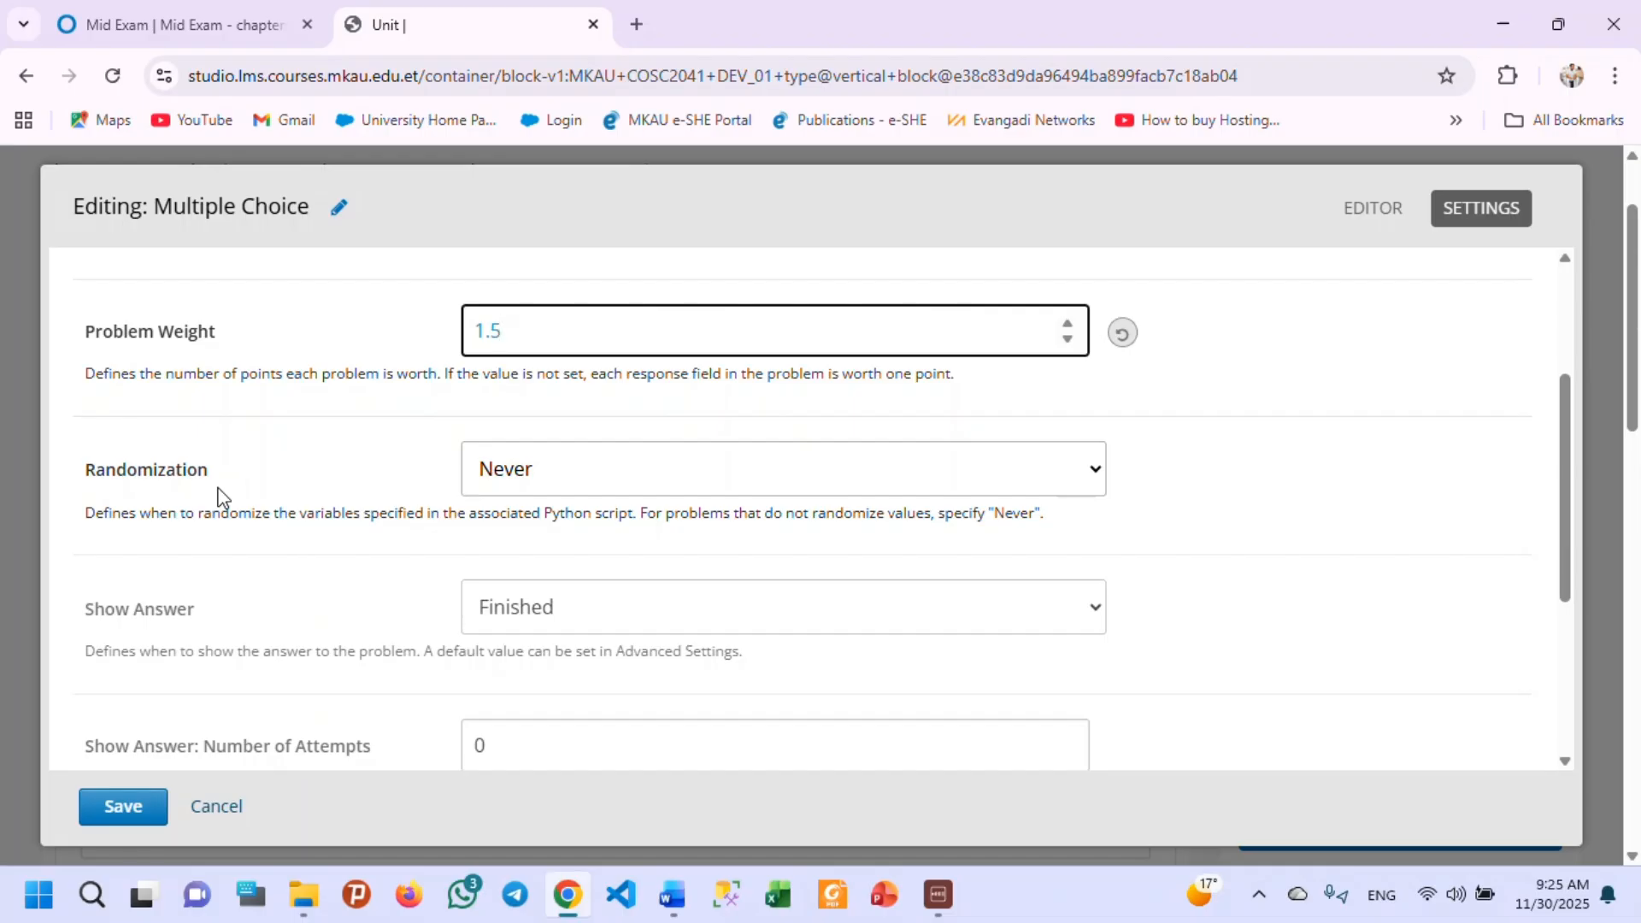
pyautogui.click(604, 469)
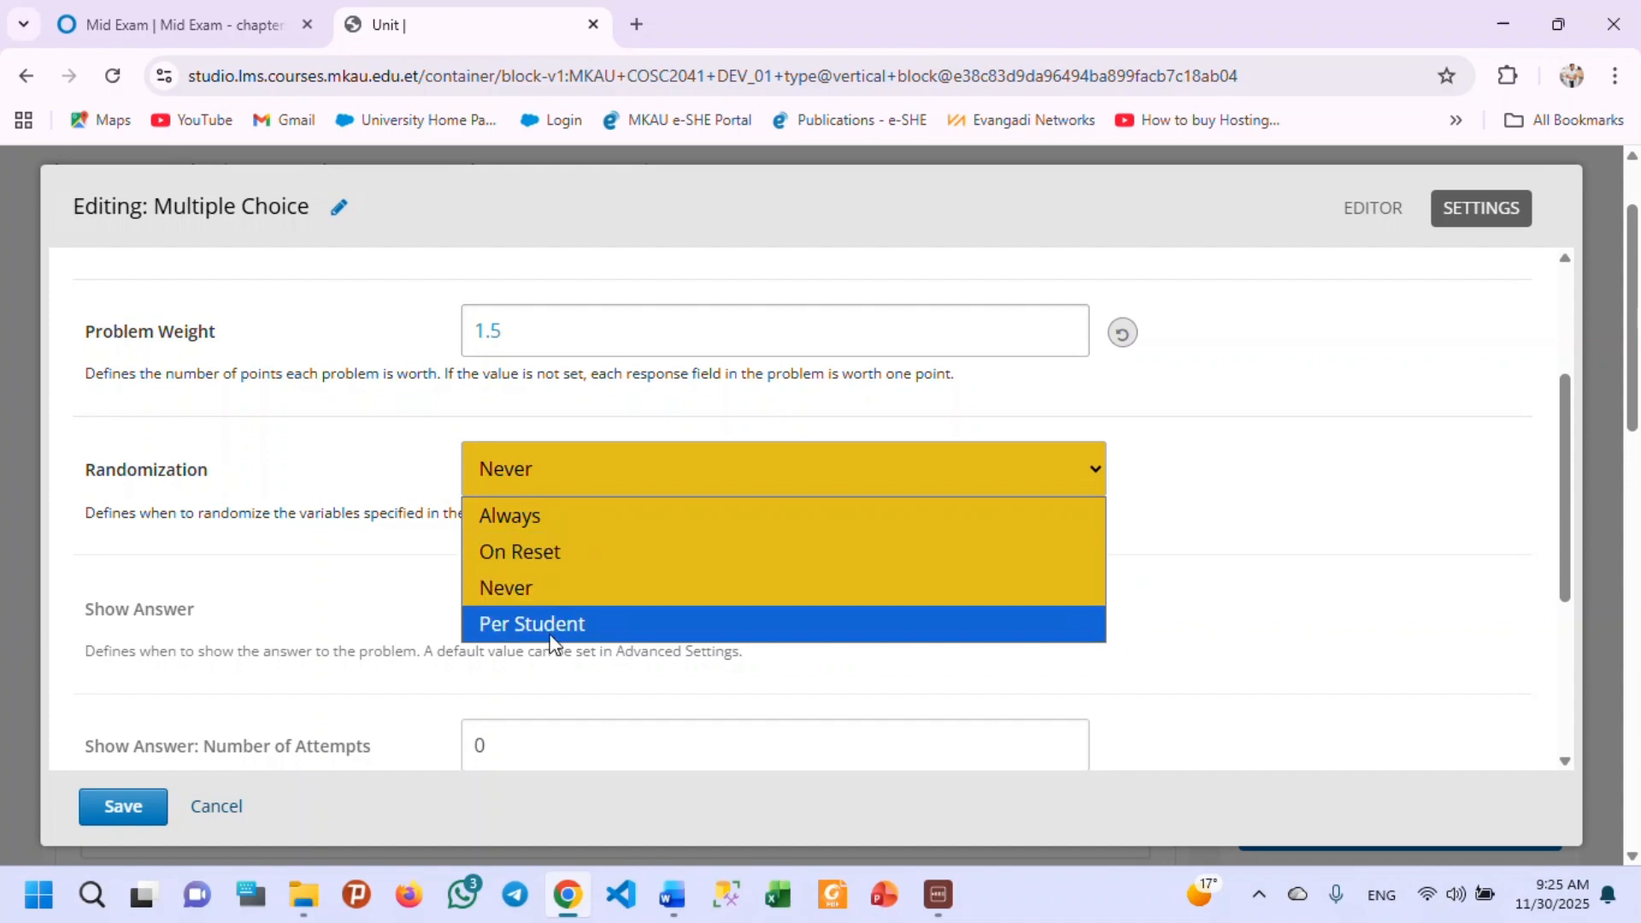
pyautogui.click(552, 625)
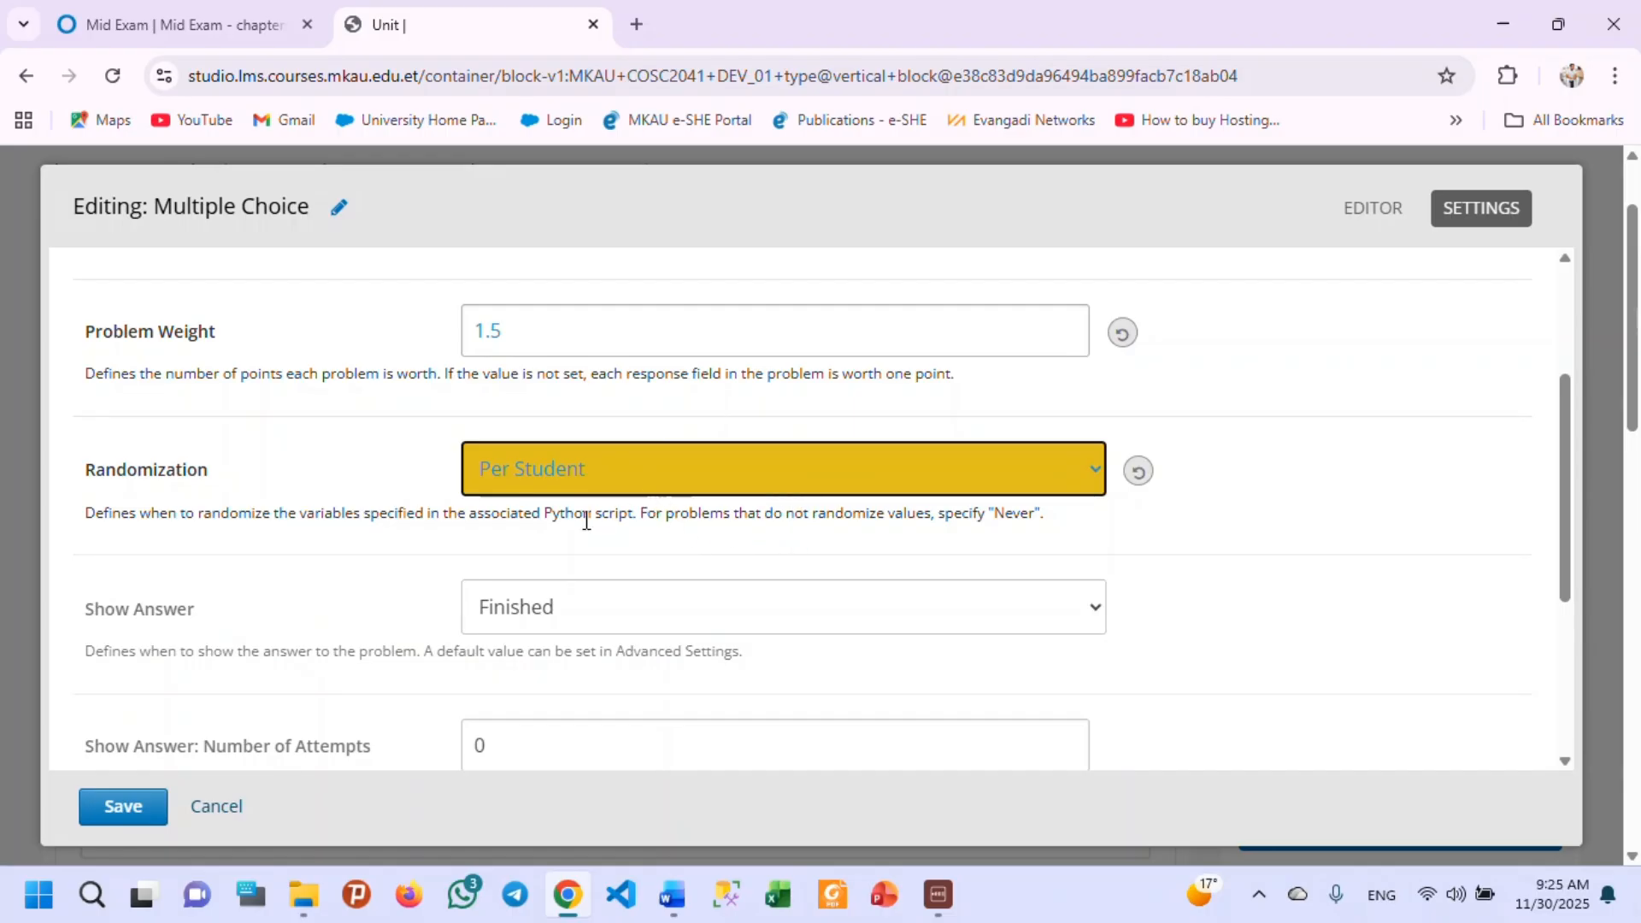
# Set Show Answer to Past Due for the Multiple Choice problem.
pyautogui.scroll(-1, 331, 560)
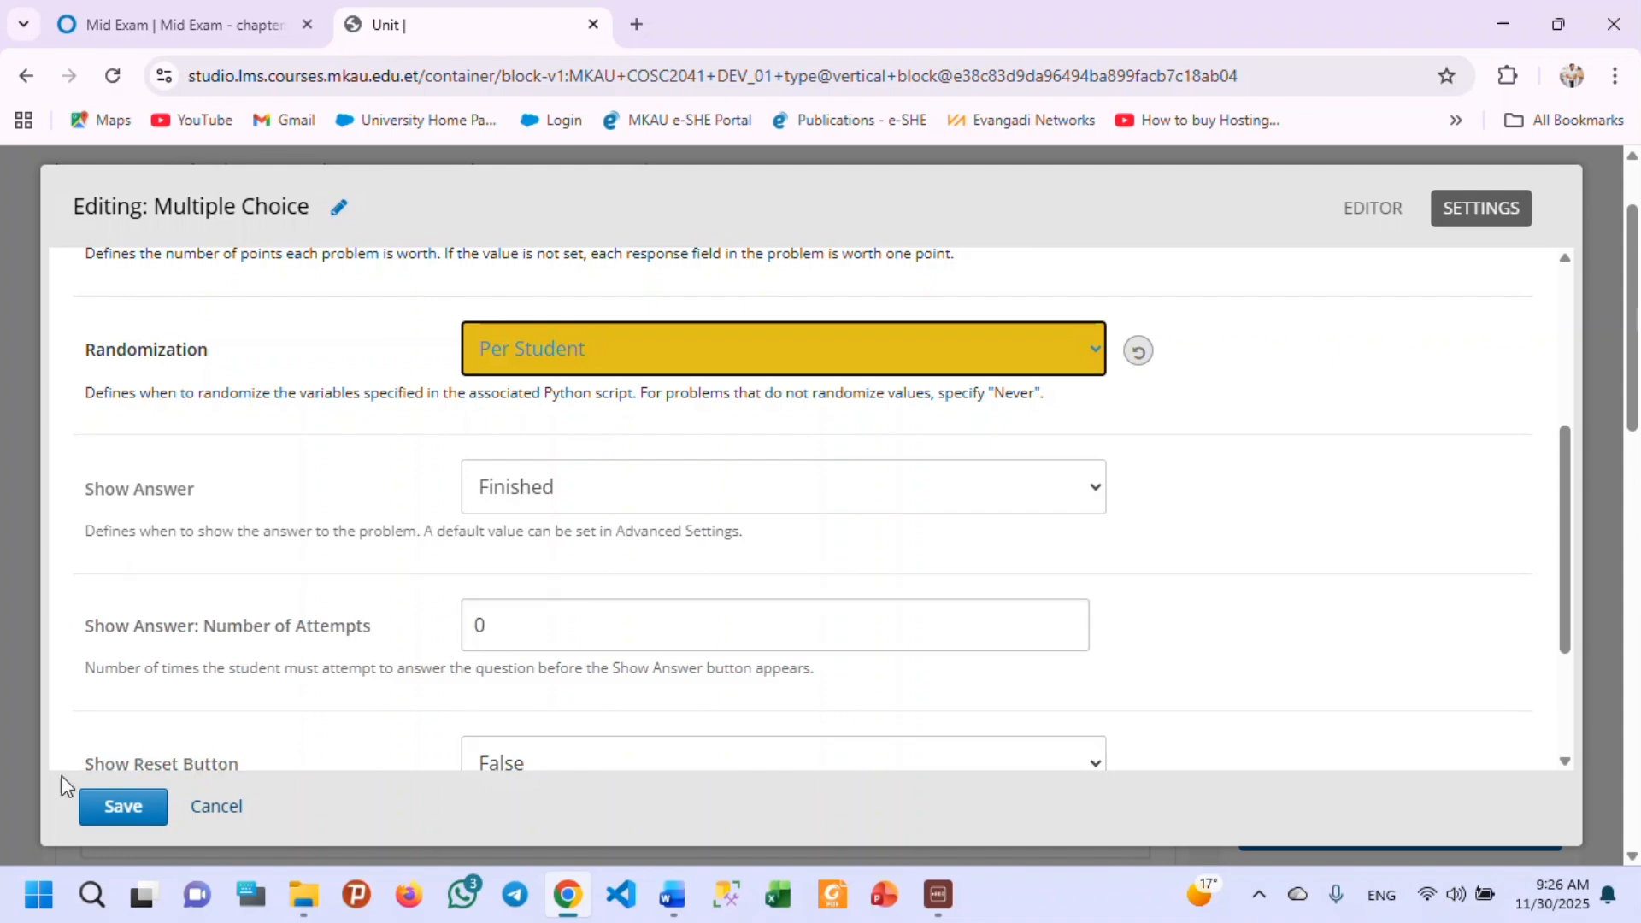
pyautogui.click(682, 492)
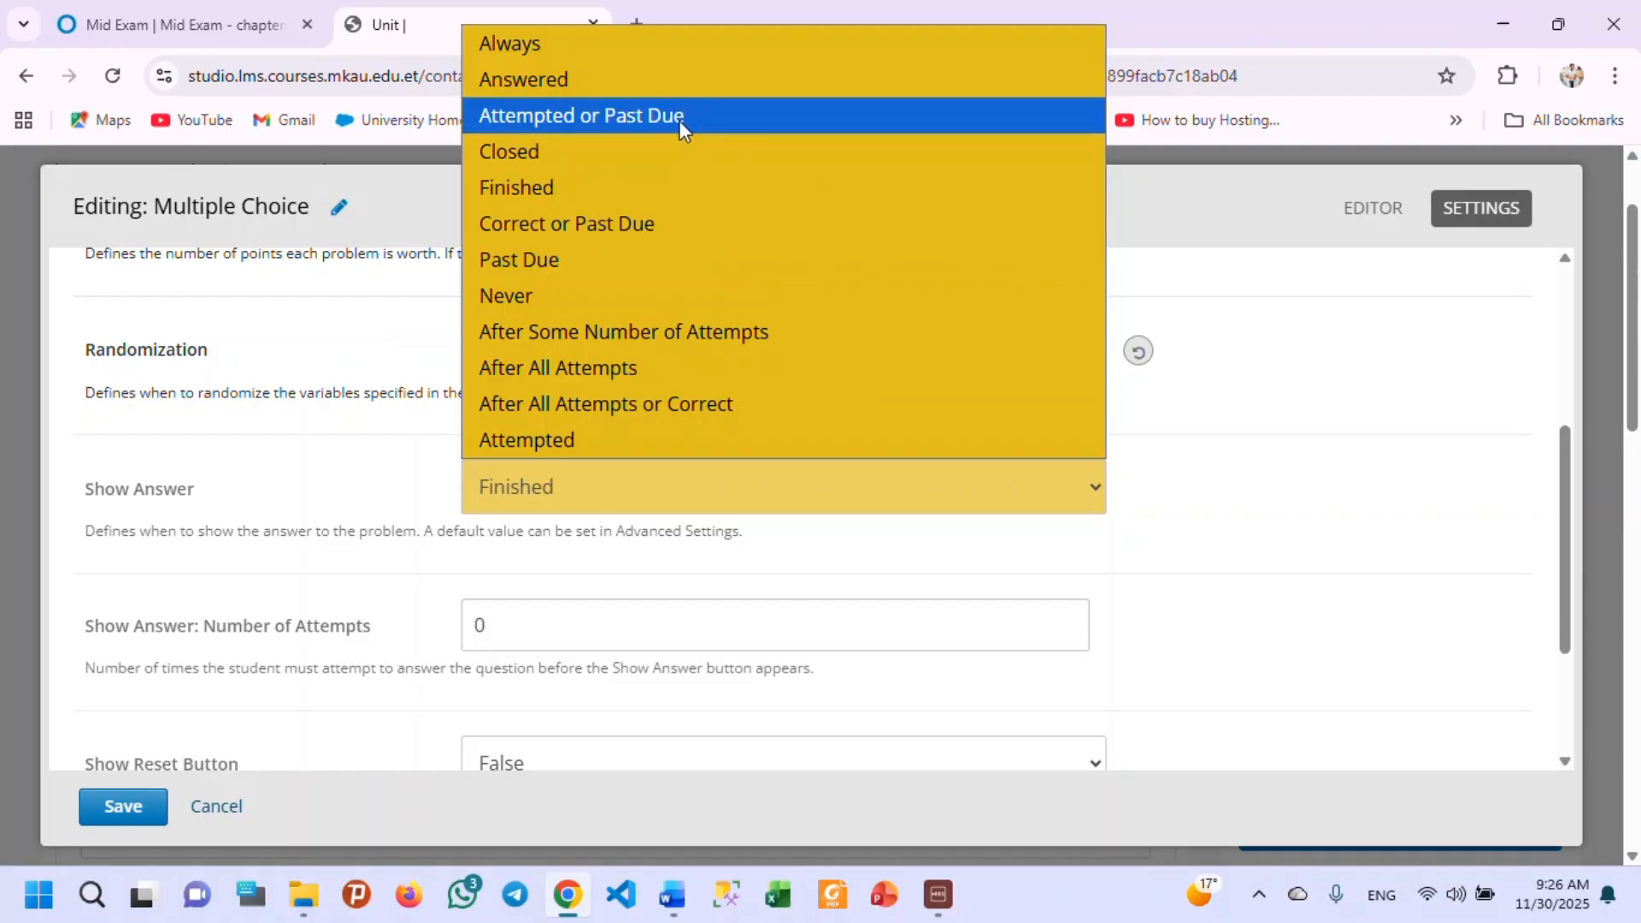
pyautogui.click(613, 263)
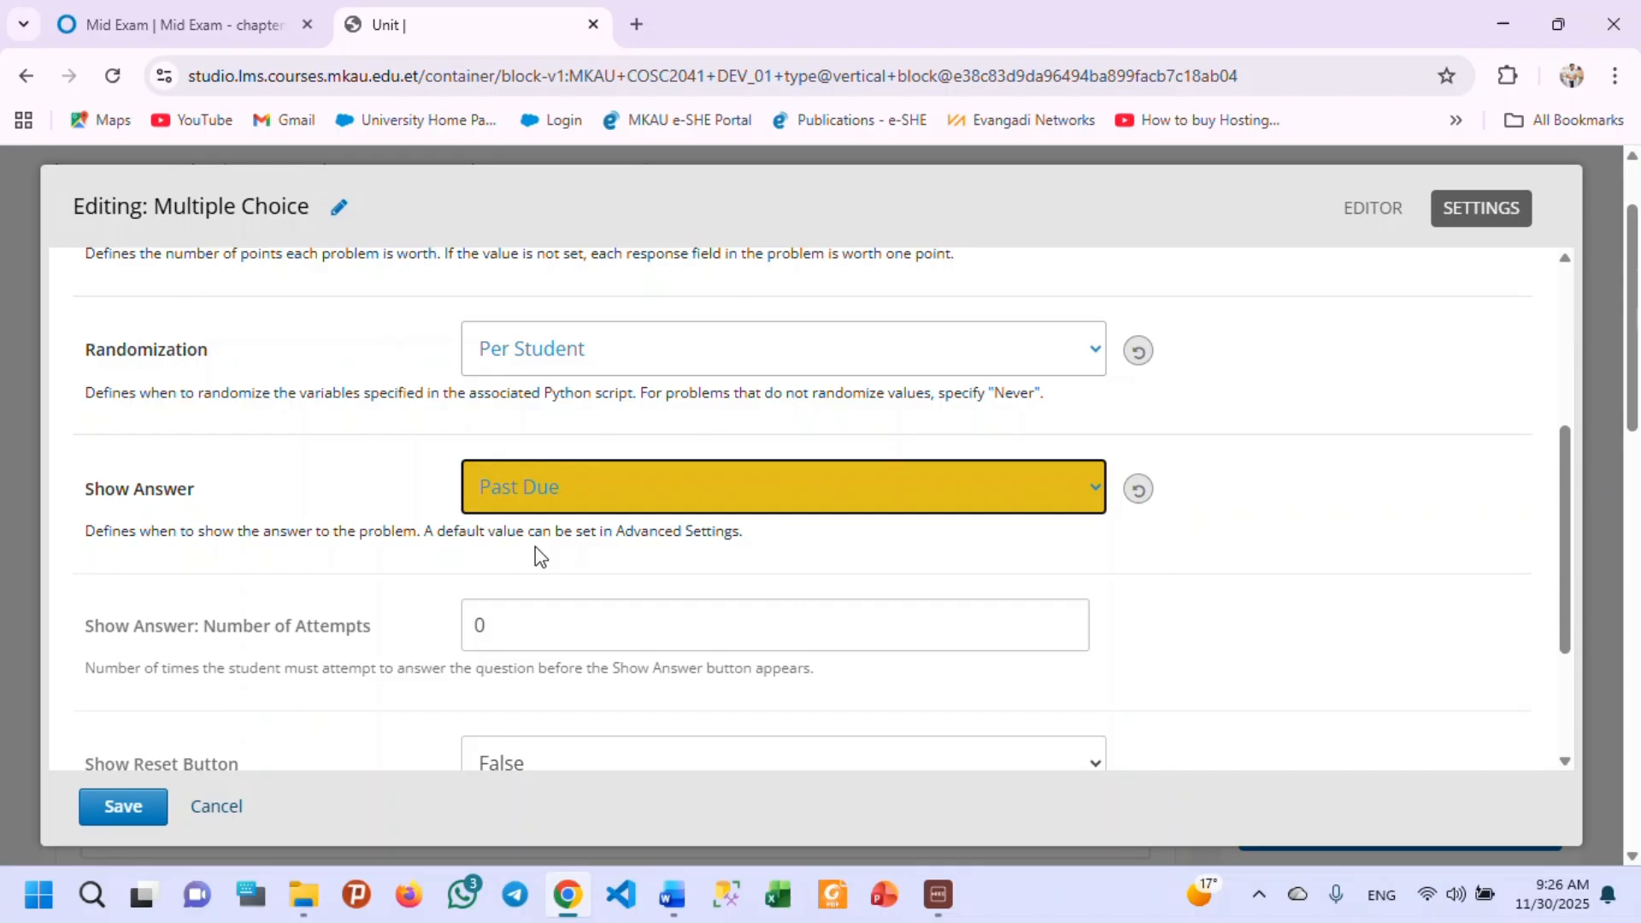
pyautogui.click(658, 489)
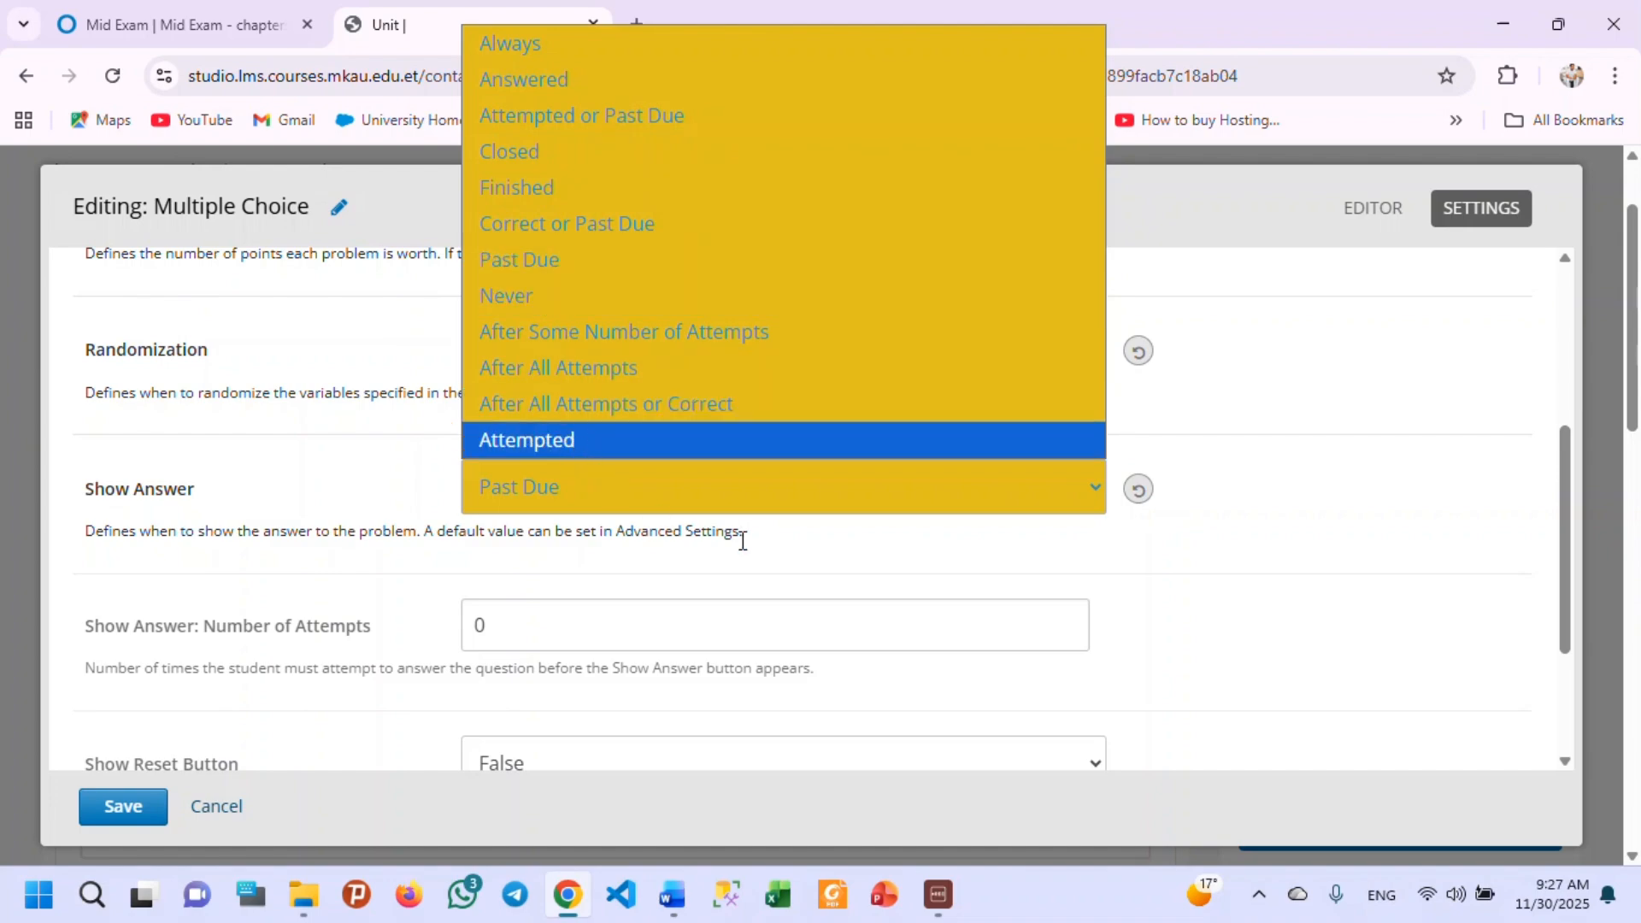
pyautogui.click(1184, 607)
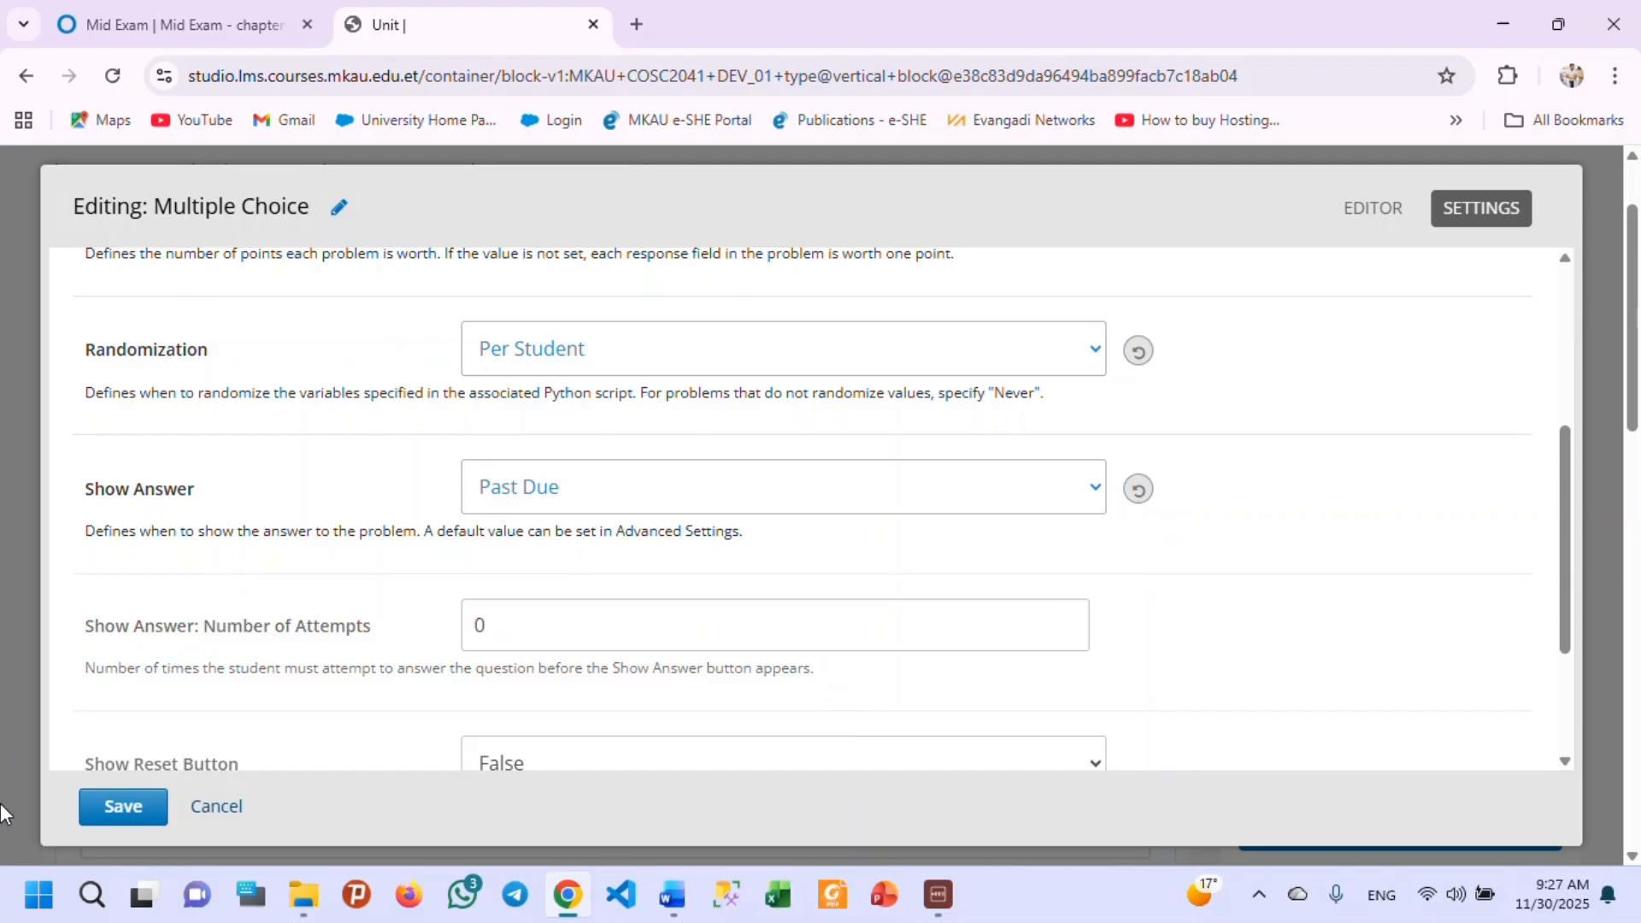
# Examine the remaining problem settings for answer attempts, reset button and timer between attempts, and recheck the configured ones above.
pyautogui.scroll(-2, 629, 684)
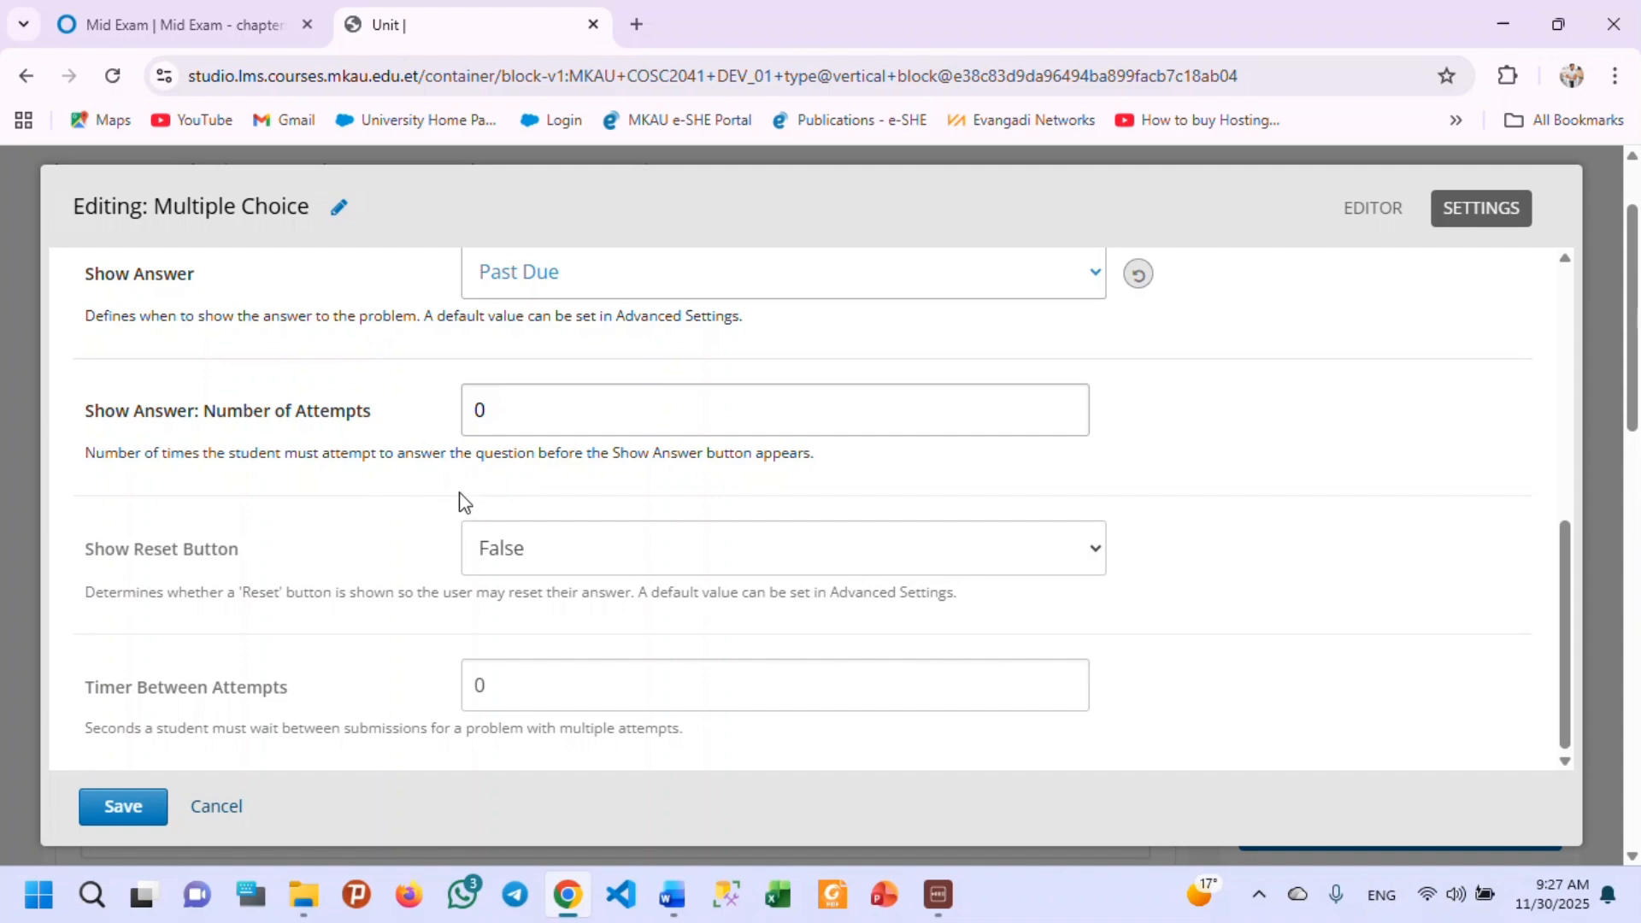
pyautogui.scroll(-1, 425, 504)
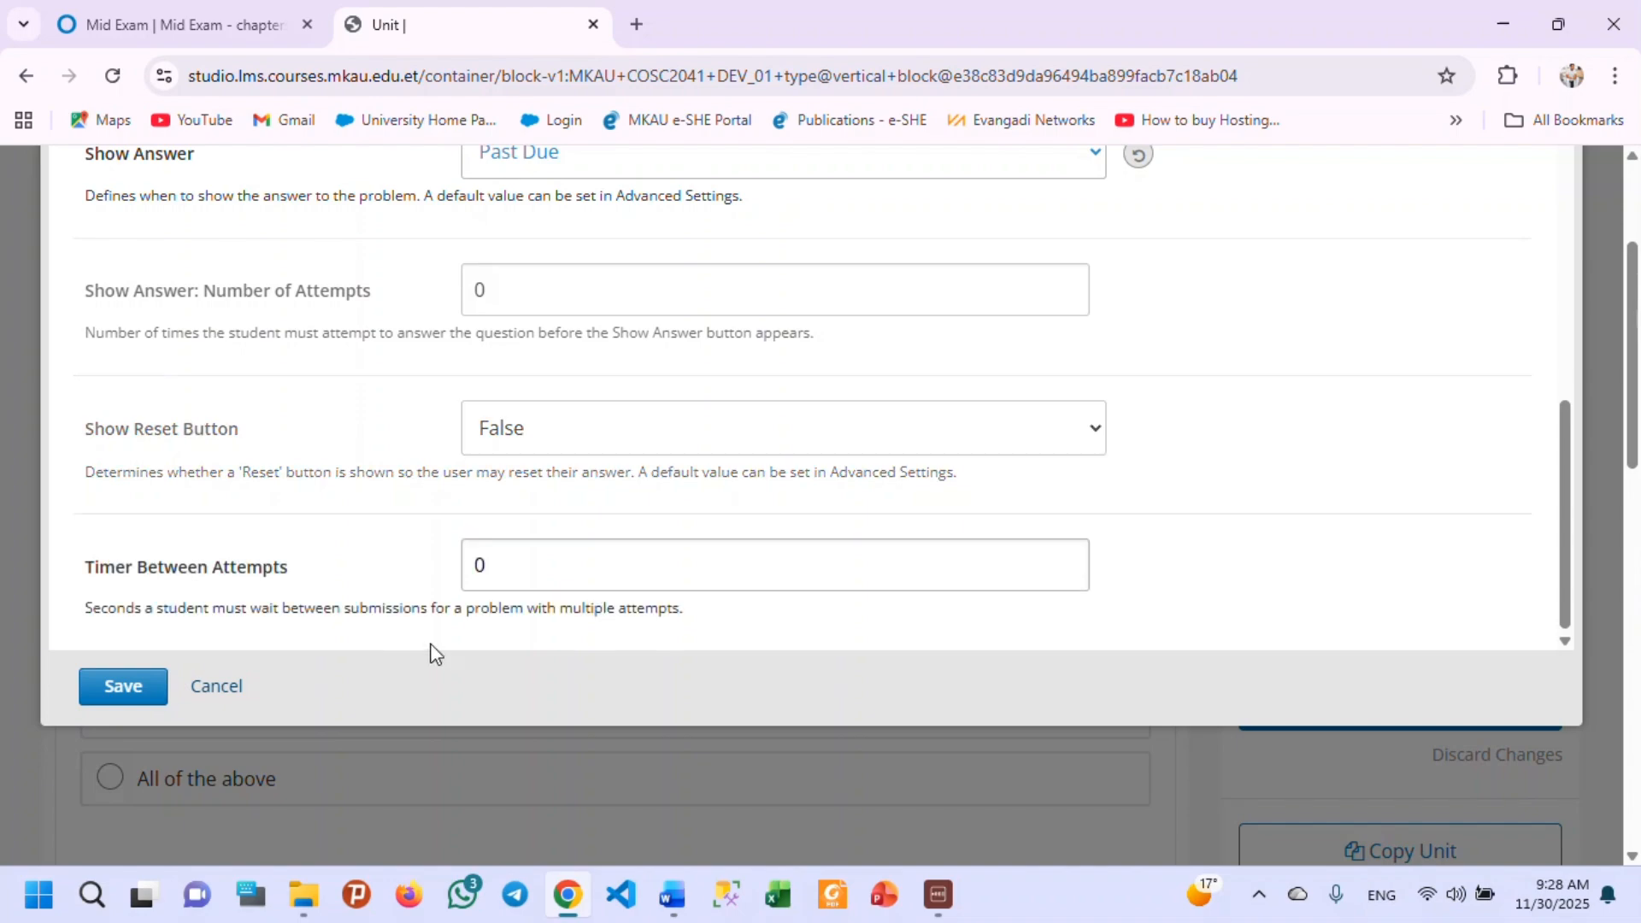
pyautogui.scroll(-3, 388, 575)
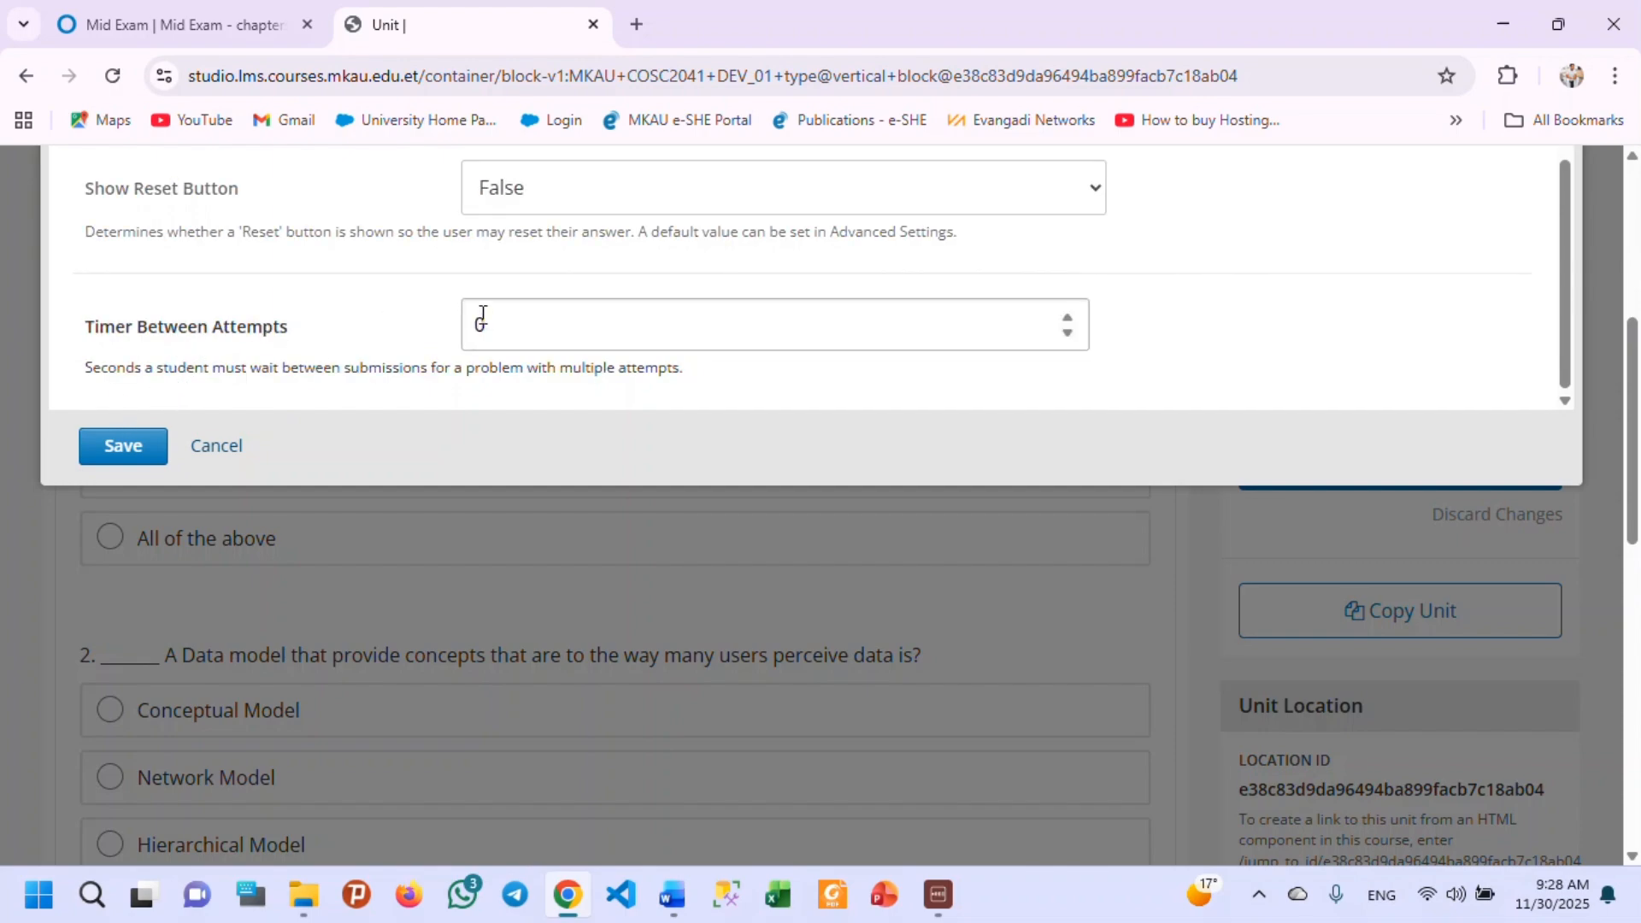
pyautogui.scroll(3, 479, 323)
pyautogui.scroll(2, 483, 329)
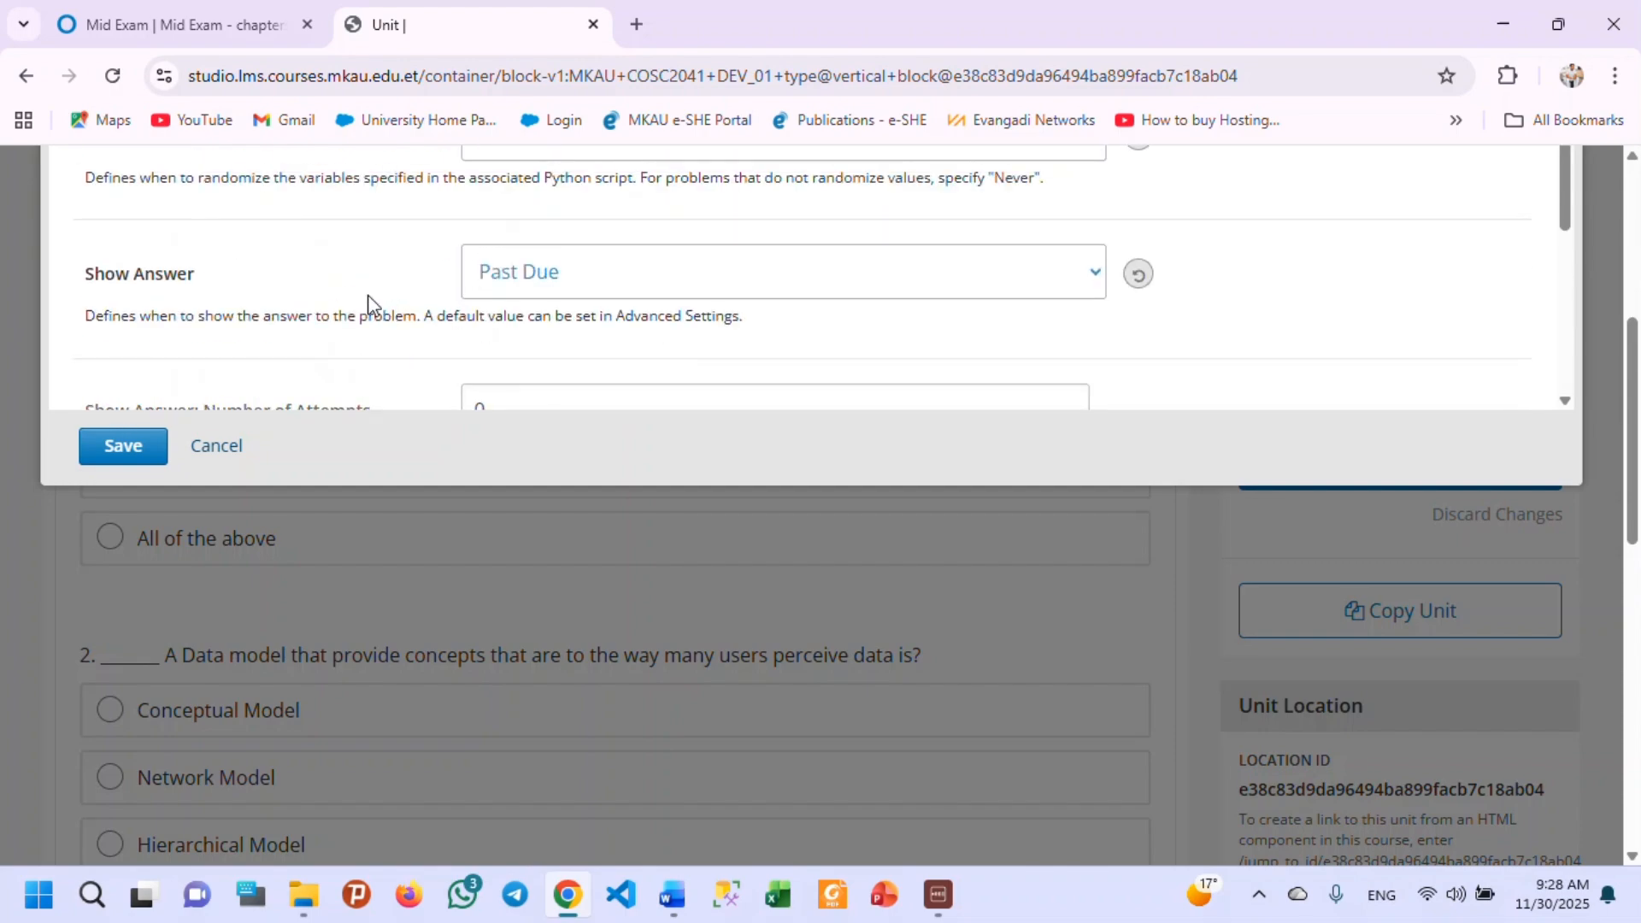
pyautogui.scroll(3, 352, 320)
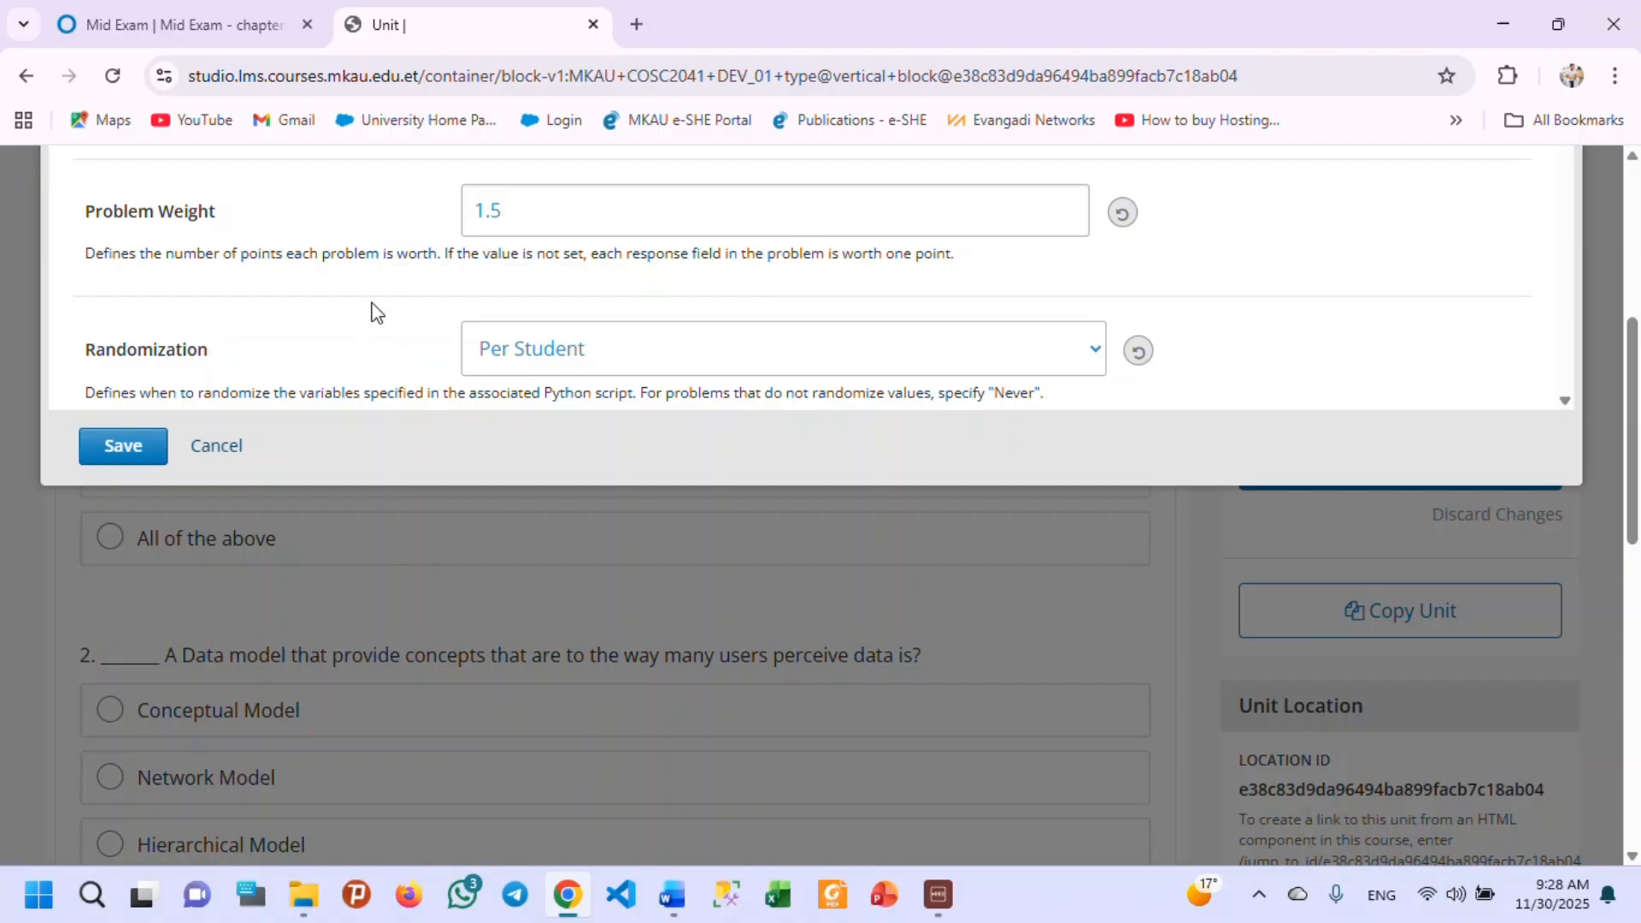
pyautogui.scroll(2, 423, 186)
pyautogui.scroll(3, 373, 258)
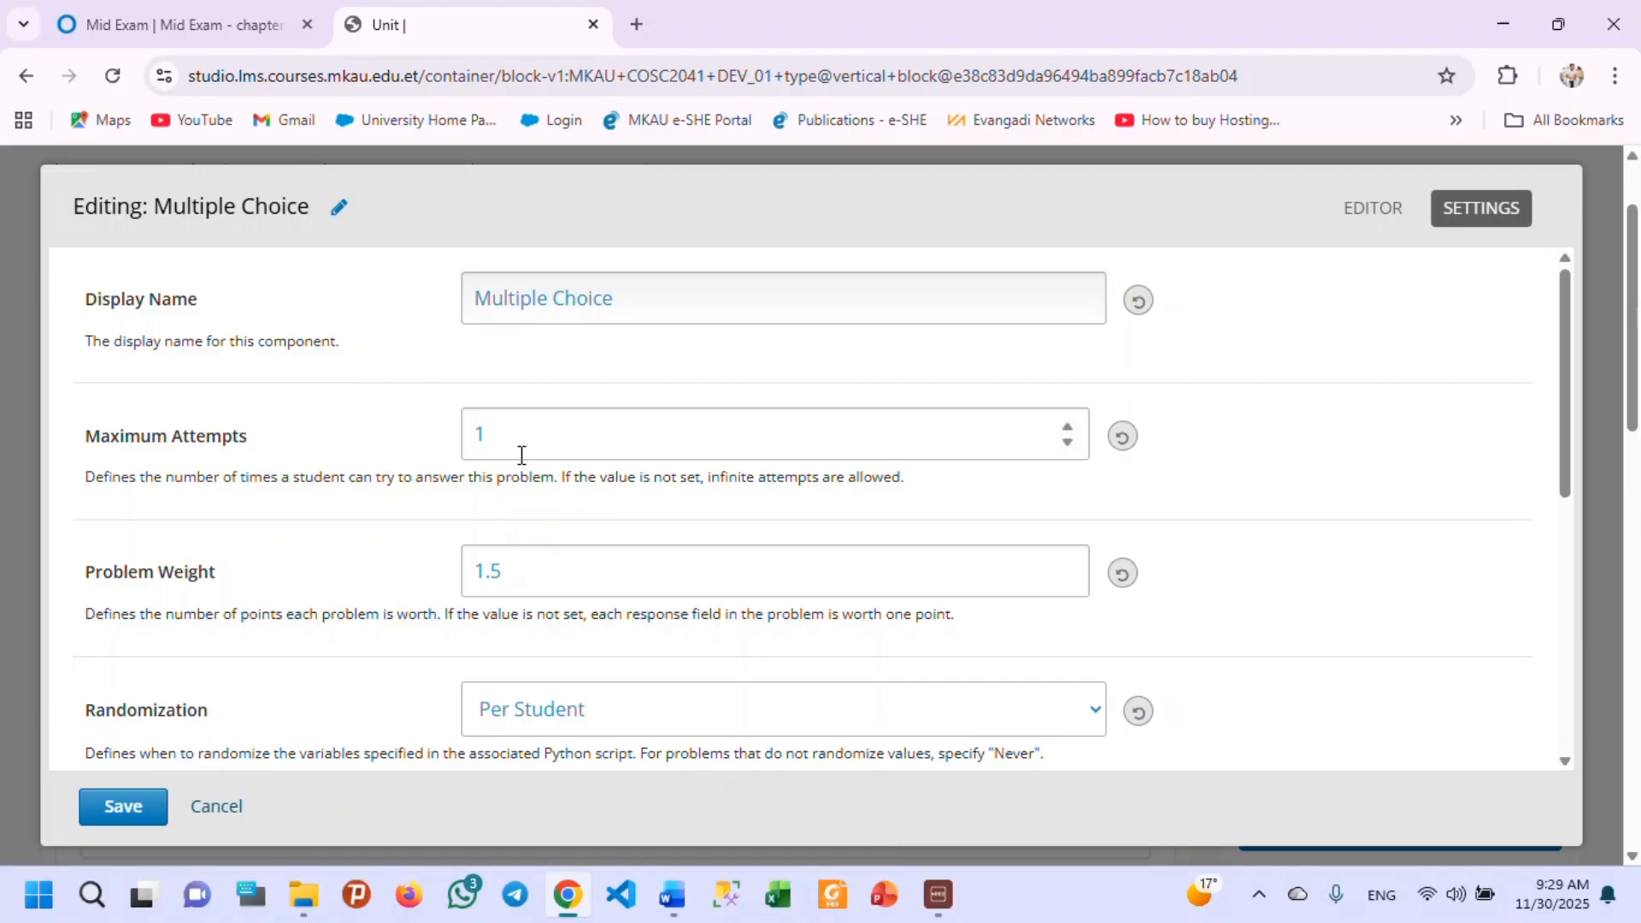
# Re-enter 1 as the problem's Maximum Attempts.
pyautogui.click(504, 428)
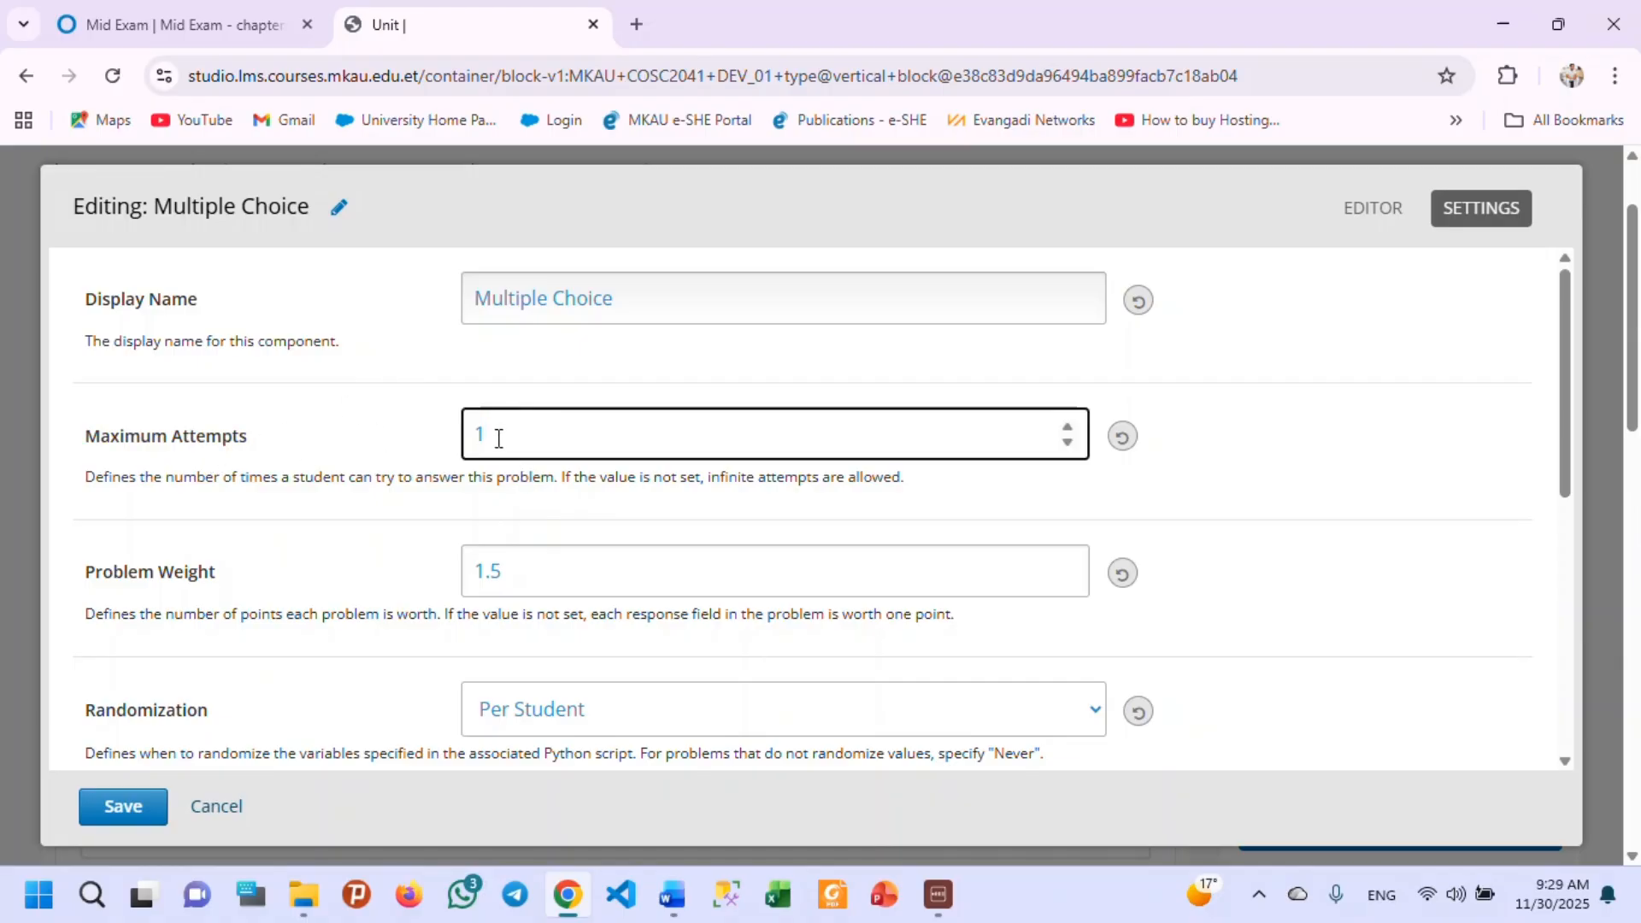
pyautogui.moveTo(504, 427); pyautogui.dragTo(417, 443)
pyautogui.press('BackSpace')
pyautogui.write('1')
# Recheck the remaining settings, keep Past Due for Show Answer, and save the Multiple Choice problem.
pyautogui.scroll(-1, 591, 475)
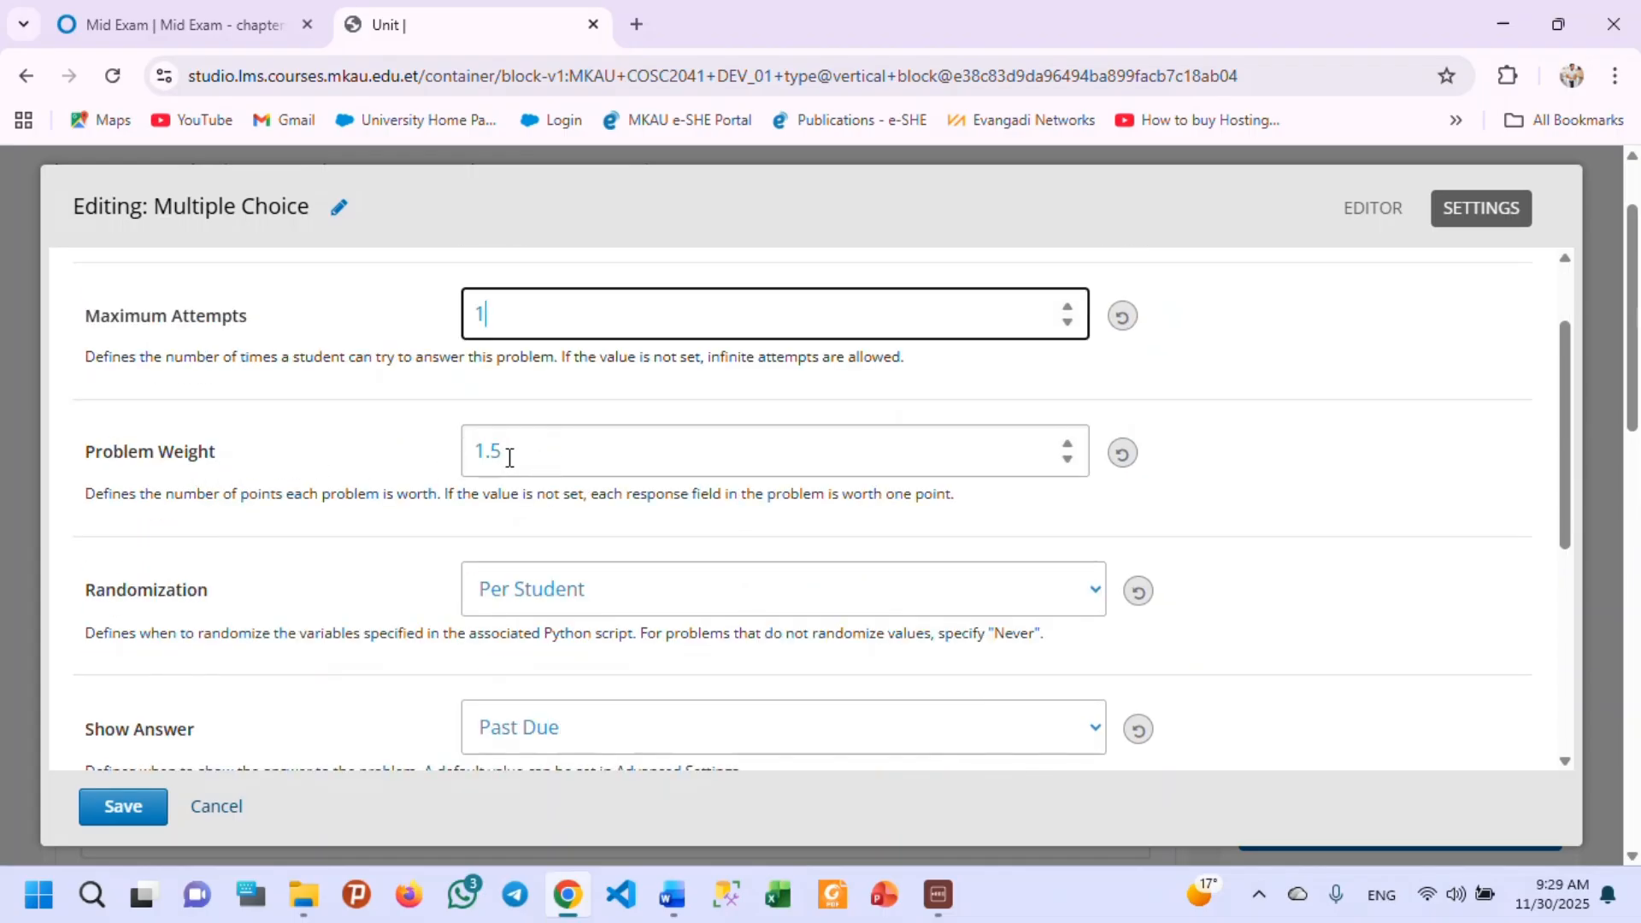
pyautogui.scroll(-1, 517, 461)
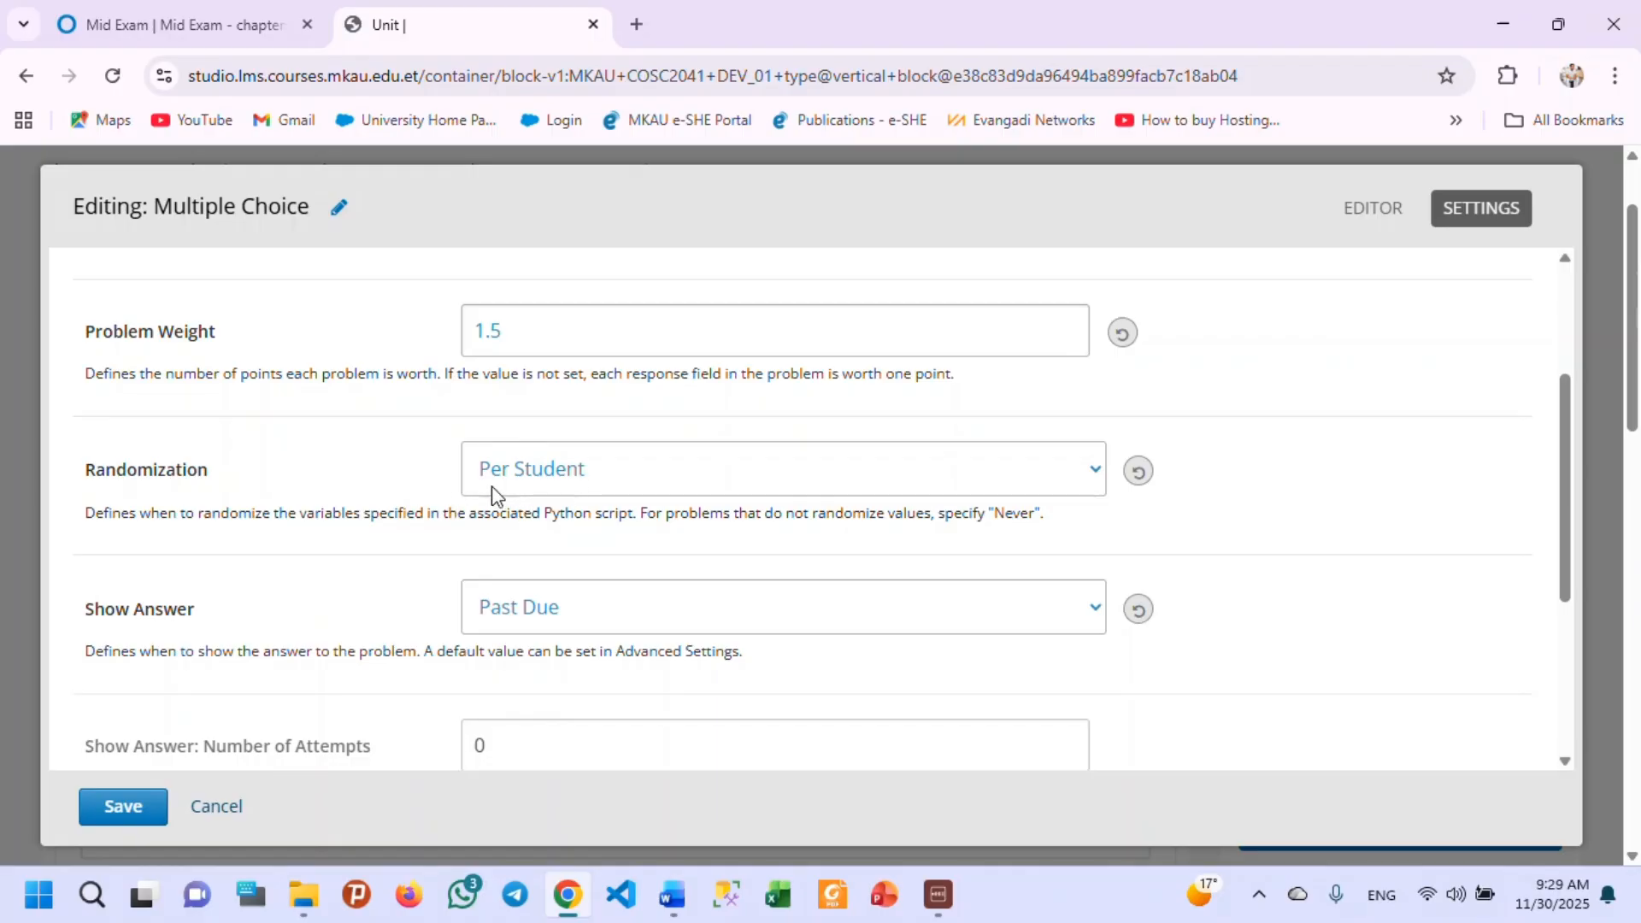
pyautogui.scroll(-2, 505, 479)
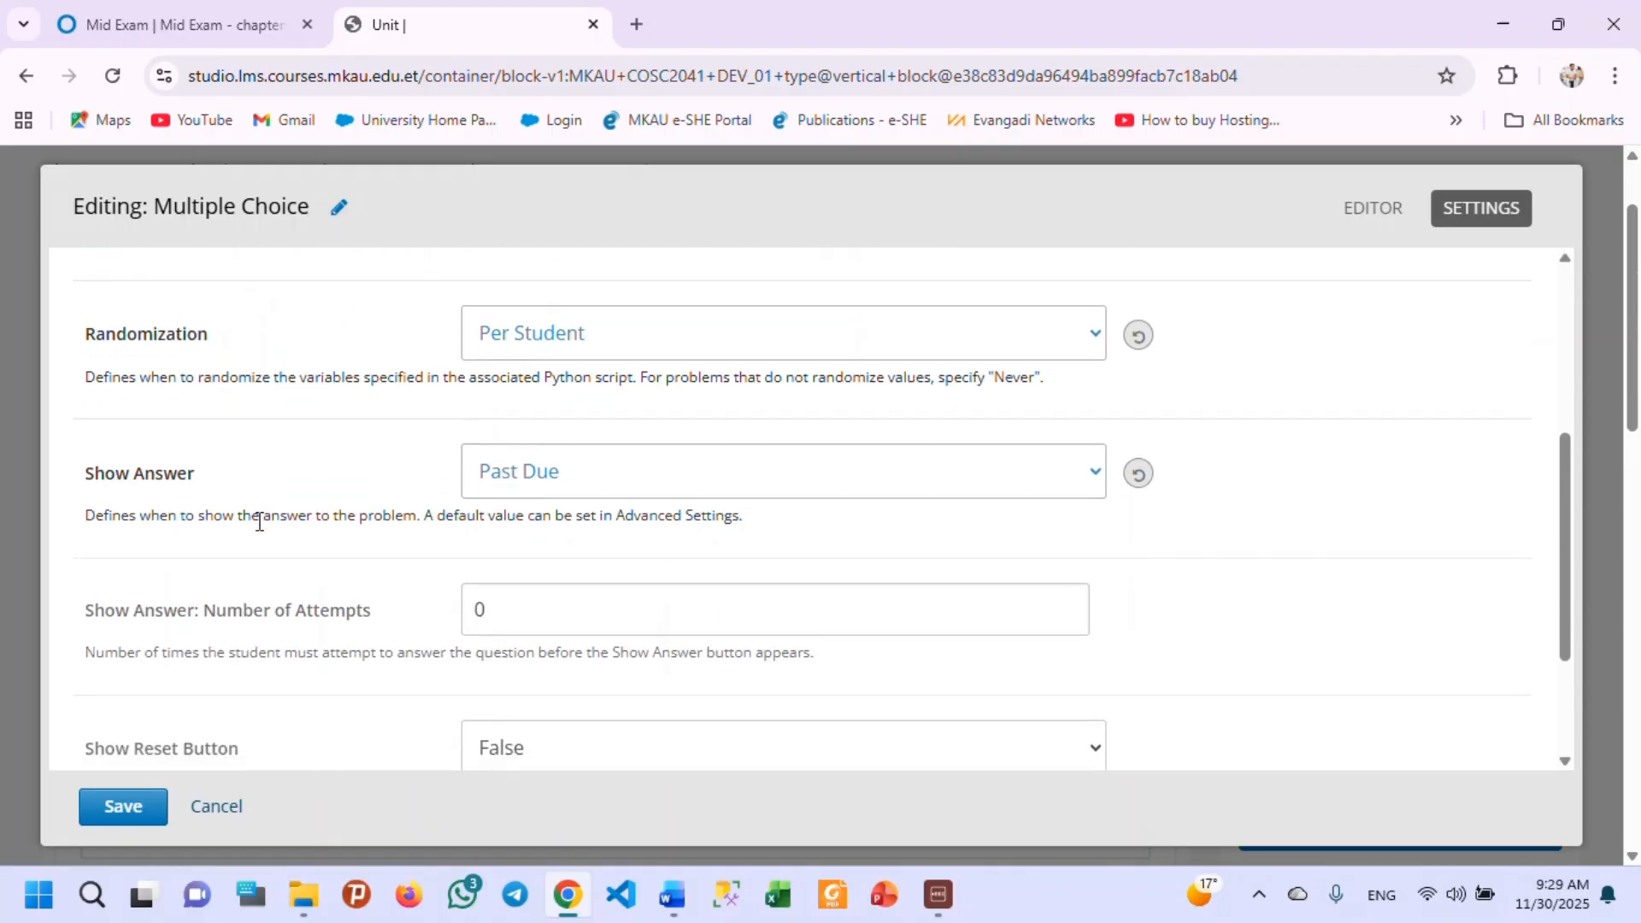
pyautogui.scroll(-1, 259, 521)
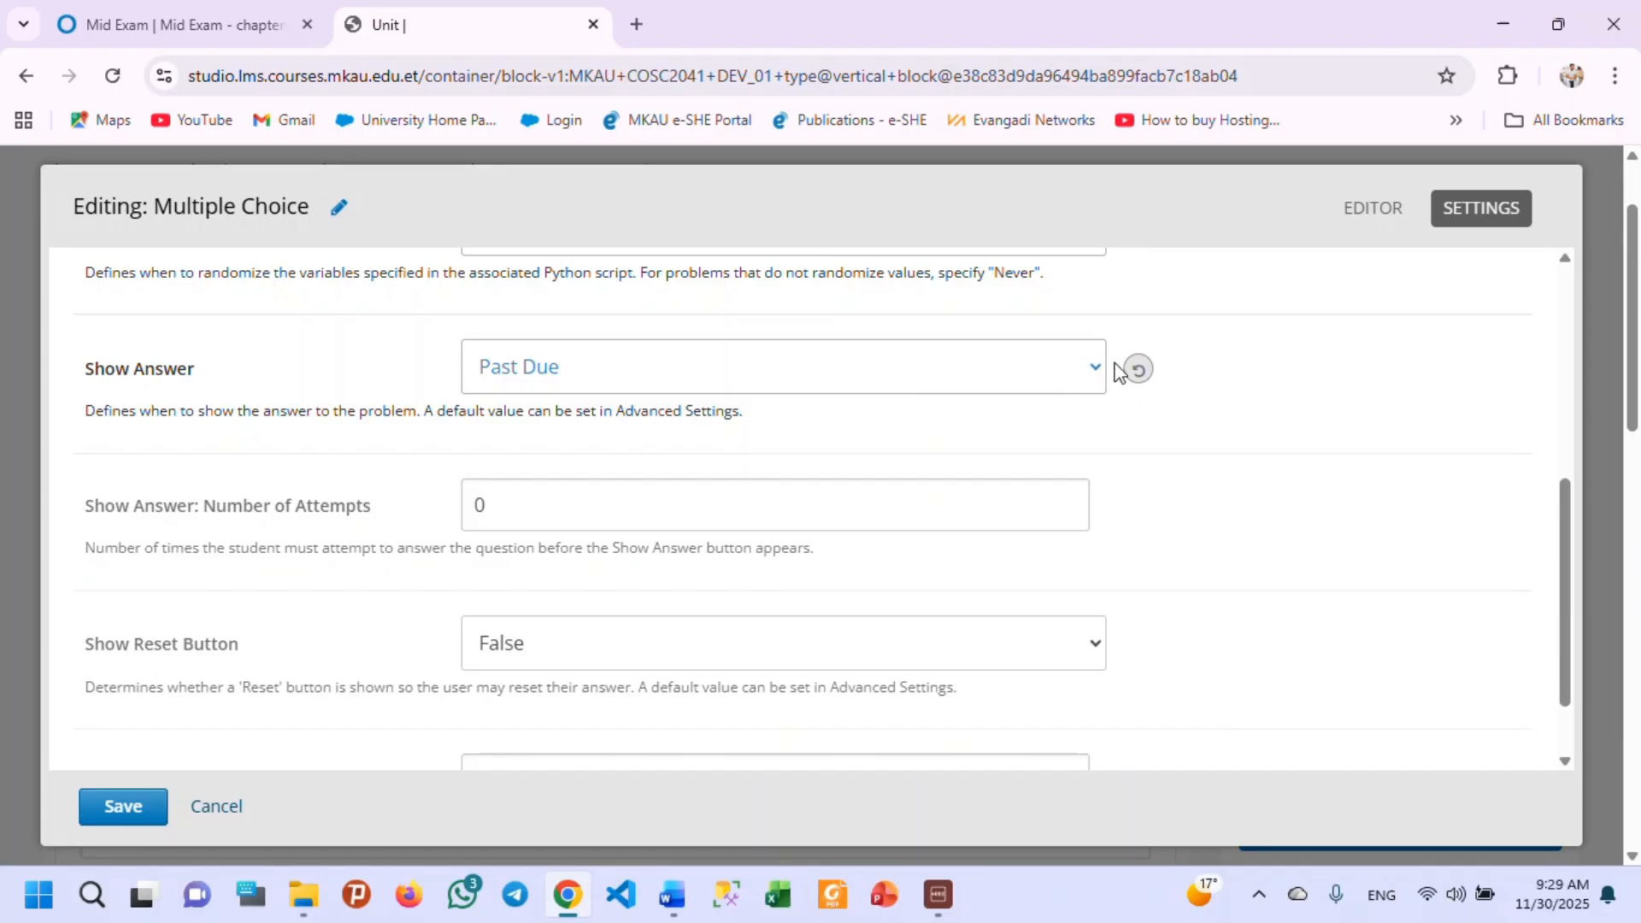
pyautogui.click(1096, 368)
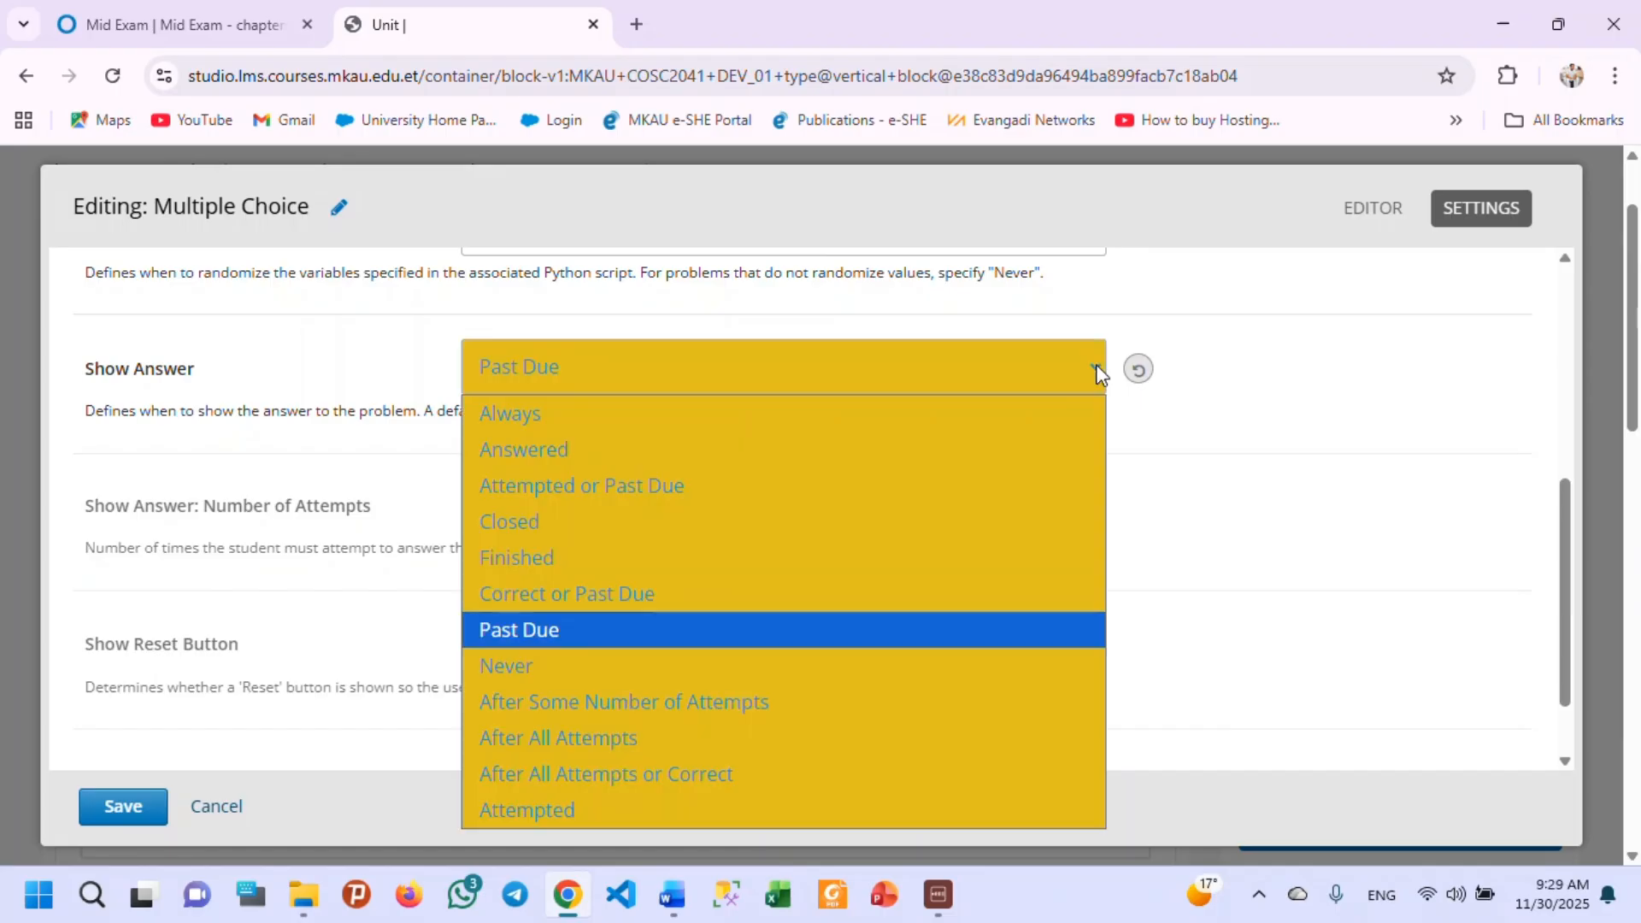
pyautogui.click(1096, 373)
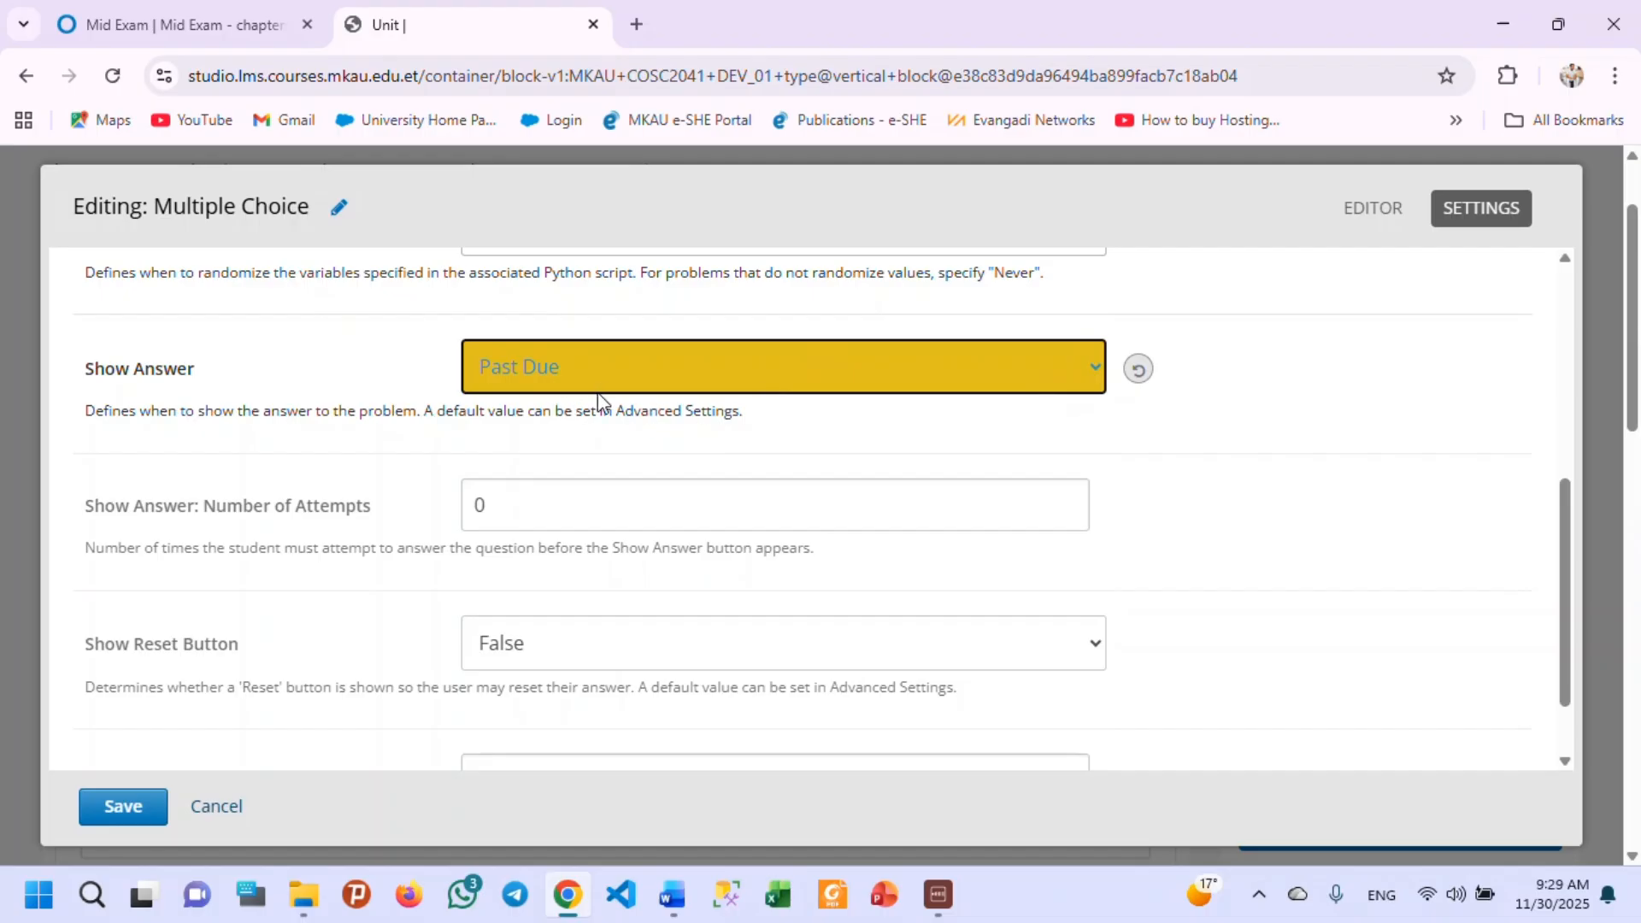
pyautogui.scroll(-6, 436, 461)
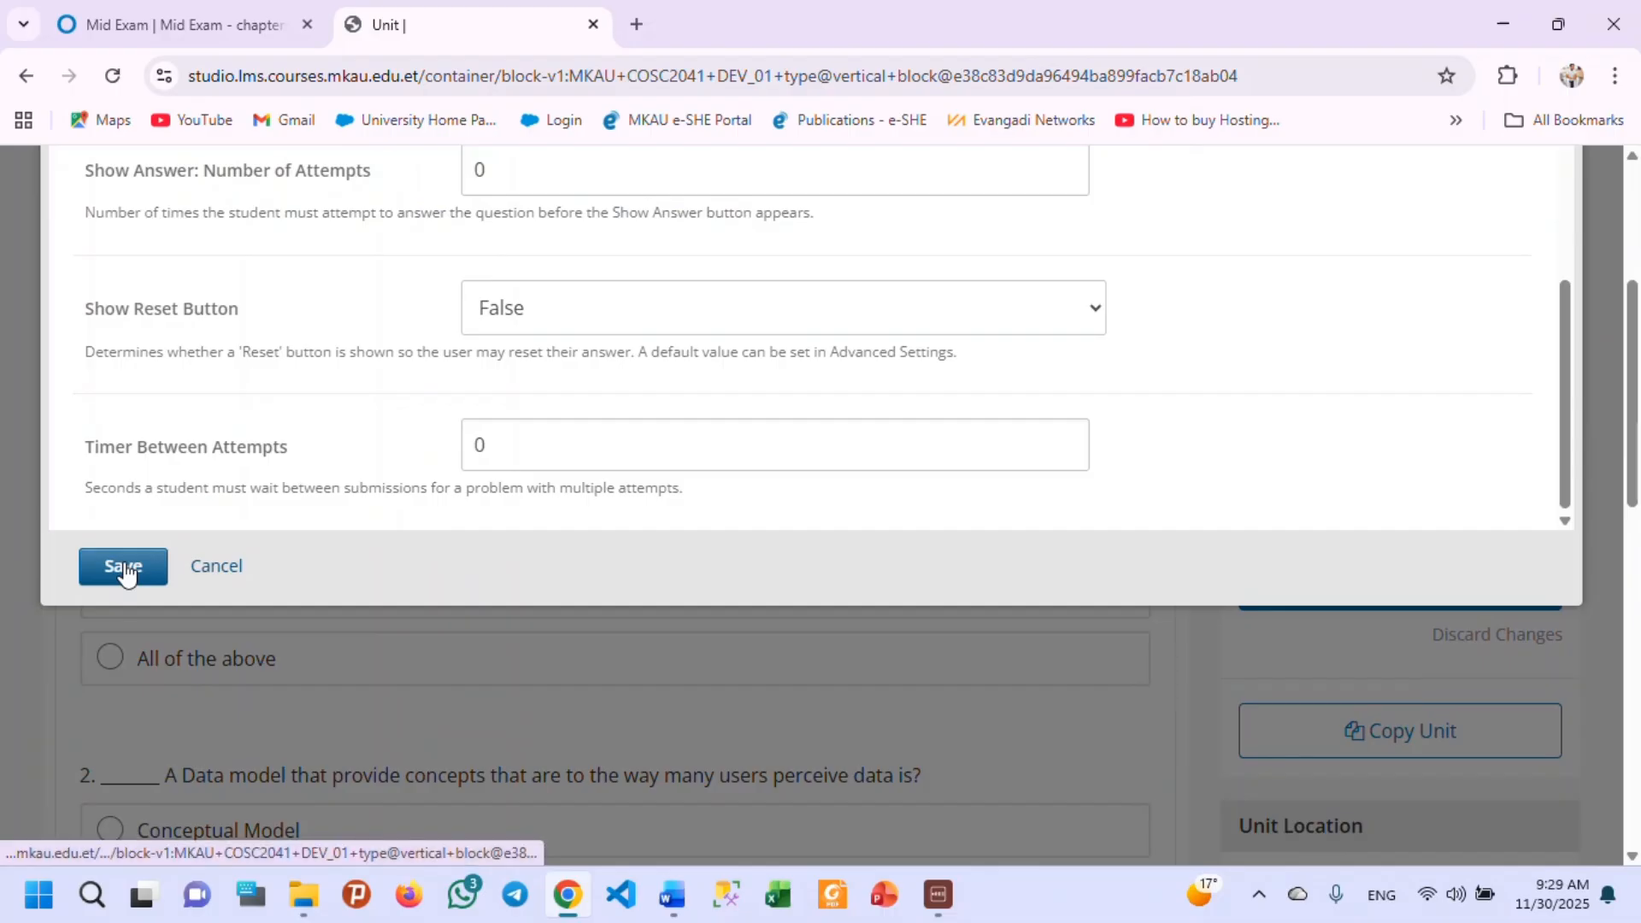
pyautogui.click(124, 568)
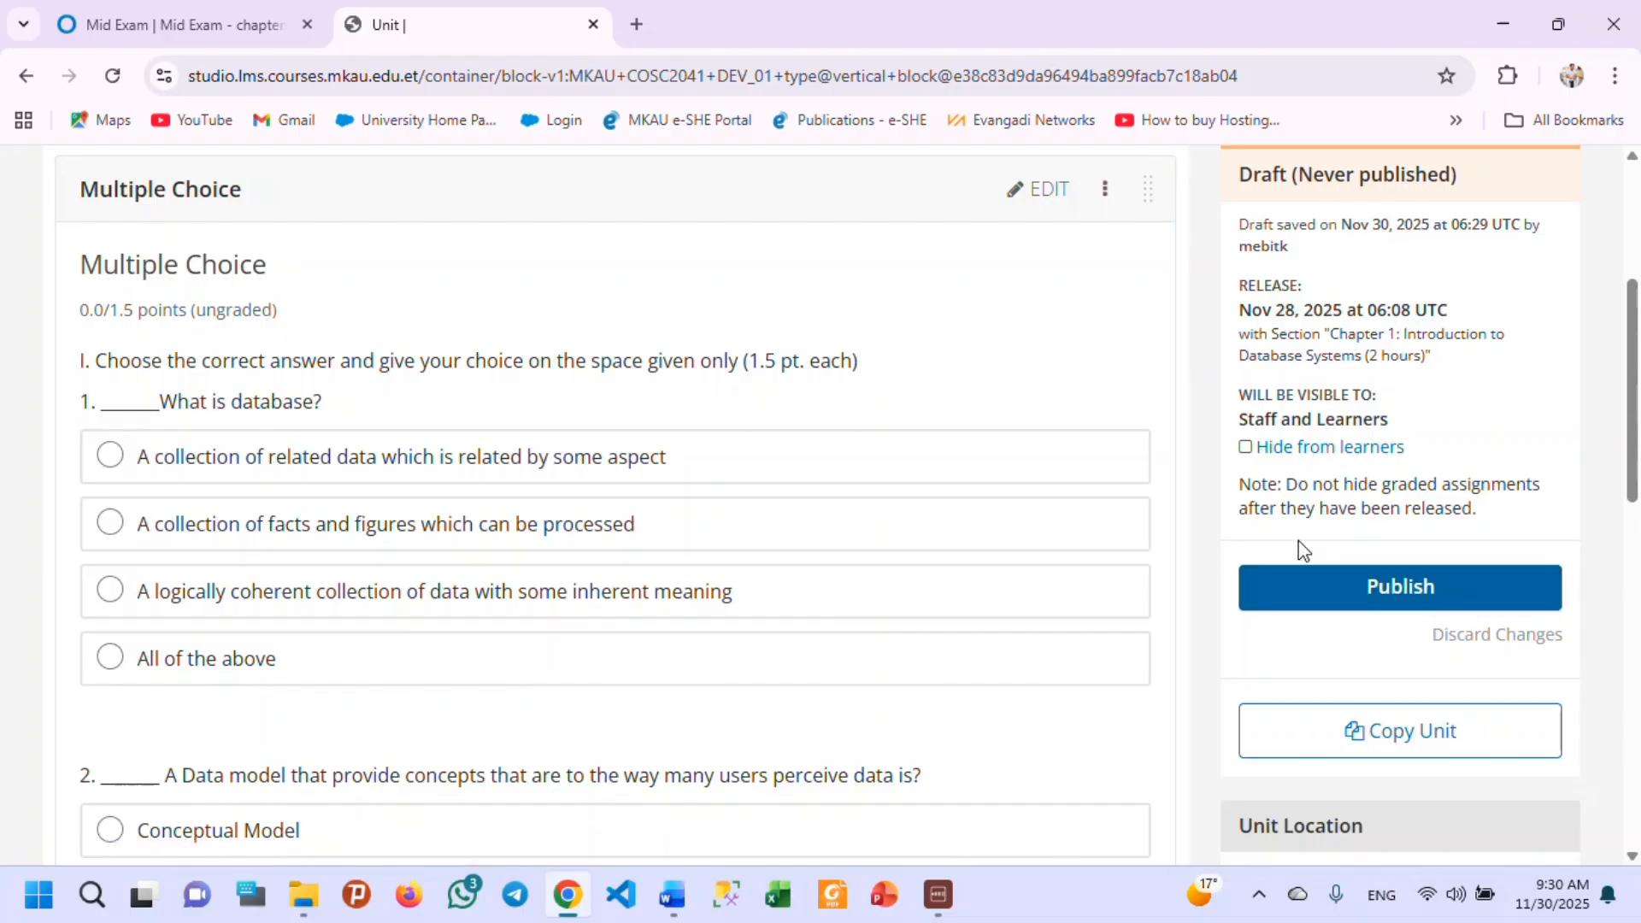
# Hide the Quiz 1 unit from learners, and make it visible to students again.
pyautogui.click(1245, 448)
pyautogui.click(1246, 448)
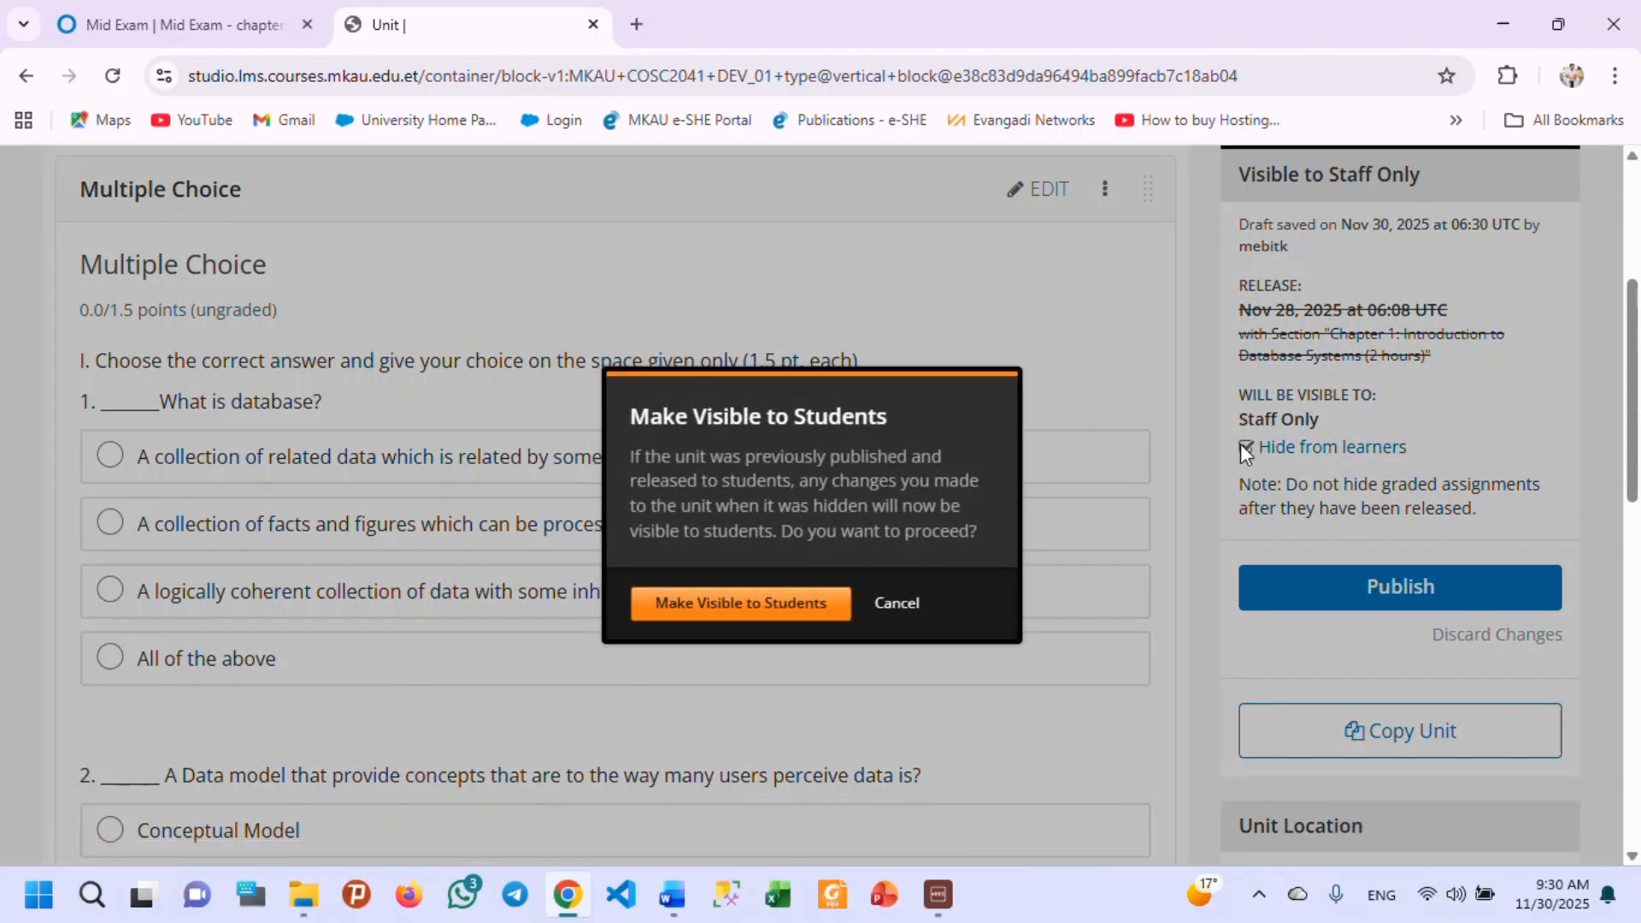
pyautogui.click(917, 604)
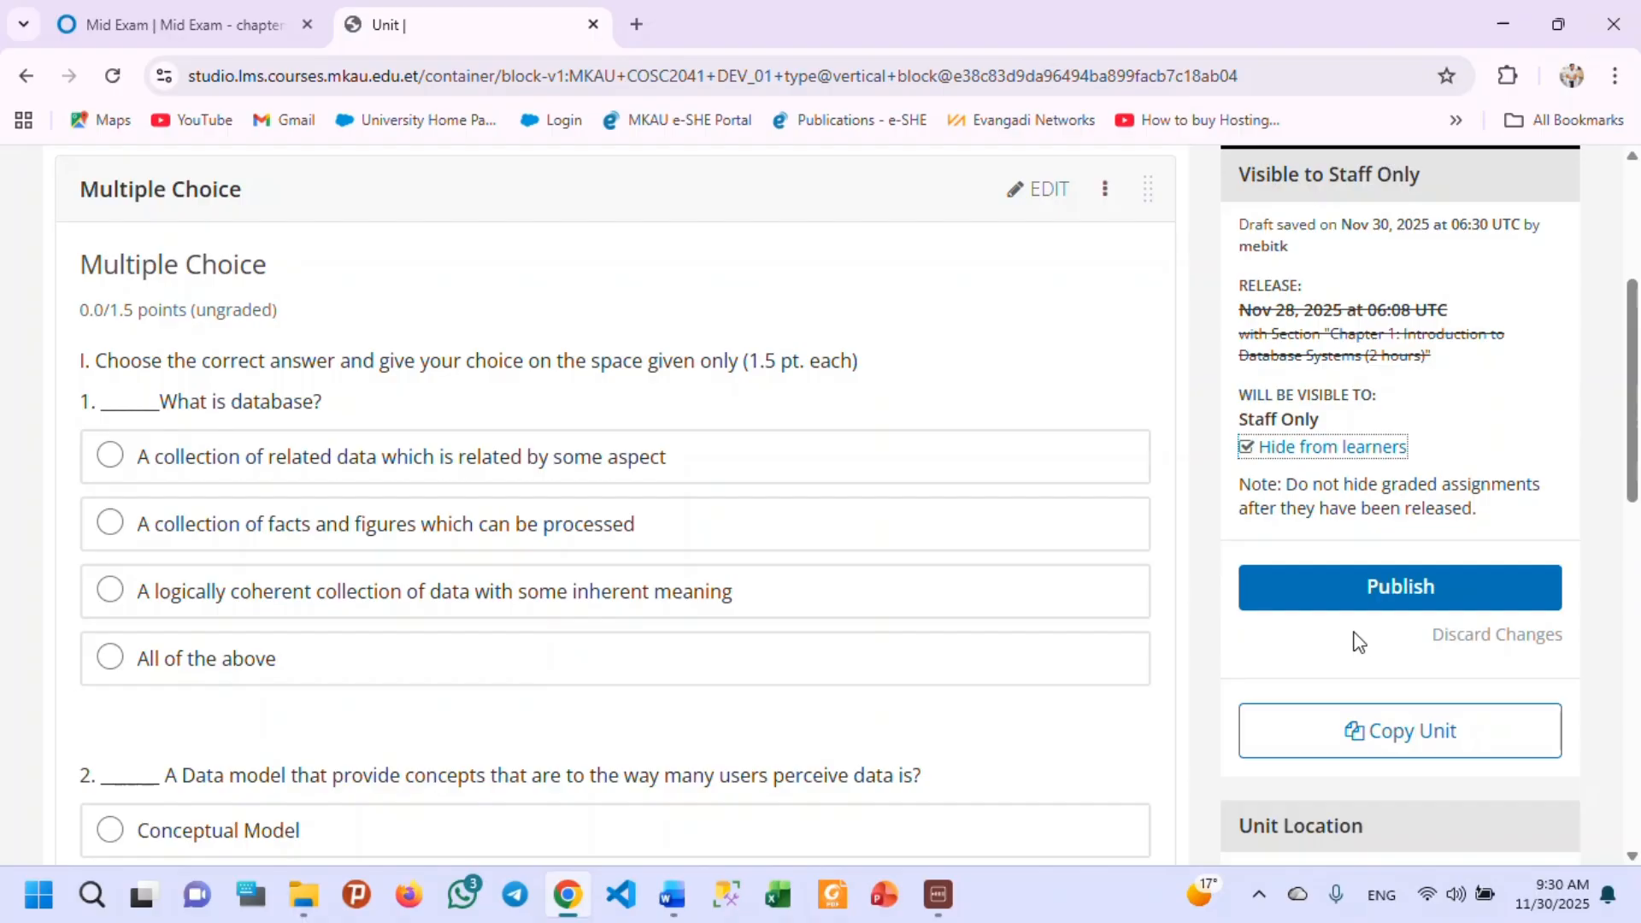
pyautogui.click(1259, 448)
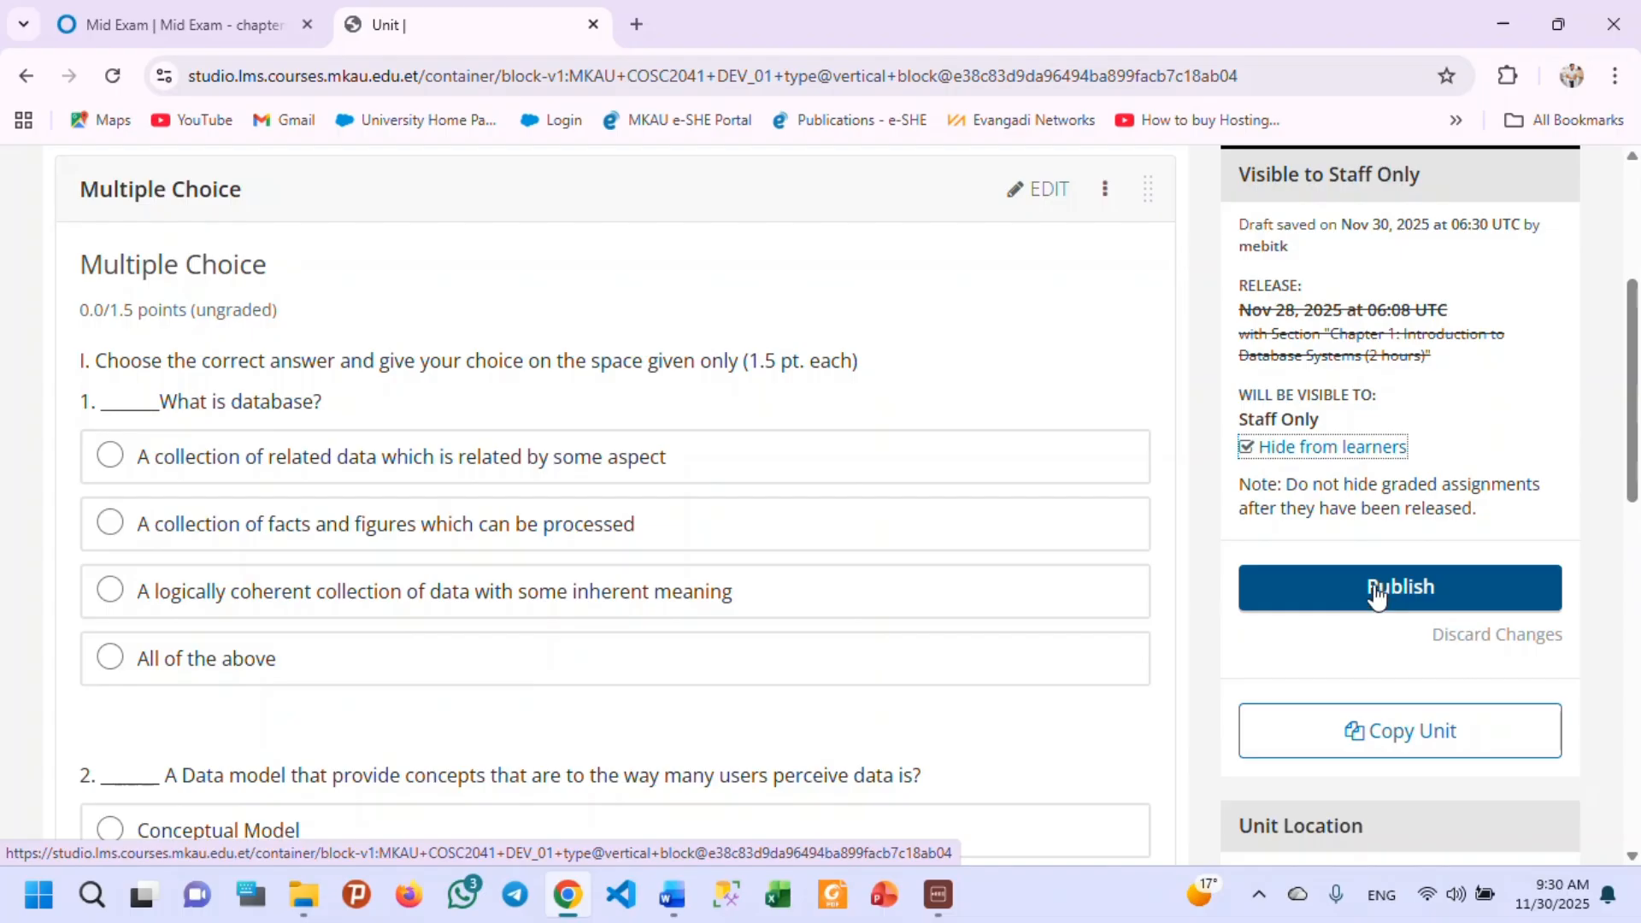
pyautogui.click(1251, 455)
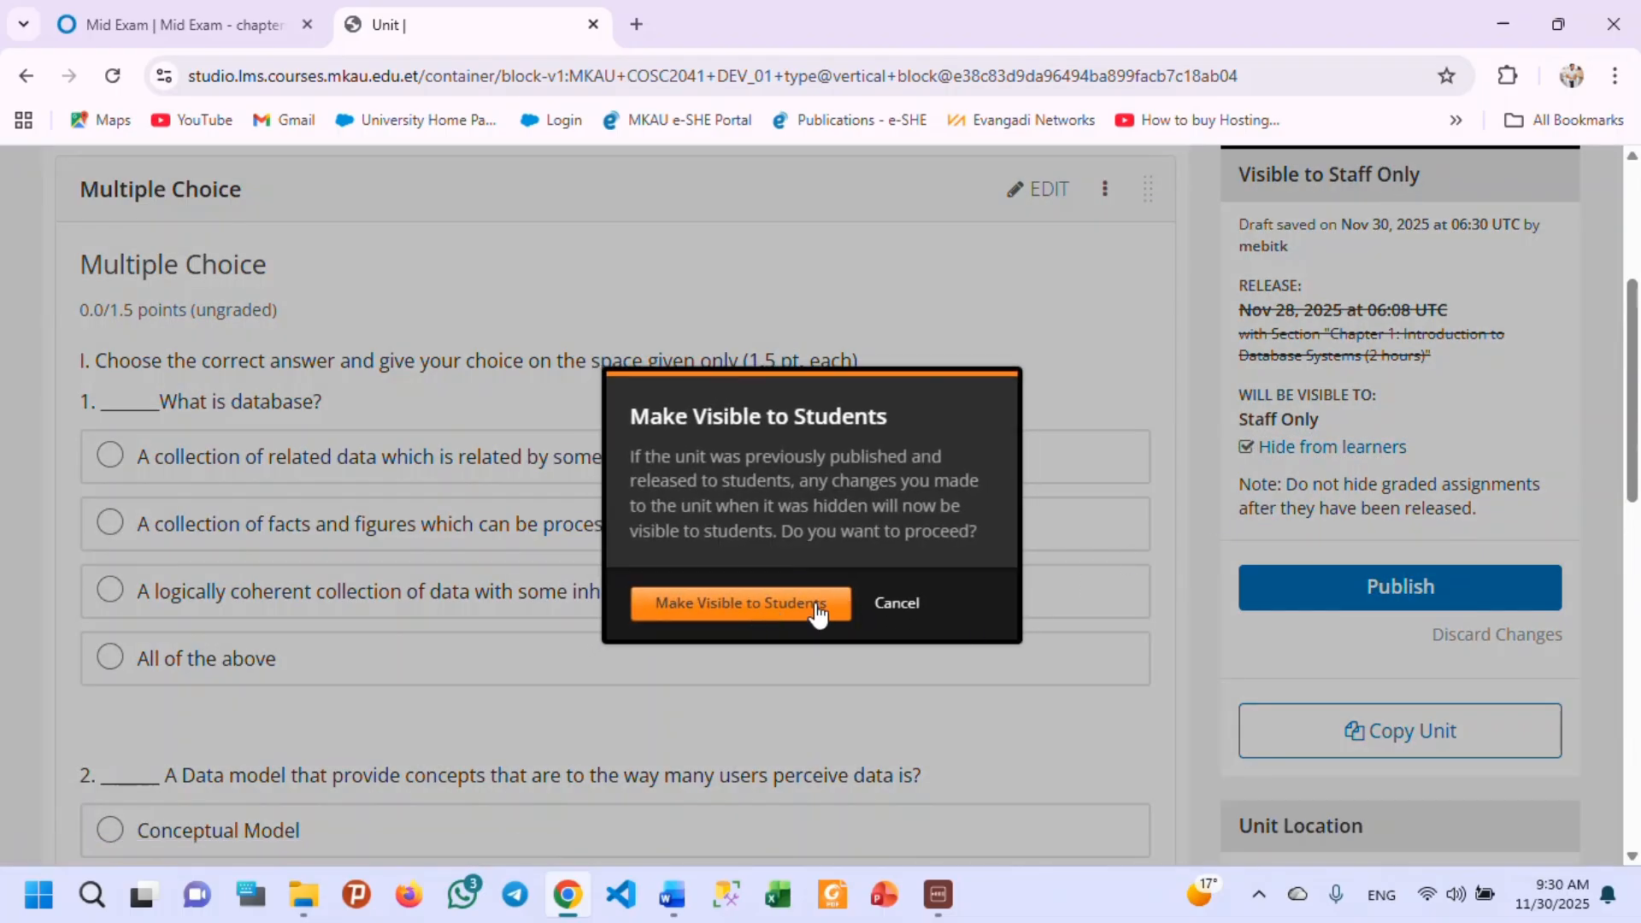
pyautogui.click(768, 611)
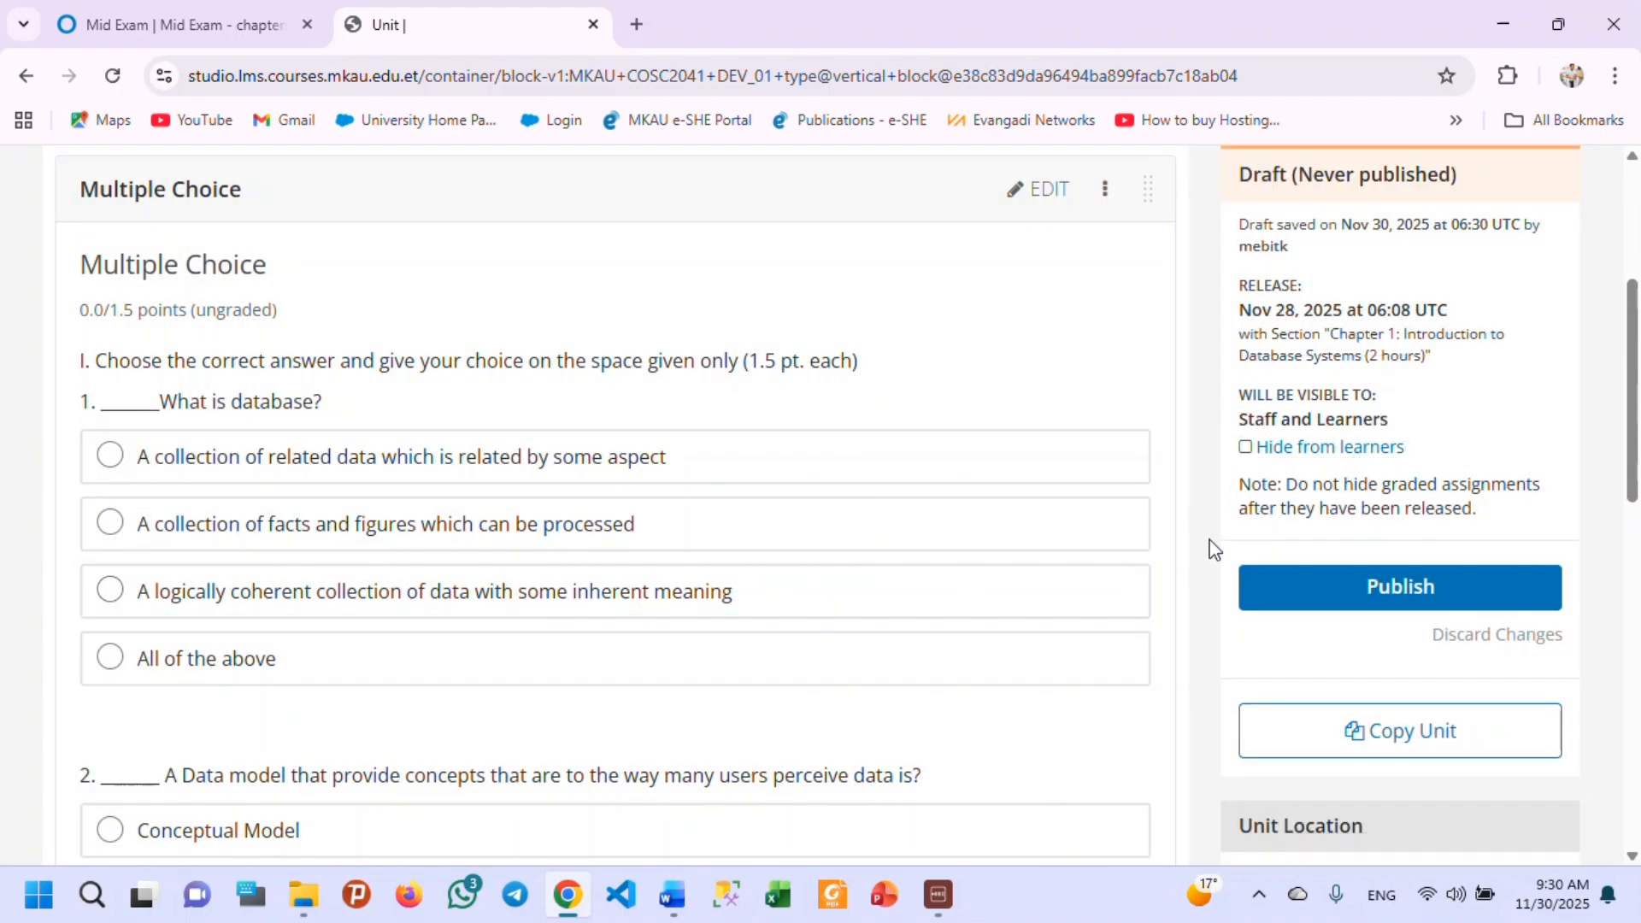
# Return to the course outline and locate the Quiz 1 subsection under Chapter 1.
pyautogui.scroll(4, 1201, 534)
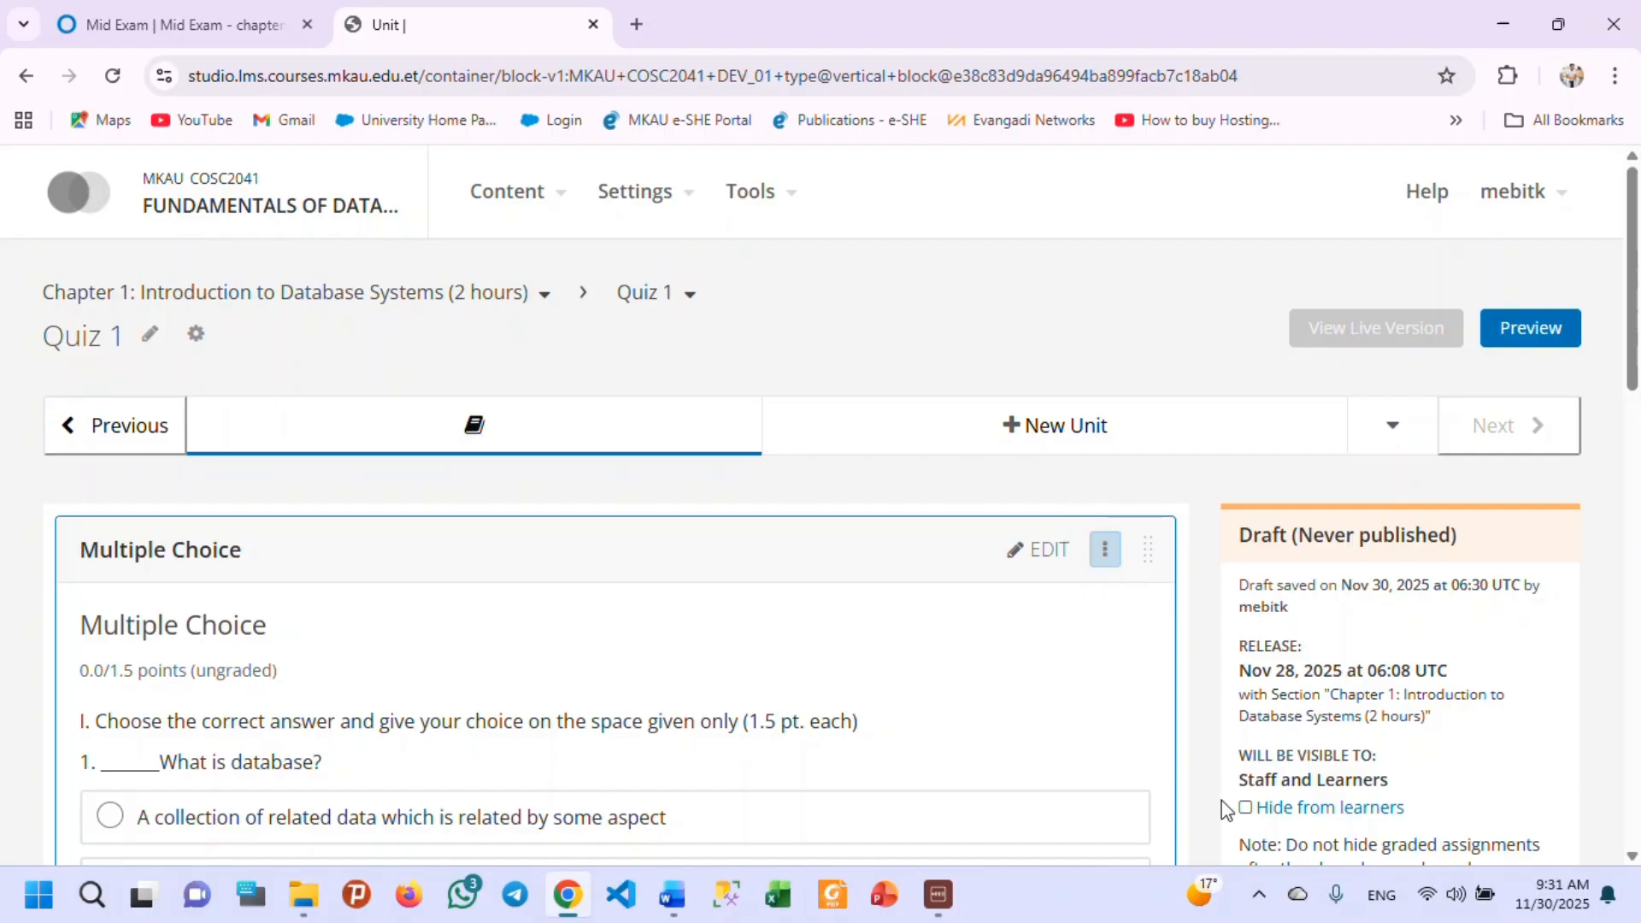
pyautogui.click(684, 295)
pyautogui.click(552, 203)
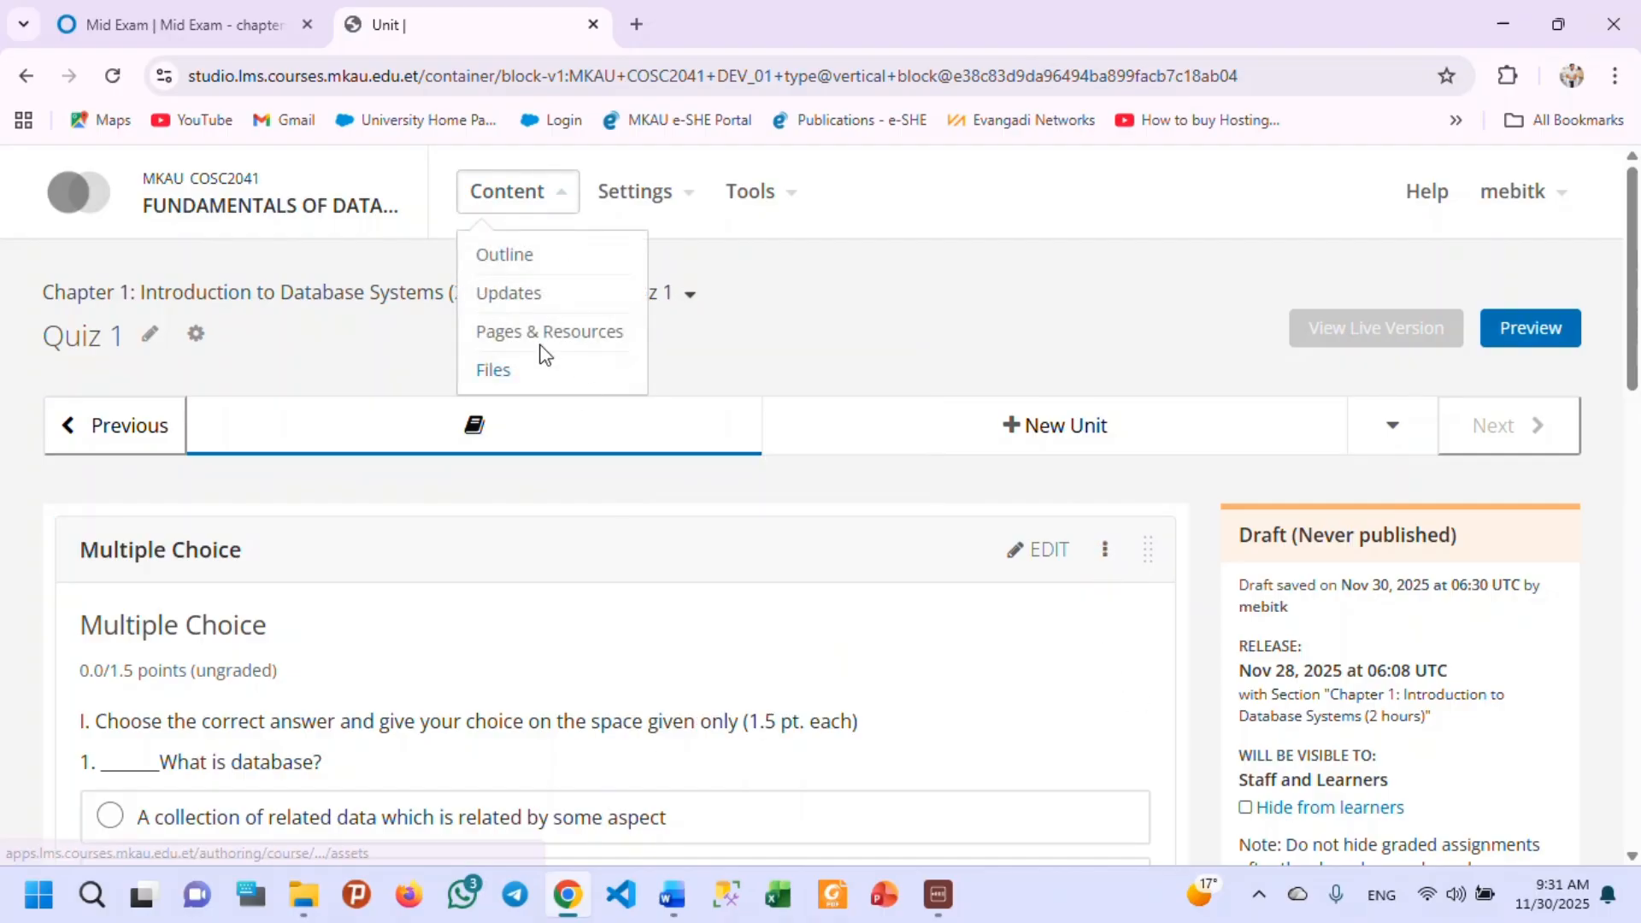
pyautogui.click(506, 257)
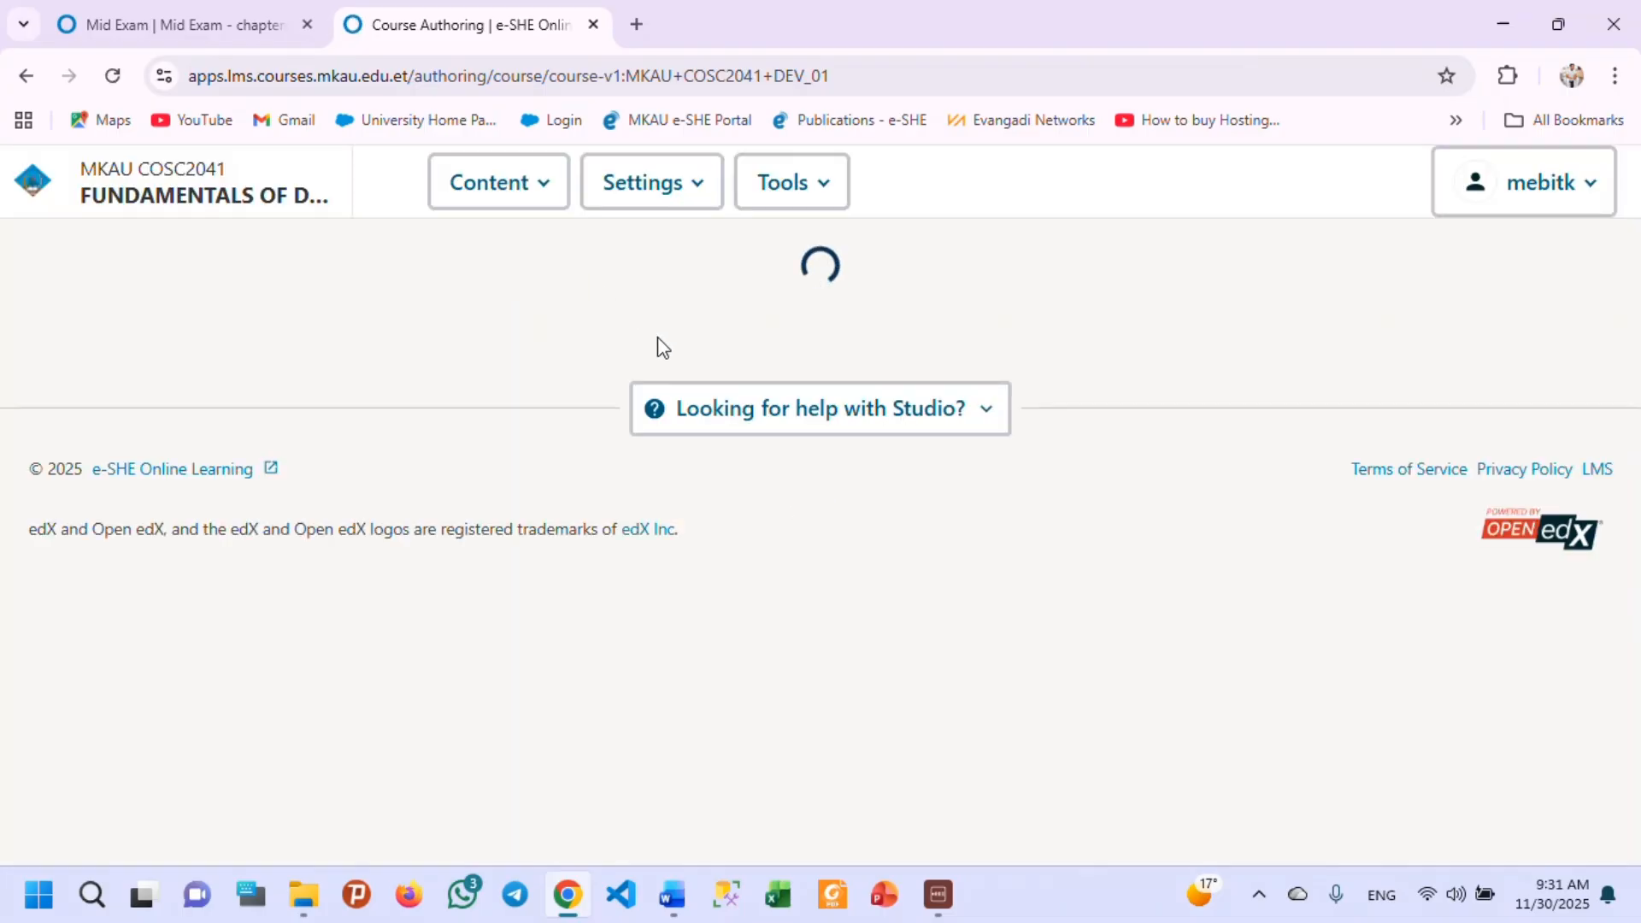
pyautogui.scroll(-15, 665, 517)
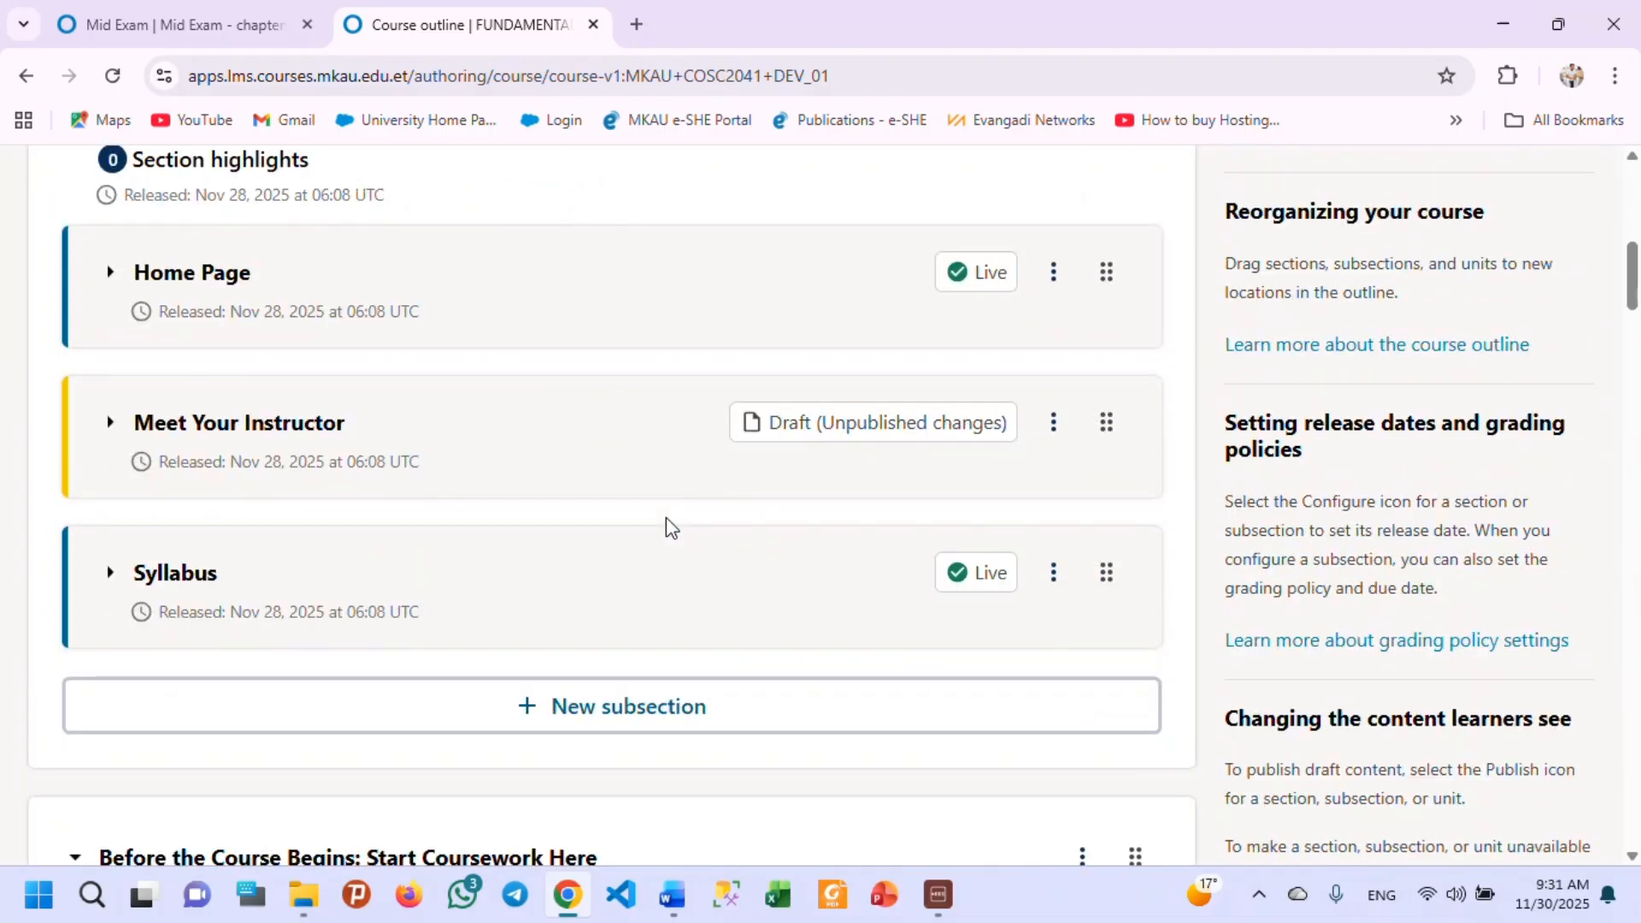
pyautogui.scroll(-14, 541, 524)
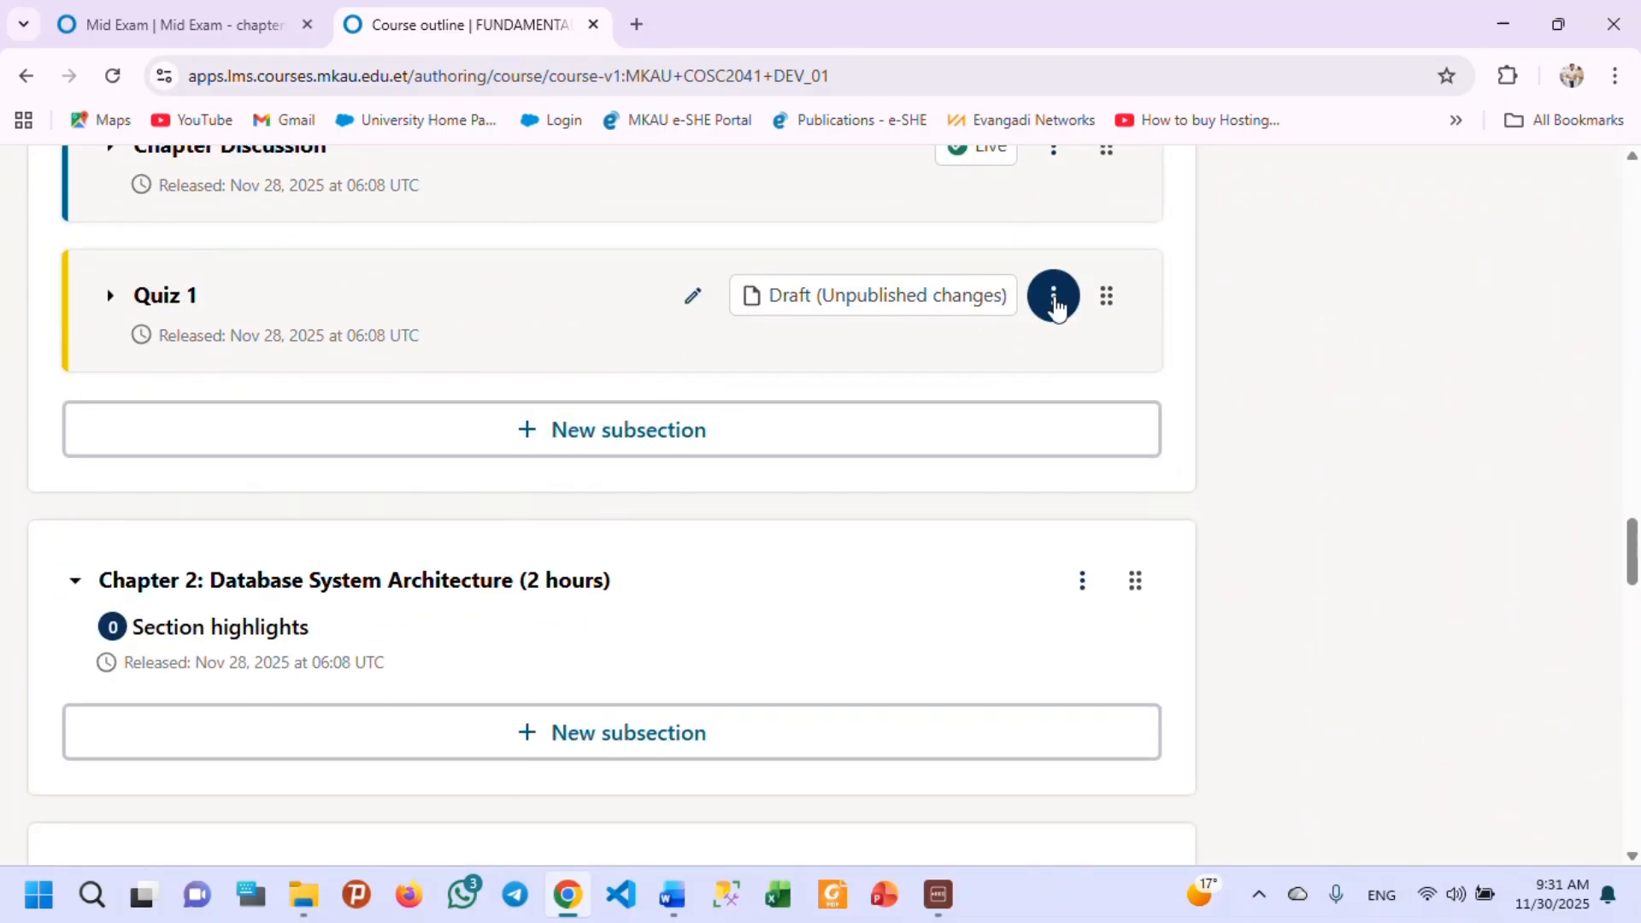
pyautogui.click(1053, 295)
pyautogui.click(1082, 416)
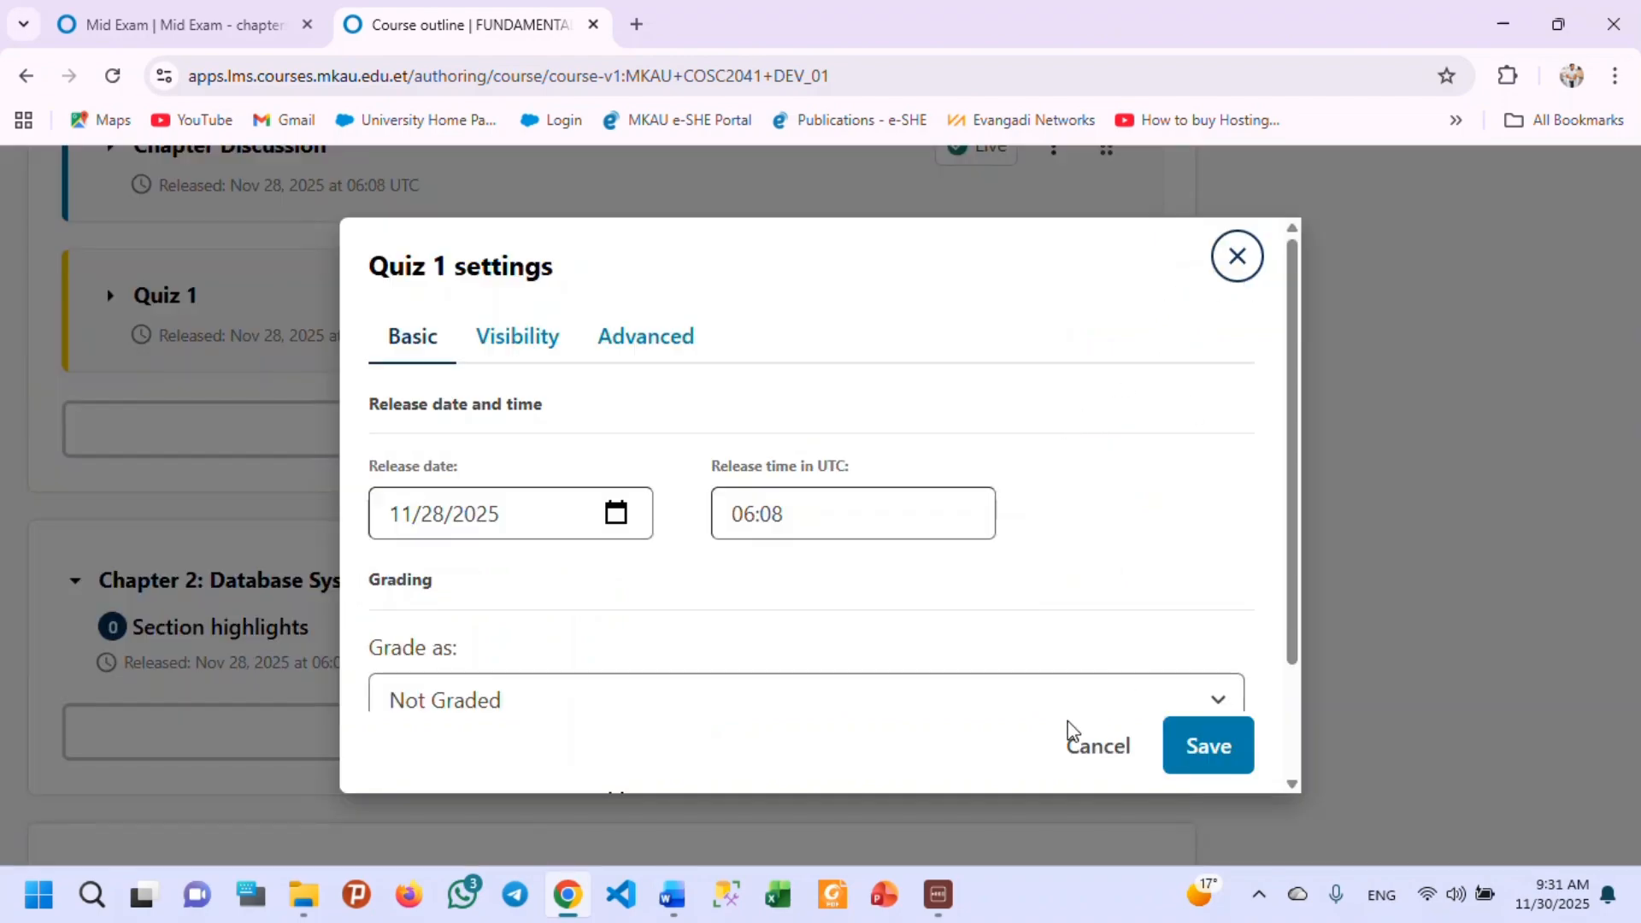
pyautogui.click(1092, 765)
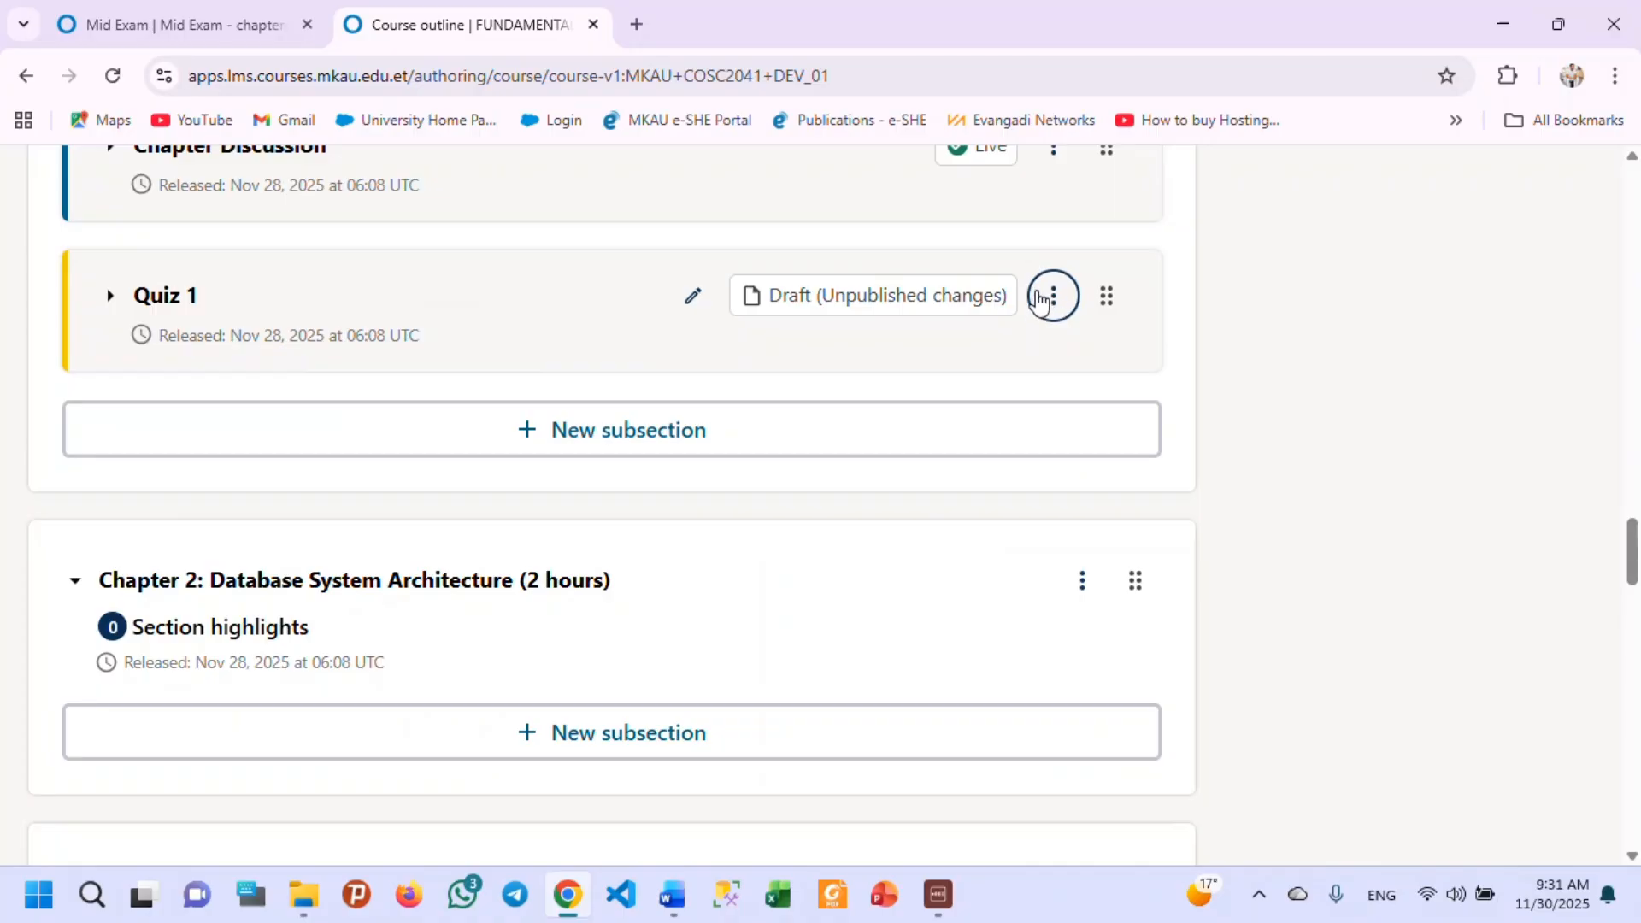
# Open the configuration of the Quiz 1 subsection and set its release date to 11/30/2025.
pyautogui.click(1052, 305)
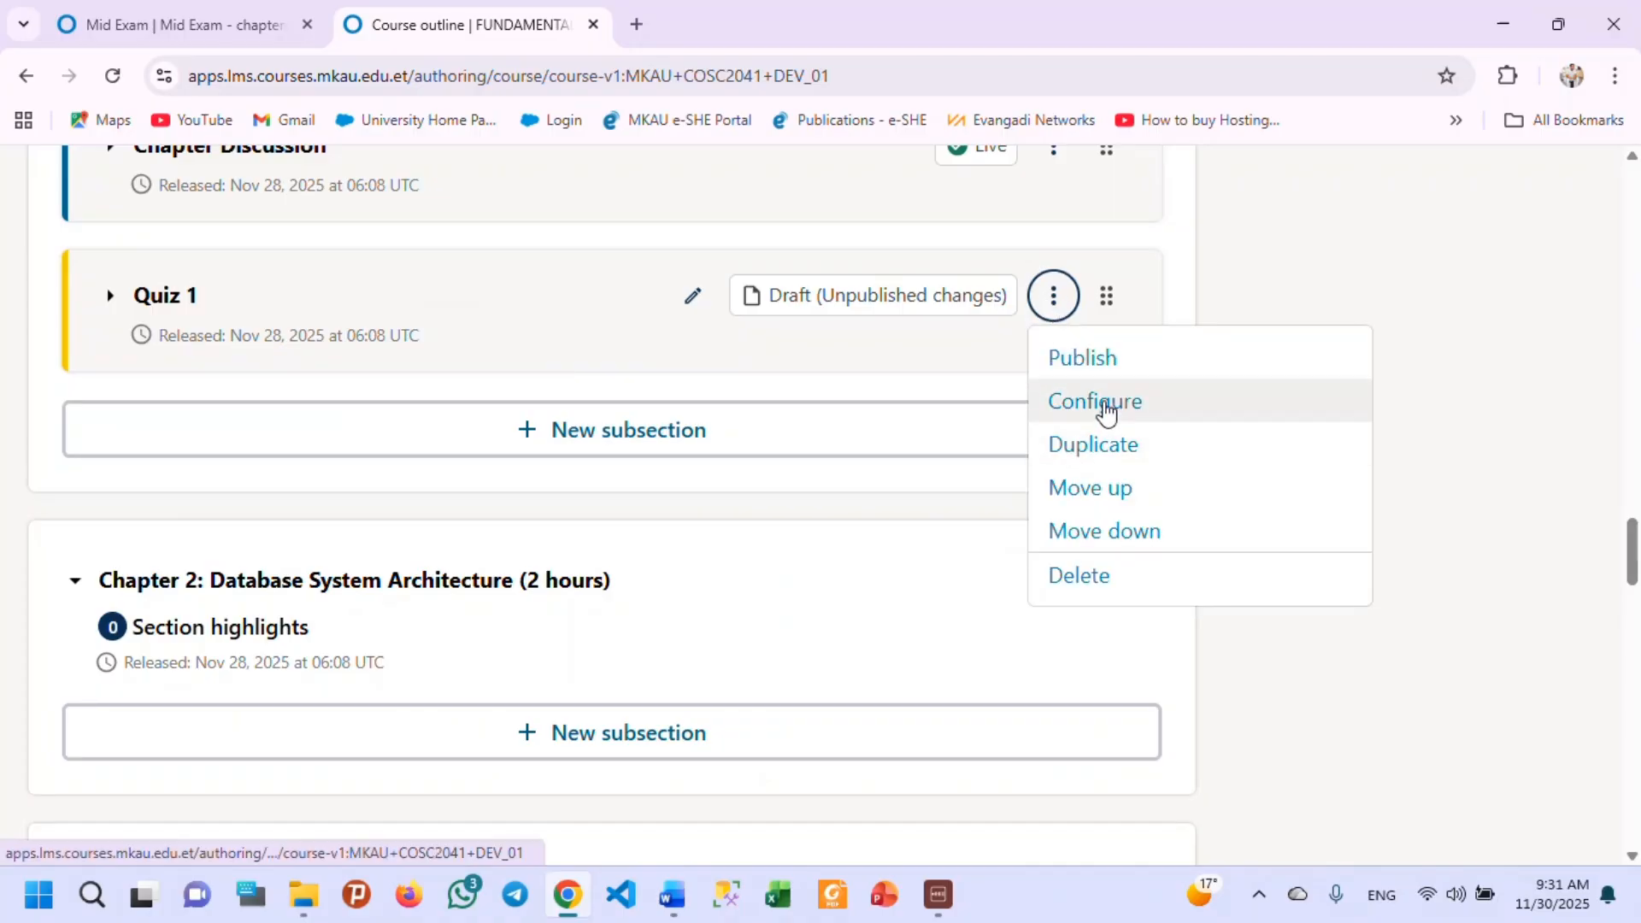
pyautogui.click(1102, 409)
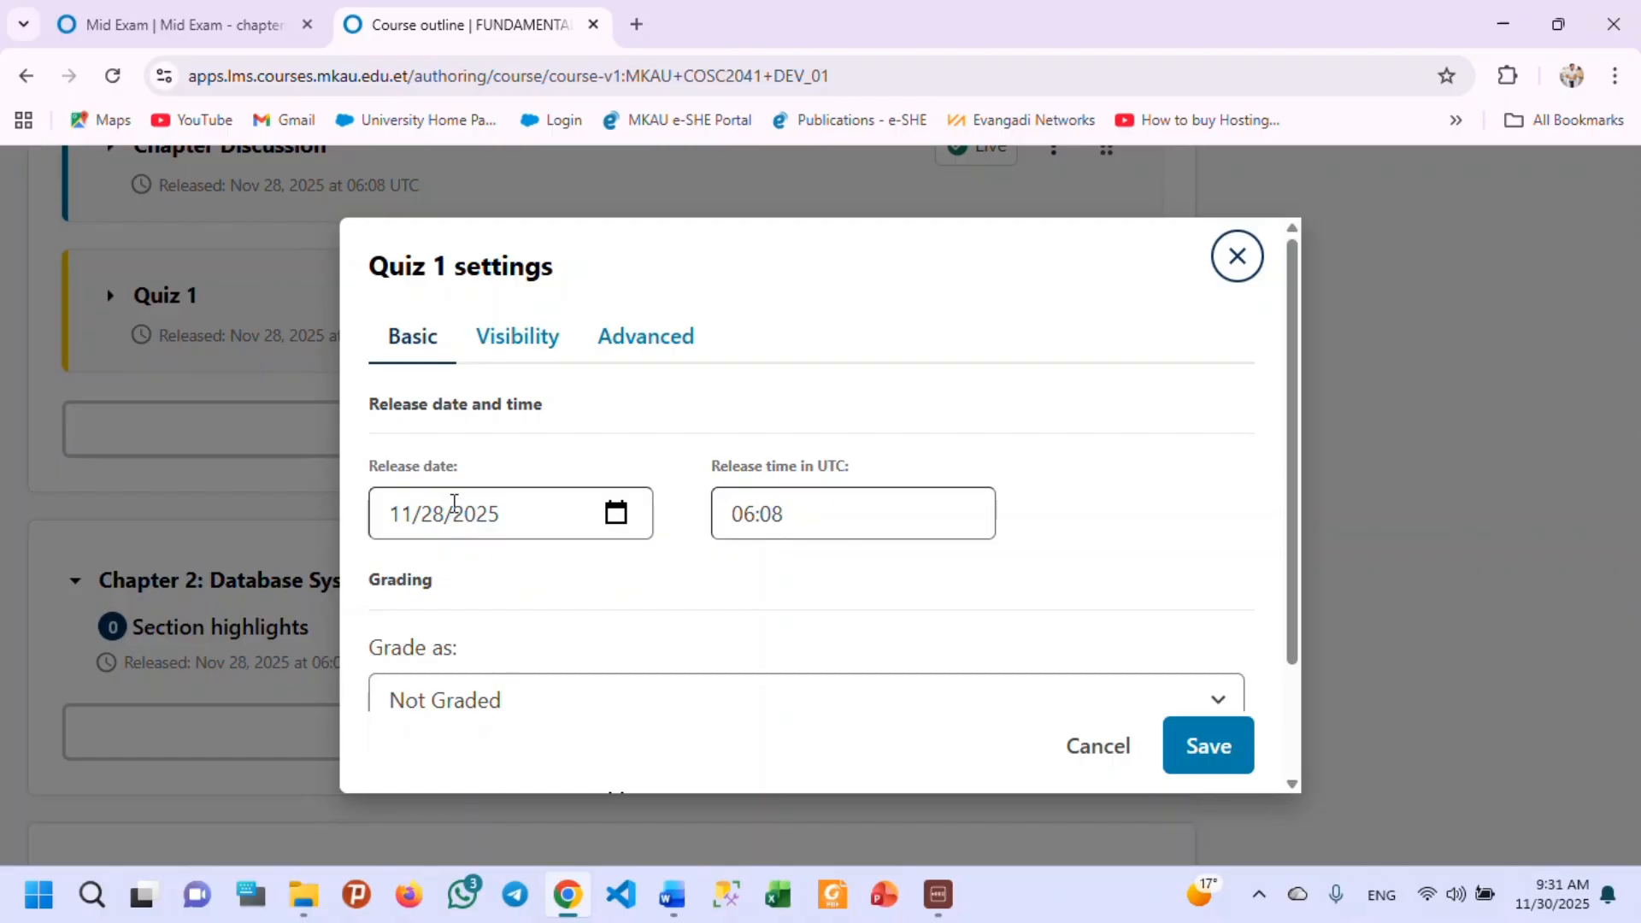
pyautogui.click(438, 509)
pyautogui.click(445, 510)
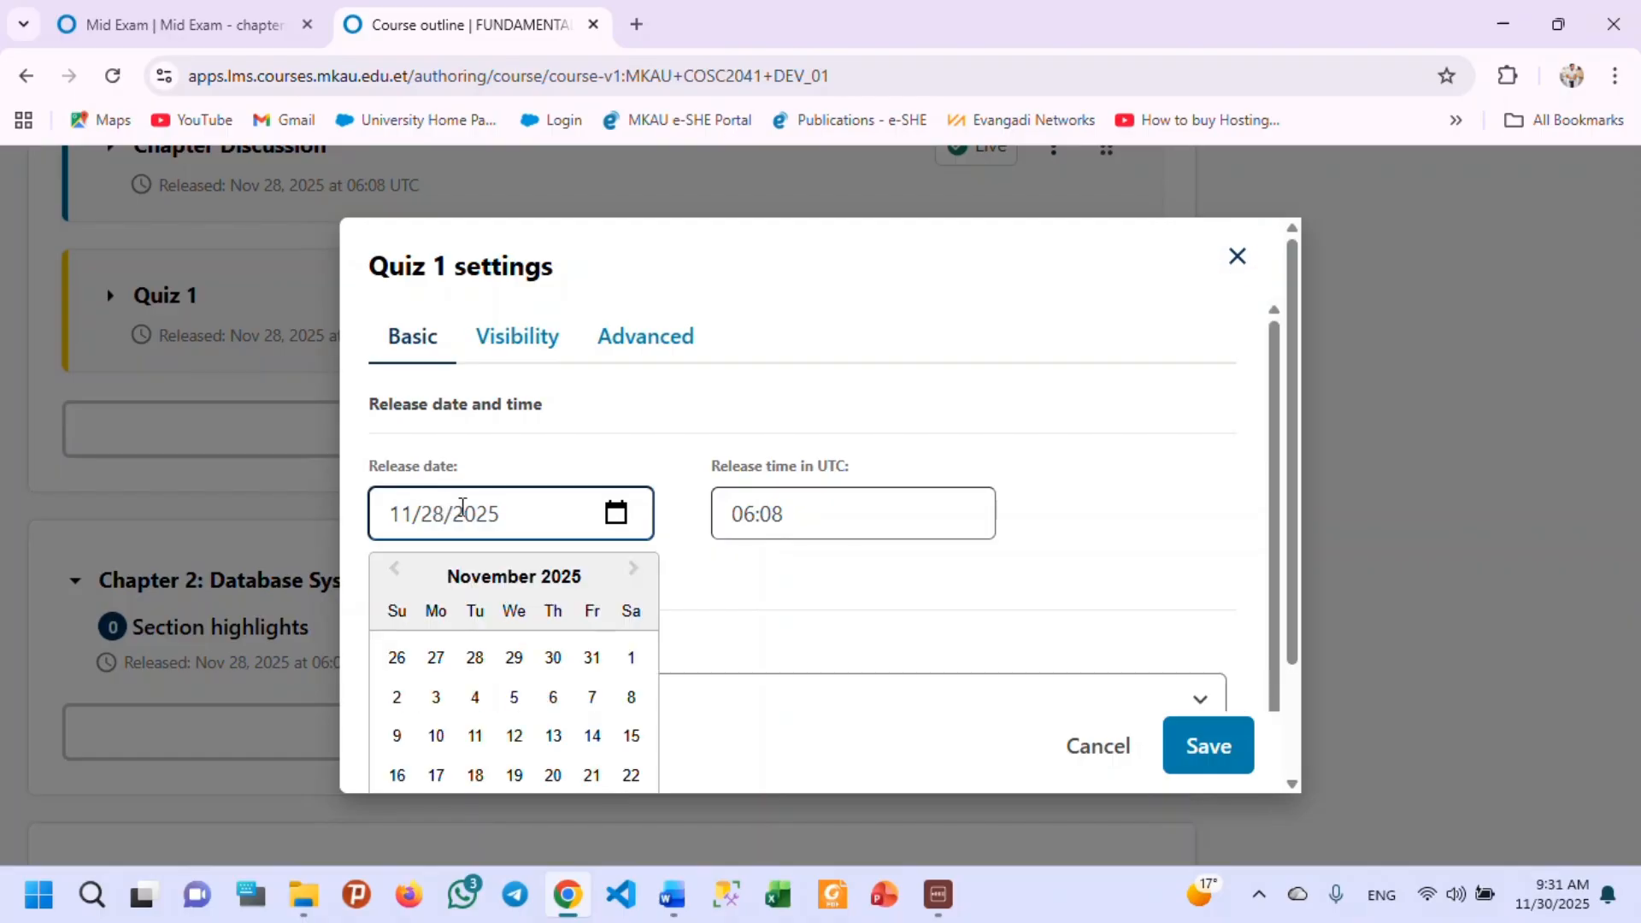
pyautogui.press('BackSpace')
pyautogui.press('BackSpace')
pyautogui.write('30')
# Set the Quiz 1 subsection's release time to 09:30 UTC.
pyautogui.click(806, 518)
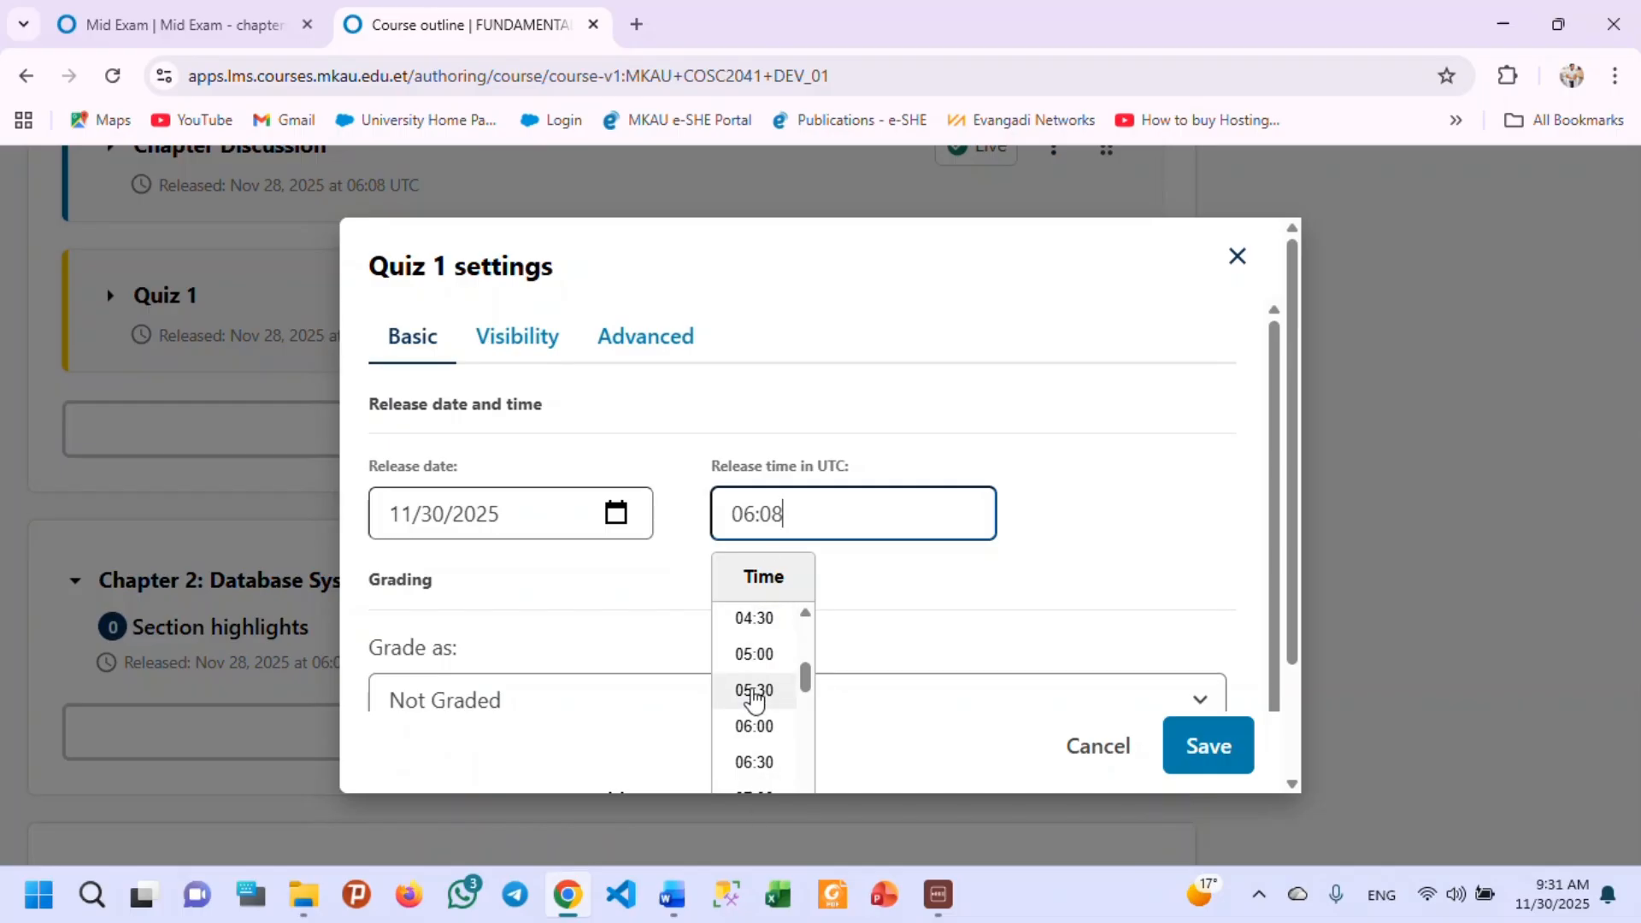
pyautogui.scroll(-2, 754, 710)
pyautogui.scroll(2, 752, 721)
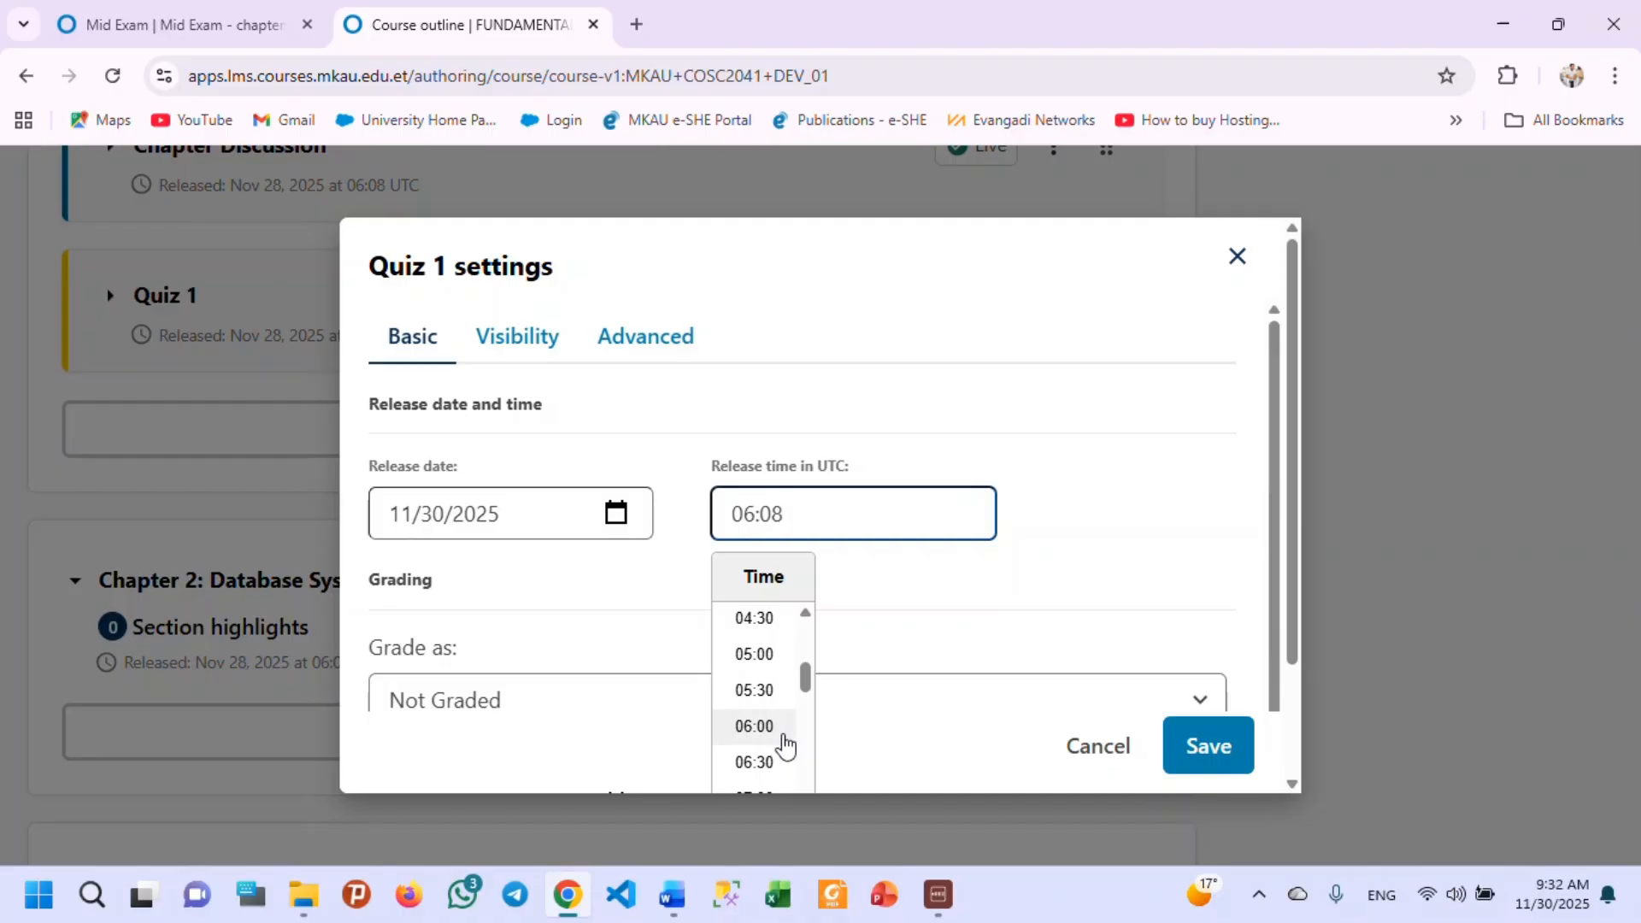
pyautogui.scroll(-5, 774, 735)
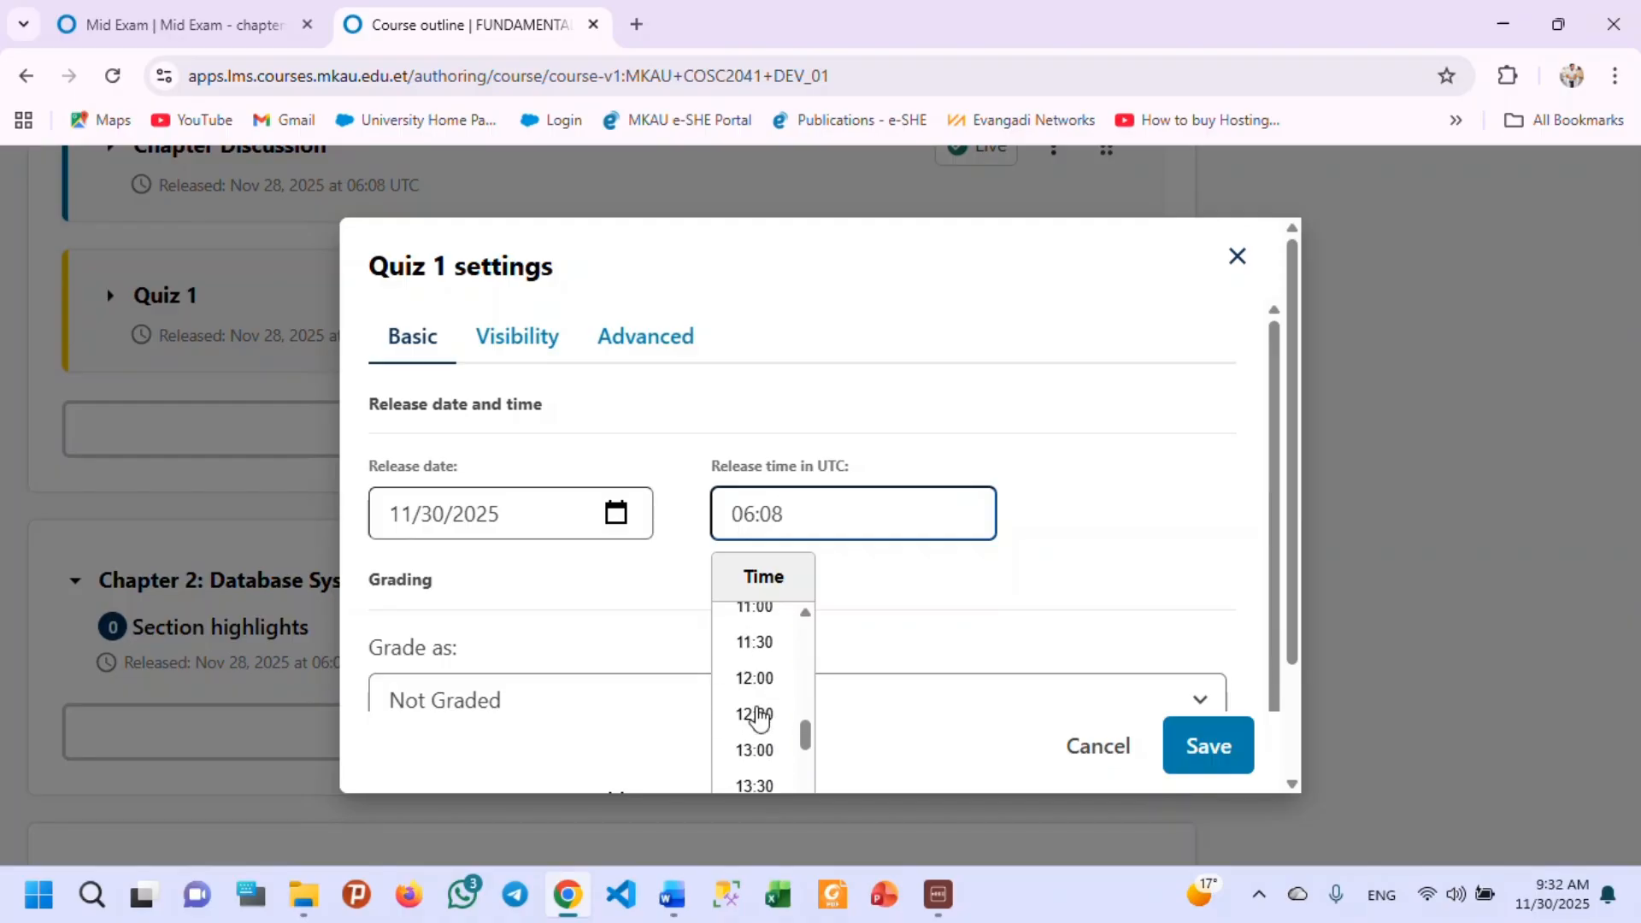
pyautogui.scroll(-5, 759, 719)
pyautogui.scroll(7, 754, 702)
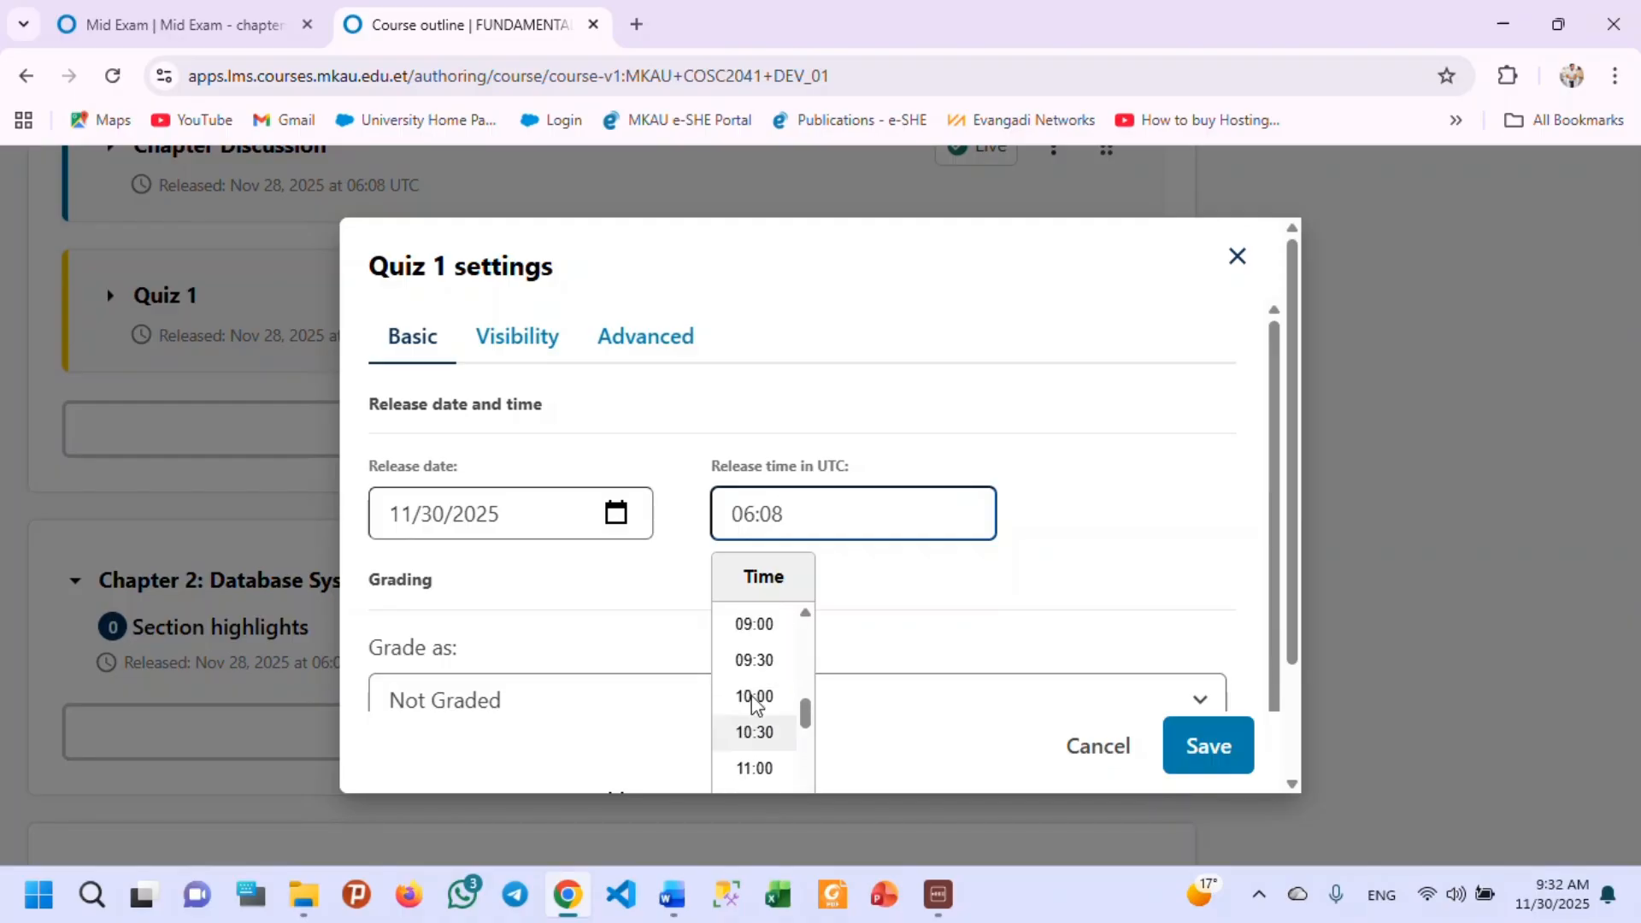
pyautogui.scroll(2, 754, 702)
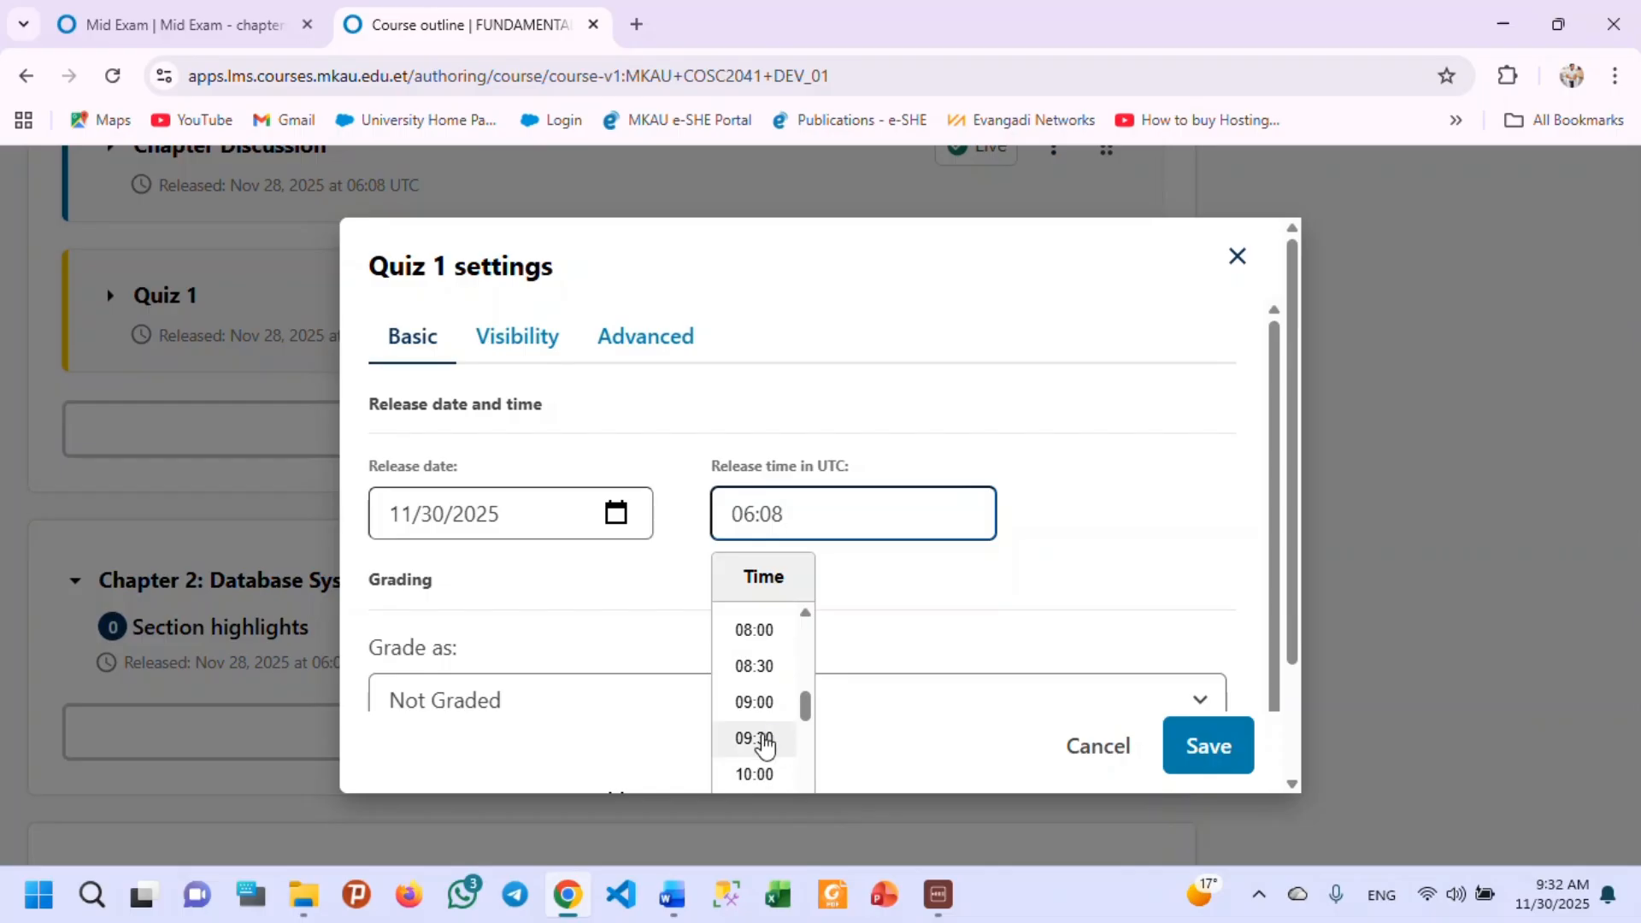
pyautogui.click(760, 740)
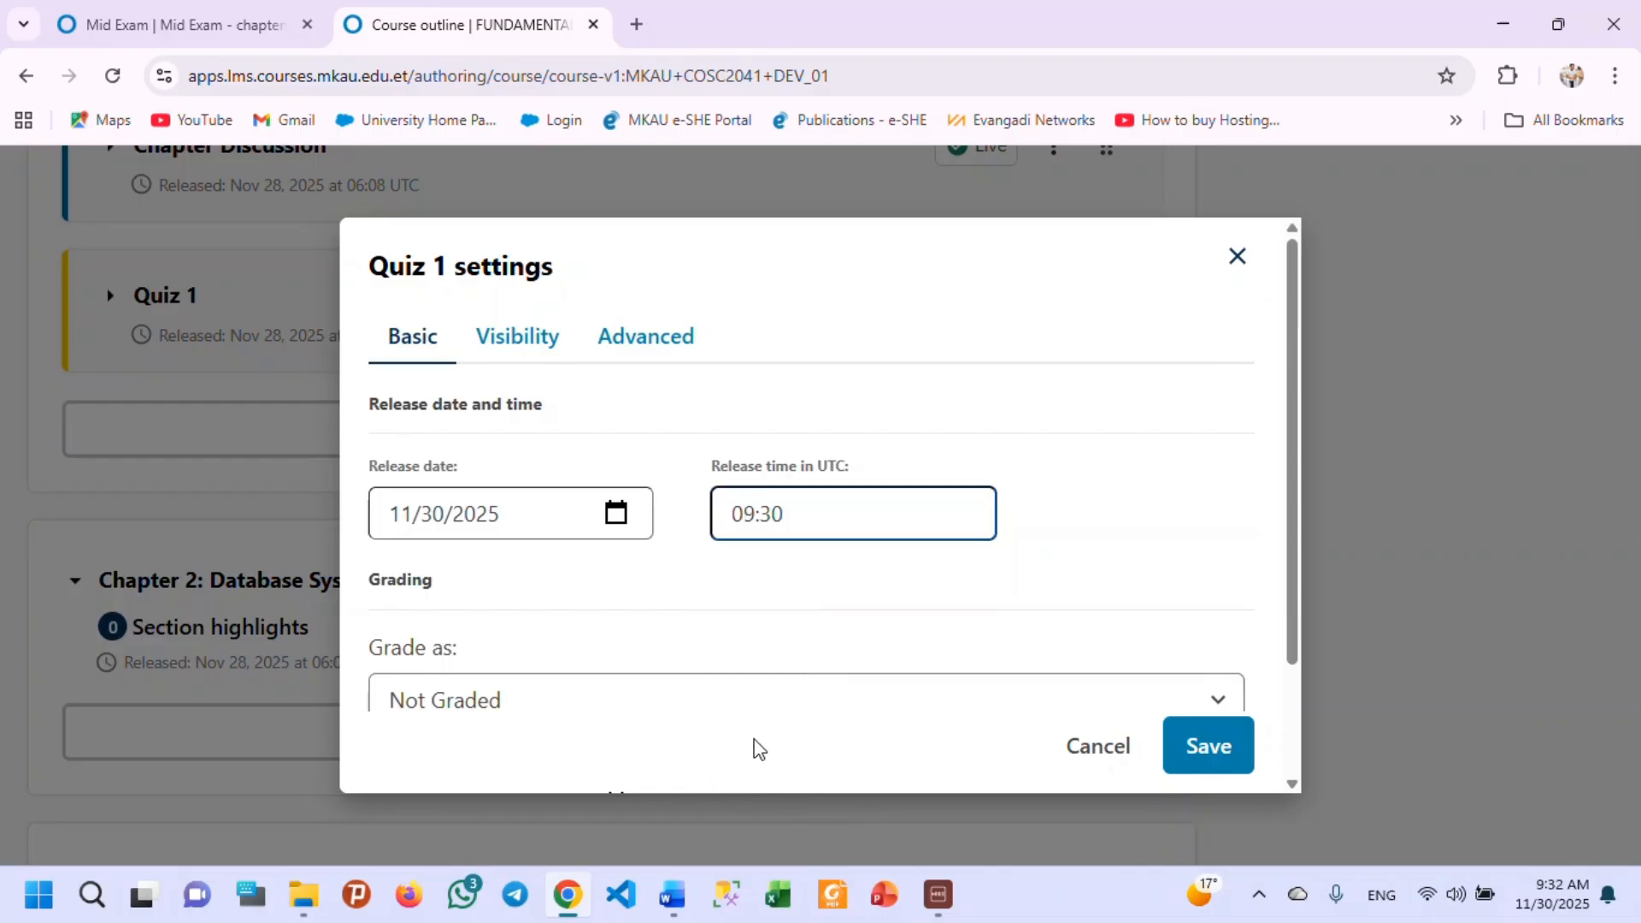
# Copy the release date 11/30/2025 into the Quiz 1 subsection's due date.
pyautogui.scroll(-2, 689, 568)
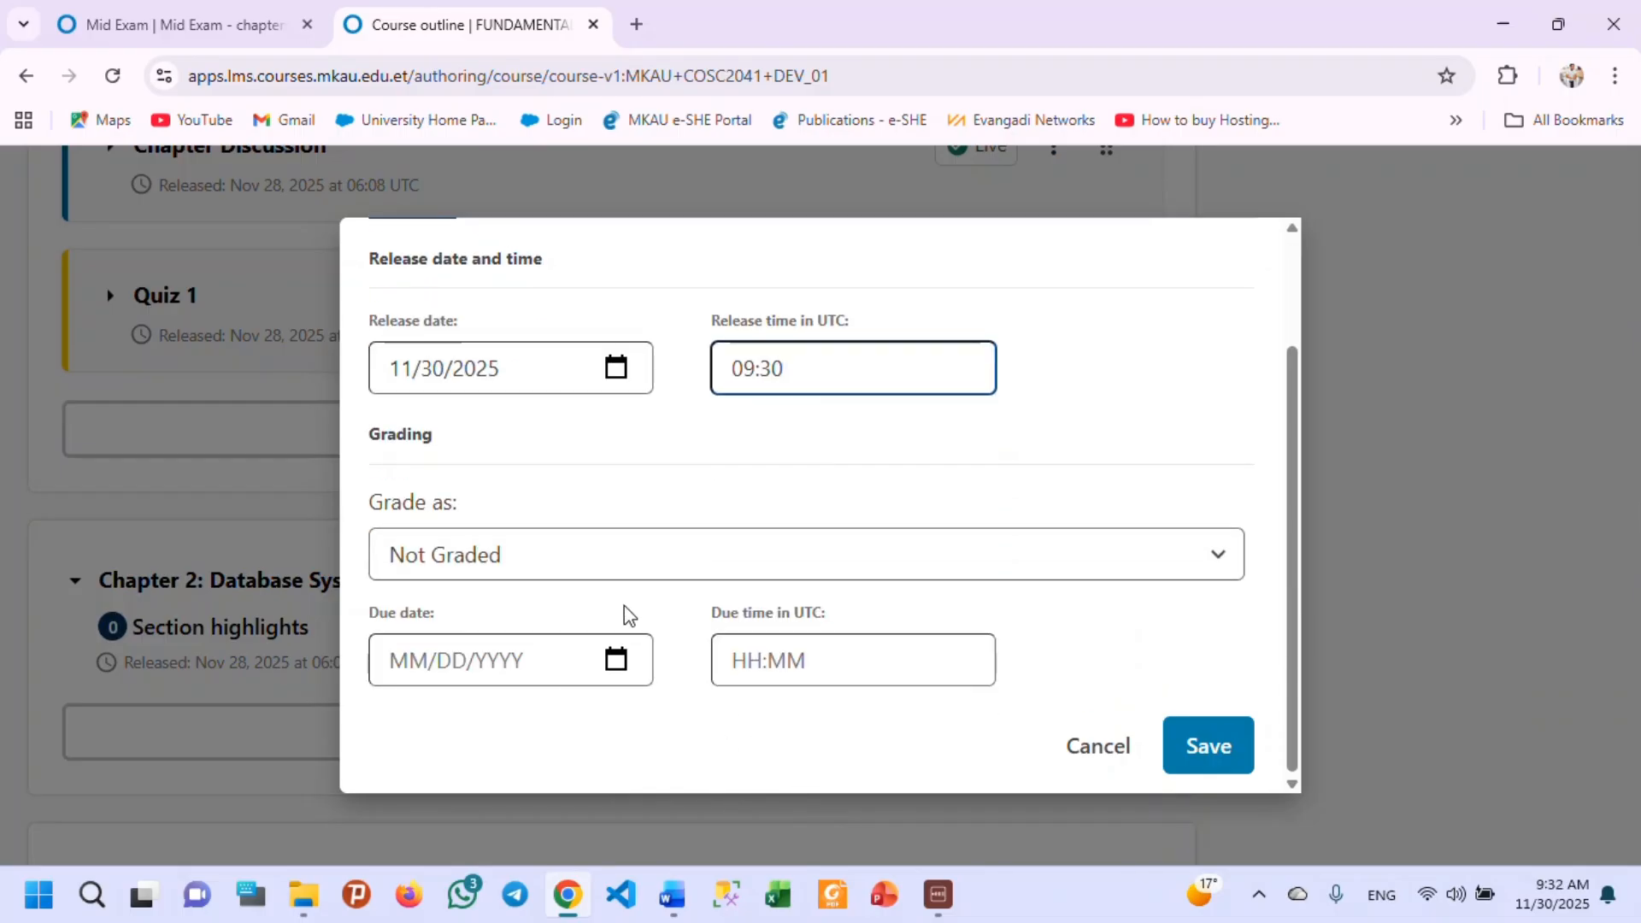
pyautogui.moveTo(526, 376); pyautogui.dragTo(377, 374)
pyautogui.hotkey('ctrl', 'c')
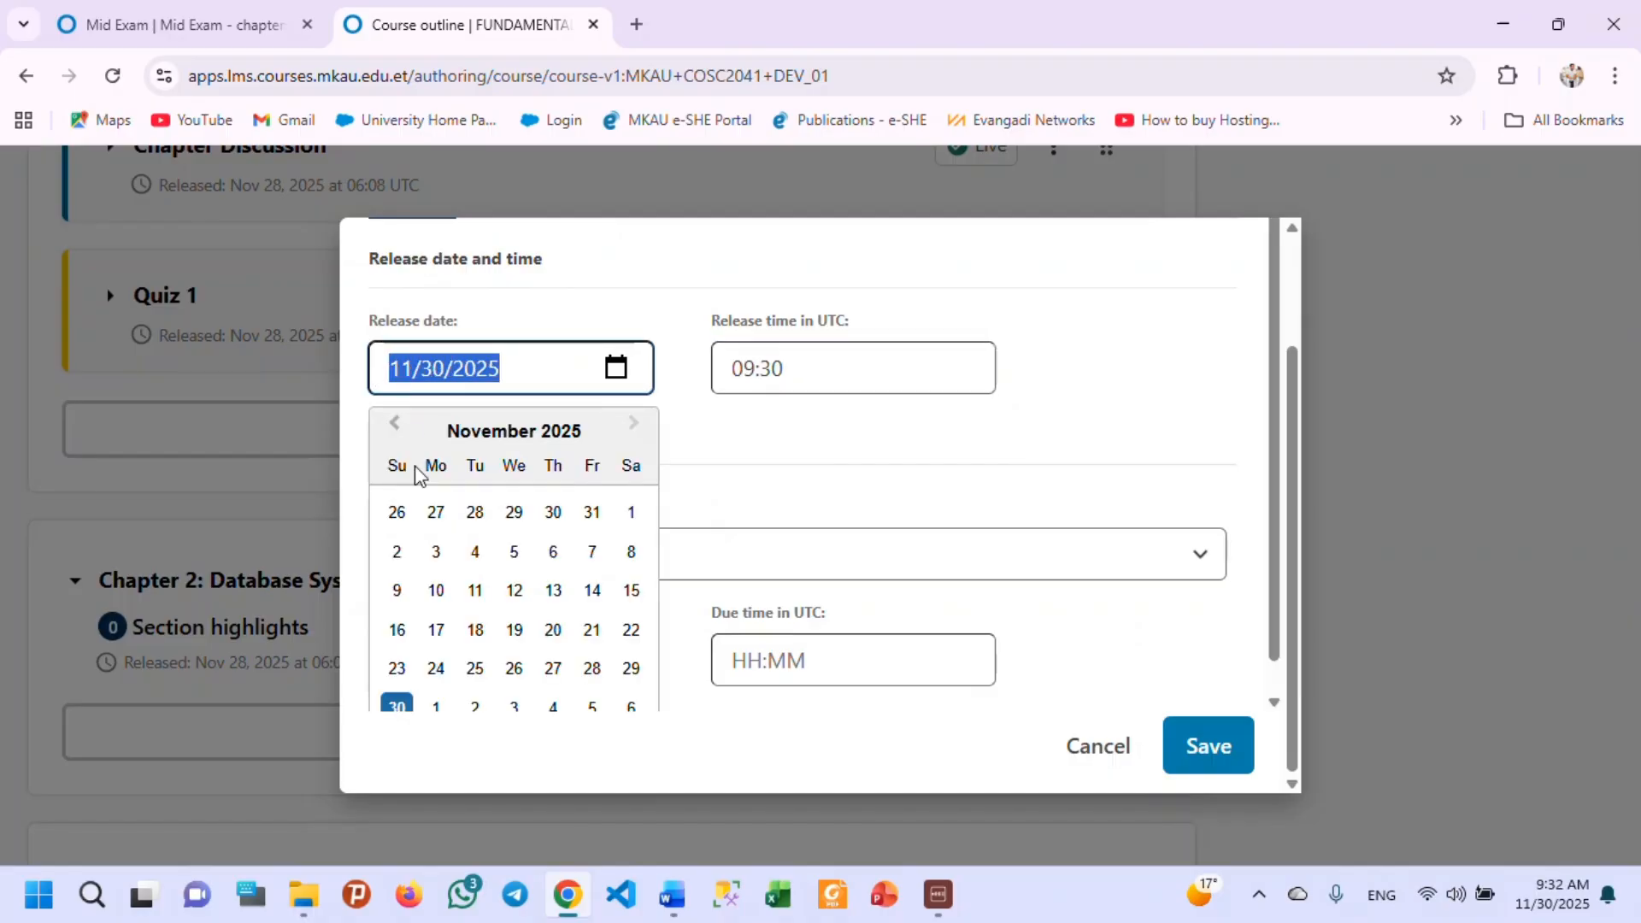
pyautogui.click(778, 489)
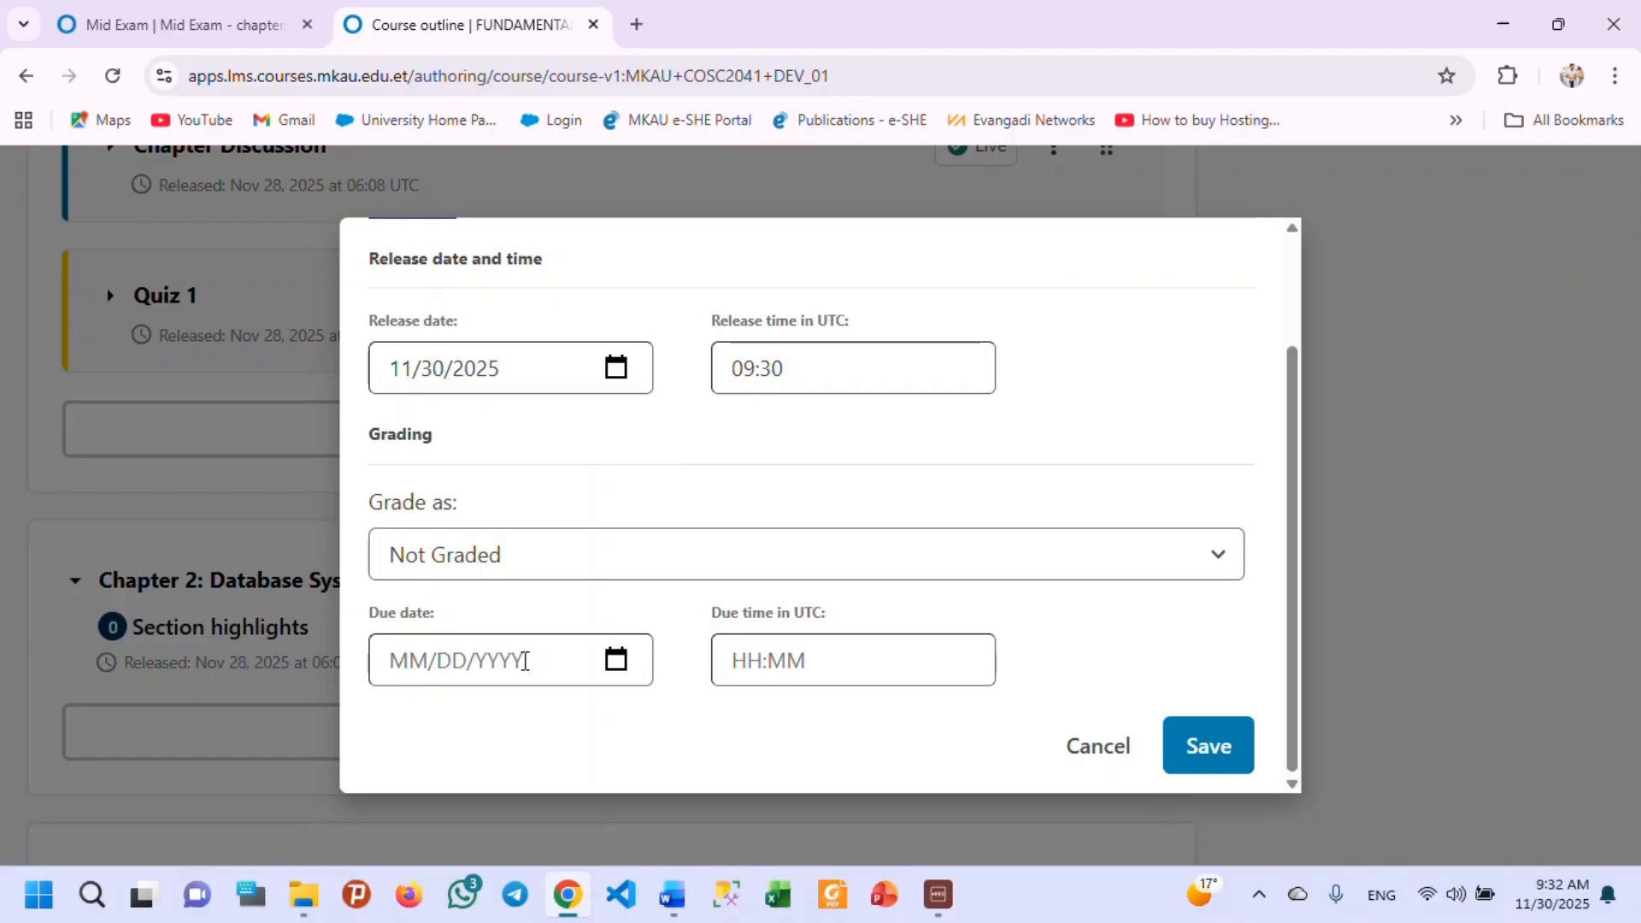
pyautogui.click(525, 660)
pyautogui.hotkey('ctrl', 'v')
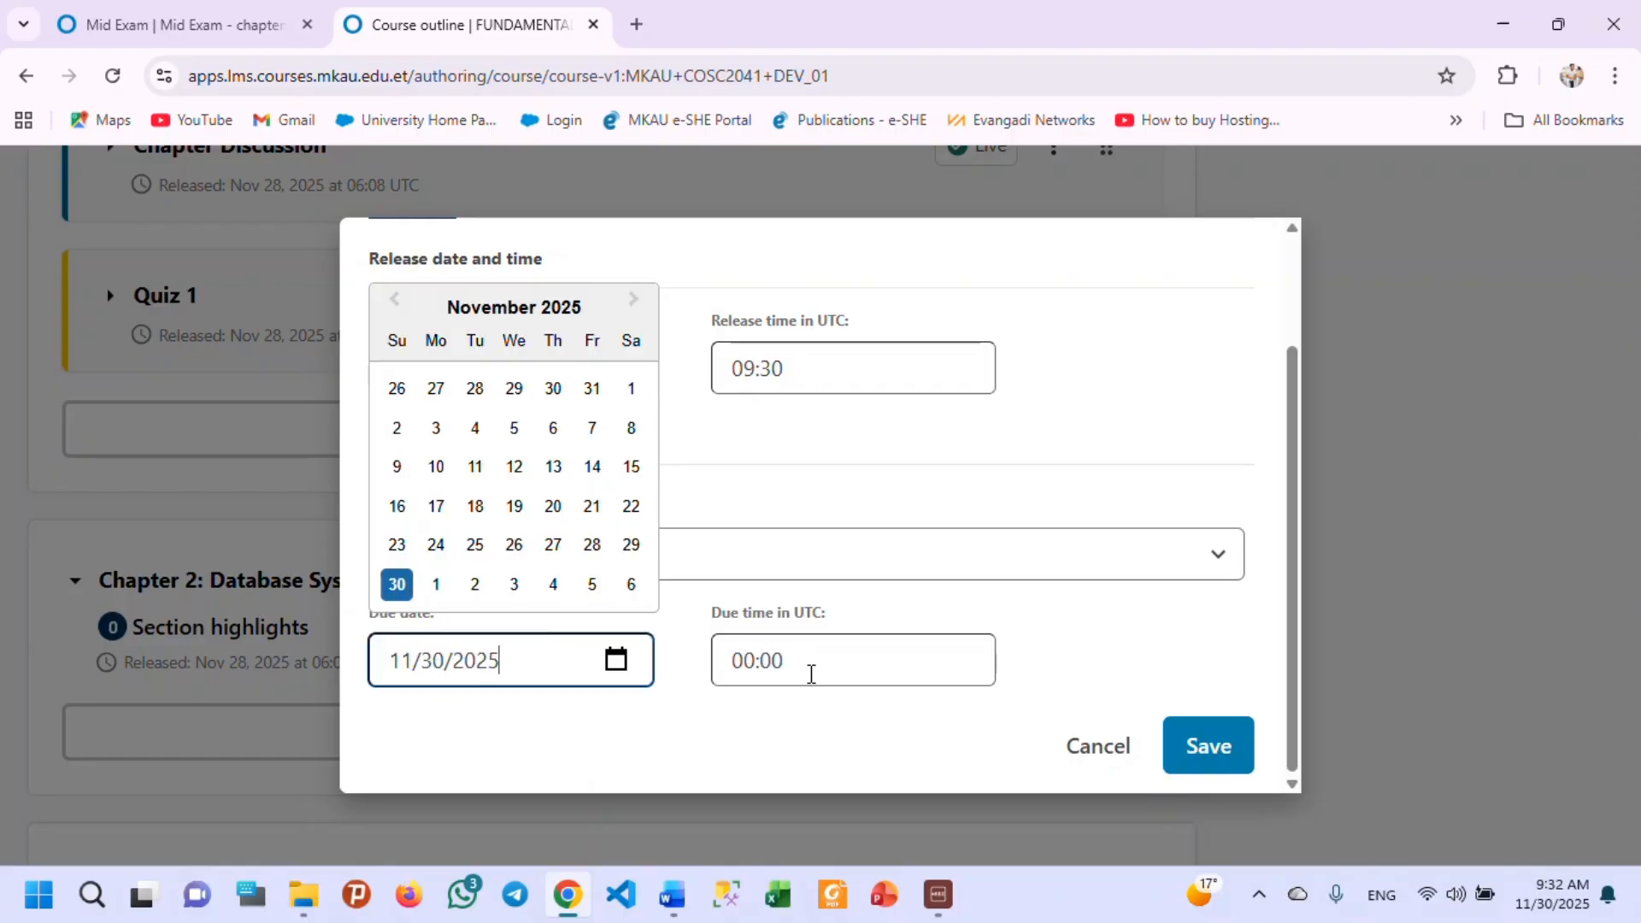
# Set the Quiz 1 subsection's due time to 10:30 UTC.
pyautogui.click(811, 675)
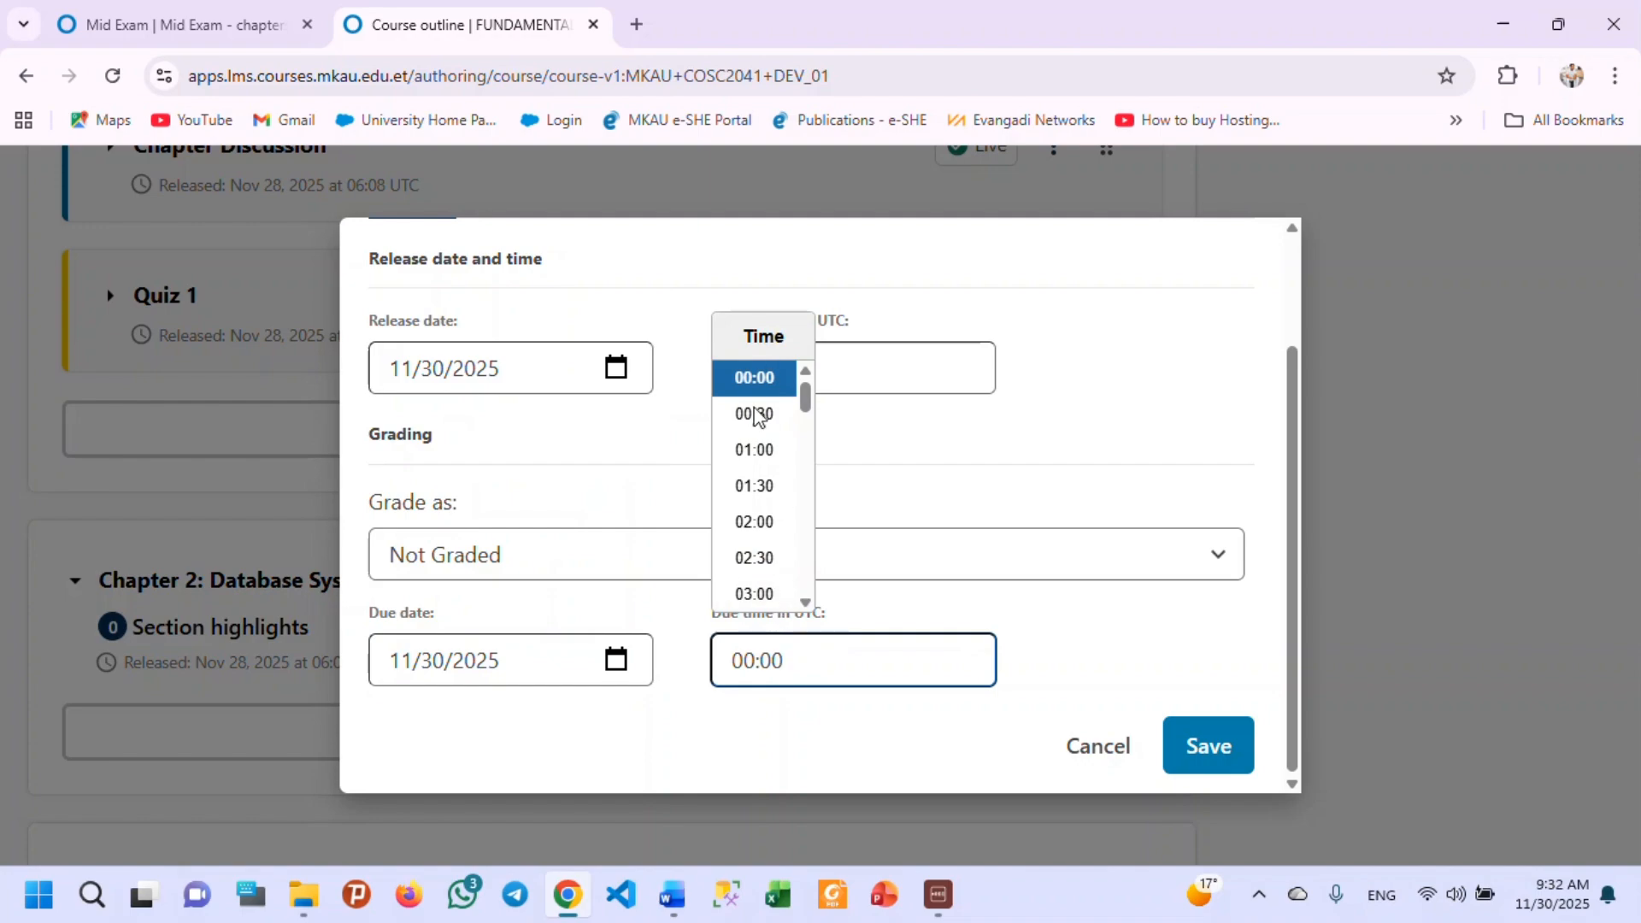
pyautogui.scroll(2, 751, 495)
pyautogui.scroll(-6, 750, 602)
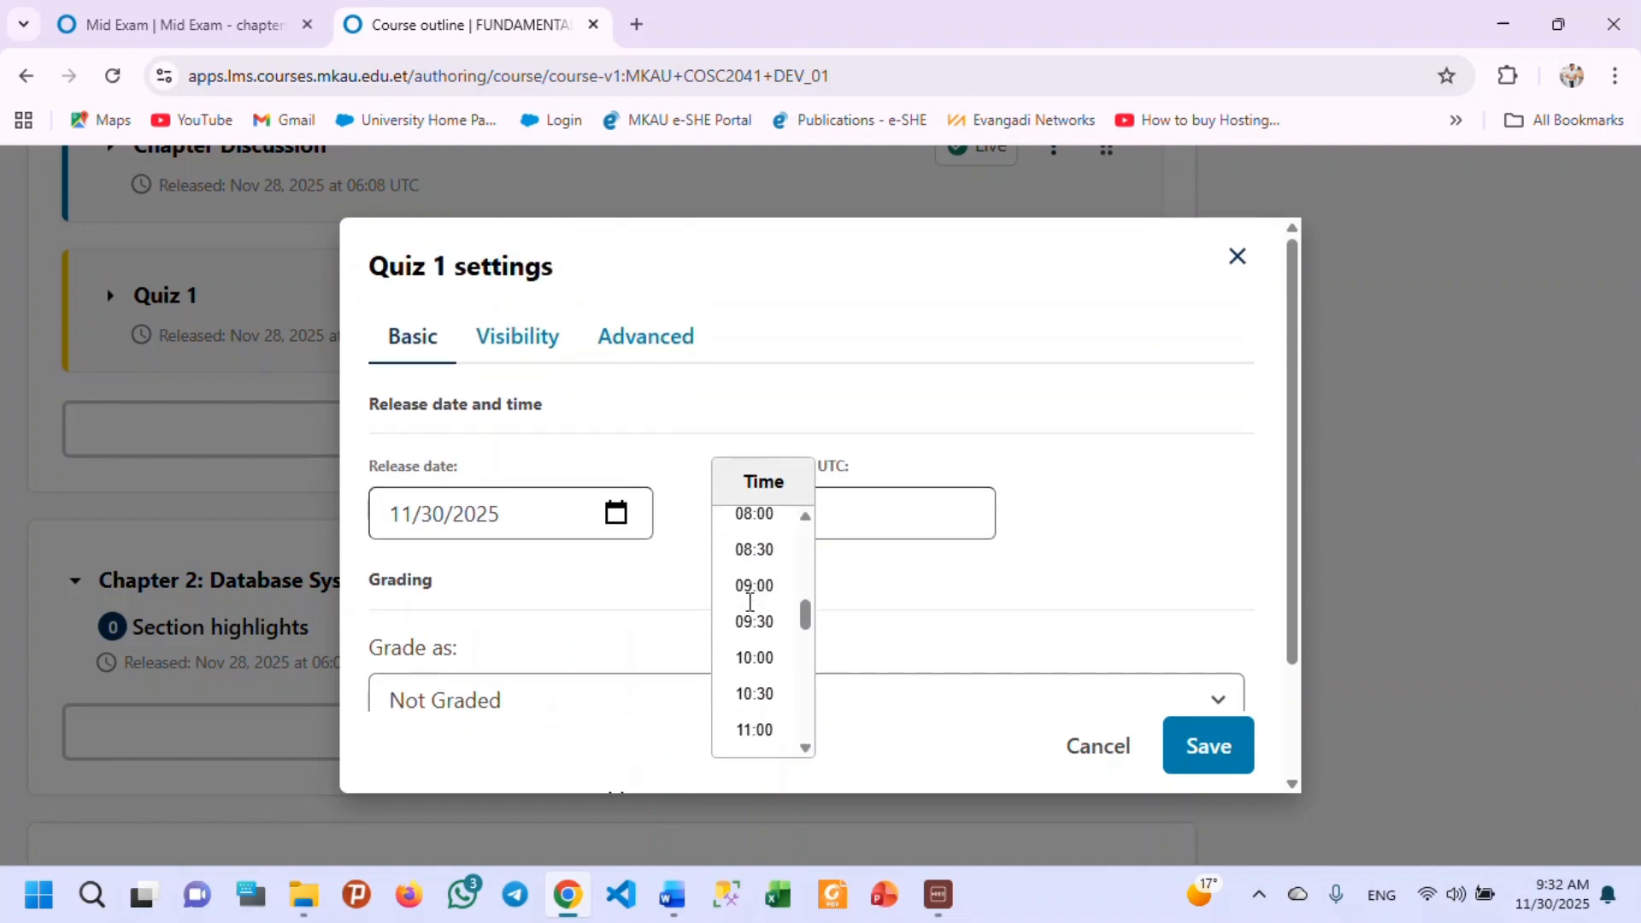
pyautogui.scroll(-5, 751, 600)
pyautogui.scroll(2, 756, 607)
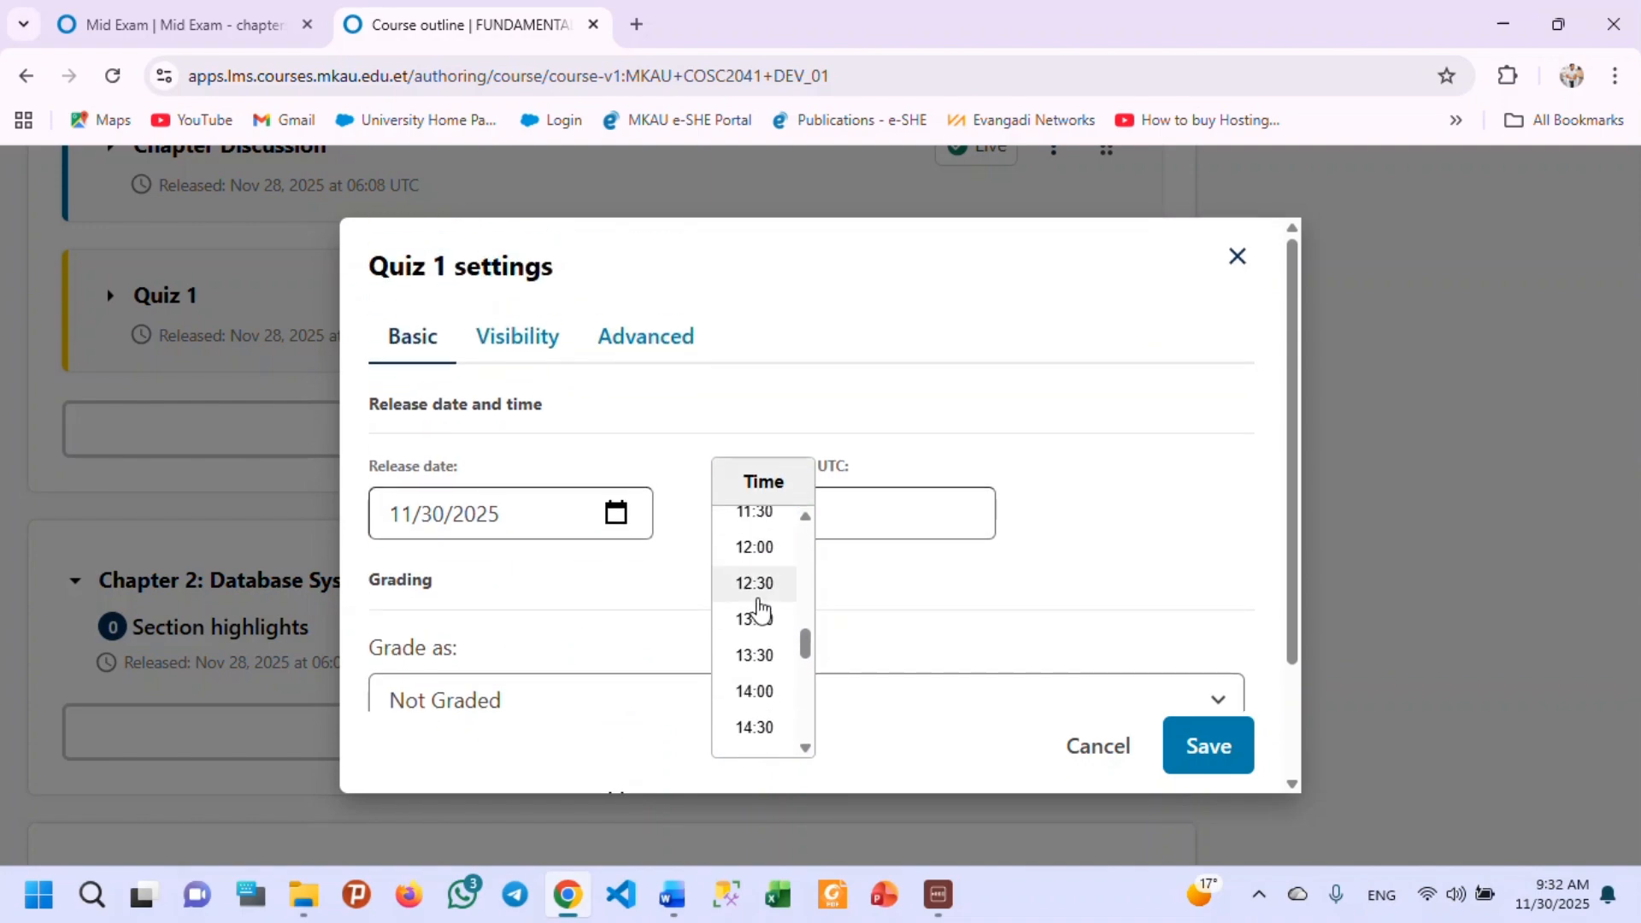
pyautogui.scroll(4, 760, 612)
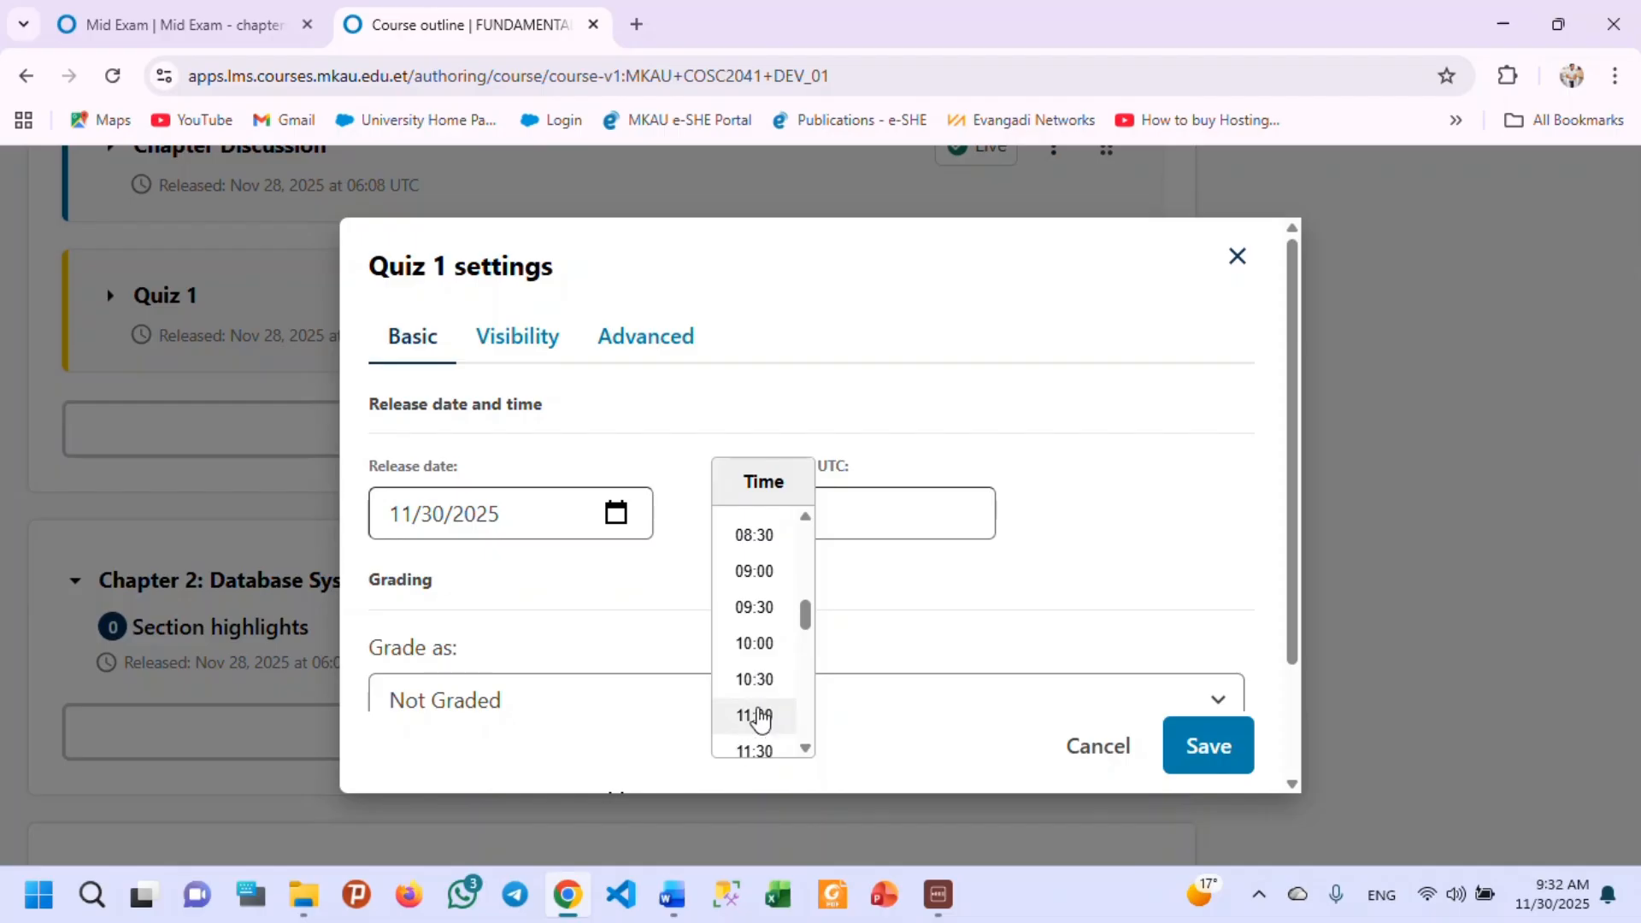
pyautogui.click(762, 684)
# Check the available grading types, keep Grade as set to Not Graded, and save the Quiz 1 subsection settings.
pyautogui.scroll(-1, 1079, 459)
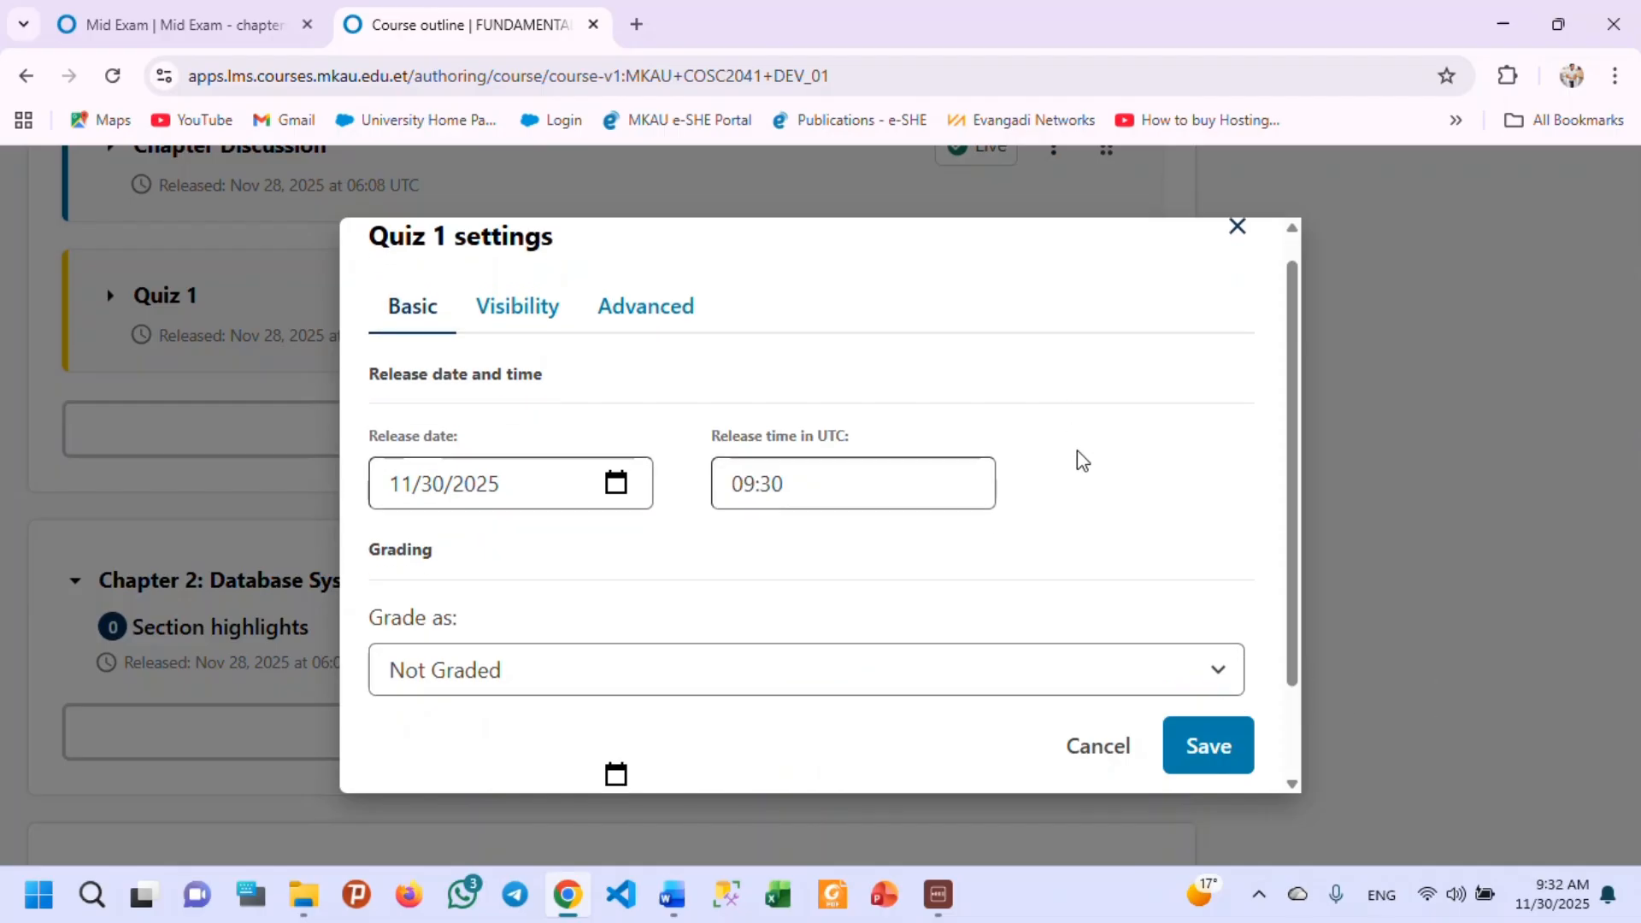
pyautogui.scroll(-2, 1079, 459)
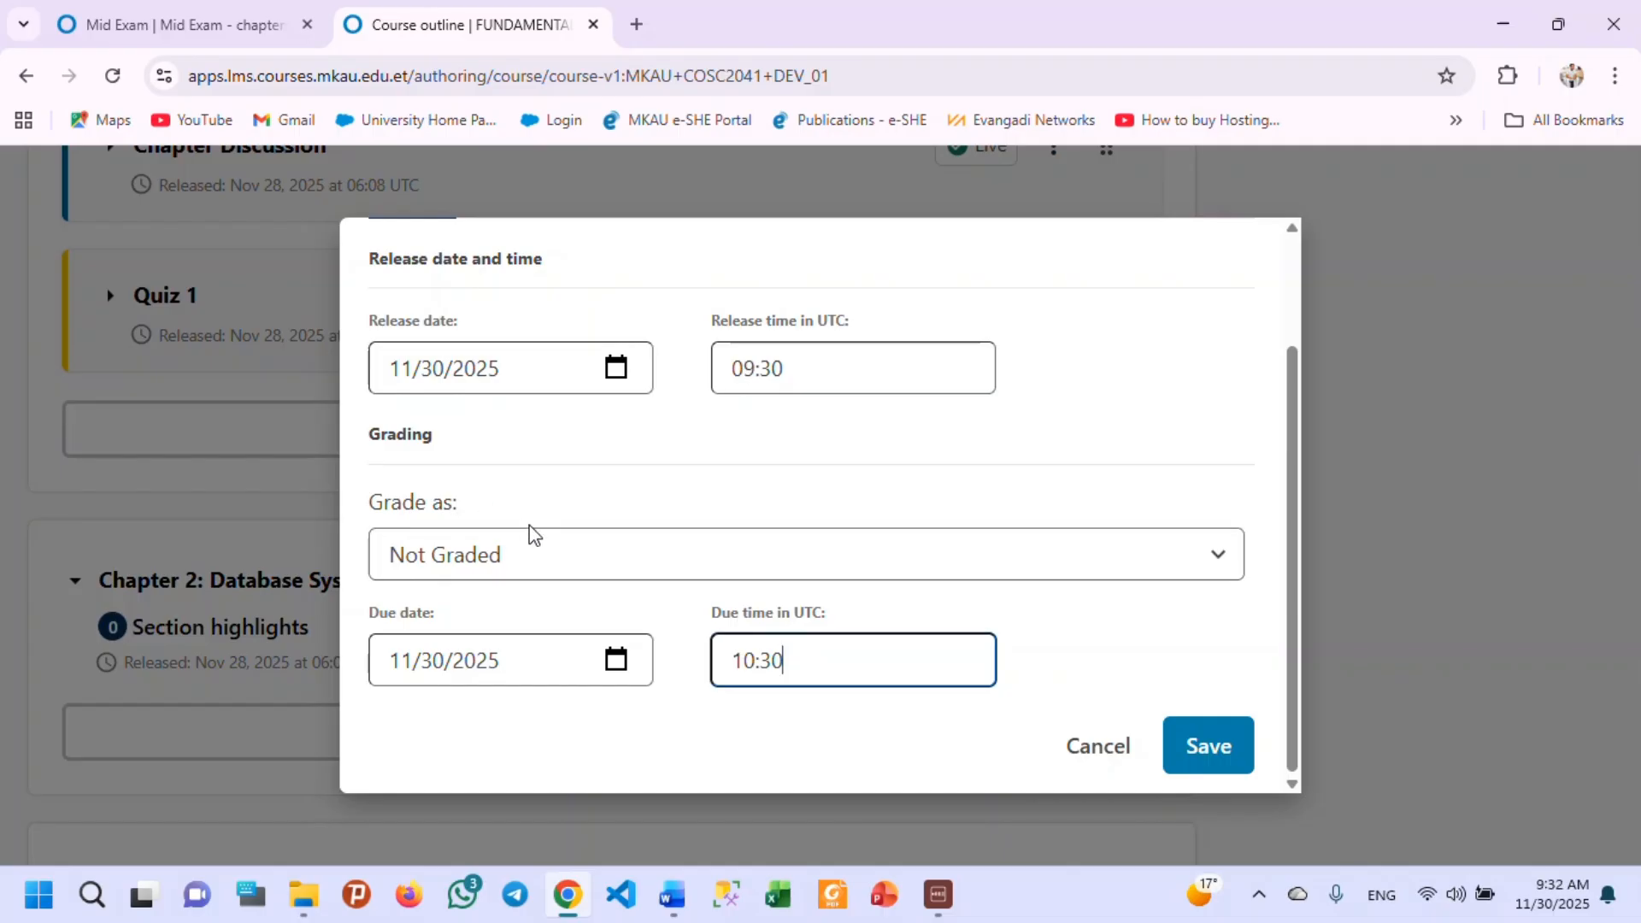
pyautogui.click(658, 564)
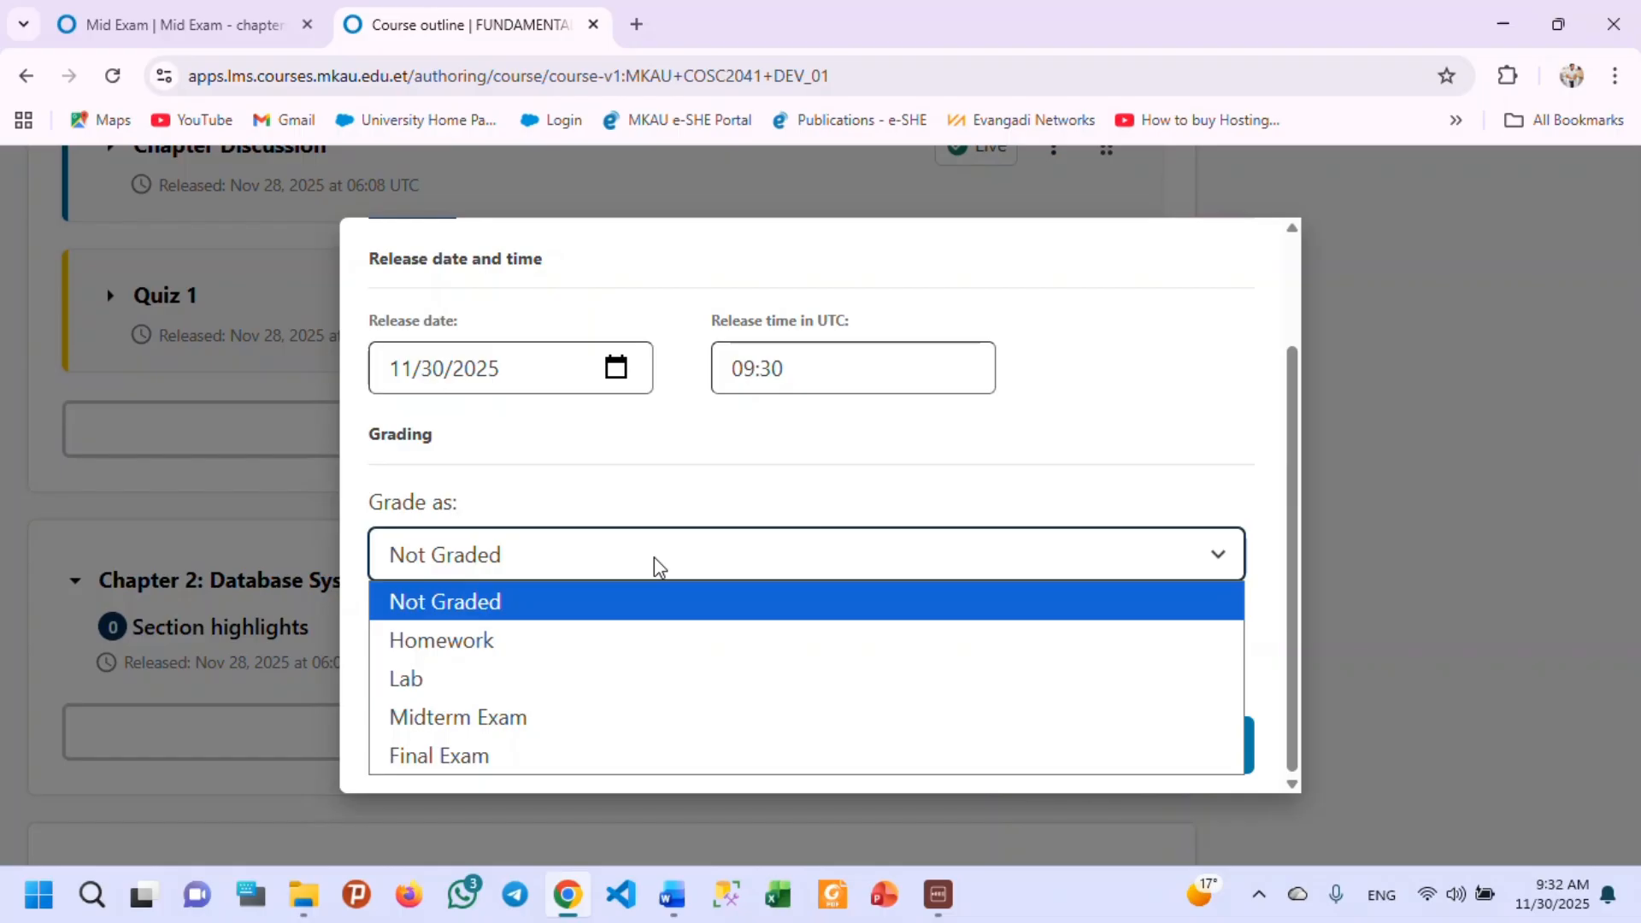
pyautogui.click(658, 564)
pyautogui.click(590, 564)
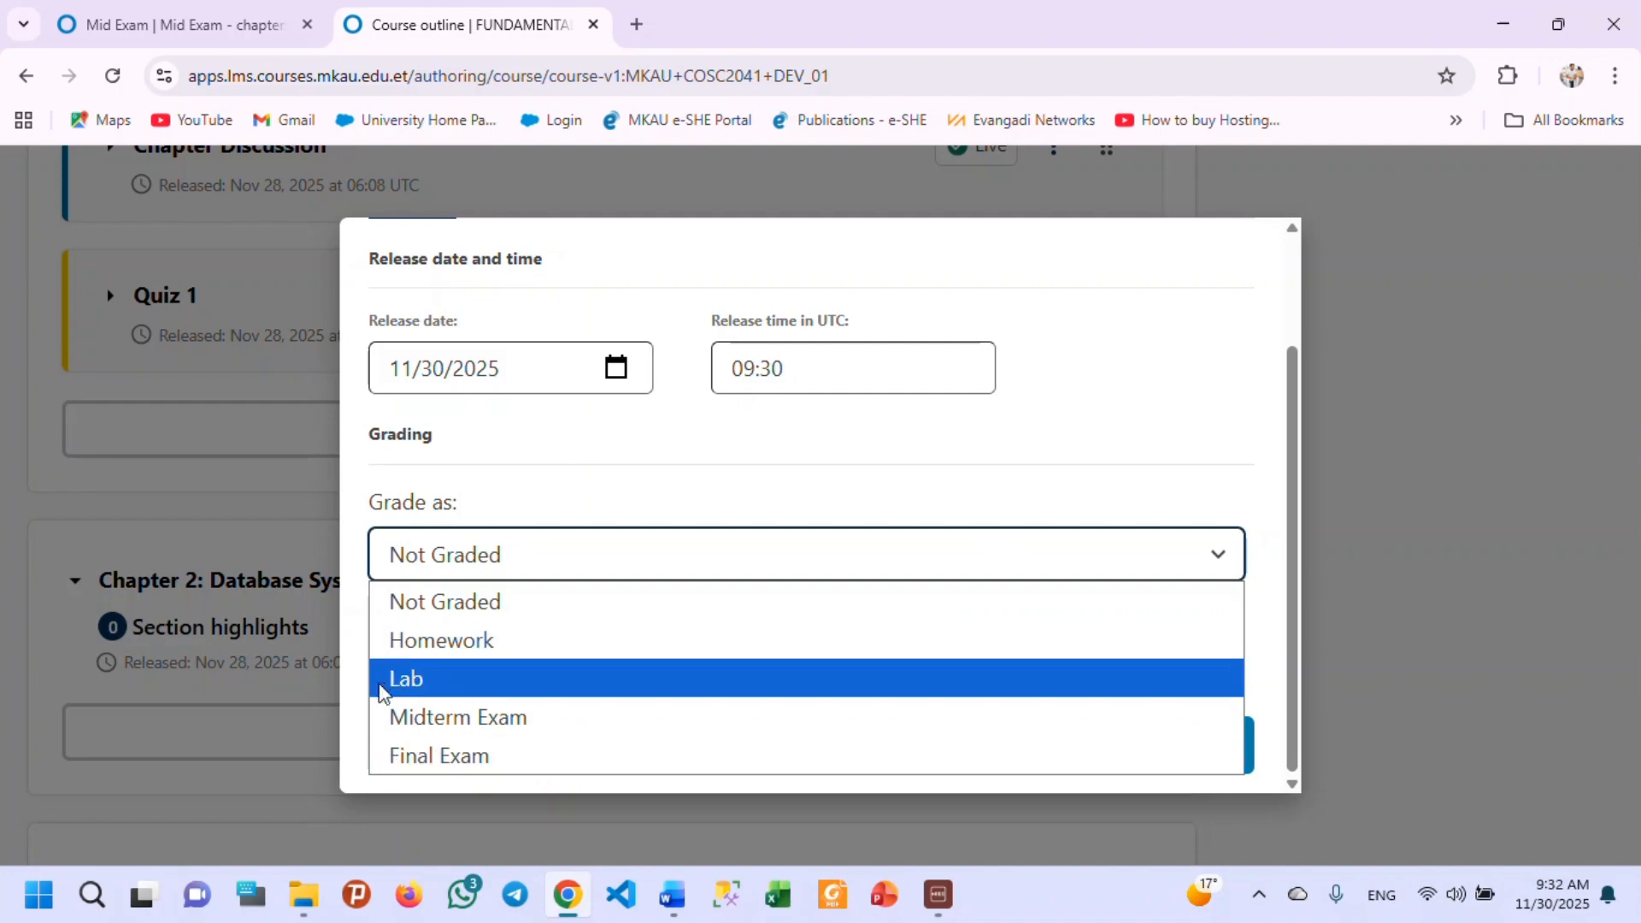
pyautogui.click(757, 550)
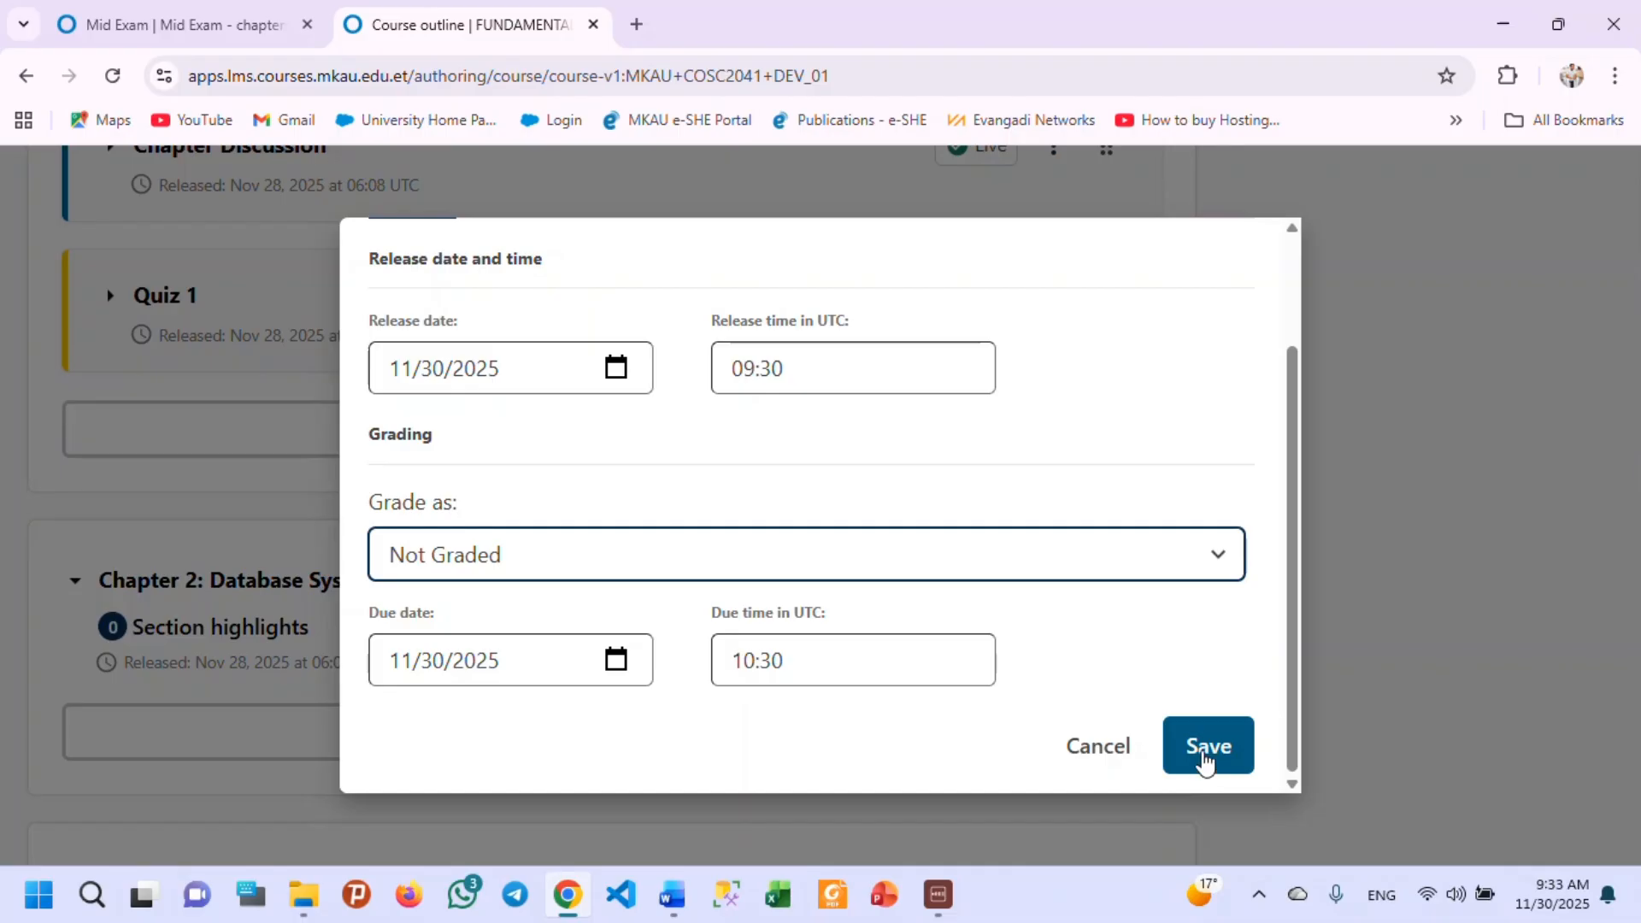
pyautogui.click(1206, 763)
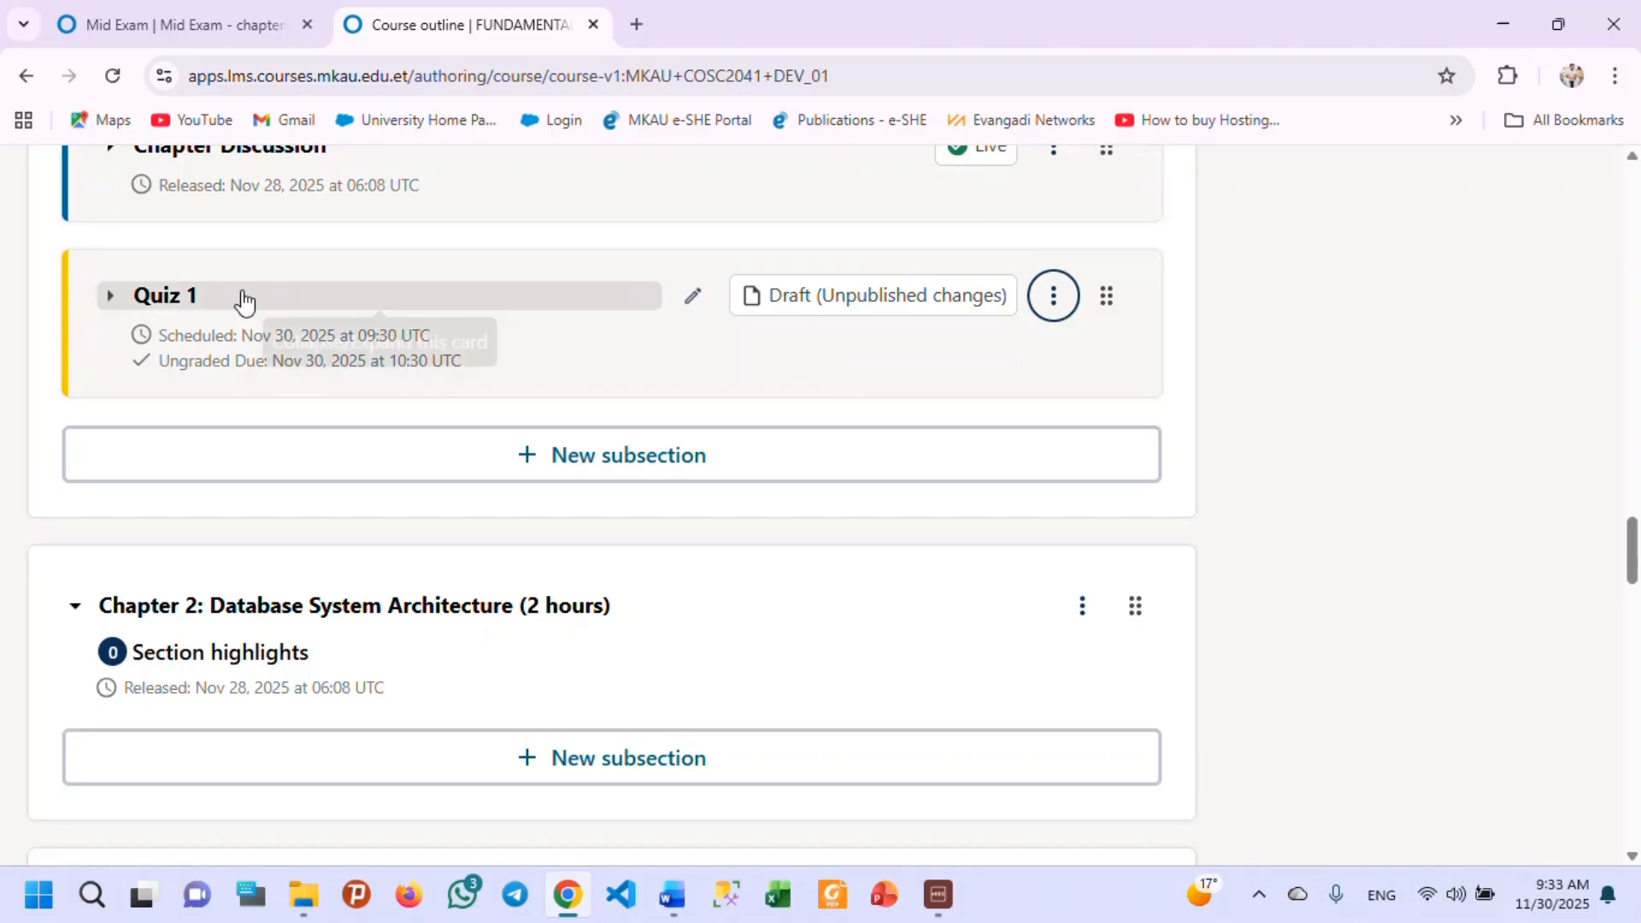
# Expand the Quiz 1 subsection, open its Quiz 1 unit, and go to the component choices below the existing questions.
pyautogui.click(104, 304)
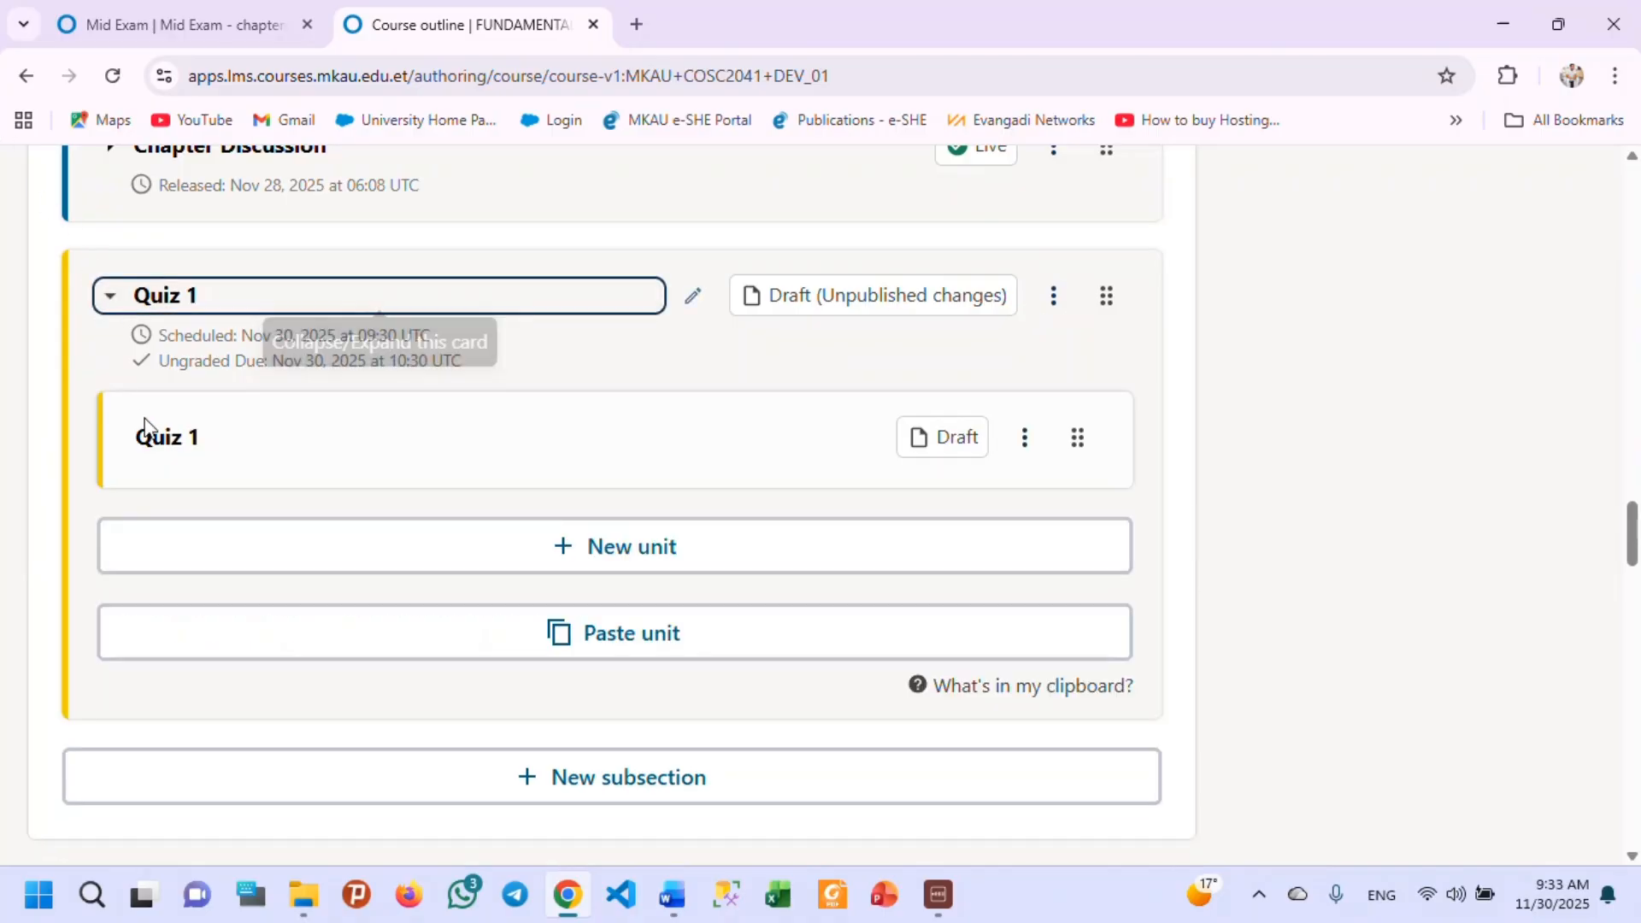
pyautogui.click(256, 443)
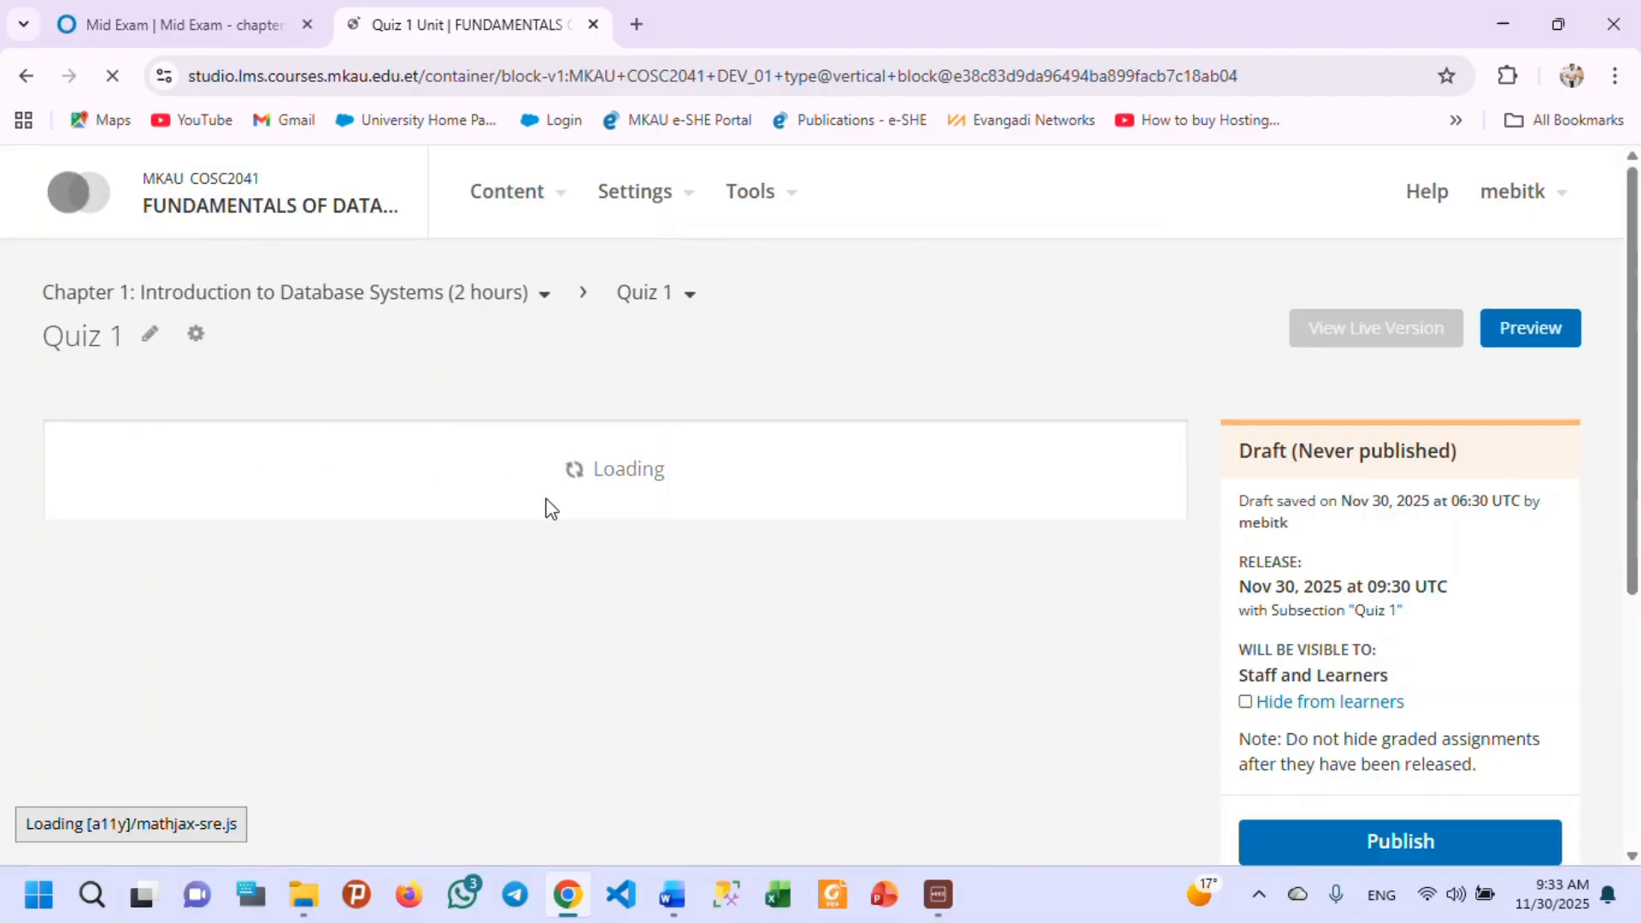
pyautogui.scroll(-1, 532, 509)
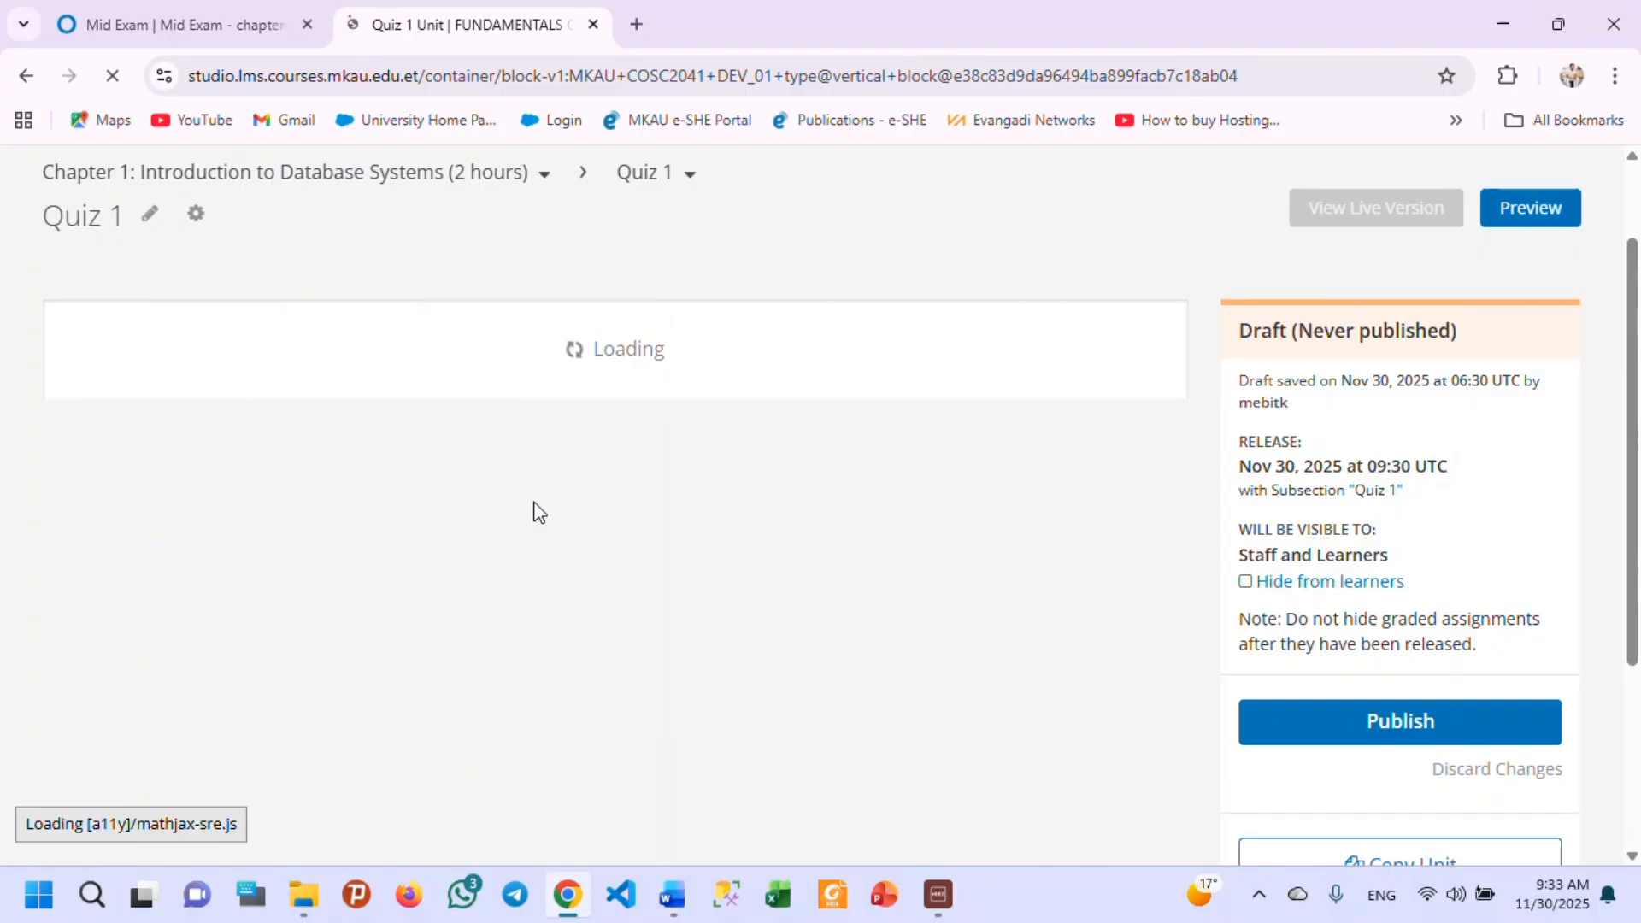
pyautogui.scroll(-10, 637, 538)
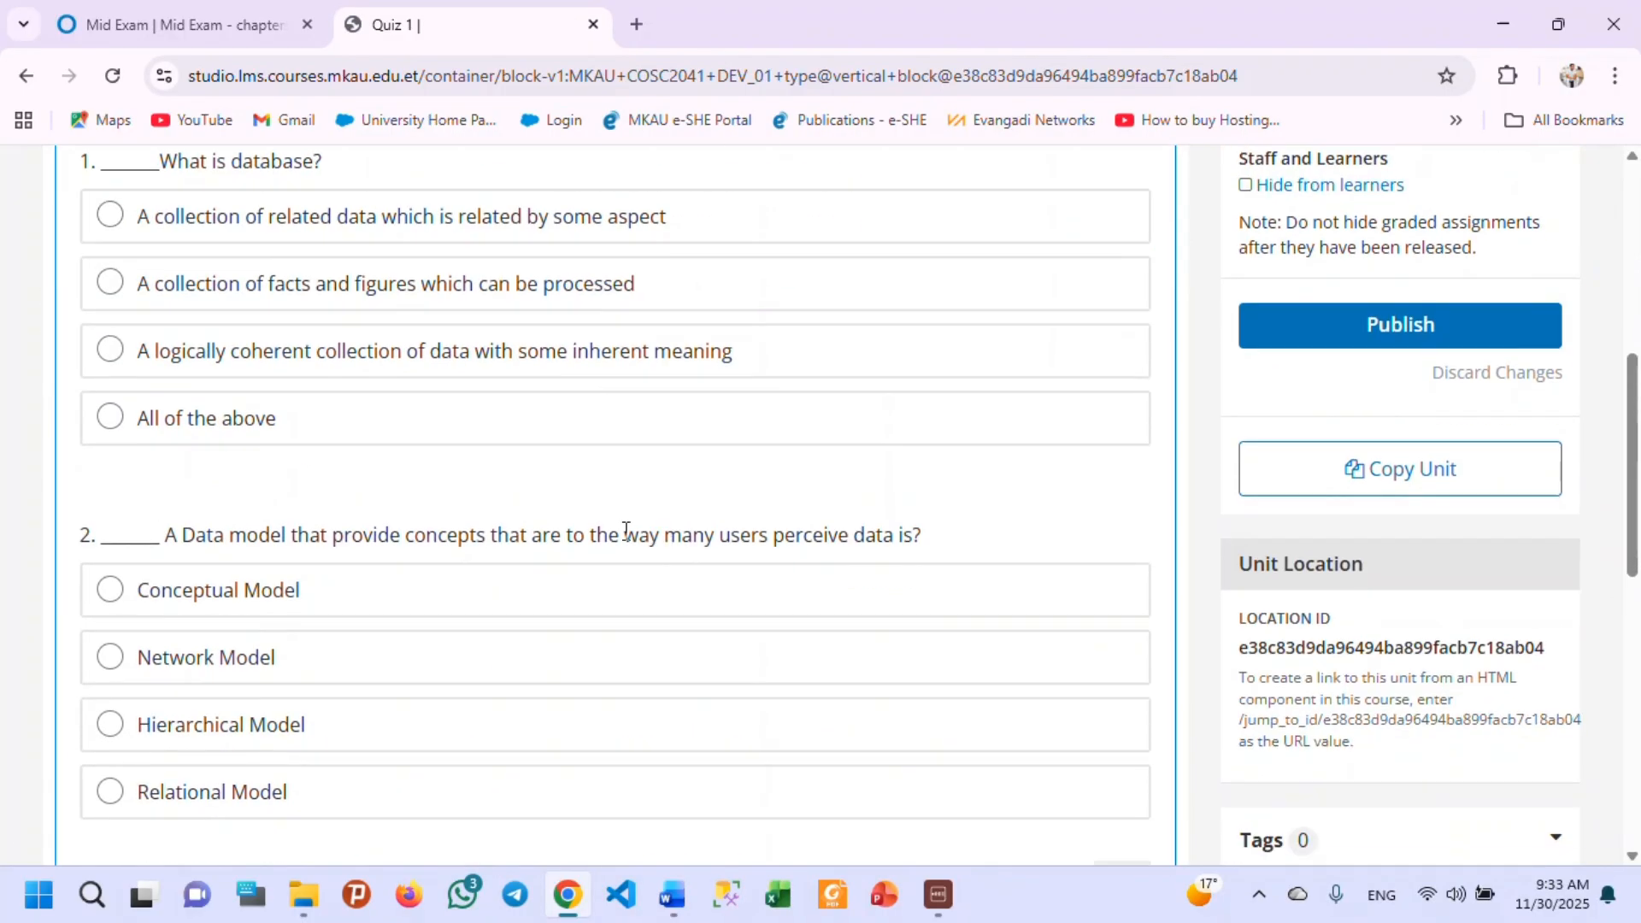
pyautogui.scroll(3, 179, 560)
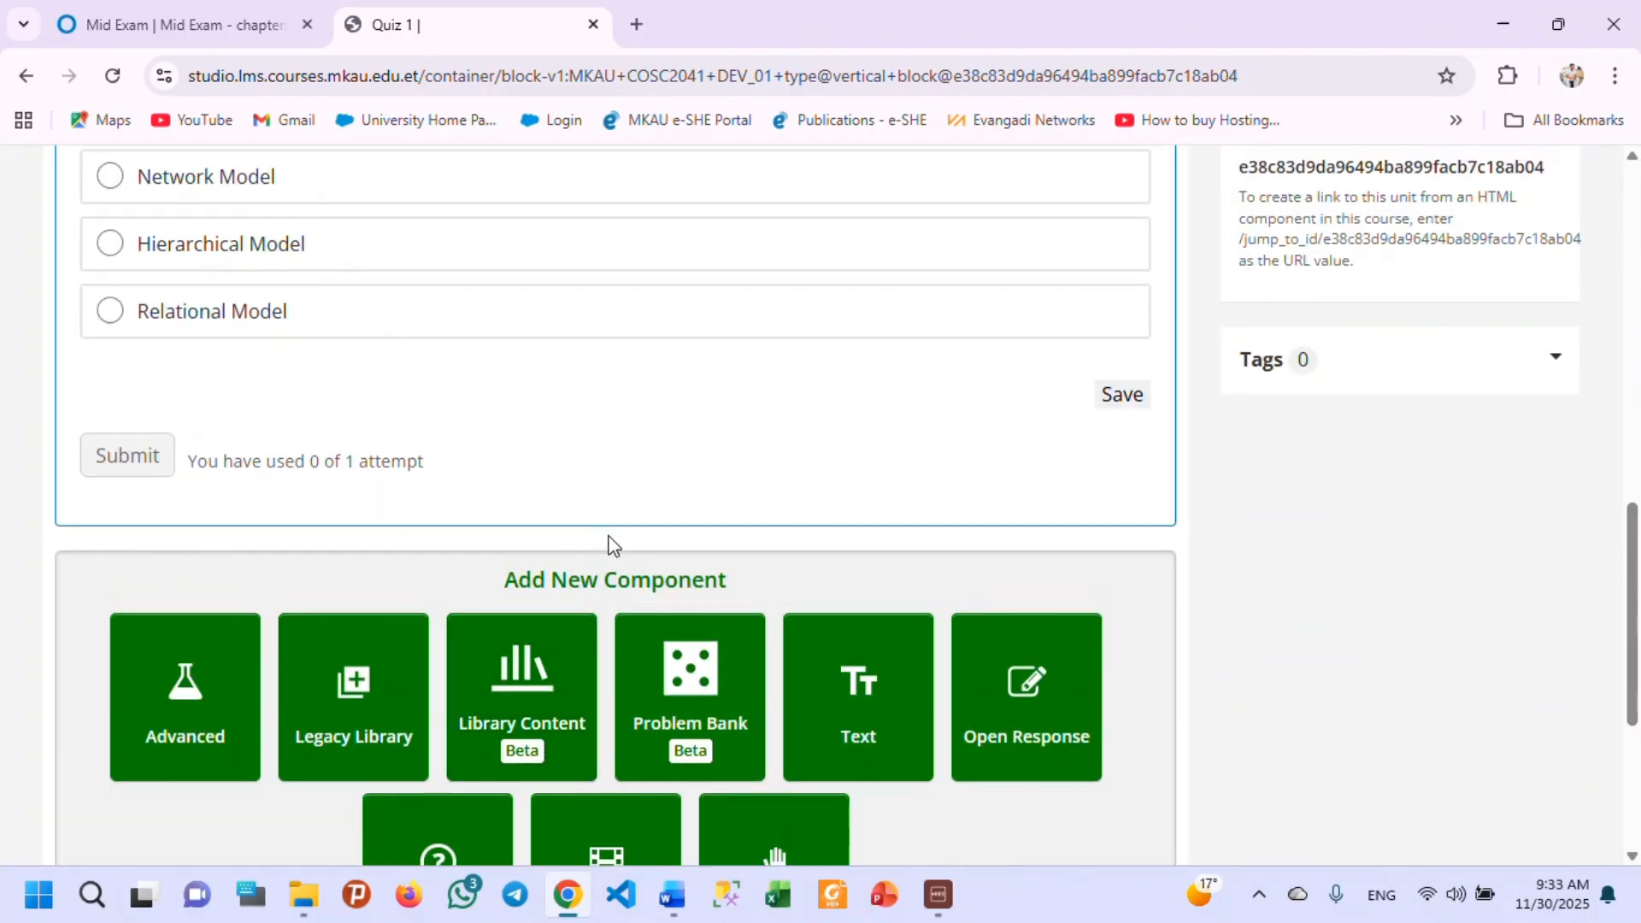
pyautogui.scroll(-3, 774, 508)
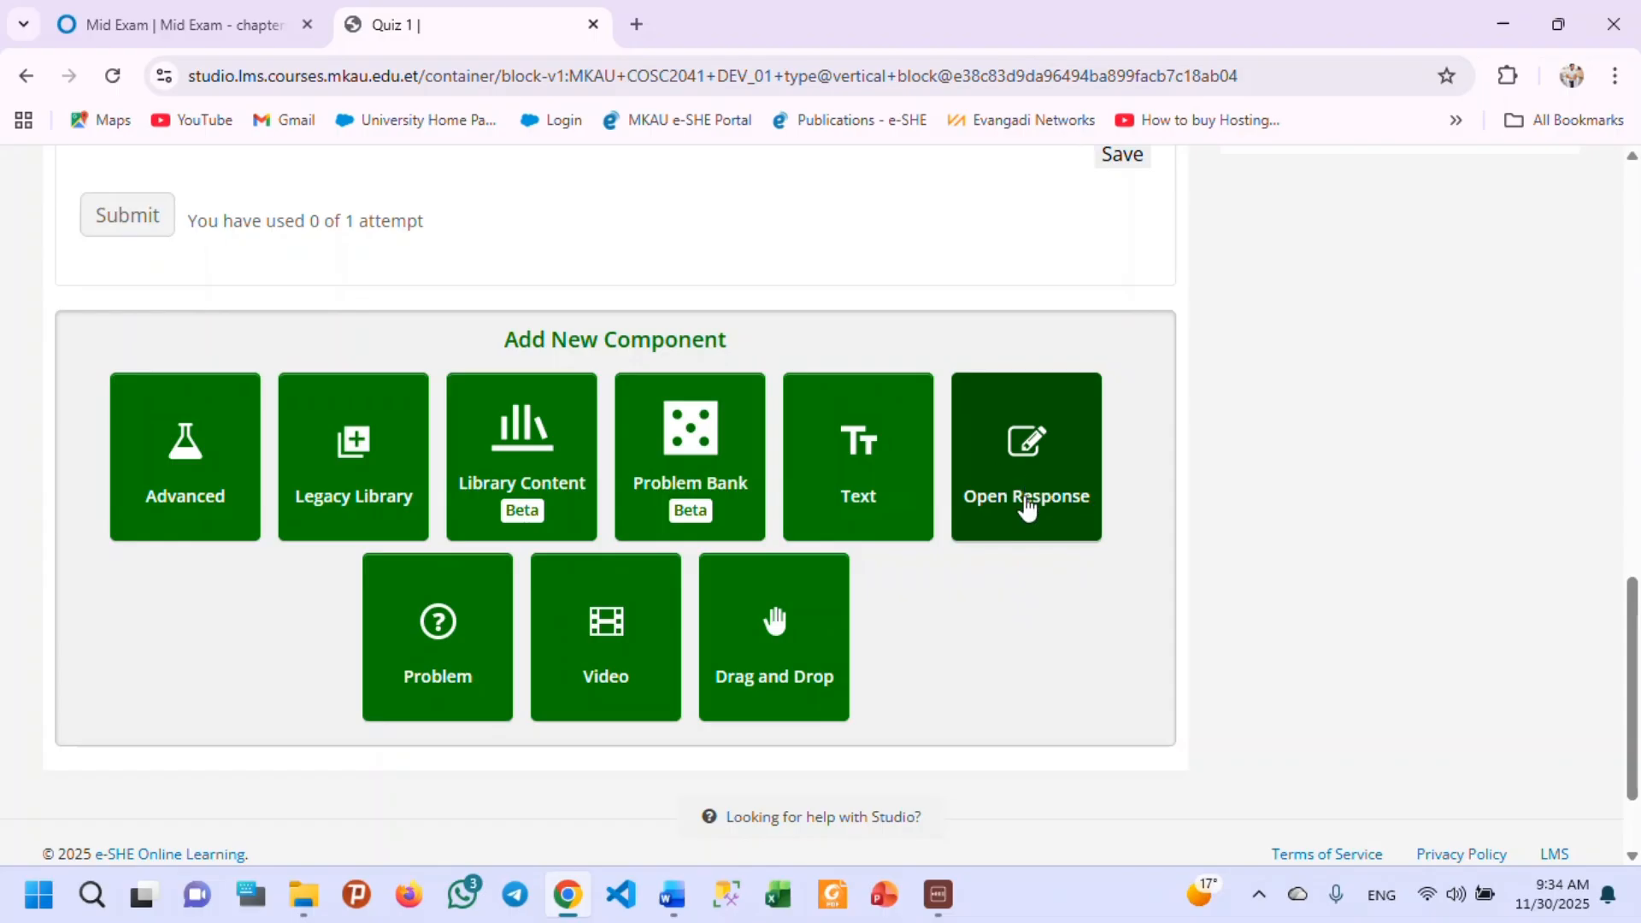
# Add an Open Response component of the Staff Assessment Only type to the Quiz 1 unit and look over its default content.
pyautogui.click(1034, 496)
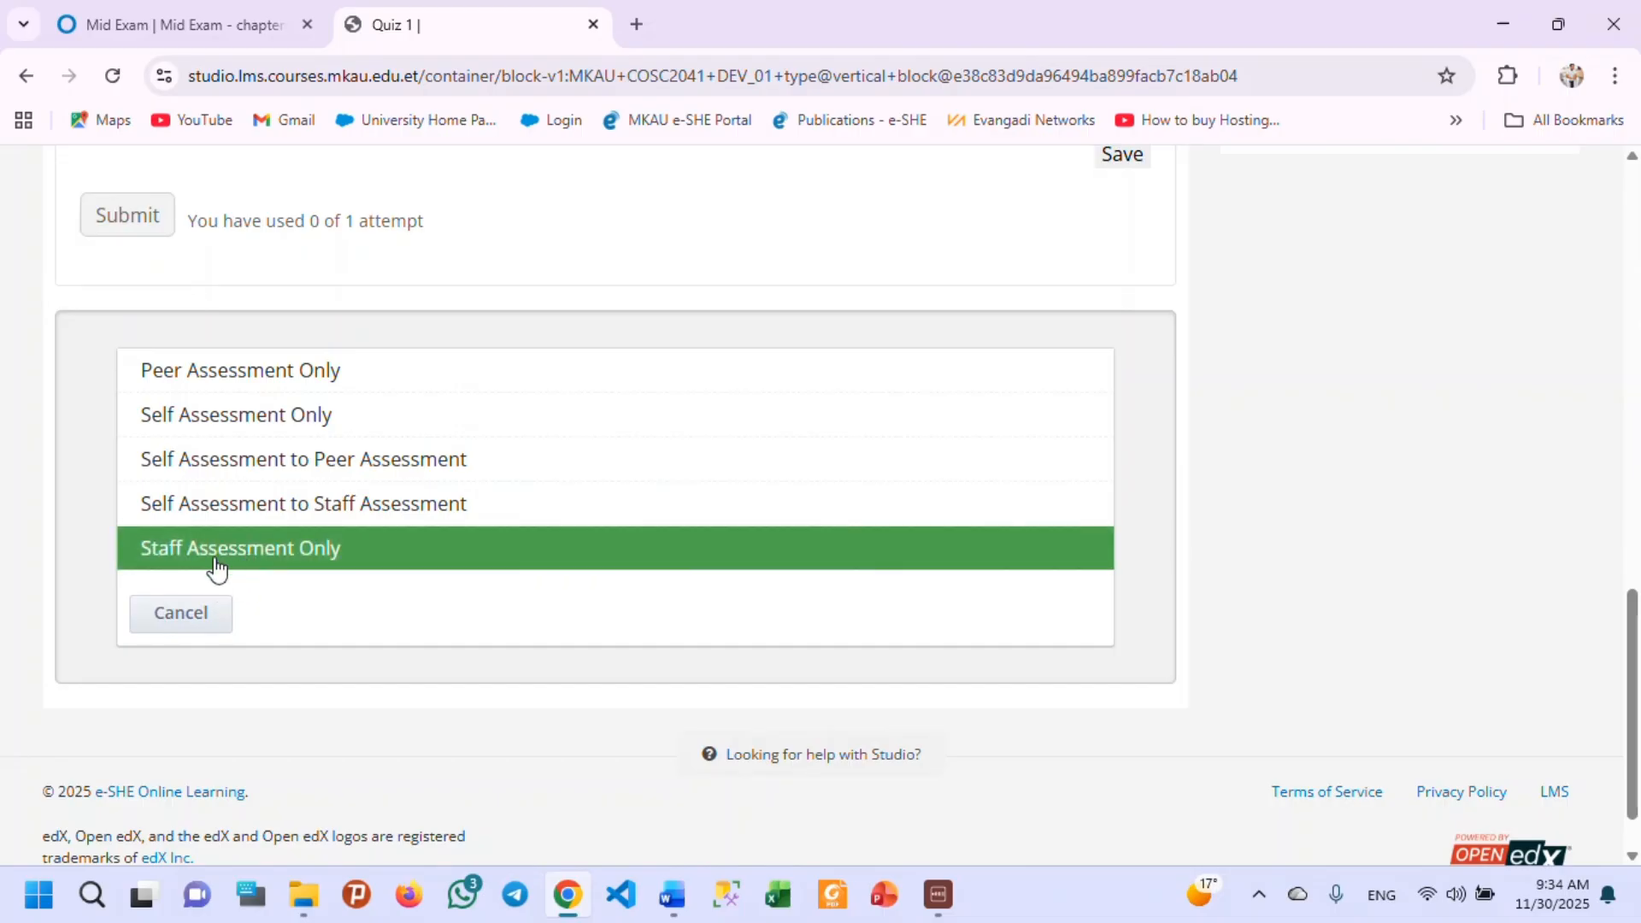
pyautogui.click(318, 564)
pyautogui.rightClick(318, 564)
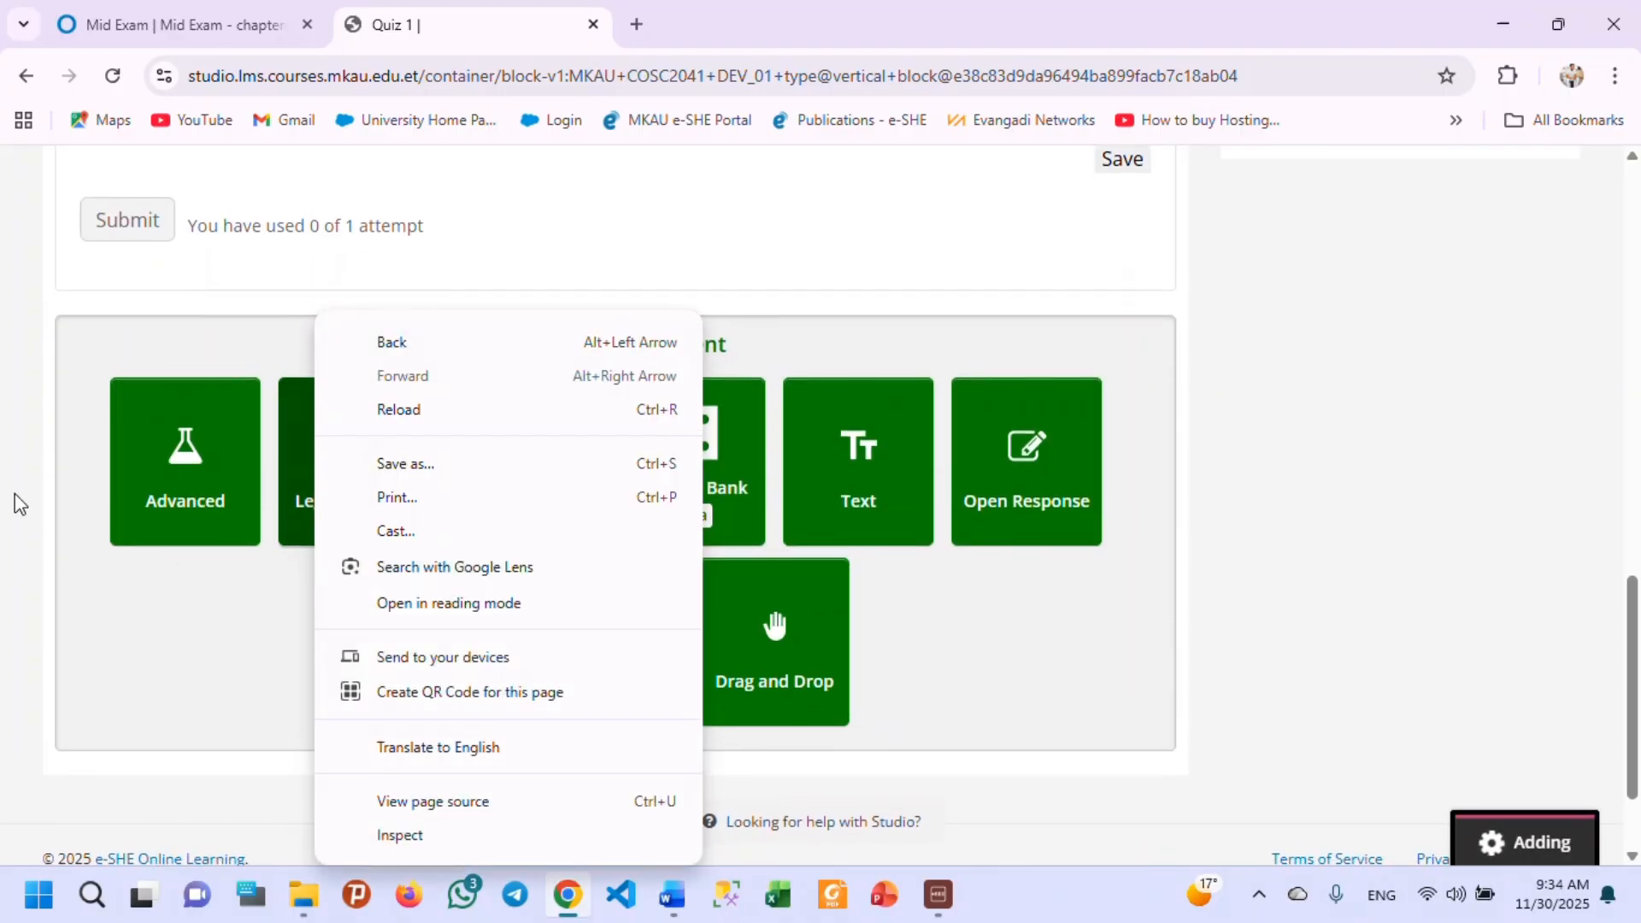
pyautogui.click(1468, 407)
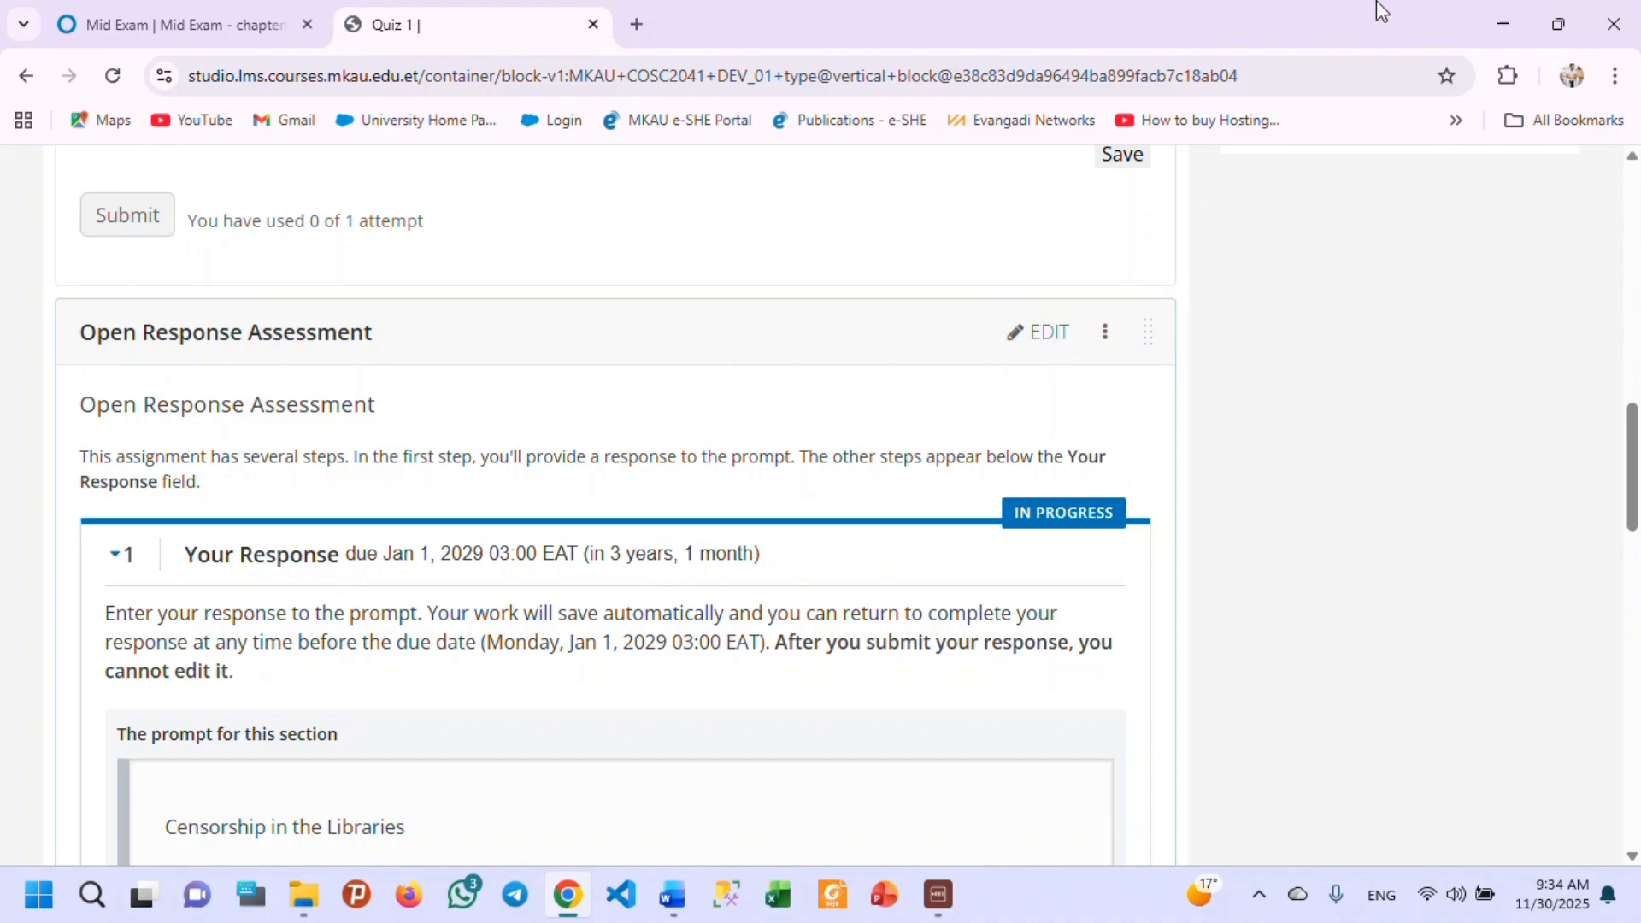
pyautogui.scroll(-10, 511, 521)
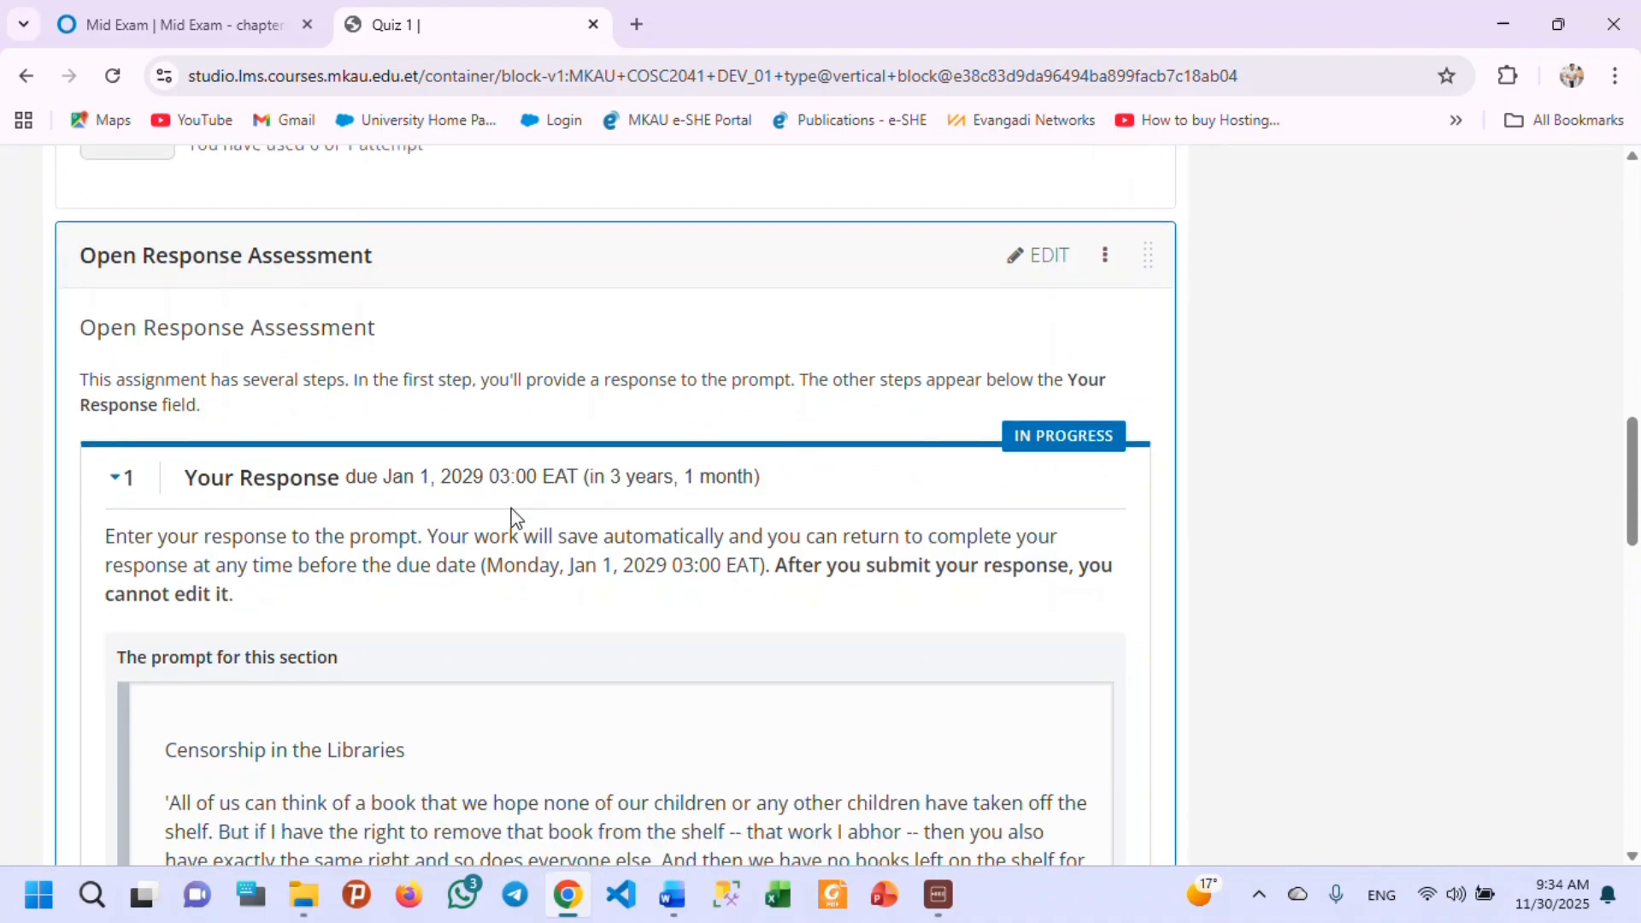
pyautogui.scroll(7, 456, 477)
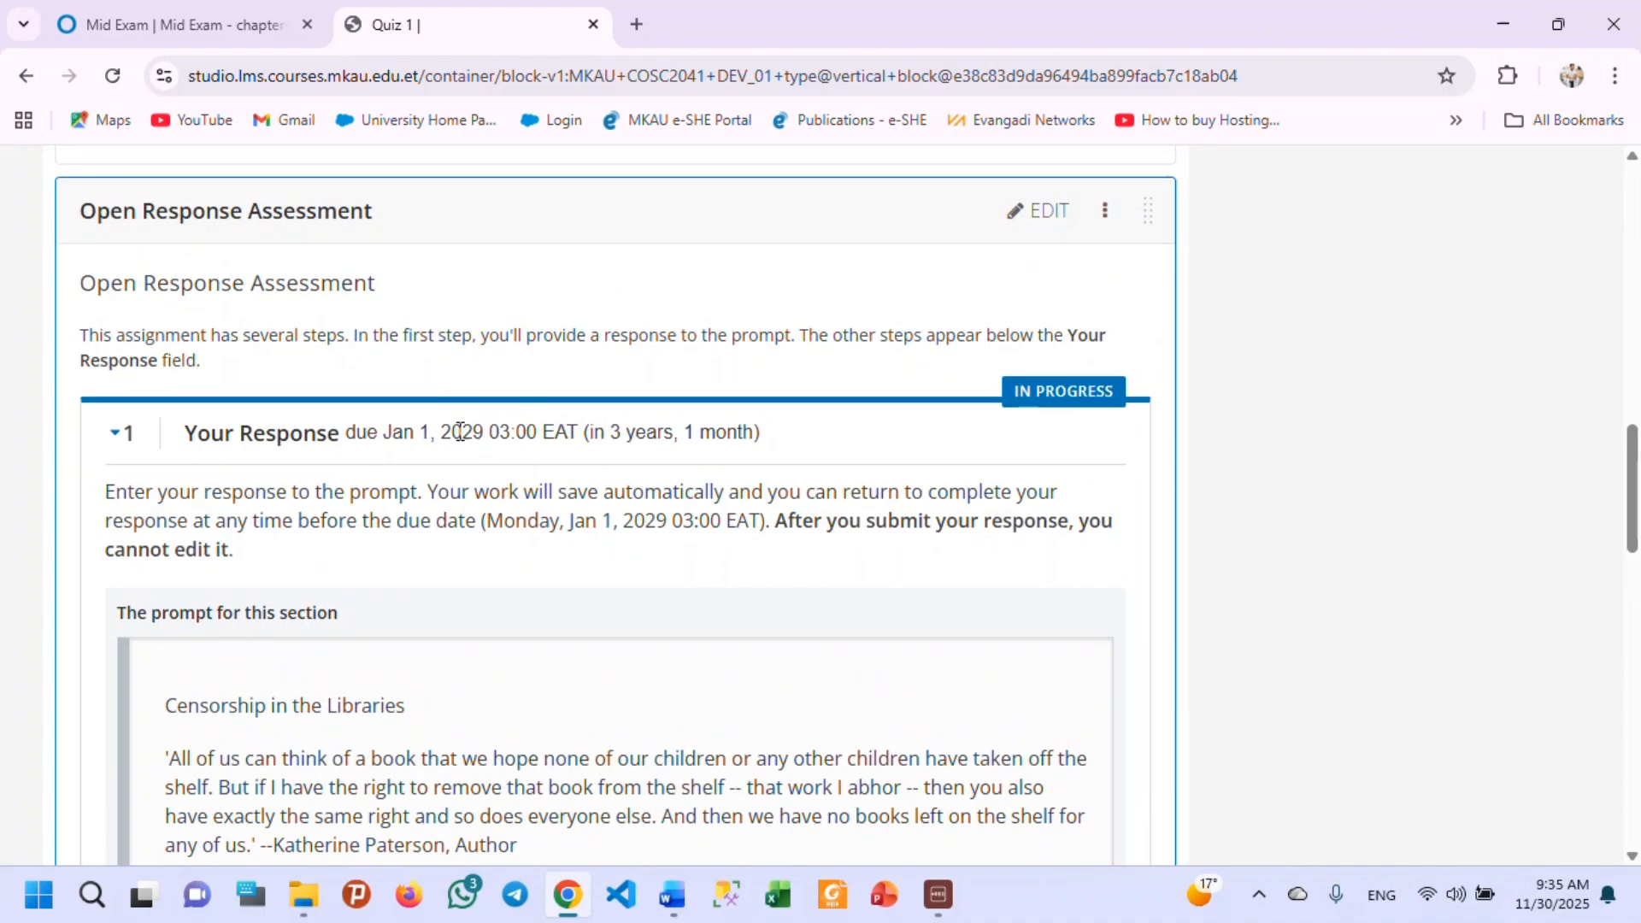
pyautogui.scroll(-6, 457, 462)
pyautogui.scroll(7, 457, 444)
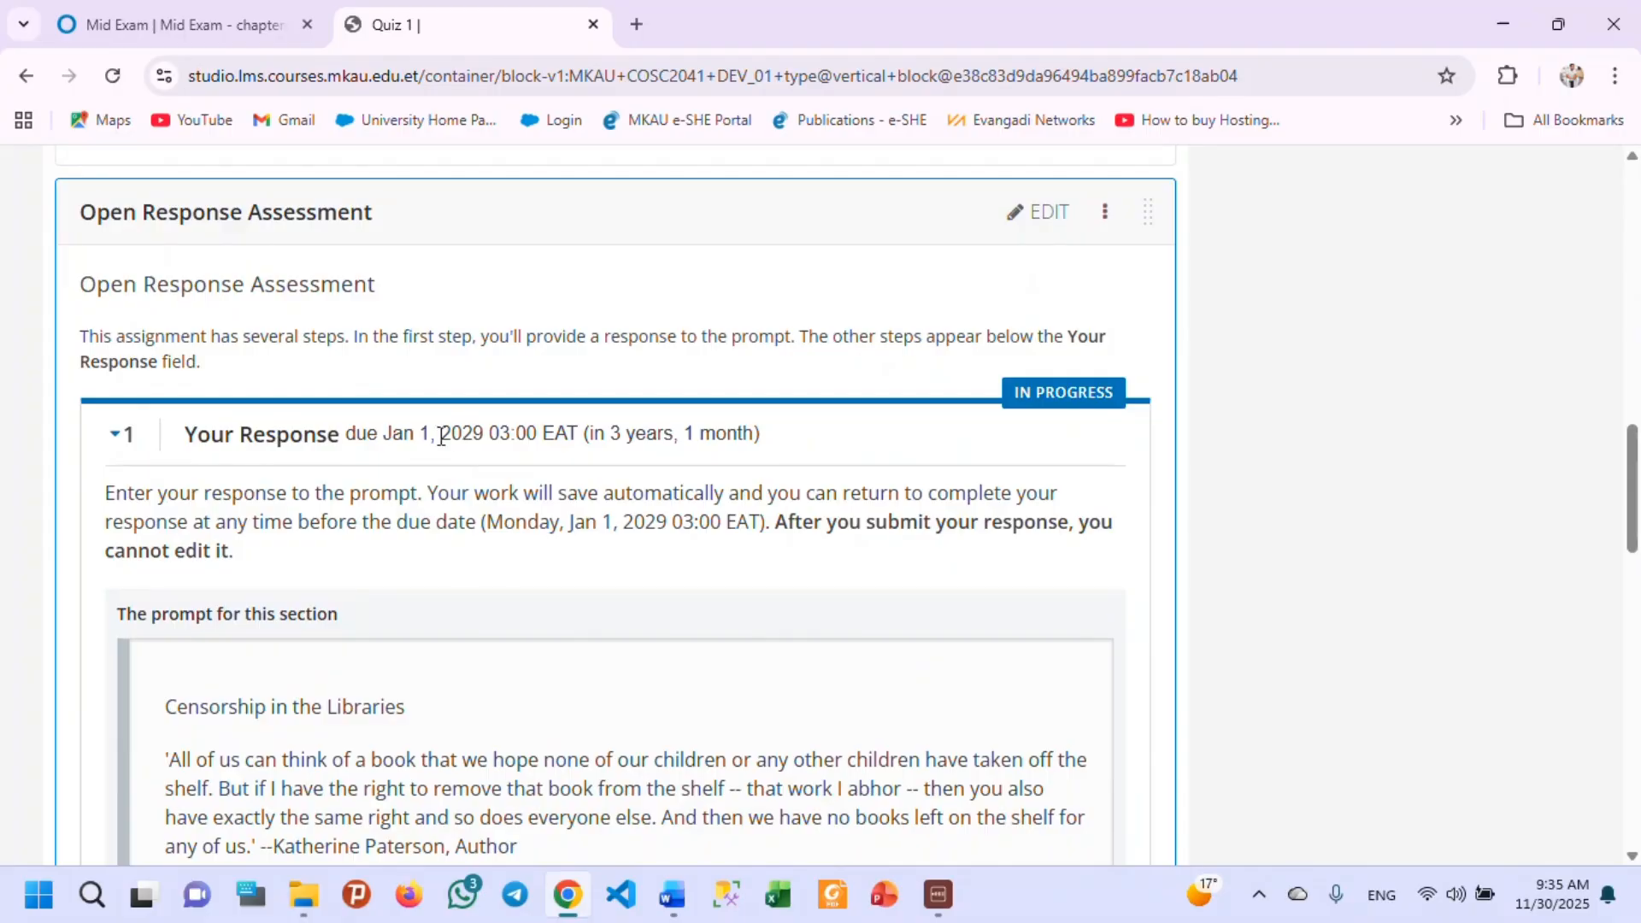
# Replace the Open Response Assessment's sample prompt with the data independence question copied from section III of the DB mid Exam Word document.
pyautogui.click(1028, 216)
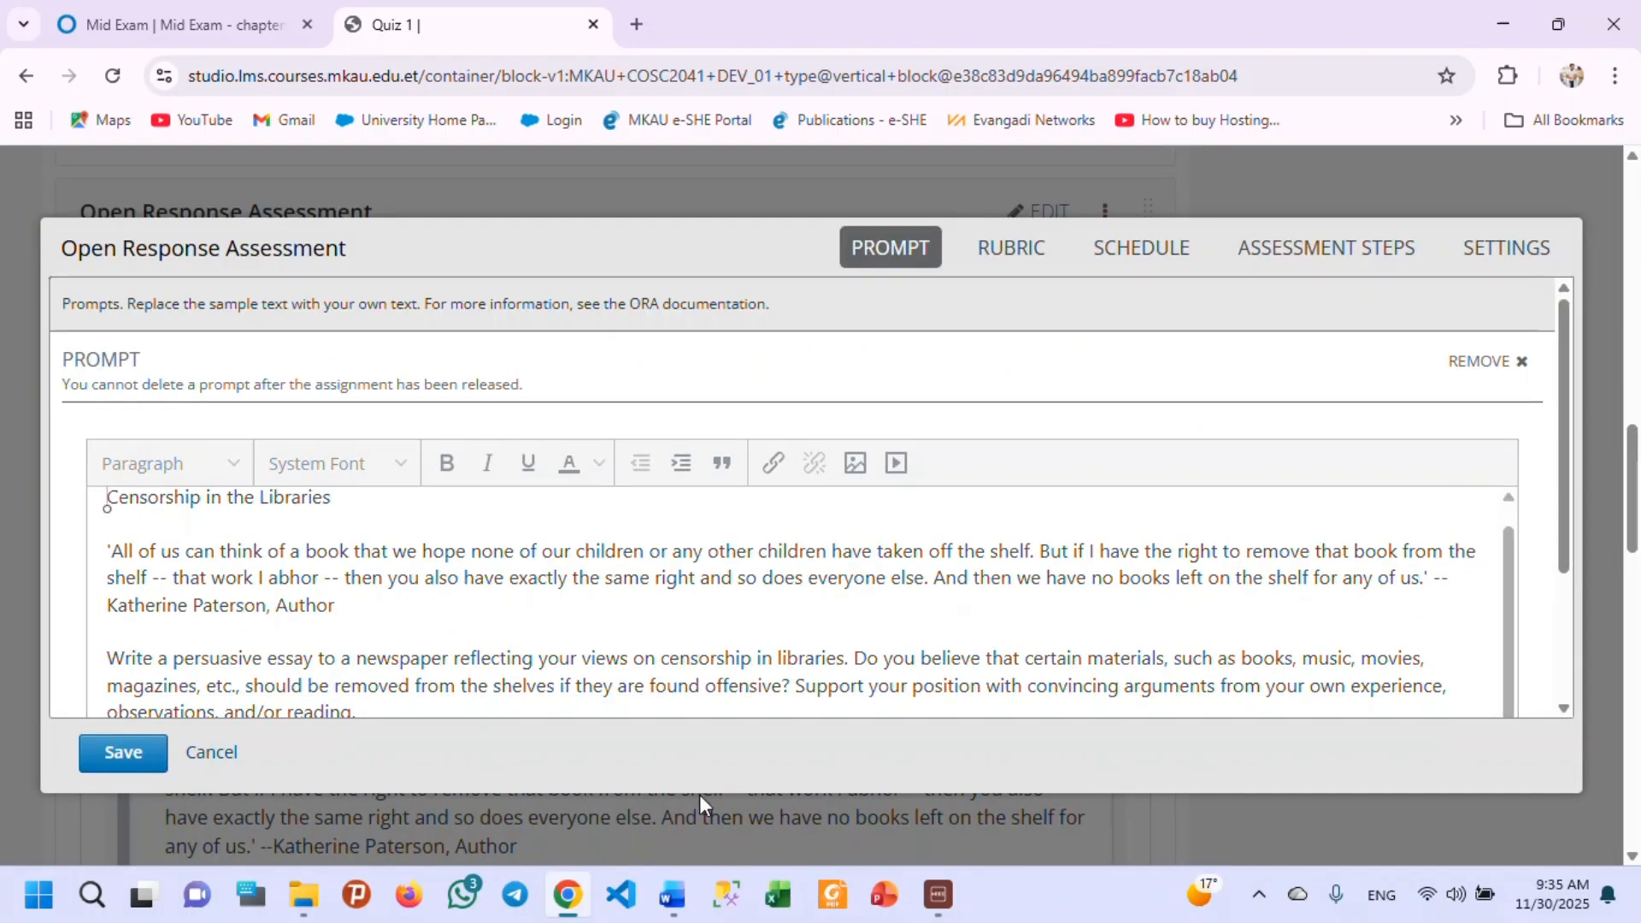
pyautogui.click(671, 898)
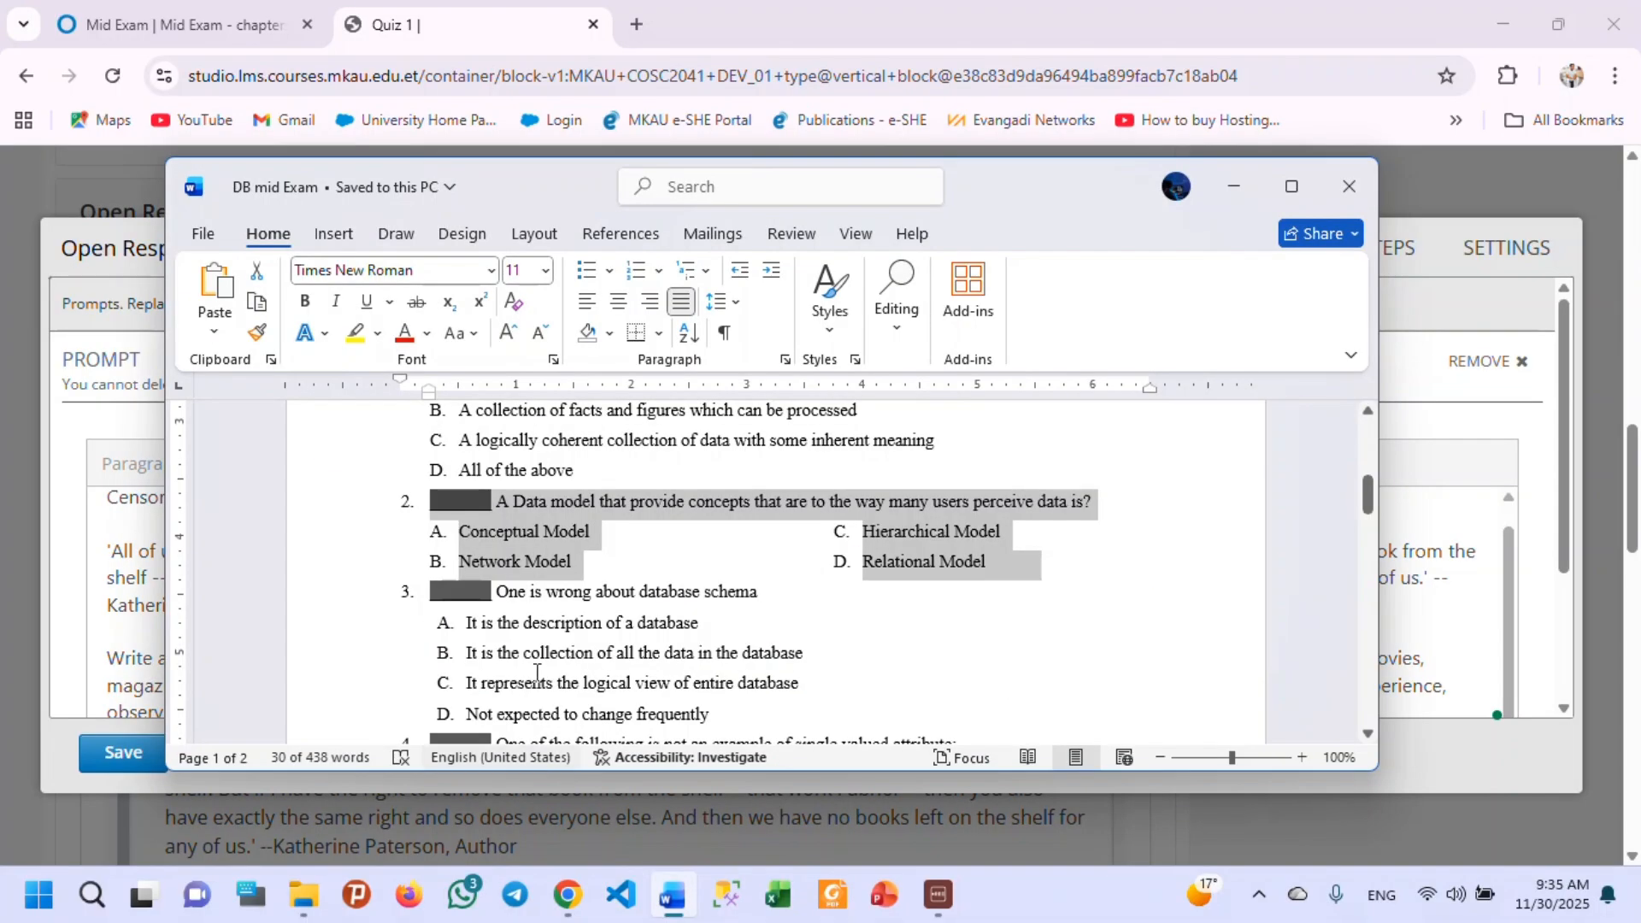
pyautogui.scroll(-10, 684, 598)
pyautogui.scroll(-8, 676, 614)
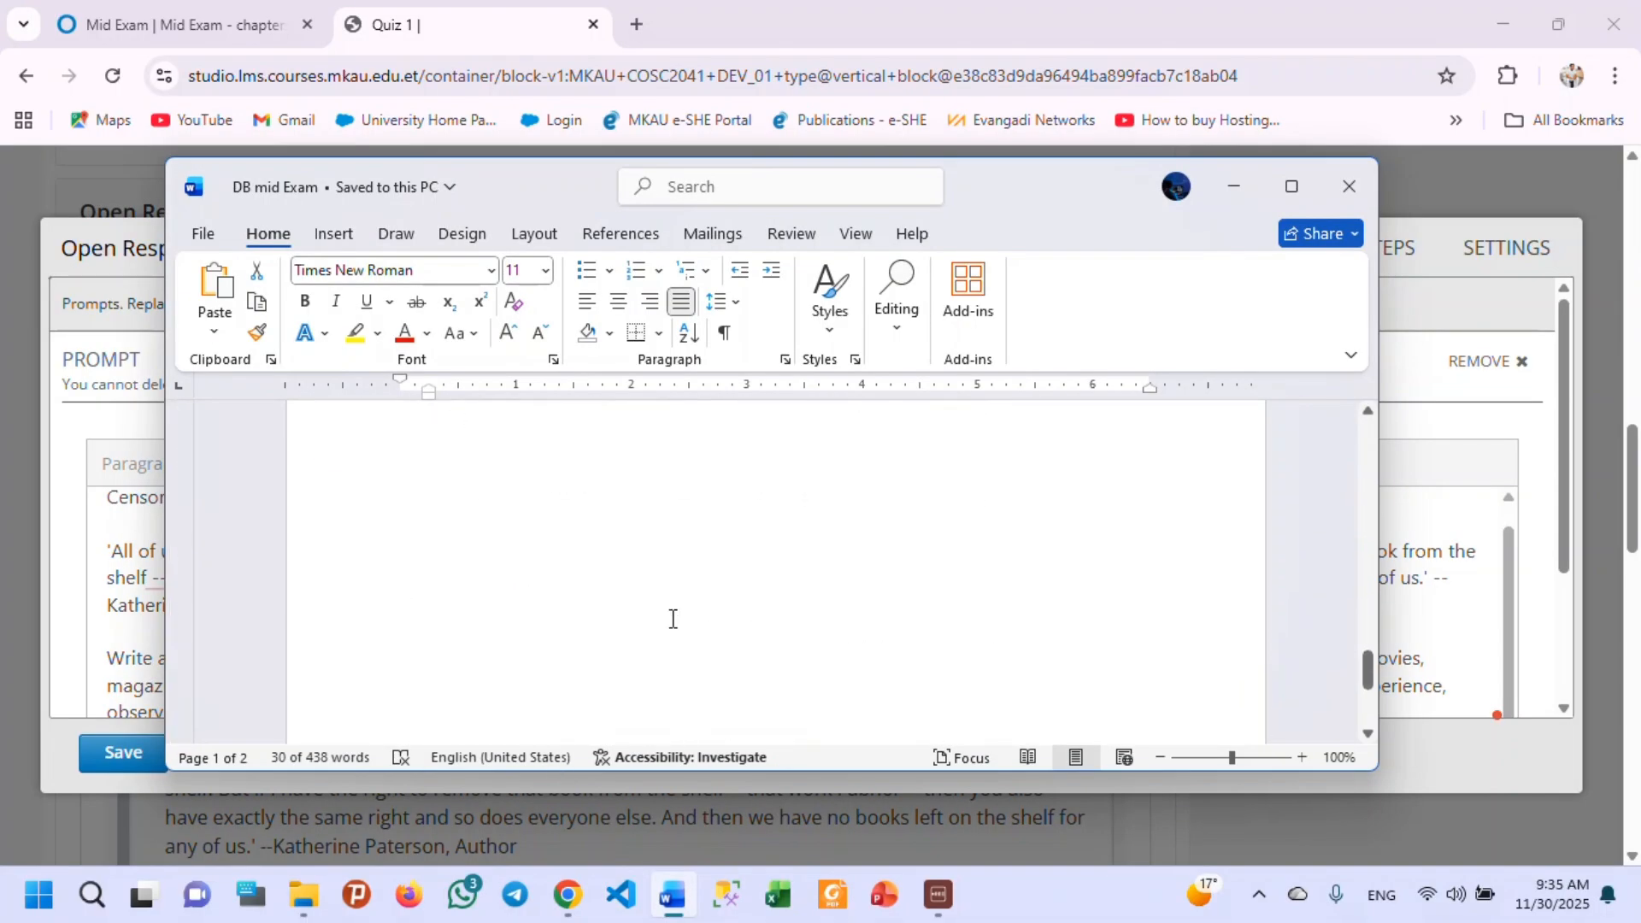
pyautogui.scroll(4, 678, 579)
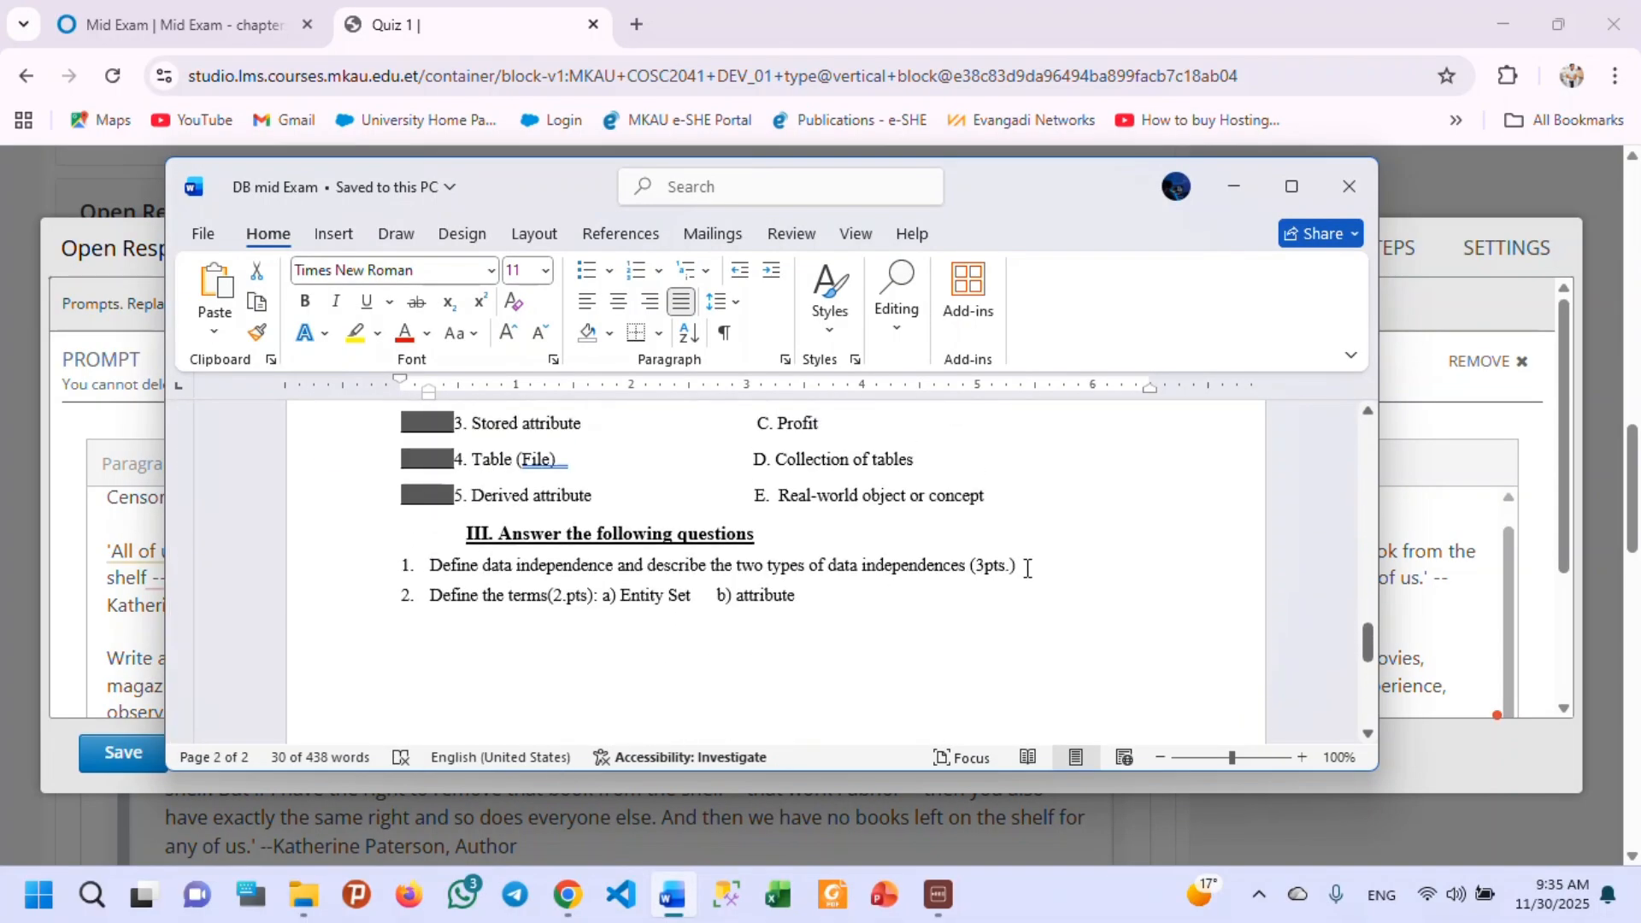
pyautogui.moveTo(1026, 566); pyautogui.dragTo(430, 568)
pyautogui.hotkey('ctrl', 'c')
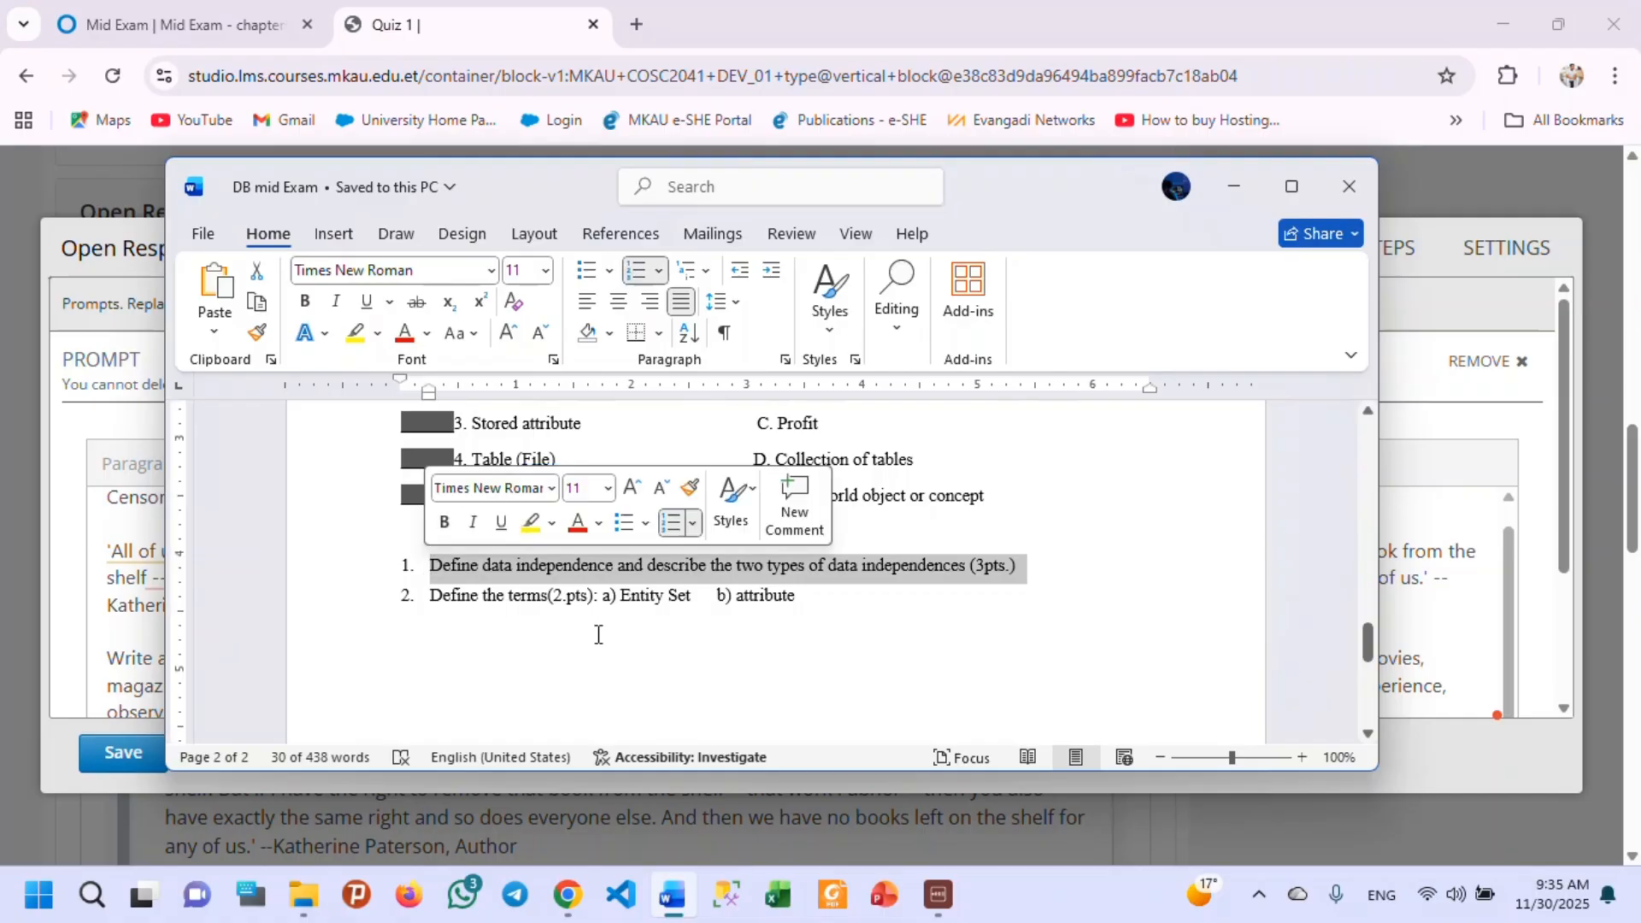
pyautogui.click(1233, 187)
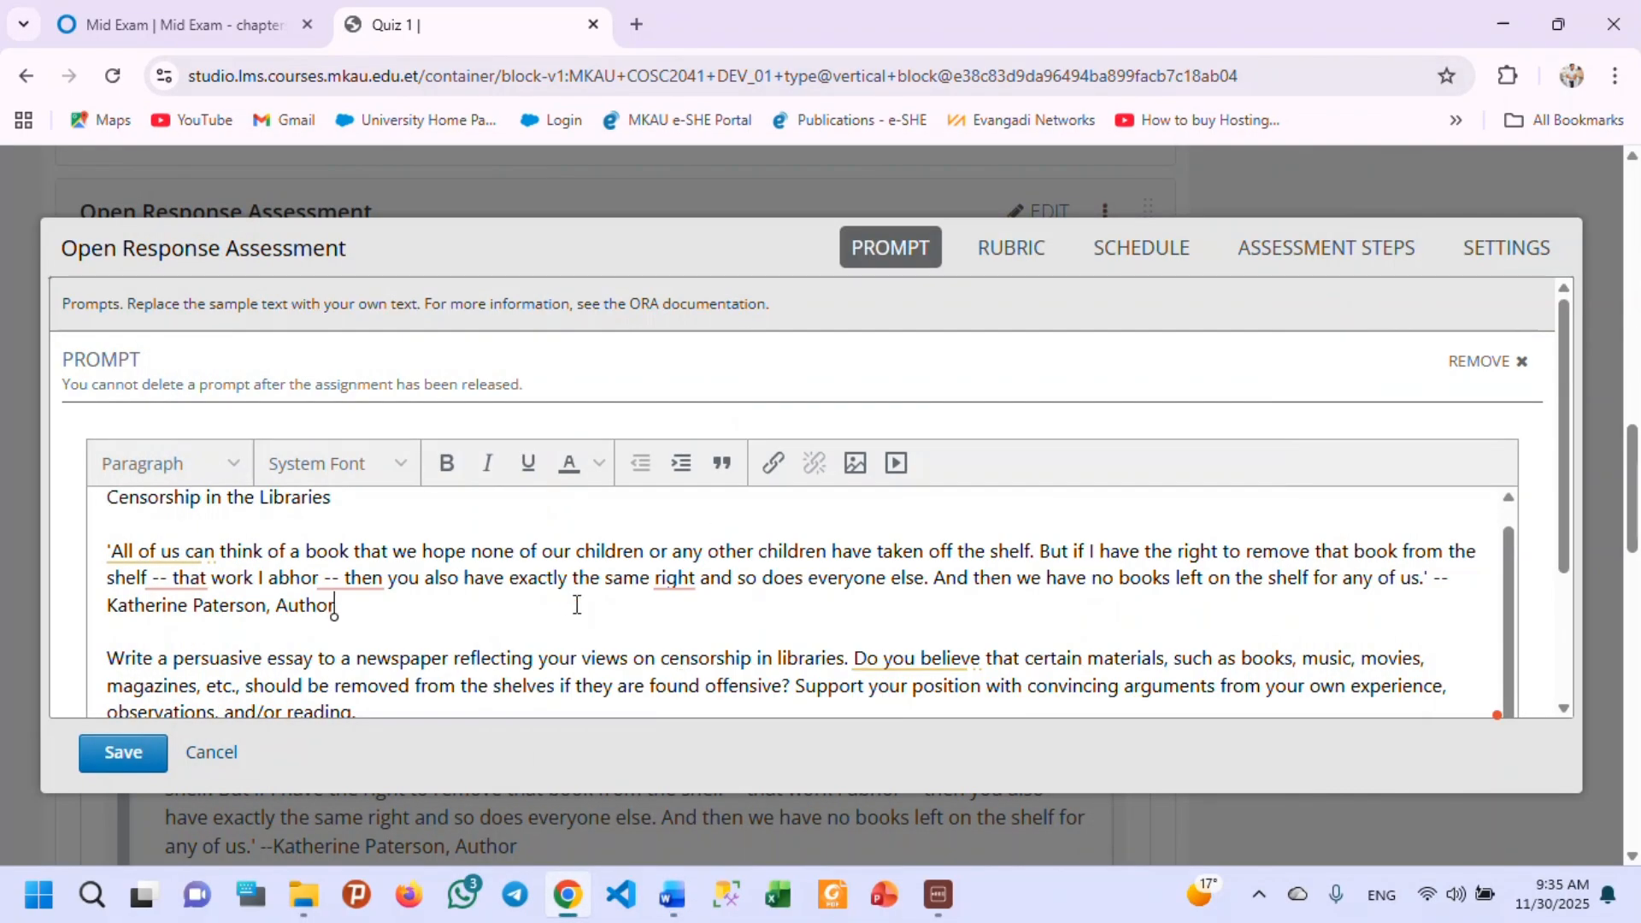
pyautogui.hotkey('ctrl', 'a')
pyautogui.hotkey('ctrl', 'v')
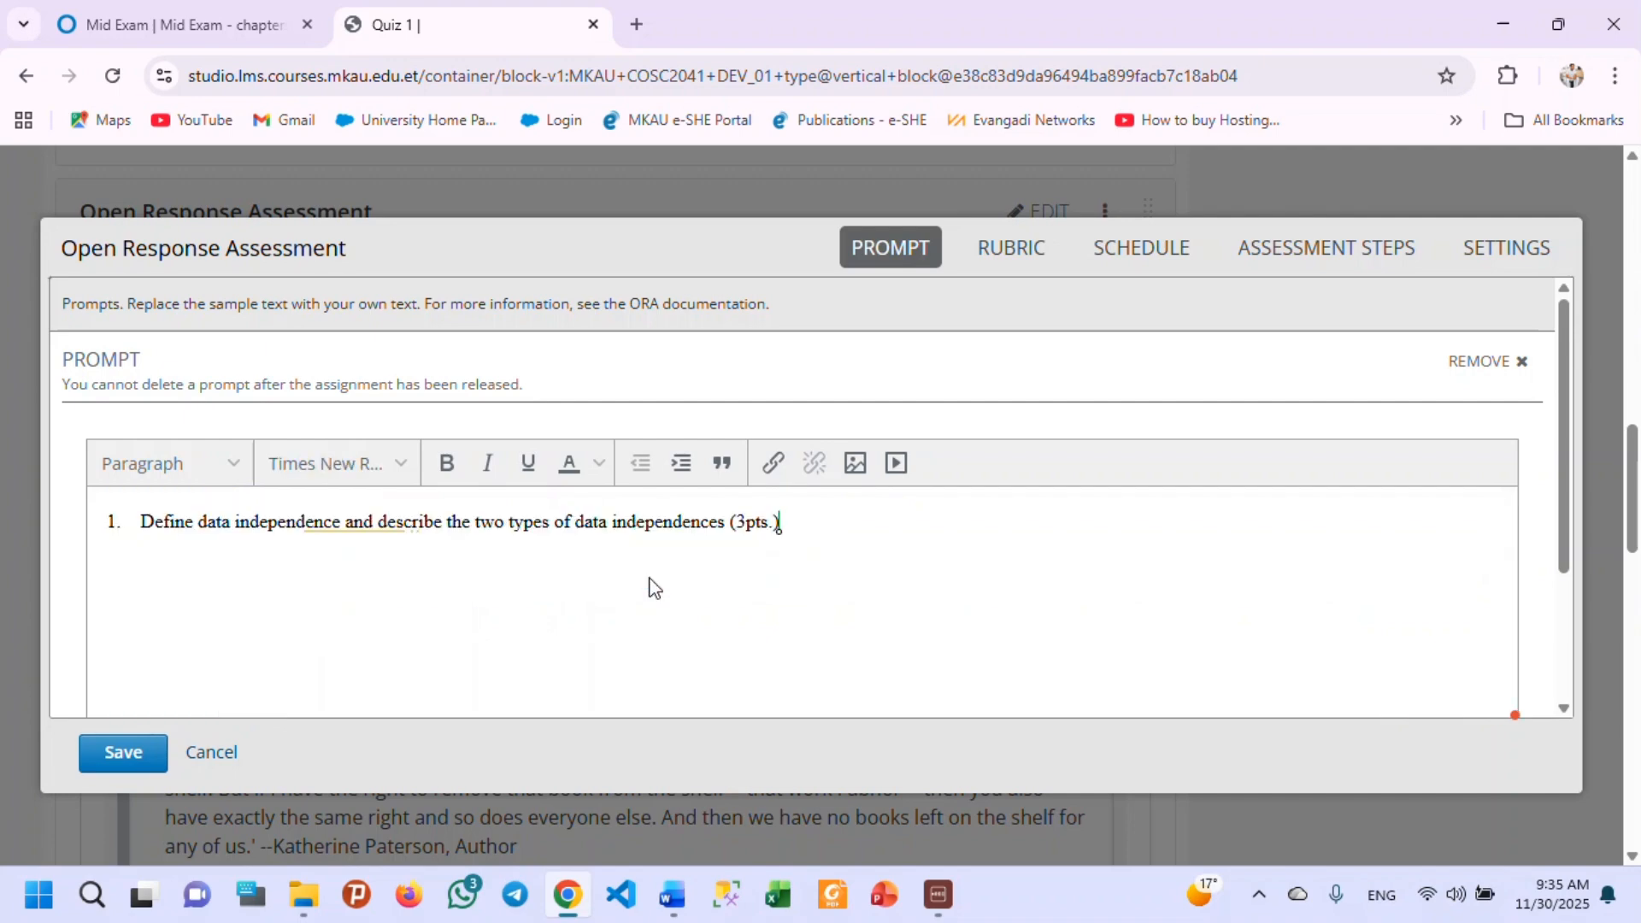
# Remove the points note from the data independence prompt and correct its last word to "independence.".
pyautogui.press('BackSpace')
pyautogui.press('BackSpace')
pyautogui.press('BackSpace')
pyautogui.press('BackSpace')
pyautogui.press('BackSpace')
pyautogui.press('BackSpace')
pyautogui.press('BackSpace')
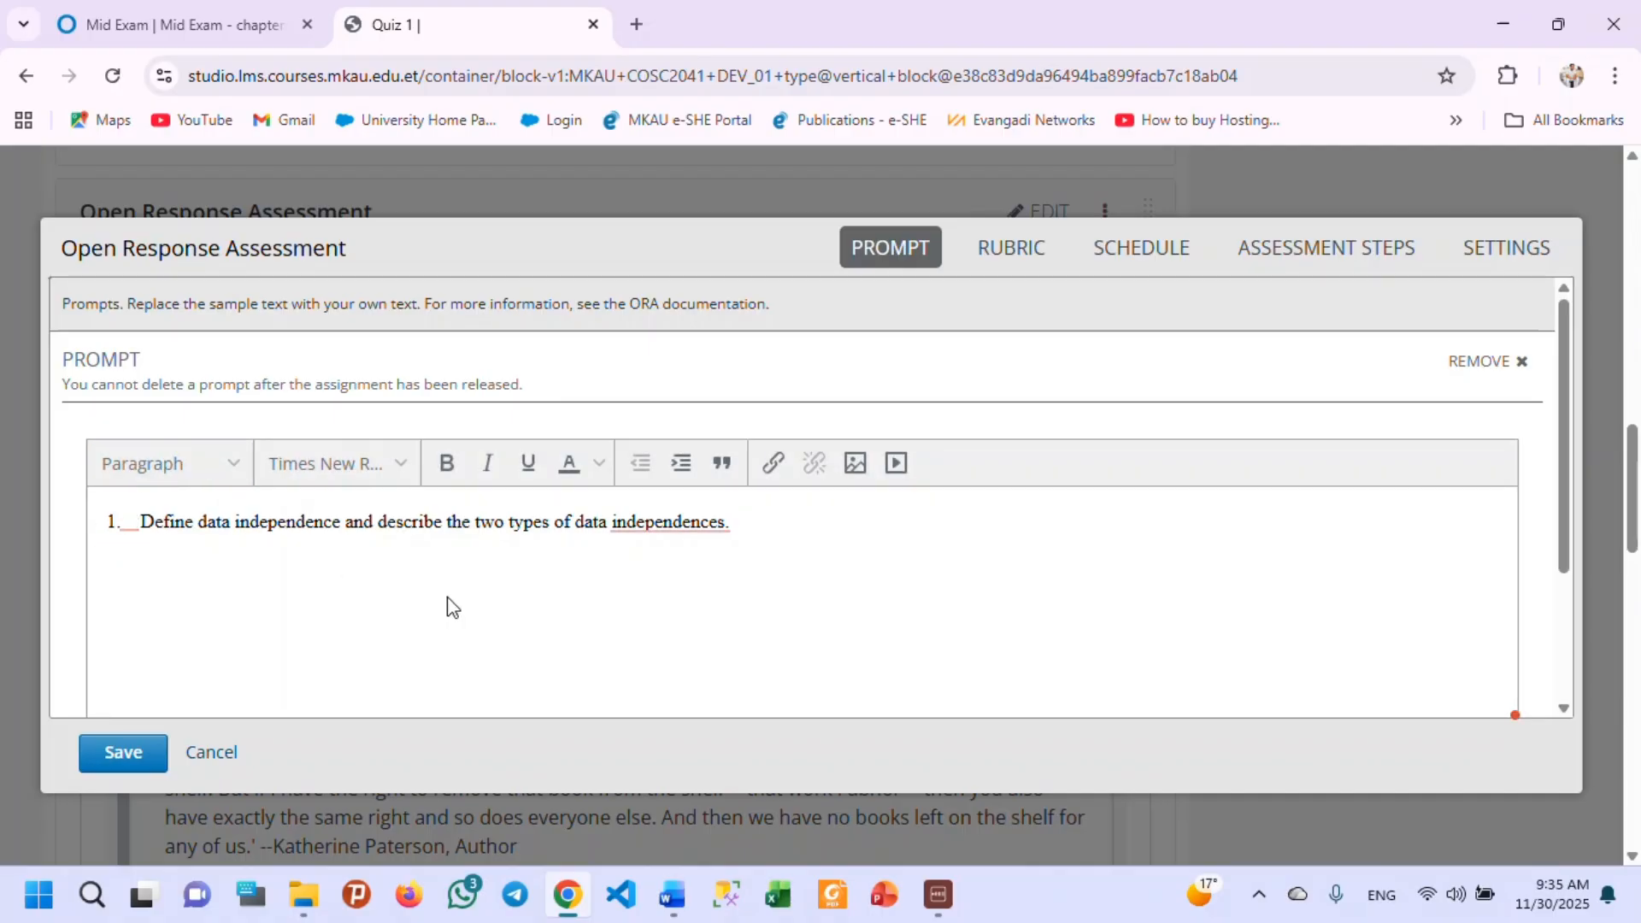
pyautogui.moveTo(649, 519)
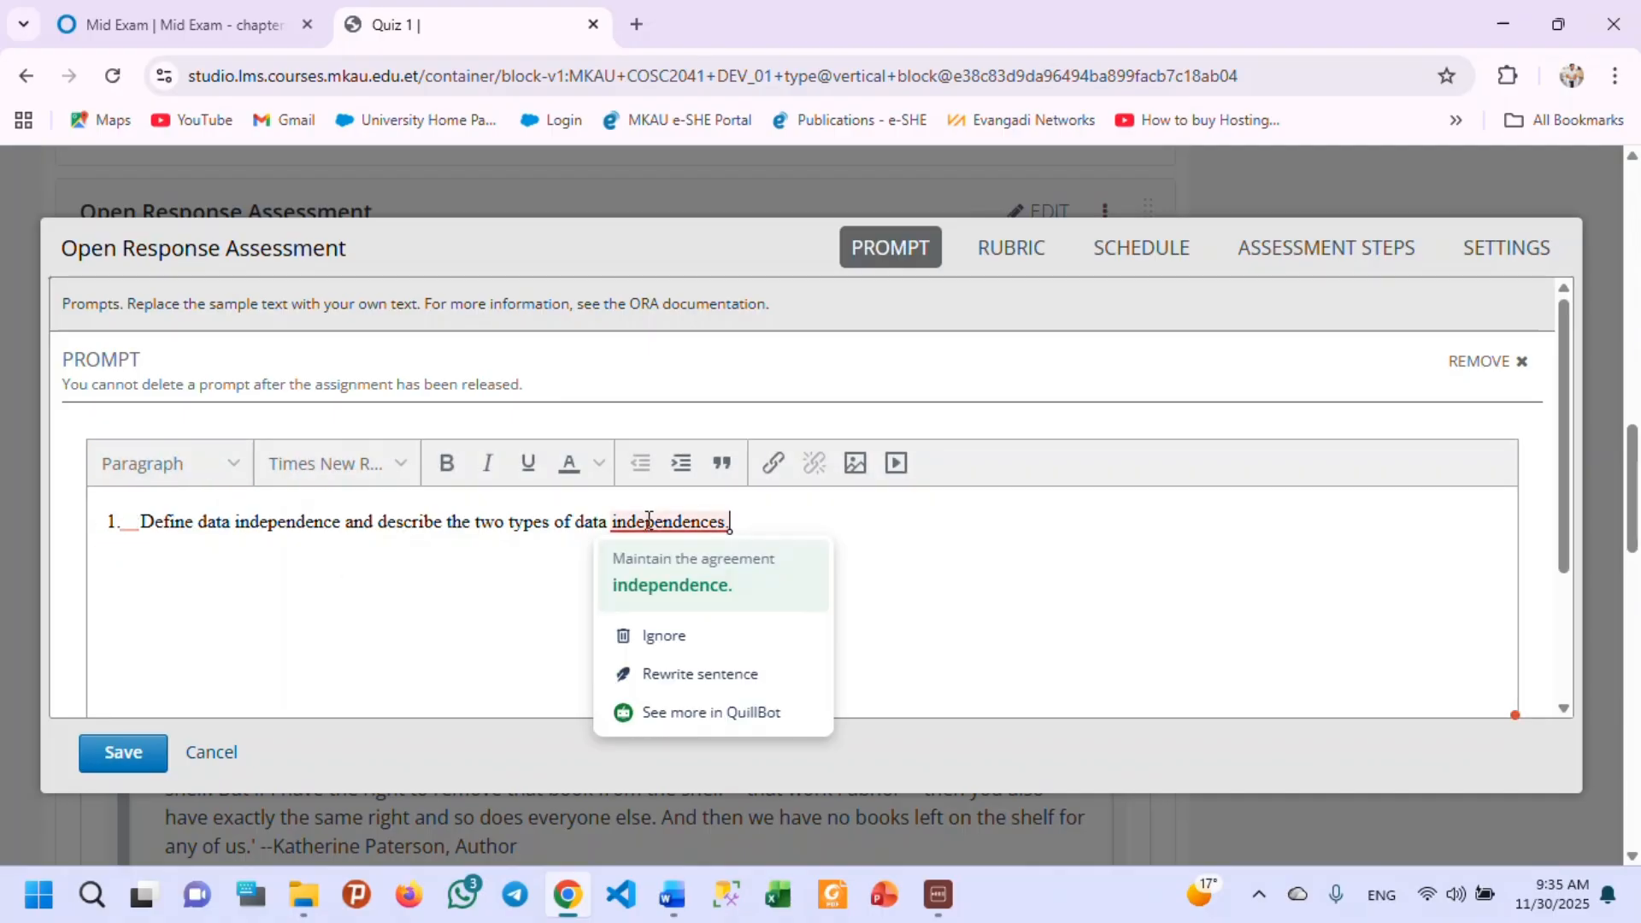
pyautogui.click(665, 590)
pyautogui.scroll(-6, 660, 587)
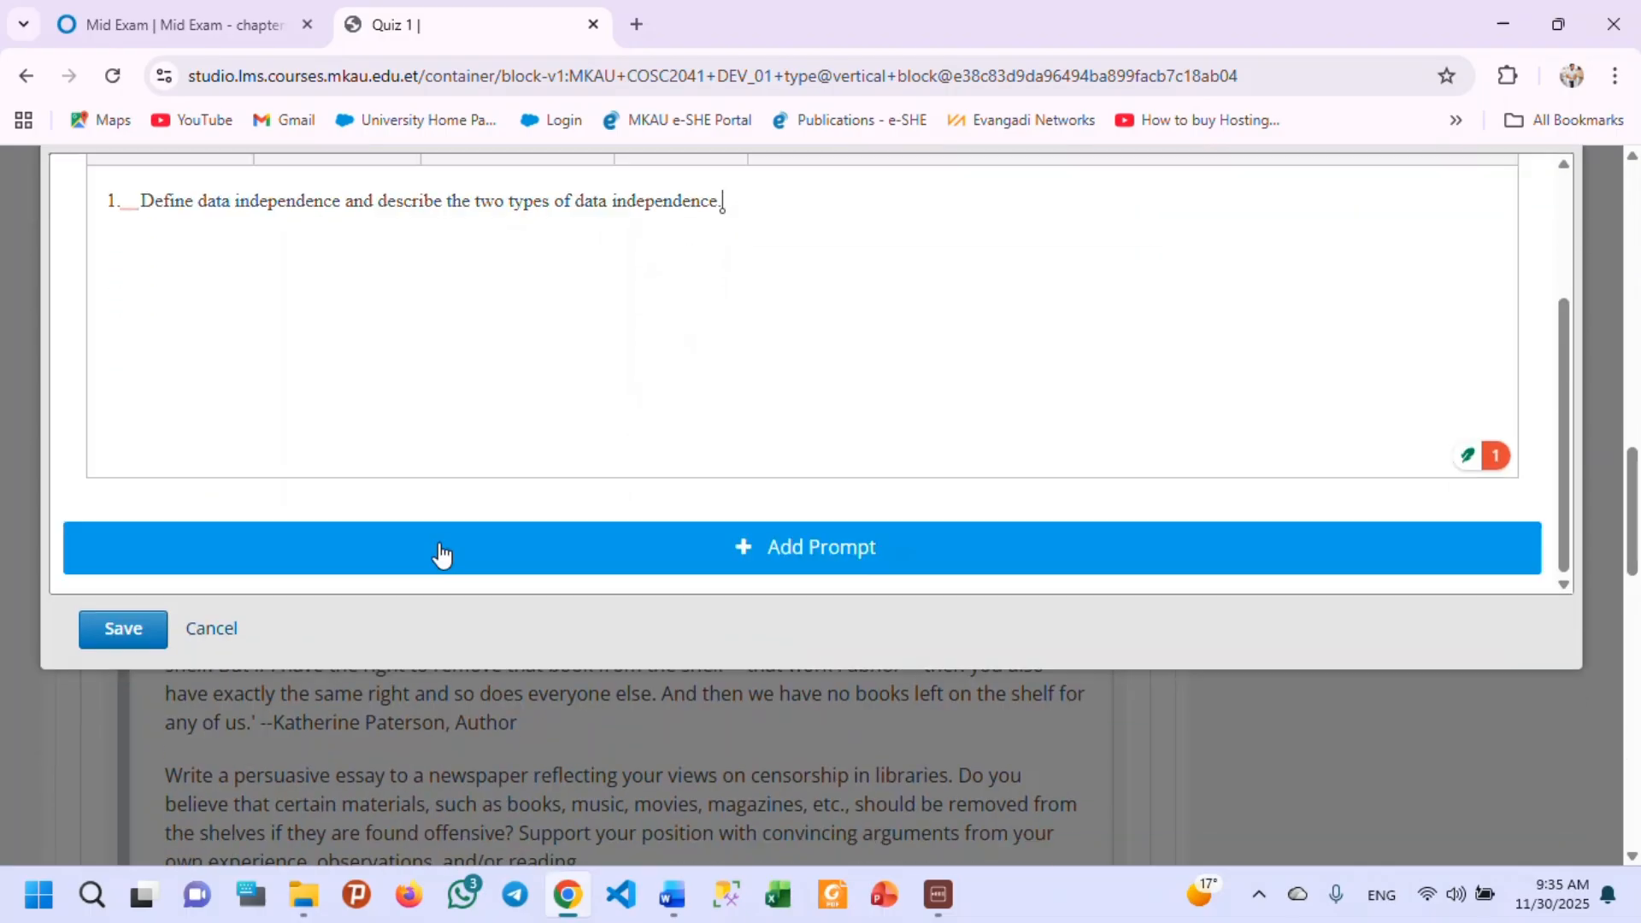
pyautogui.scroll(3, 555, 564)
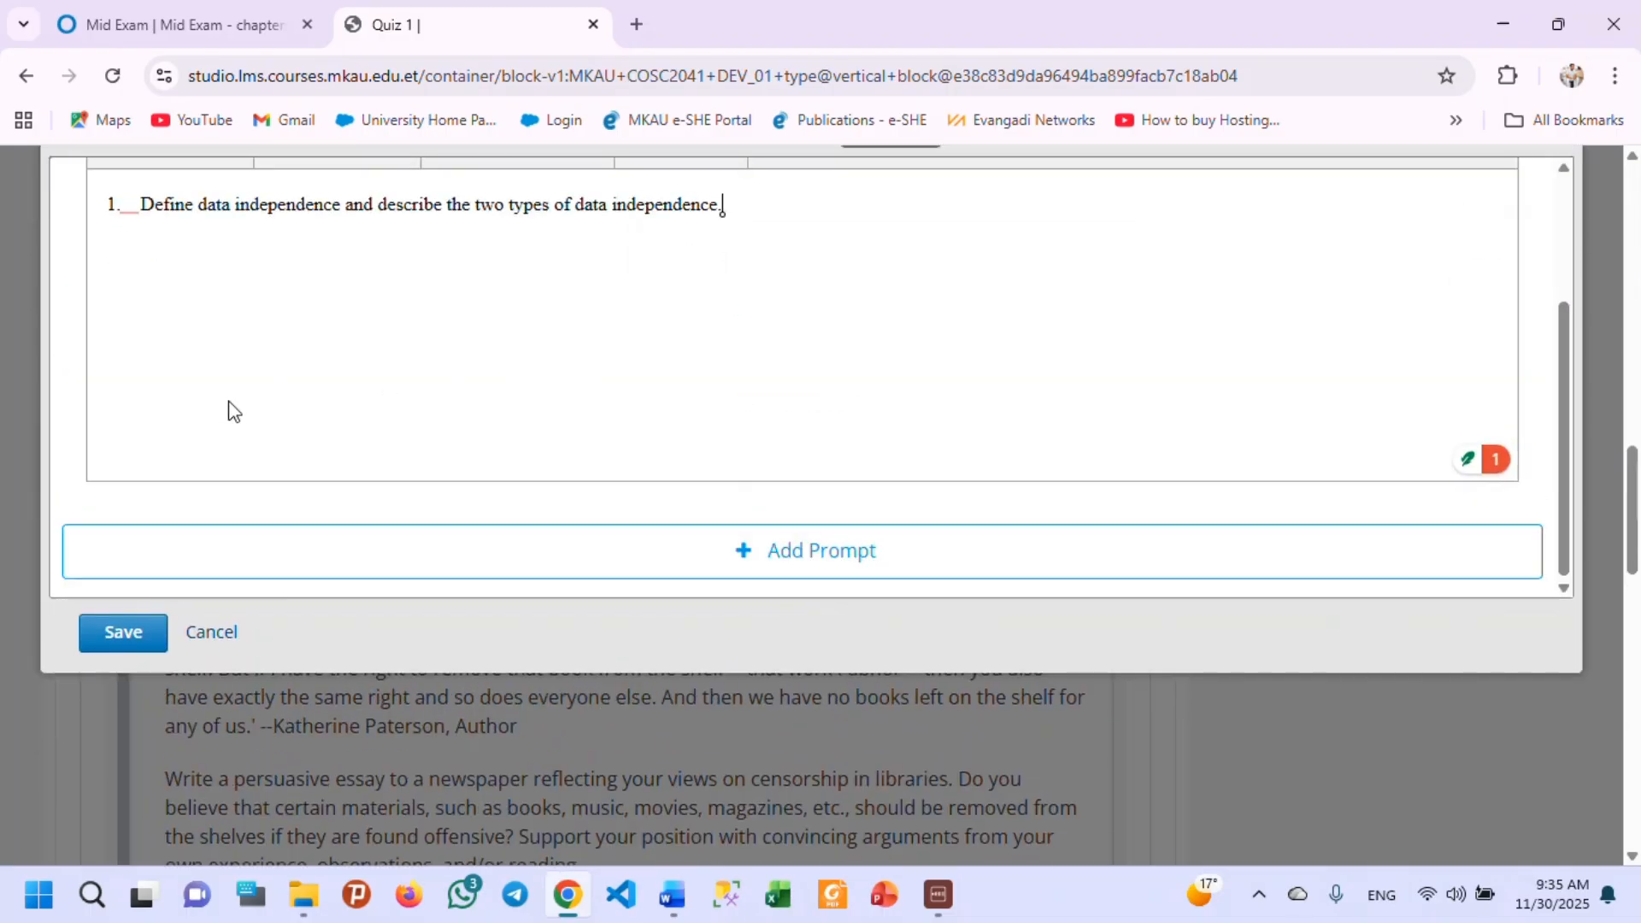
# Add a second prompt holding the "Define the terms" question copied from the DB mid Exam Word document, and number it 2.
pyautogui.click(720, 556)
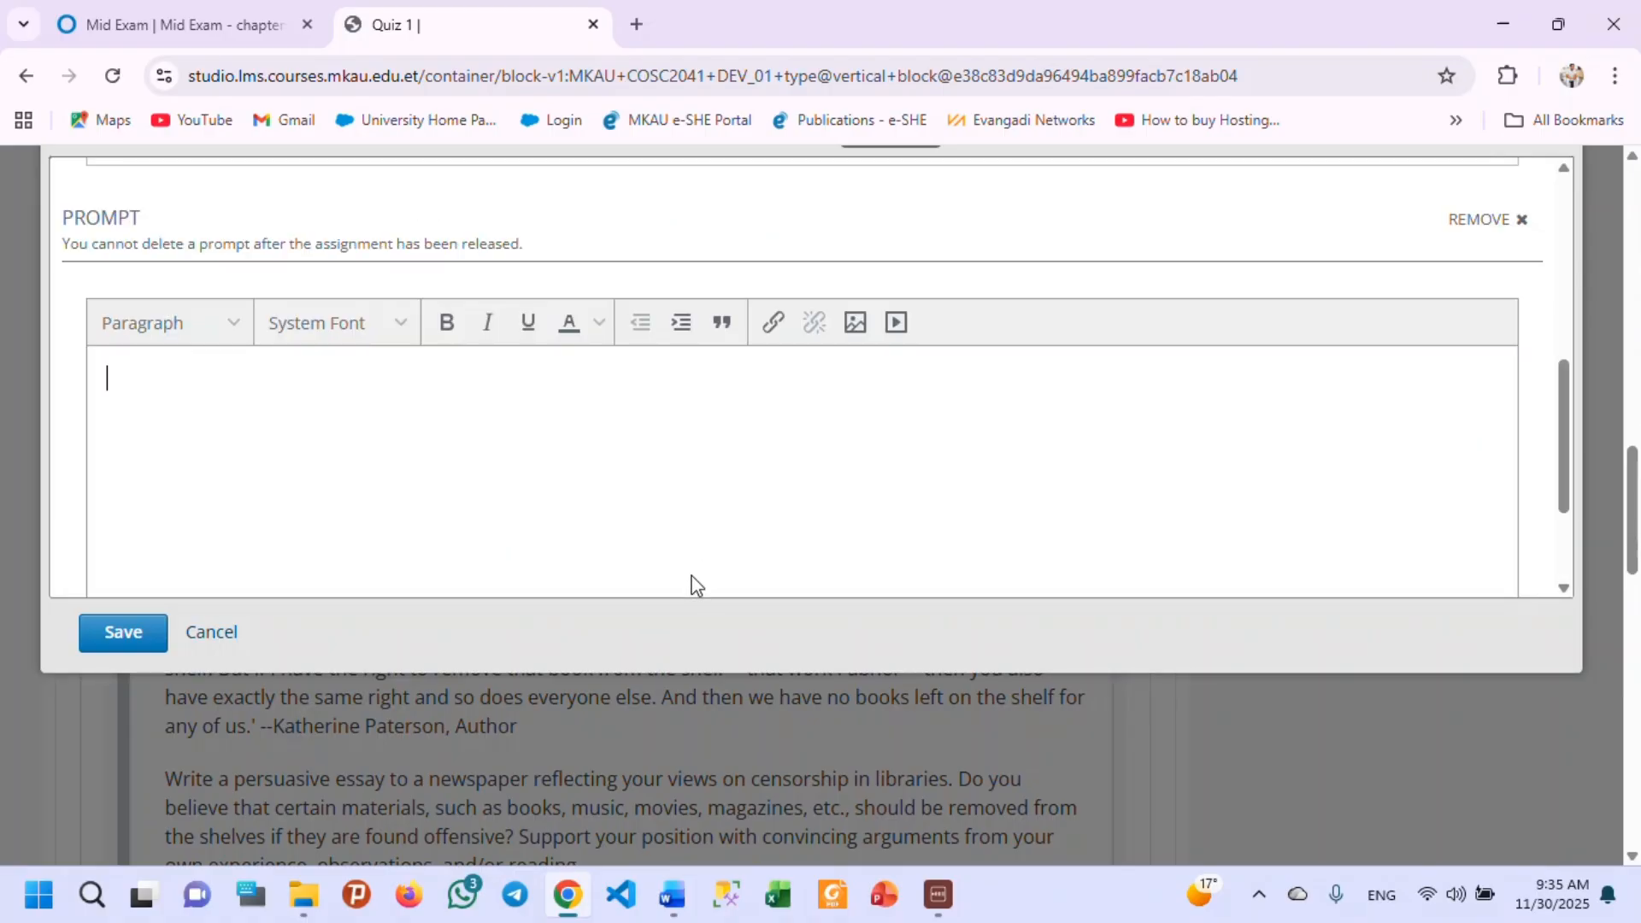
pyautogui.scroll(4, 445, 385)
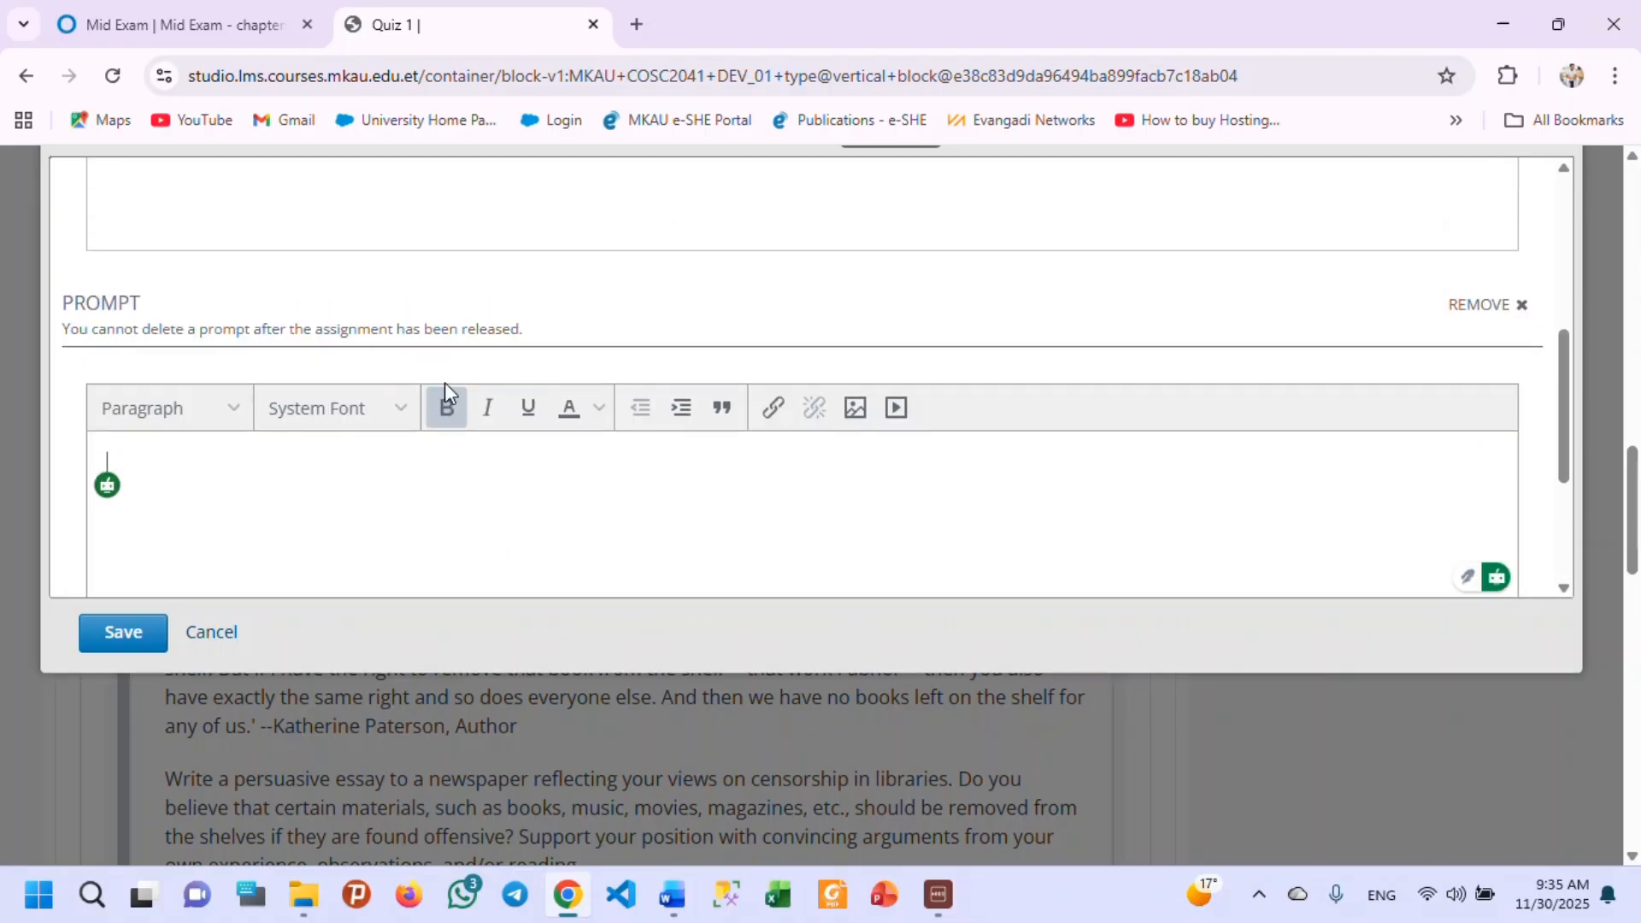
pyautogui.scroll(-3, 436, 427)
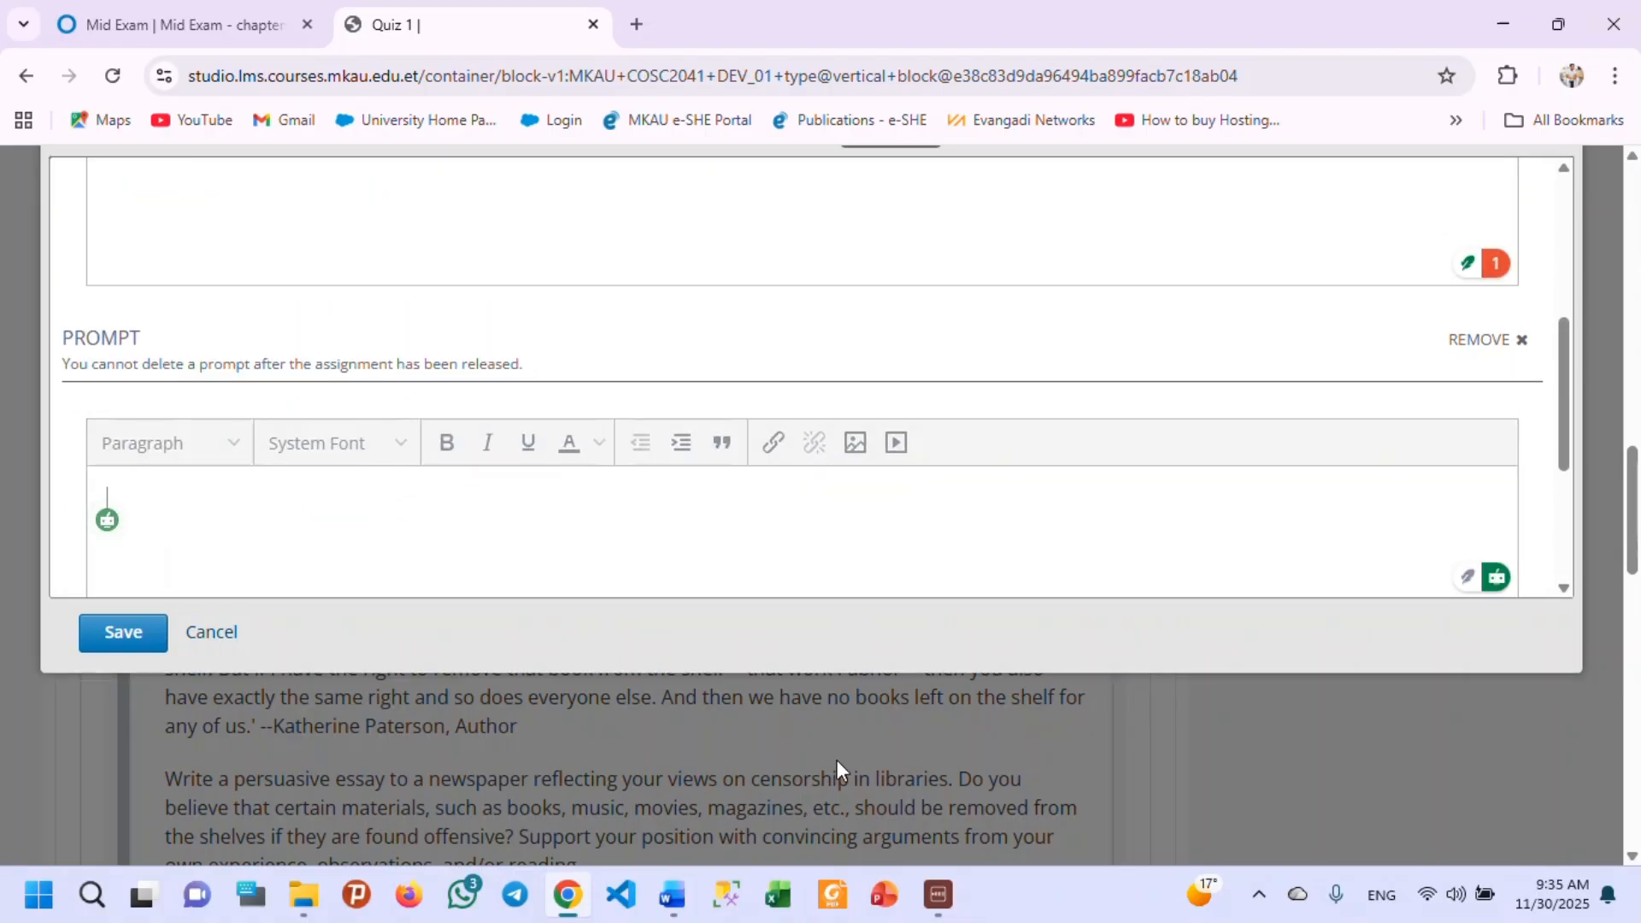
pyautogui.click(673, 895)
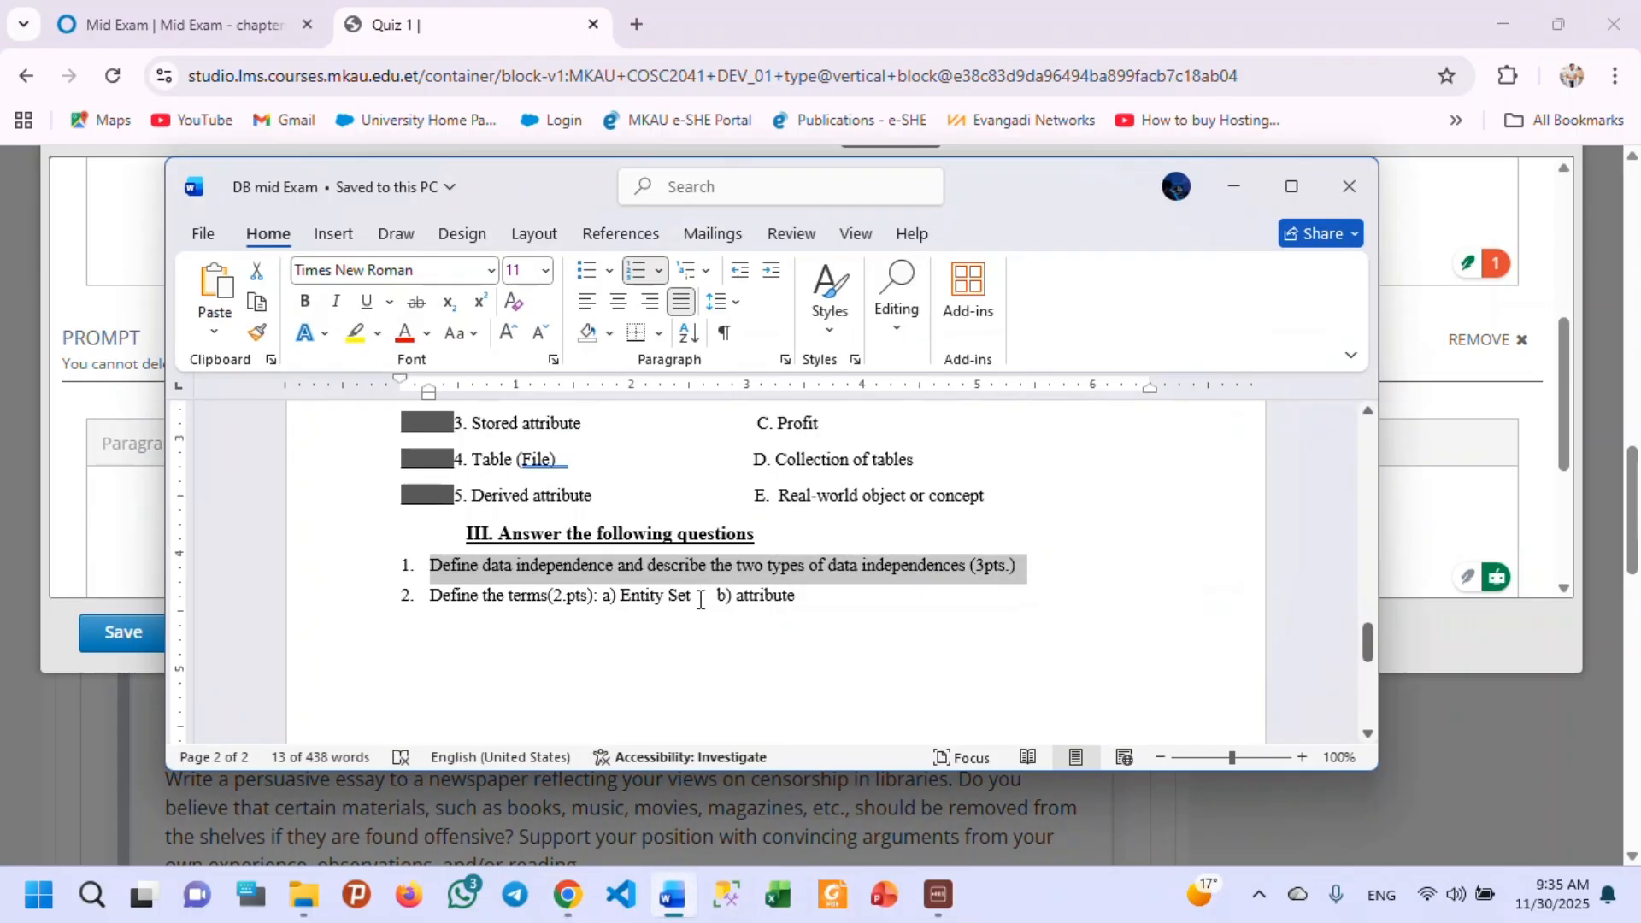
pyautogui.moveTo(827, 607); pyautogui.dragTo(469, 615)
pyautogui.hotkey('ctrl', 'c')
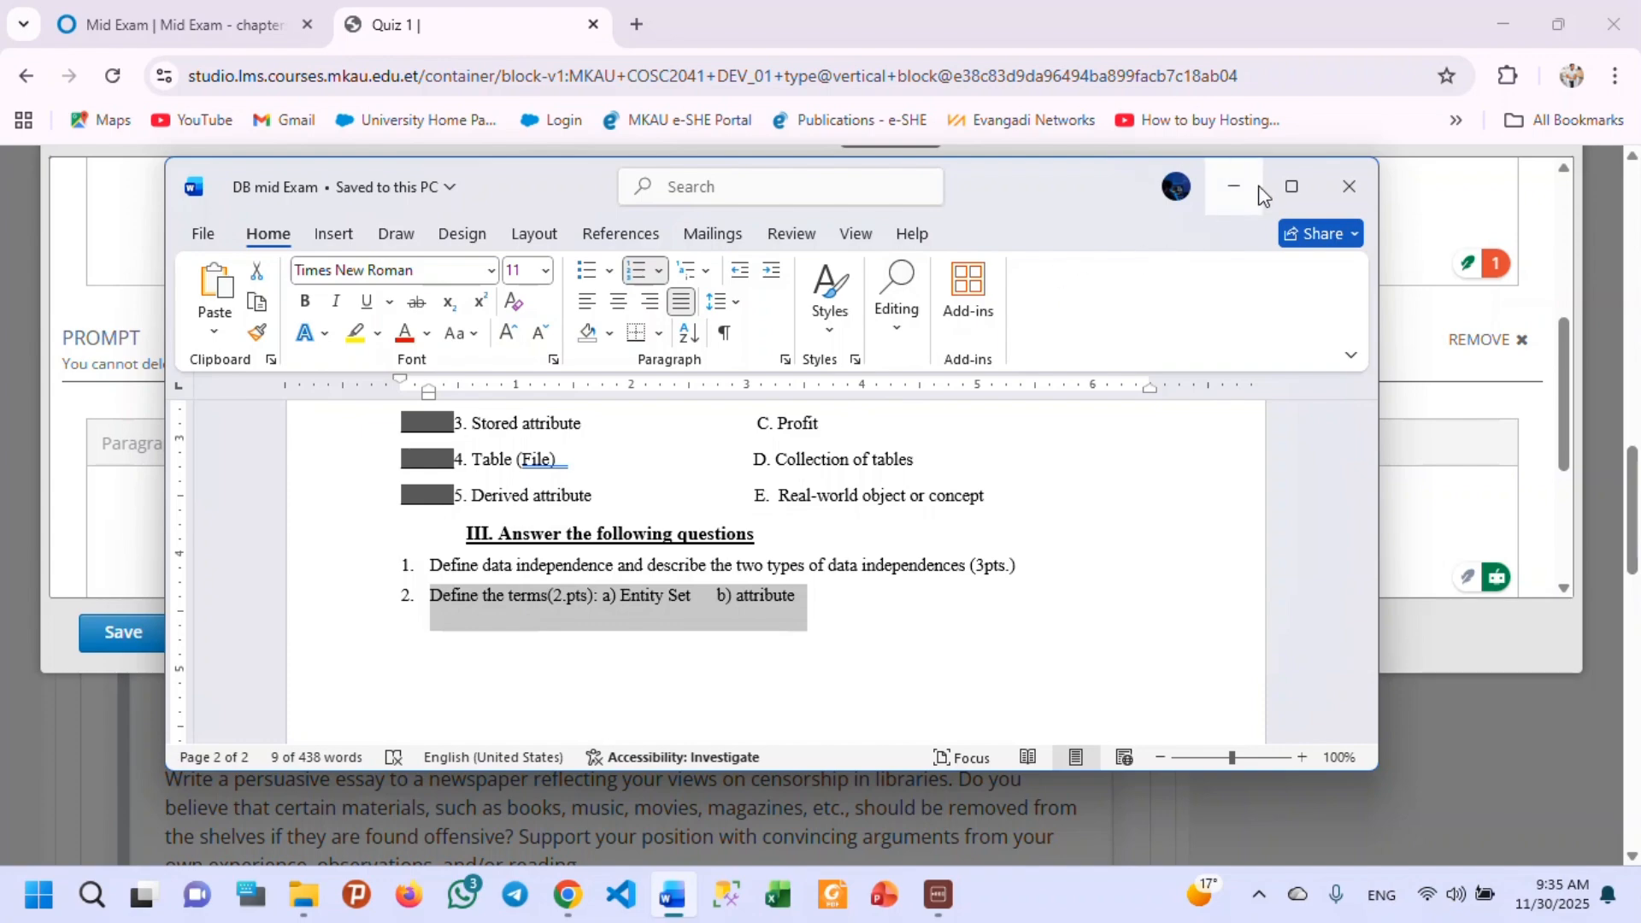
pyautogui.click(1234, 188)
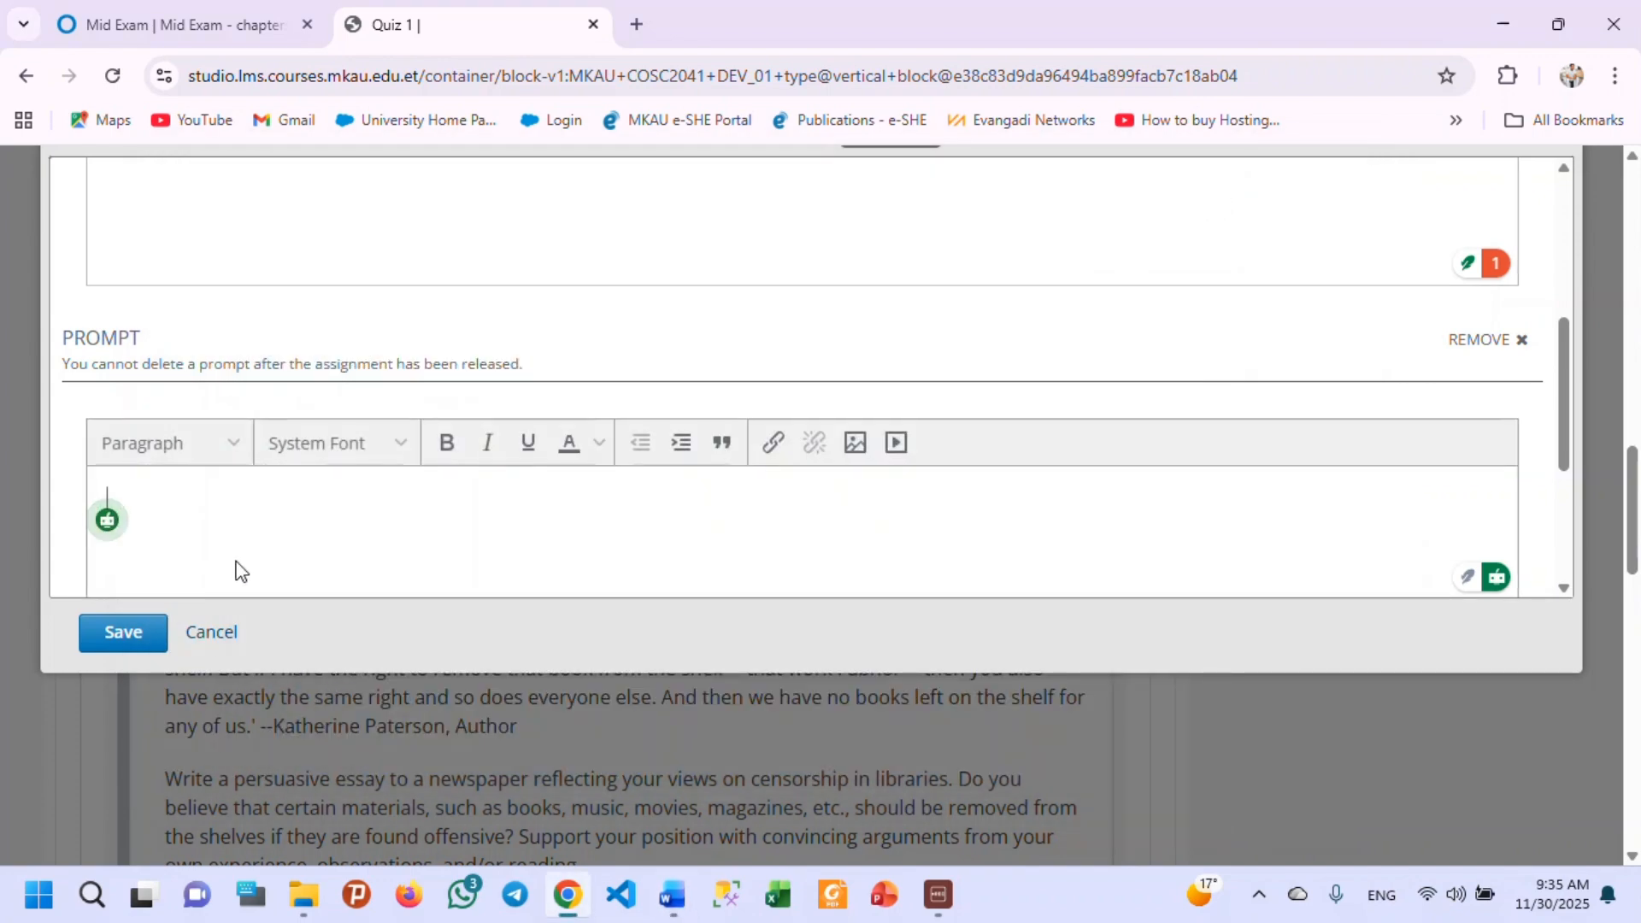
pyautogui.hotkey('ctrl', 'v')
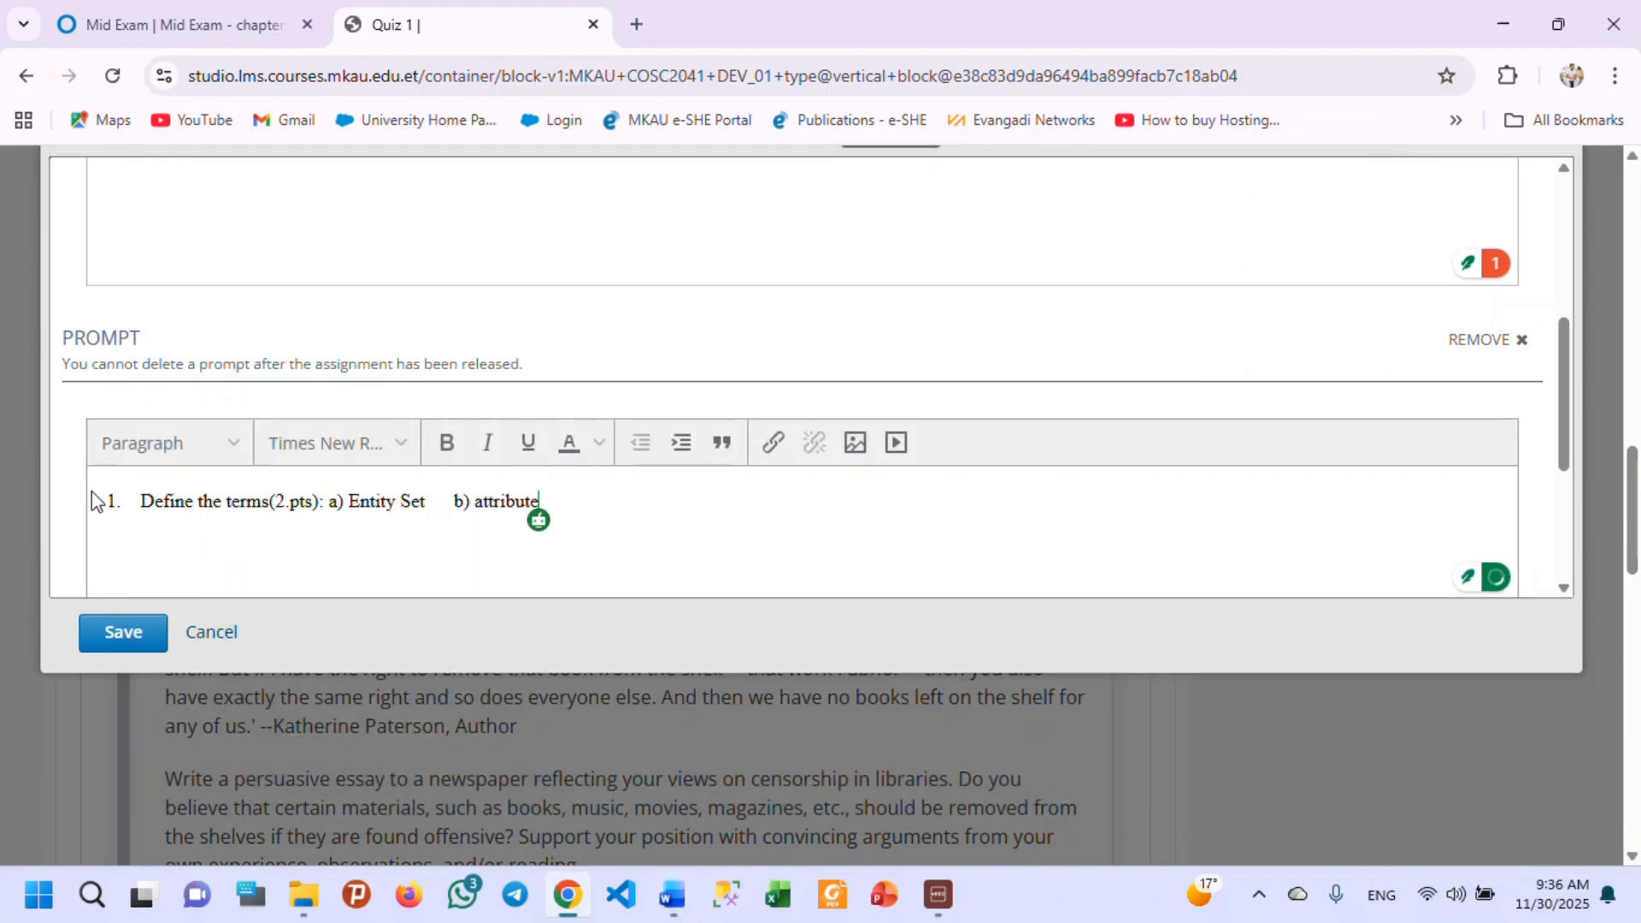
pyautogui.doubleClick(112, 504)
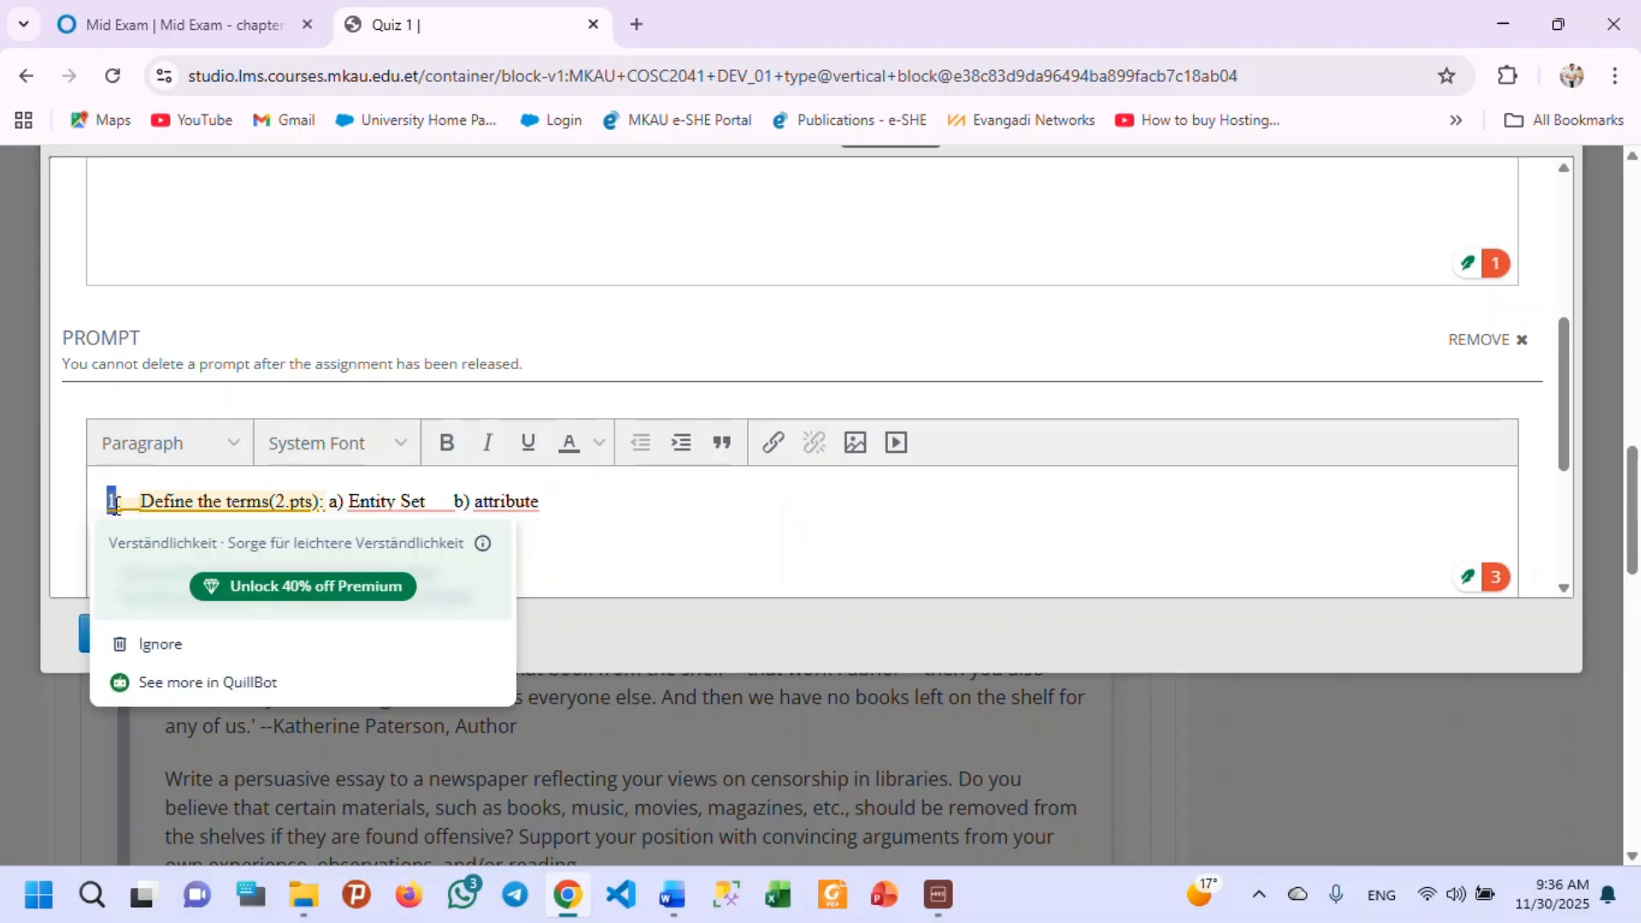
pyautogui.write('2')
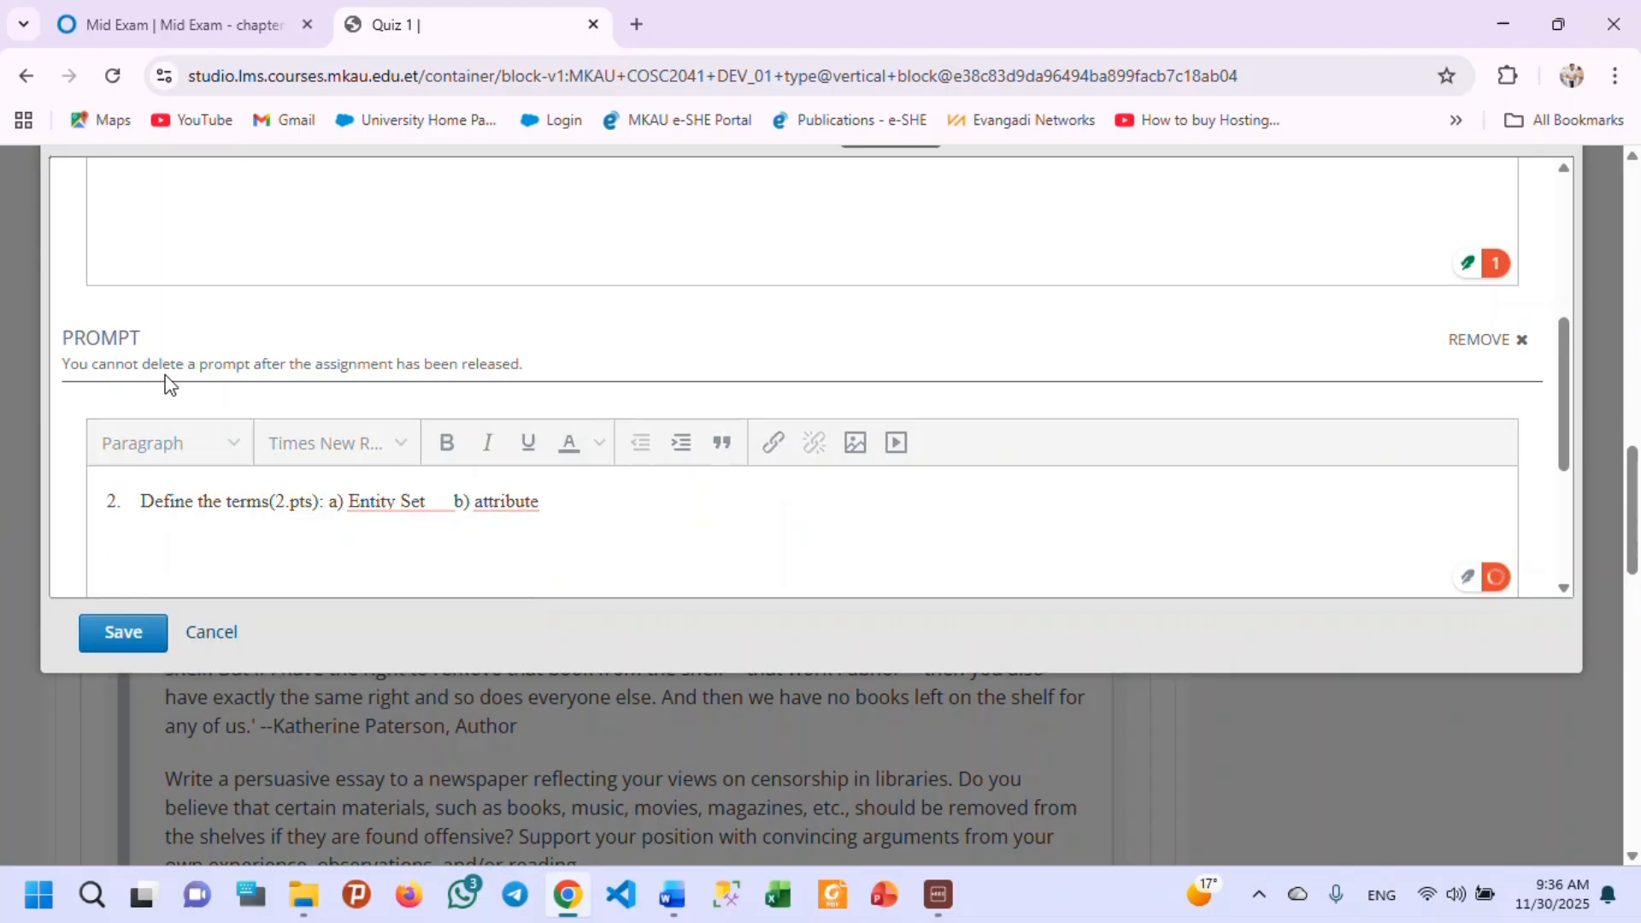
# Review the wording of both prompts and the option to add further prompts in the open response editor.
pyautogui.scroll(3, 141, 324)
pyautogui.scroll(-4, 132, 355)
pyautogui.scroll(-1, 248, 488)
pyautogui.scroll(-3, 275, 504)
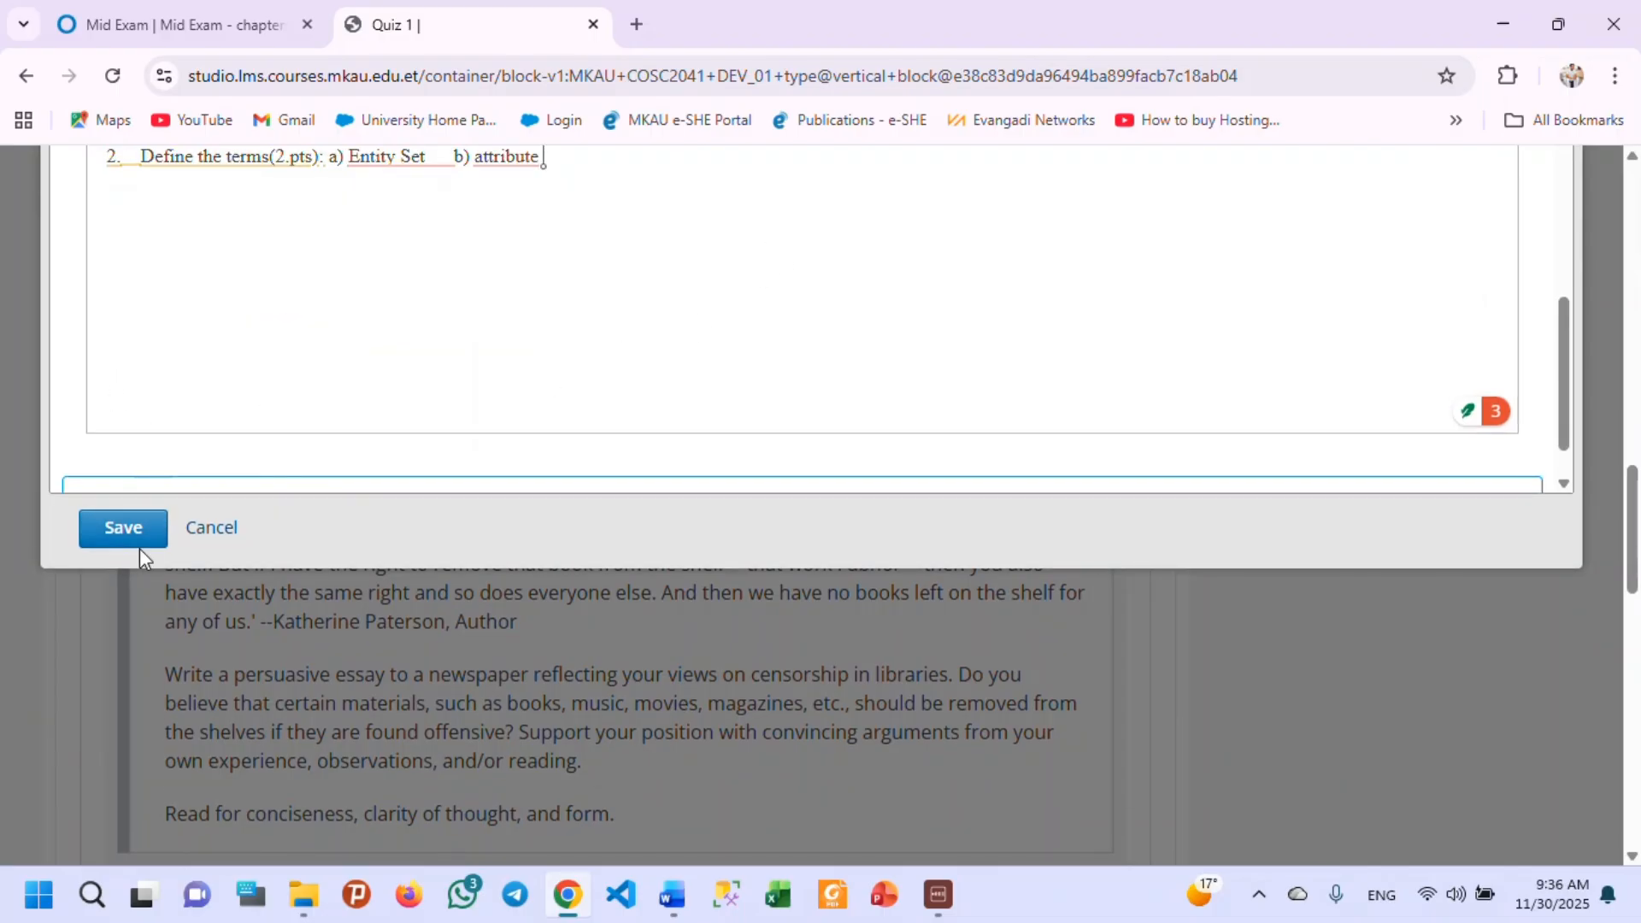
pyautogui.scroll(5, 654, 321)
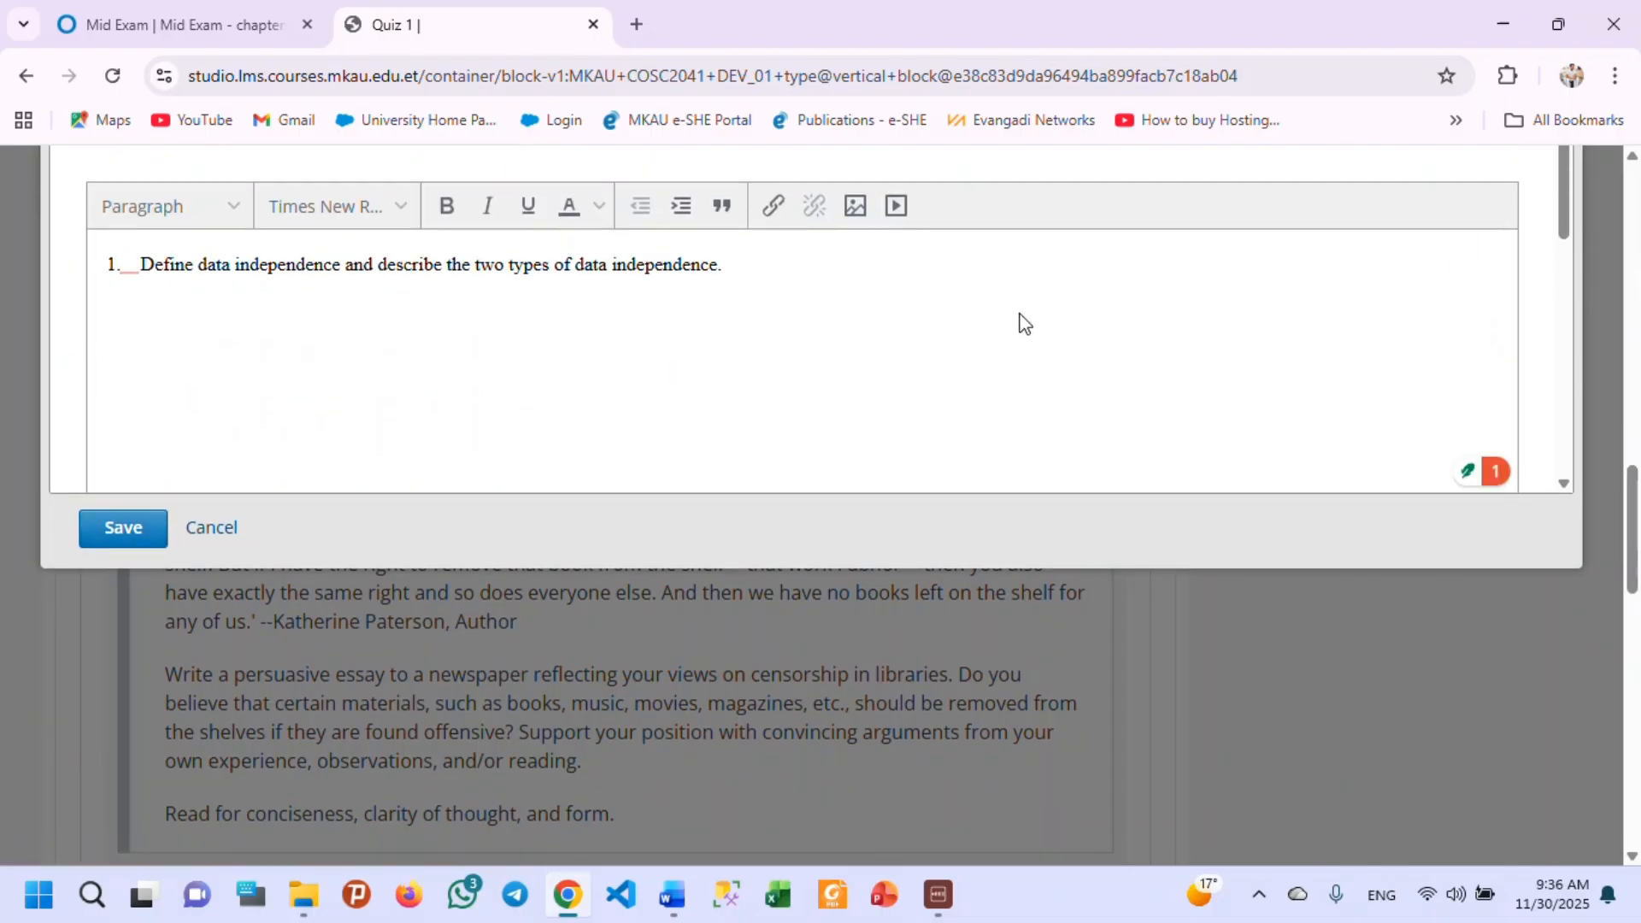
pyautogui.scroll(3, 1156, 346)
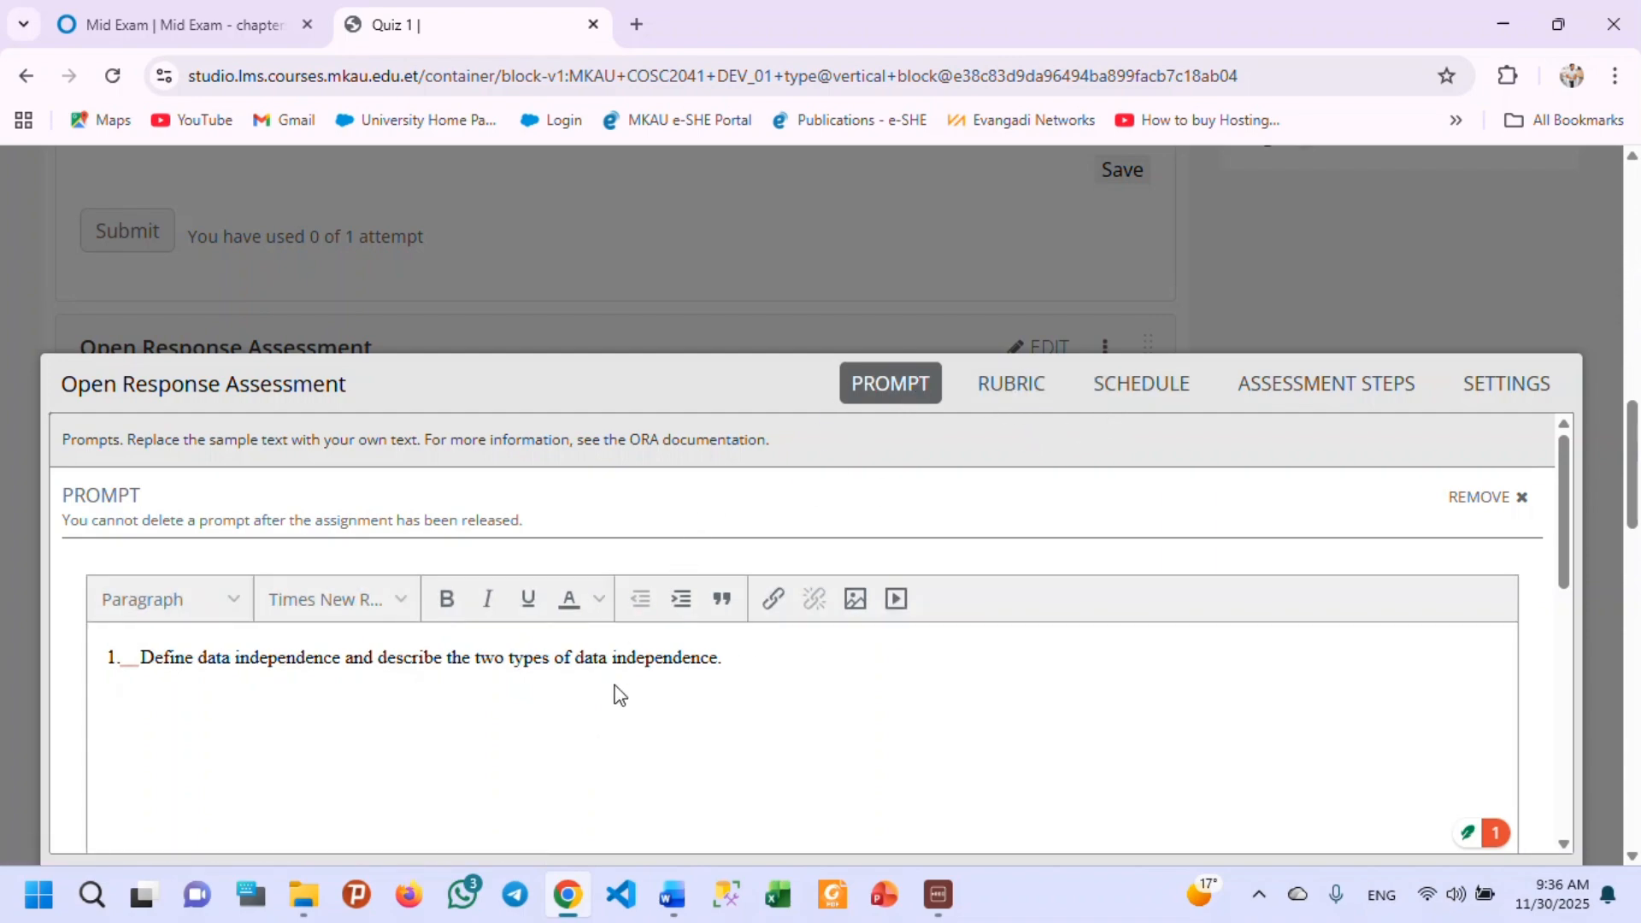
pyautogui.scroll(-8, 227, 644)
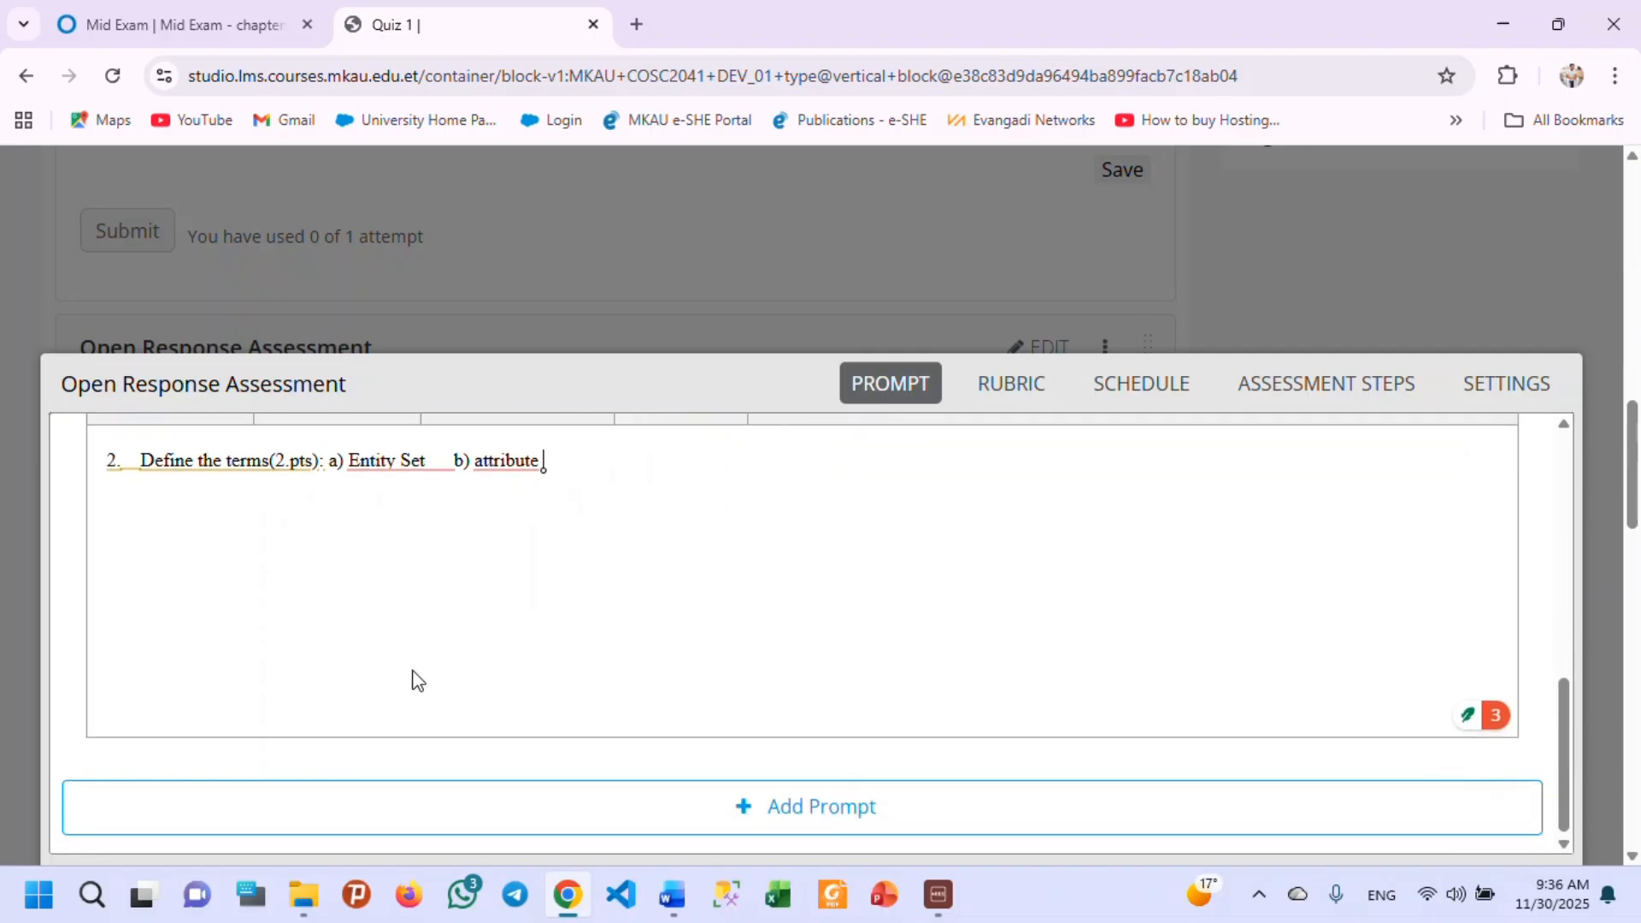
pyautogui.scroll(-4, 709, 798)
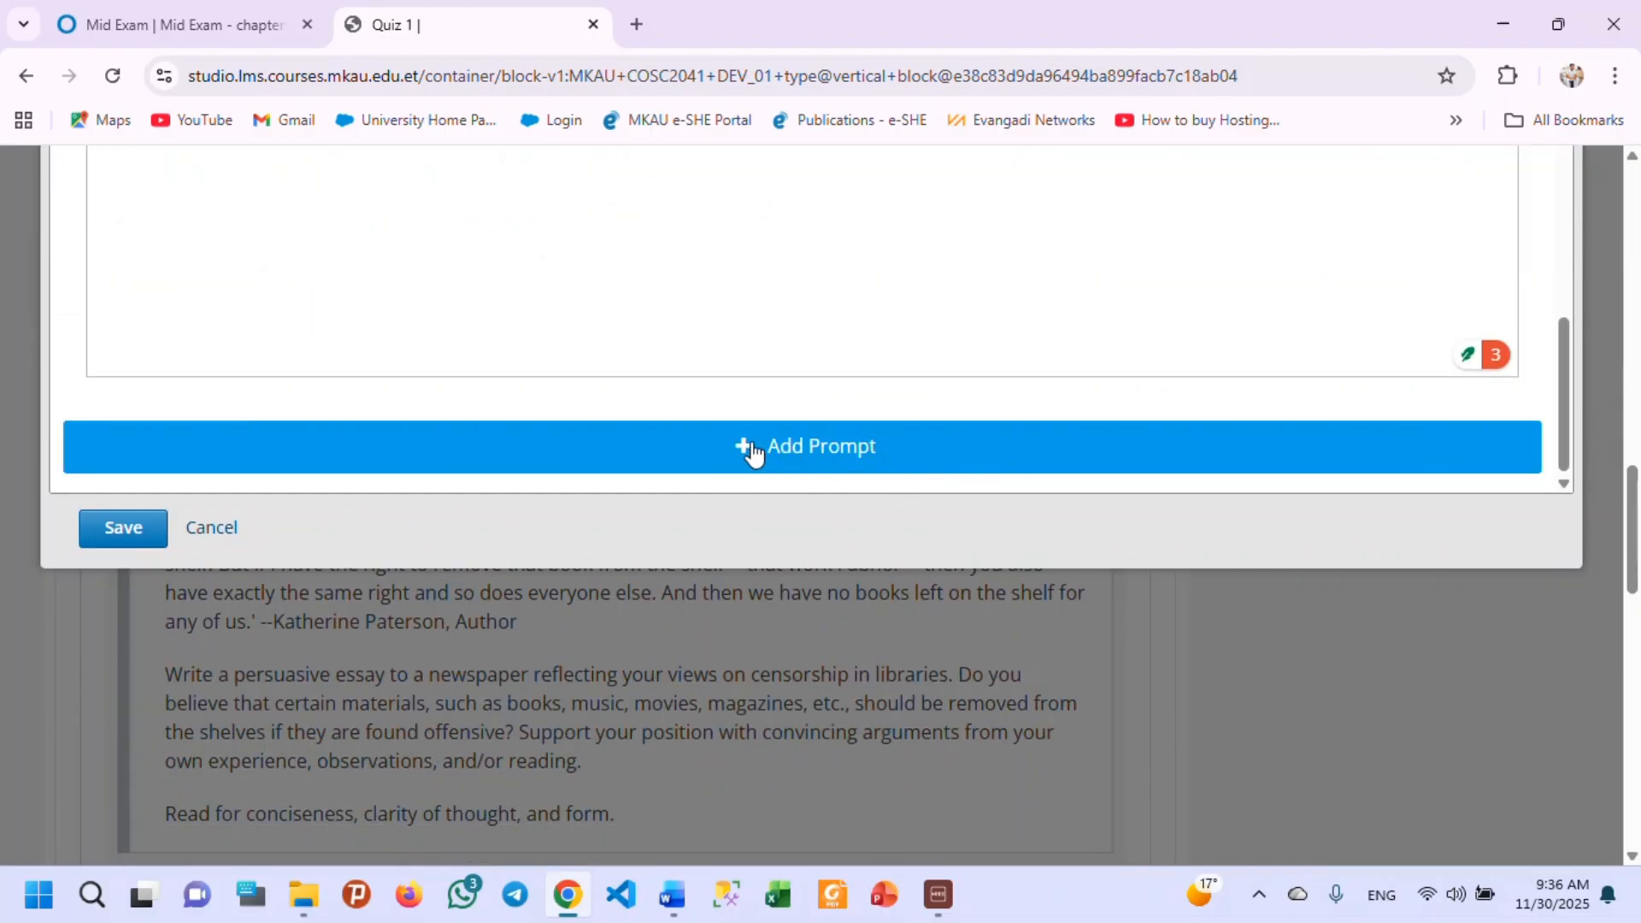
pyautogui.click(957, 469)
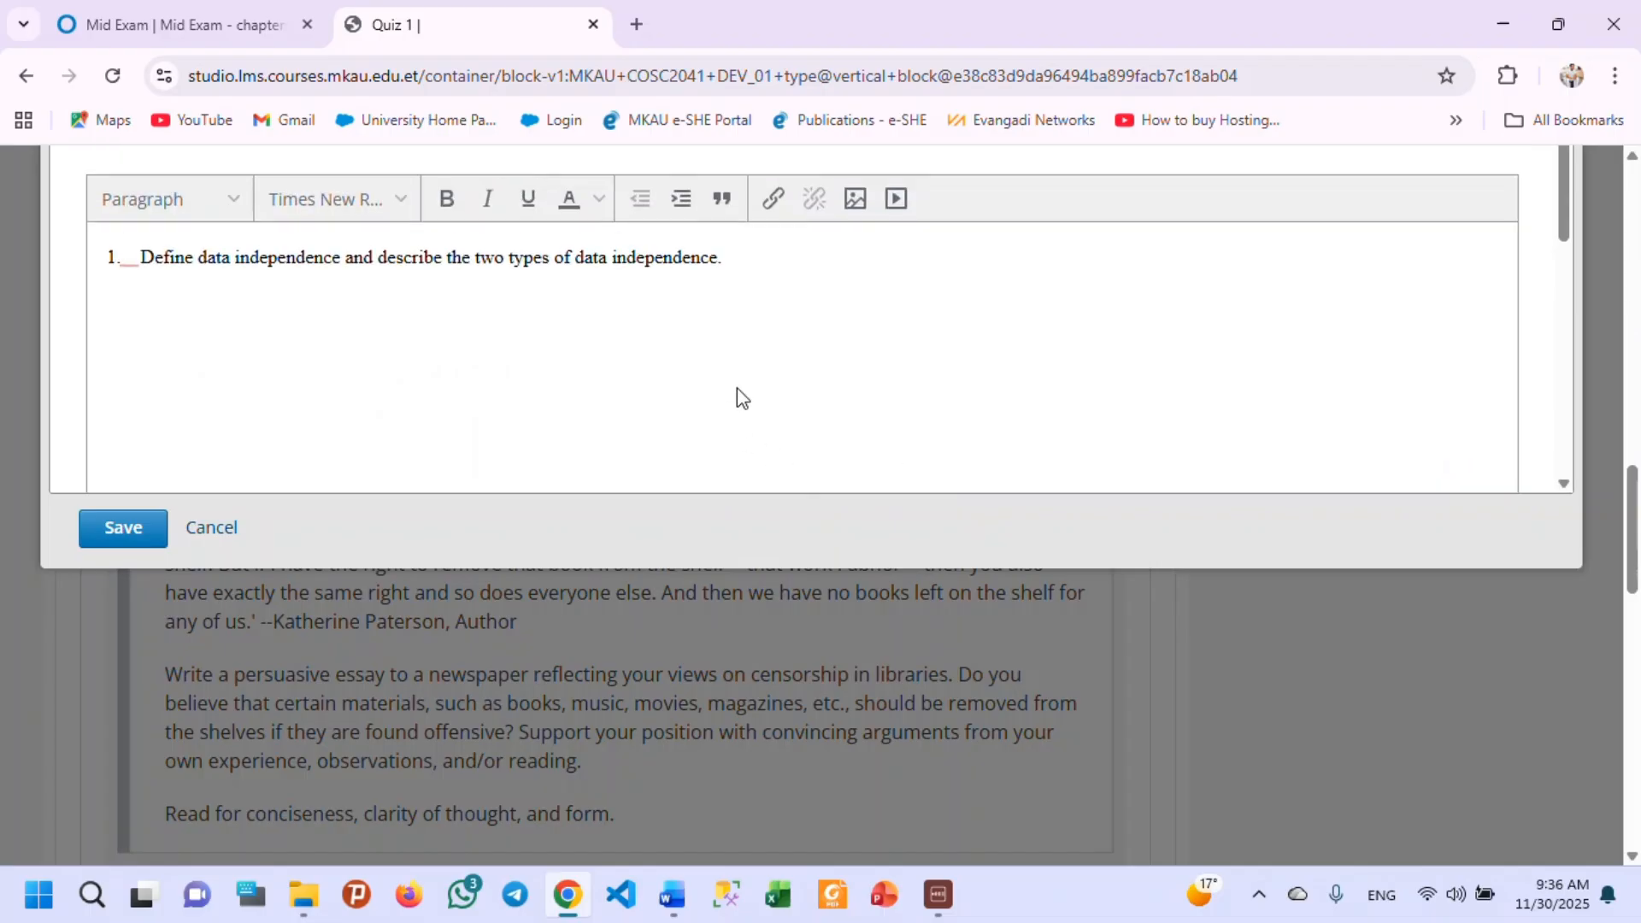
pyautogui.scroll(5, 171, 382)
pyautogui.scroll(-3, 992, 709)
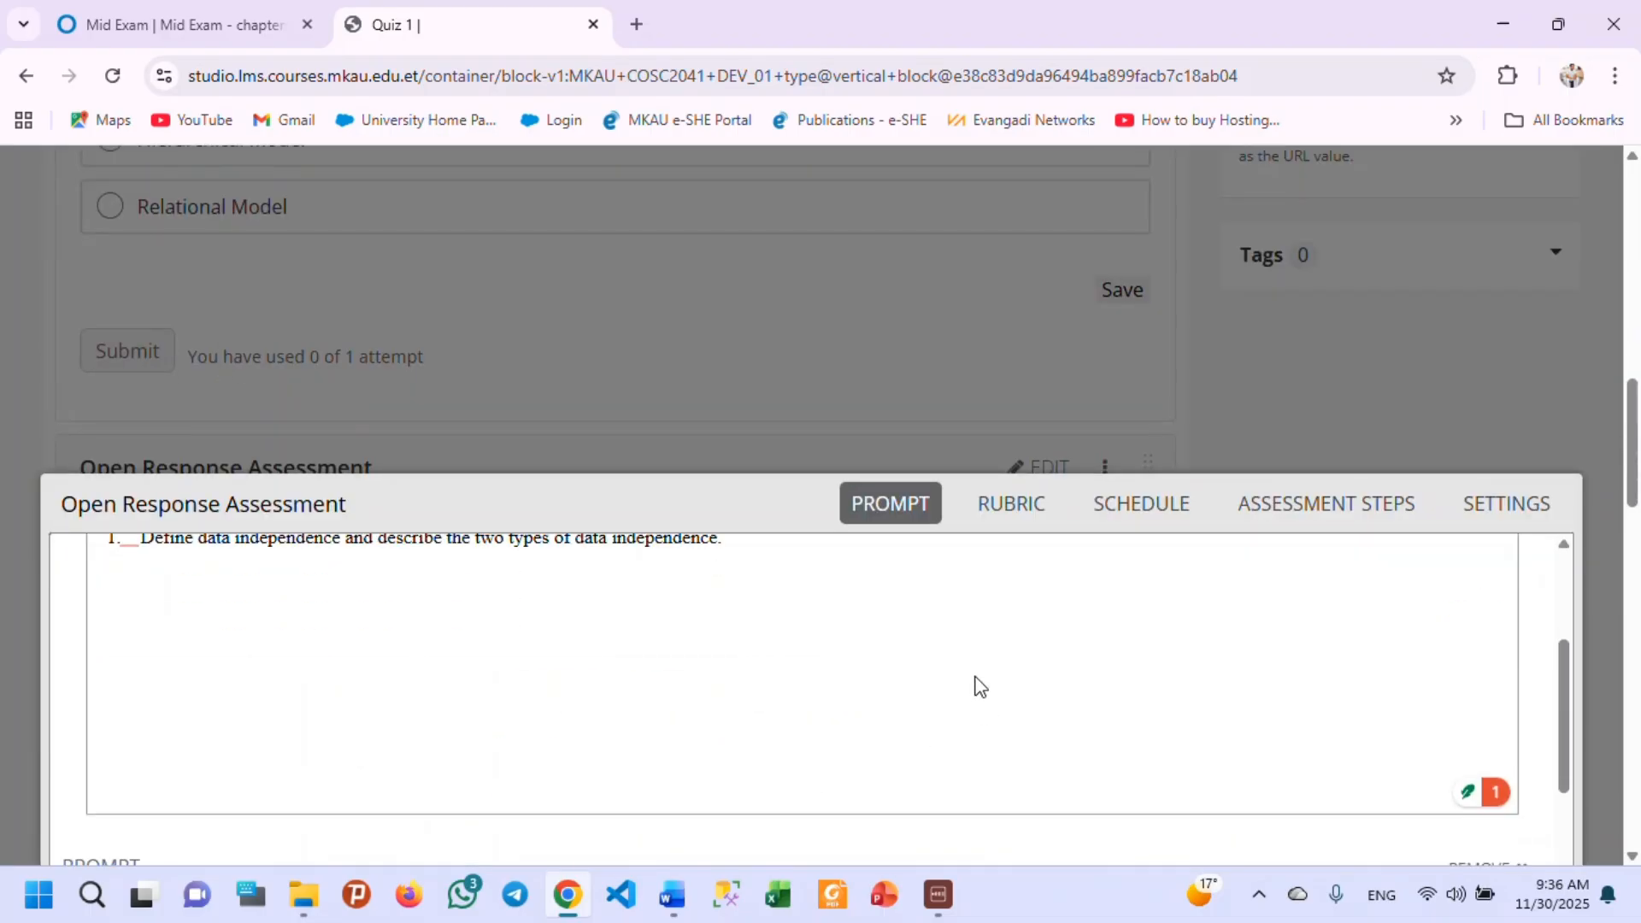
pyautogui.scroll(-3, 1594, 342)
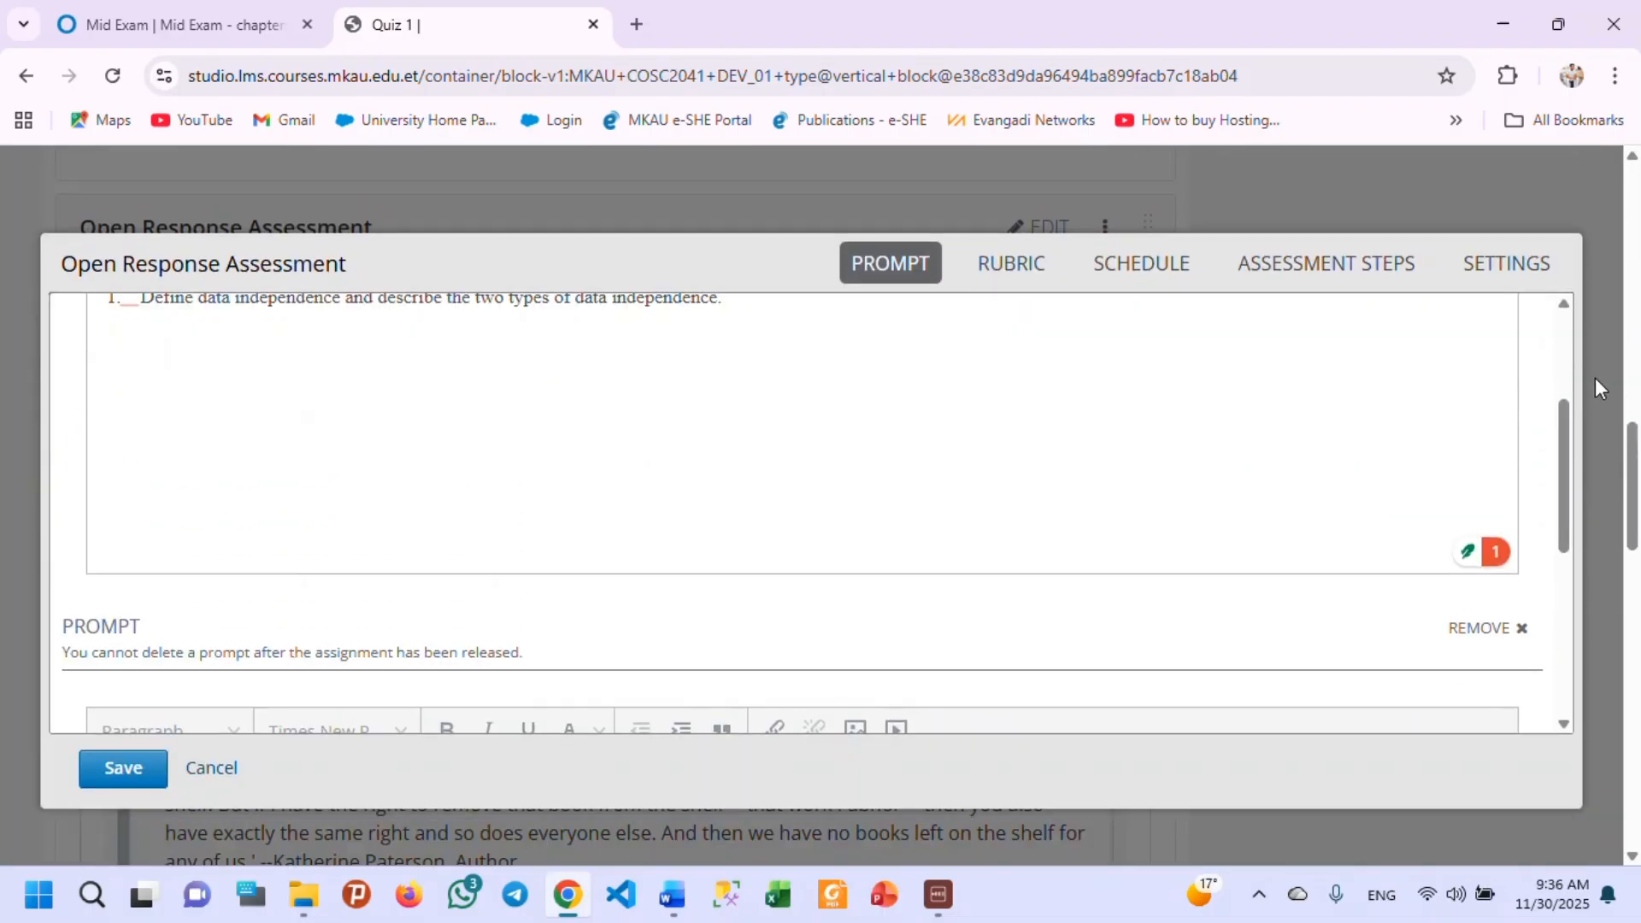
# Rename the first criterion in the open response's rubric as "AI utilization".
pyautogui.click(1011, 270)
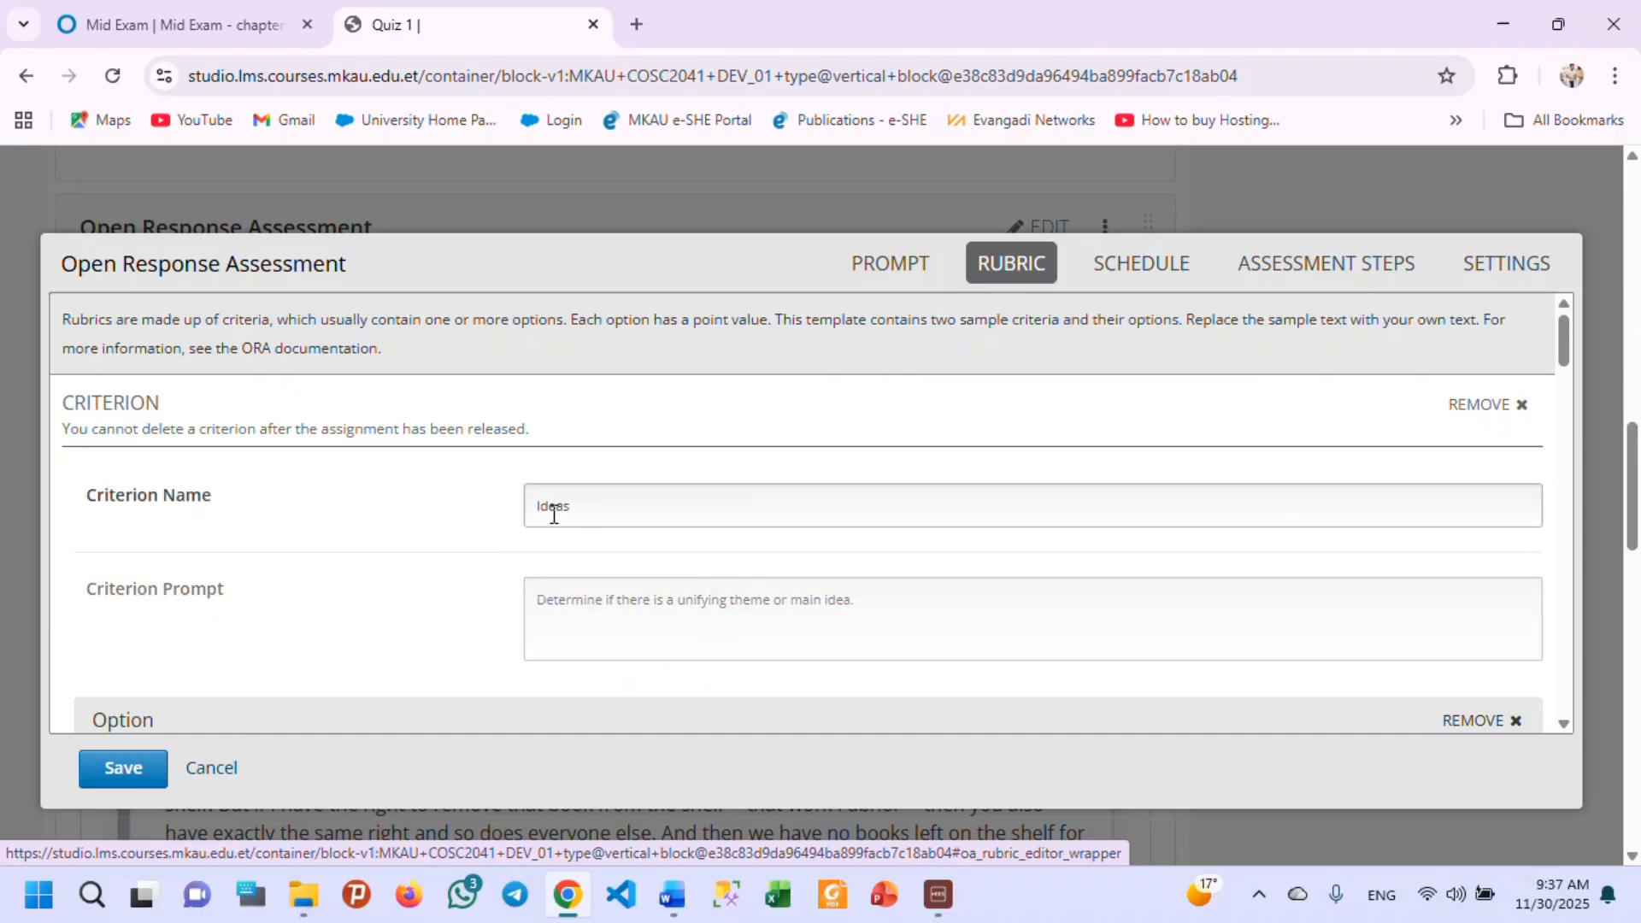
pyautogui.moveTo(599, 514); pyautogui.dragTo(494, 521)
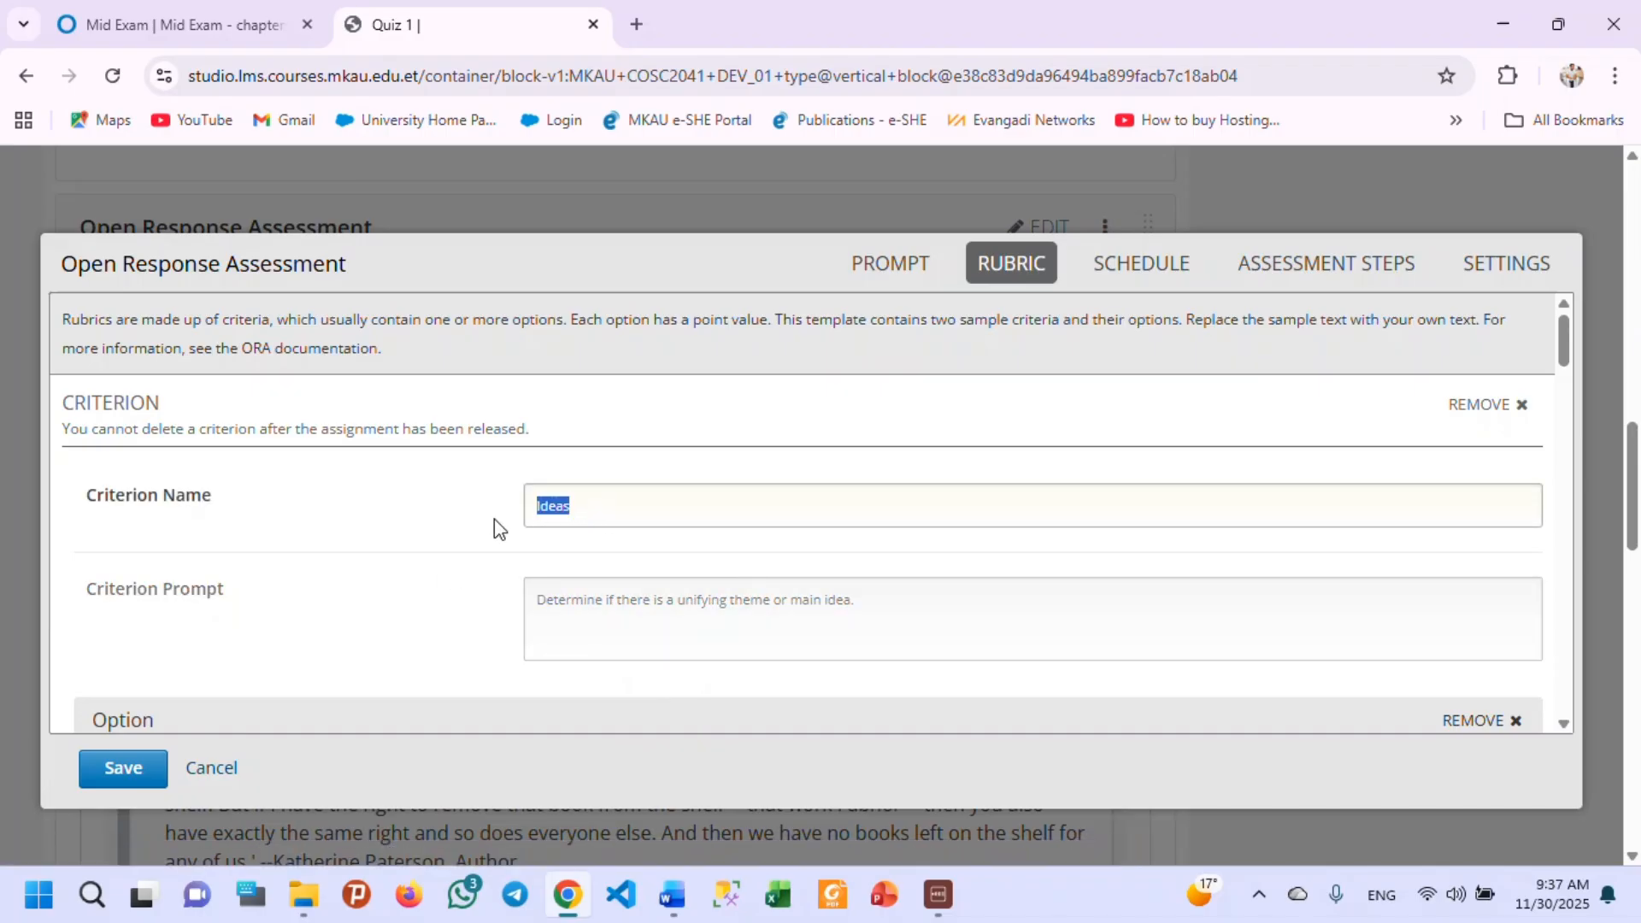
pyautogui.write('AI utilization')
# Replace the AI utilization criterion's prompt with "Ai utilization and reference".
pyautogui.click(536, 619)
pyautogui.click(569, 610)
pyautogui.scroll(-1, 569, 611)
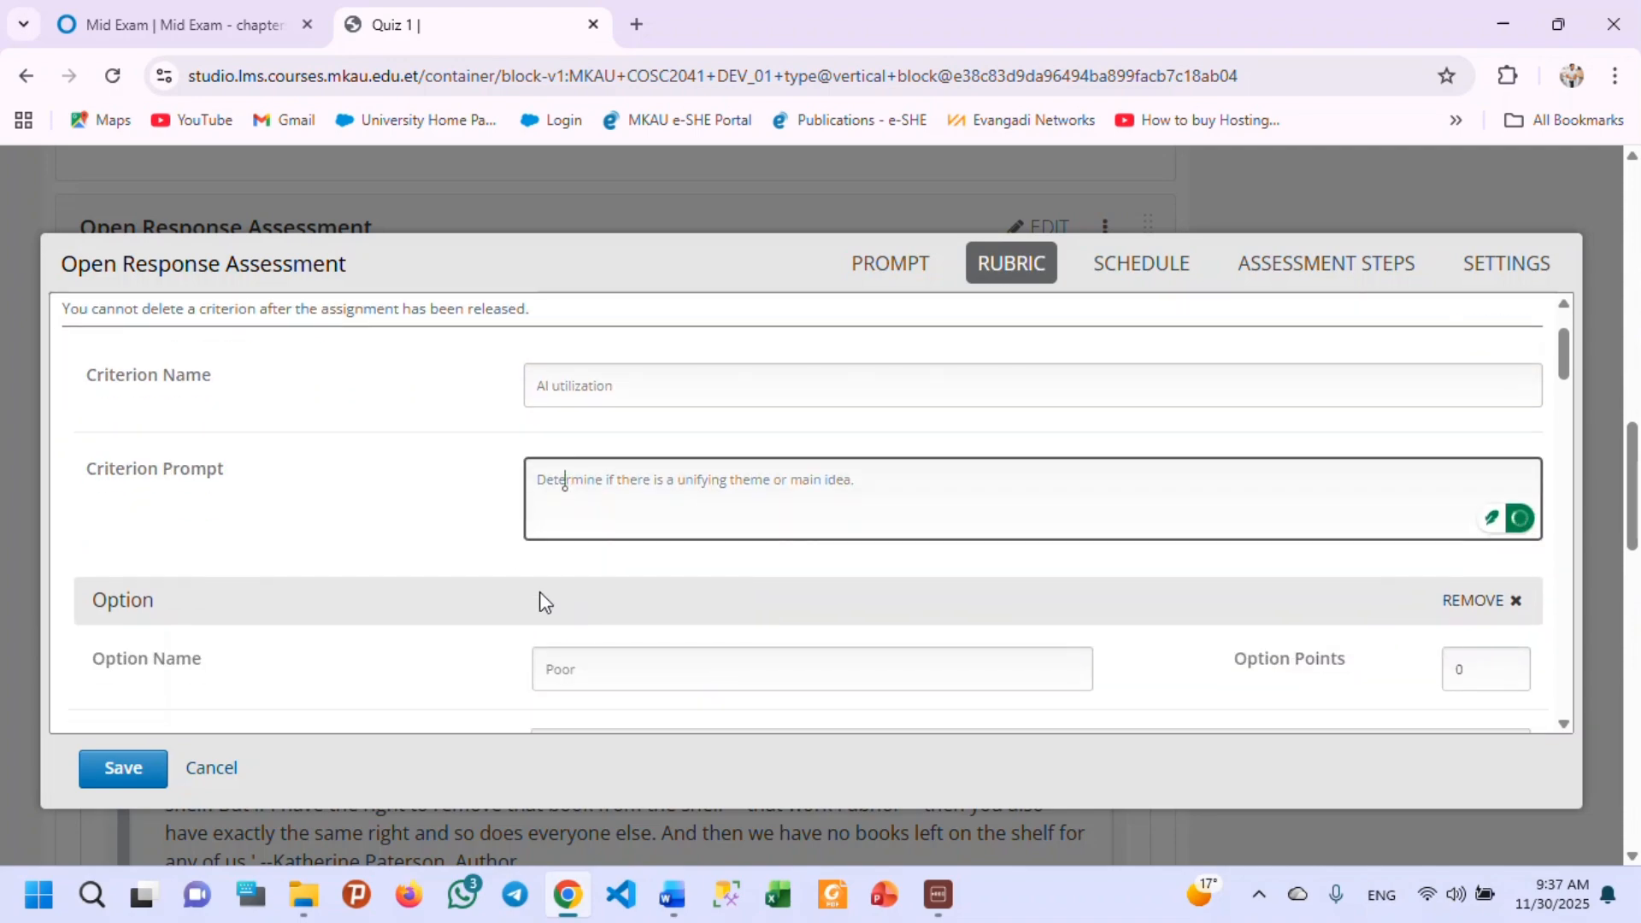
pyautogui.moveTo(941, 472); pyautogui.dragTo(476, 516)
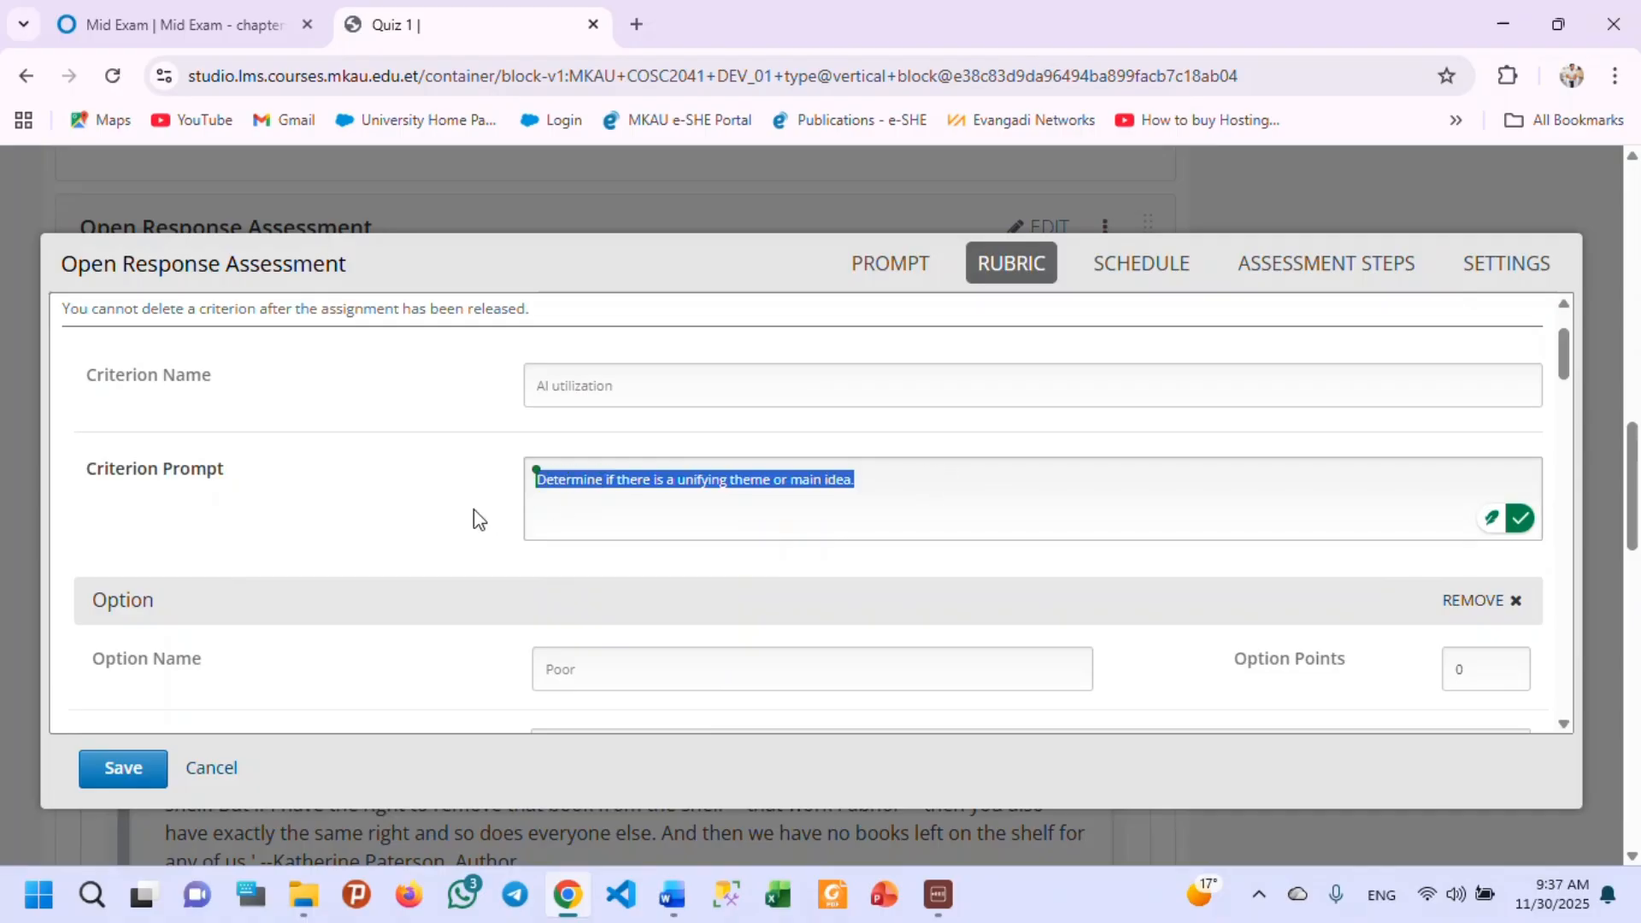
pyautogui.click(654, 493)
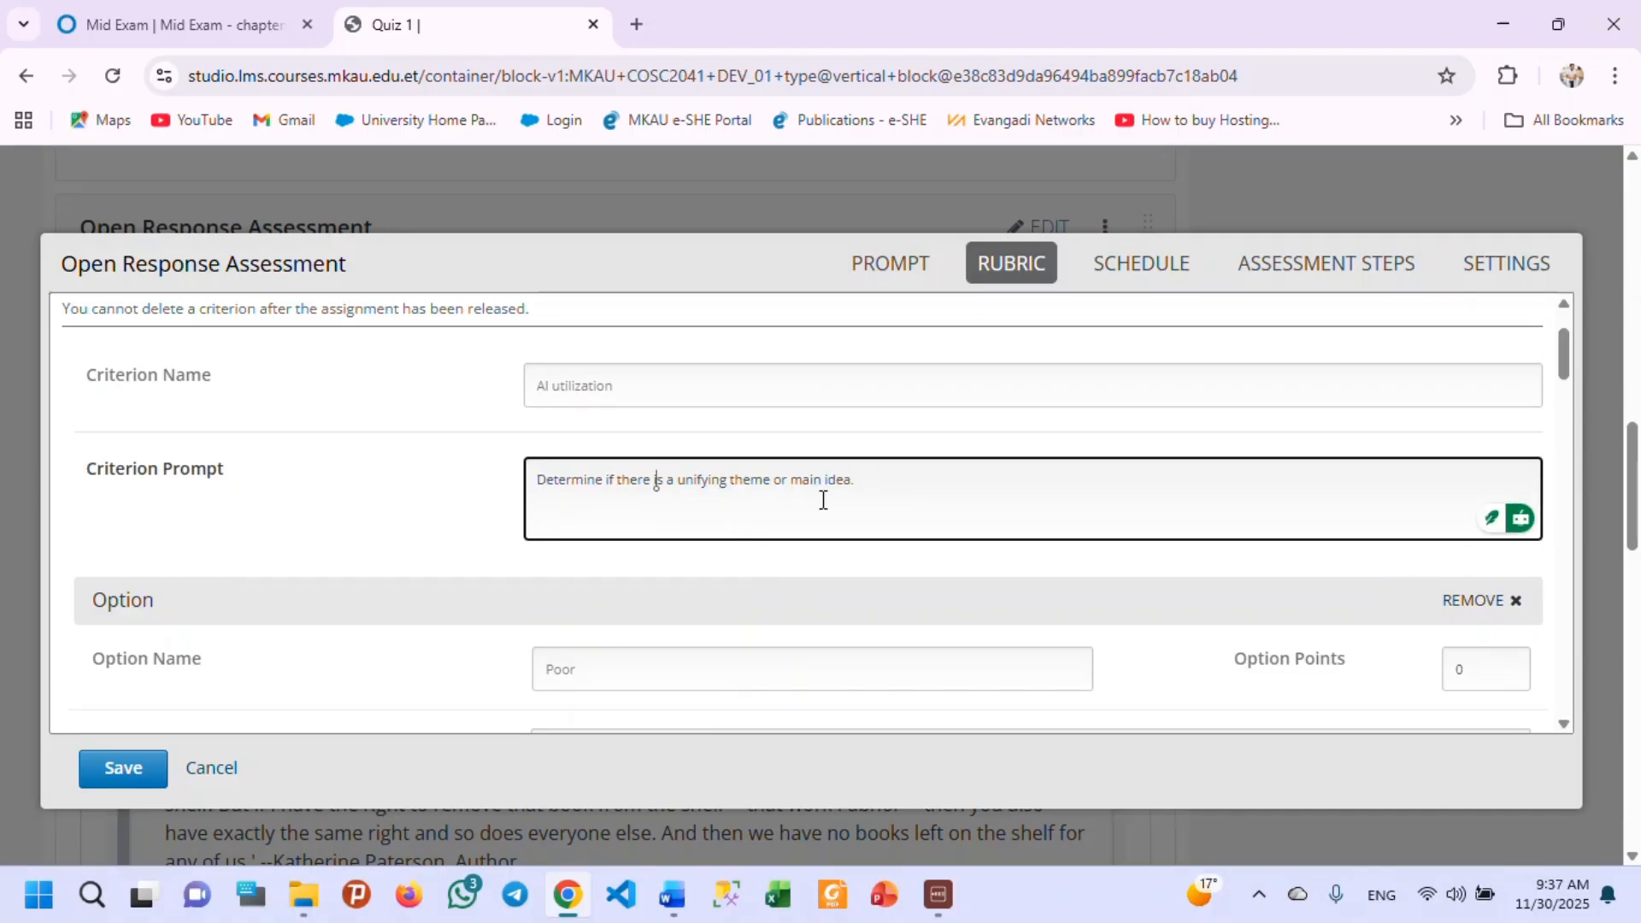
pyautogui.moveTo(881, 494); pyautogui.dragTo(523, 500)
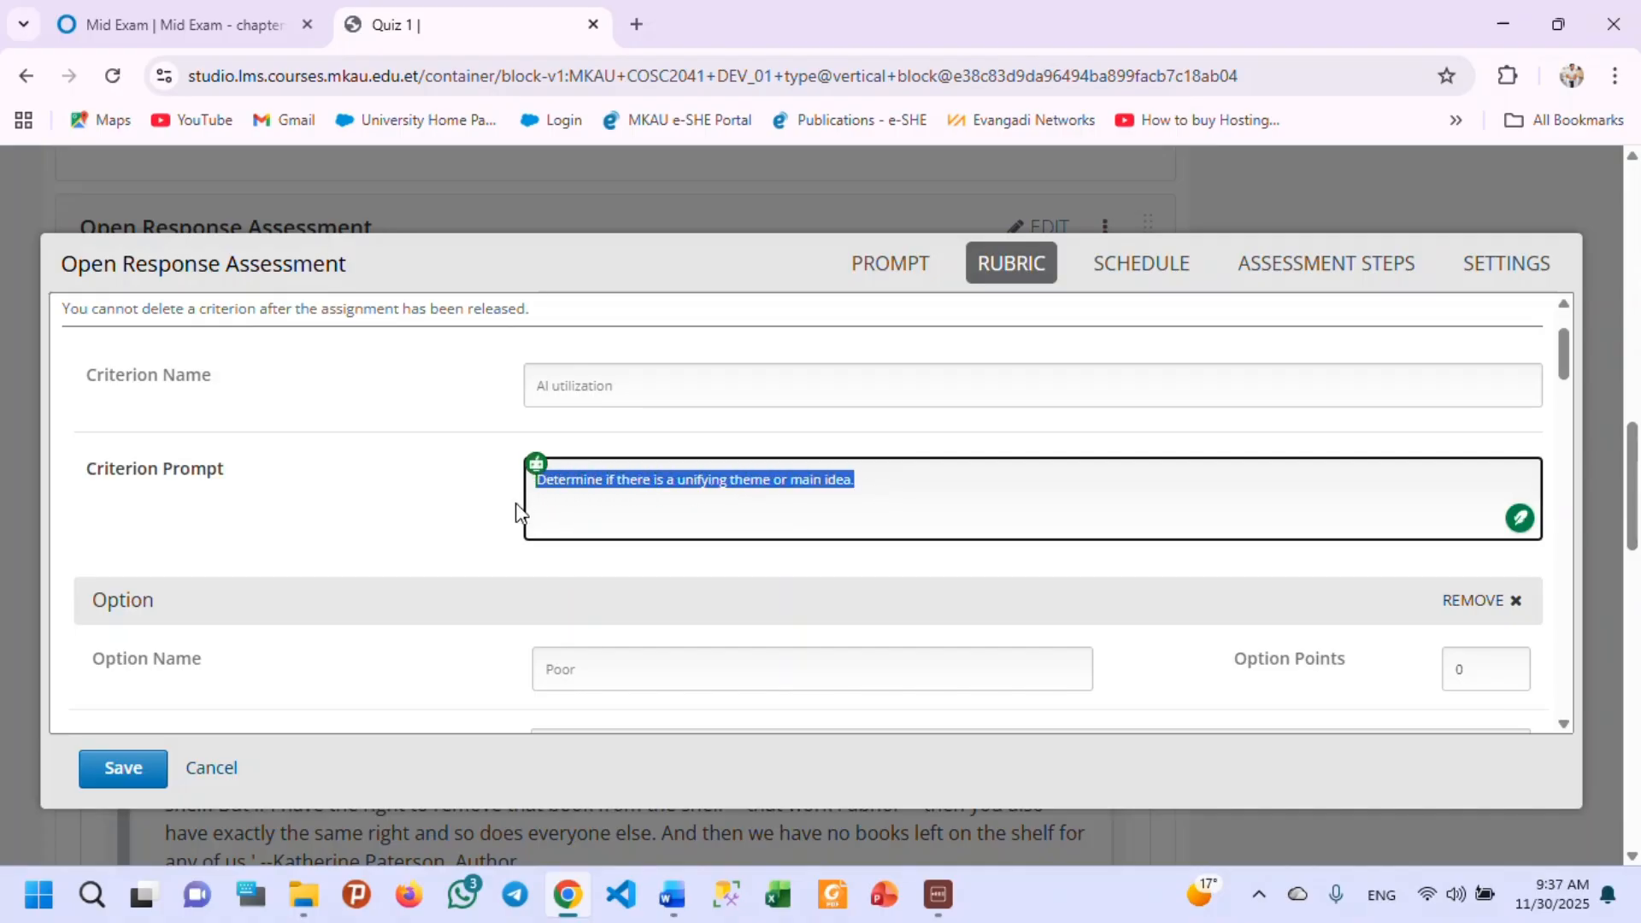
pyautogui.write('A')
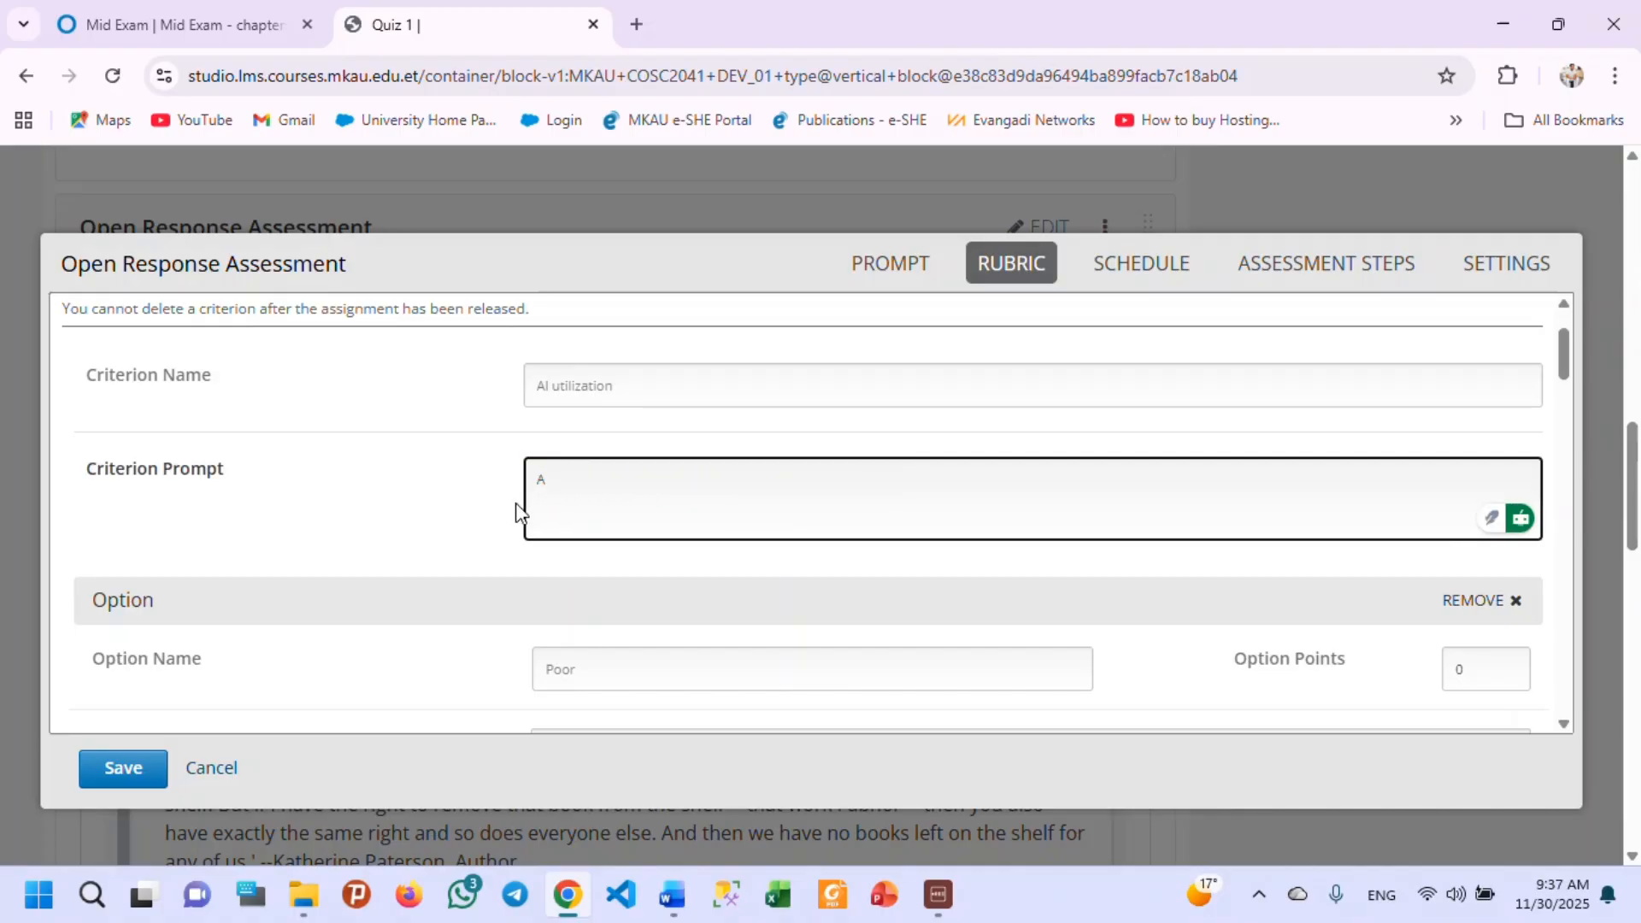
pyautogui.write('i utilization and reference')
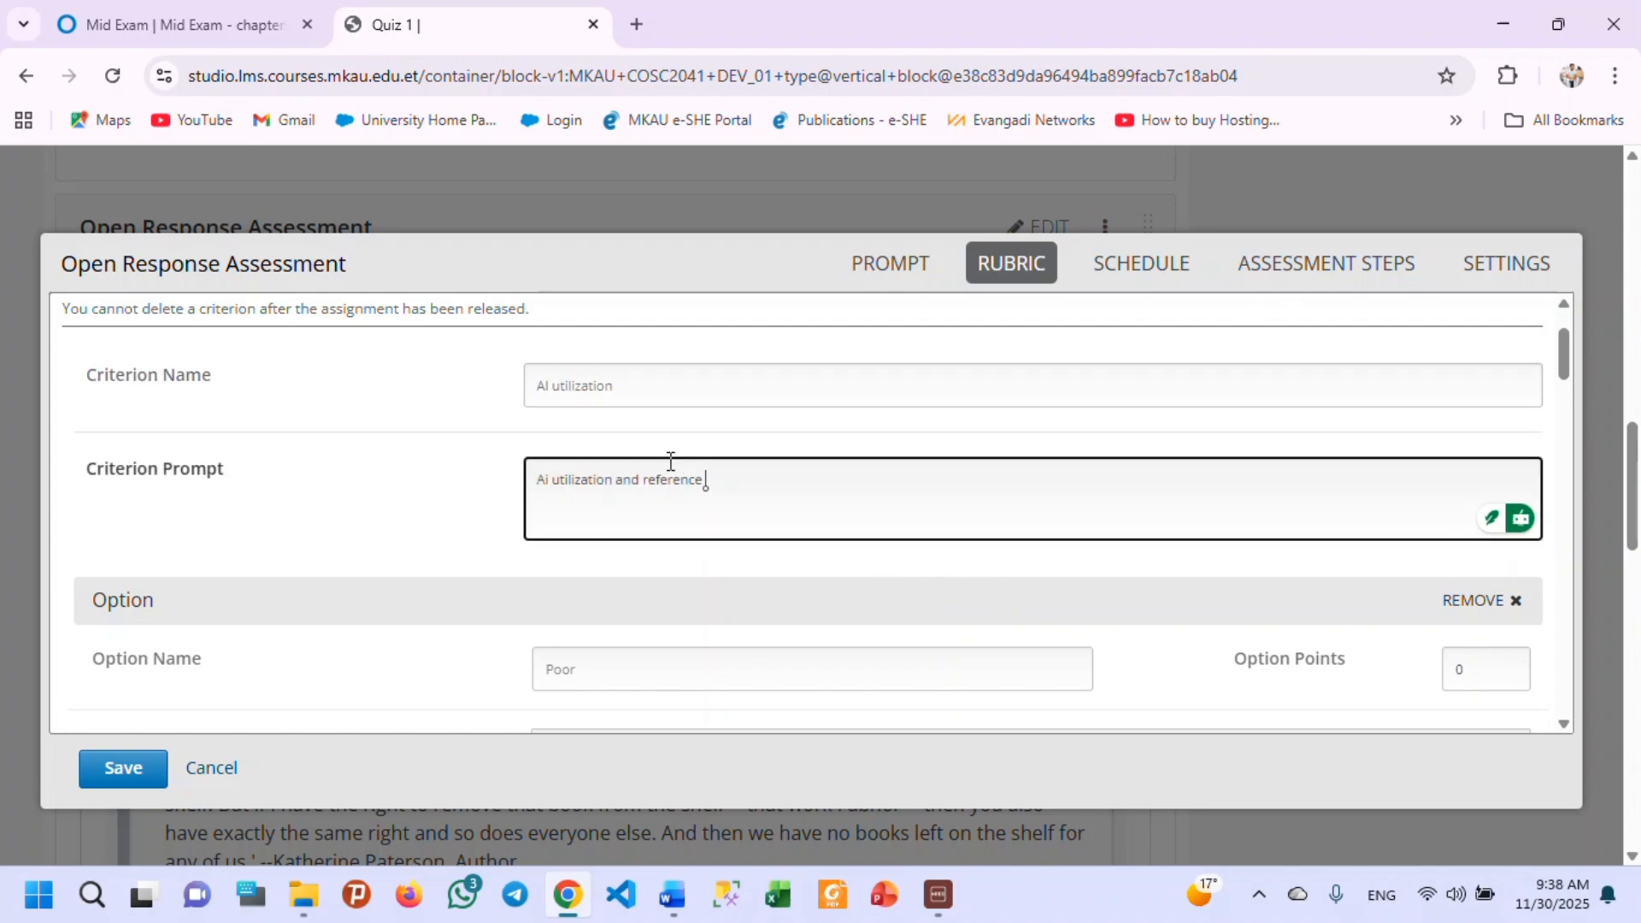
# Replace the Poor option's explanation with "if Ai untlization is above 80% and not referecened".
pyautogui.scroll(-3, 708, 503)
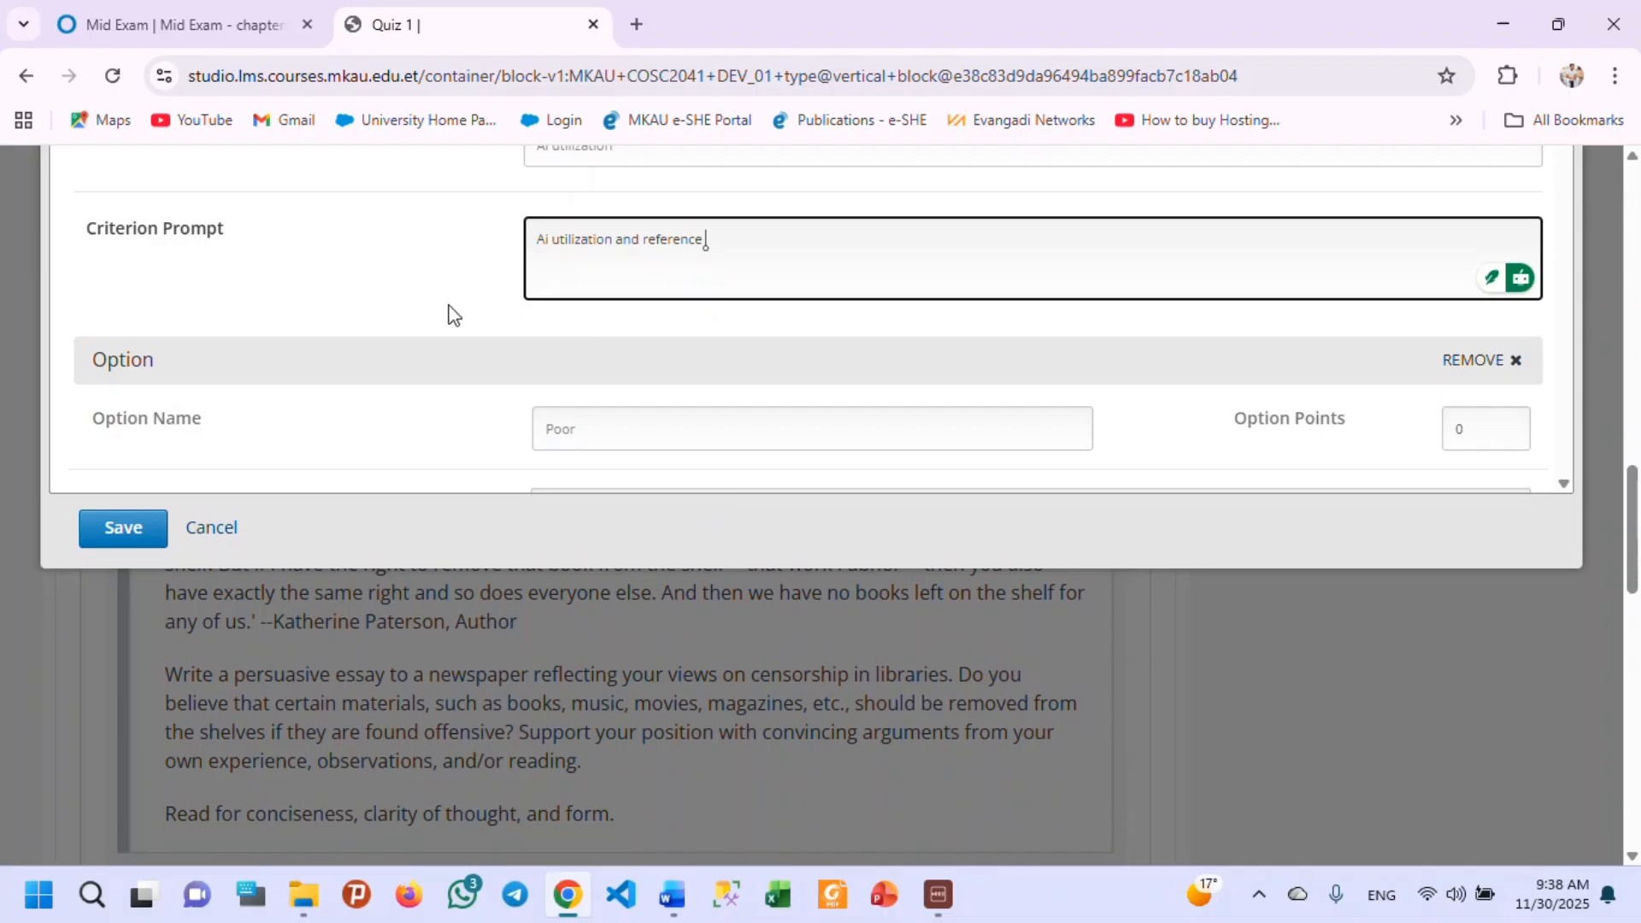
pyautogui.scroll(-2, 339, 385)
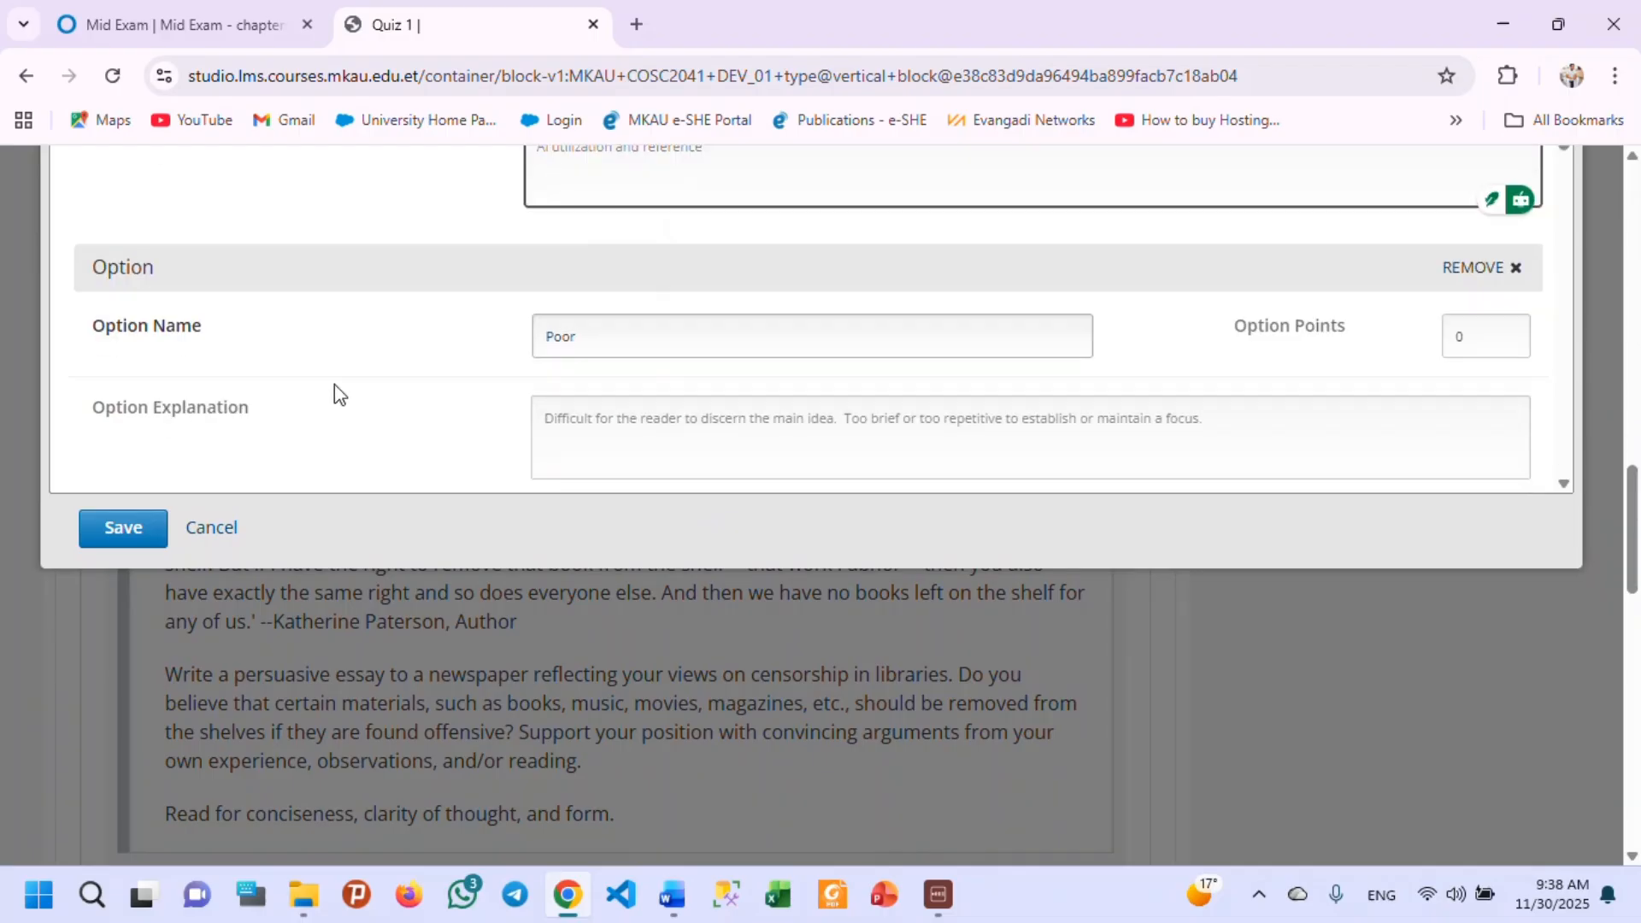
pyautogui.scroll(2, 410, 359)
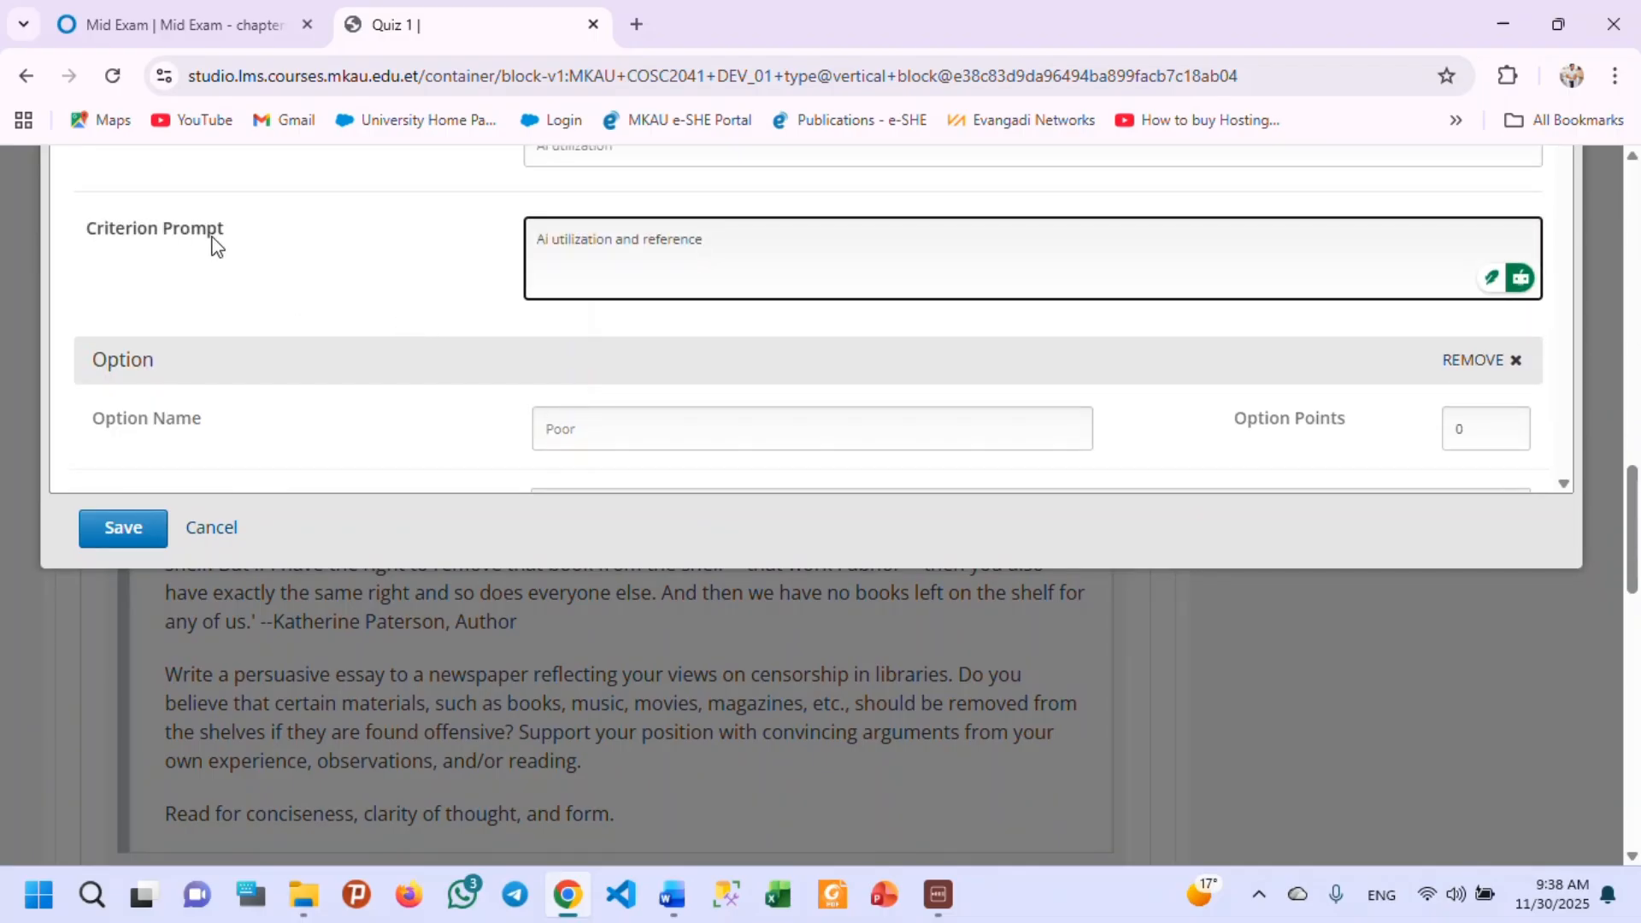
pyautogui.scroll(-2, 367, 341)
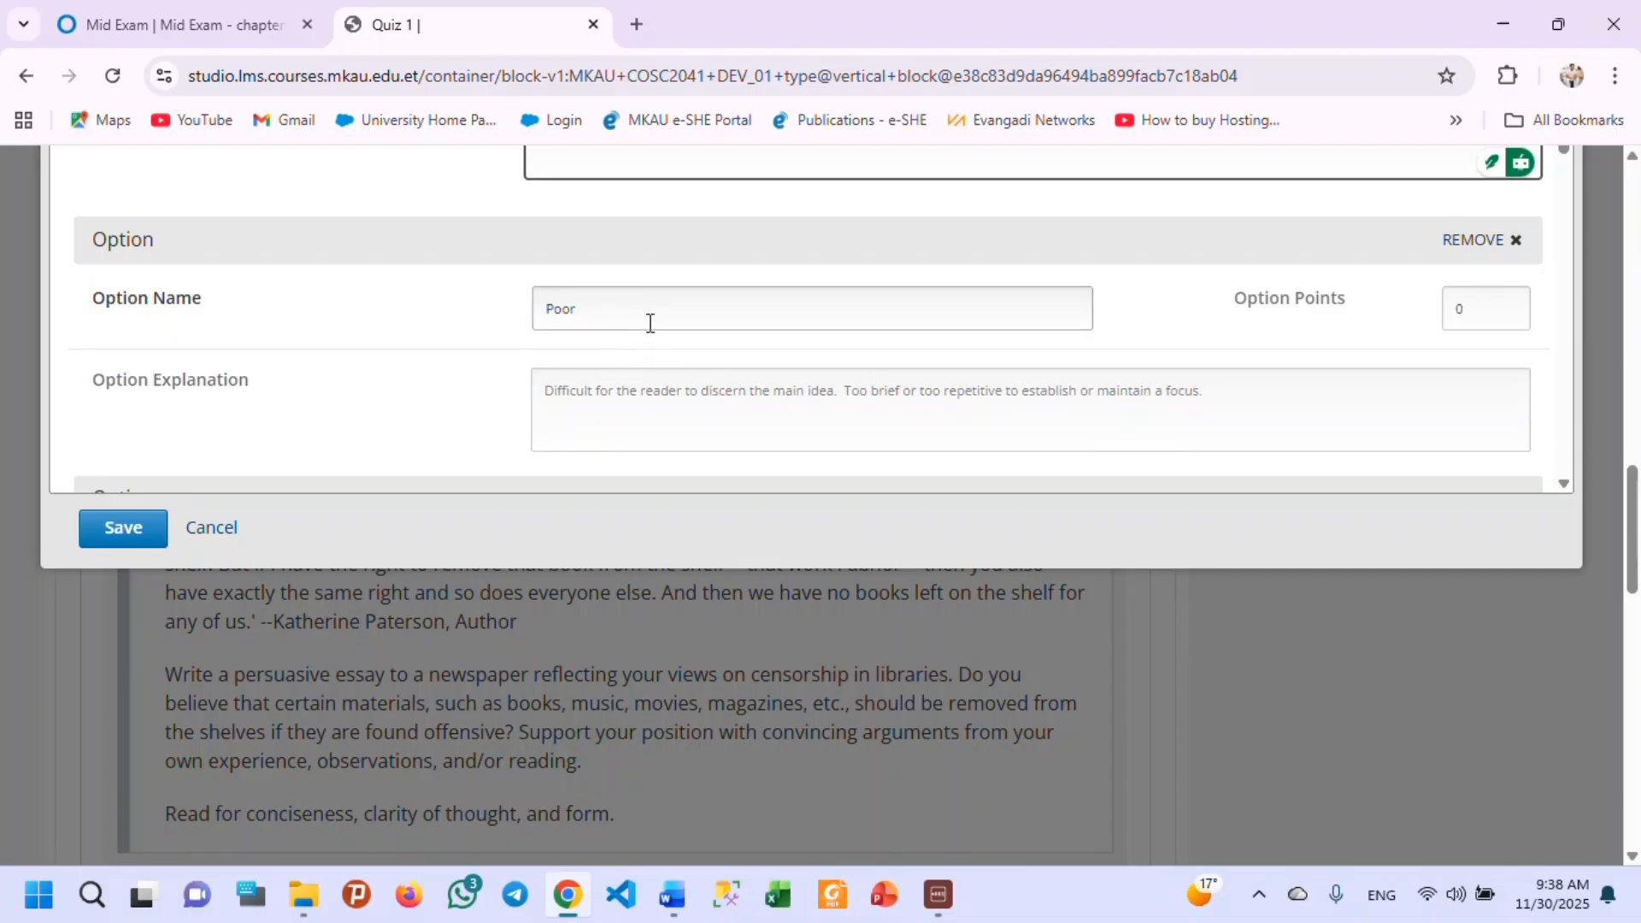
pyautogui.moveTo(1234, 406); pyautogui.dragTo(479, 402)
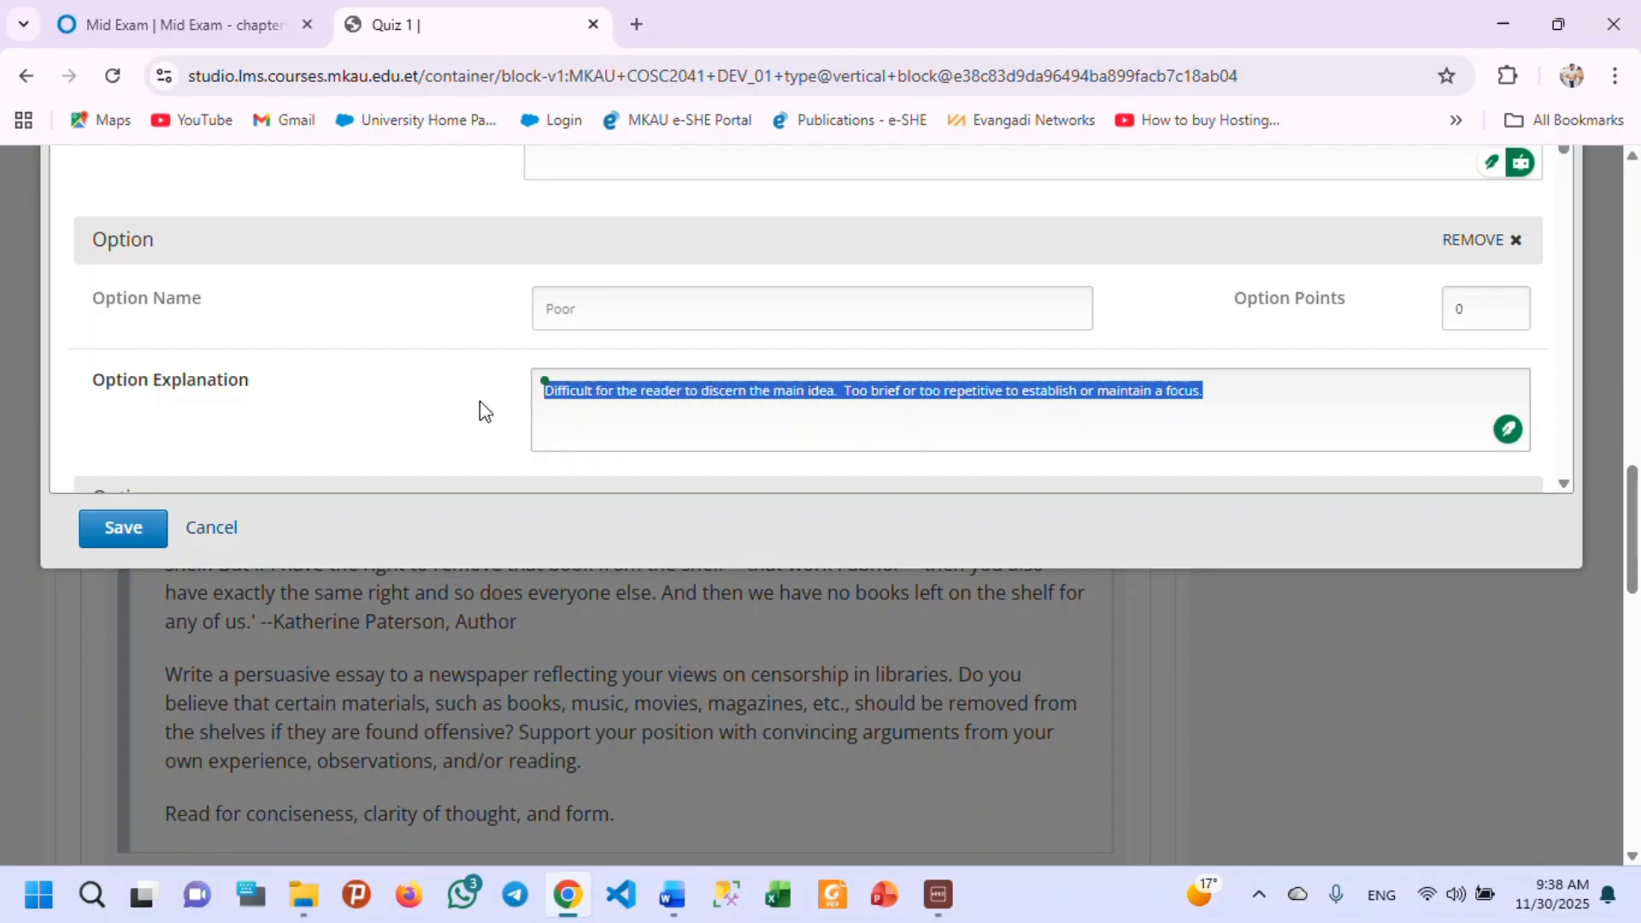
pyautogui.write('I')
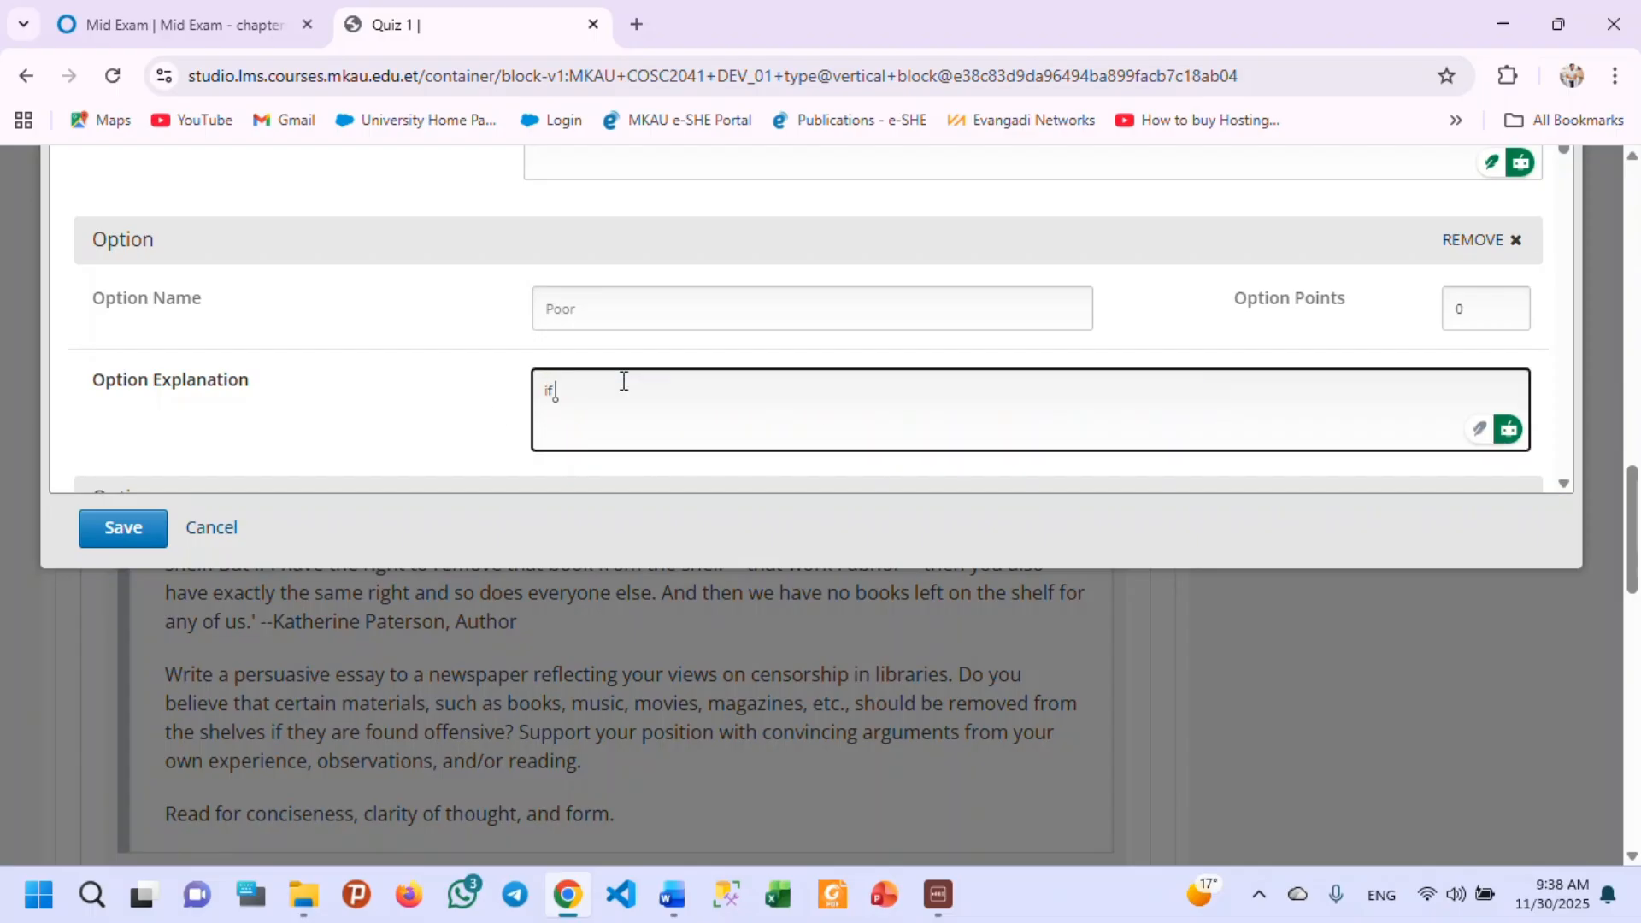
pyautogui.write('f Ai untlization')
pyautogui.write('is above 80%')
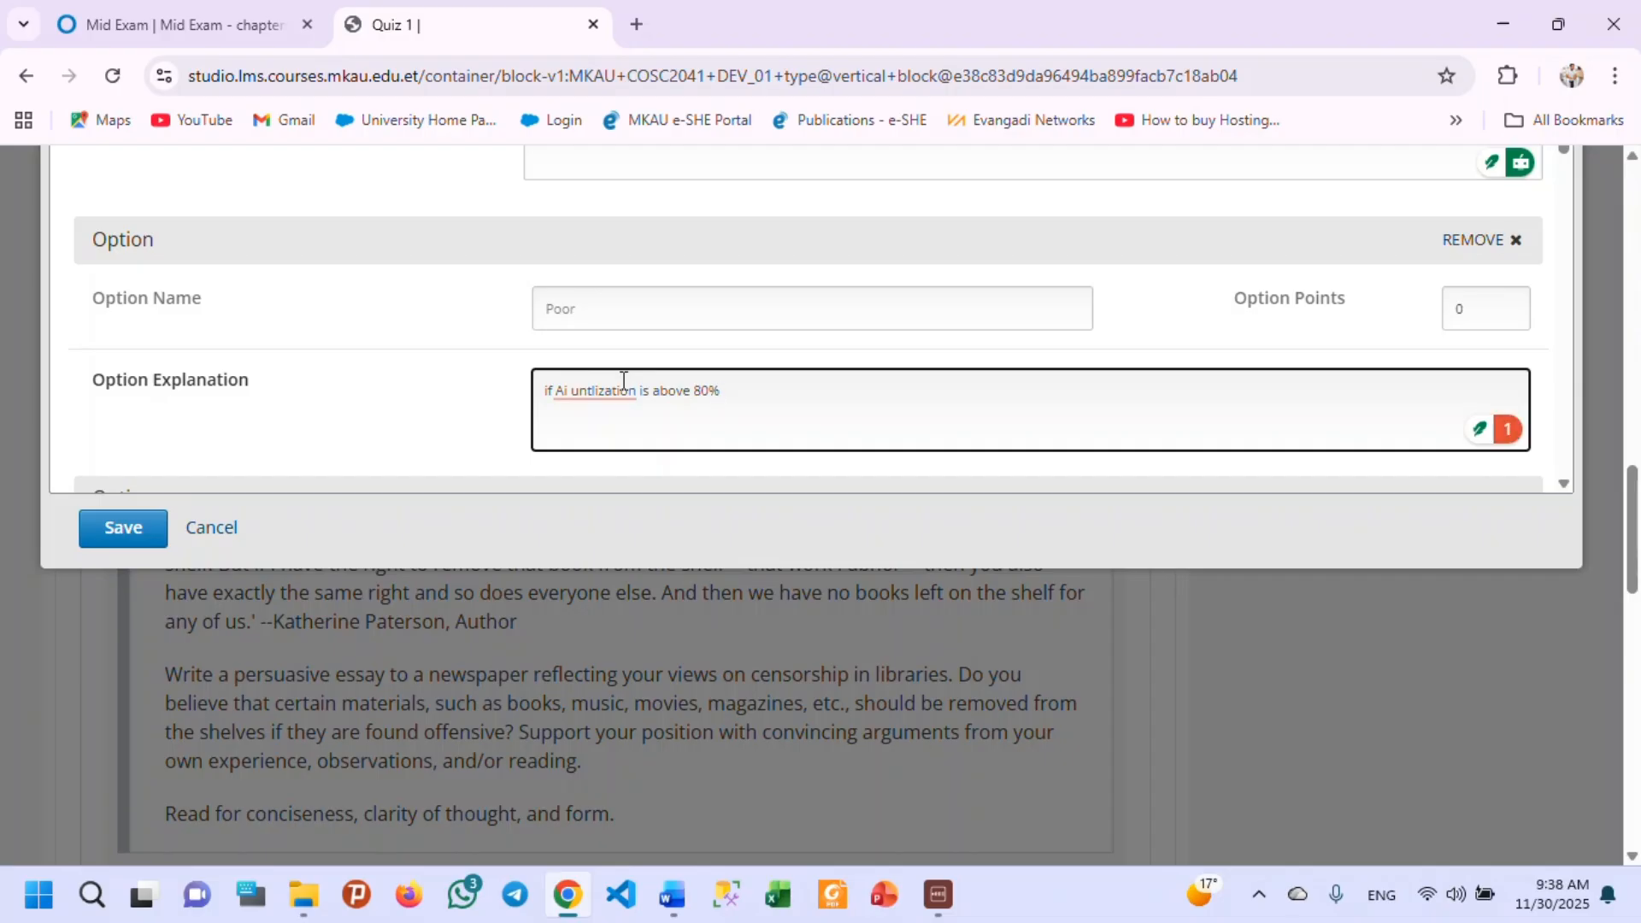
pyautogui.write(' and not referecened')
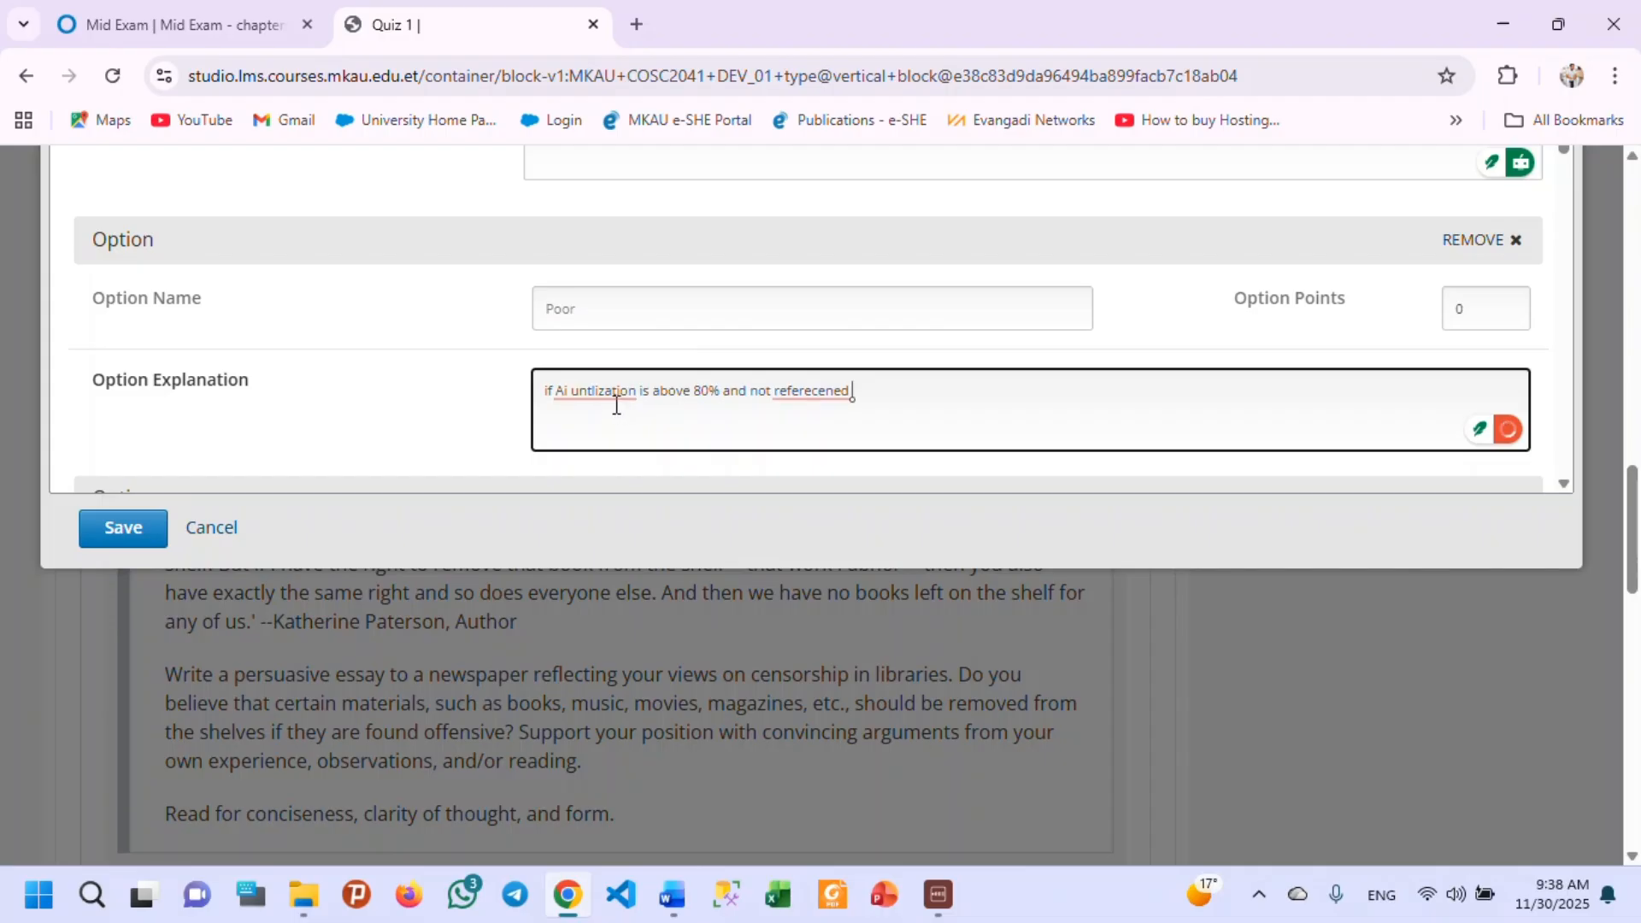
# Correct the misspelled words in the Poor option's explanation to "AI utilization" and "referenced".
pyautogui.click(617, 398)
pyautogui.click(608, 454)
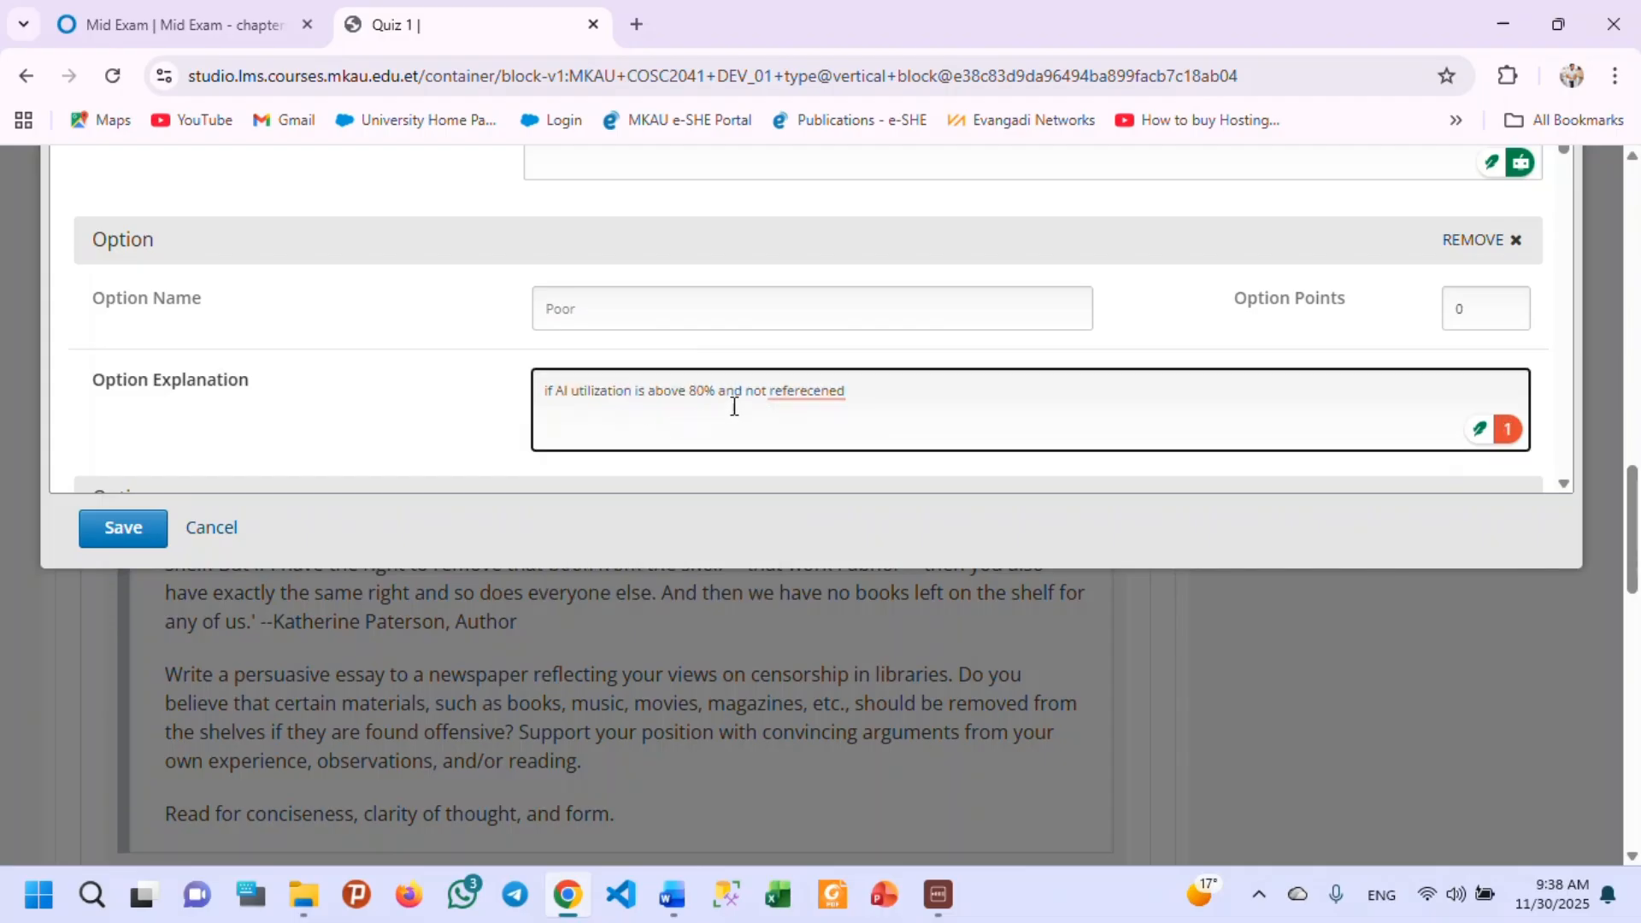
pyautogui.moveTo(792, 394)
pyautogui.click(804, 451)
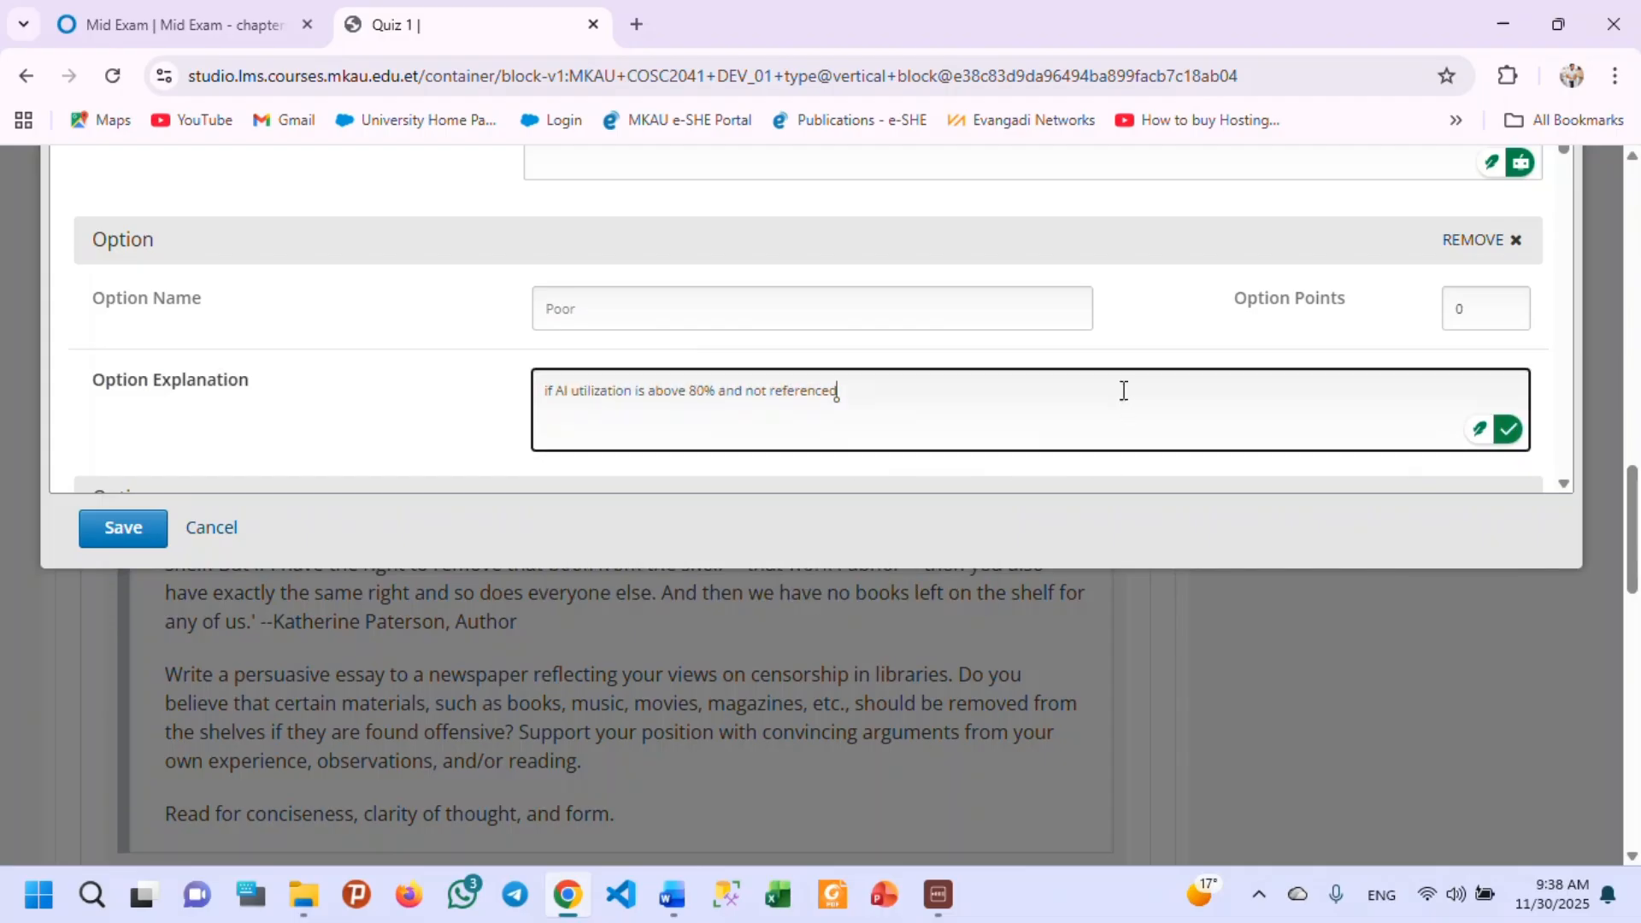
pyautogui.click(601, 303)
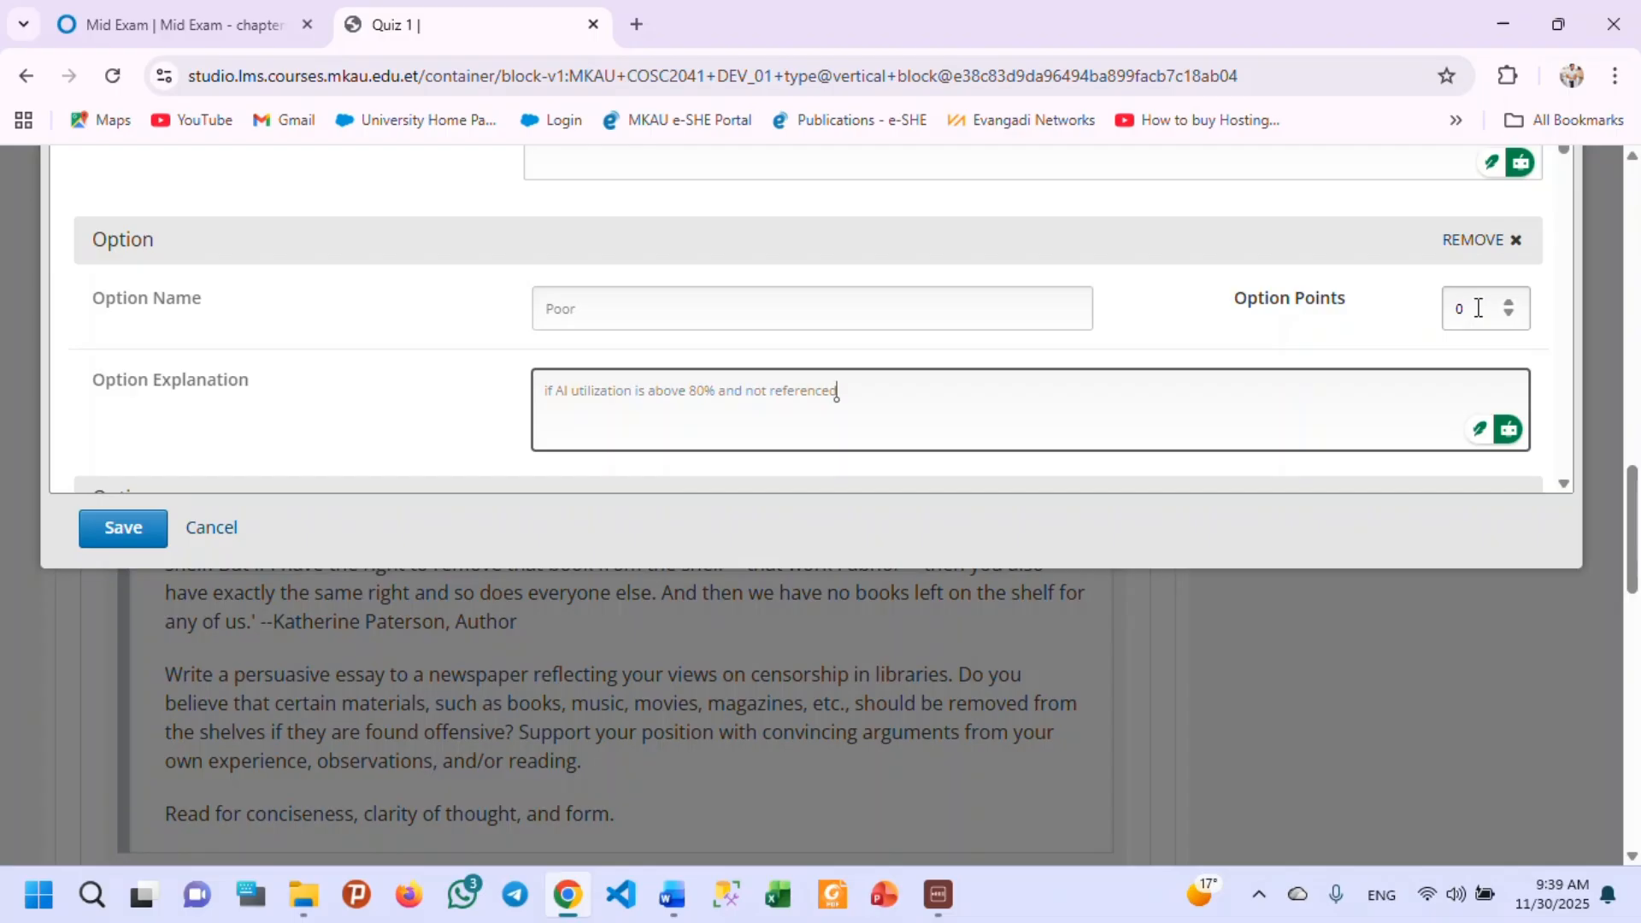
# Replace the Fair option's explanation with a copy of the Poor option's explanation.
pyautogui.scroll(-3, 723, 359)
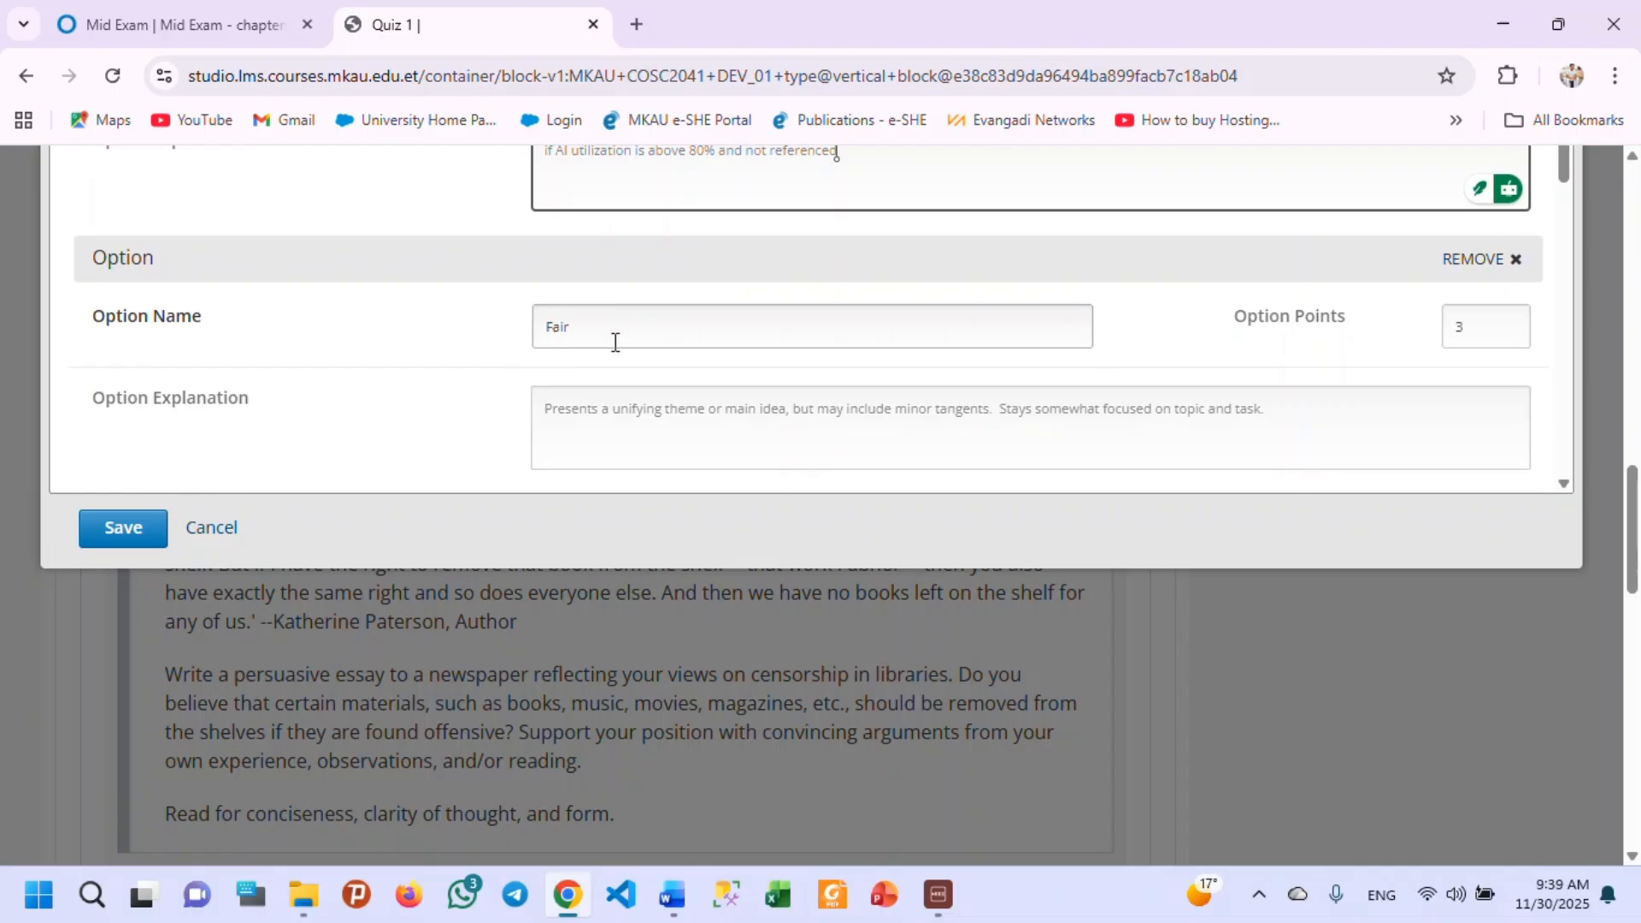
pyautogui.scroll(3, 615, 342)
pyautogui.scroll(-1, 762, 351)
pyautogui.moveTo(855, 271); pyautogui.dragTo(526, 283)
pyautogui.hotkey('ctrl', 'c')
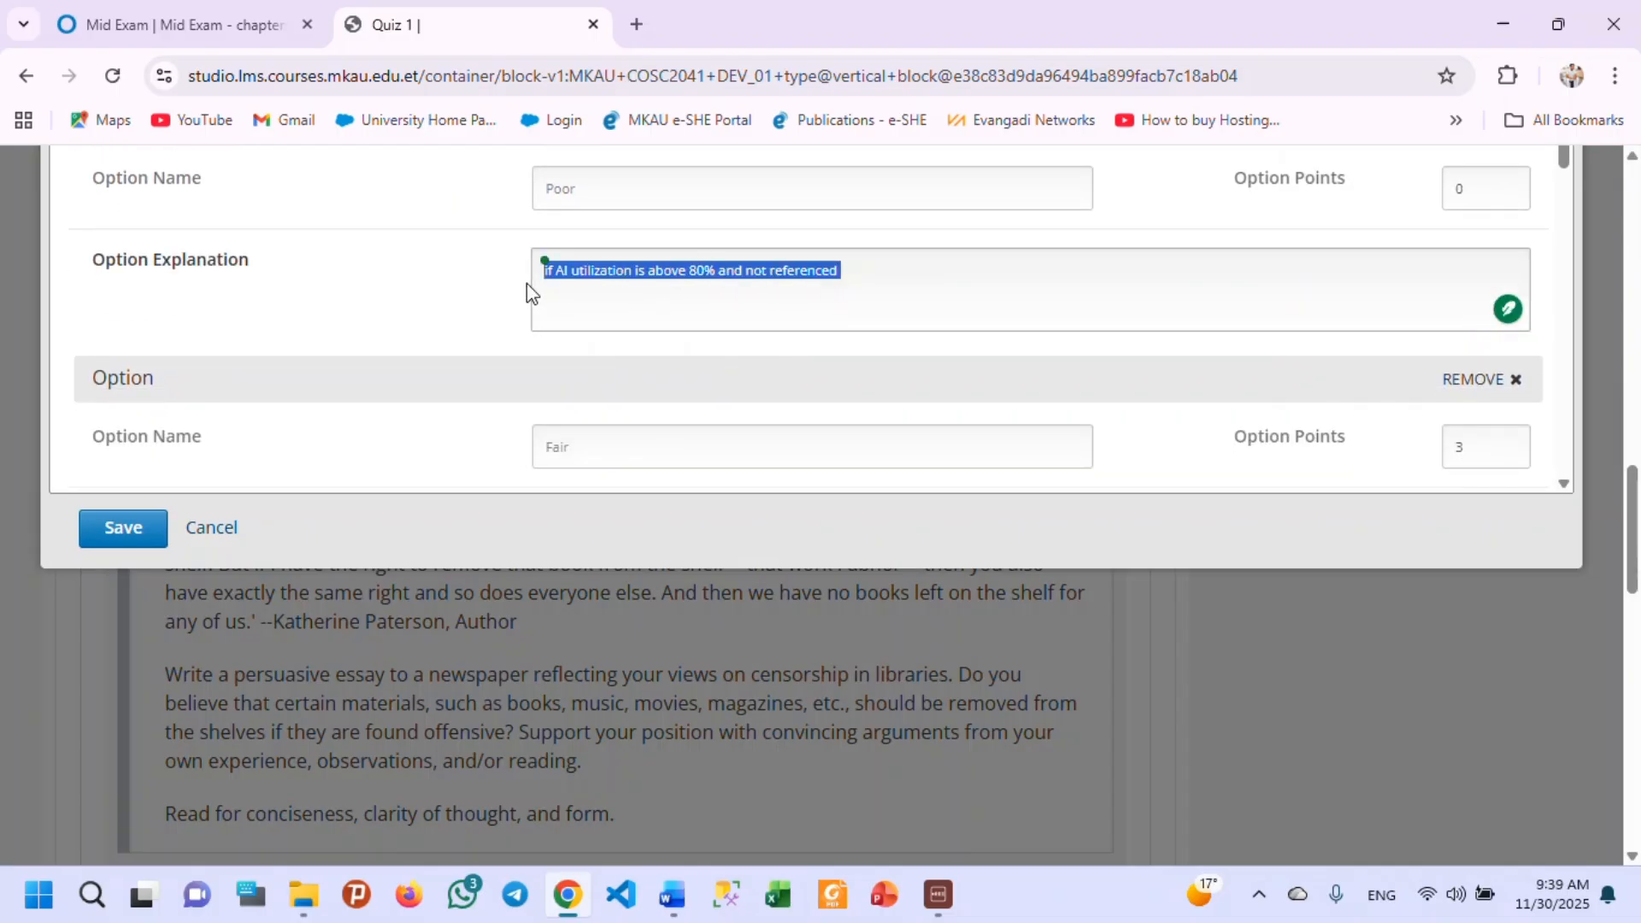
pyautogui.scroll(-1, 717, 373)
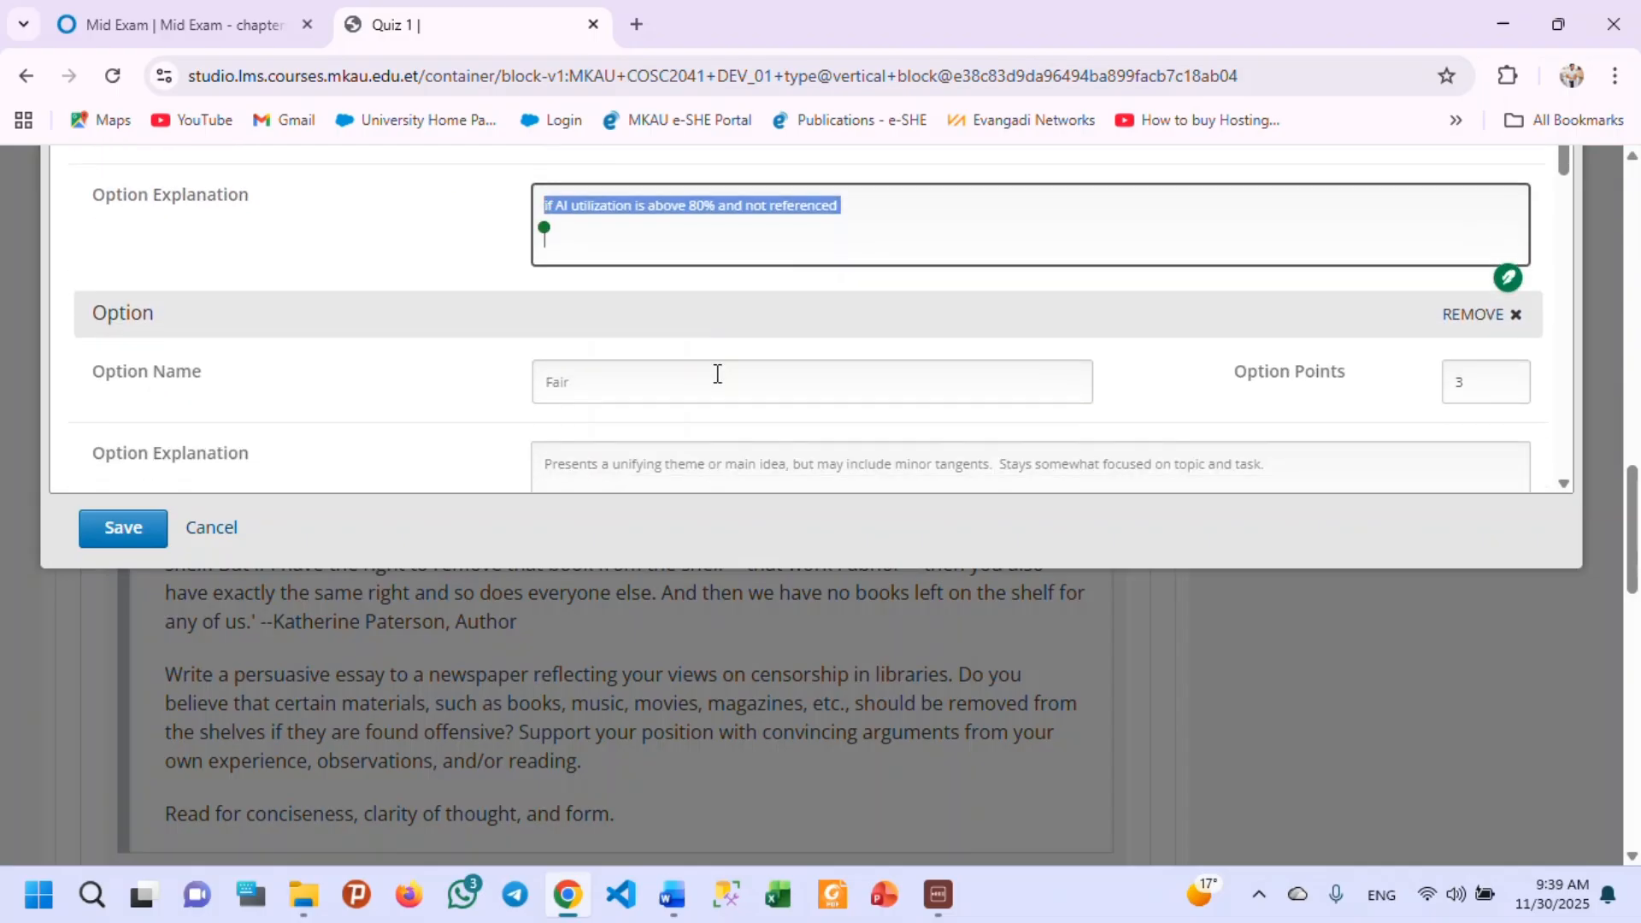
pyautogui.scroll(-2, 717, 373)
pyautogui.click(681, 278)
pyautogui.hotkey('ctrl', 'a')
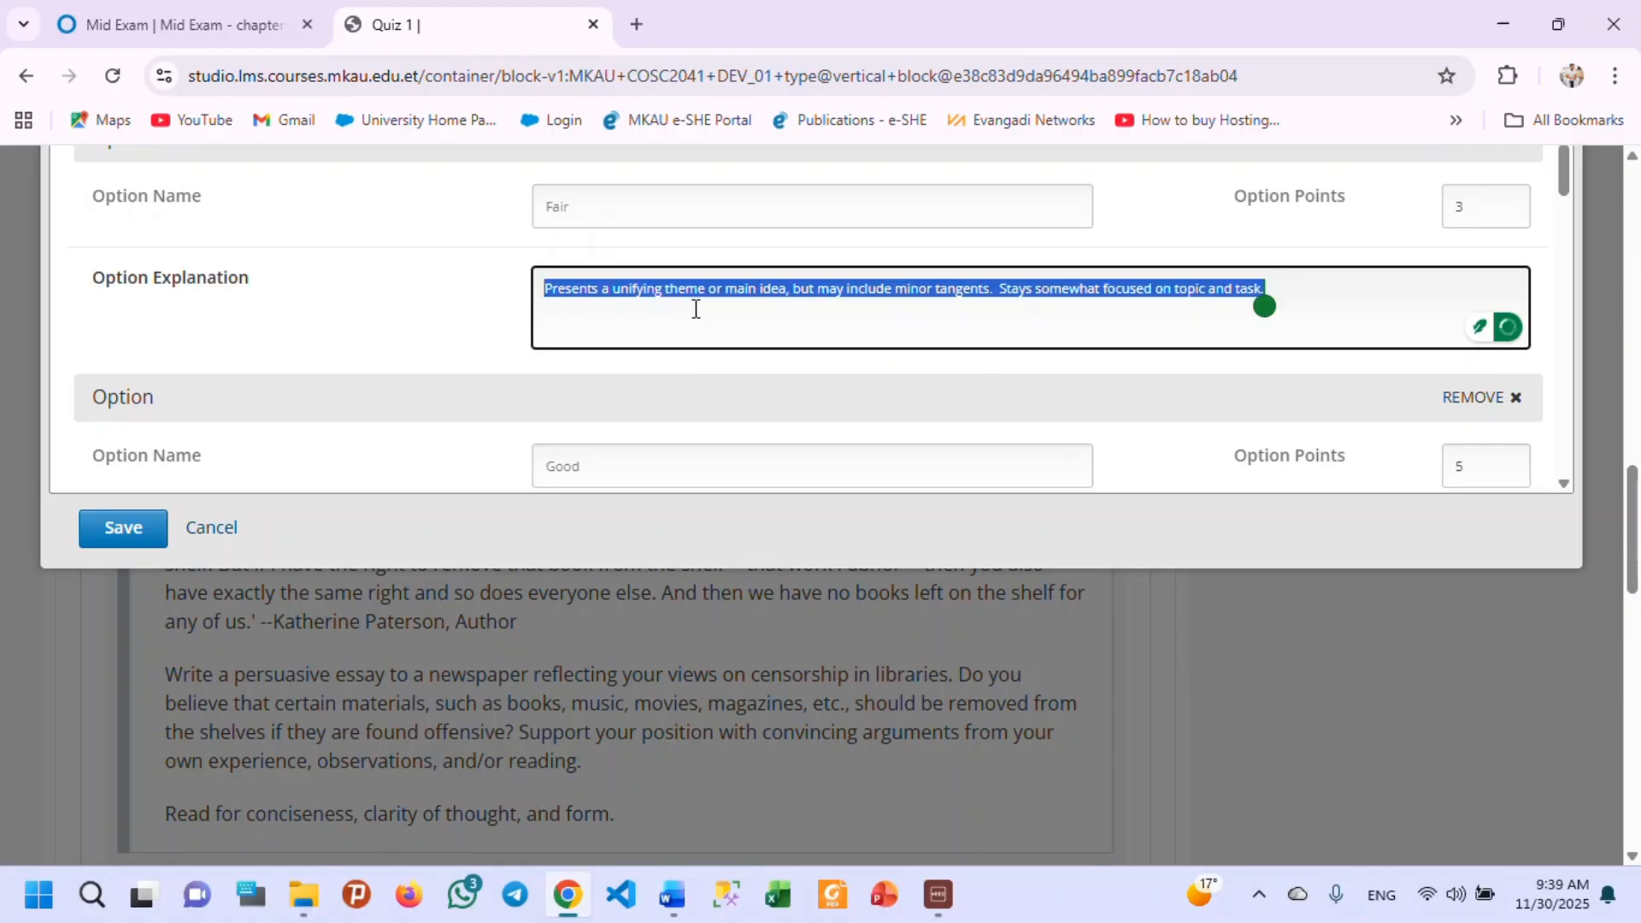
pyautogui.hotkey('ctrl', 'v')
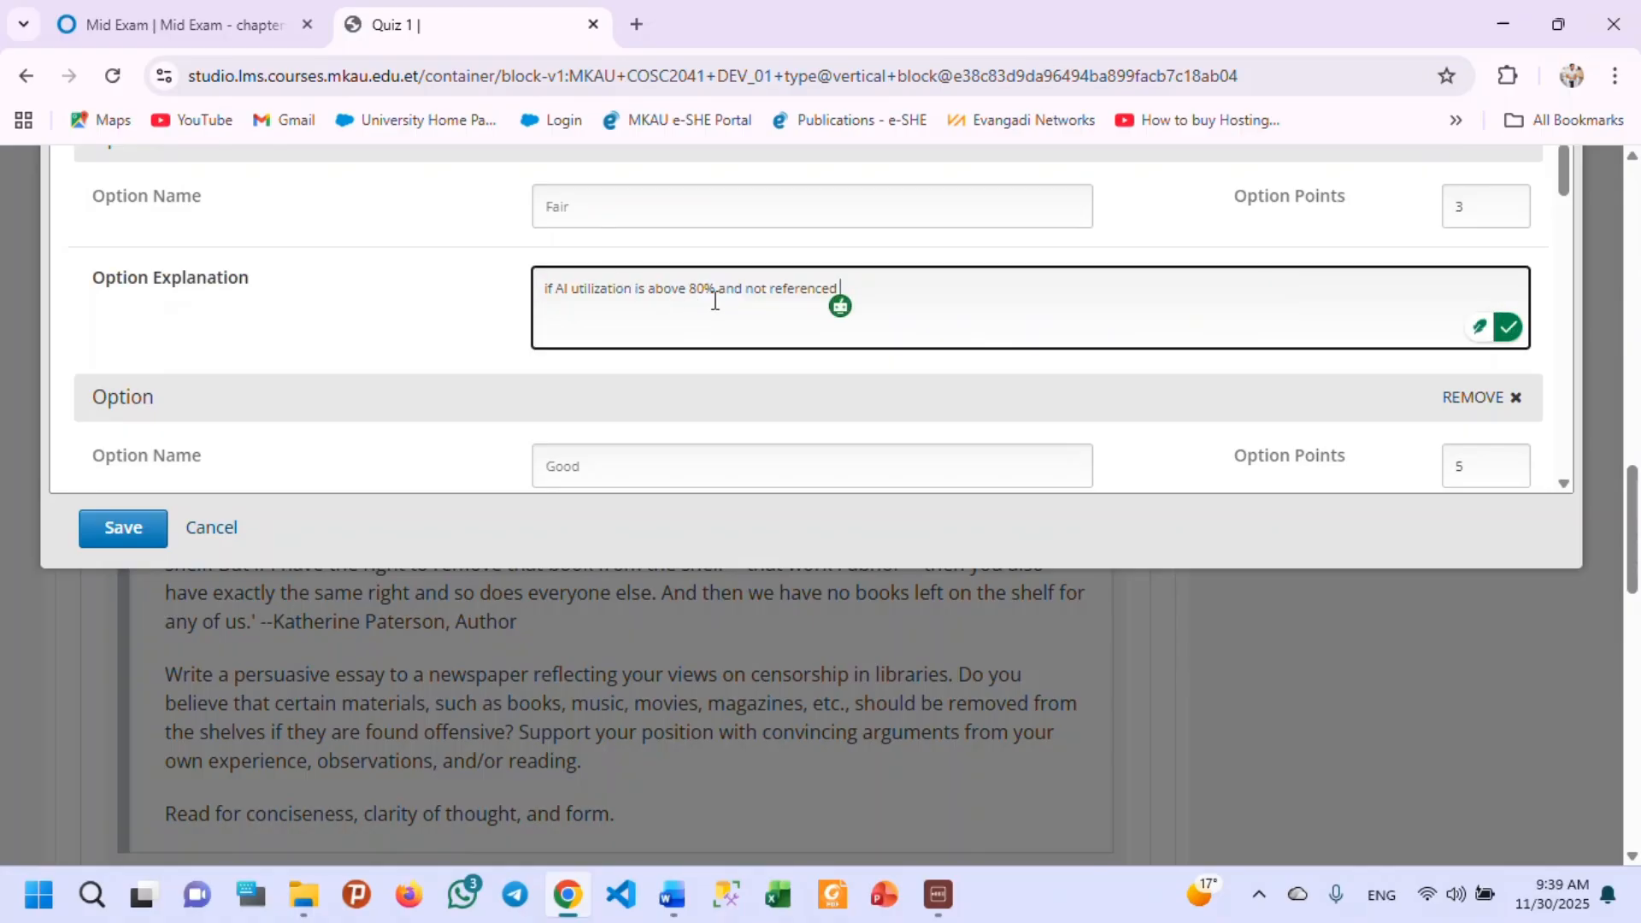
# Reword the Fair option's explanation to "if AI utilization is below 50% and referenced".
pyautogui.doubleClick(678, 297)
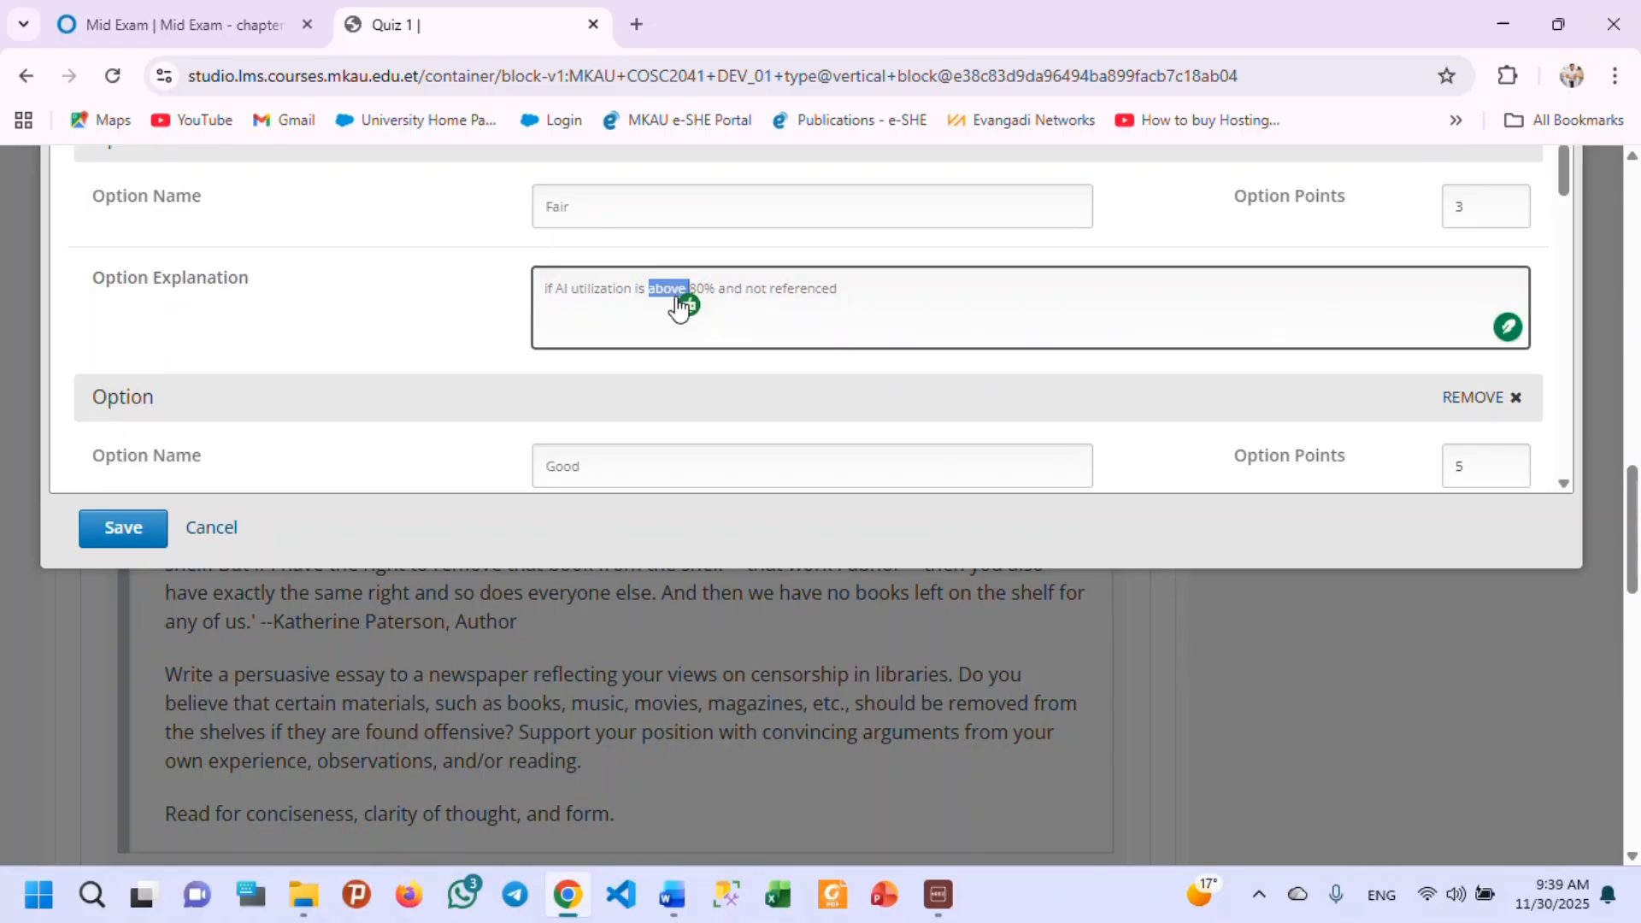
pyautogui.write('below')
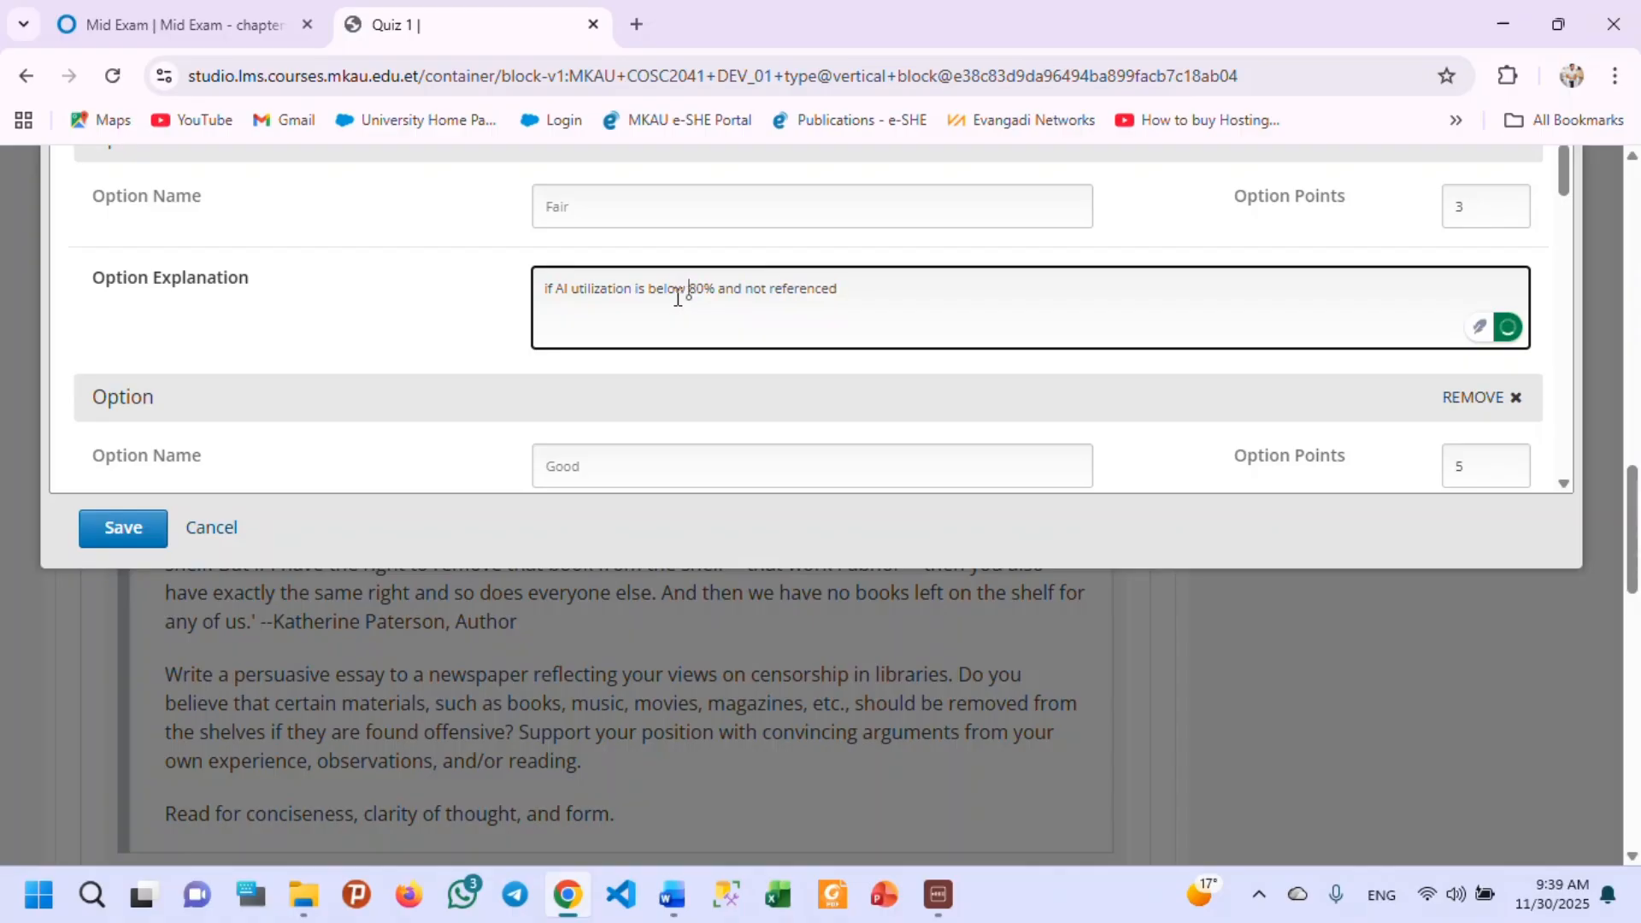
pyautogui.moveTo(689, 292); pyautogui.dragTo(695, 293)
pyautogui.write('5')
pyautogui.doubleClick(756, 291)
pyautogui.press('BackSpace')
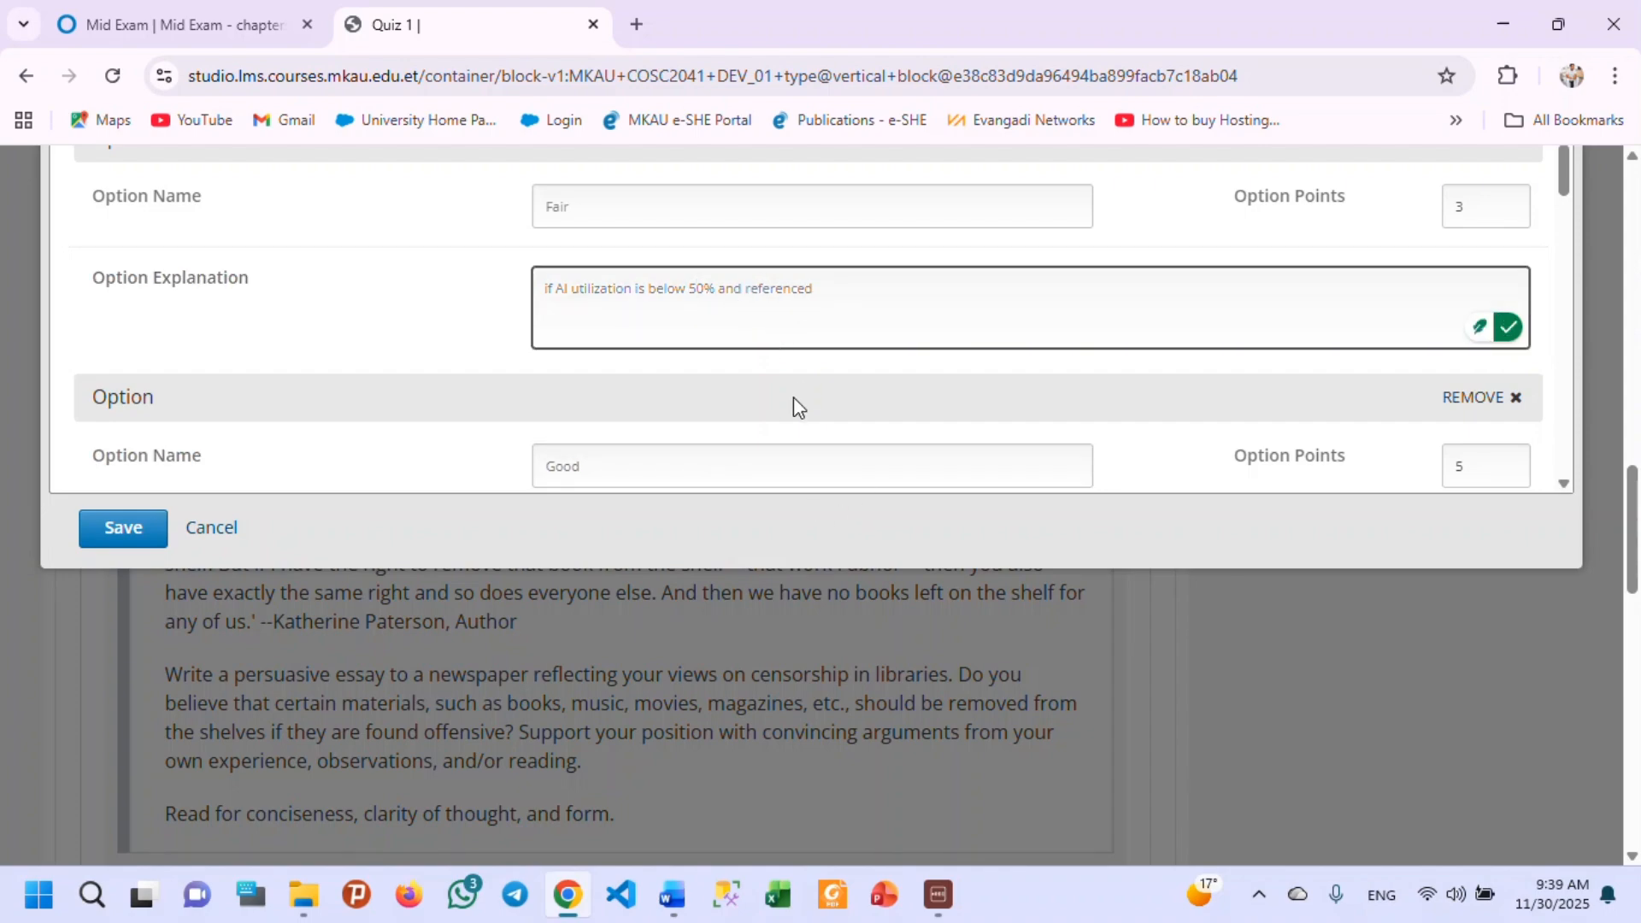
# Try 4 and 2 as the Fair option's points and end on 3.
pyautogui.scroll(1, 856, 382)
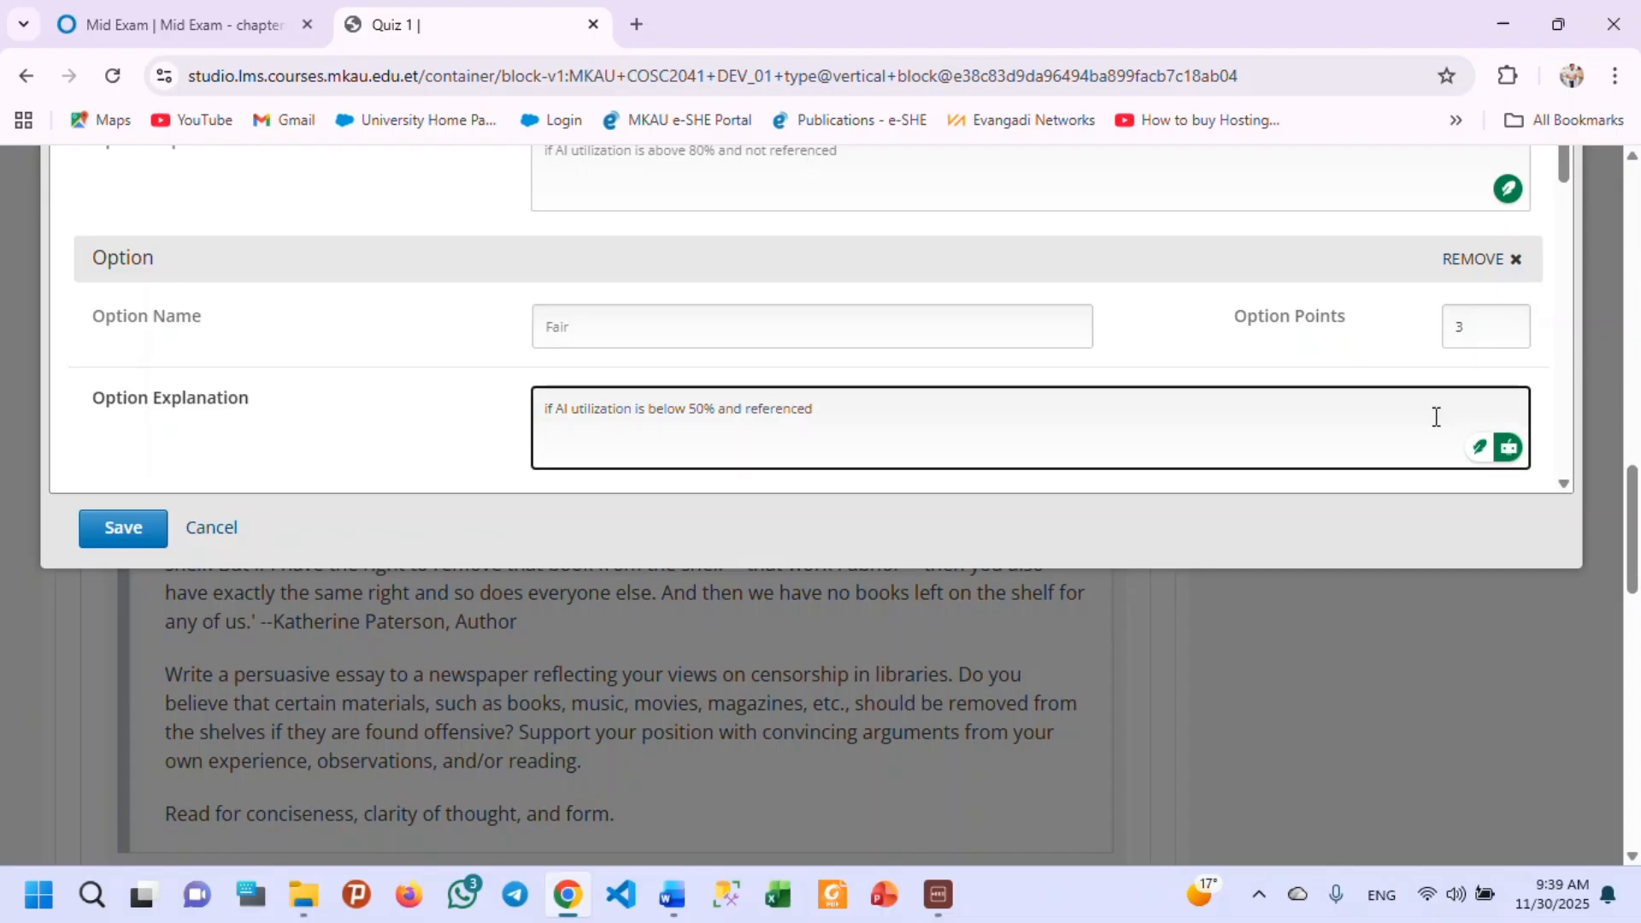
pyautogui.click(1510, 323)
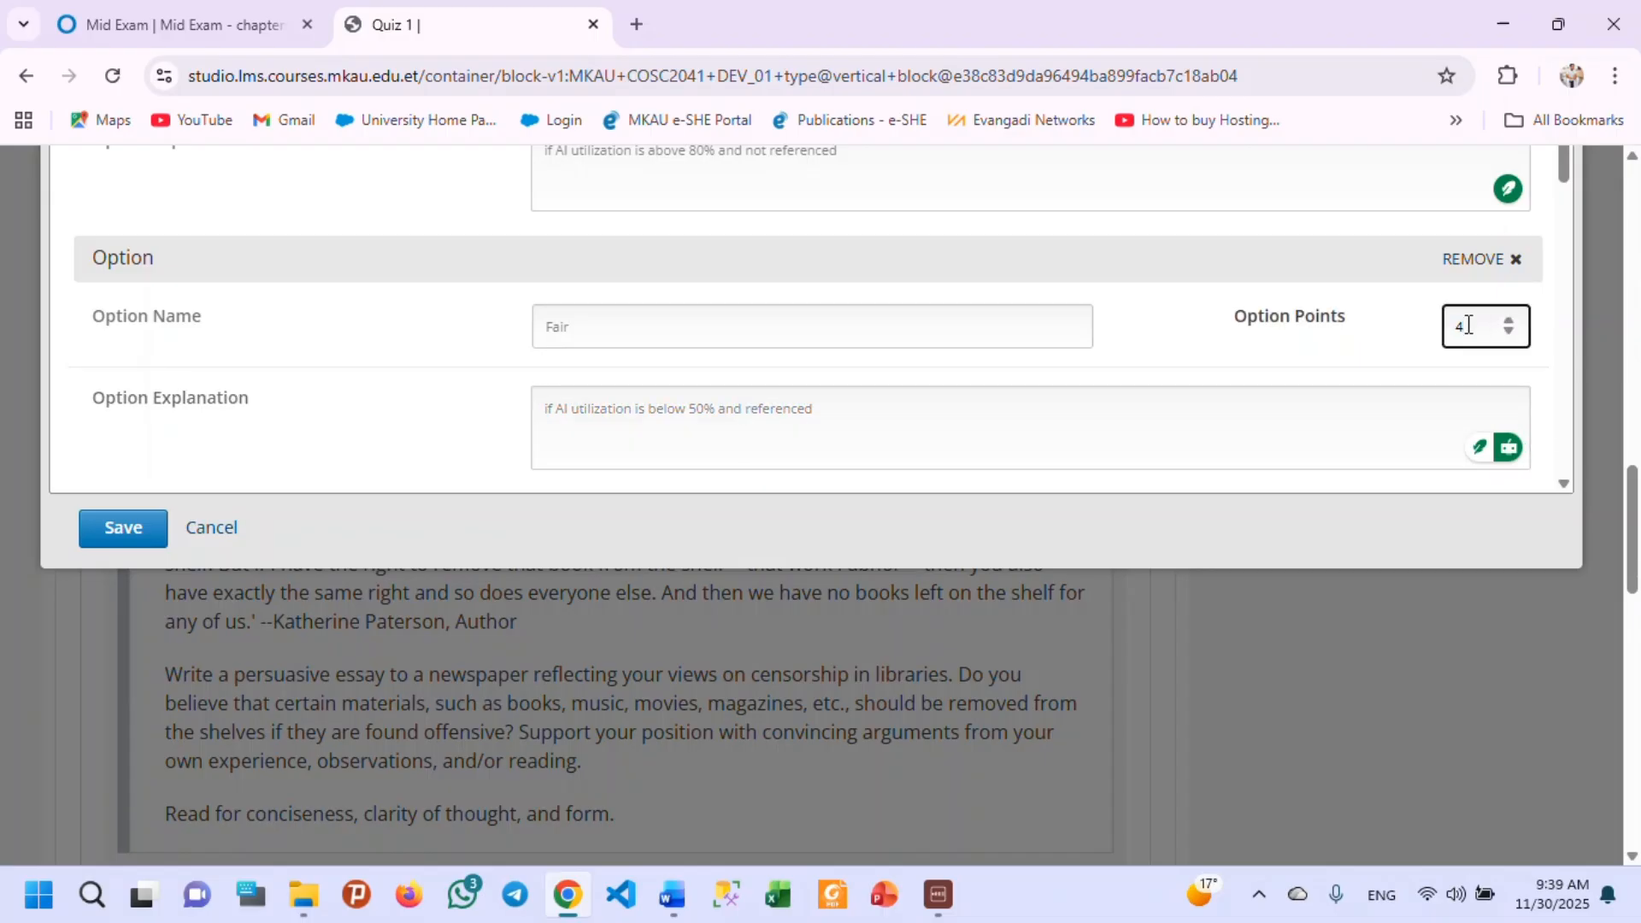
pyautogui.click(1509, 333)
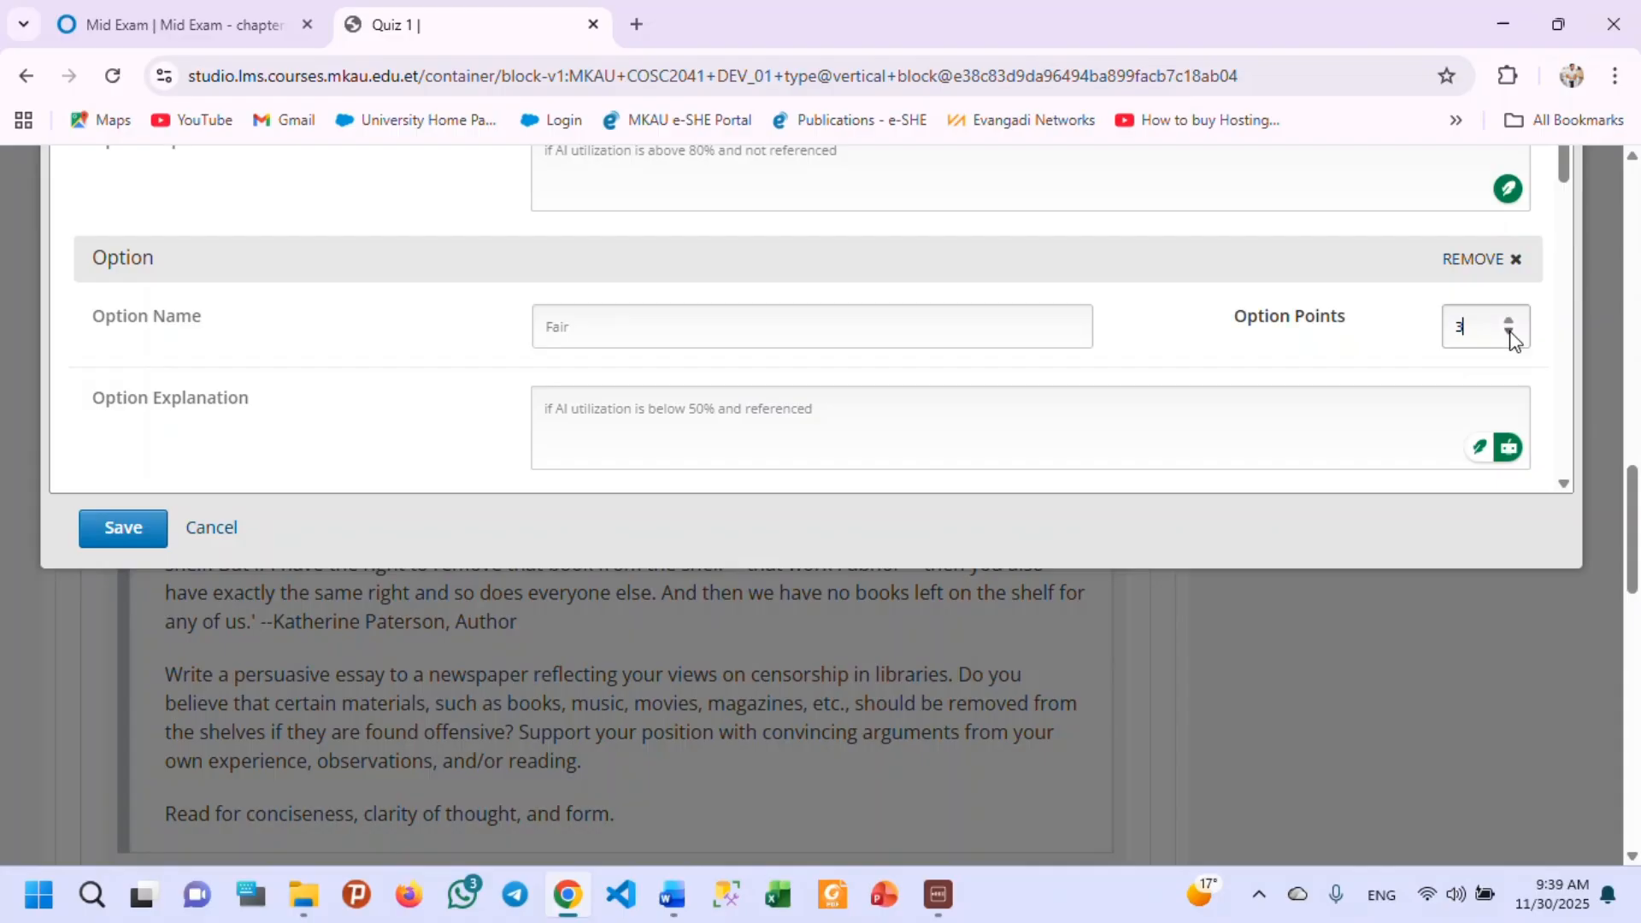
pyautogui.click(1509, 333)
pyautogui.doubleClick(1467, 326)
pyautogui.write('2')
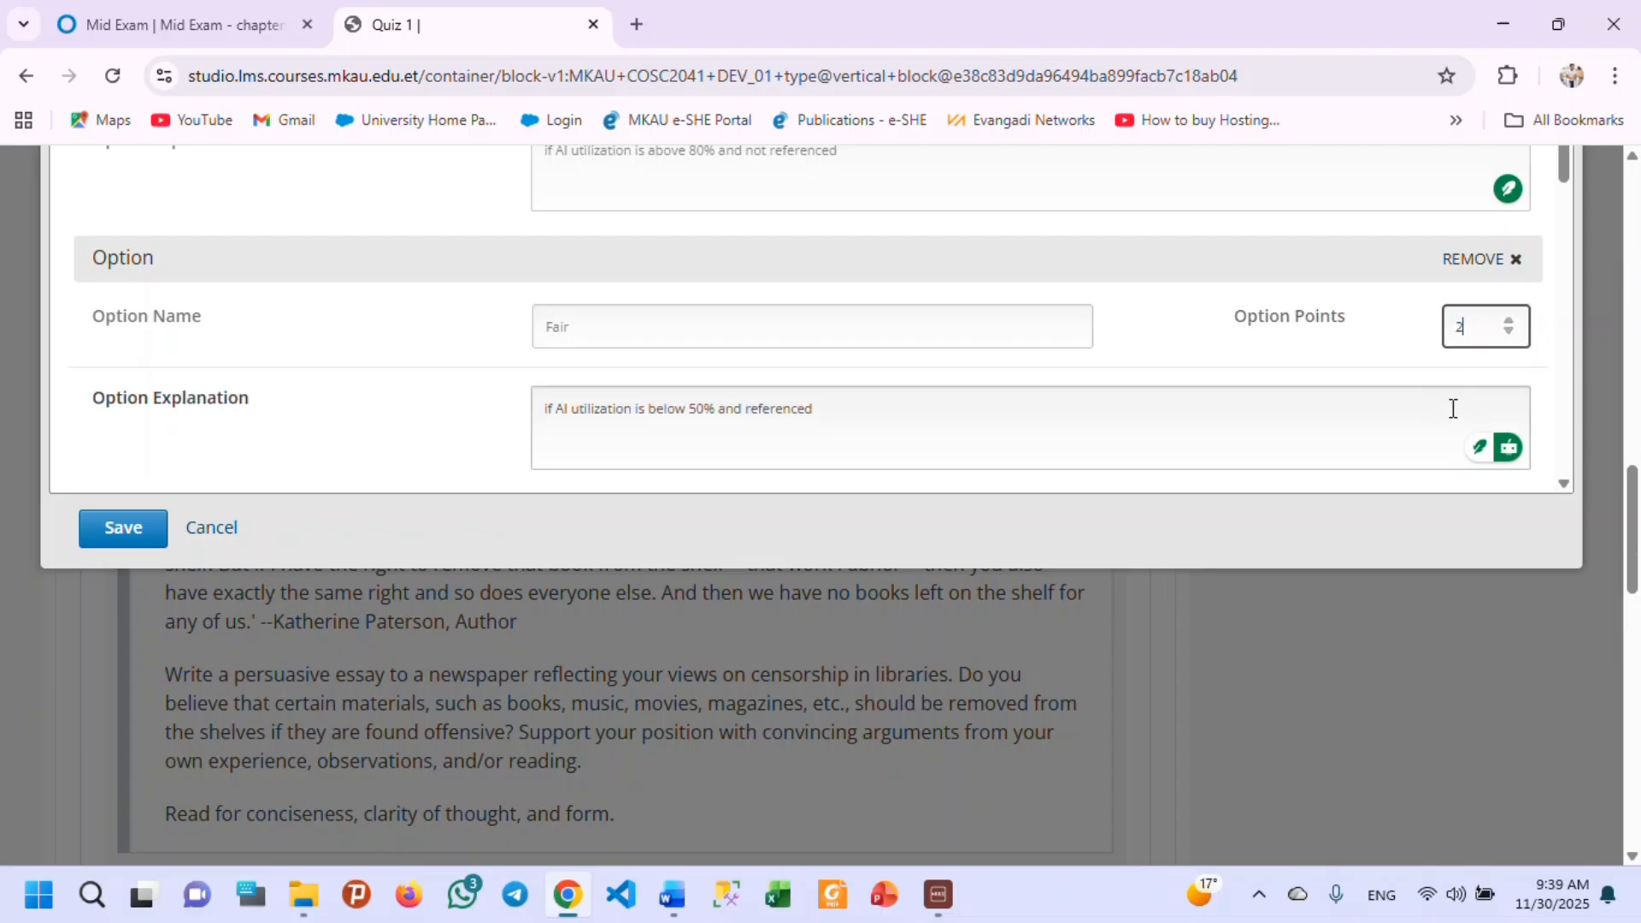
pyautogui.write('3')
# Replace the Good option's explanation with the copied text "if AI utilization is above 80% and not referenced".
pyautogui.scroll(-3, 1411, 375)
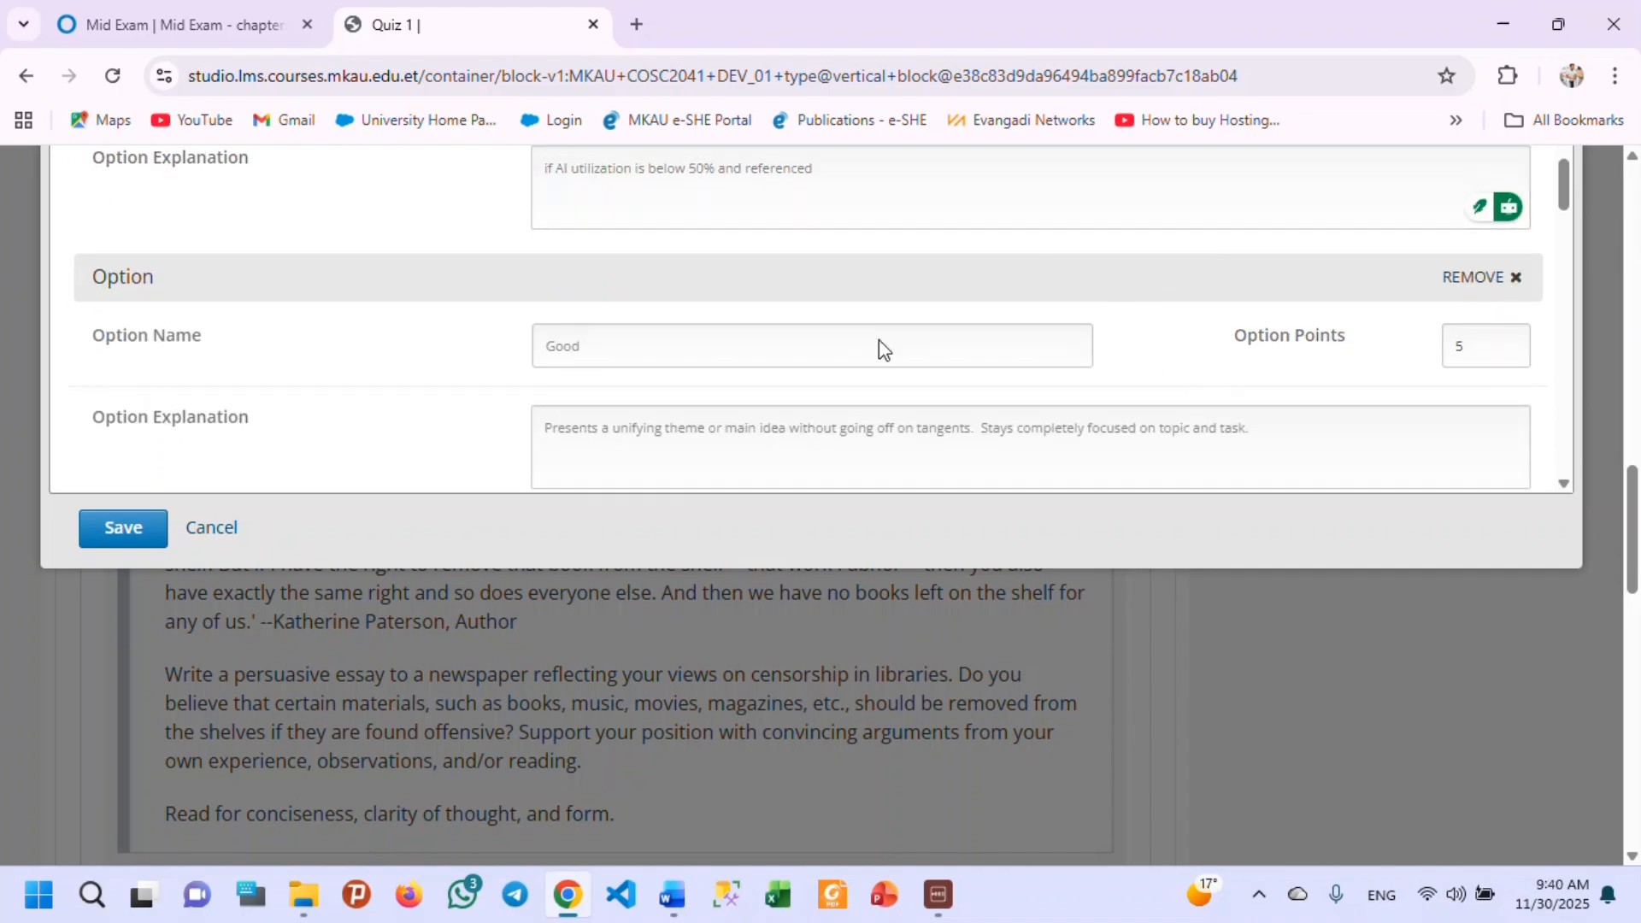
pyautogui.scroll(-2, 662, 351)
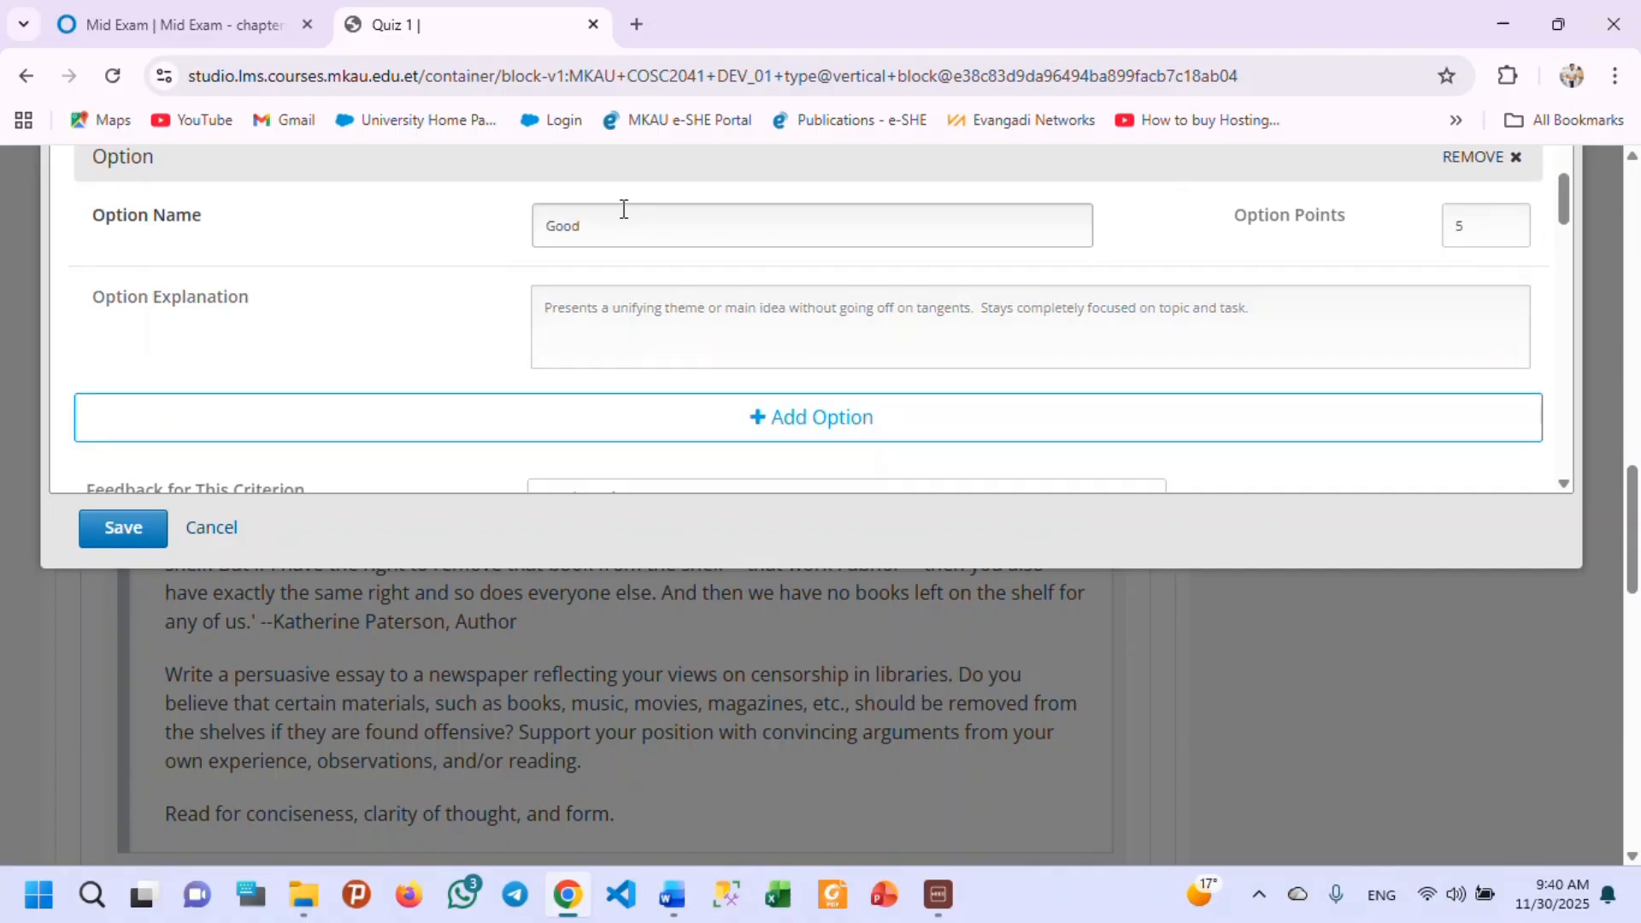
pyautogui.click(691, 323)
pyautogui.tripleClick(692, 321)
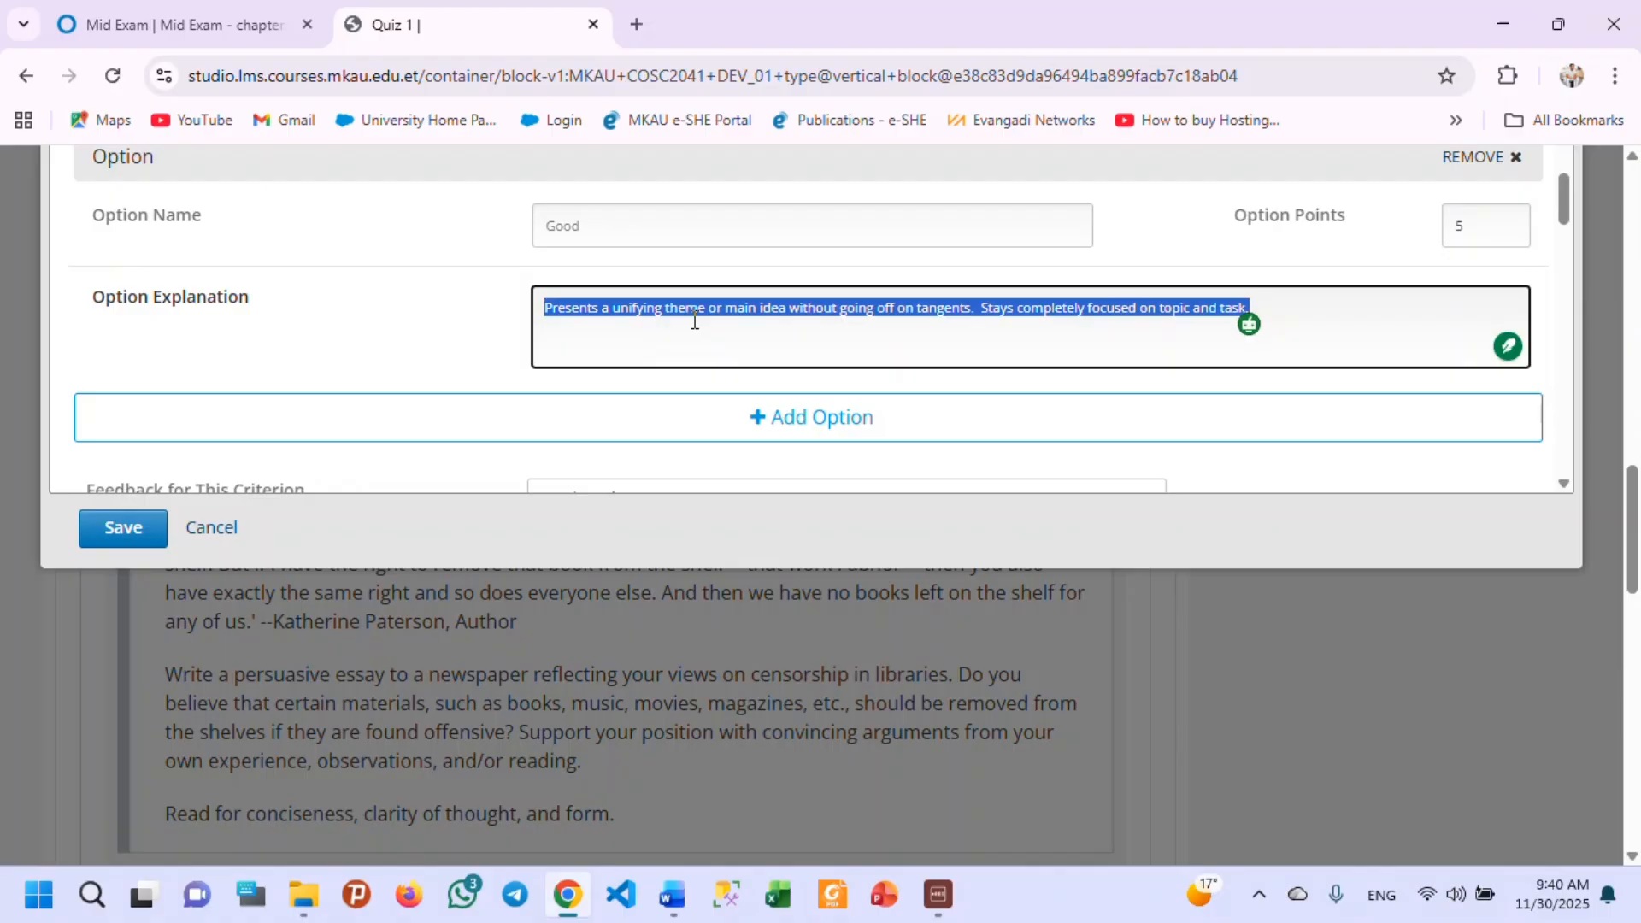
pyautogui.hotkey('ctrl', 'v')
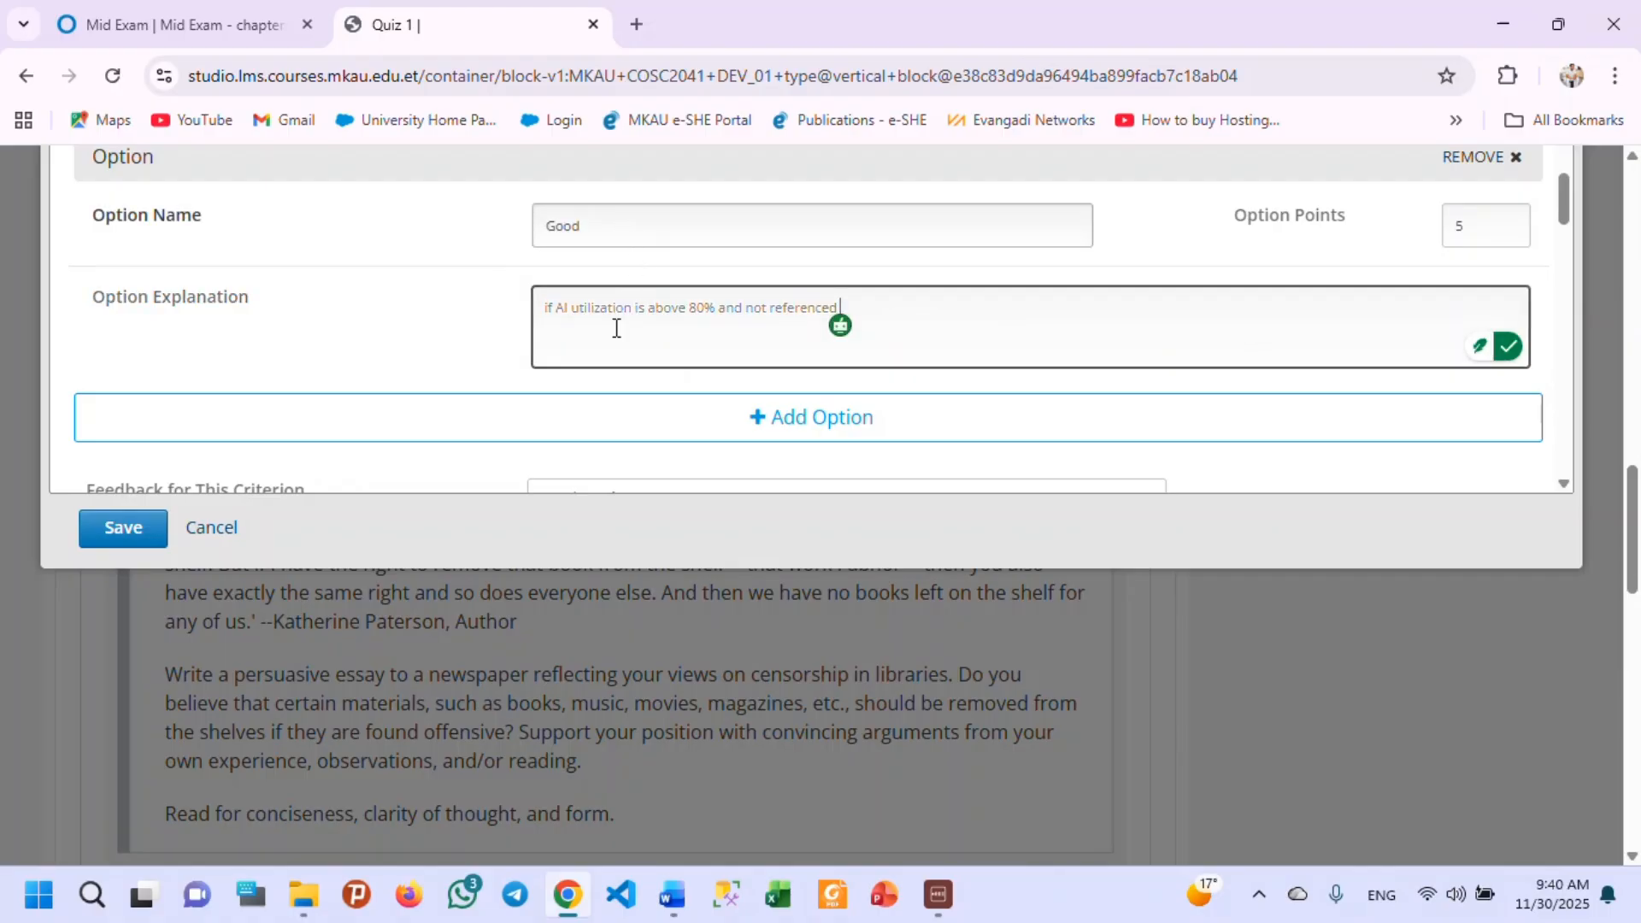
# Reword the Good option's explanation to "if AI utilization free and referenced".
pyautogui.doubleClick(663, 310)
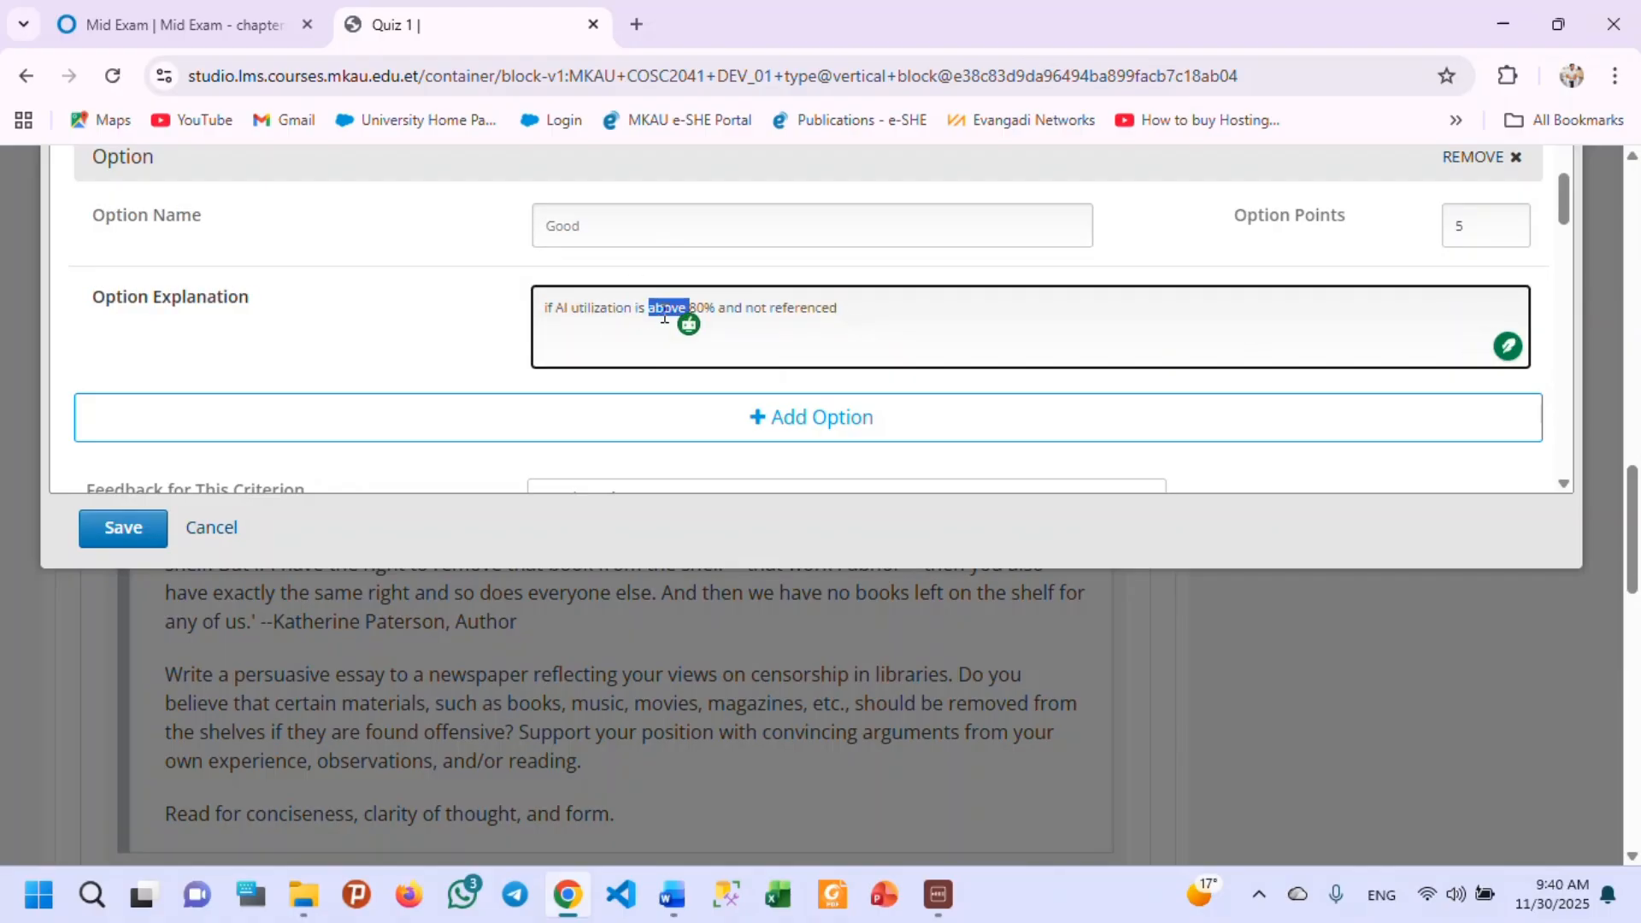
pyautogui.moveTo(716, 311); pyautogui.dragTo(631, 309)
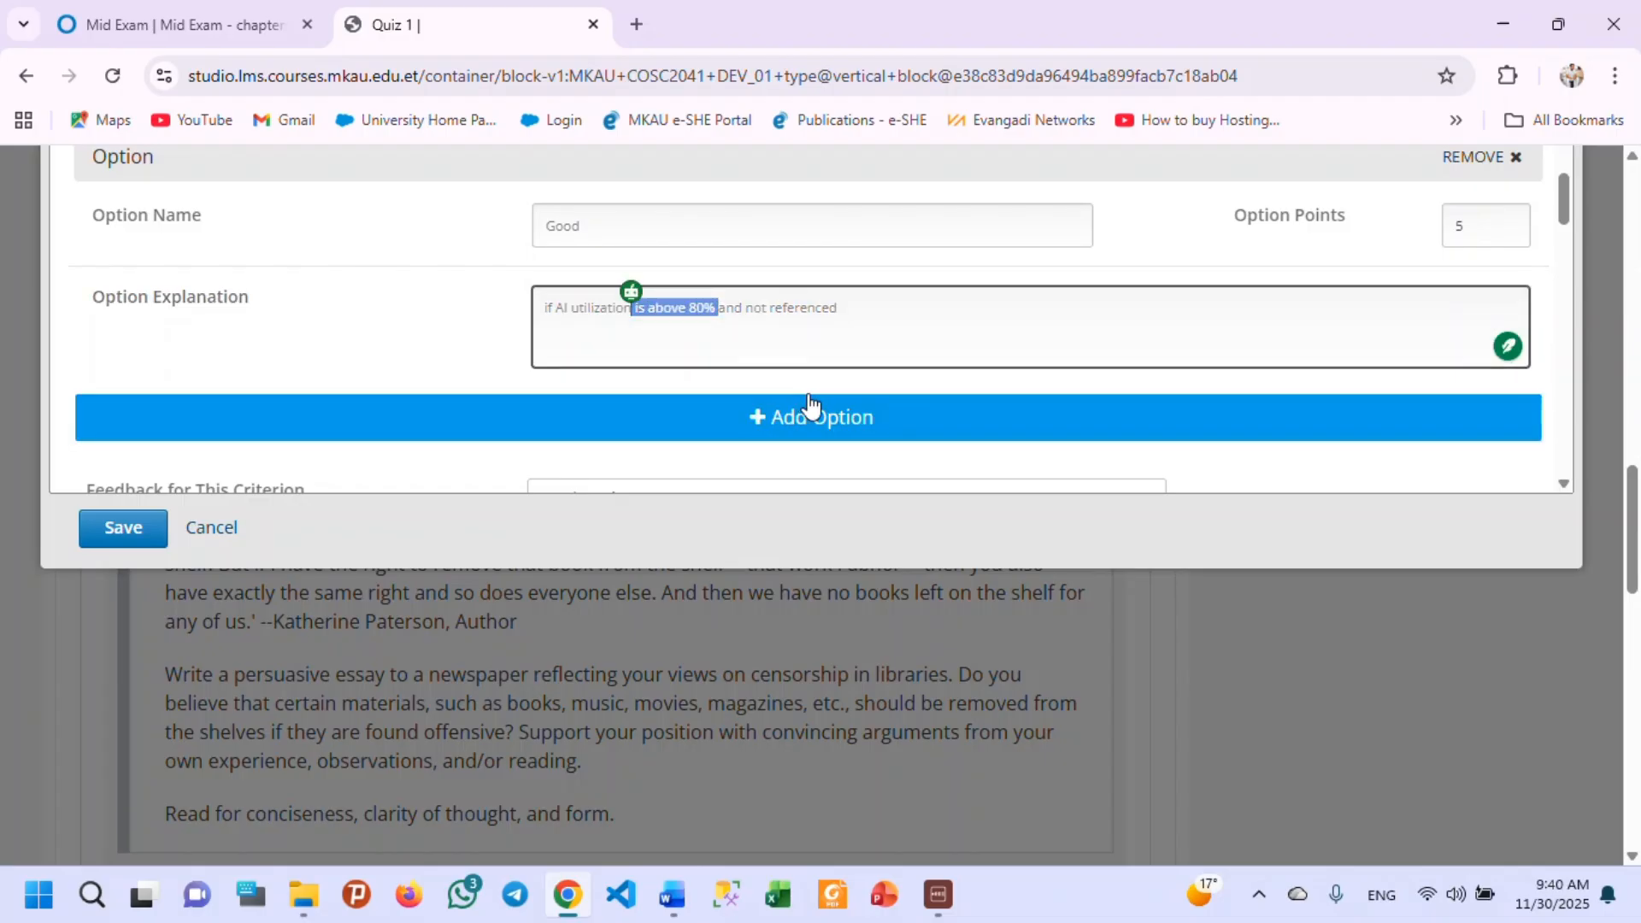
pyautogui.press('BackSpace')
pyautogui.write('free')
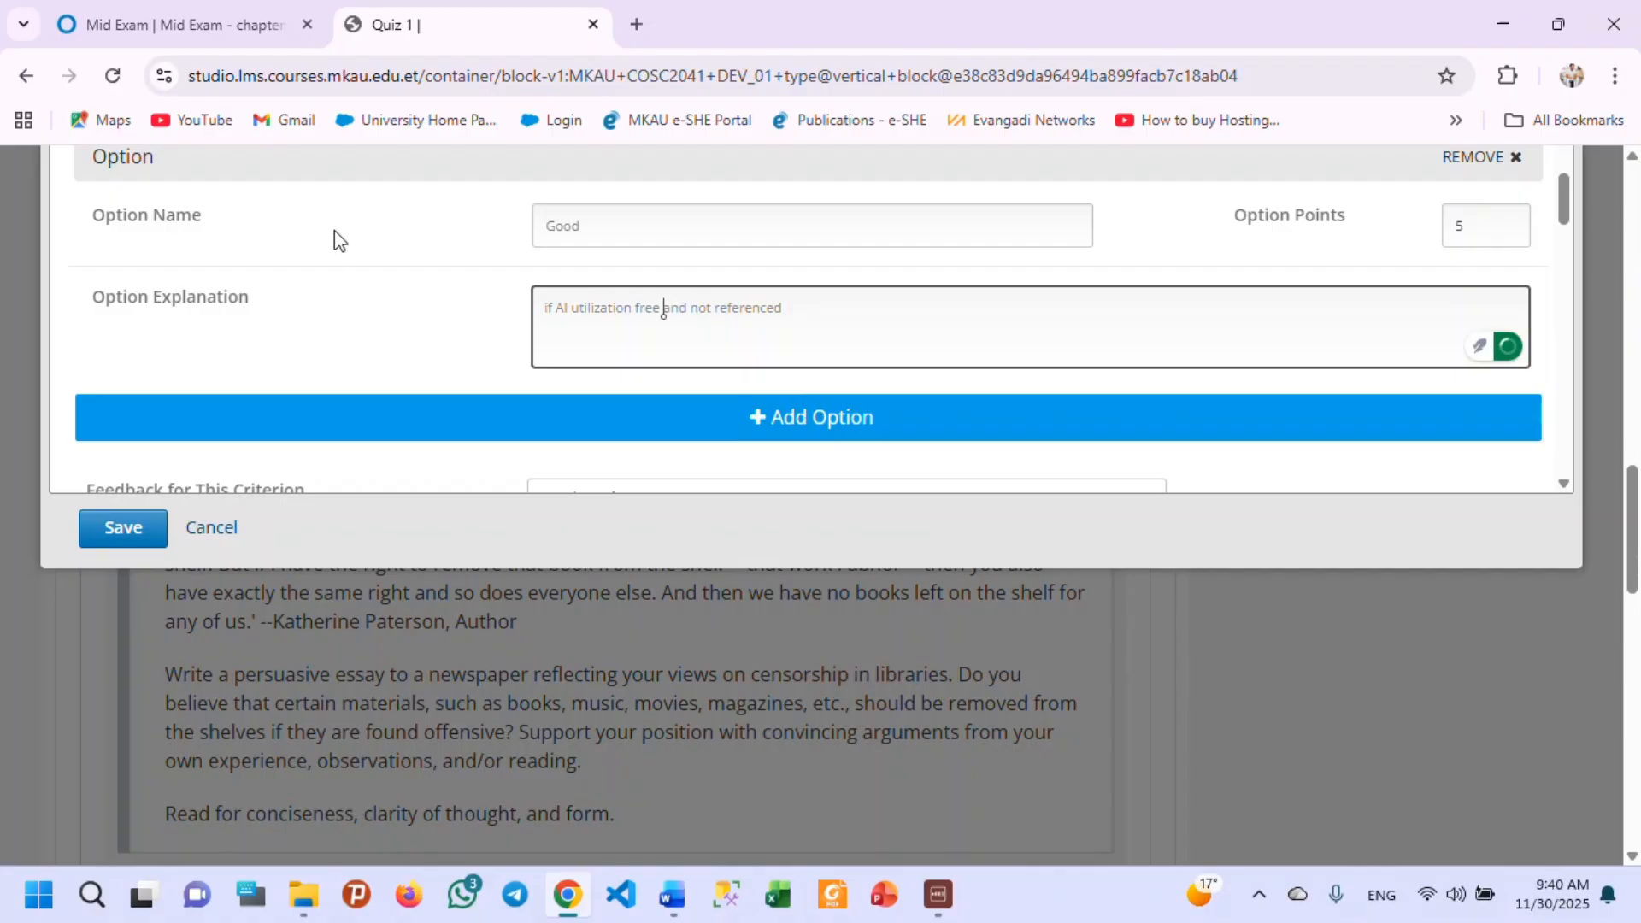
pyautogui.doubleClick(699, 310)
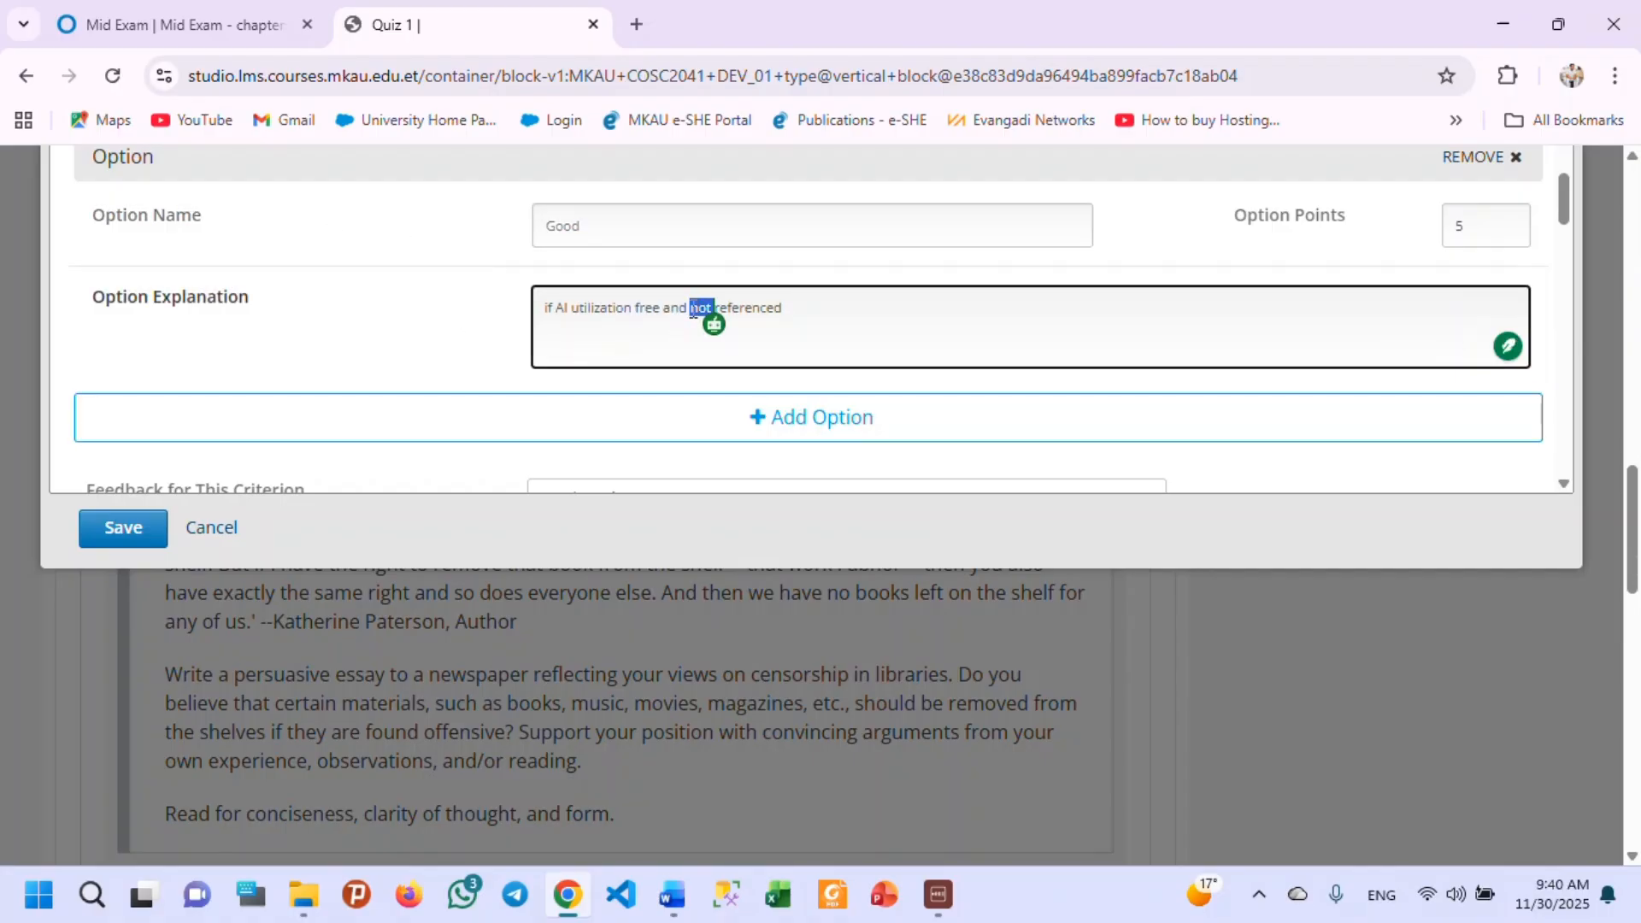
pyautogui.press('BackSpace')
# Review the AI utilization criterion's Good option and the criterion's feedback setting.
pyautogui.scroll(-1, 769, 329)
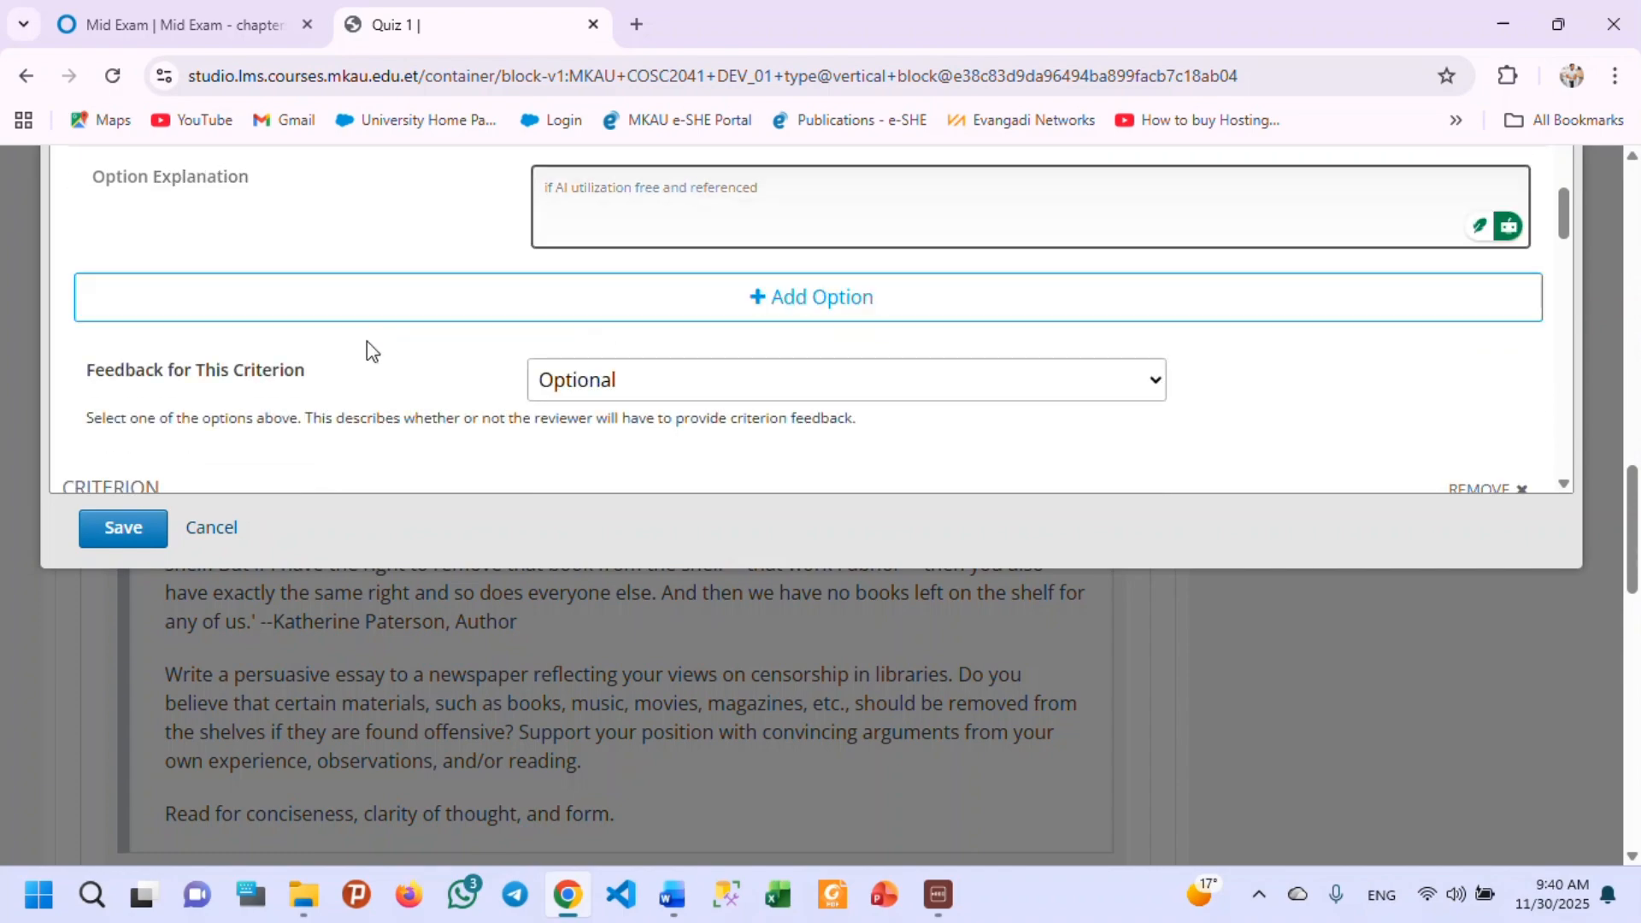
pyautogui.scroll(1, 406, 318)
pyautogui.scroll(-2, 419, 310)
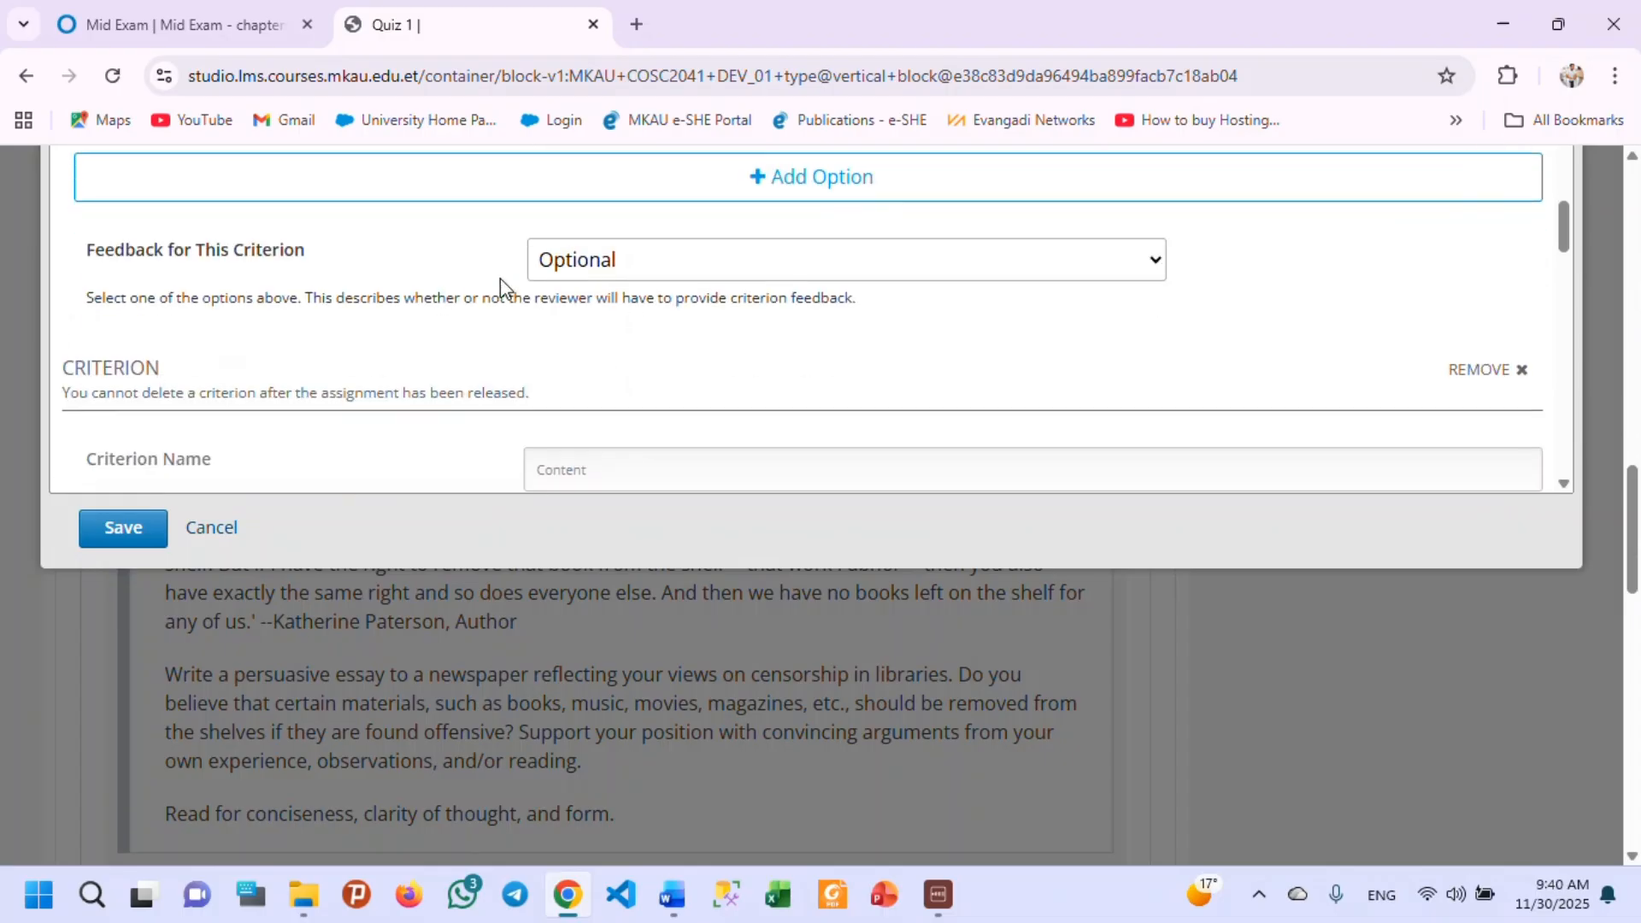
pyautogui.scroll(2, 499, 291)
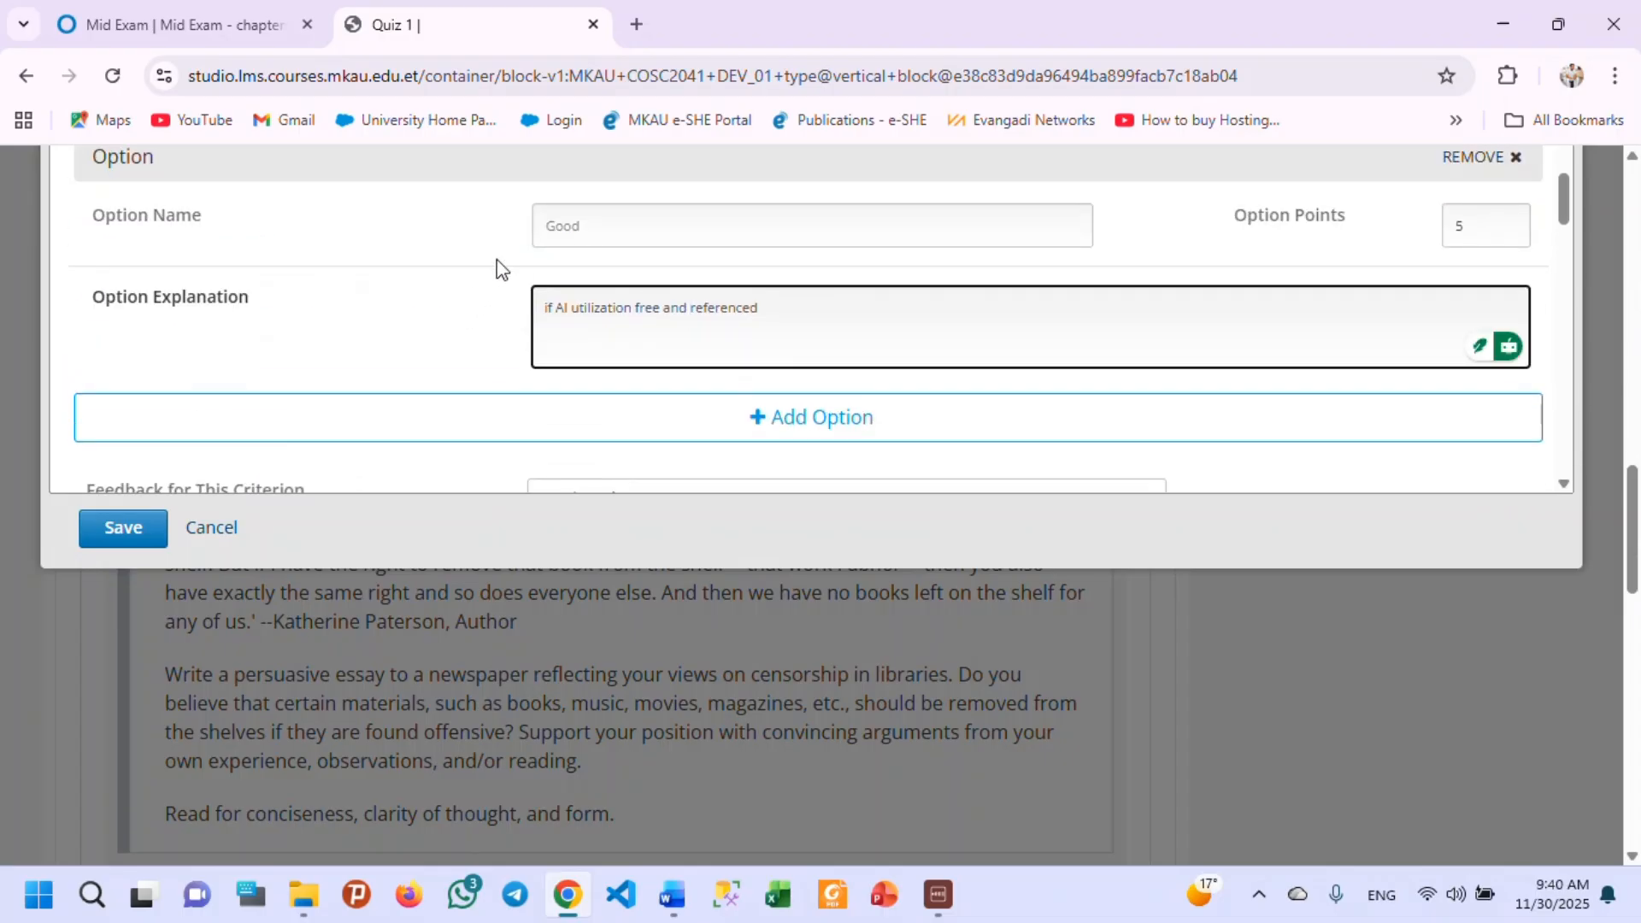
pyautogui.scroll(-1, 504, 267)
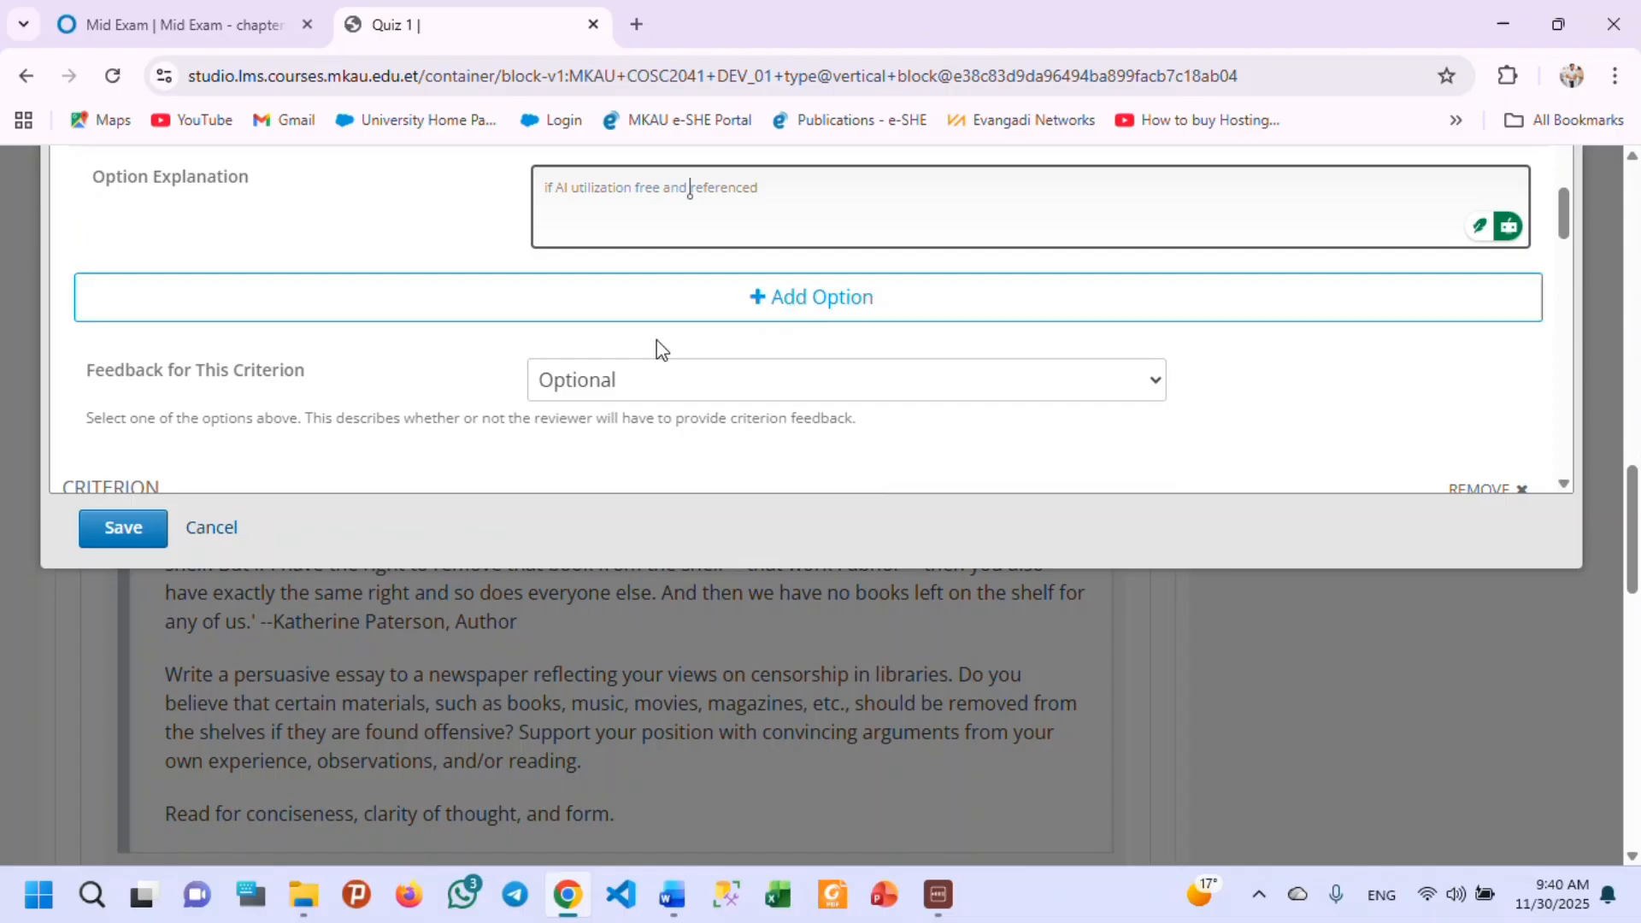
pyautogui.scroll(2, 655, 351)
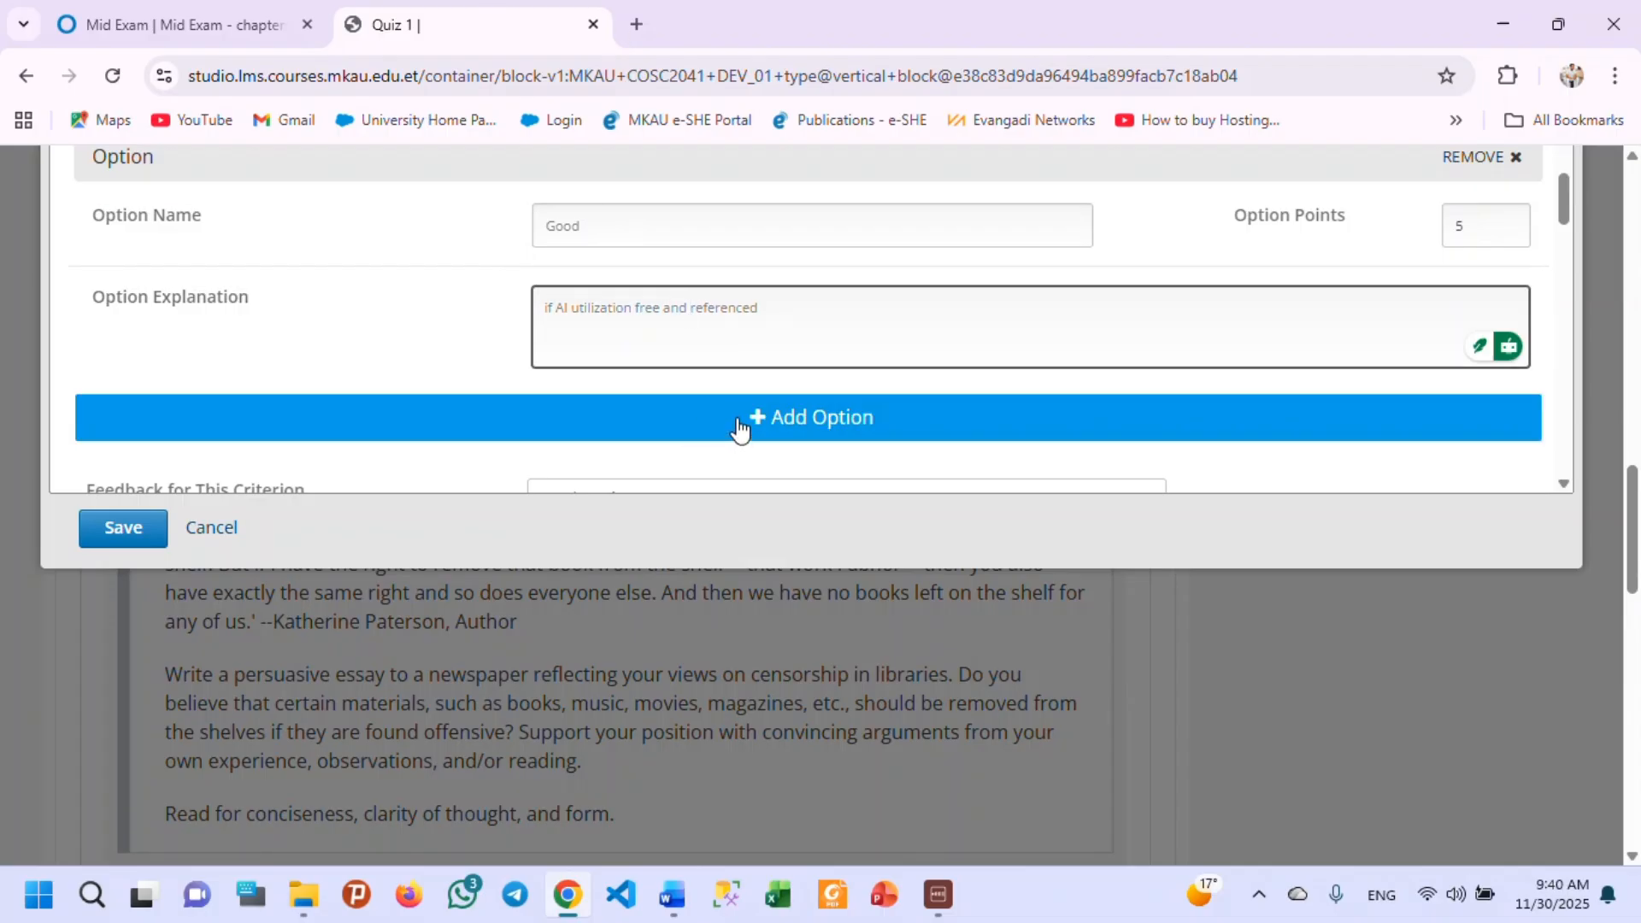
pyautogui.scroll(-4, 1077, 315)
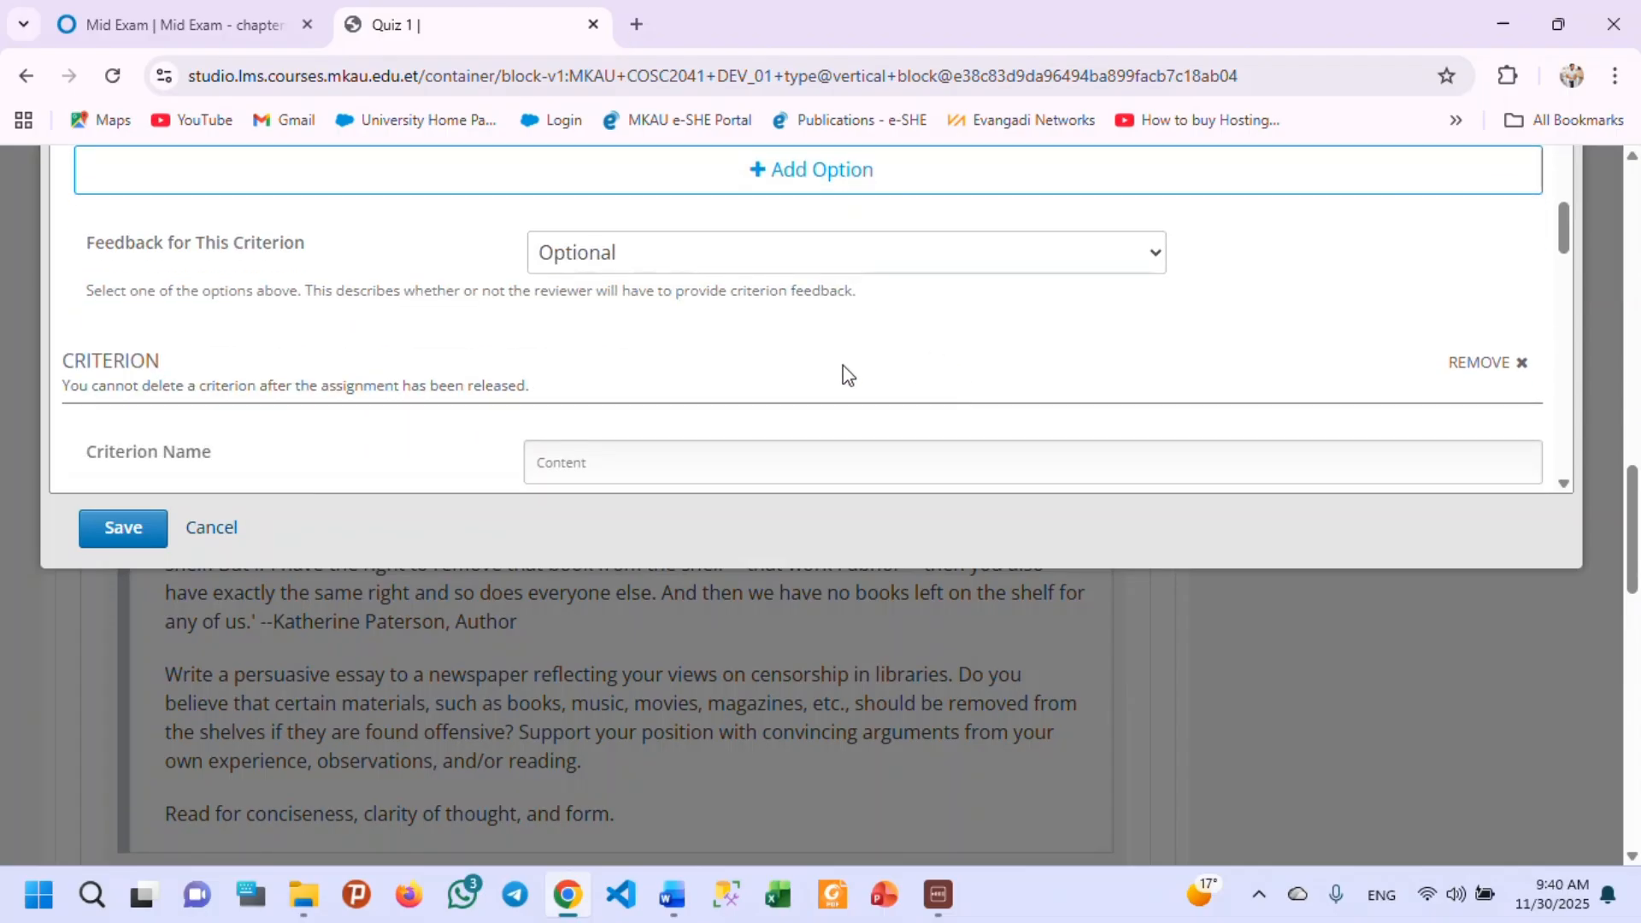
pyautogui.scroll(3, 681, 333)
pyautogui.scroll(-2, 683, 342)
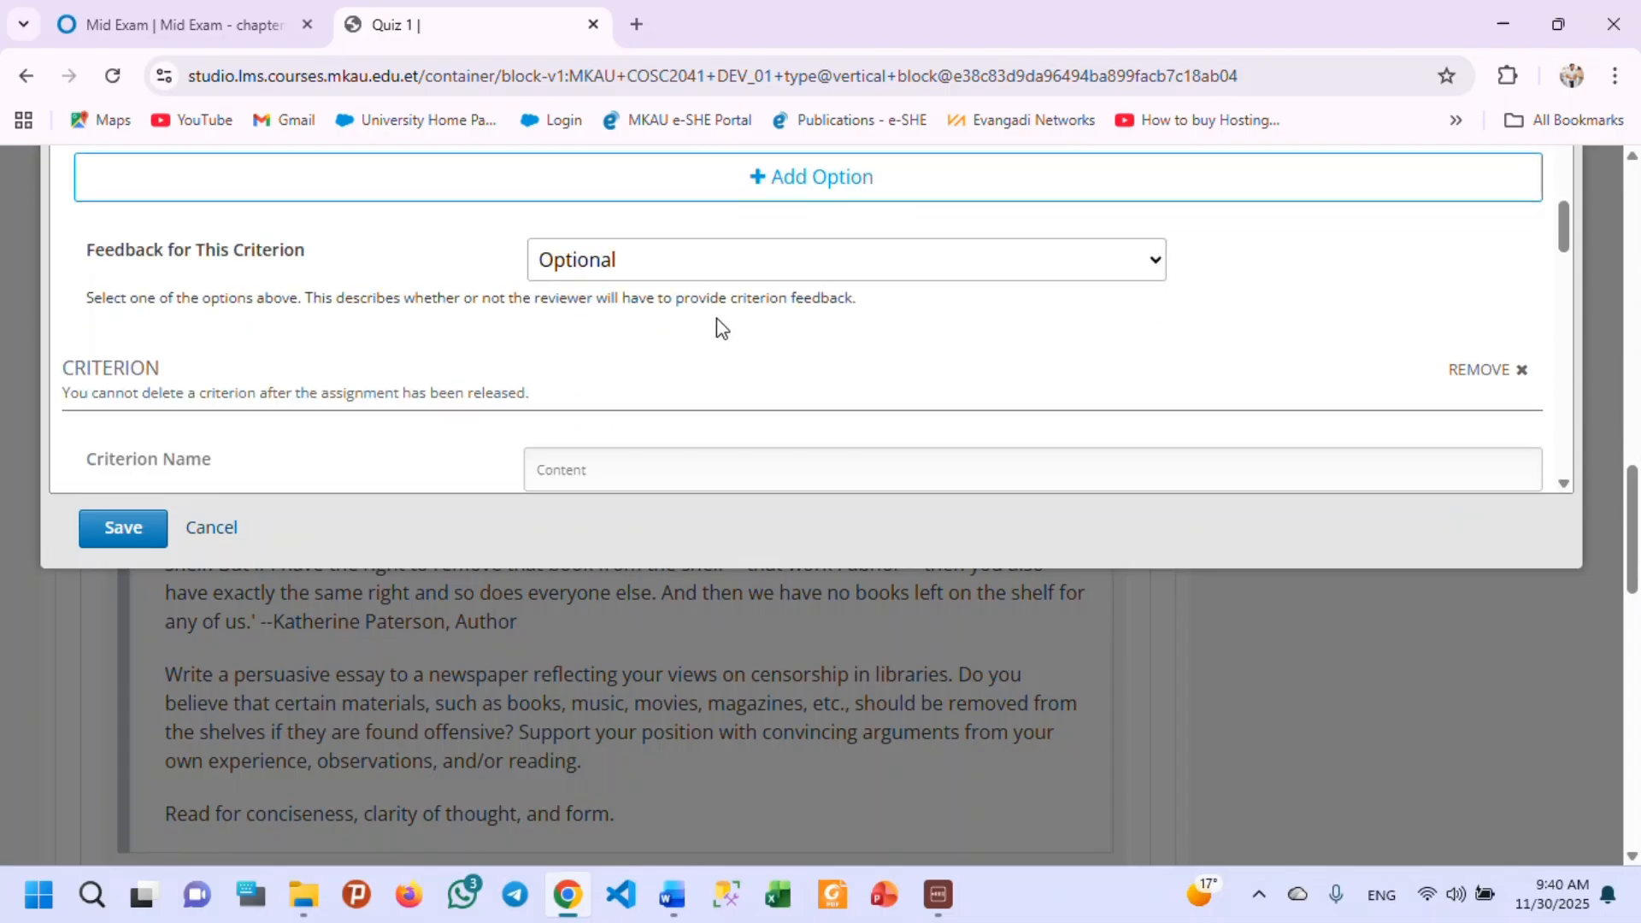
# Rename the Content criterion "Content clarity" and extend its prompt to "Assess the content of the submission is clear".
pyautogui.scroll(-2, 120, 357)
pyautogui.scroll(-3, 119, 358)
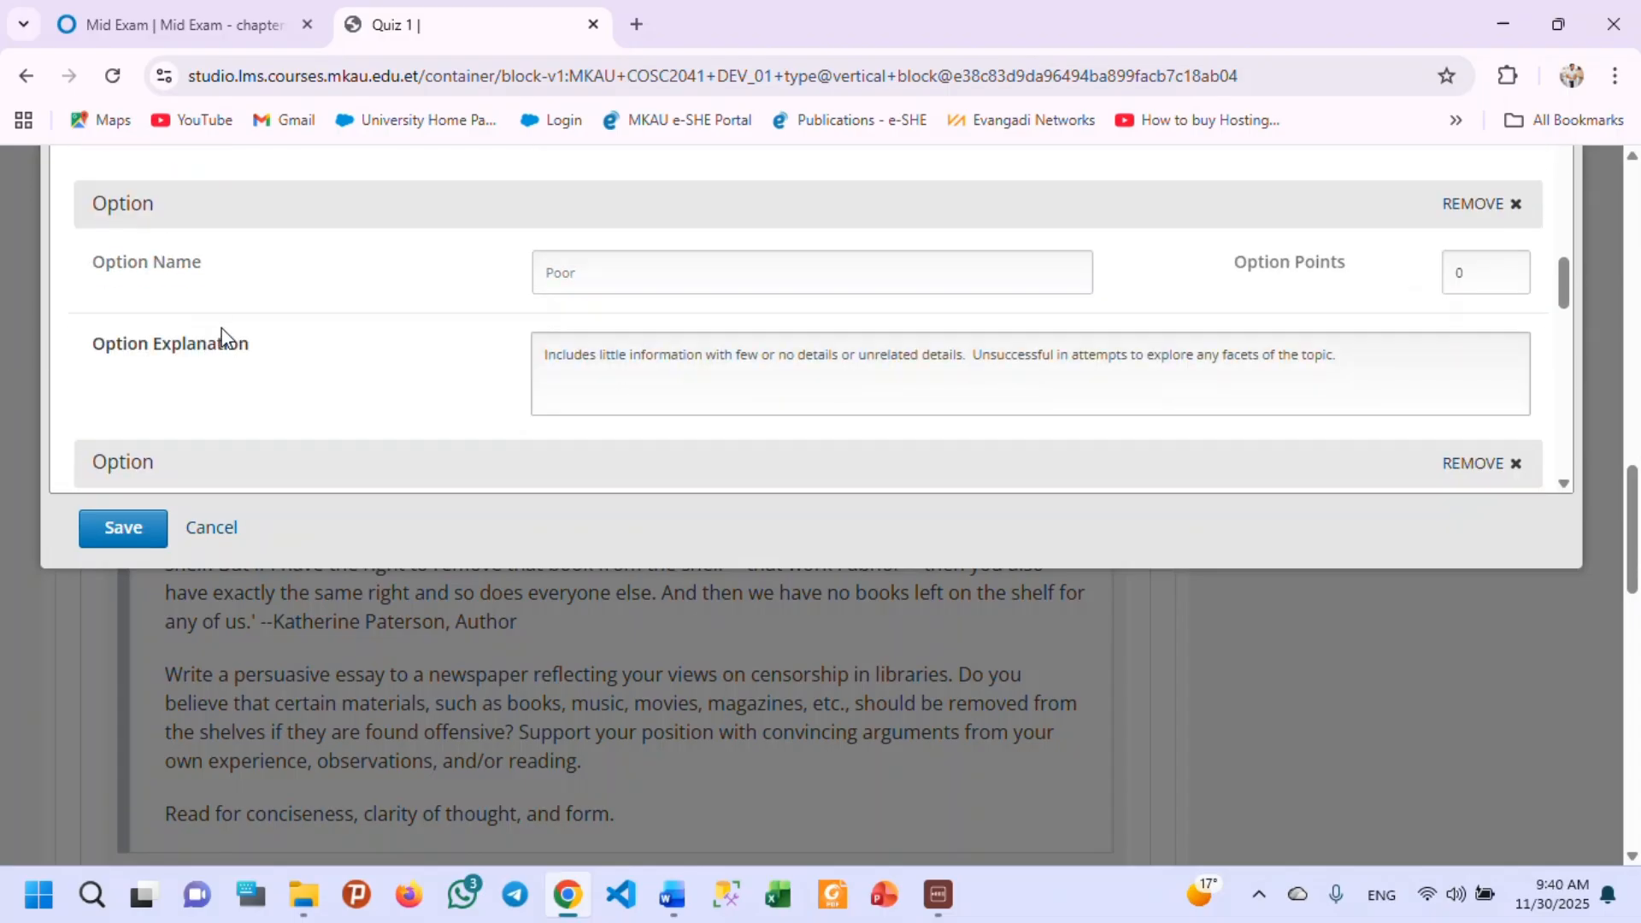
pyautogui.scroll(4, 132, 333)
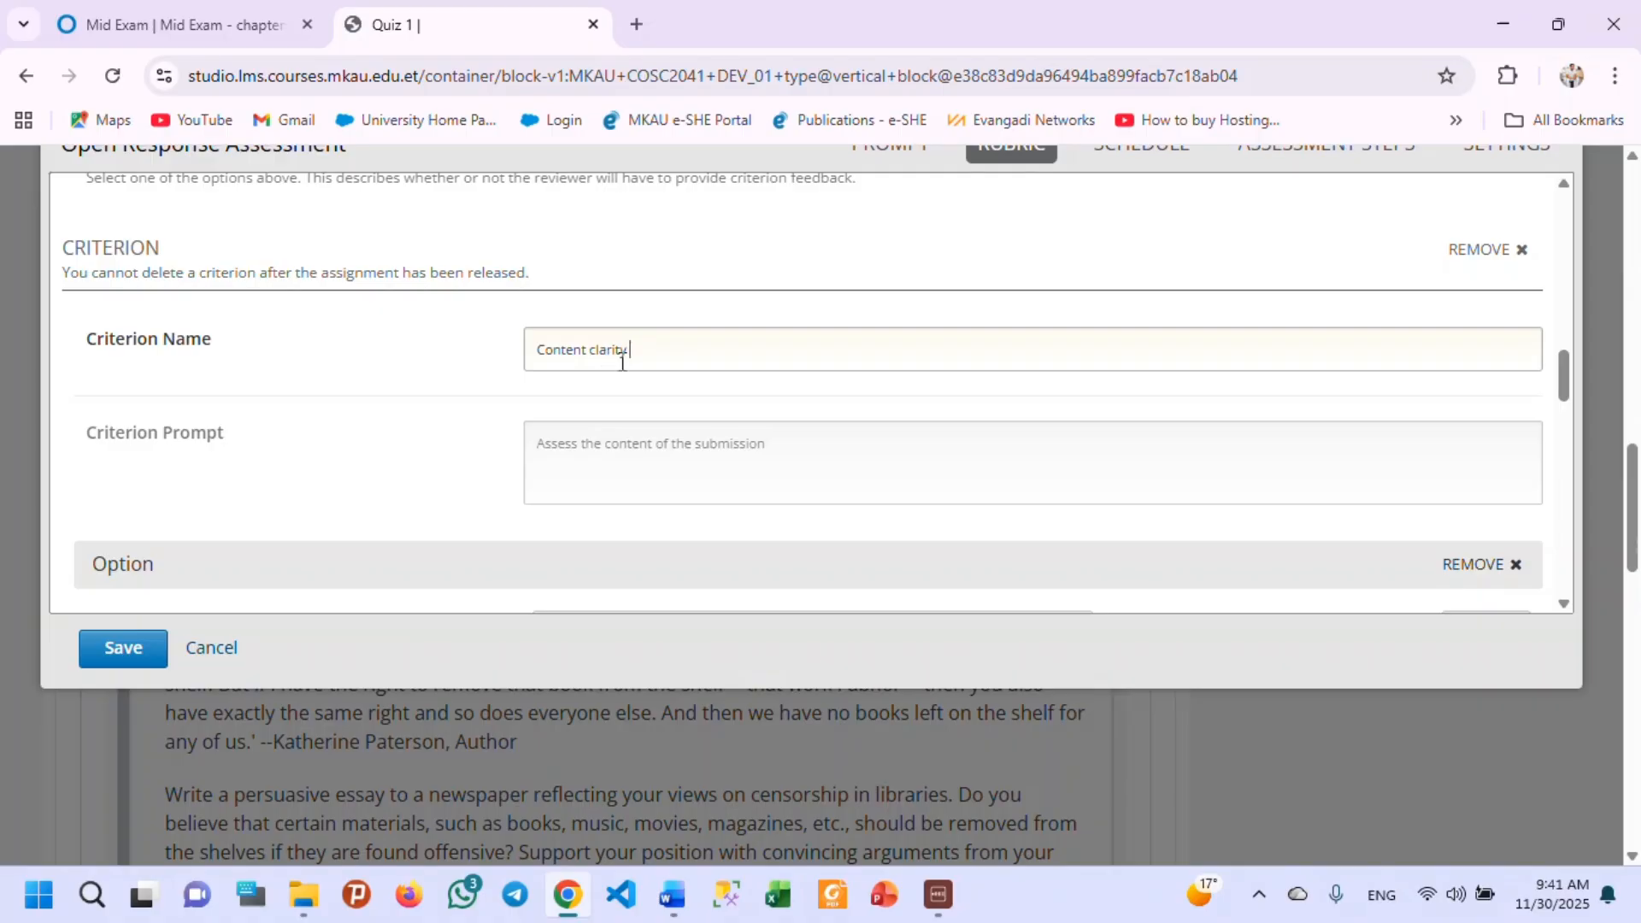
pyautogui.click(776, 454)
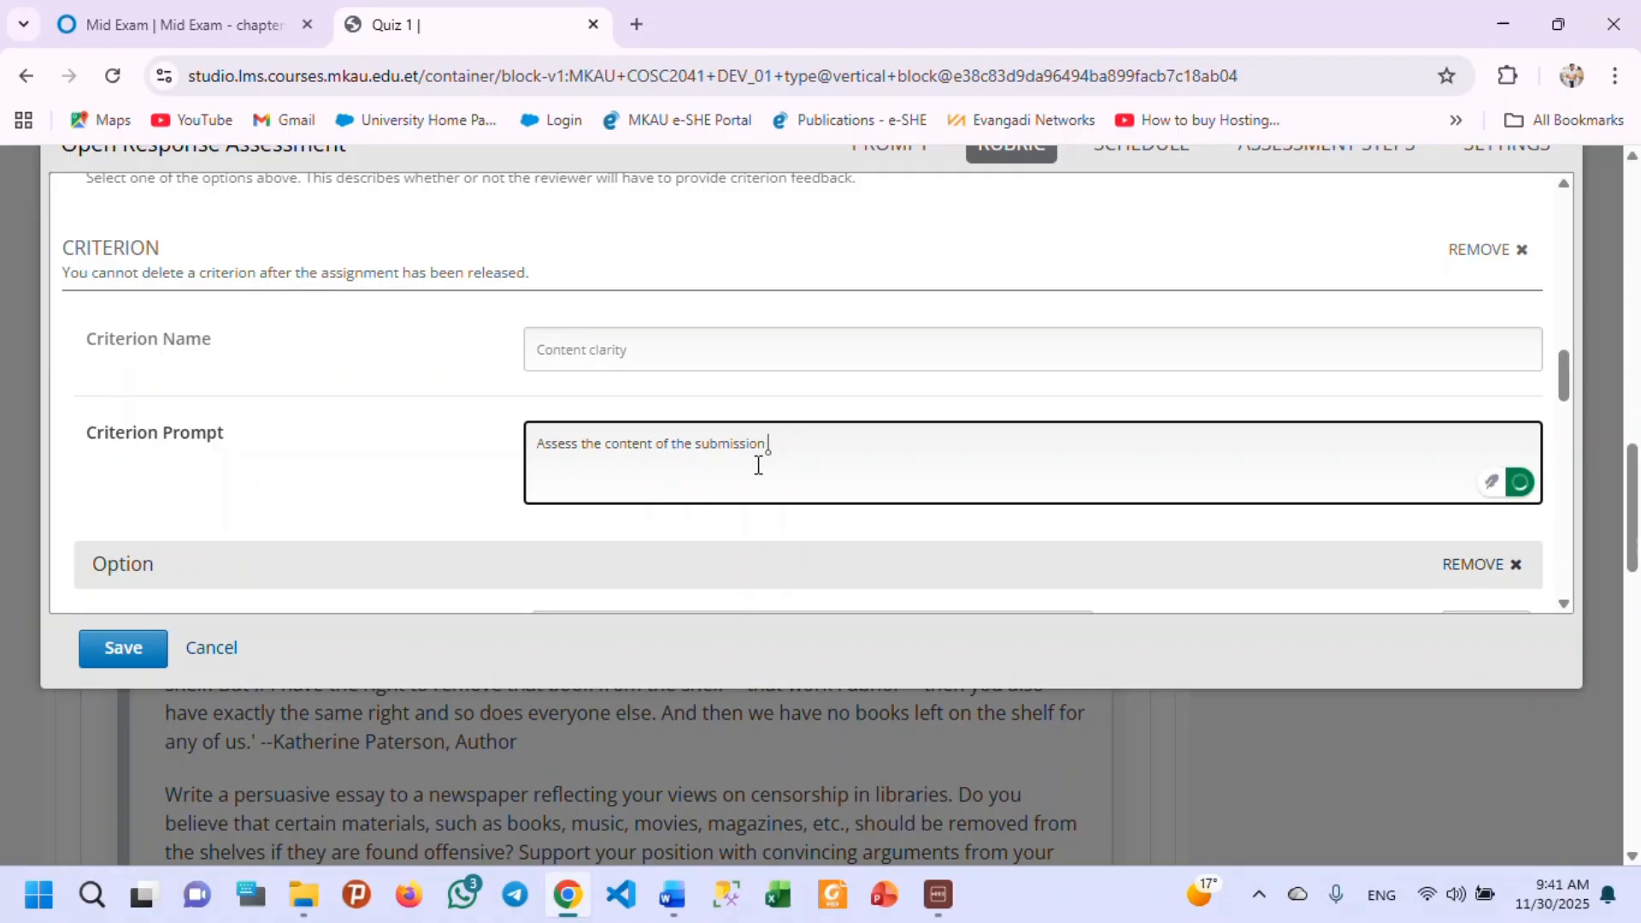
pyautogui.write('is clear')
# Examine the Content clarity criterion's options and points, its feedback setting, and the feedback texts for the response.
pyautogui.scroll(-3, 596, 481)
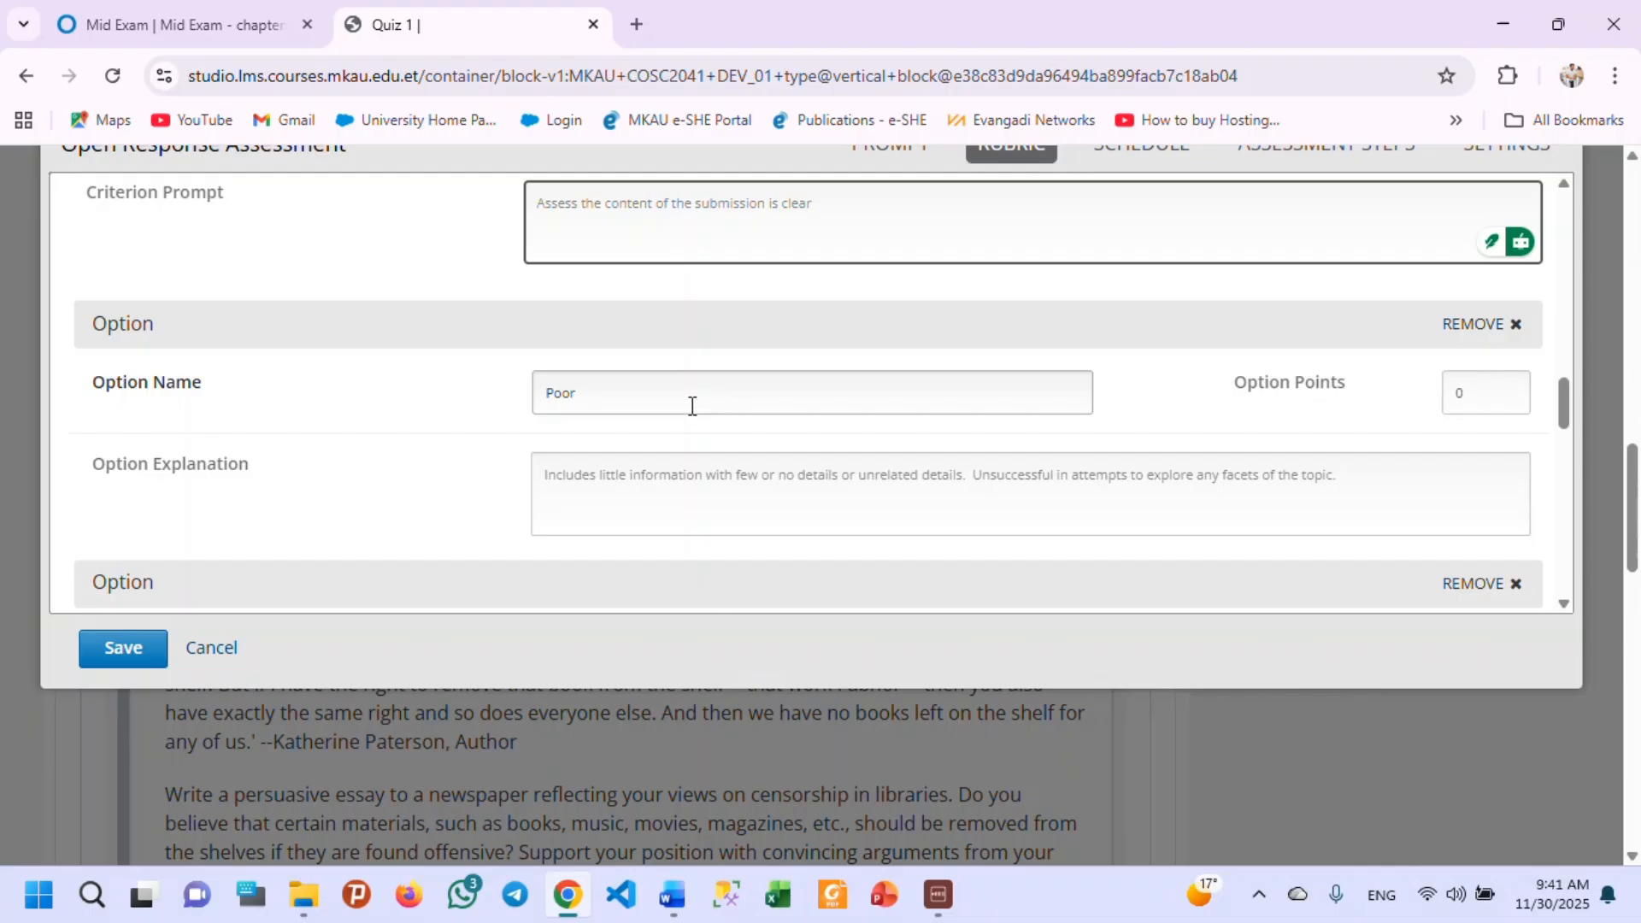
pyautogui.scroll(-1, 689, 402)
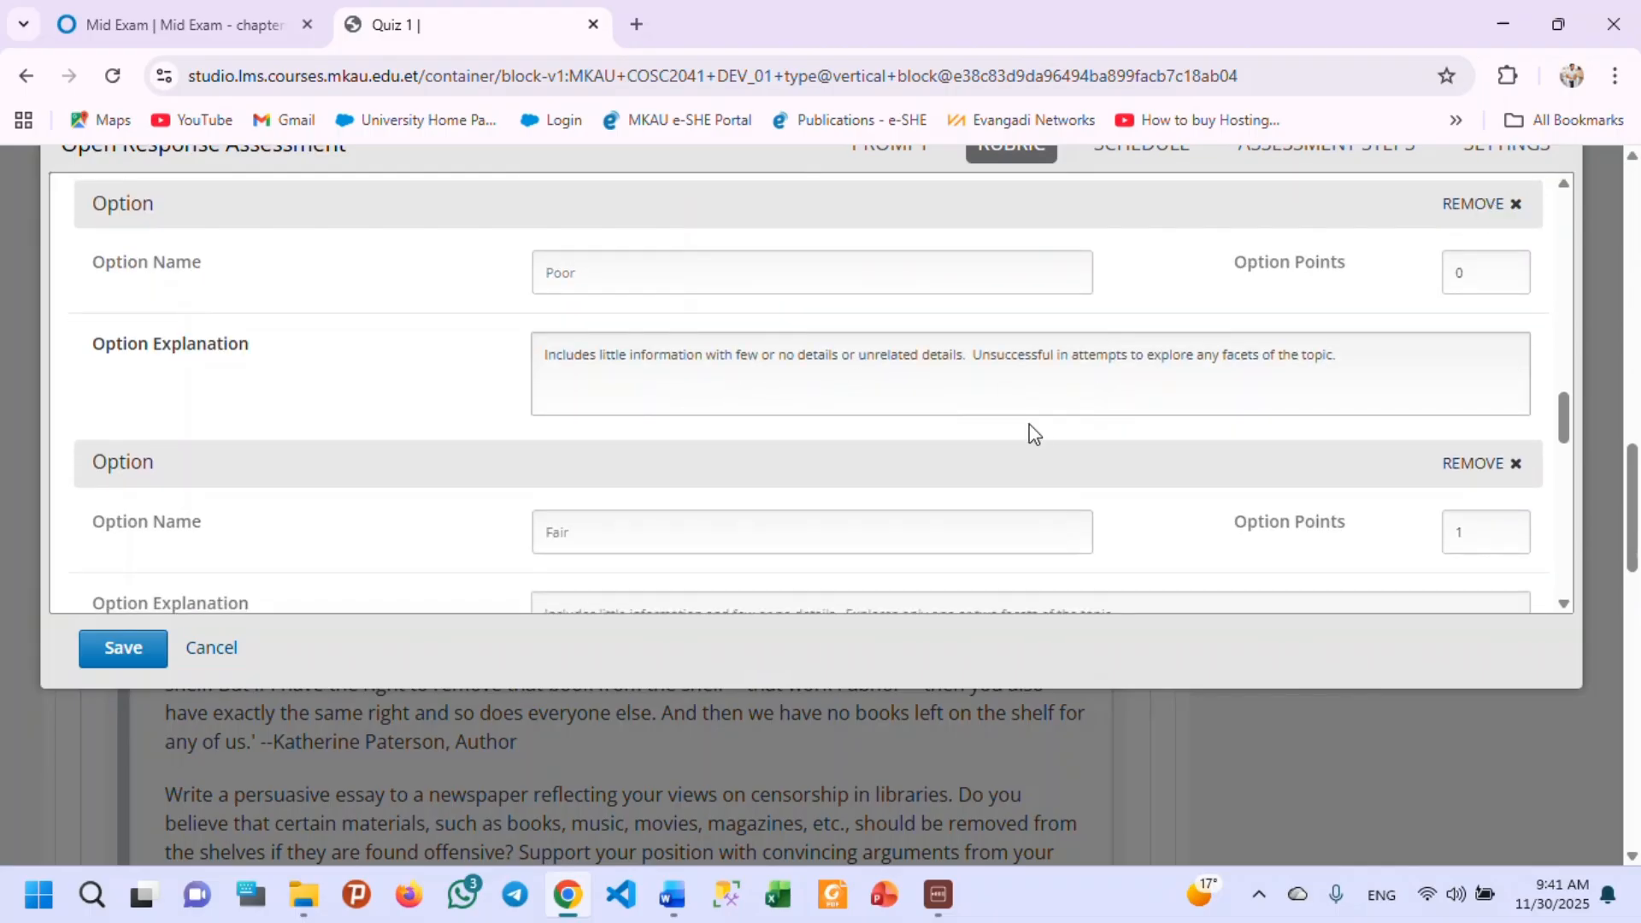
pyautogui.scroll(-3, 561, 455)
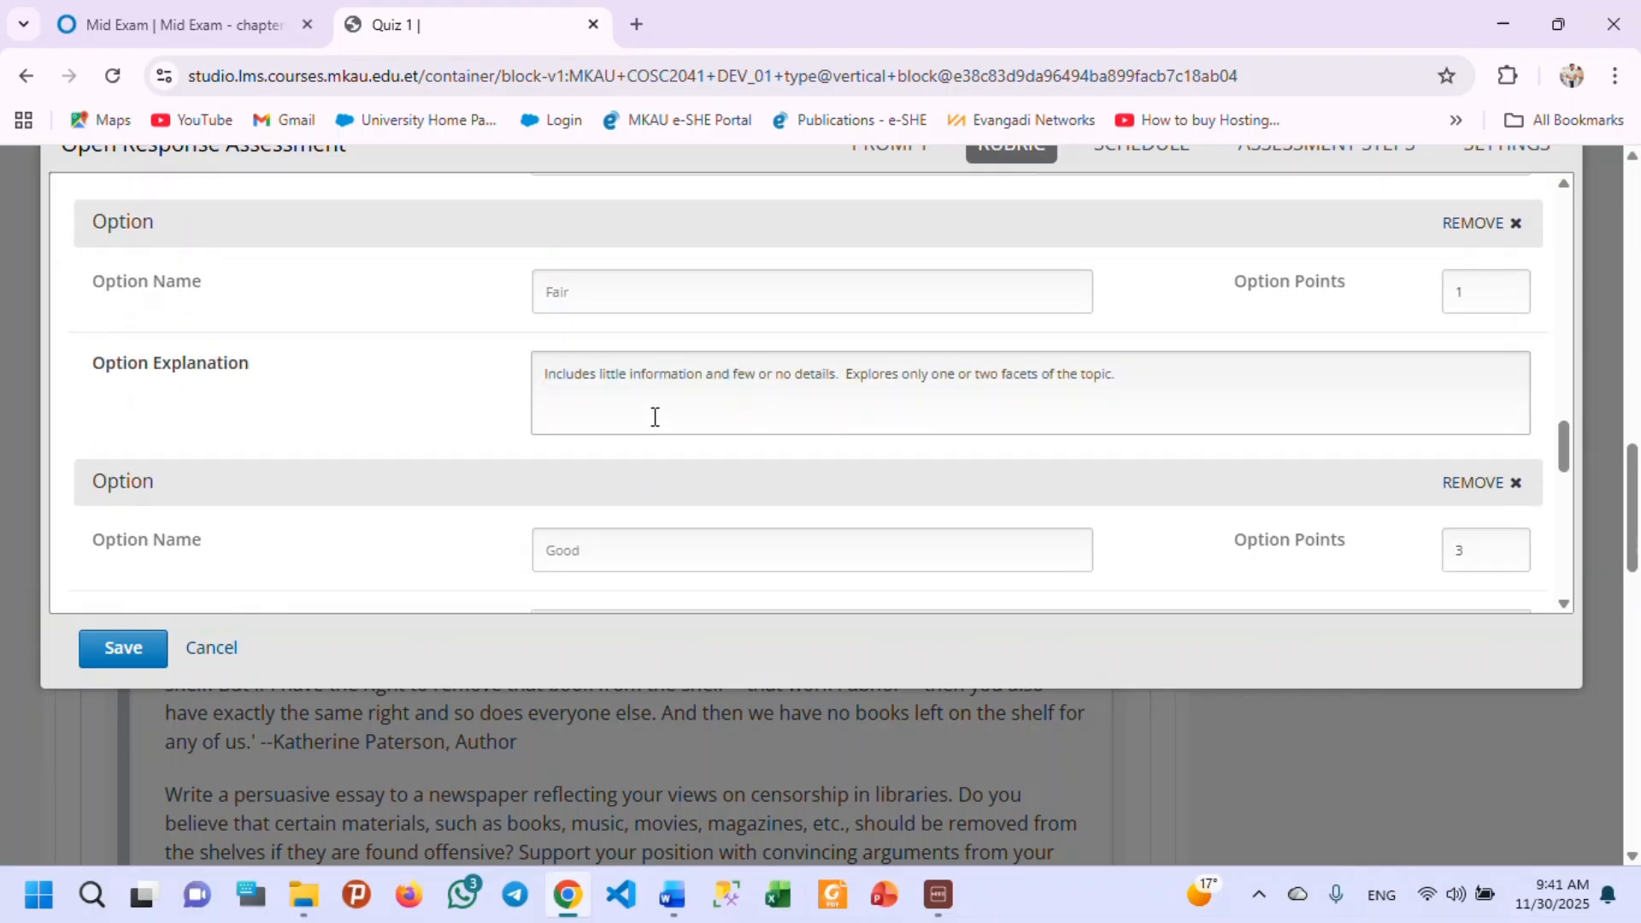
pyautogui.scroll(-4, 654, 417)
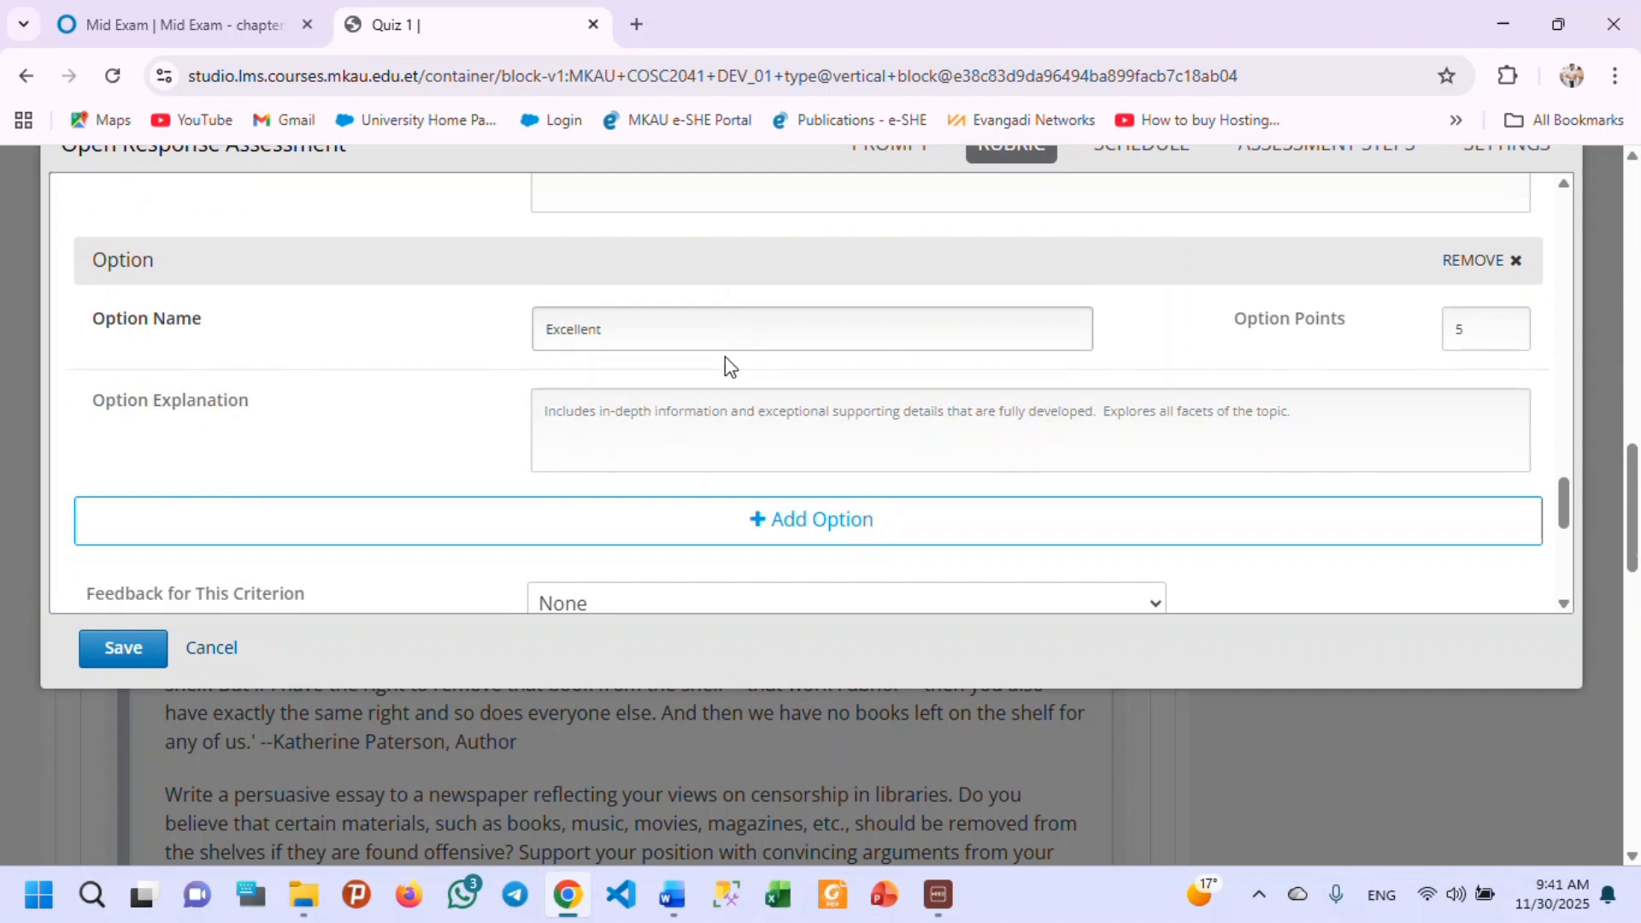
pyautogui.scroll(-3, 708, 415)
pyautogui.scroll(1, 743, 320)
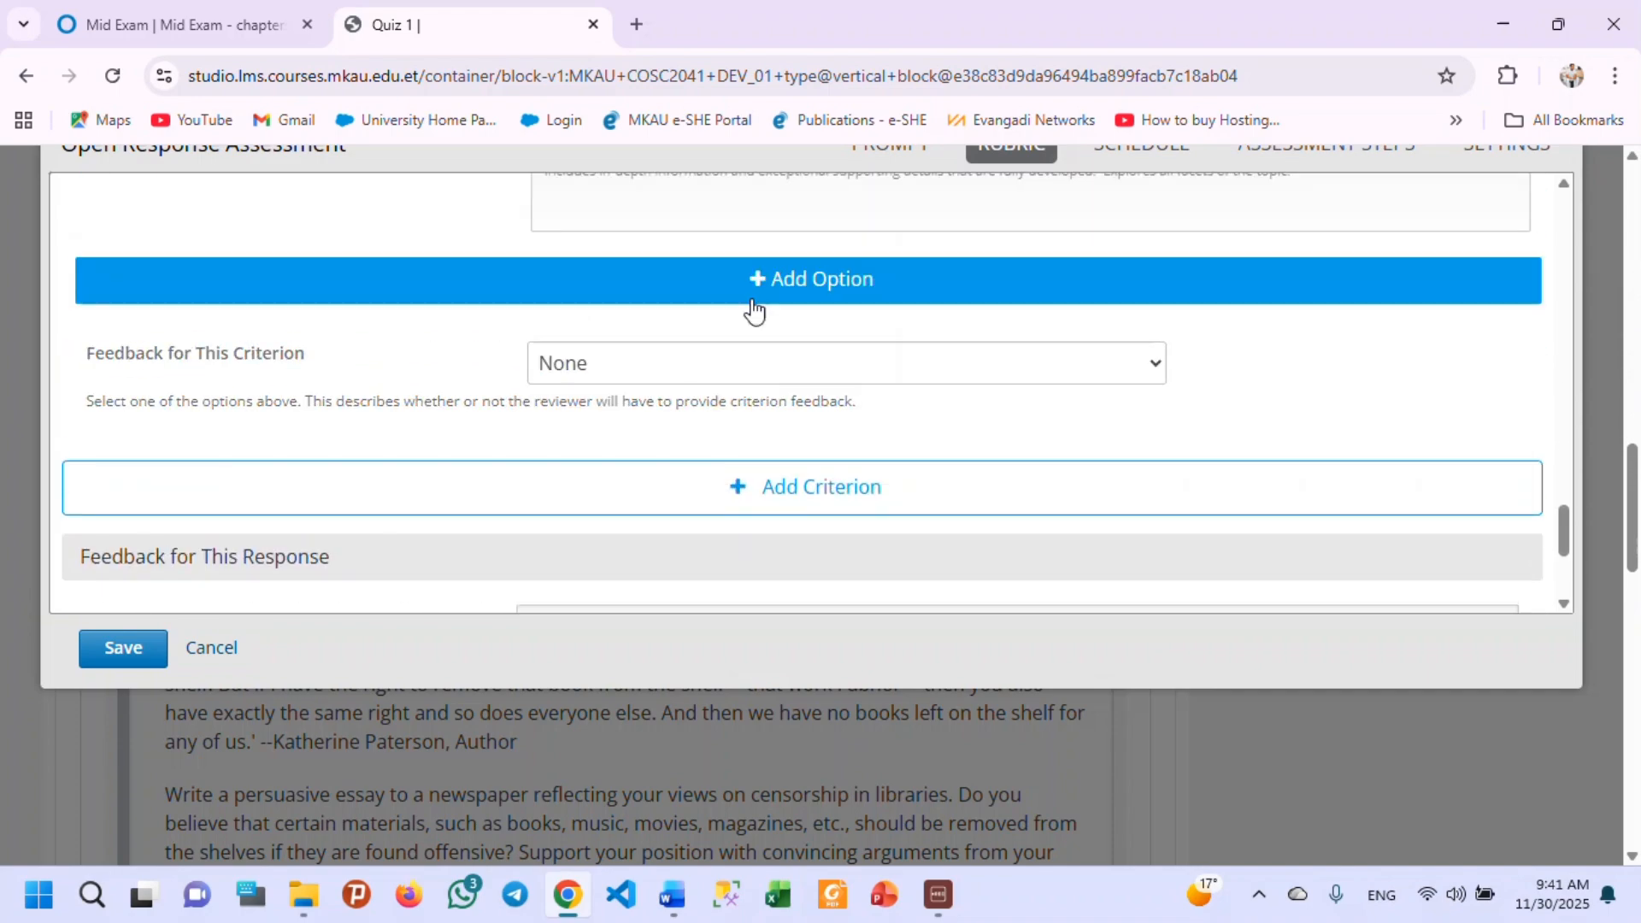
pyautogui.scroll(2, 807, 348)
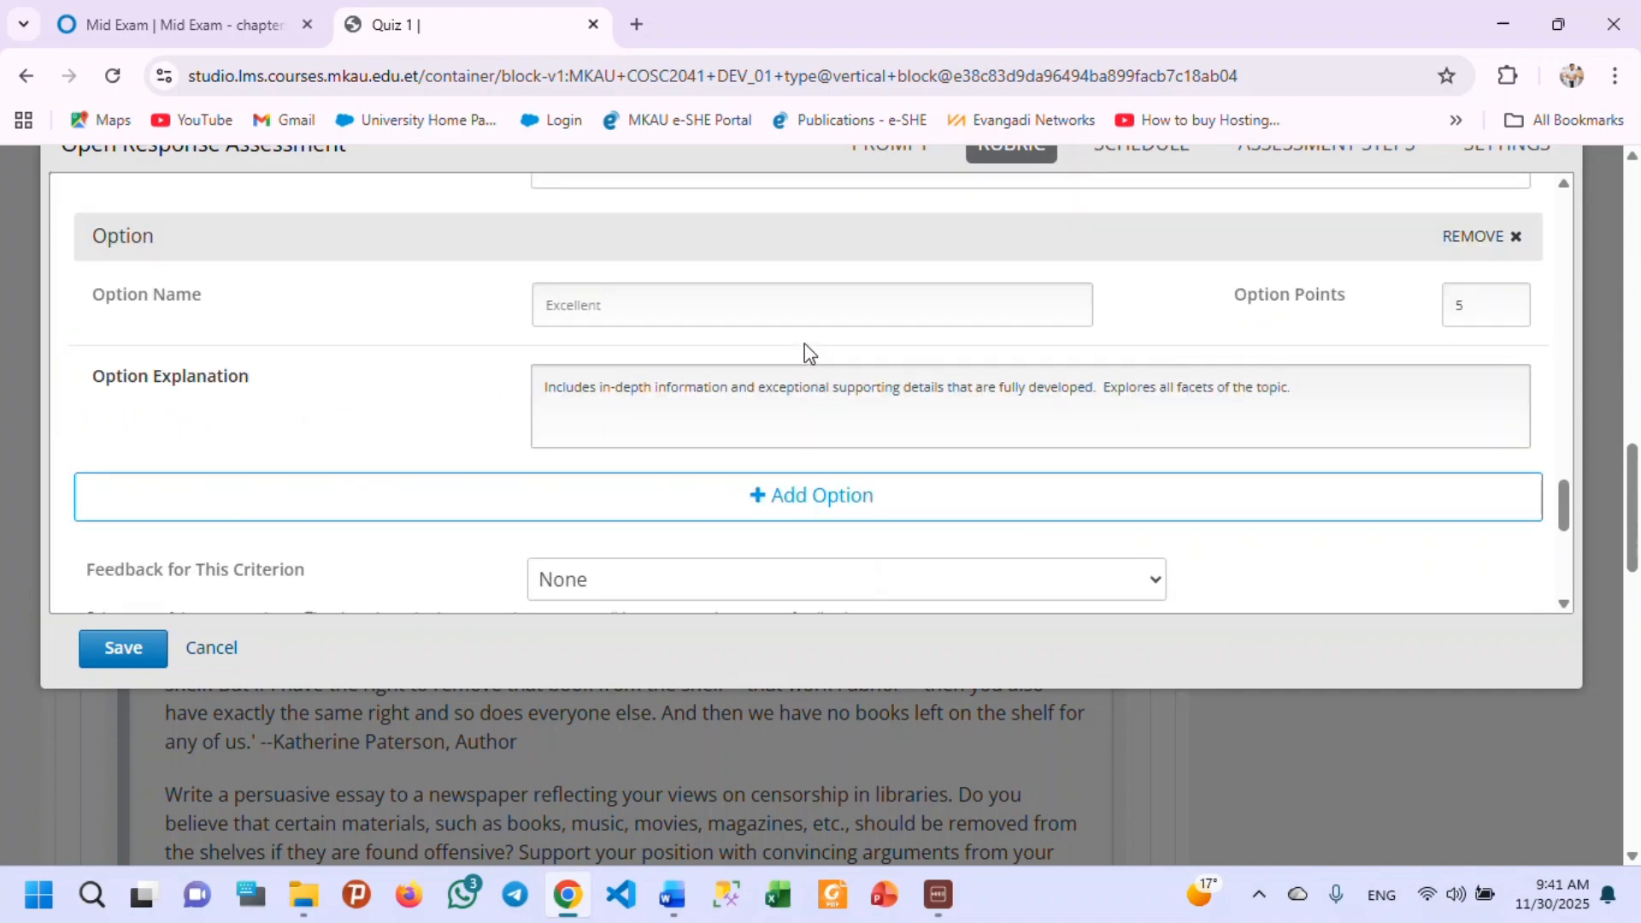
pyautogui.scroll(-2, 742, 453)
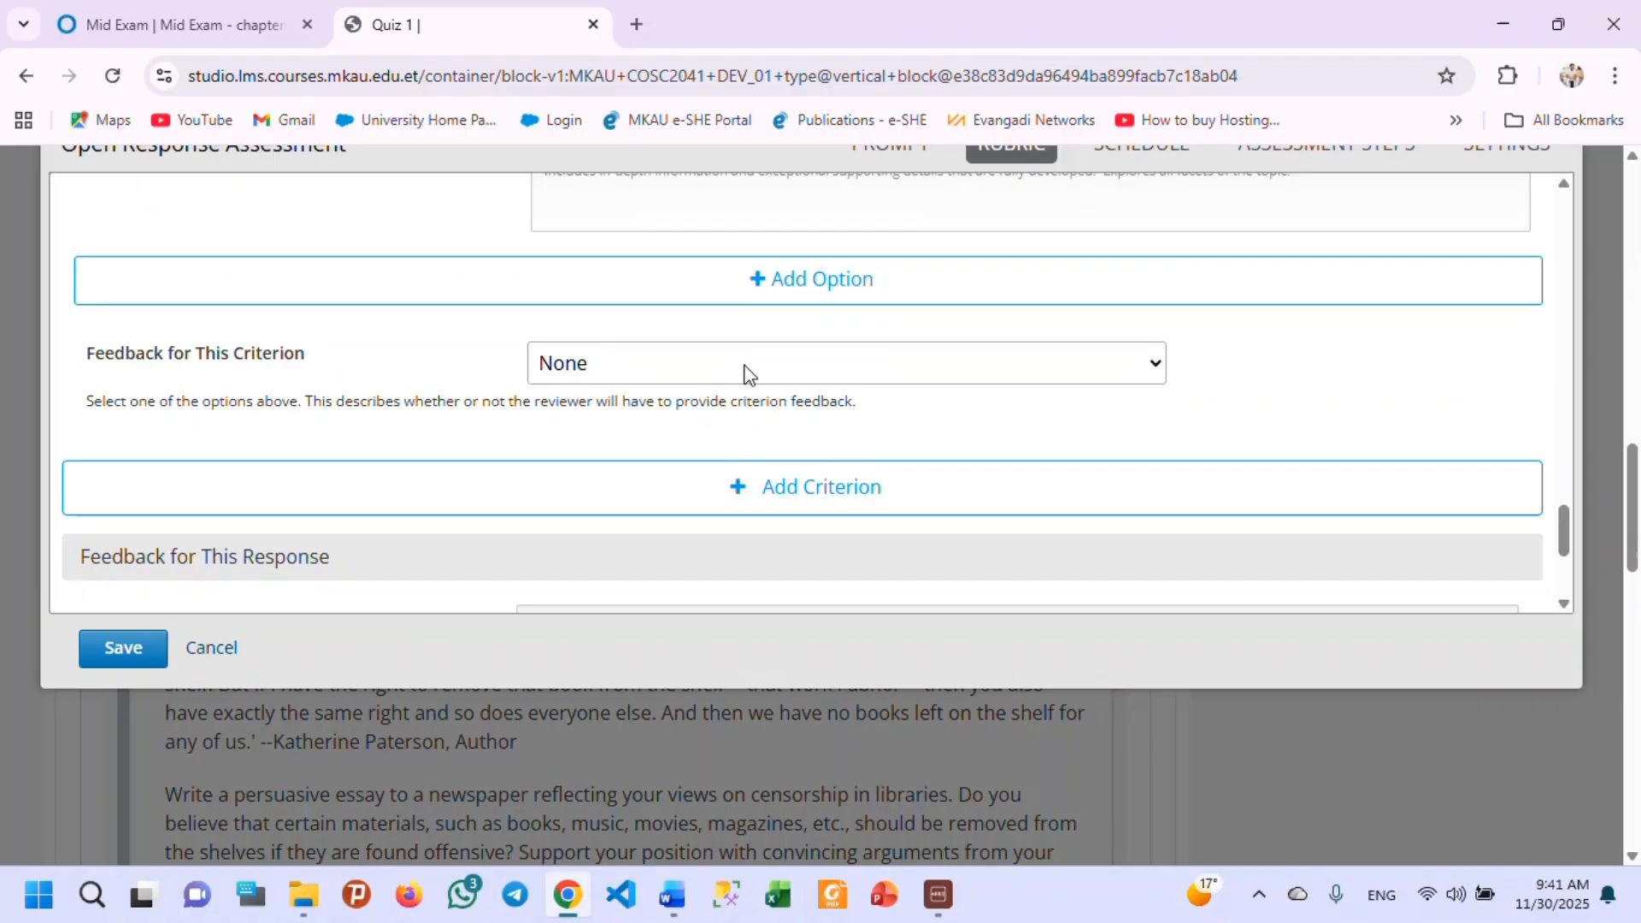
pyautogui.scroll(-2, 803, 418)
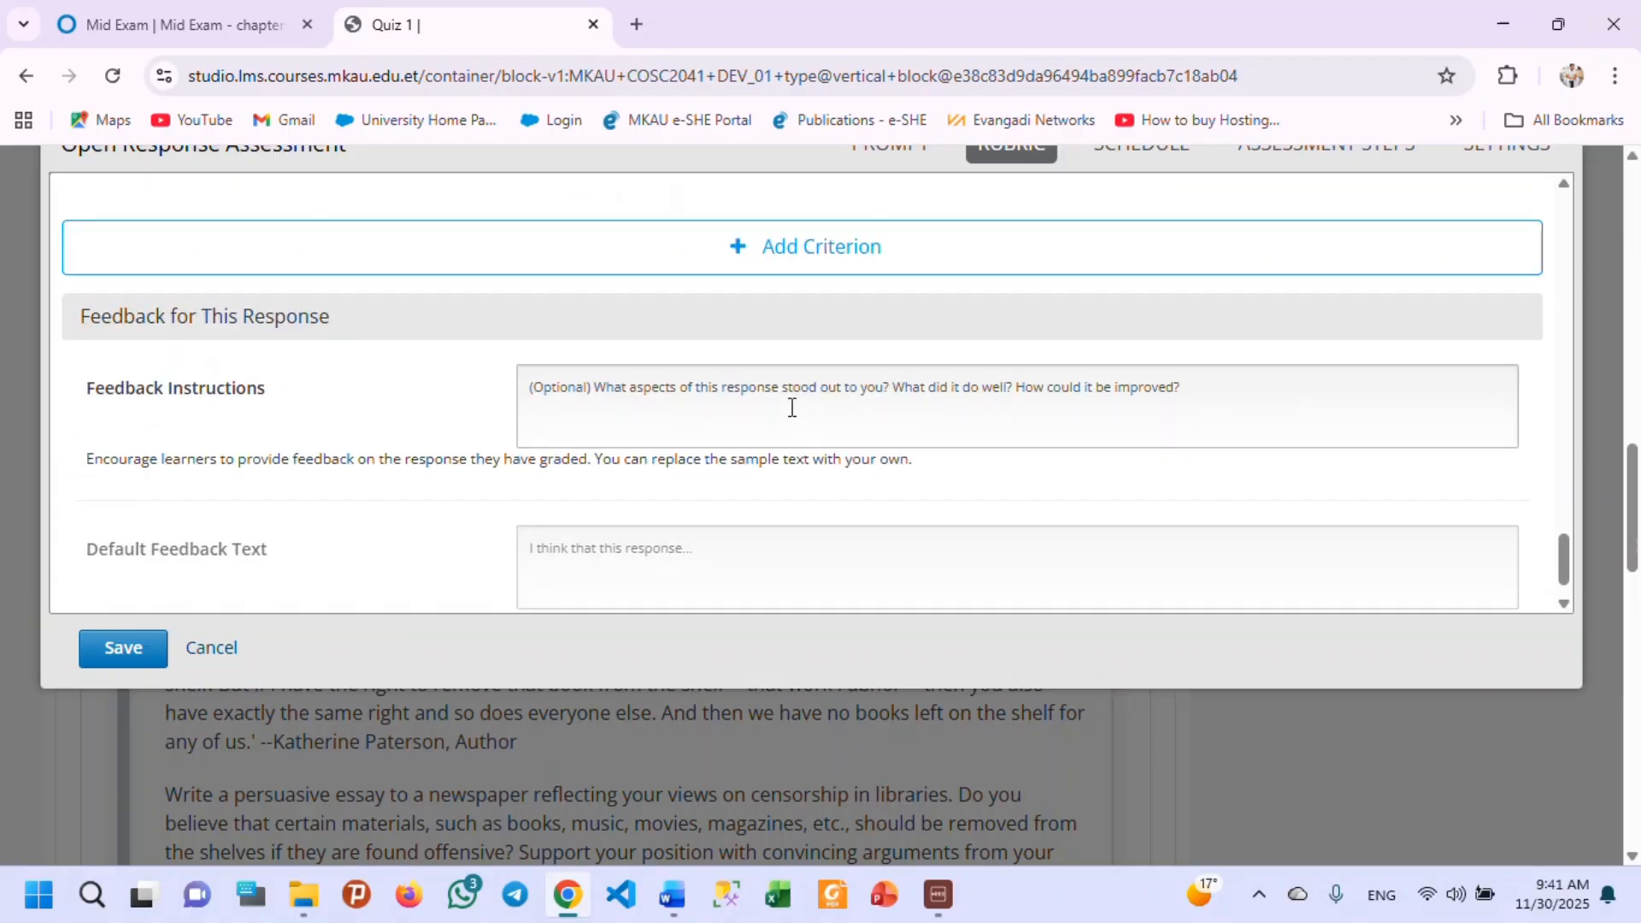
pyautogui.scroll(-1, 697, 385)
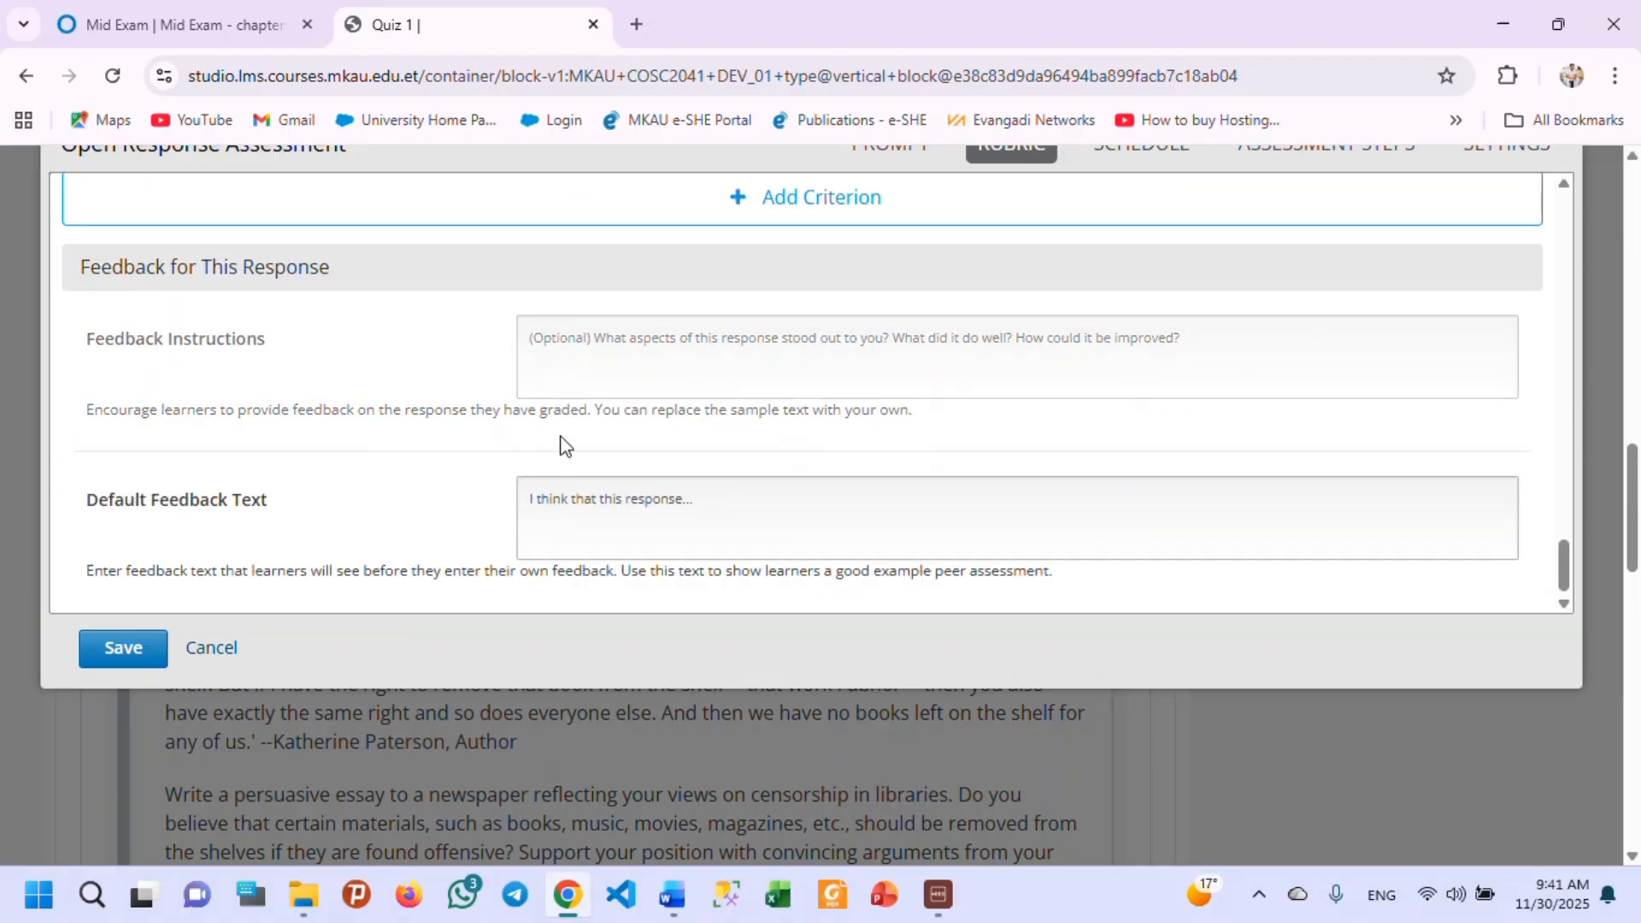
# Review the rubric from the response feedback fields back up to the AI utilization criterion's name and prompt.
pyautogui.scroll(1, 808, 292)
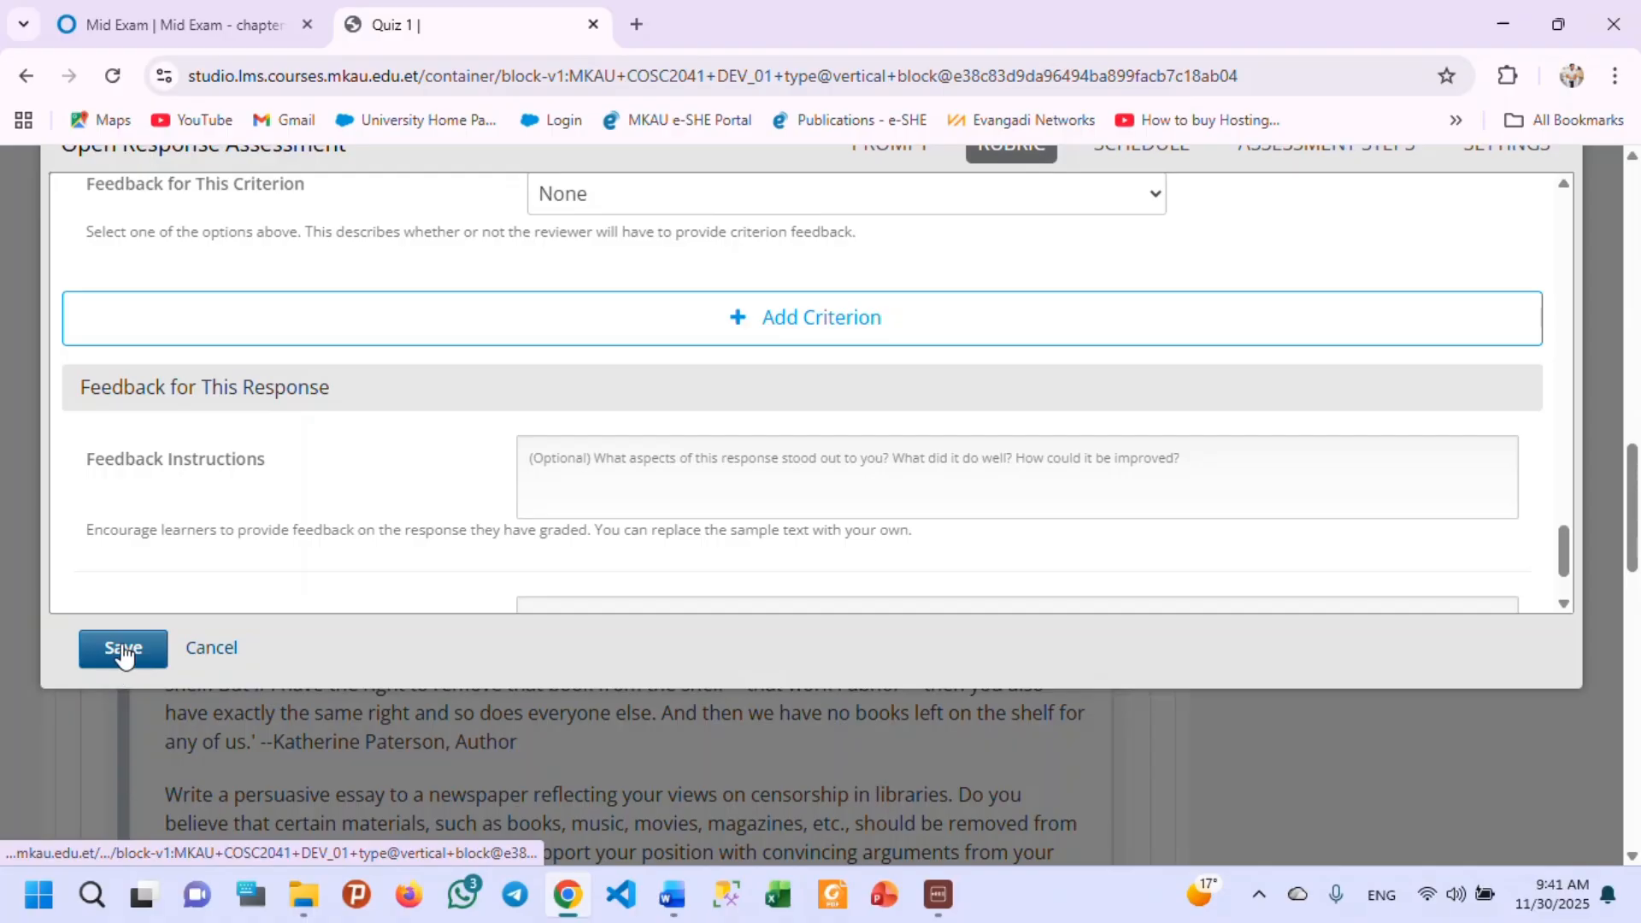
pyautogui.scroll(6, 708, 476)
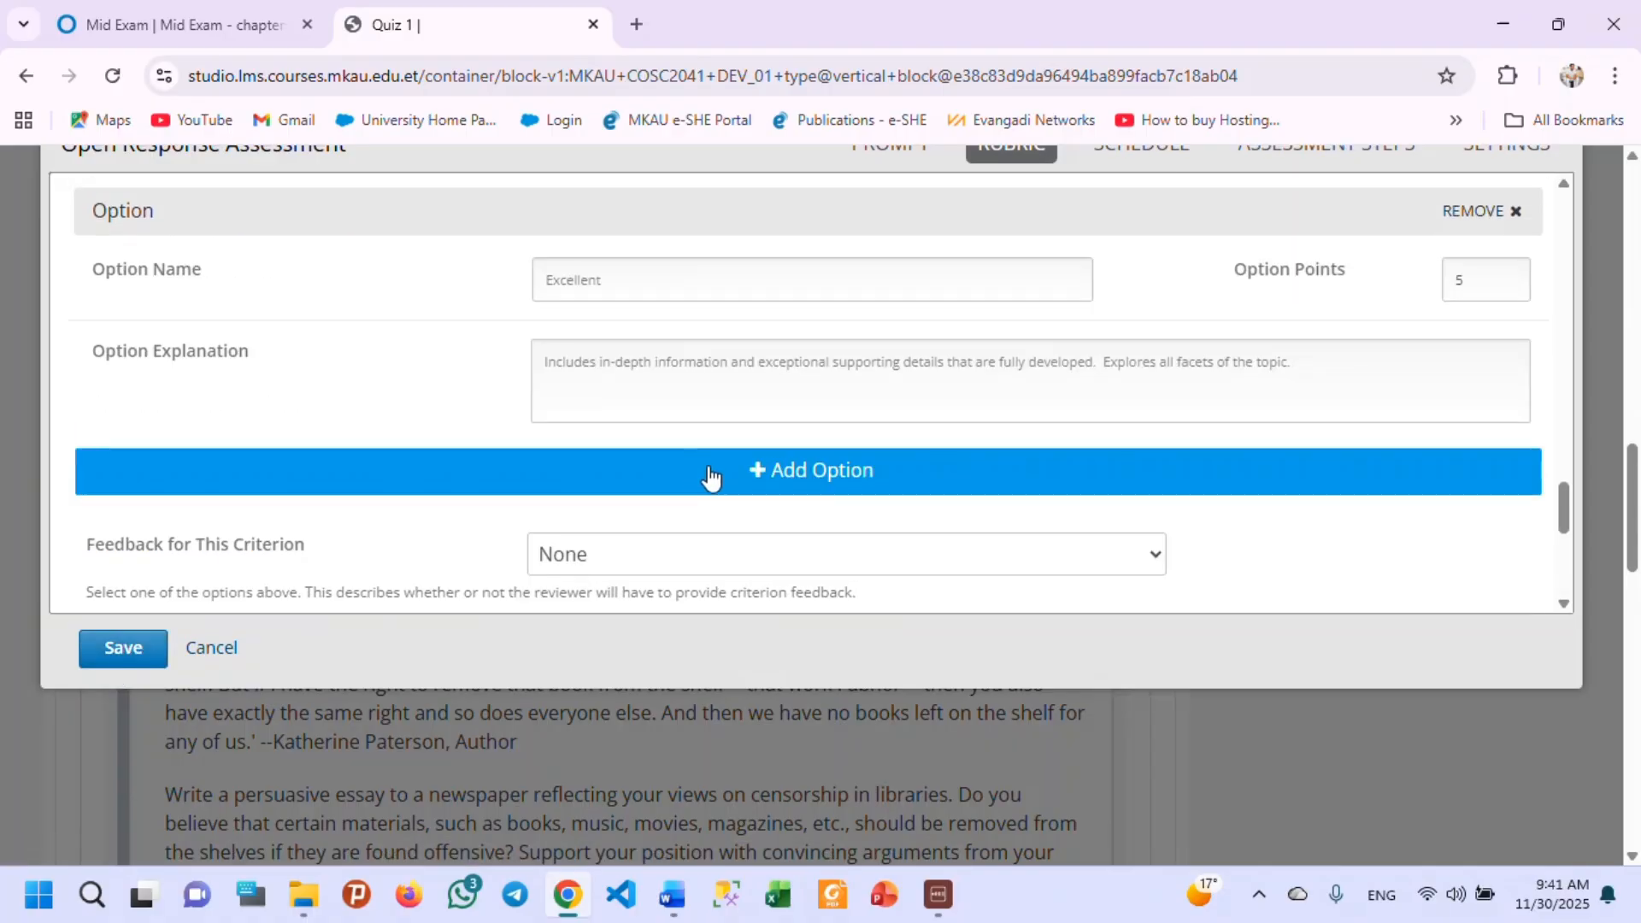
pyautogui.scroll(4, 715, 524)
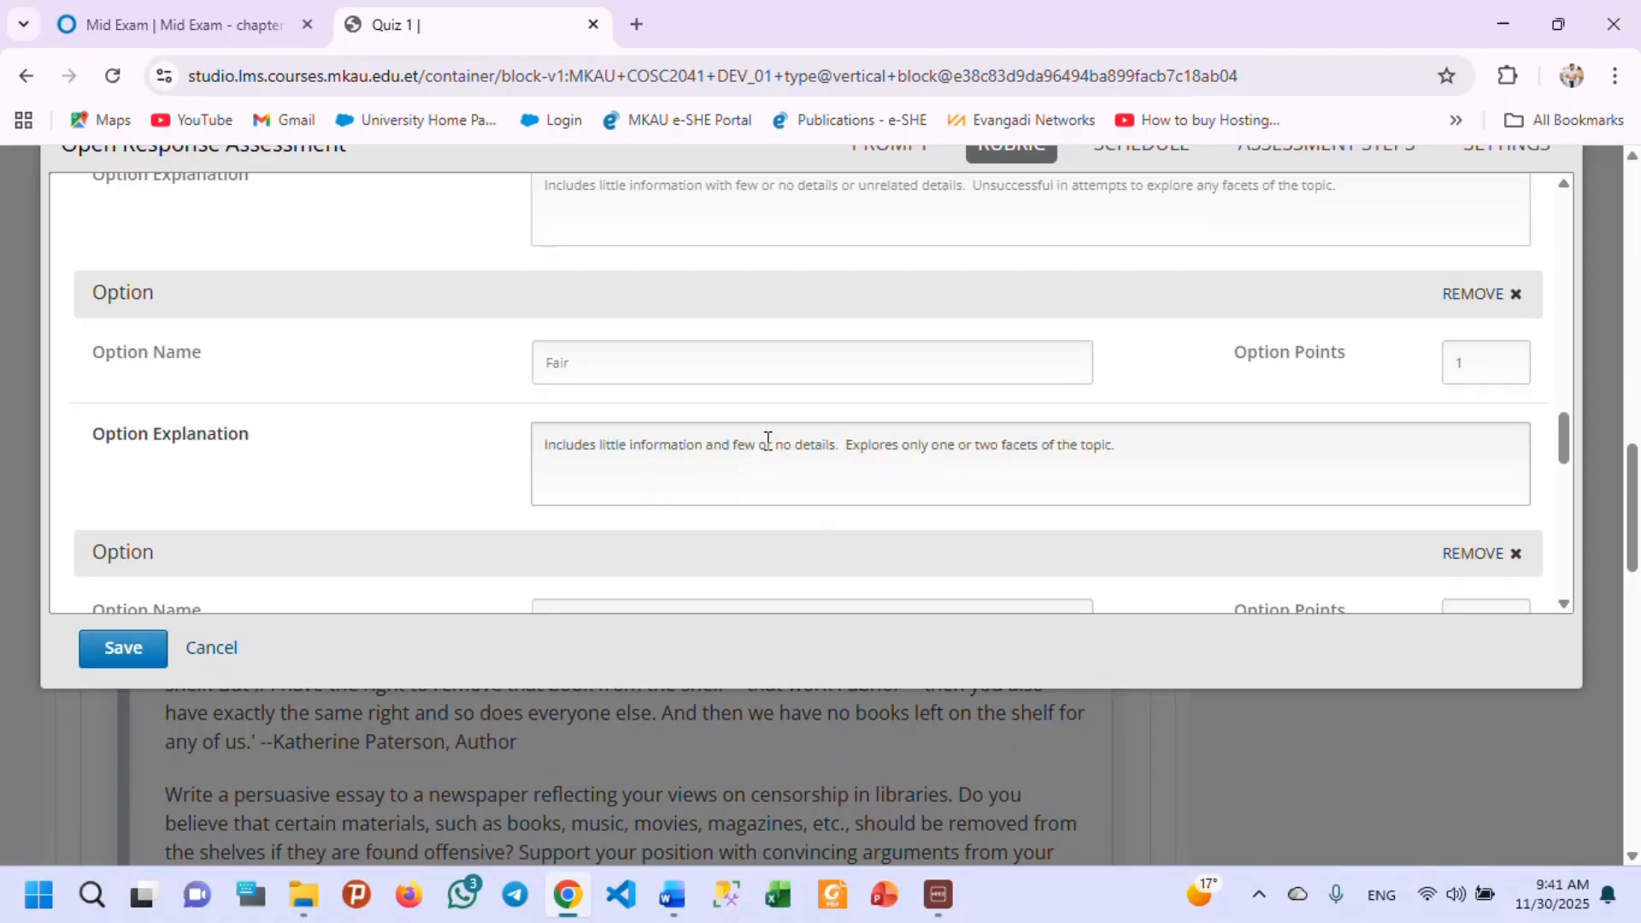
pyautogui.scroll(10, 781, 413)
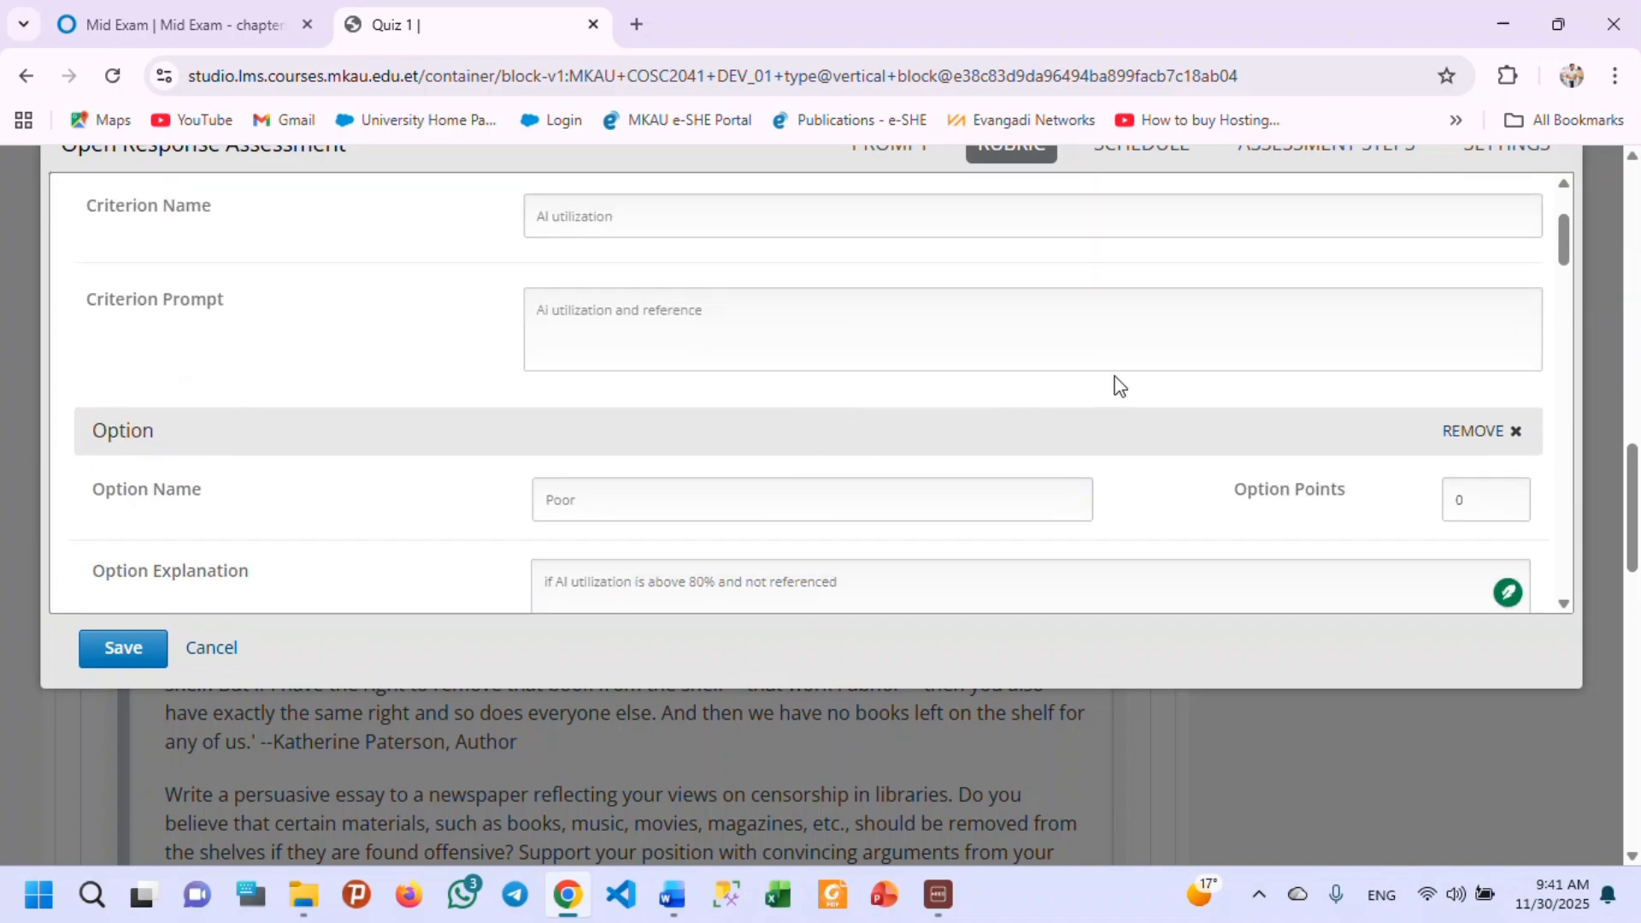
pyautogui.scroll(8, 1138, 379)
pyautogui.scroll(-6, 1183, 351)
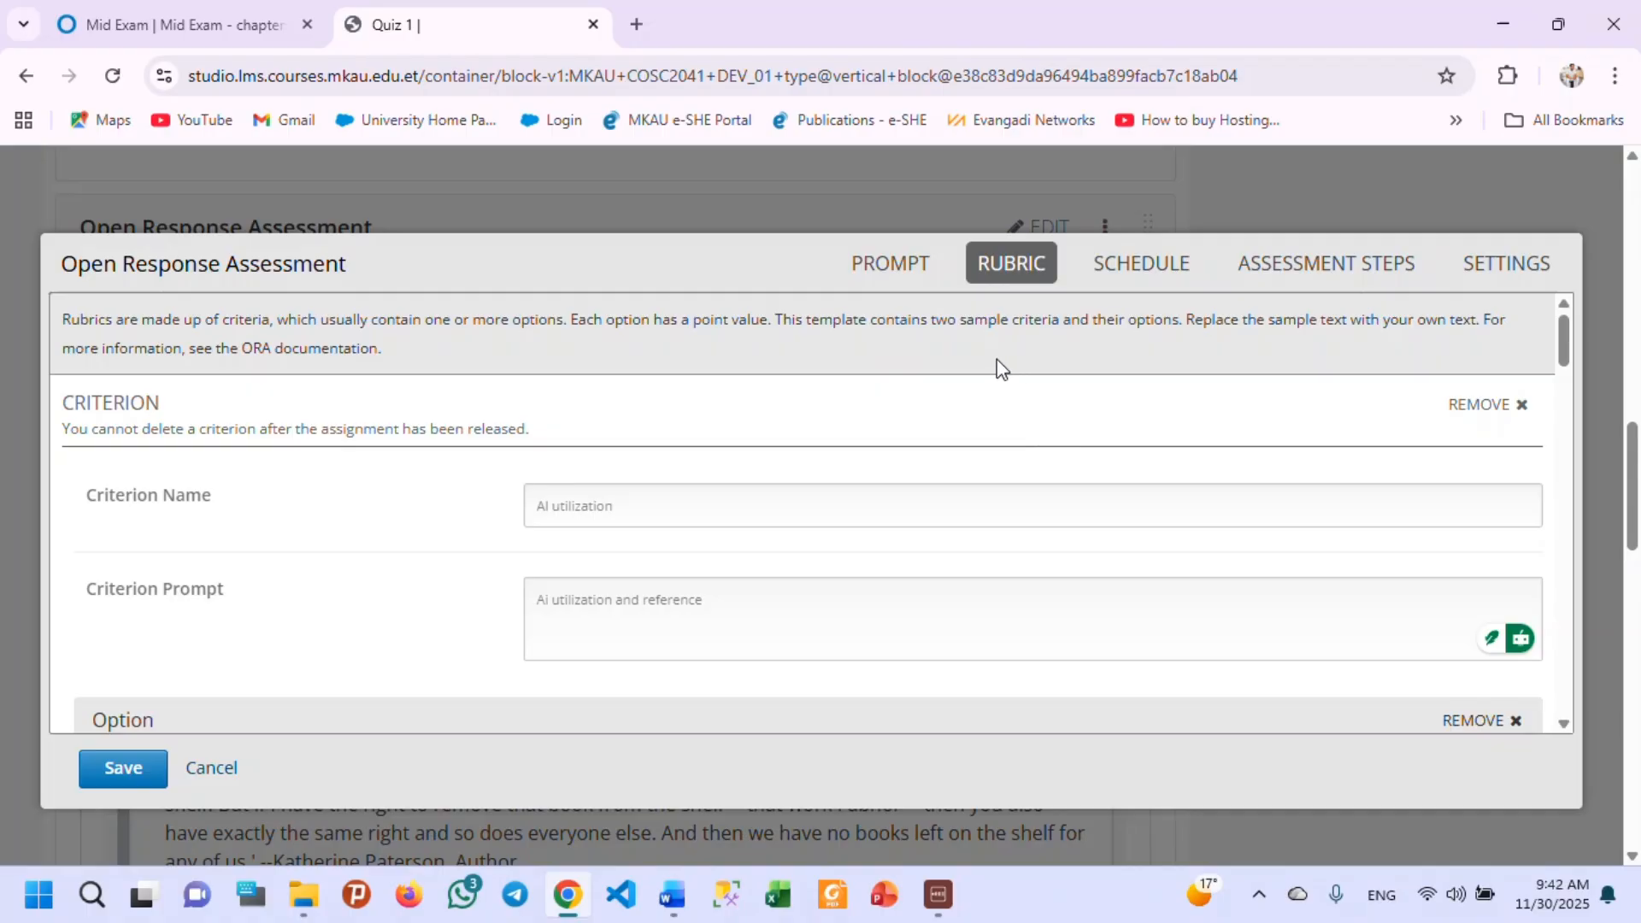
# Set the open response's start date to 2025-11-30 in its manually configured deadlines.
pyautogui.click(1113, 262)
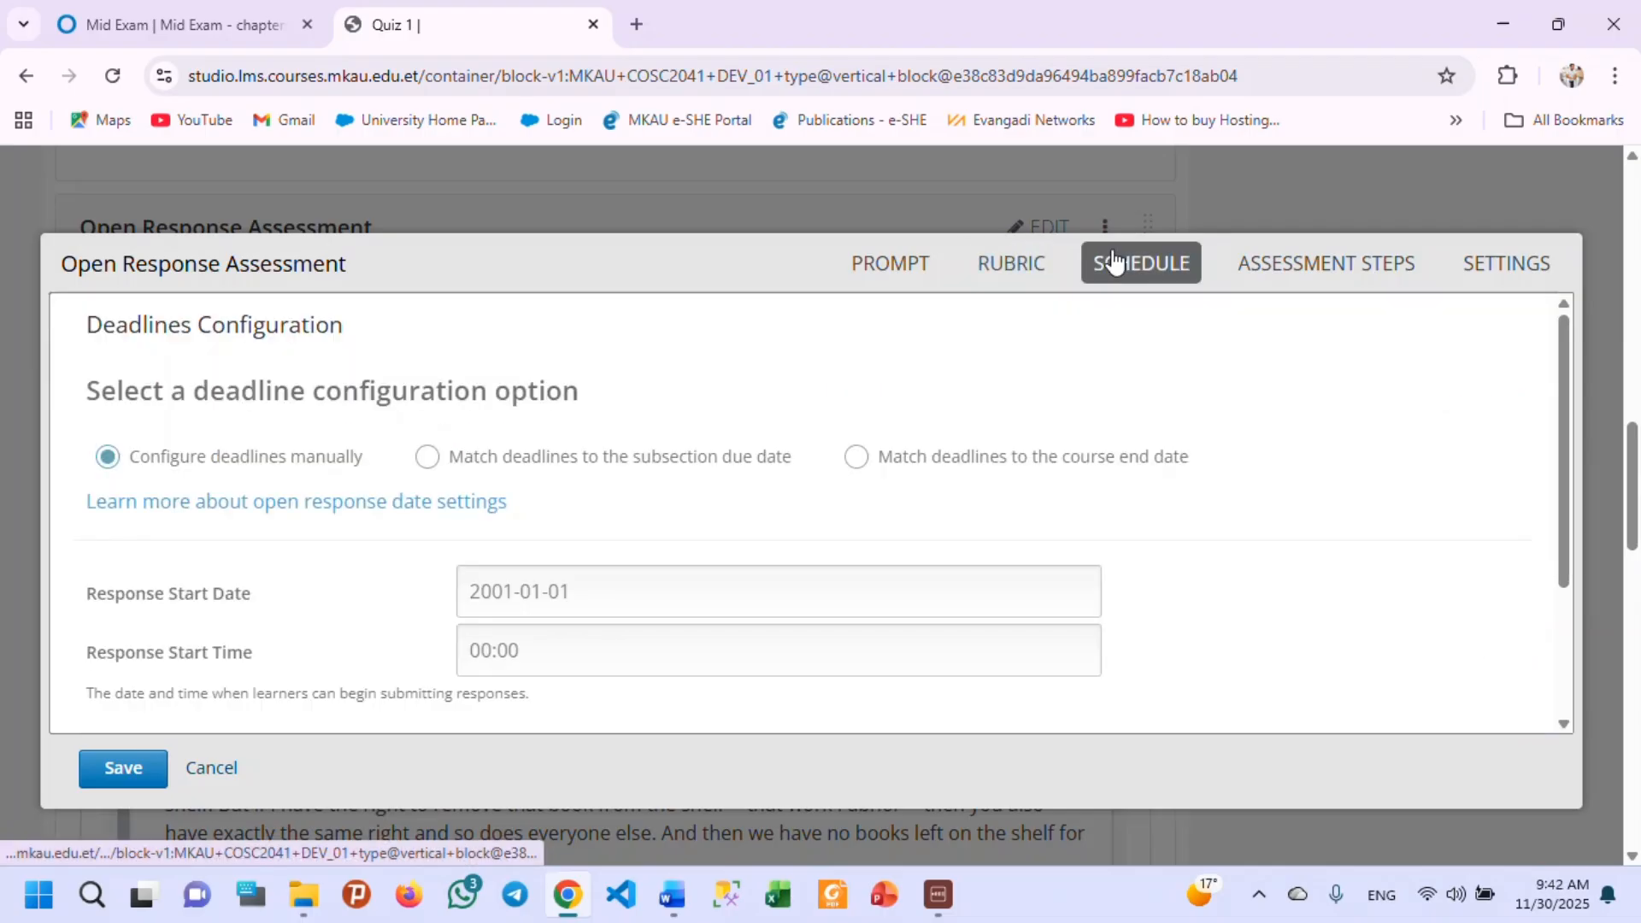
pyautogui.scroll(-4, 612, 542)
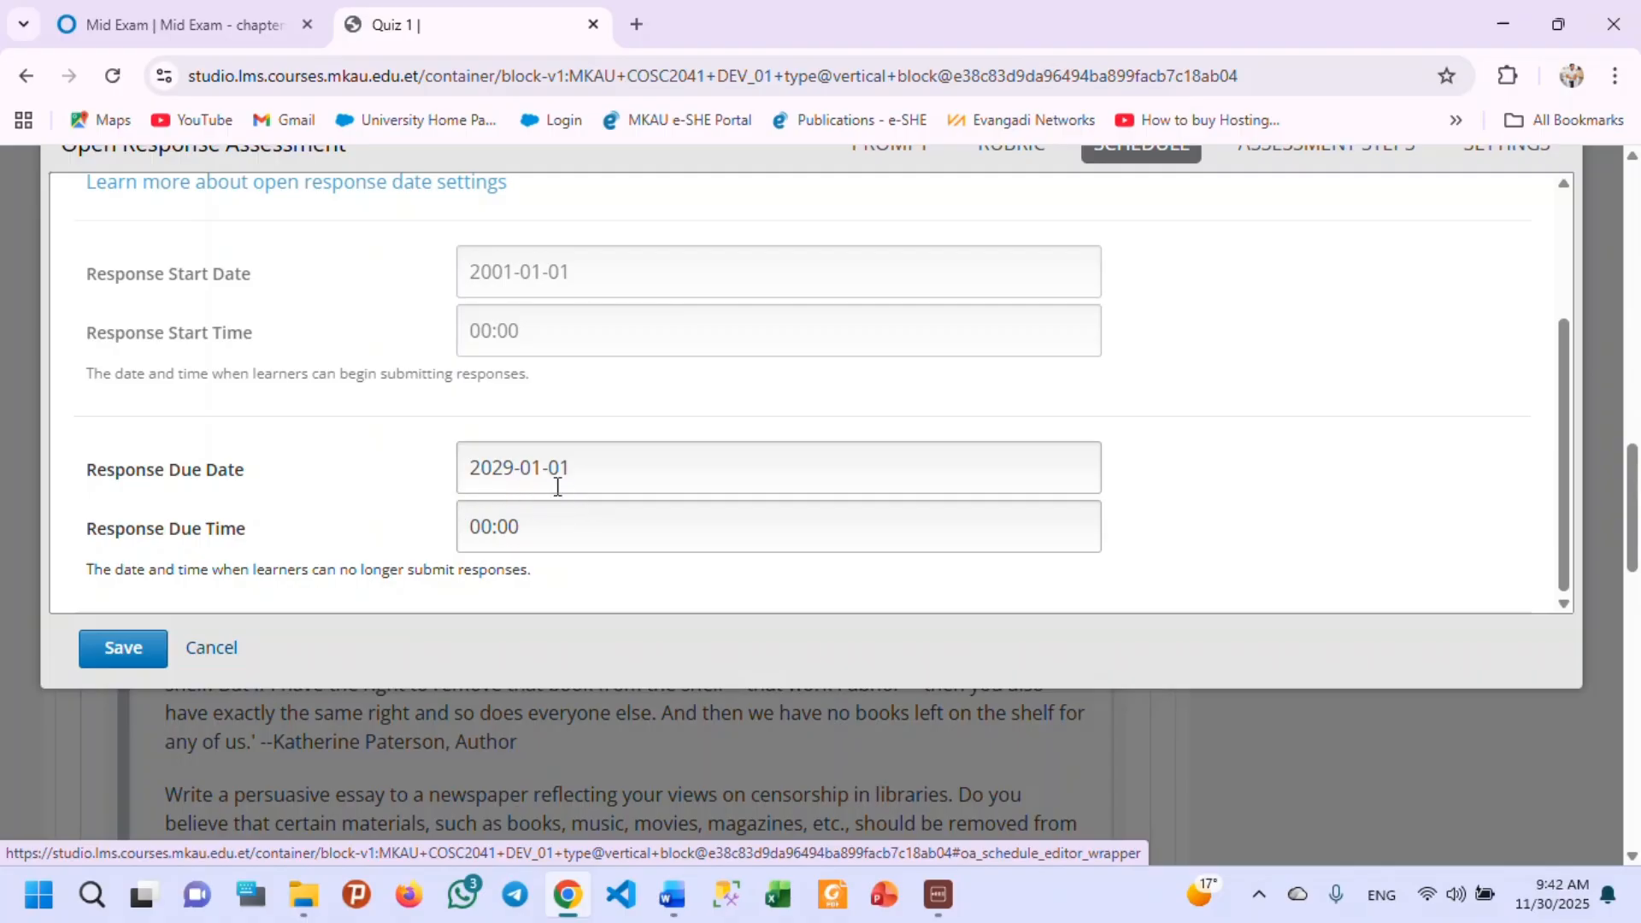
pyautogui.click(587, 269)
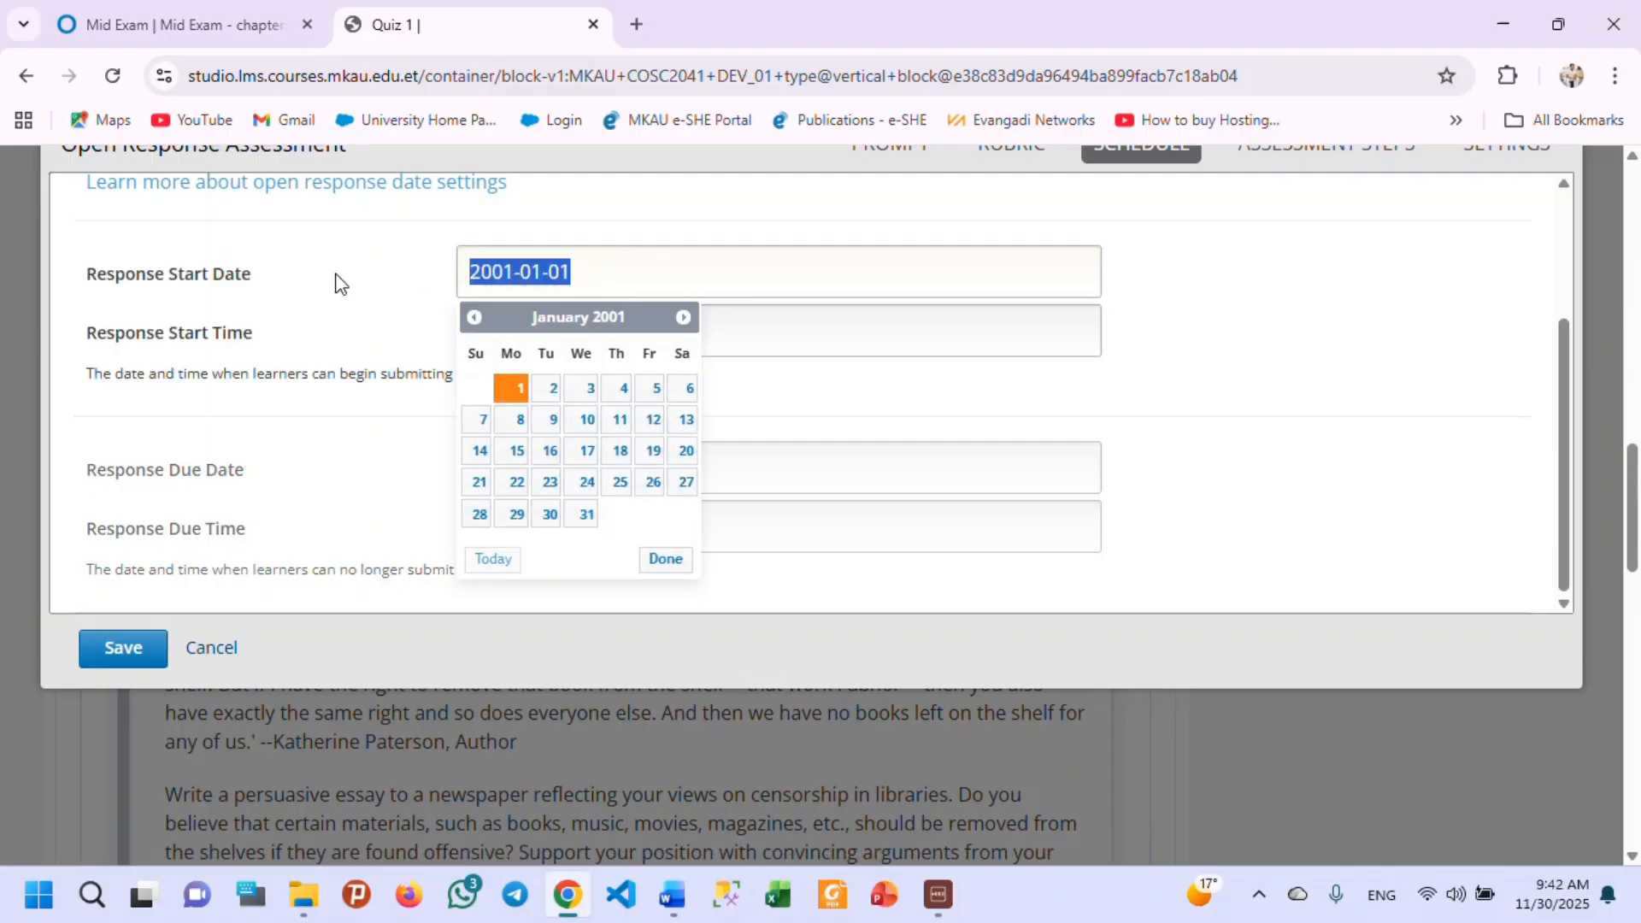
pyautogui.click(472, 571)
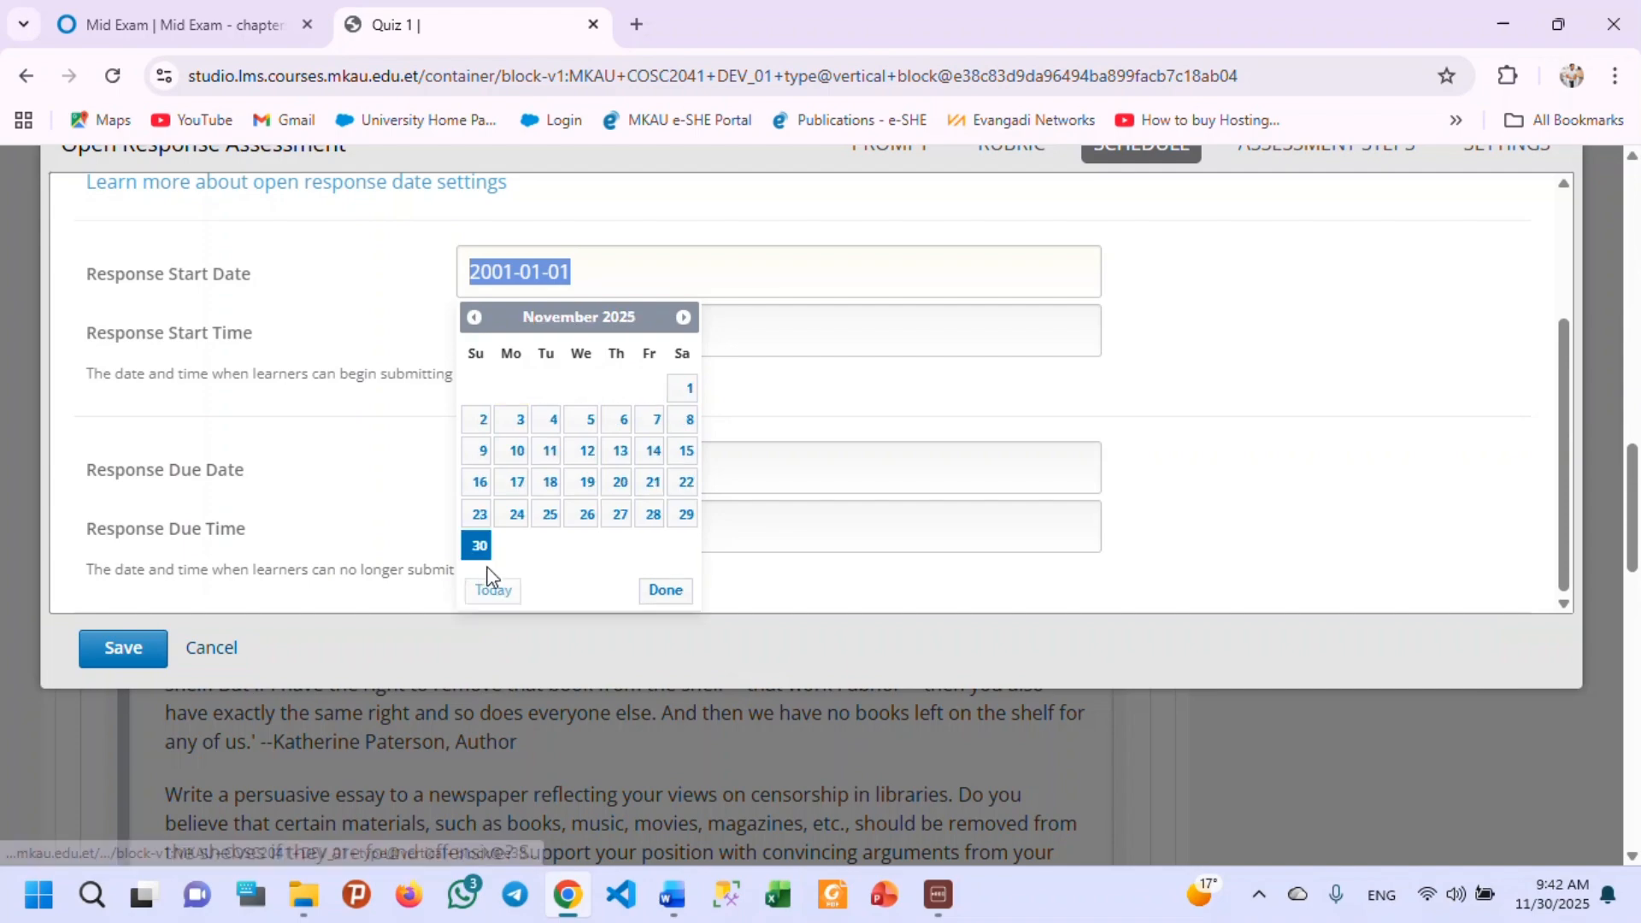
pyautogui.click(666, 590)
pyautogui.click(601, 278)
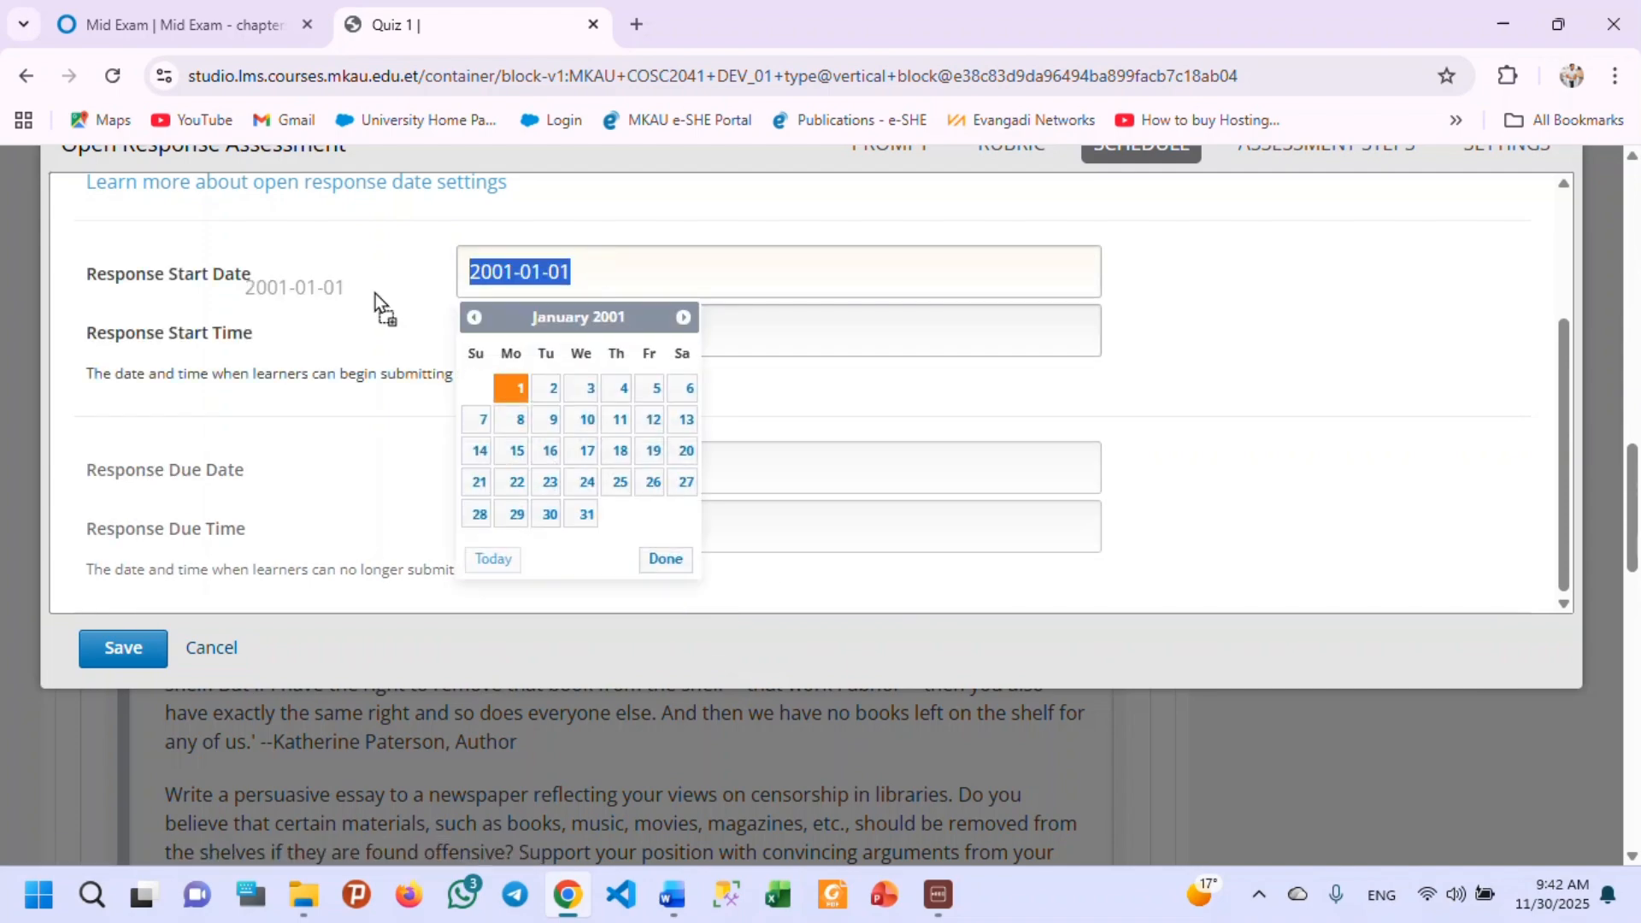
pyautogui.click(487, 571)
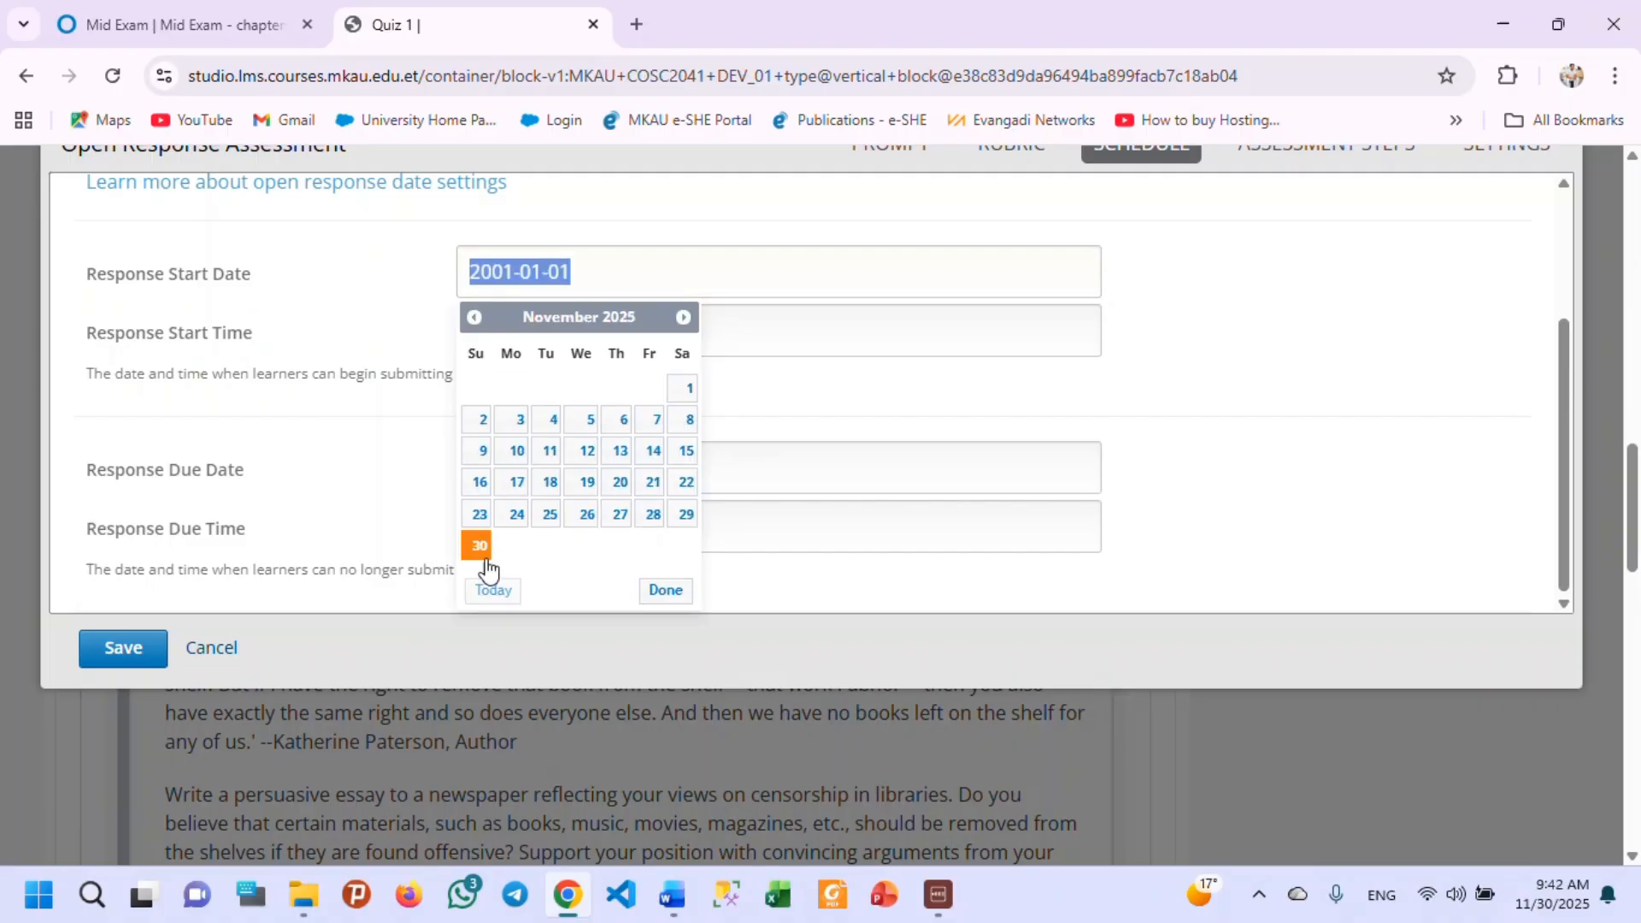
pyautogui.click(477, 546)
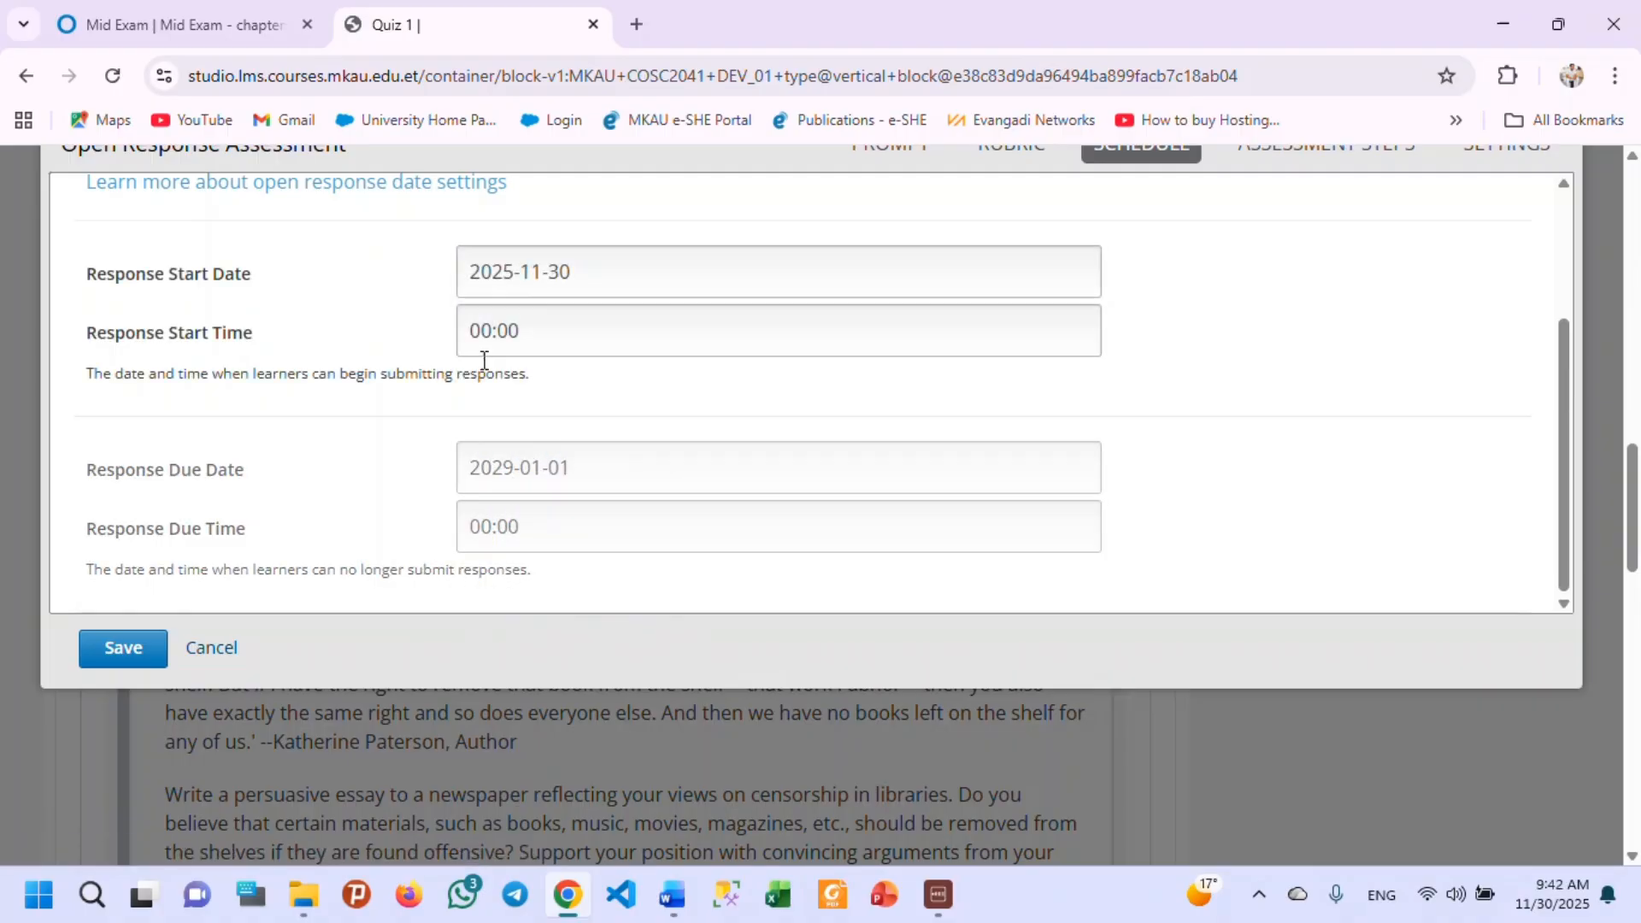
# Set the response start time to 09:00.
pyautogui.click(523, 331)
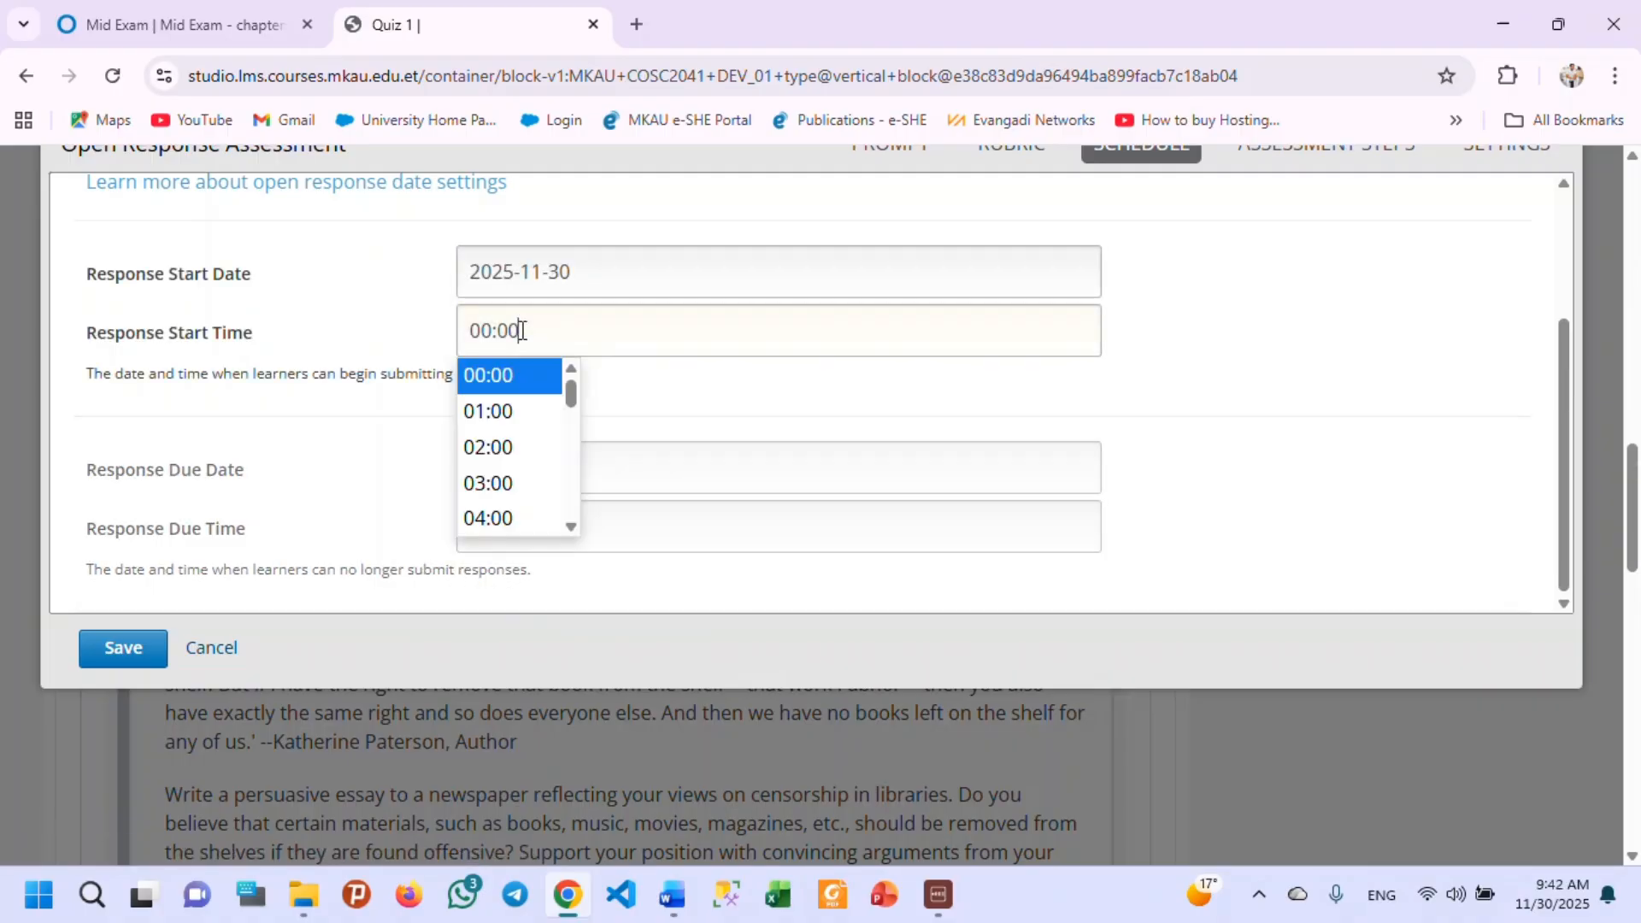
pyautogui.scroll(-5, 506, 496)
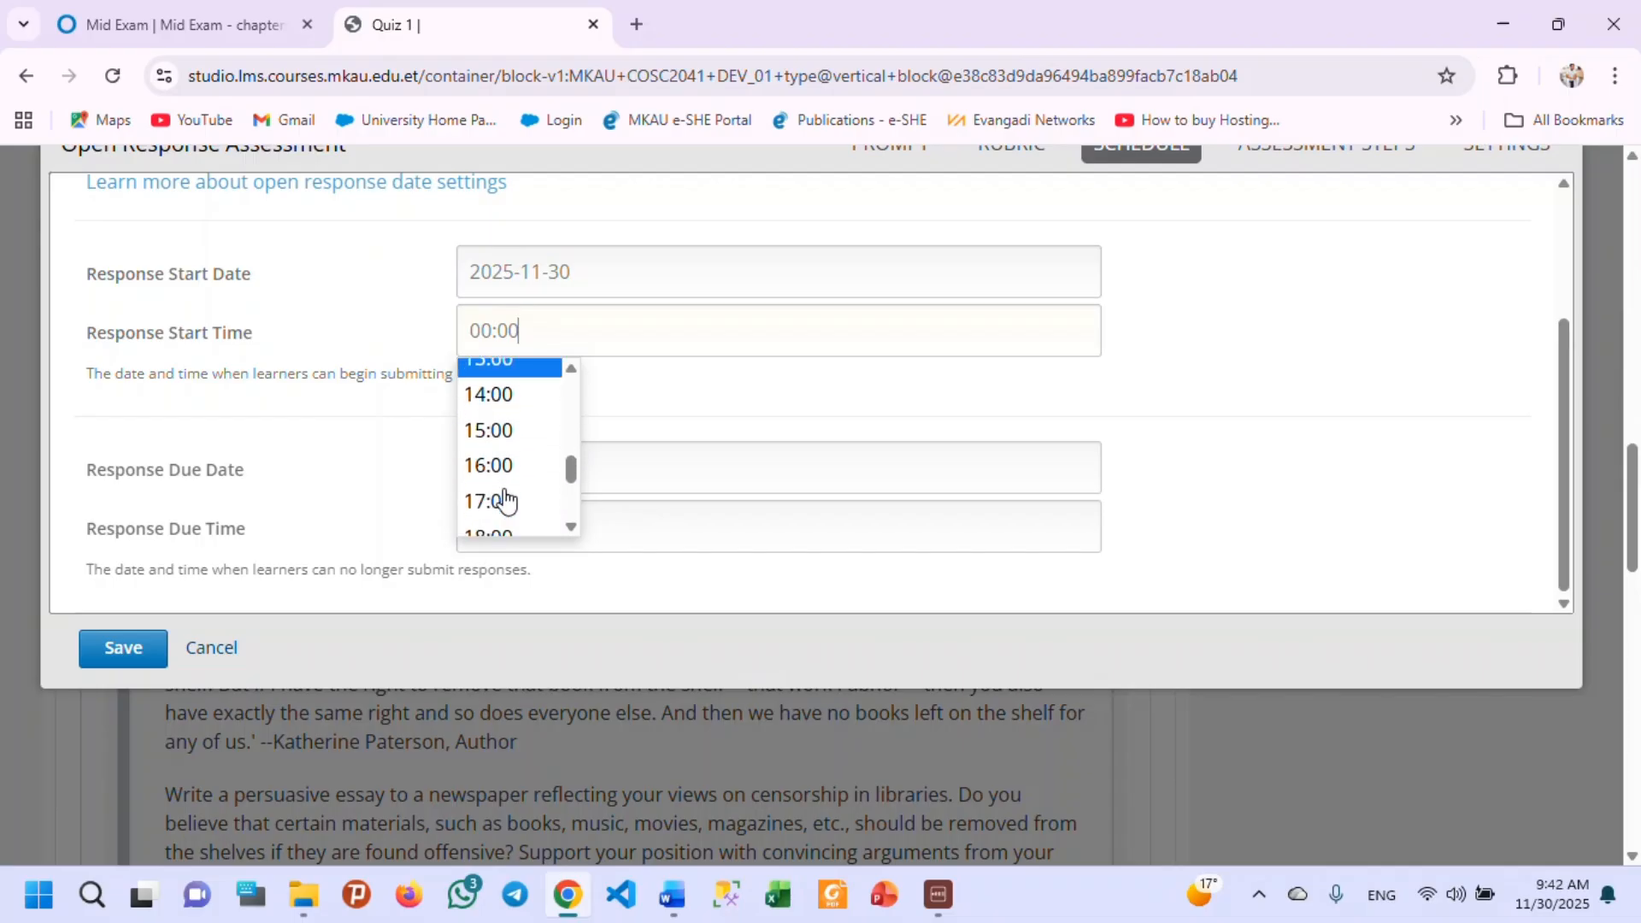
pyautogui.scroll(5, 508, 484)
pyautogui.scroll(-2, 506, 484)
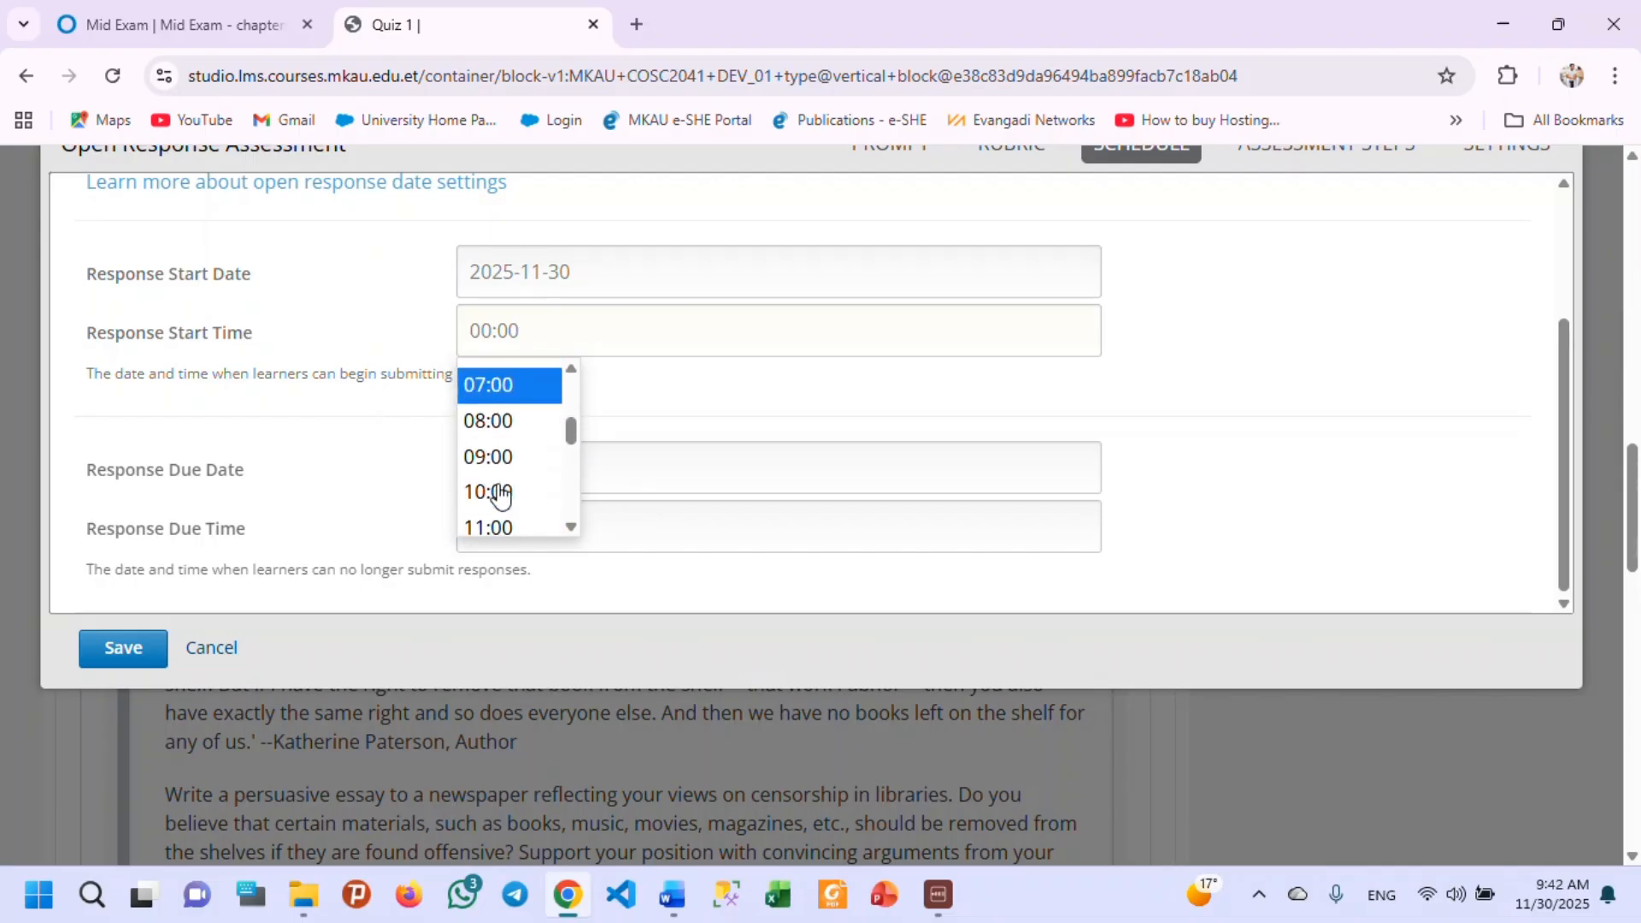
pyautogui.click(497, 492)
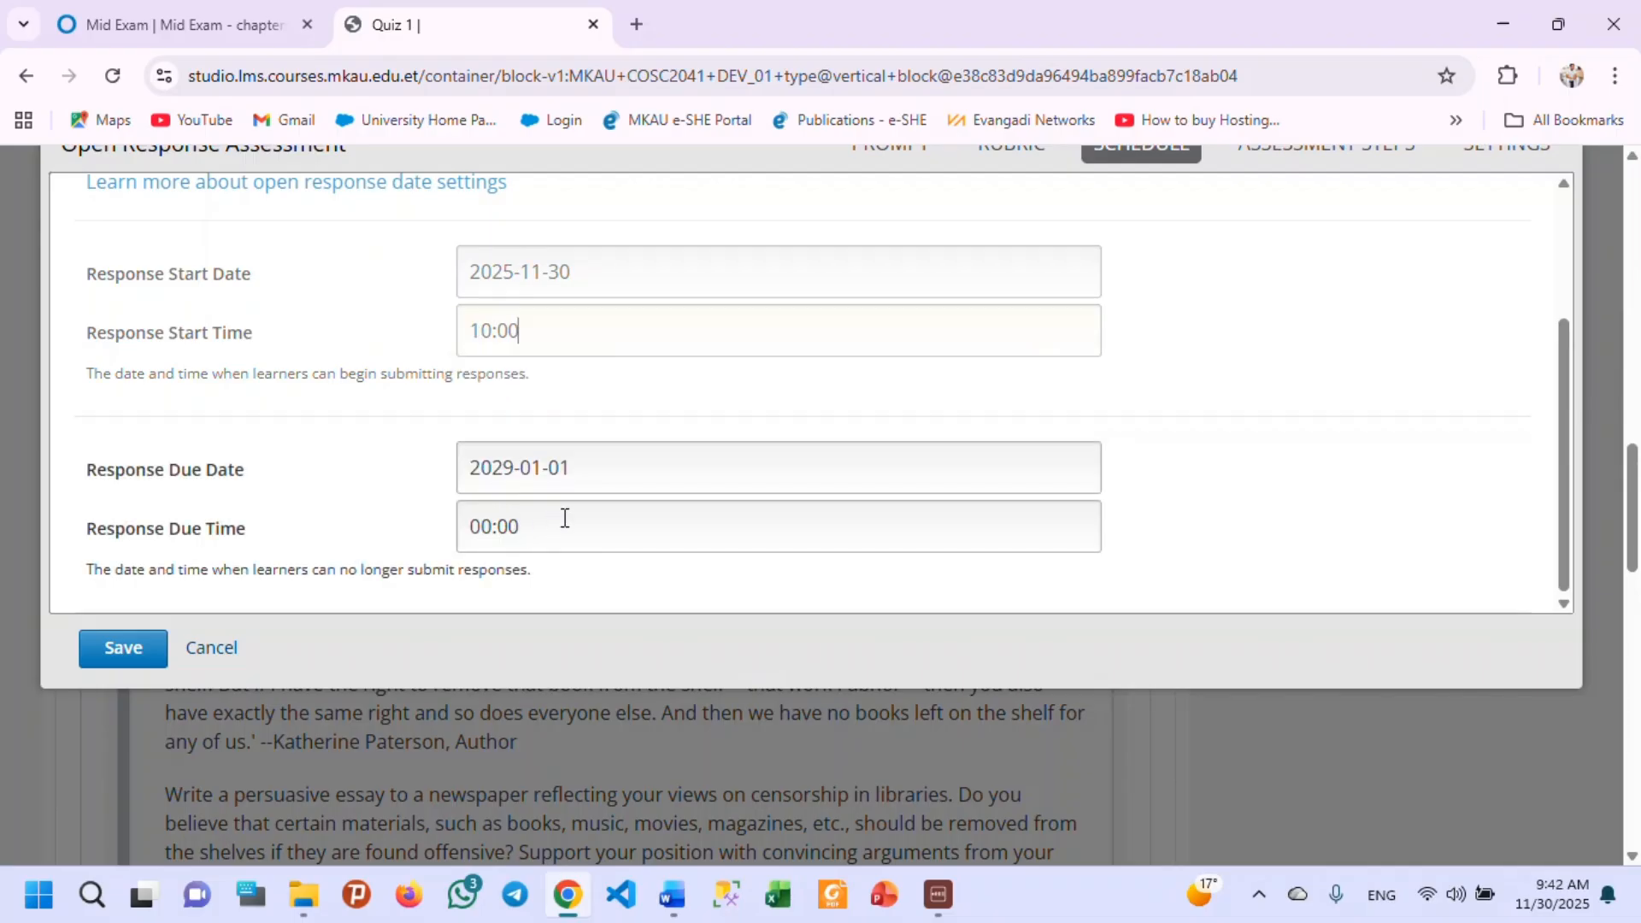
pyautogui.click(539, 332)
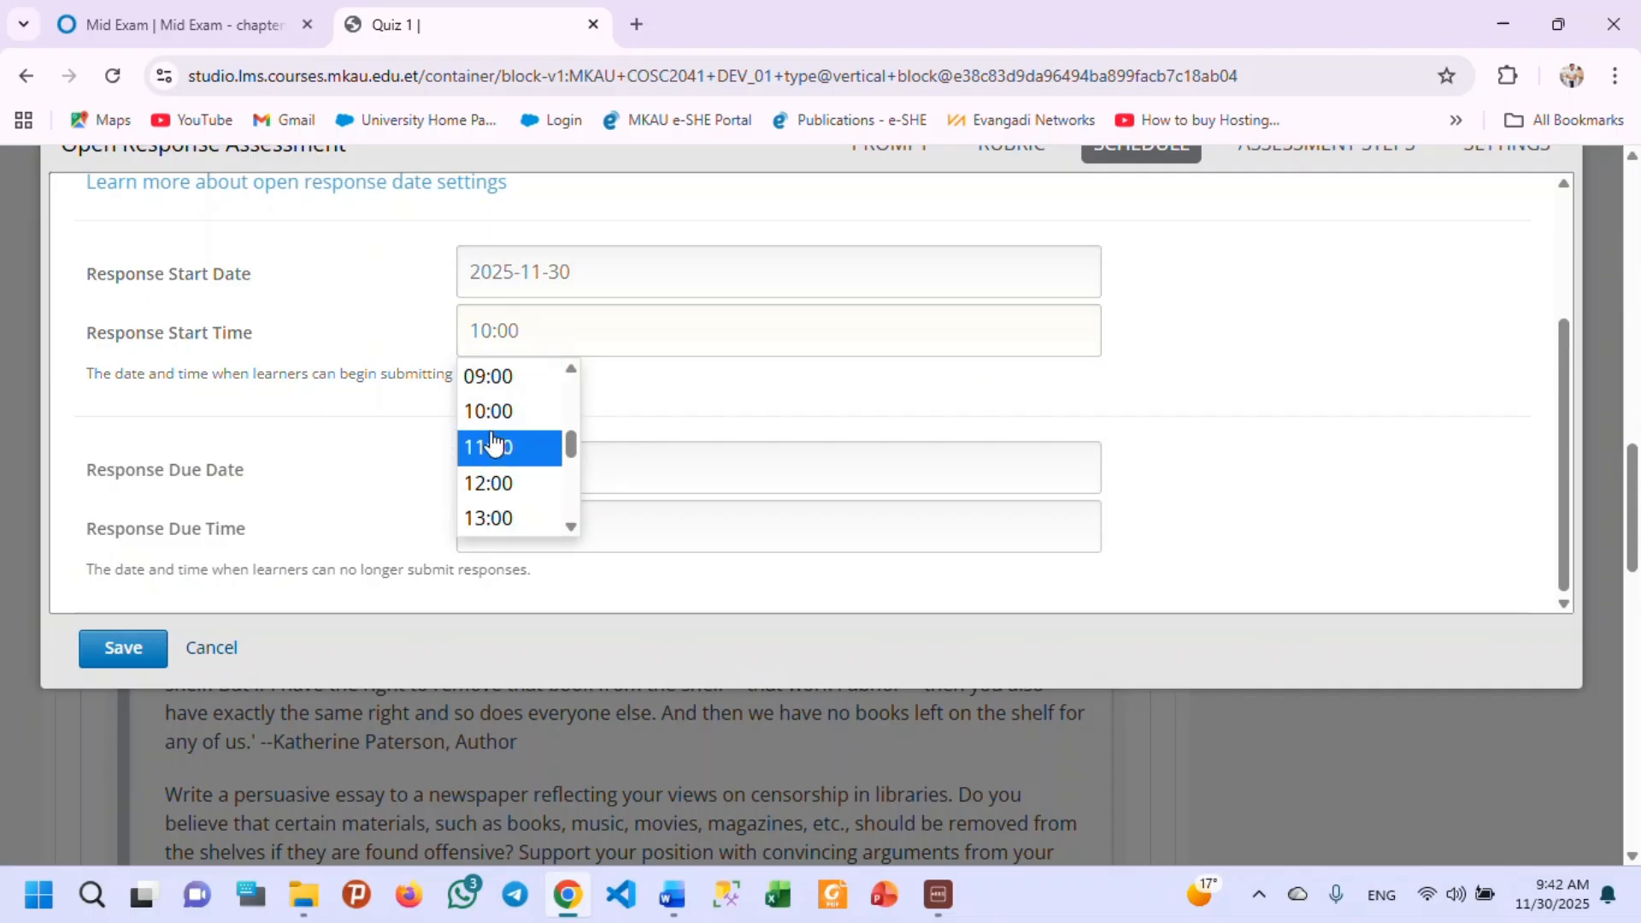
pyautogui.click(489, 386)
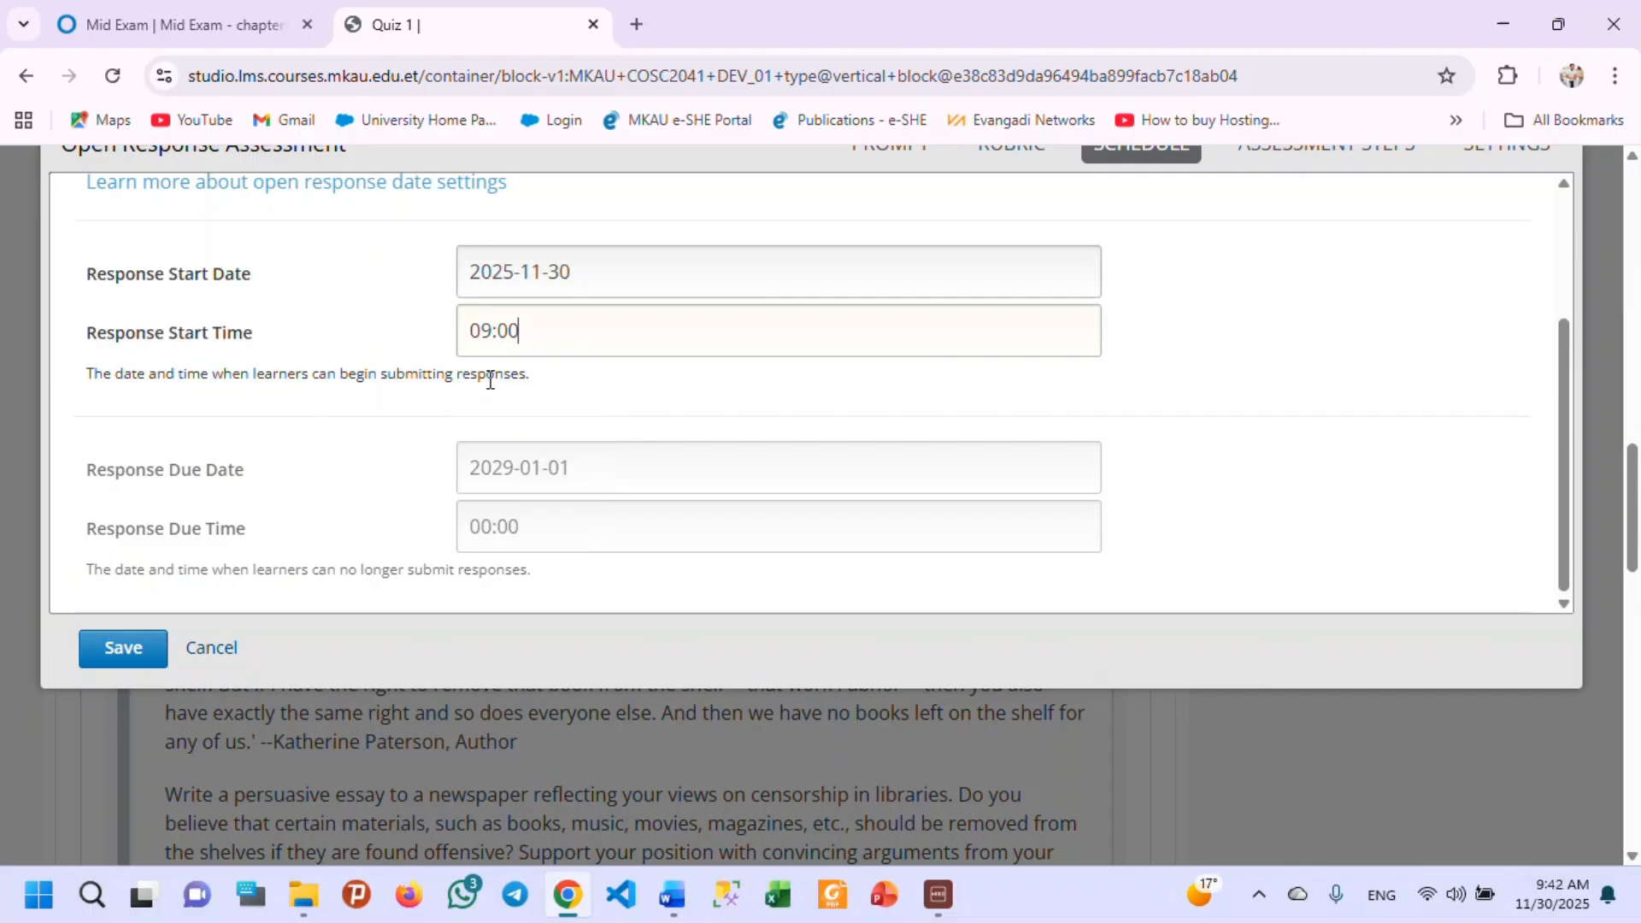
# Set the response due date to 2025-11-30 and the due time to 11:00.
pyautogui.click(582, 467)
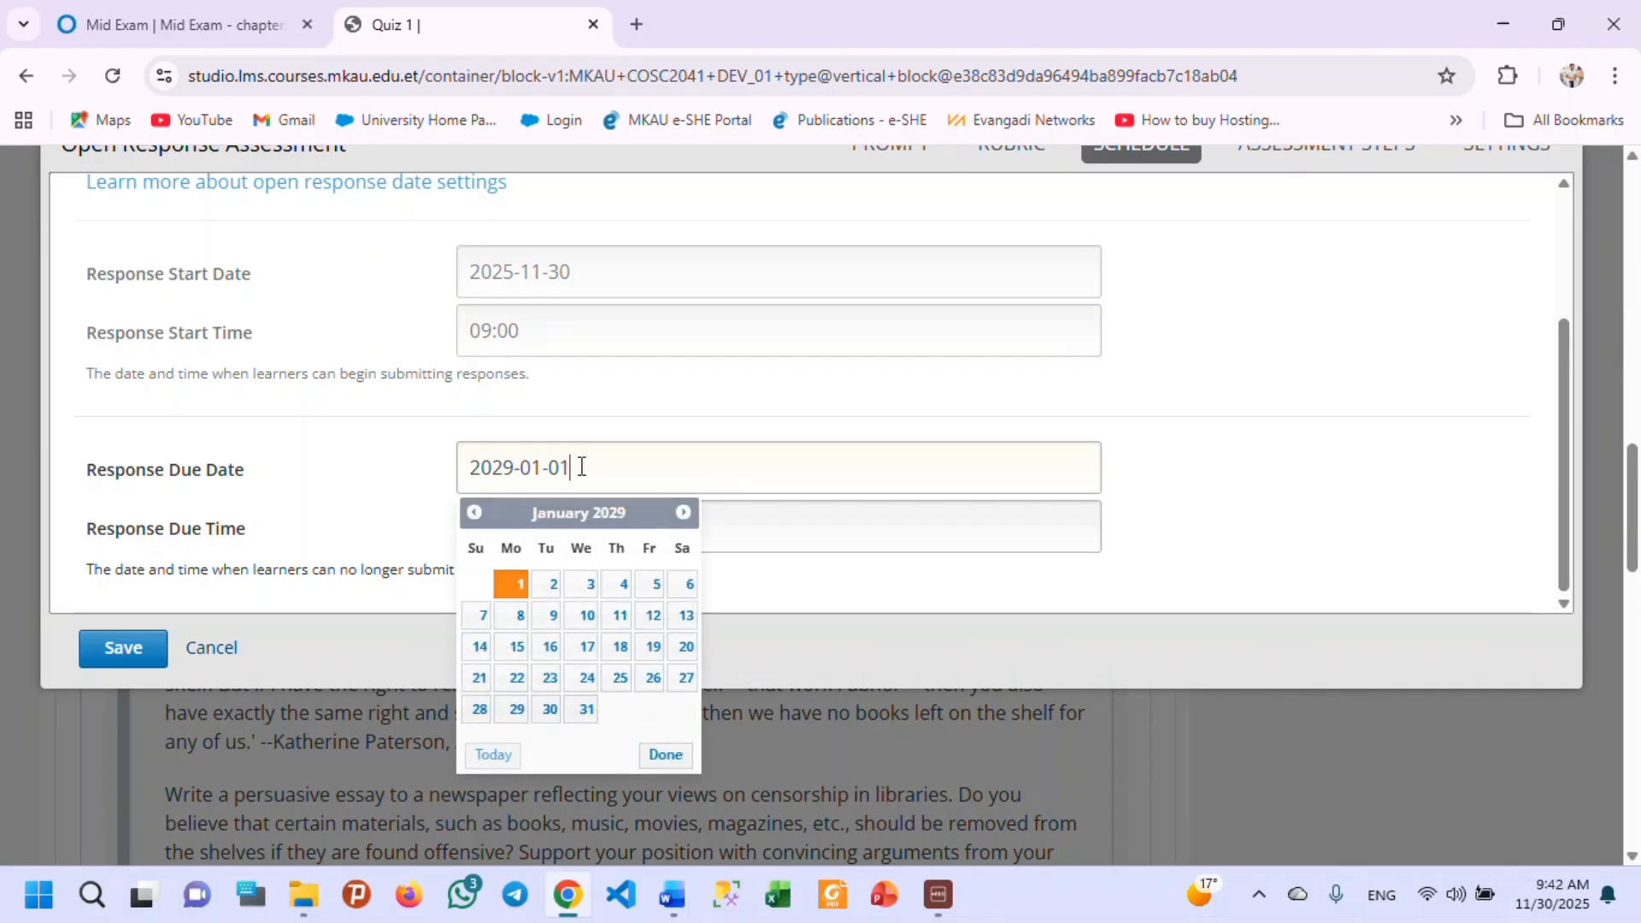
pyautogui.click(494, 754)
pyautogui.click(481, 744)
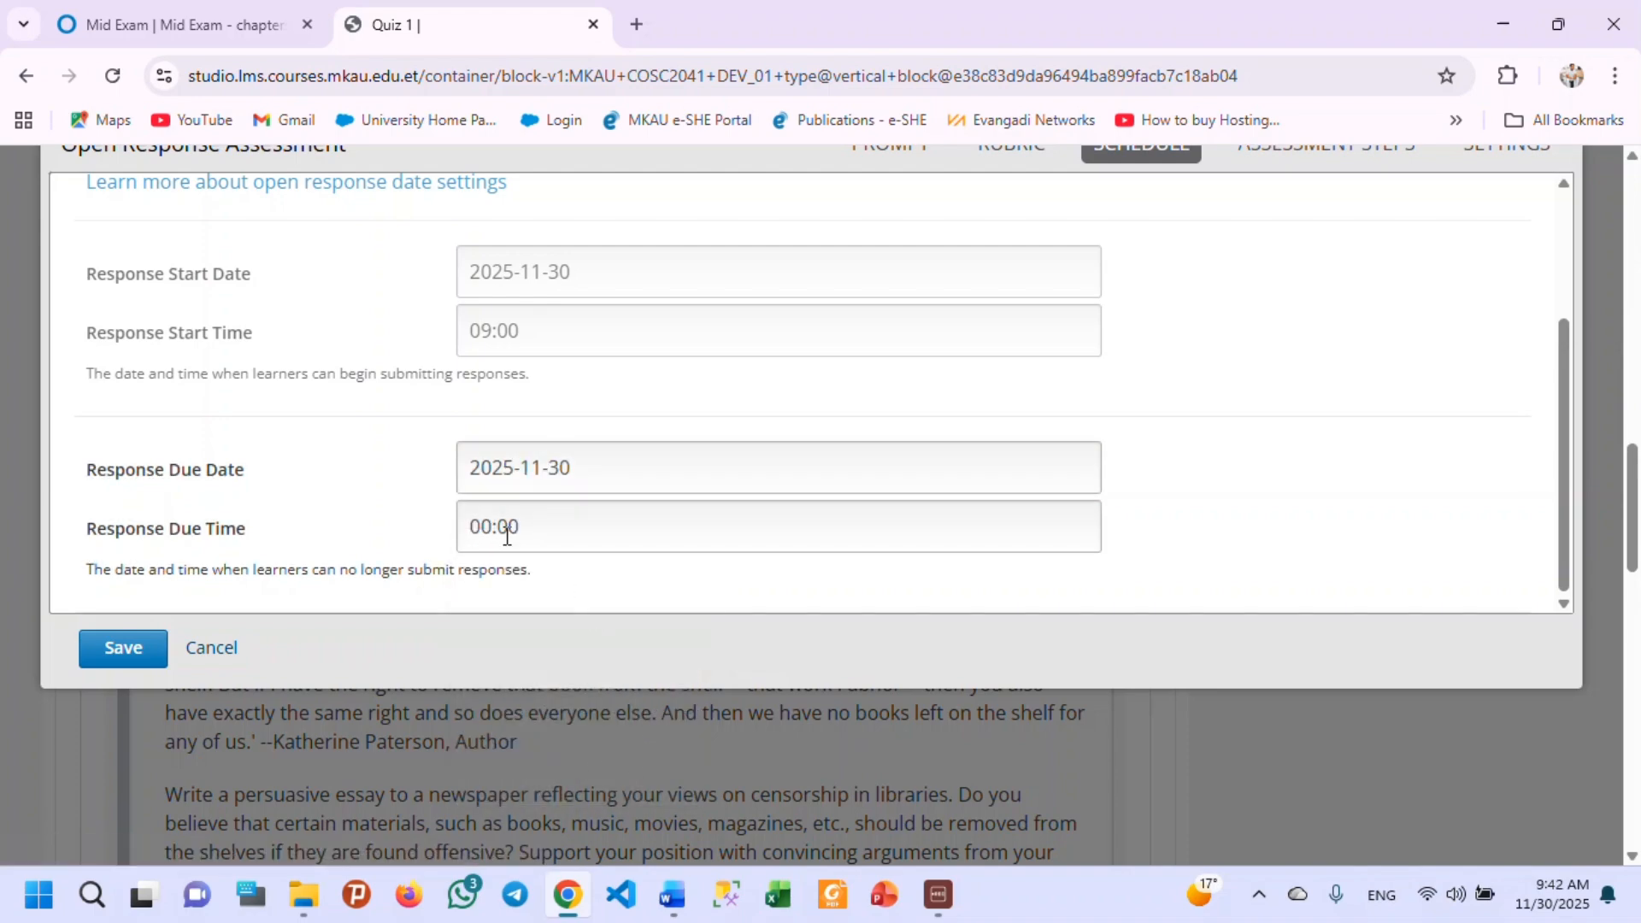
pyautogui.click(531, 524)
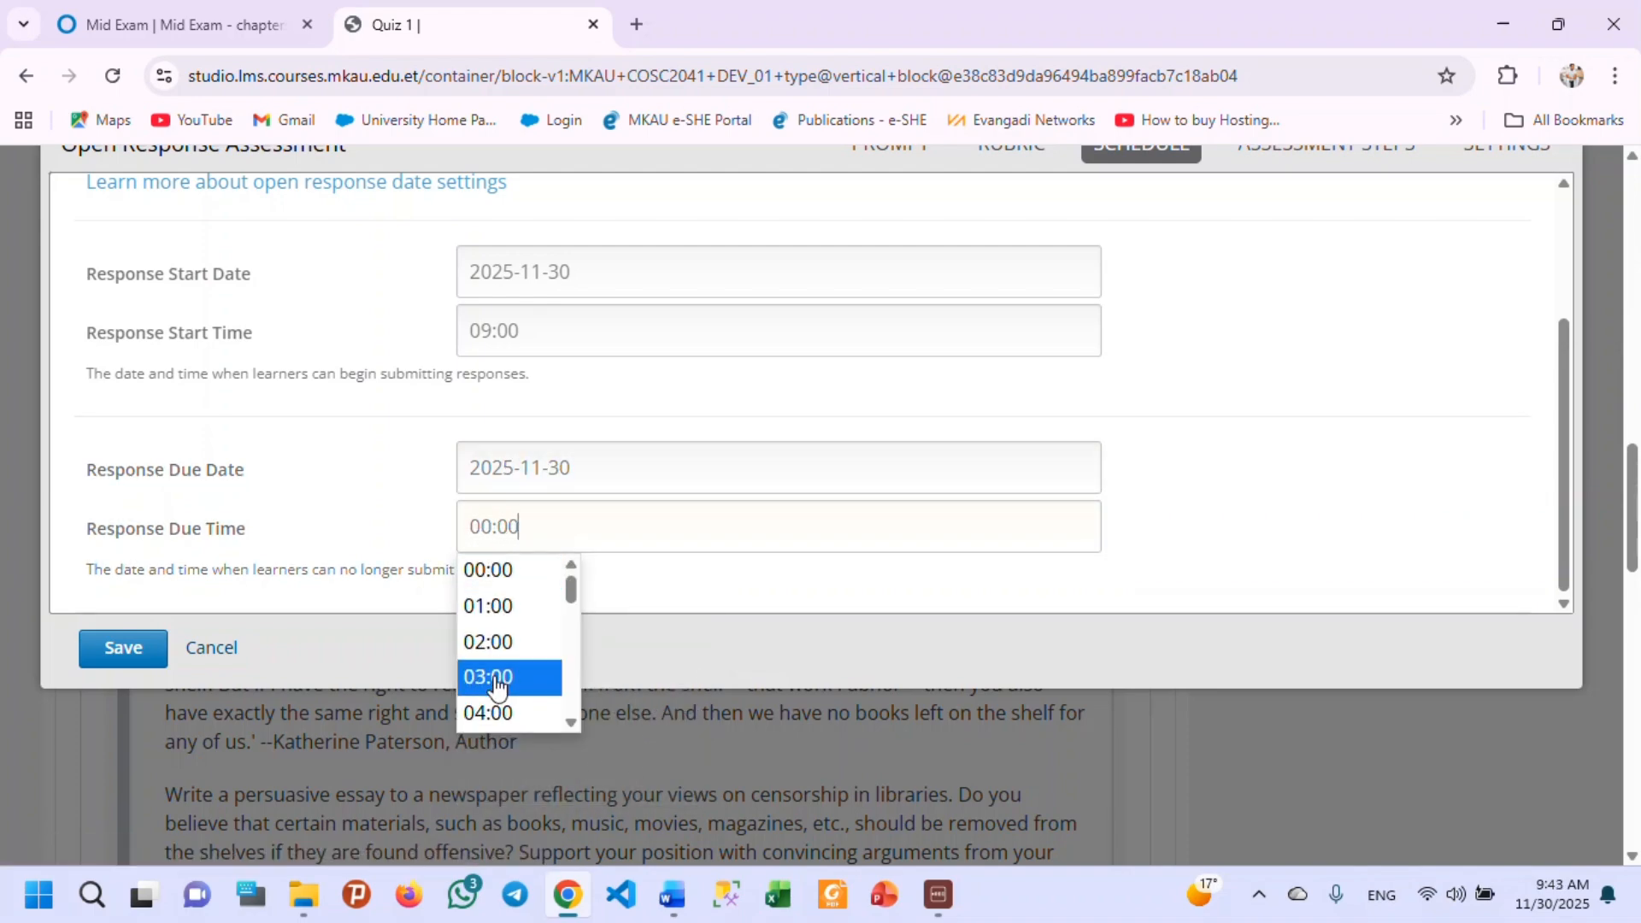
pyautogui.scroll(-2, 500, 686)
pyautogui.scroll(-3, 498, 686)
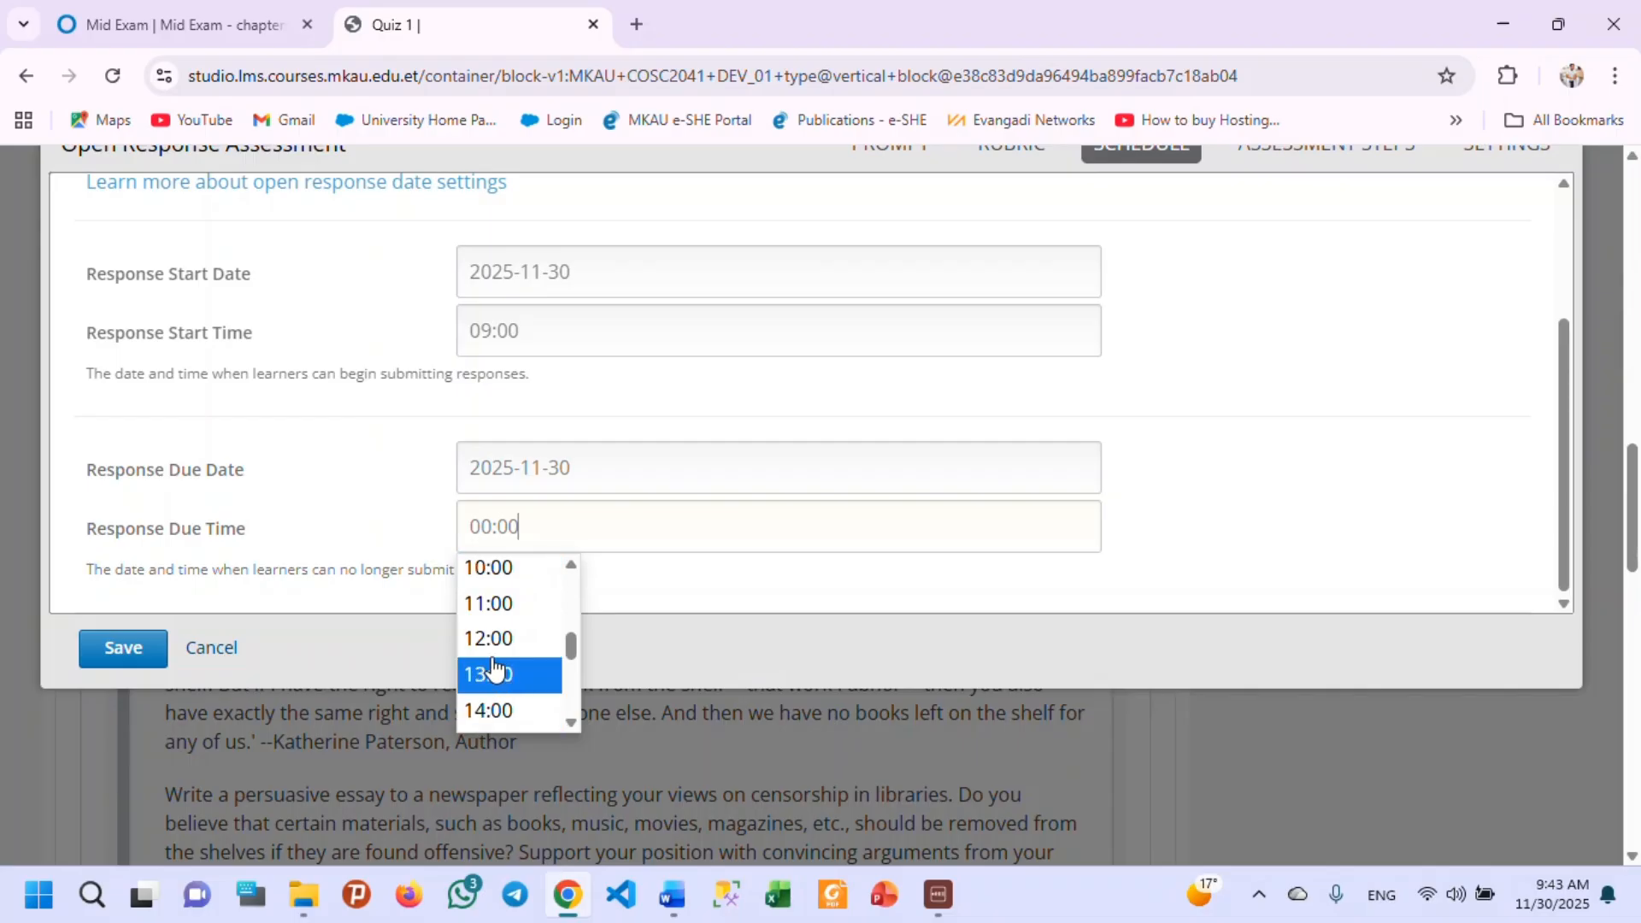
pyautogui.click(494, 605)
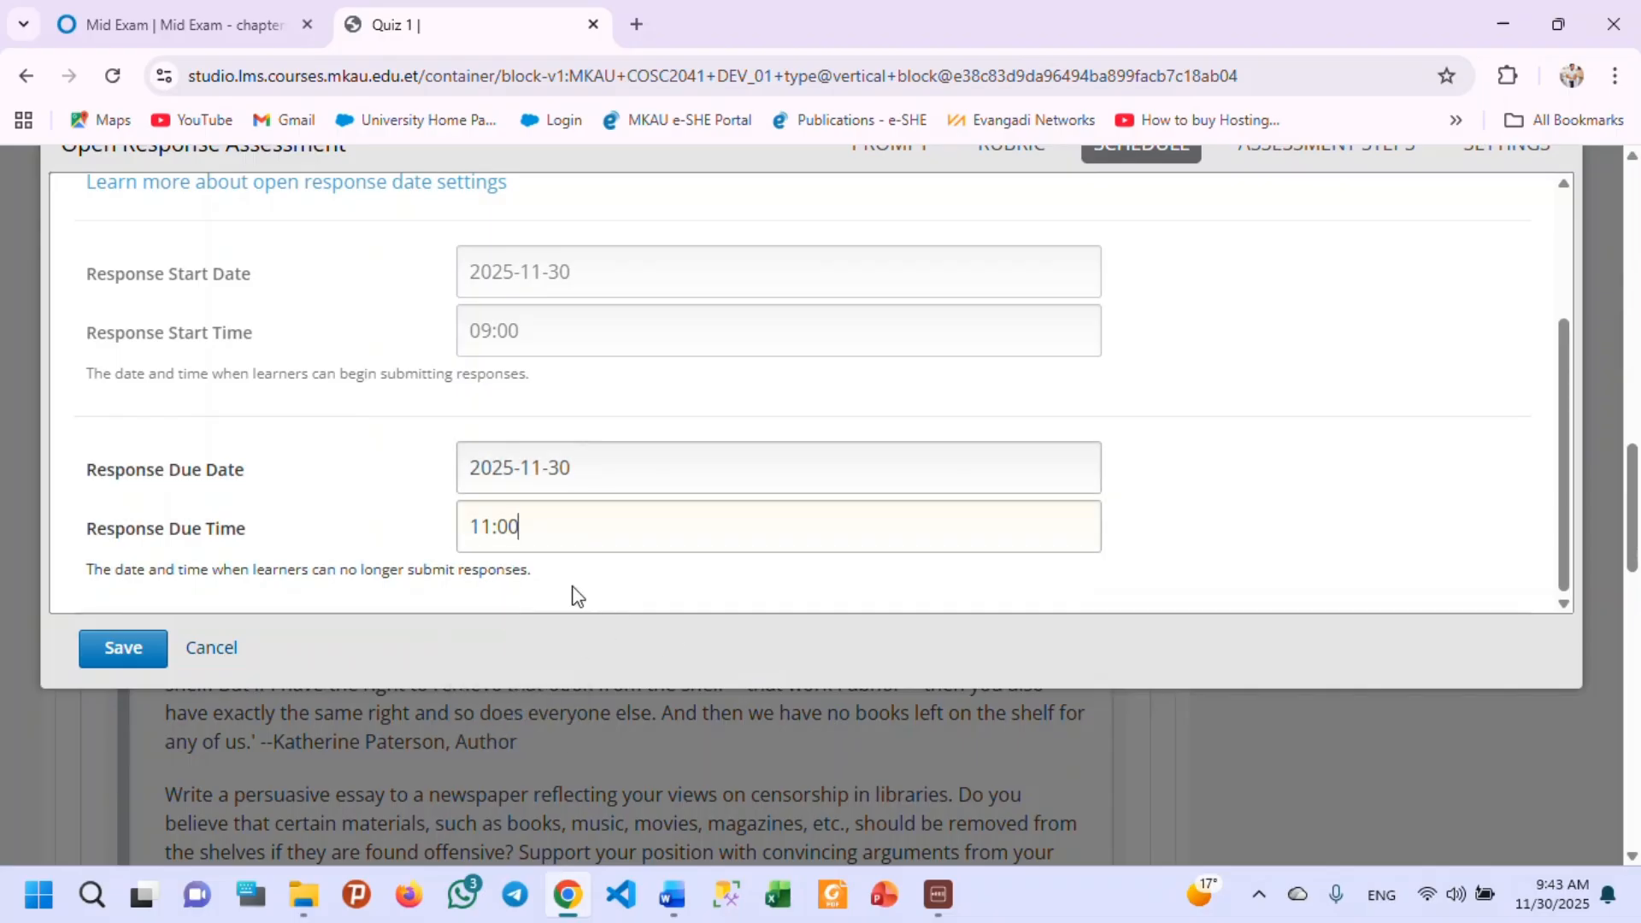
# Recheck the configured response deadlines and examine which assessment steps are enabled for the open response.
pyautogui.scroll(3, 1007, 384)
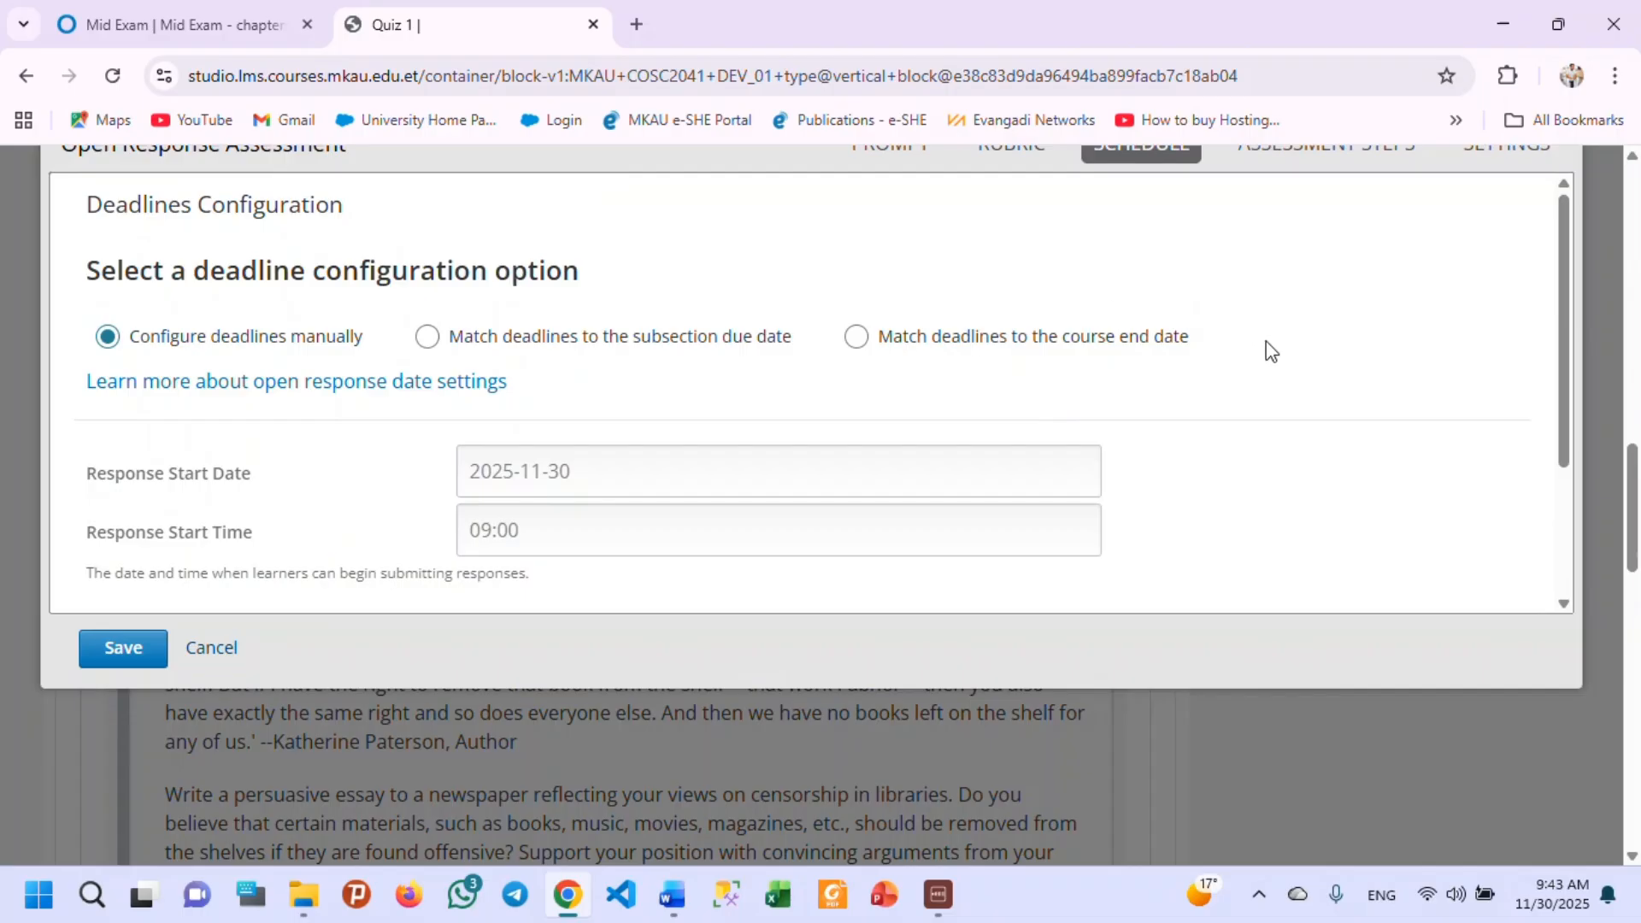
pyautogui.scroll(-1, 1230, 438)
pyautogui.scroll(-1, 1282, 432)
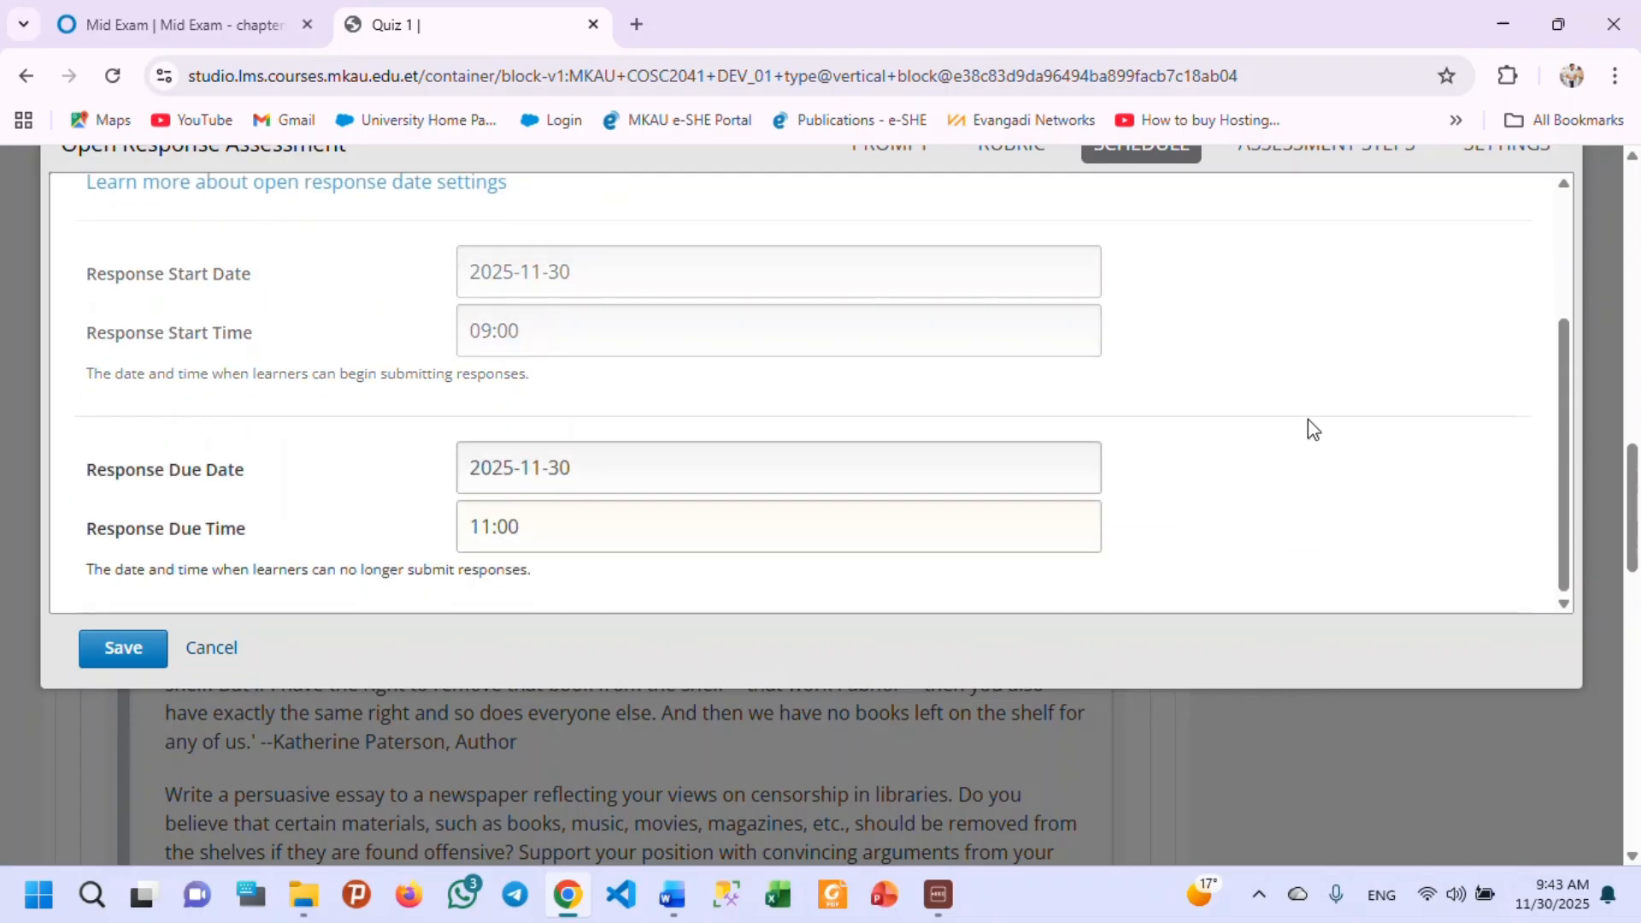
pyautogui.scroll(3, 1342, 385)
pyautogui.scroll(3, 1450, 295)
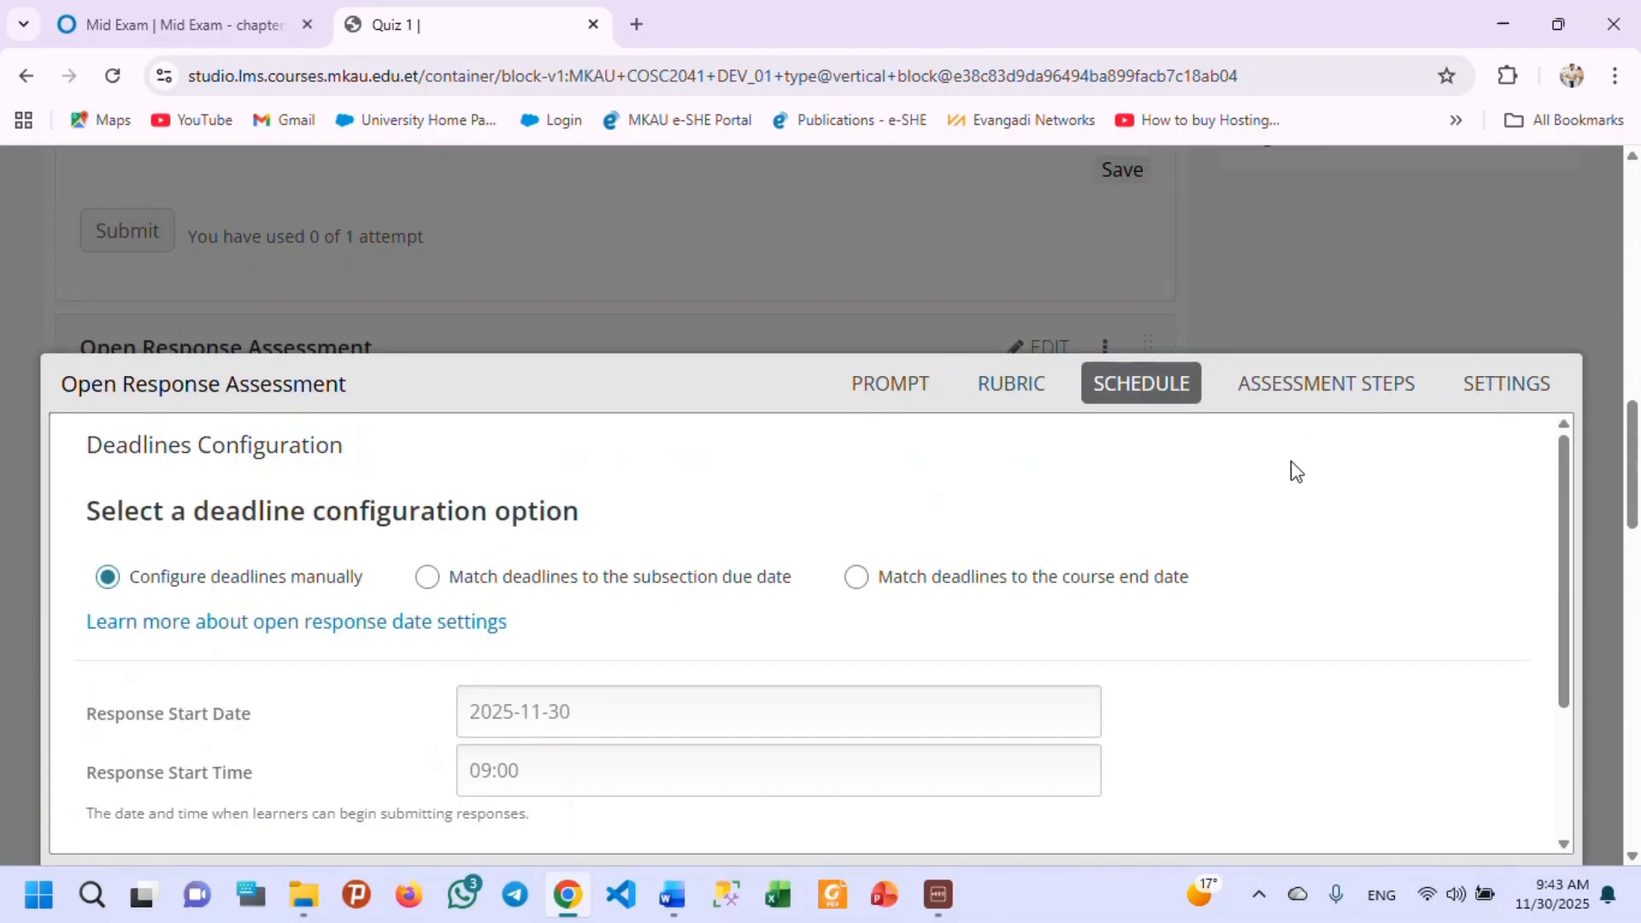
pyautogui.click(1301, 398)
pyautogui.scroll(-3, 963, 572)
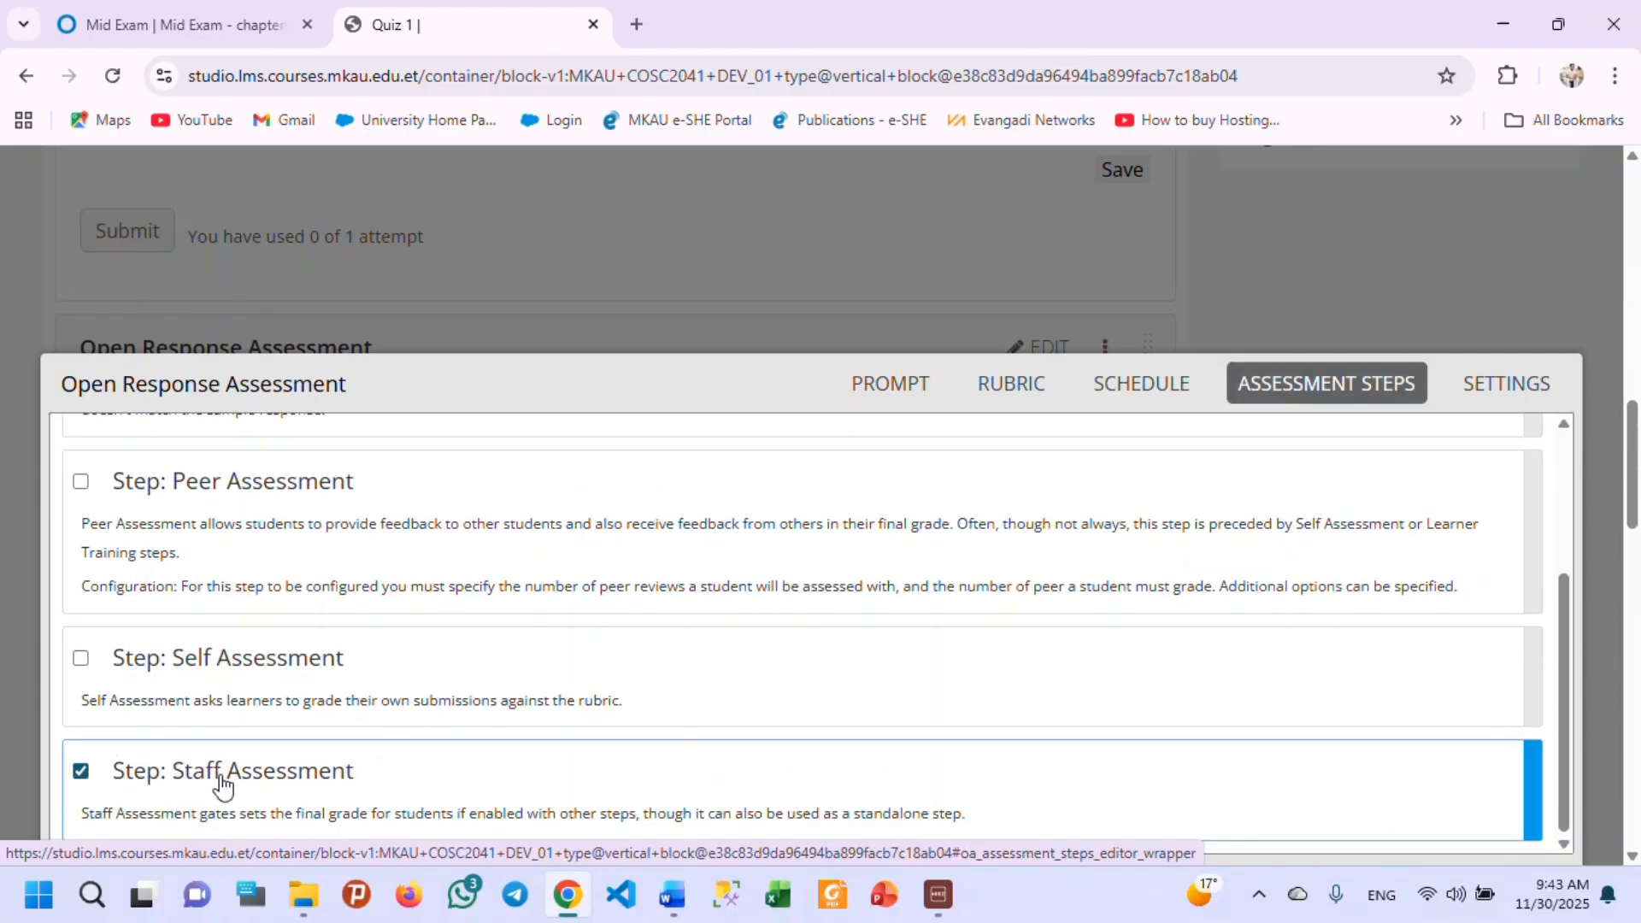
# Examine the open response's general settings, including display name, text response, response editor, file uploads and LaTeX responses.
pyautogui.click(1505, 384)
pyautogui.scroll(3, 717, 662)
pyautogui.scroll(-3, 692, 678)
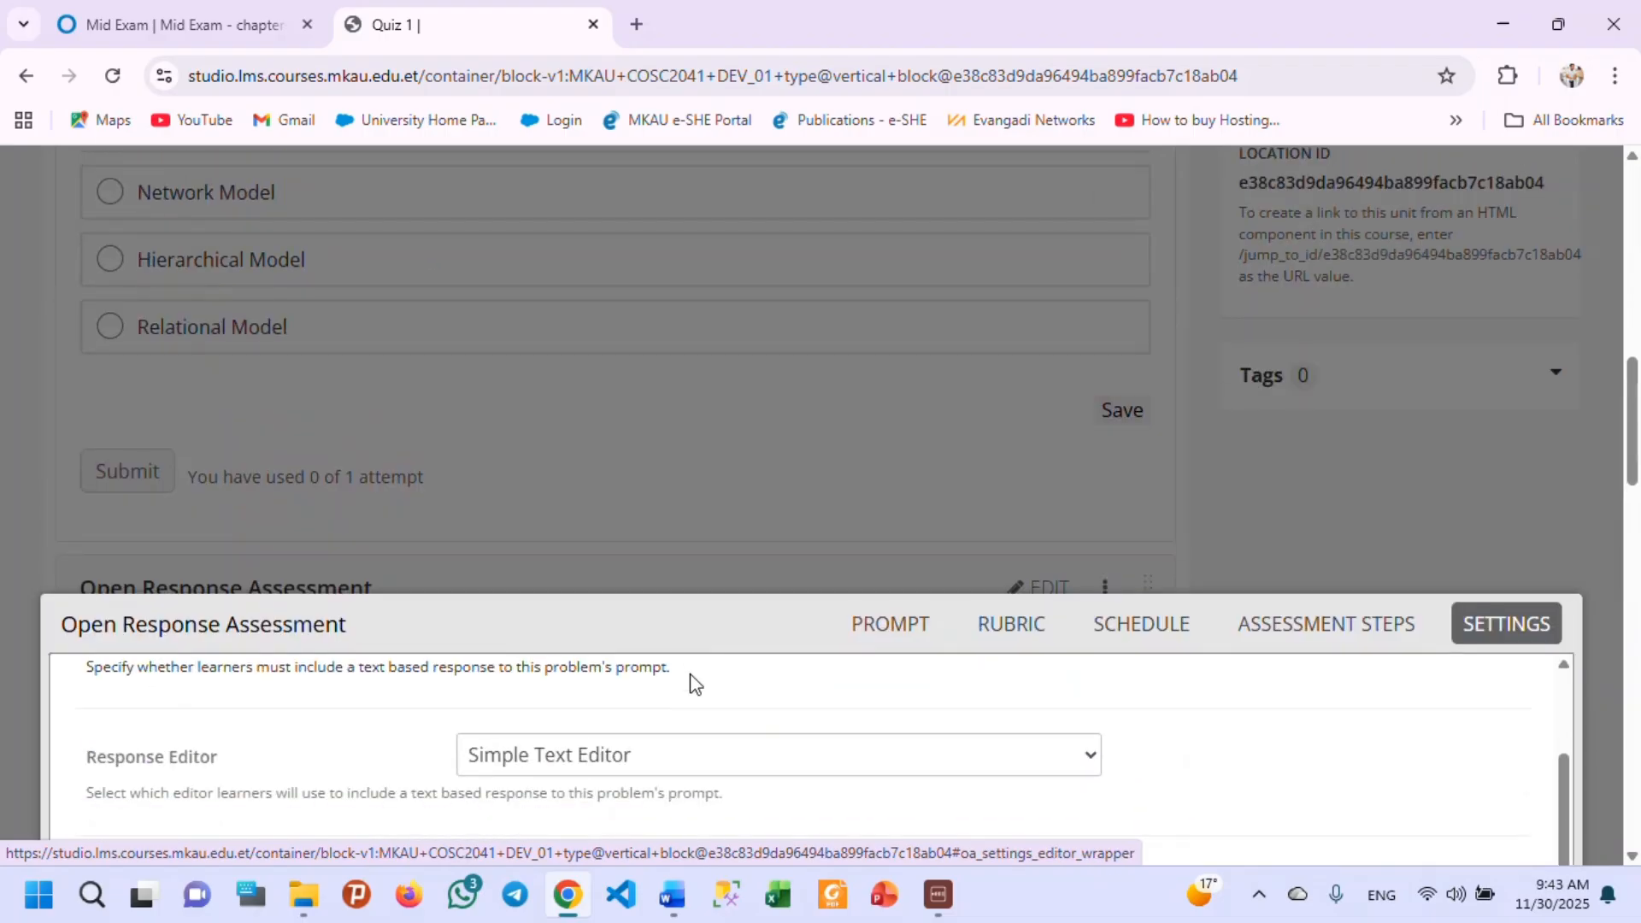
pyautogui.scroll(3, 778, 634)
pyautogui.scroll(-2, 1026, 538)
pyautogui.scroll(-5, 1138, 489)
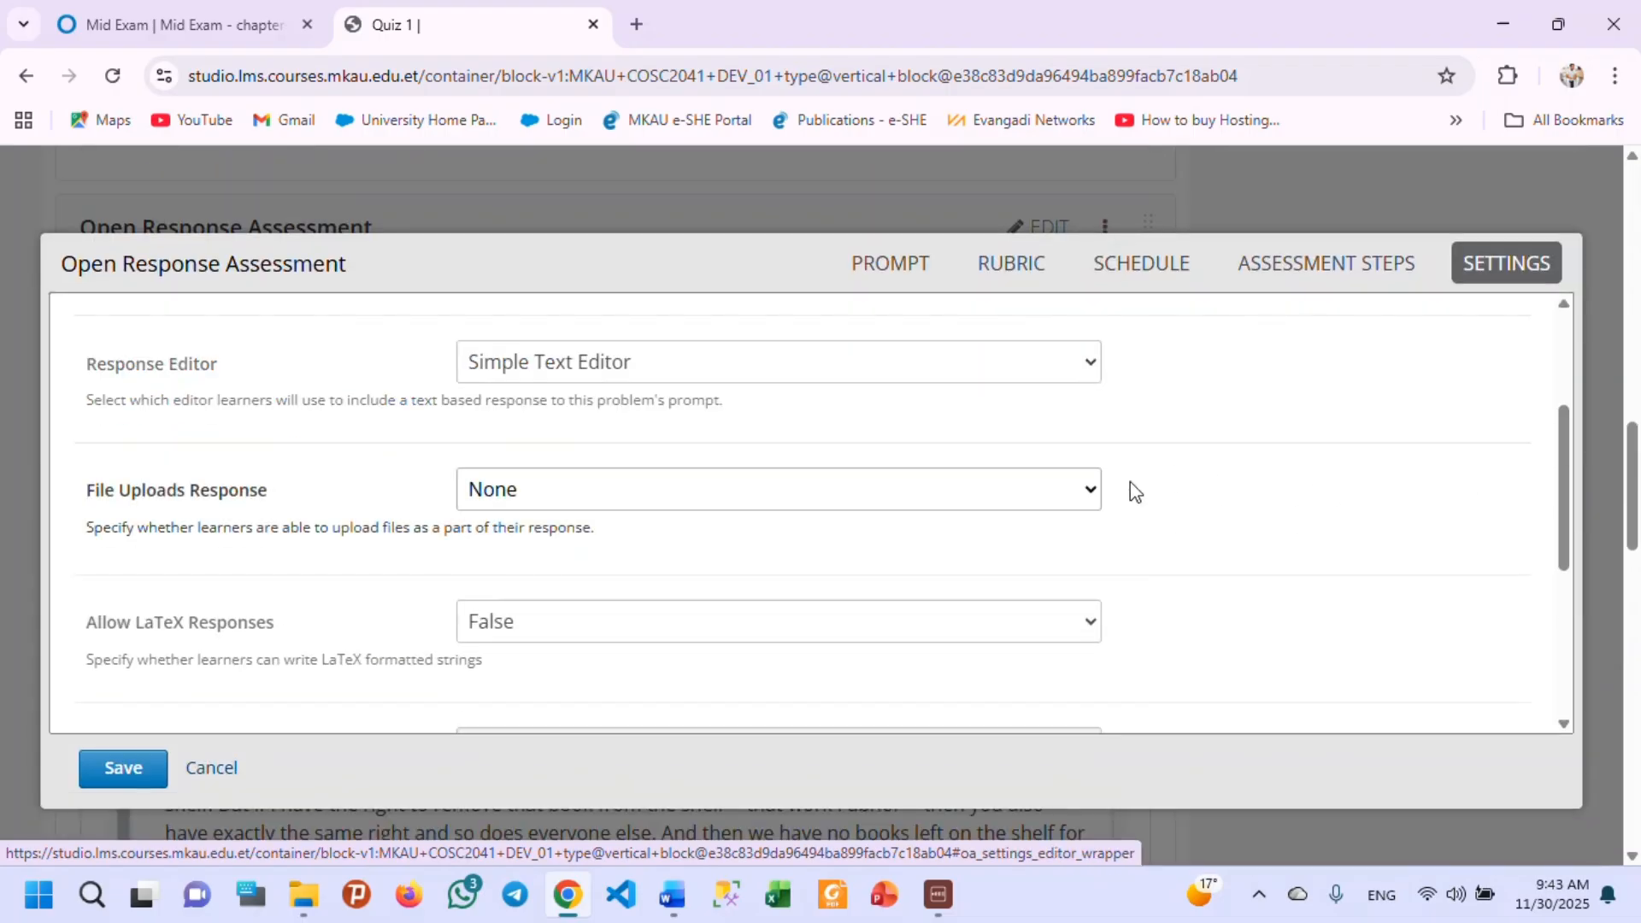
pyautogui.scroll(3, 1198, 458)
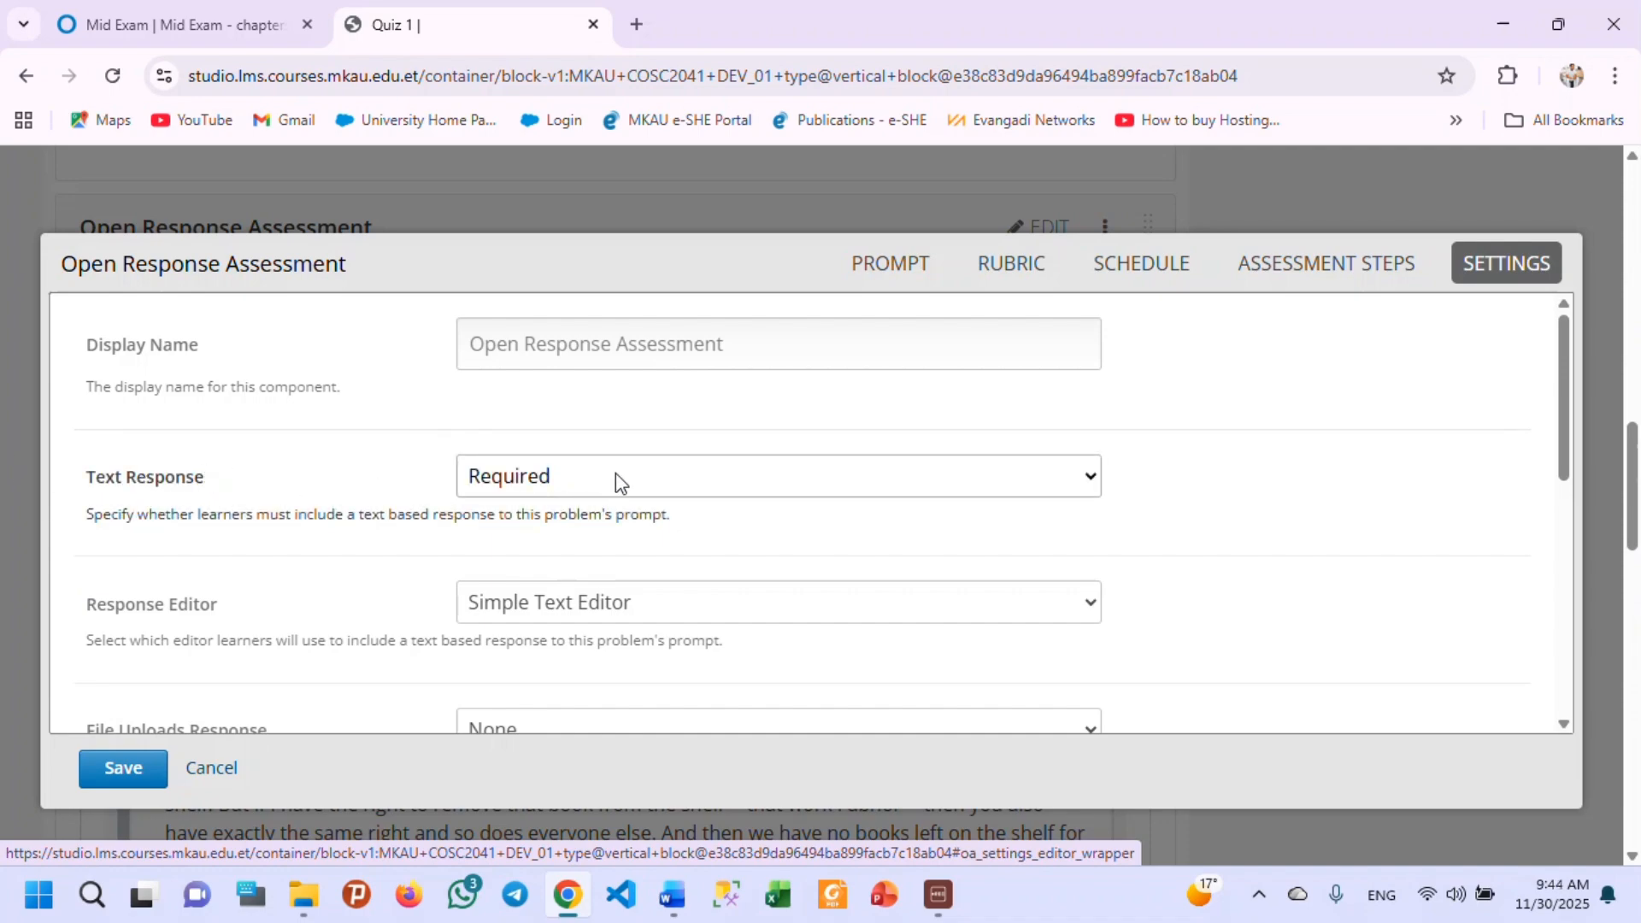
# Try the open response's file uploads setting as Required and as Optional.
pyautogui.scroll(-1, 376, 590)
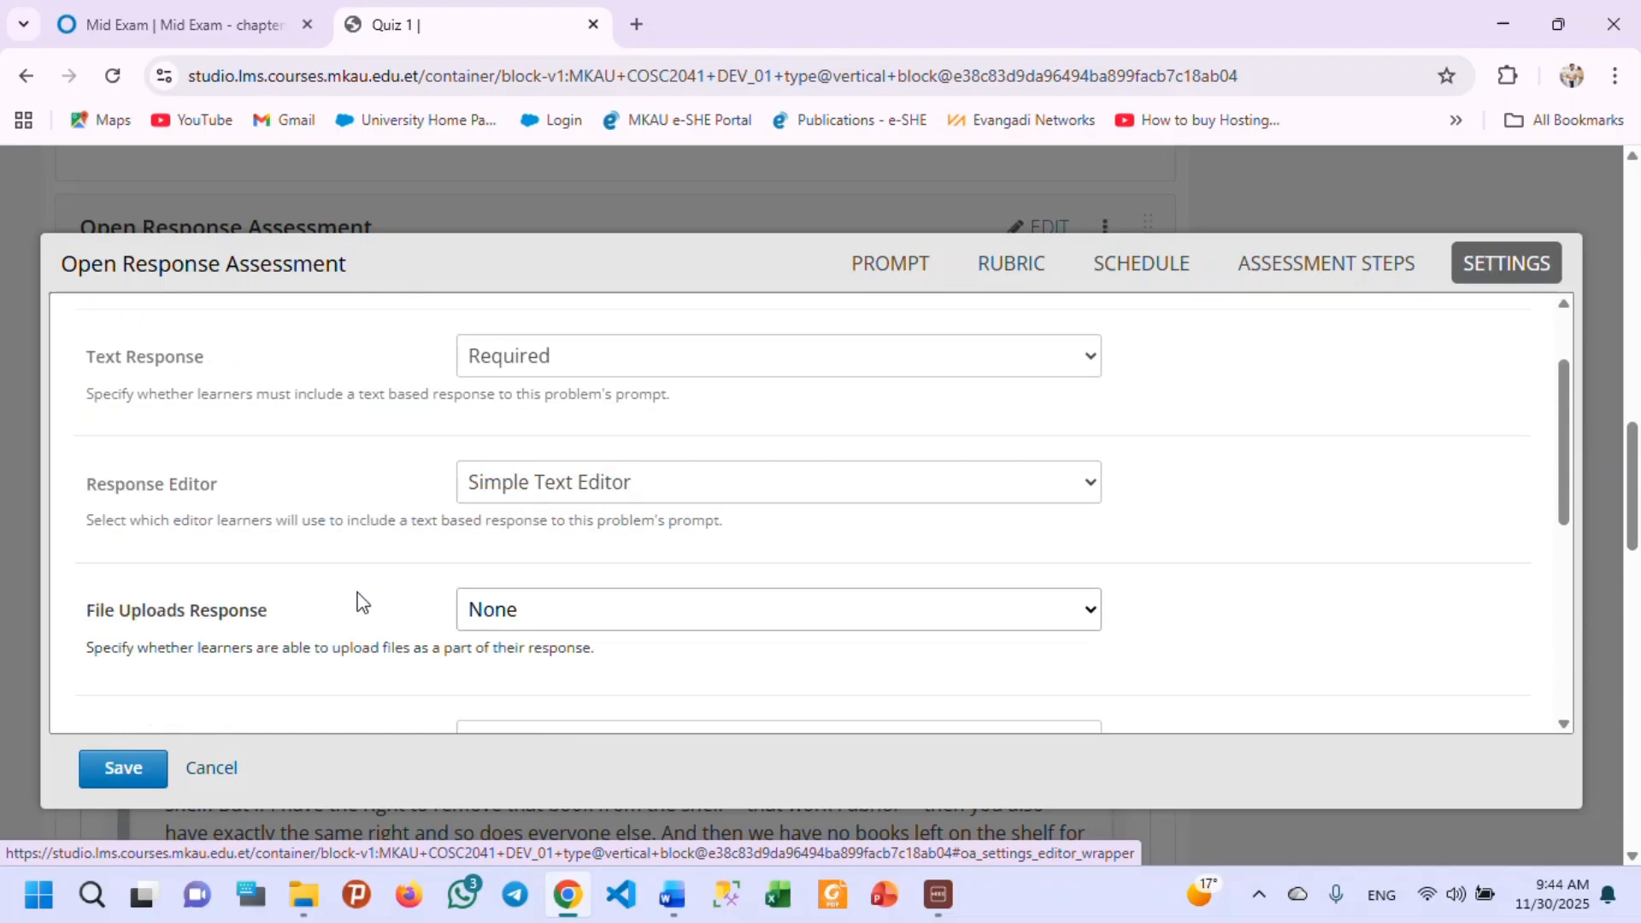
pyautogui.click(662, 615)
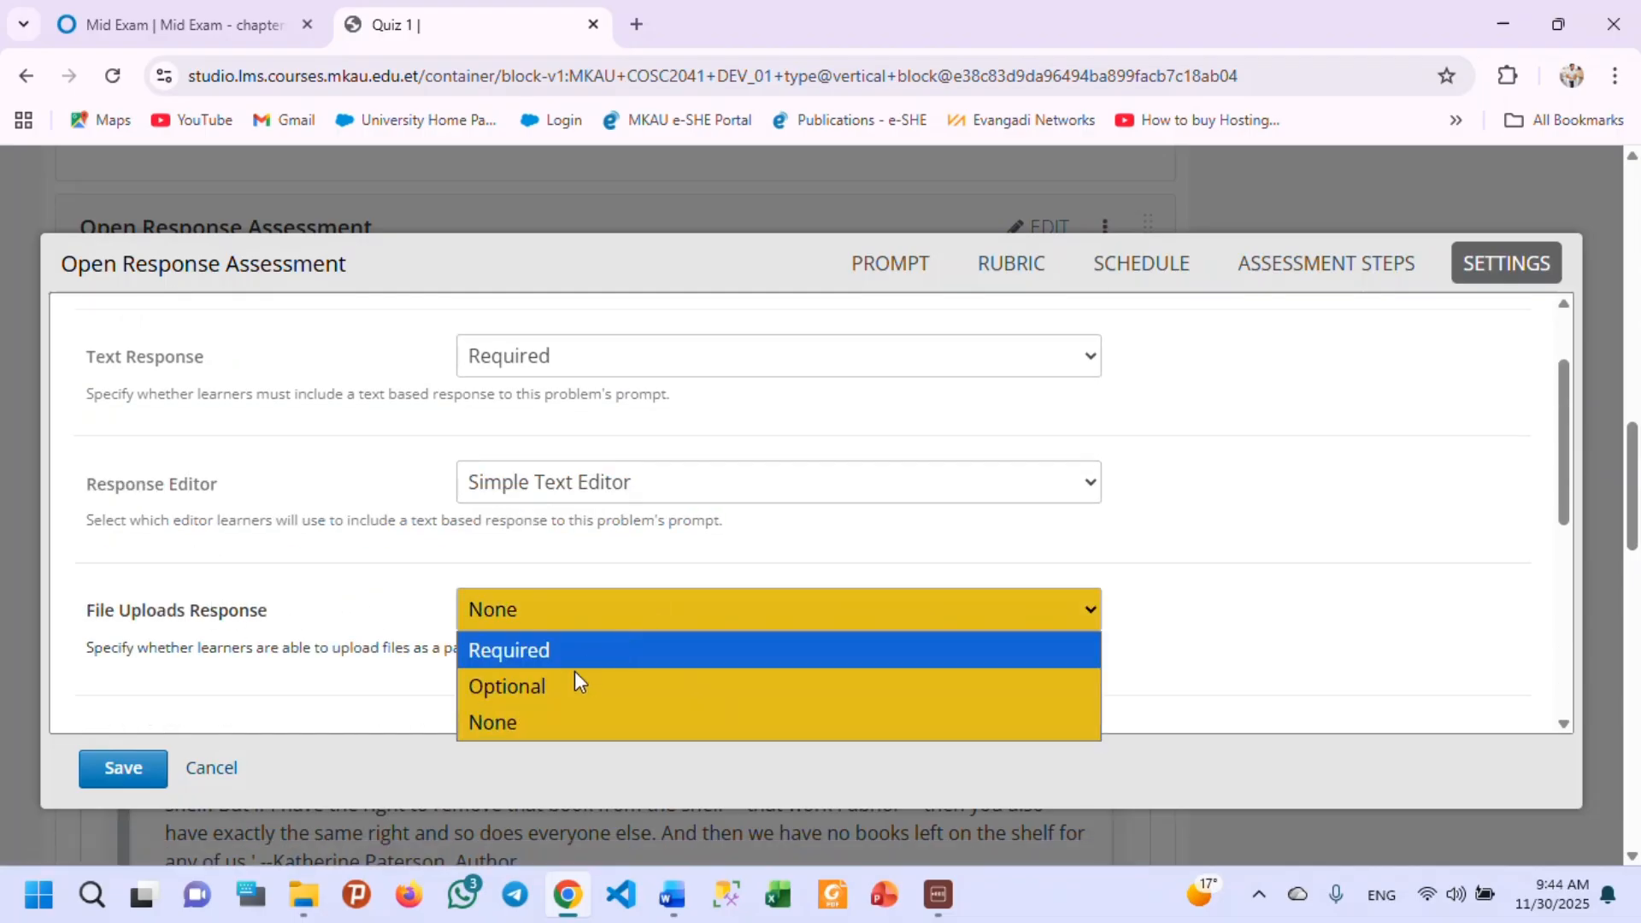
pyautogui.click(559, 655)
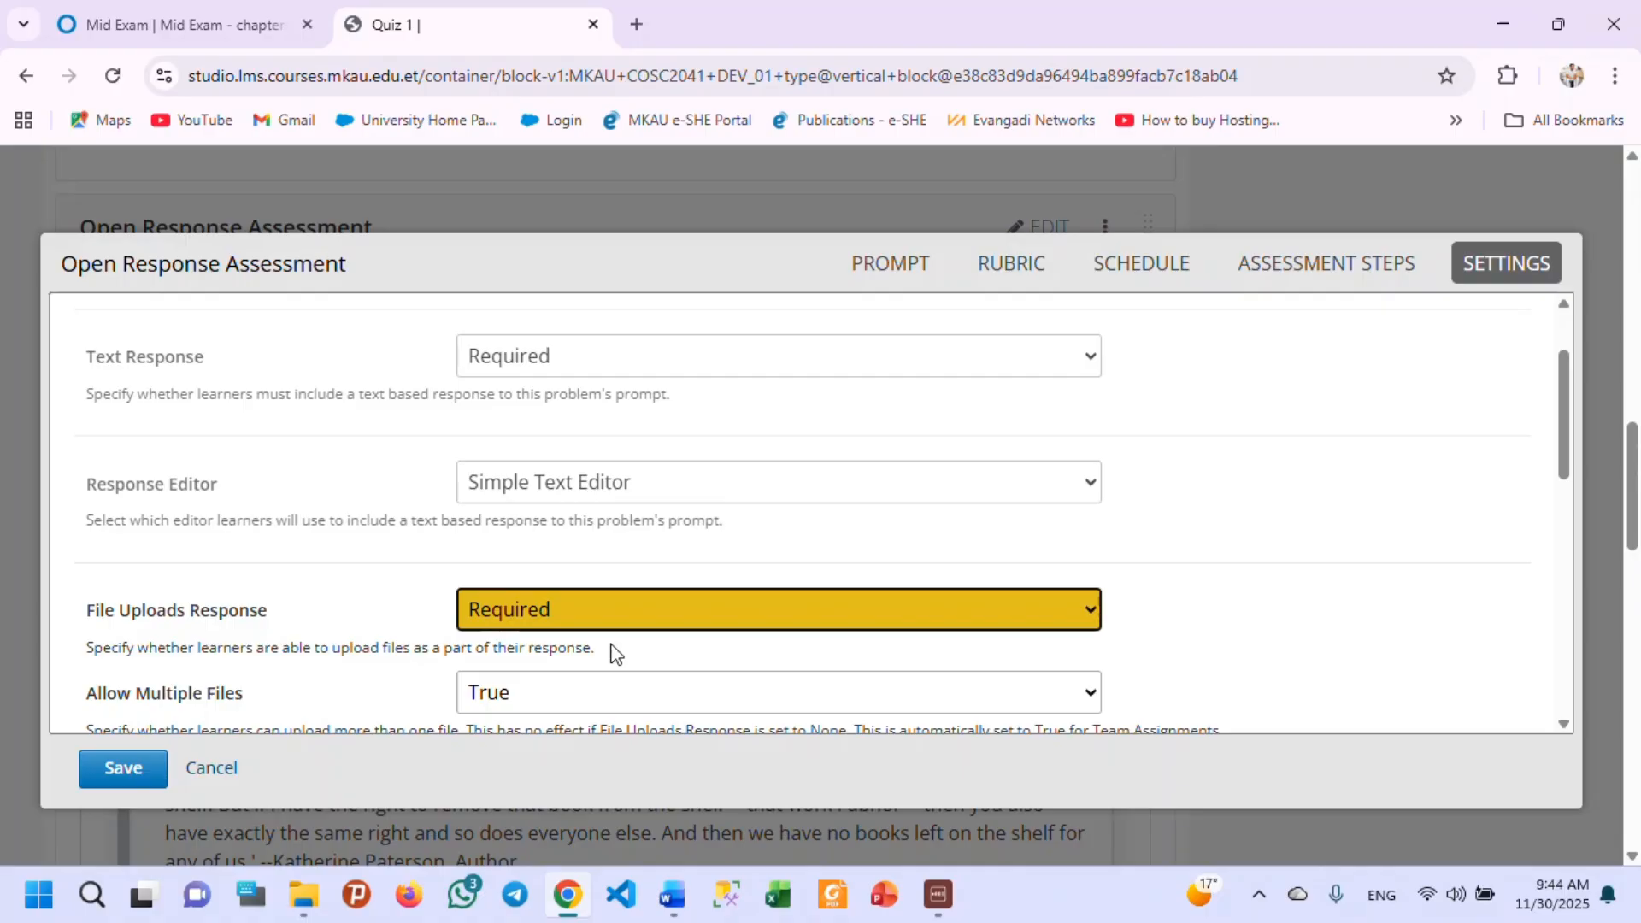
pyautogui.click(600, 609)
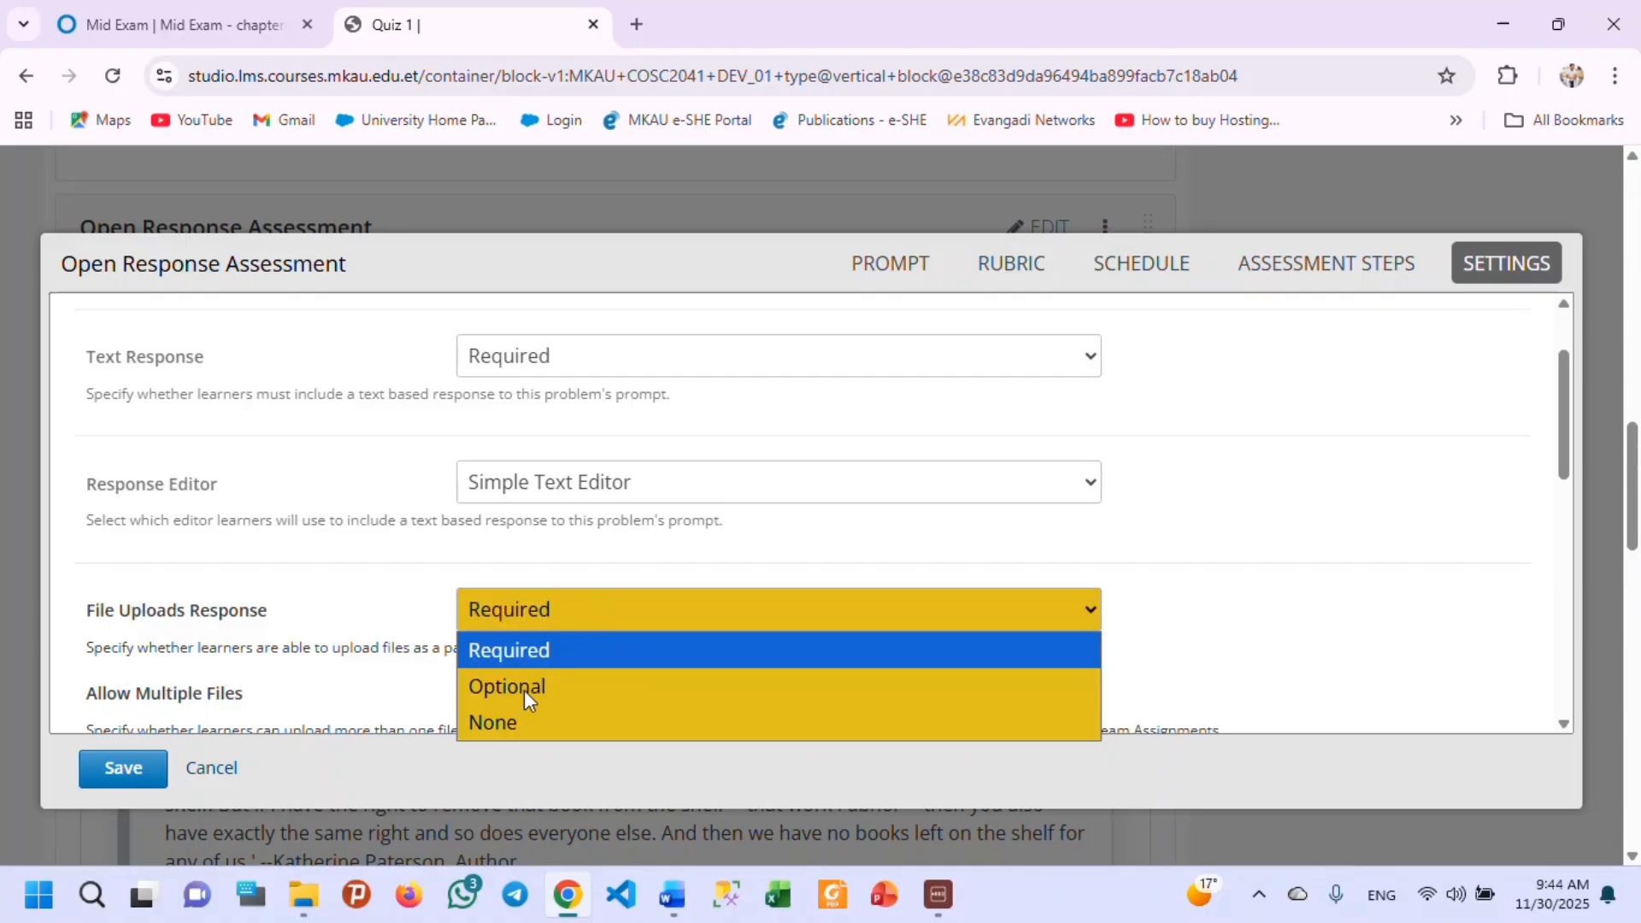
pyautogui.click(522, 688)
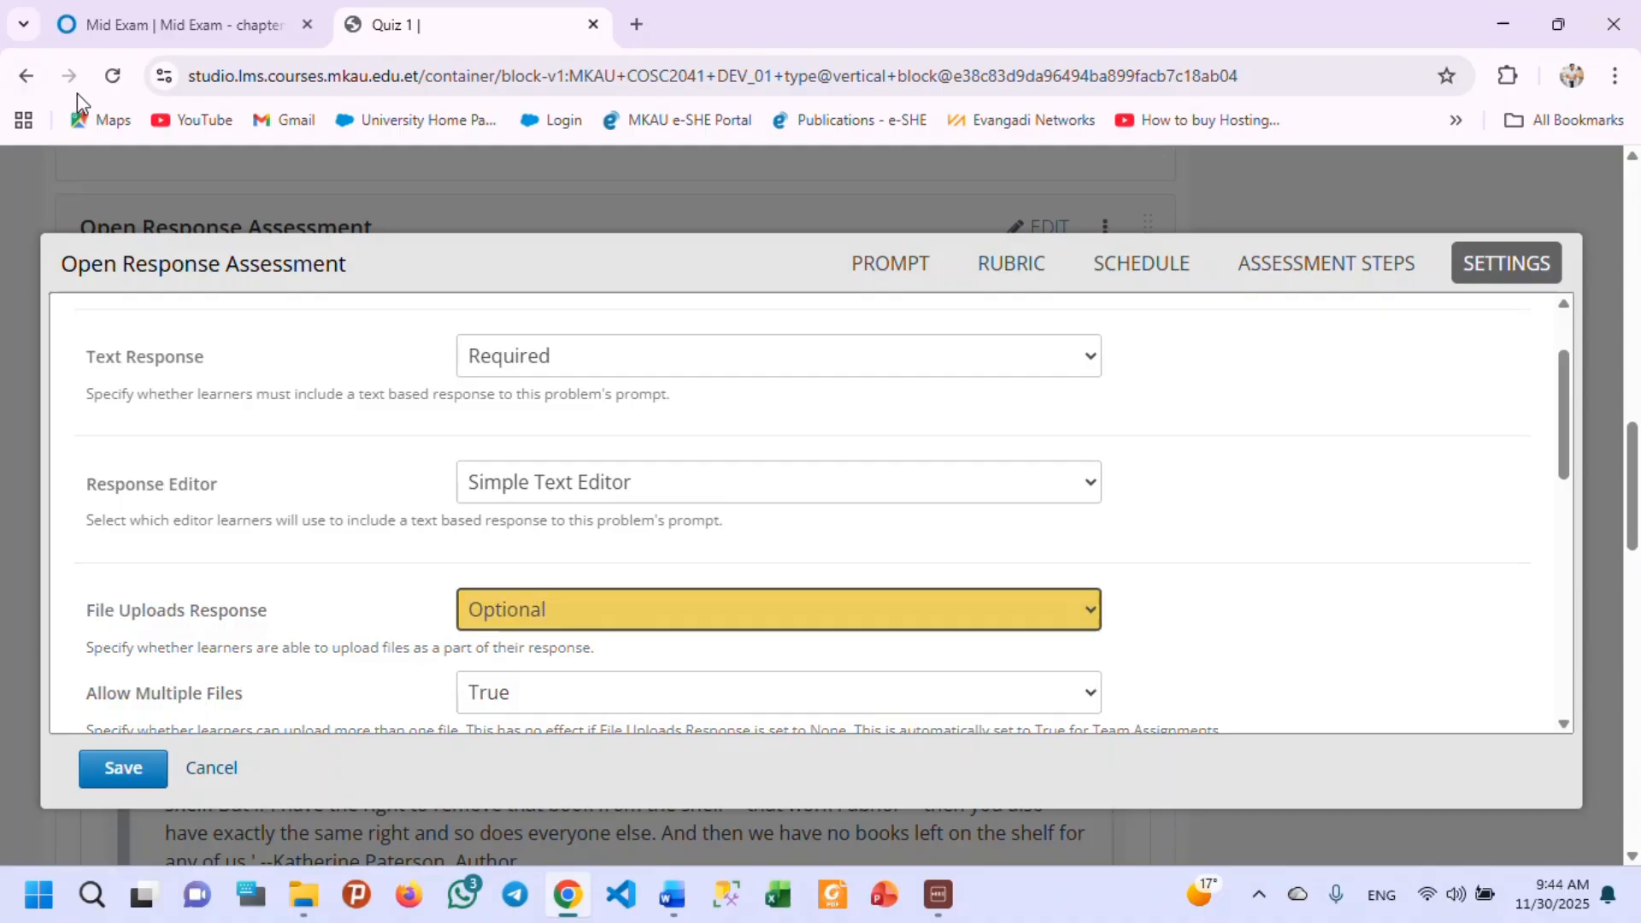
# Set the open response's text response to Optional and its file uploads response to Required.
pyautogui.click(547, 357)
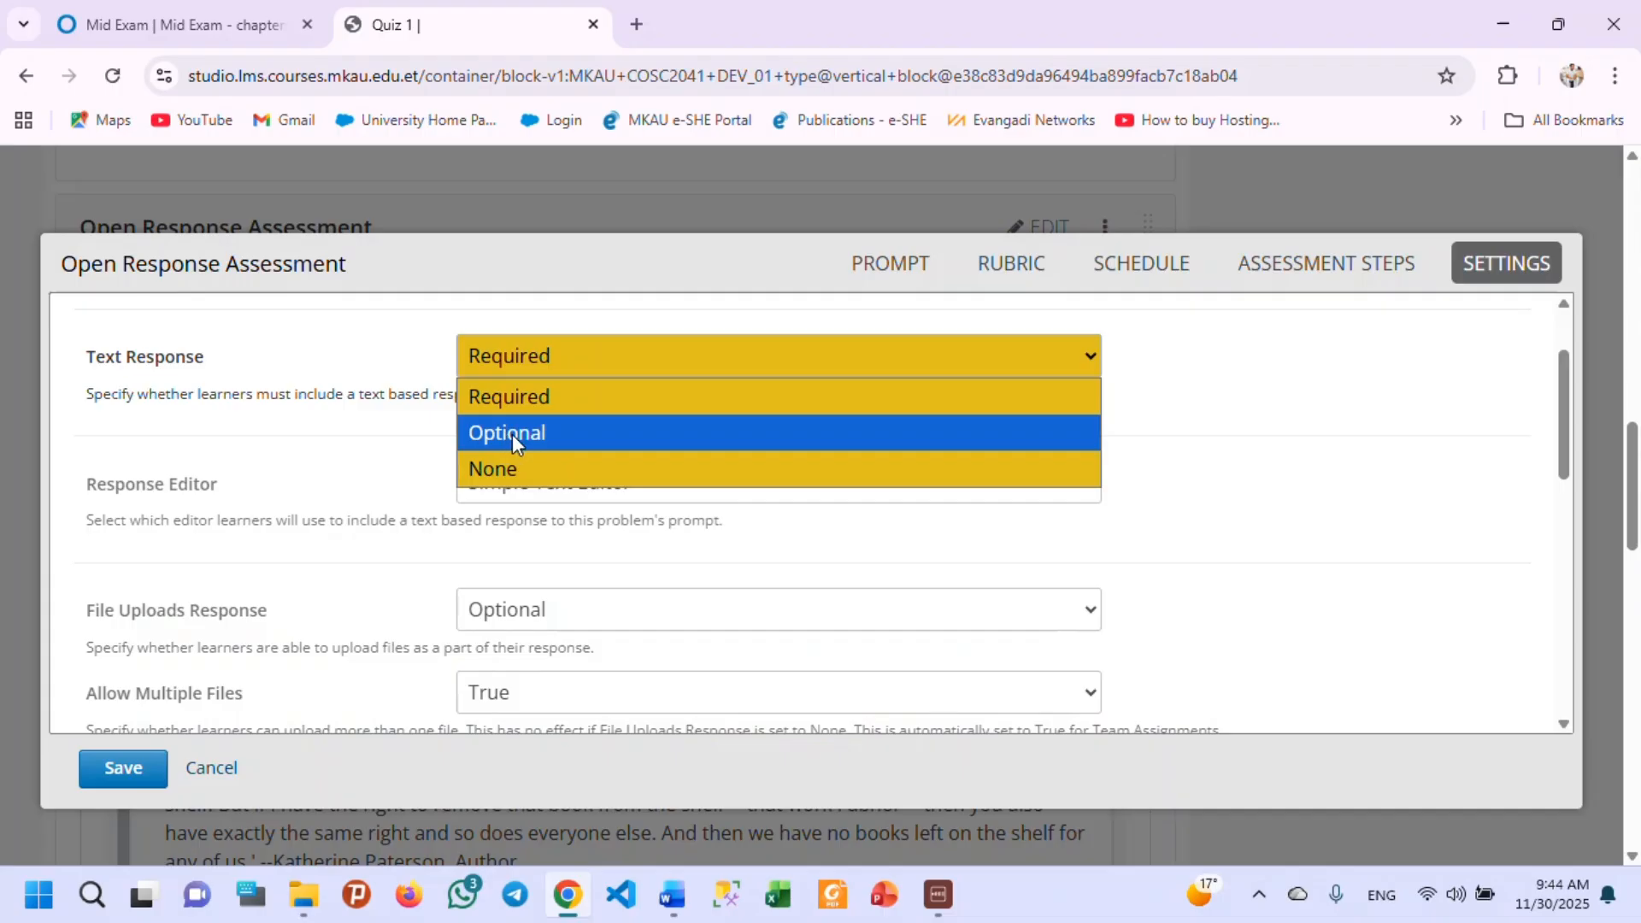
pyautogui.click(513, 434)
pyautogui.click(543, 612)
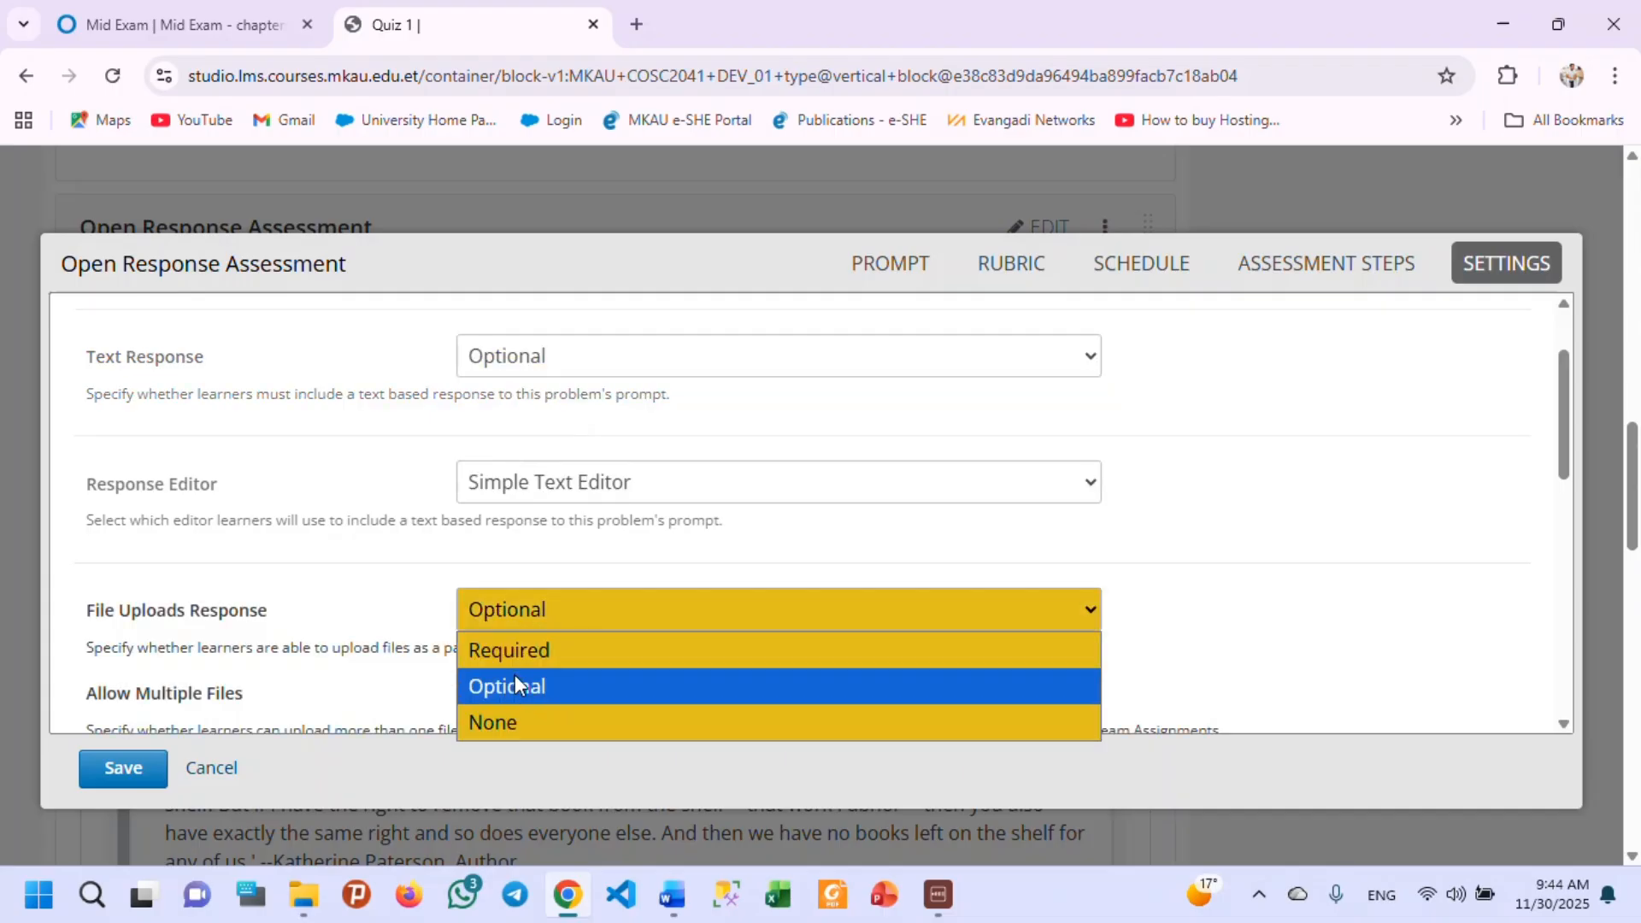
pyautogui.click(527, 654)
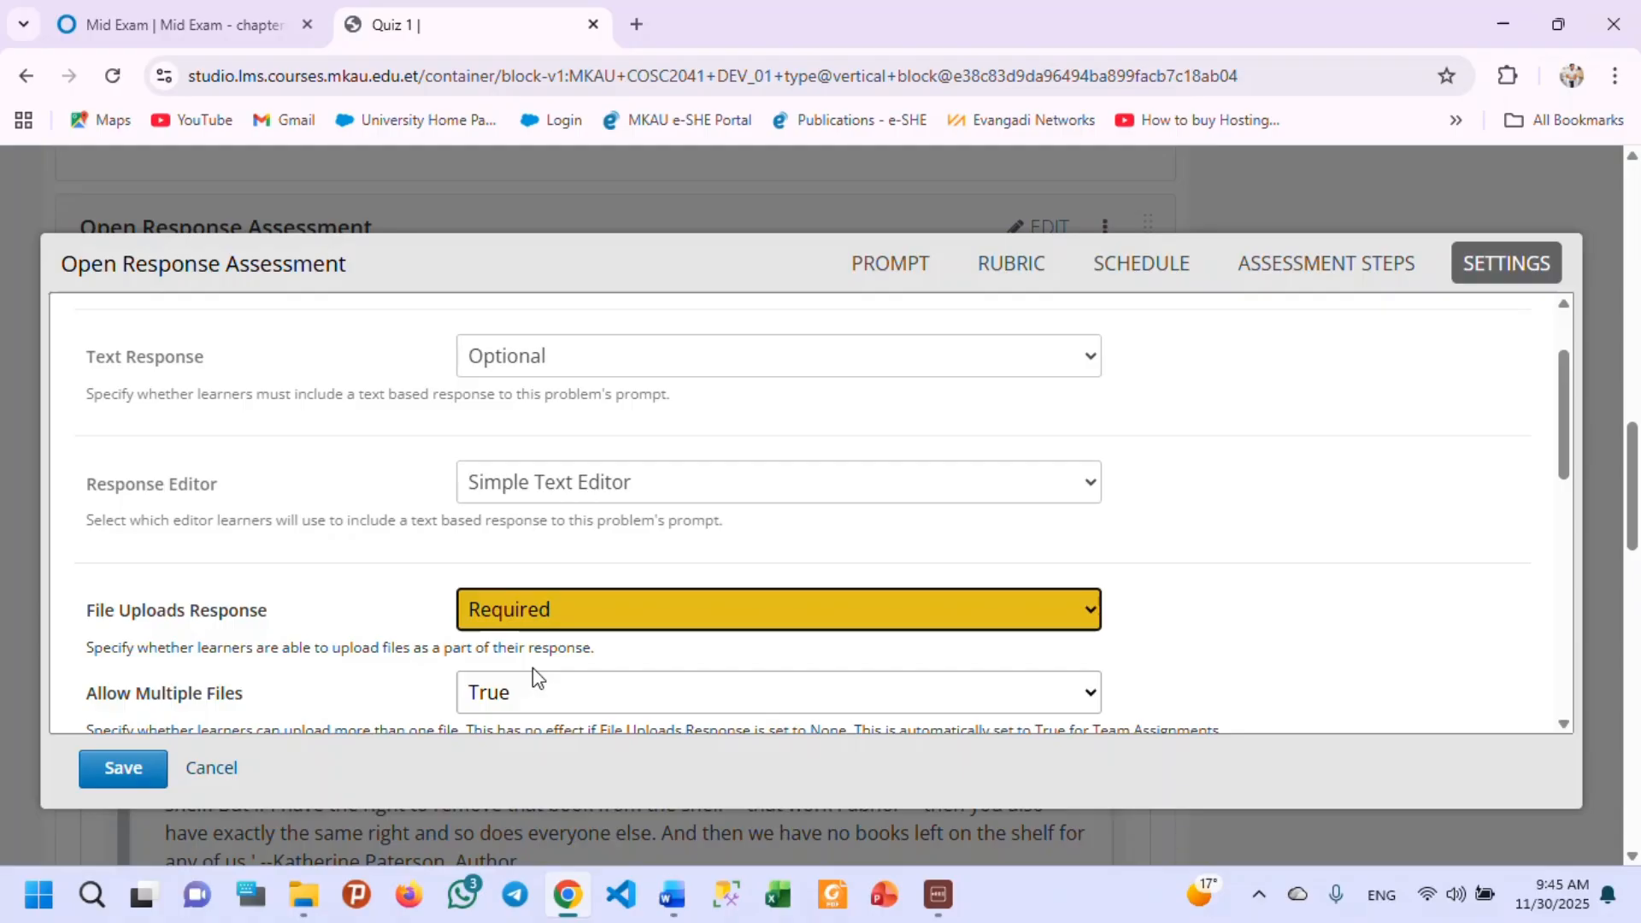
# Examine the file upload settings, including multiple files, the available upload types and the accepted file extensions.
pyautogui.scroll(-1, 522, 674)
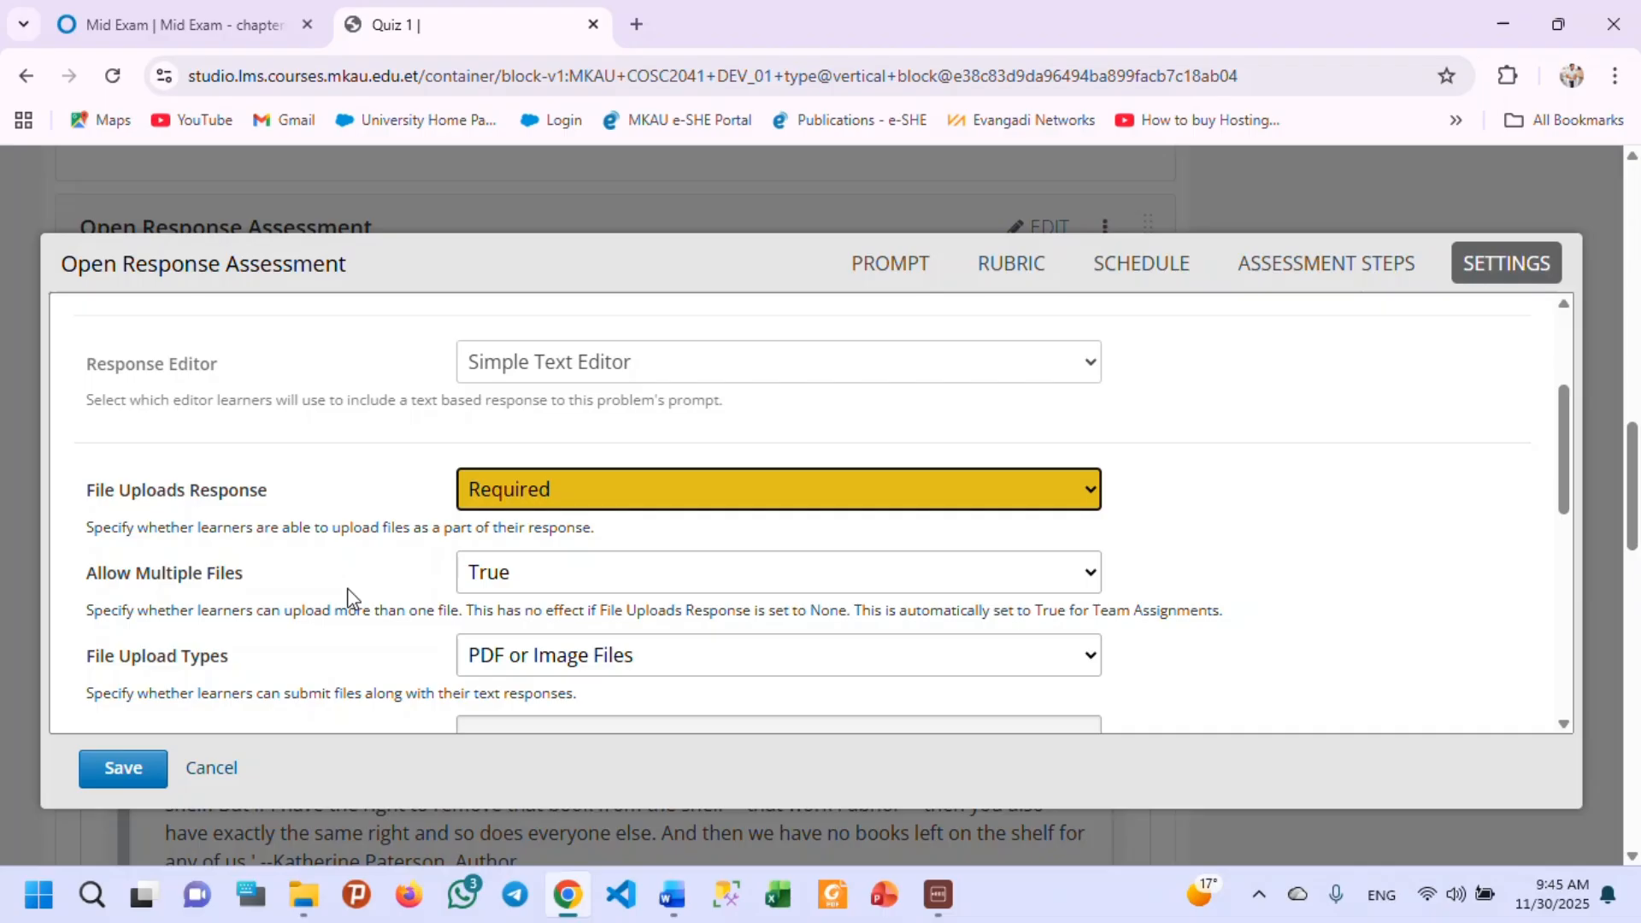
pyautogui.scroll(-1, 323, 607)
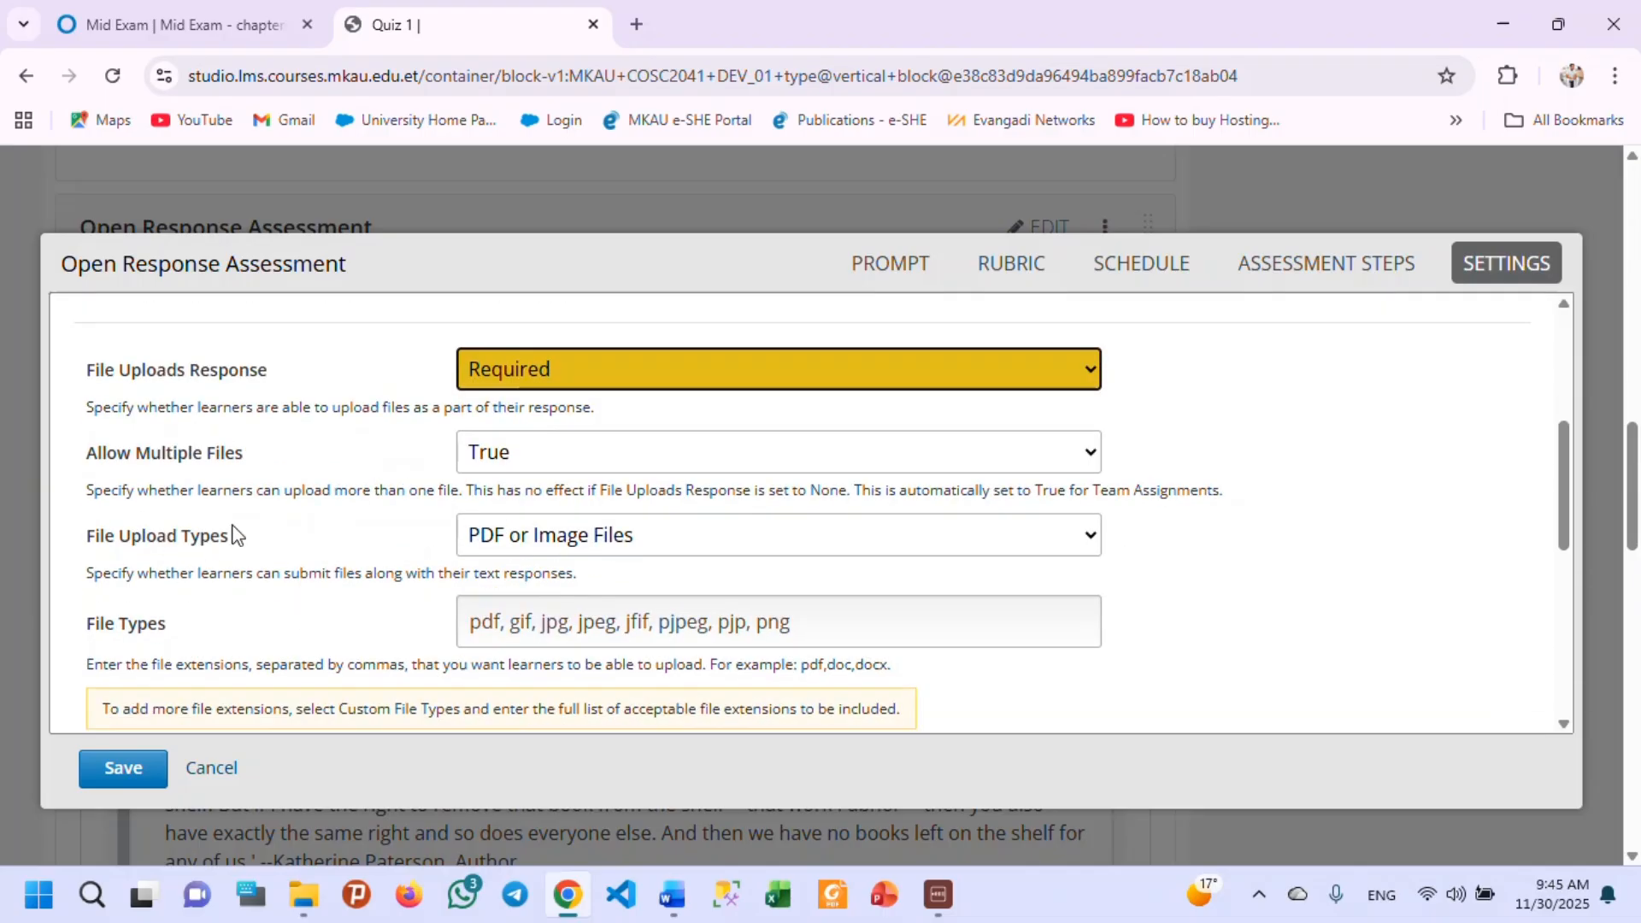
pyautogui.click(837, 540)
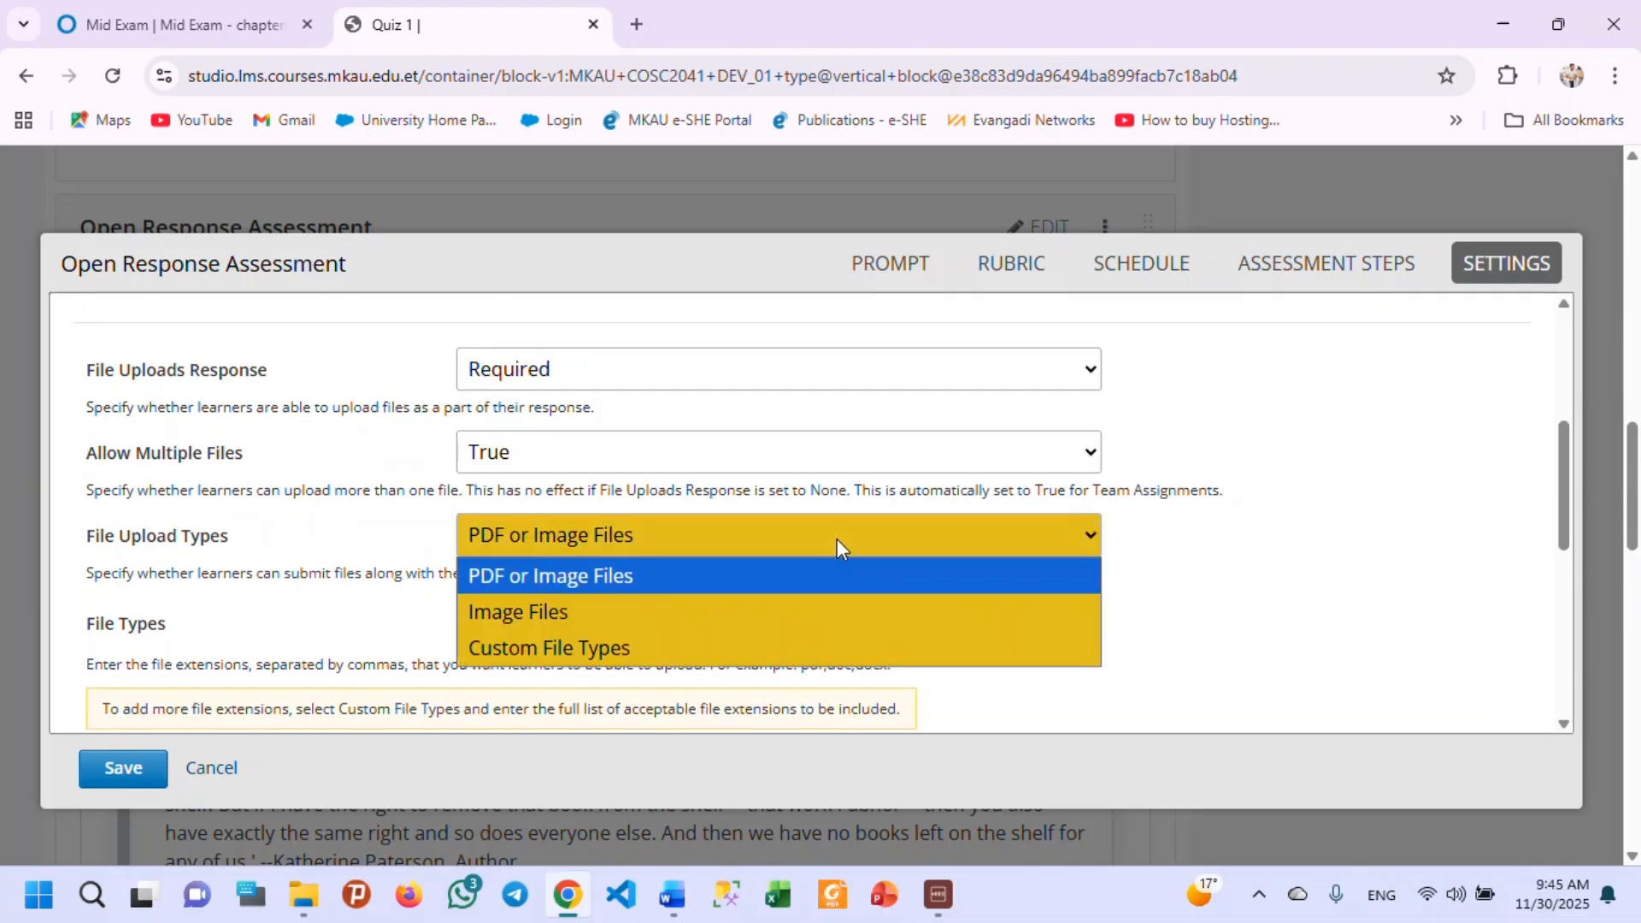
pyautogui.click(838, 541)
pyautogui.click(838, 540)
pyautogui.click(749, 529)
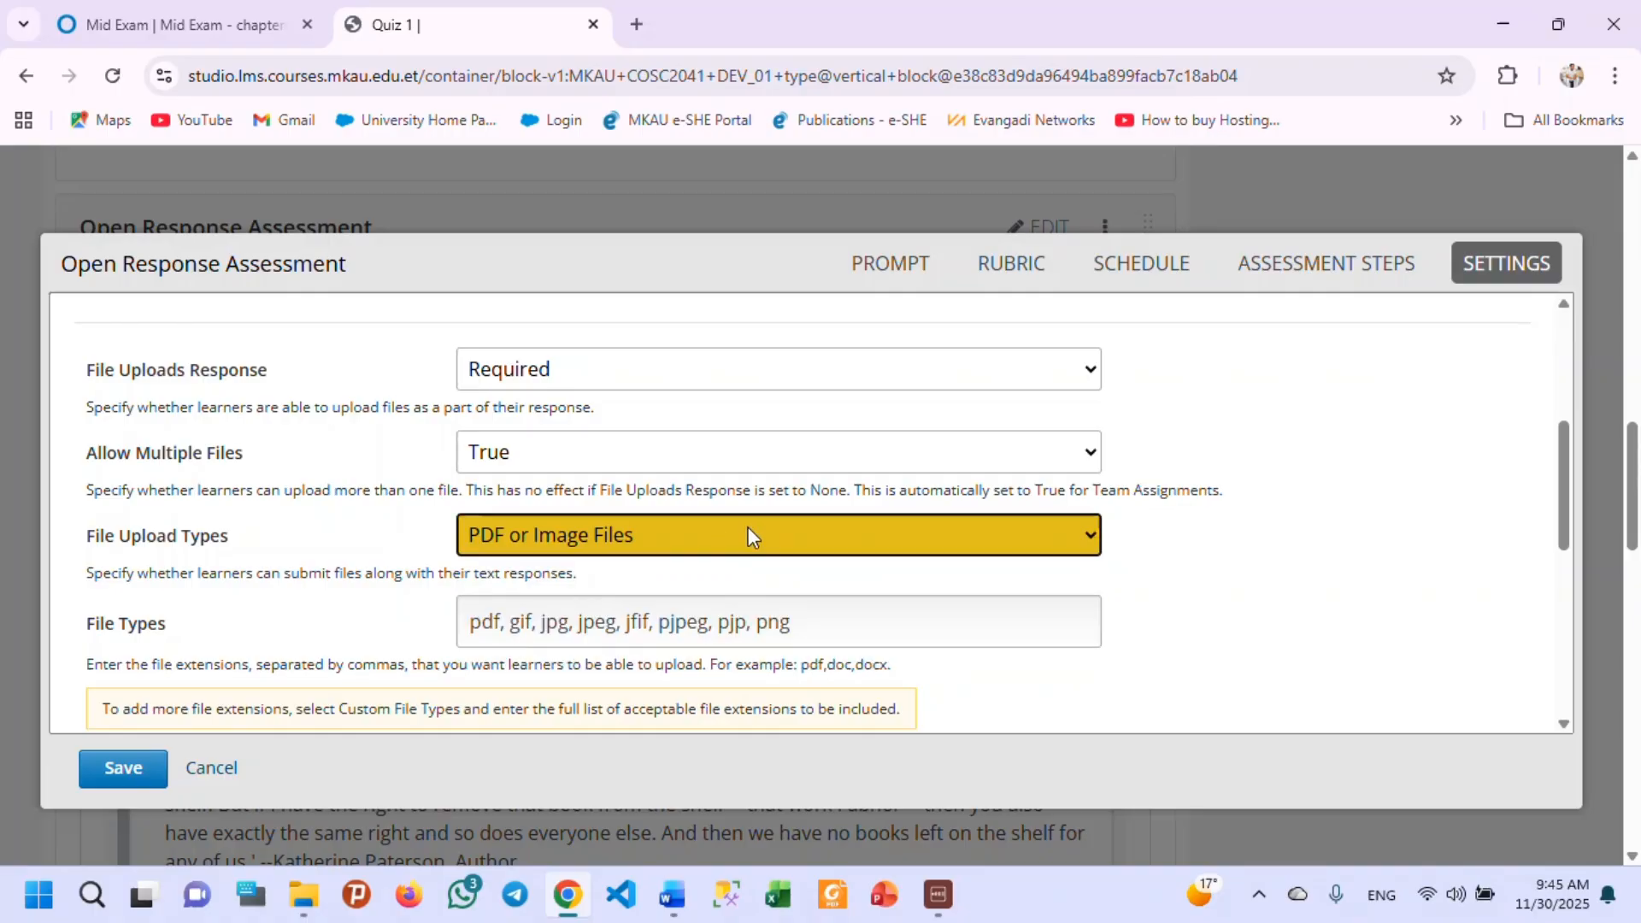
pyautogui.scroll(-1, 246, 588)
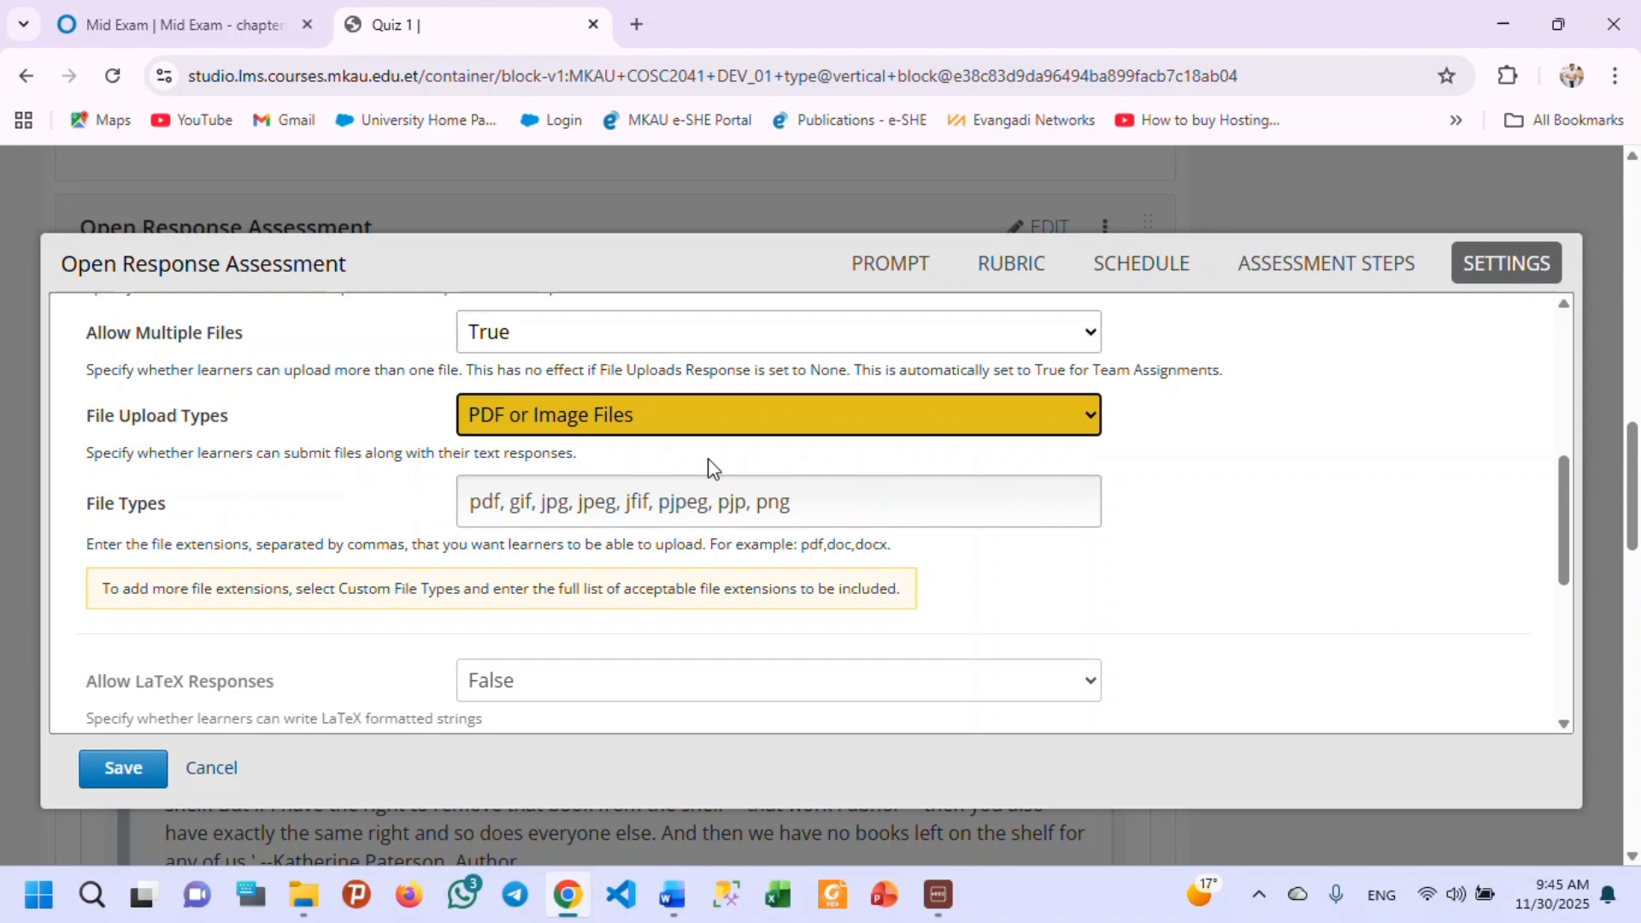
pyautogui.click(804, 511)
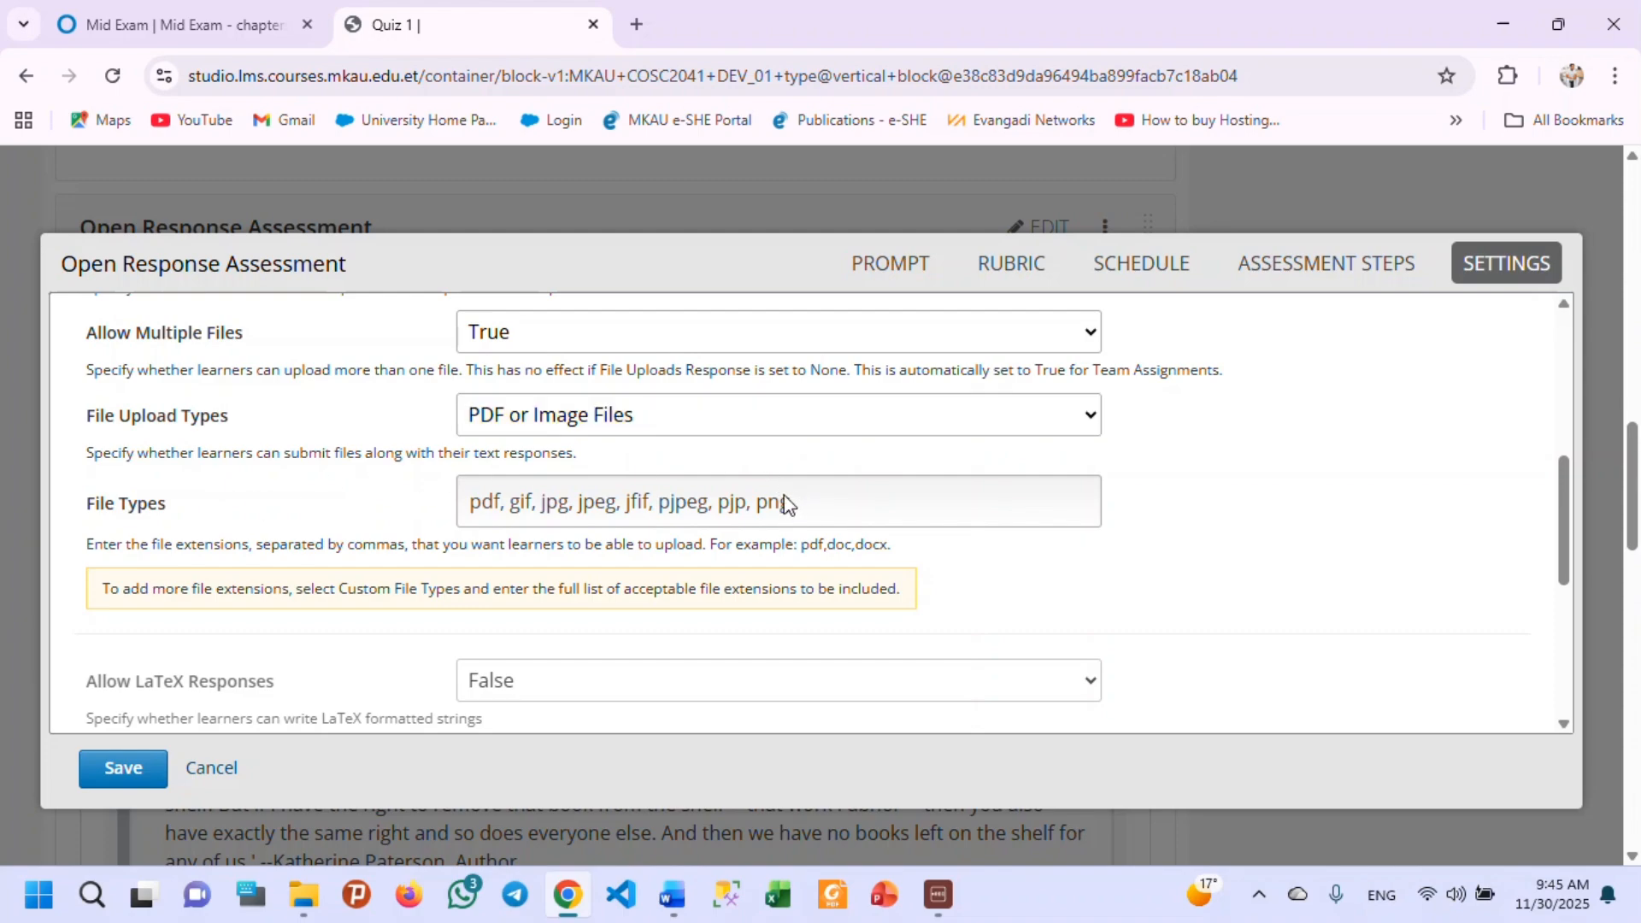
# Set the file upload types to Custom File Types with the extensions pdf, gif, jpg, jpeg, jfif, pjpeg, pjp, png, doc.
pyautogui.click(796, 400)
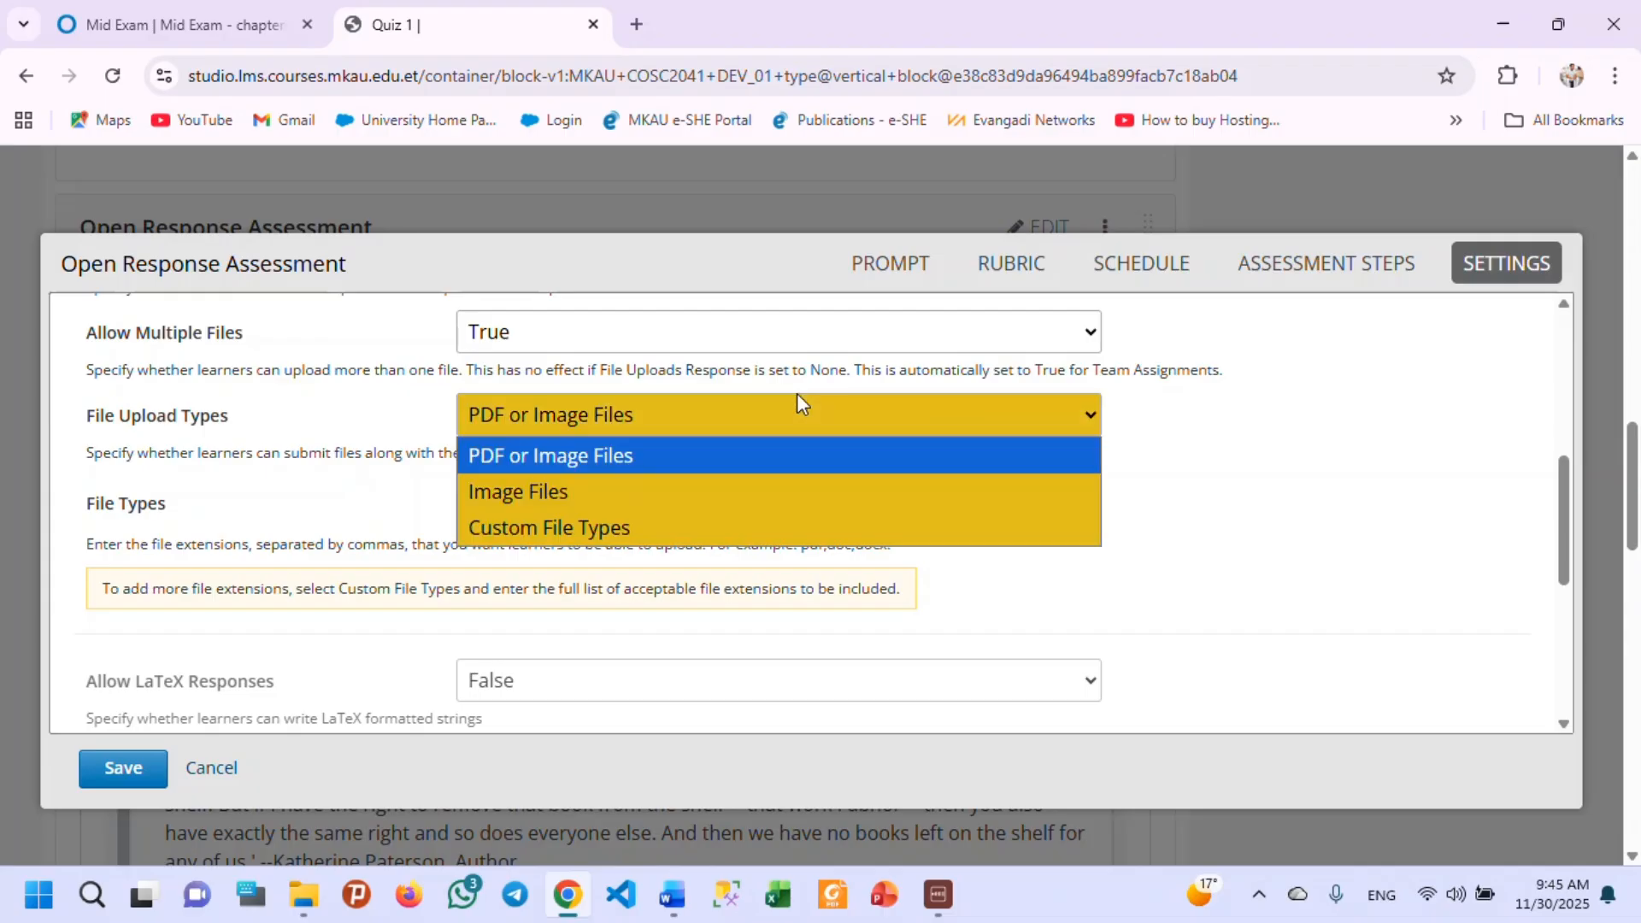
pyautogui.click(603, 528)
pyautogui.click(823, 503)
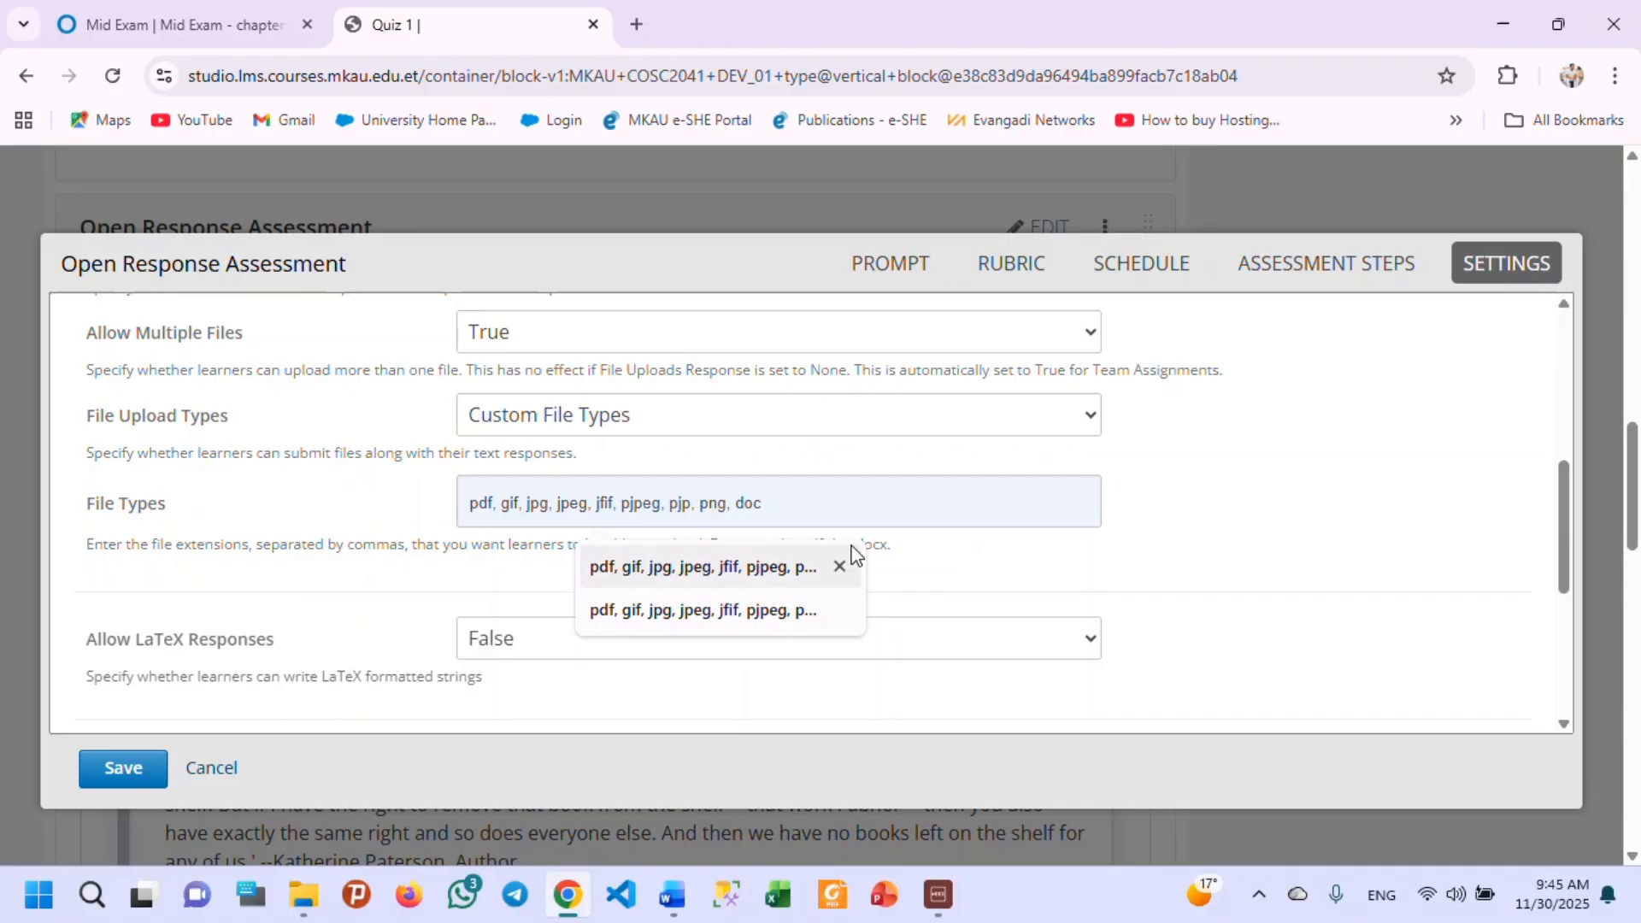
pyautogui.click(814, 567)
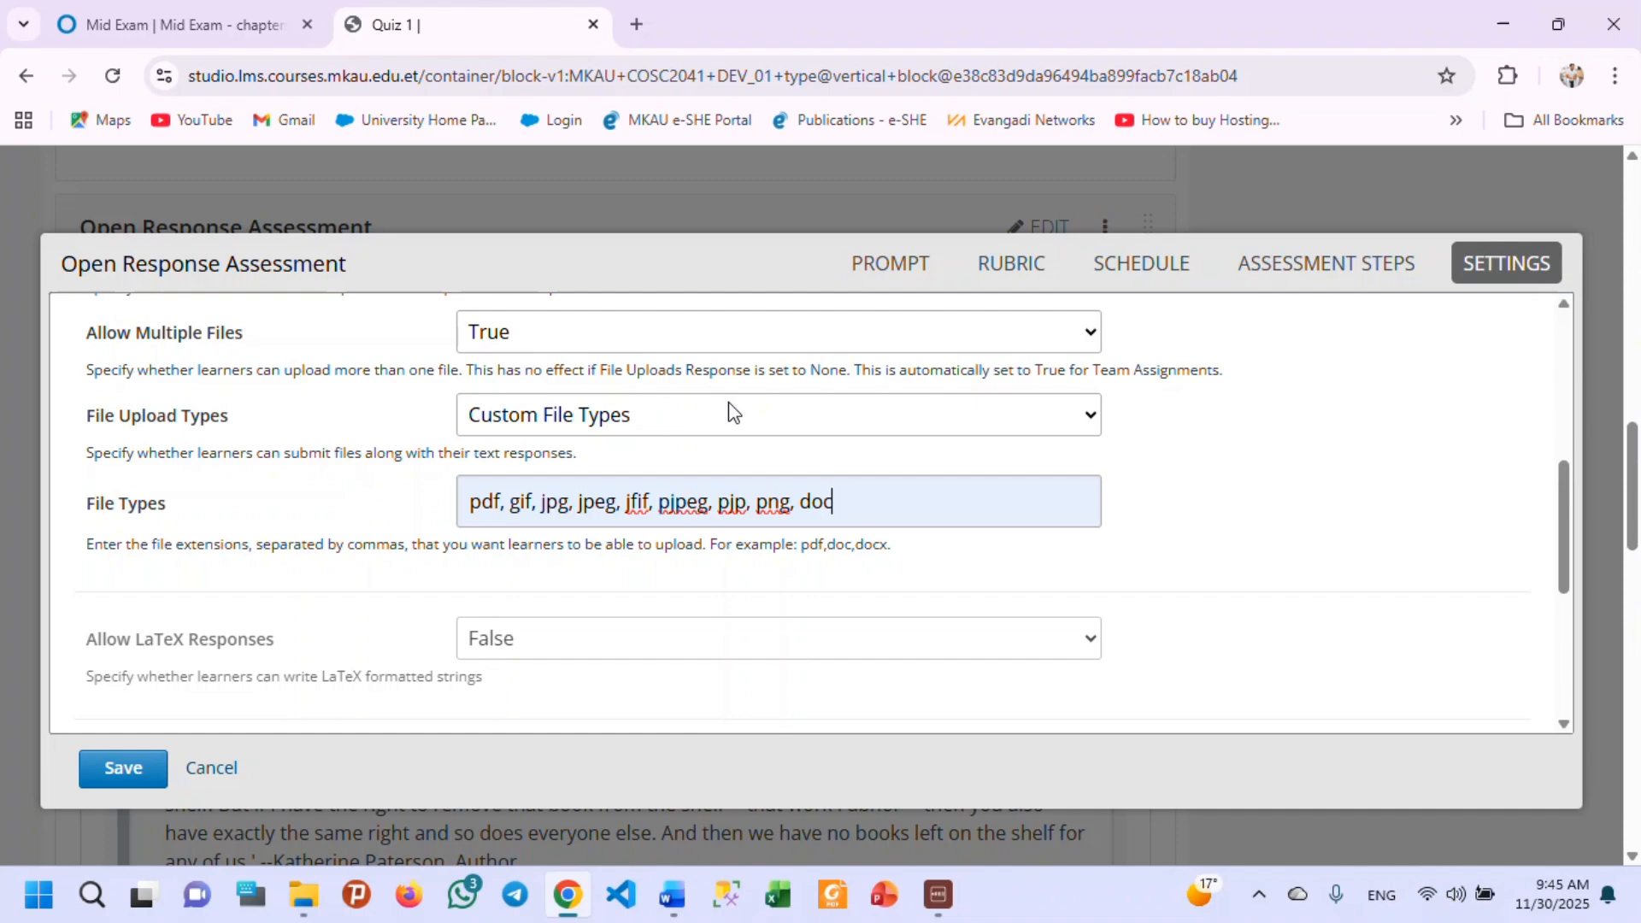
# Check the LaTeX, top responses, rubric display and resubmission settings, and save the open response assessment.
pyautogui.scroll(-3, 165, 624)
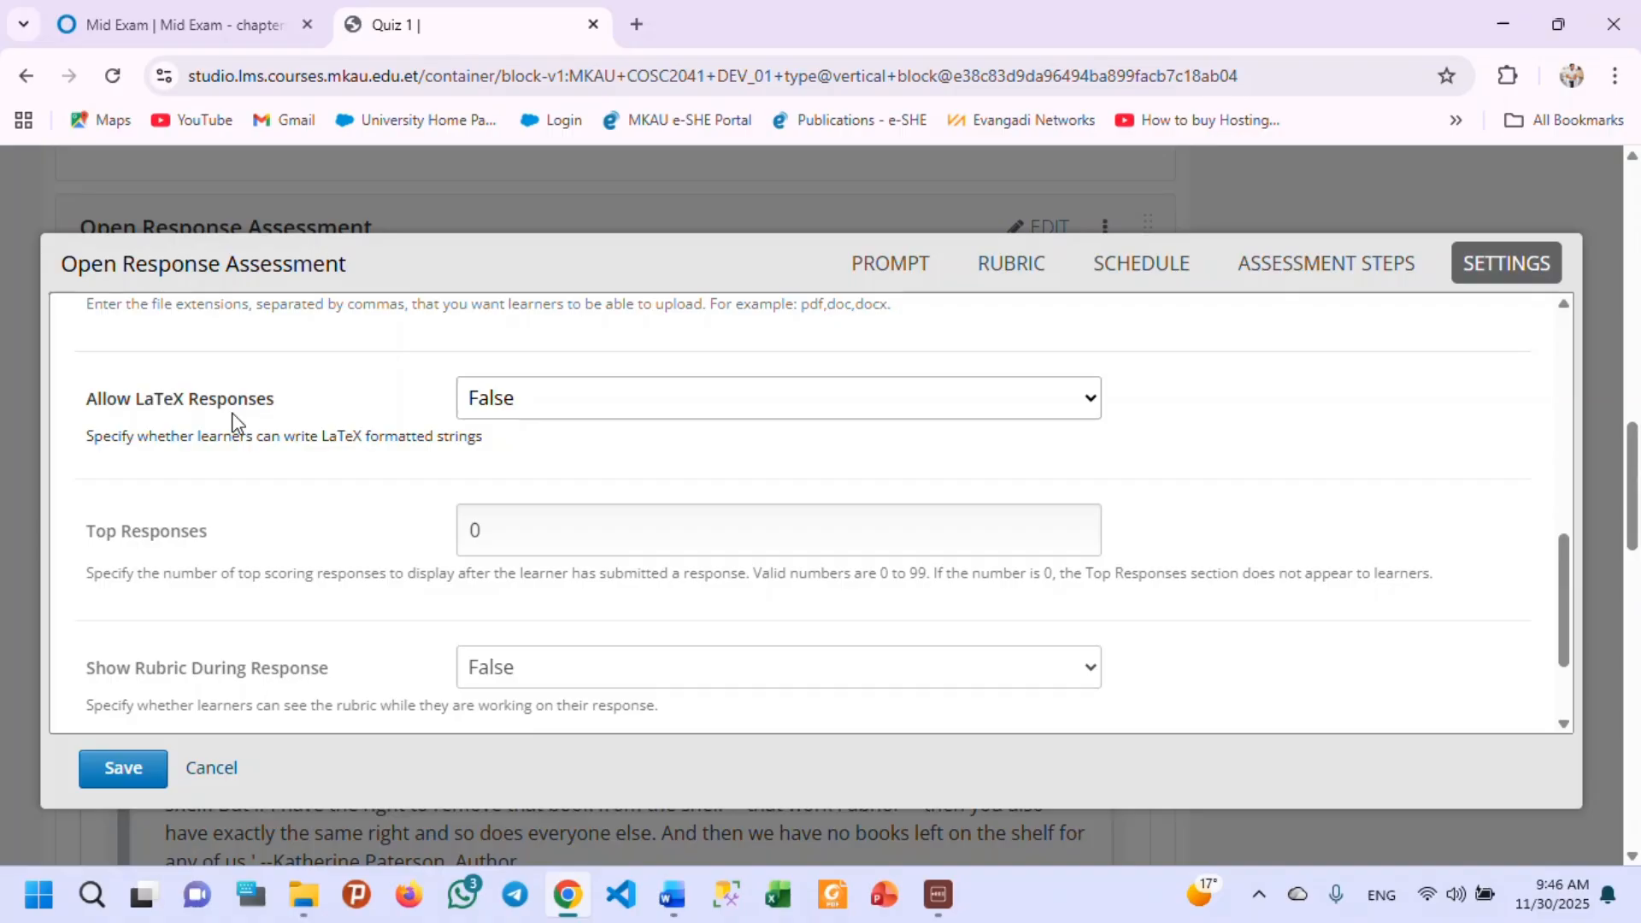
pyautogui.scroll(-5, 333, 550)
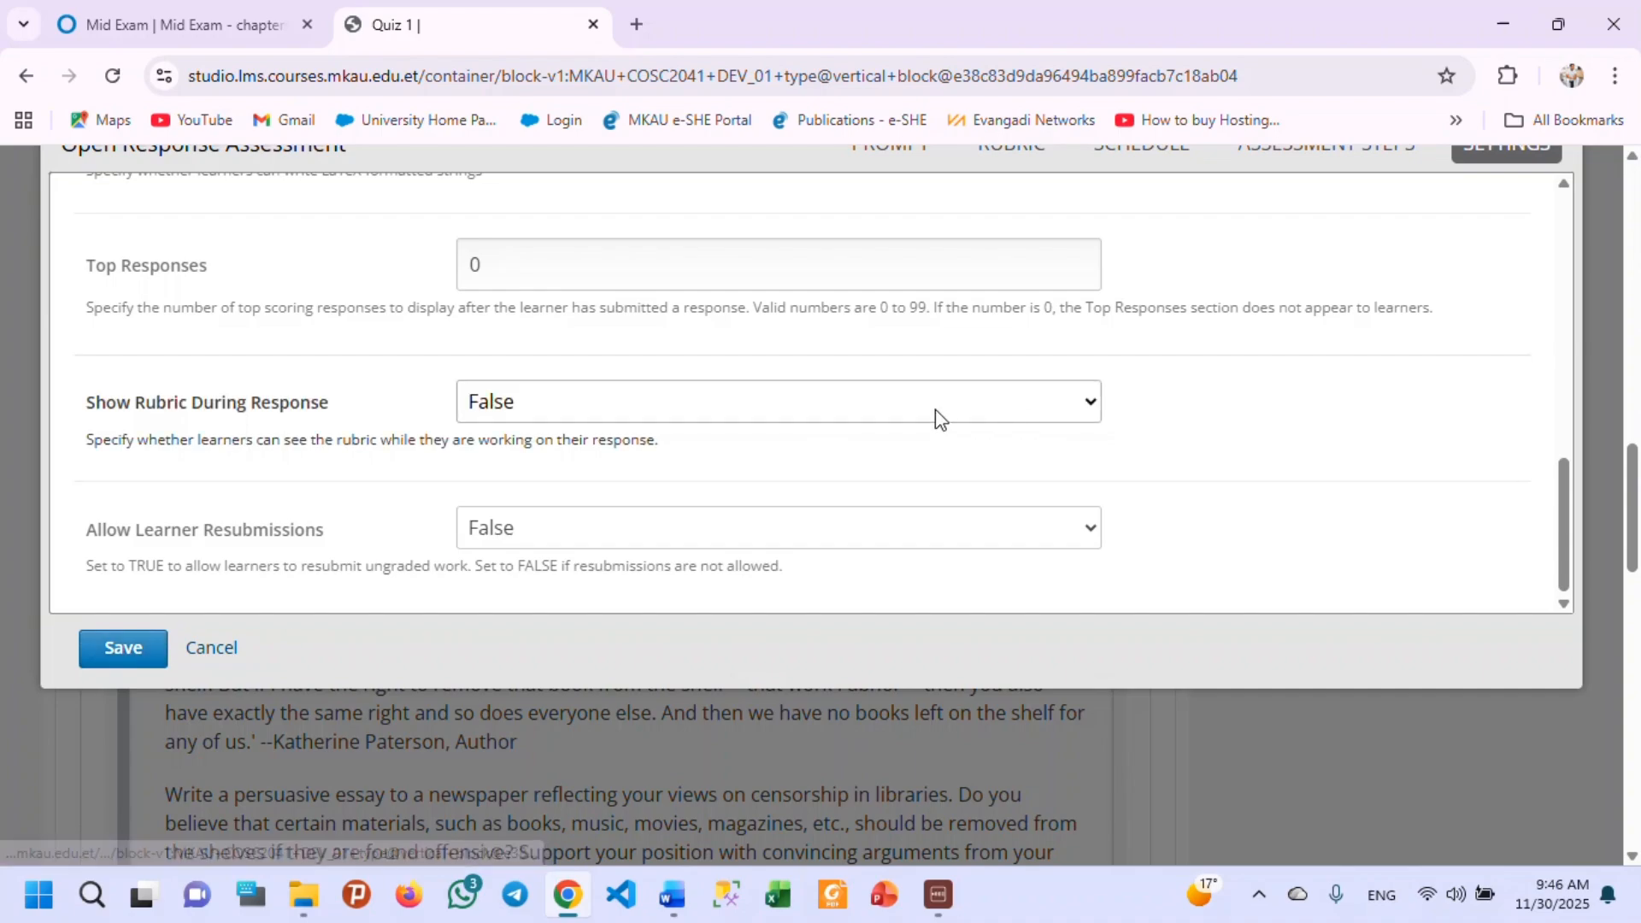
pyautogui.click(116, 647)
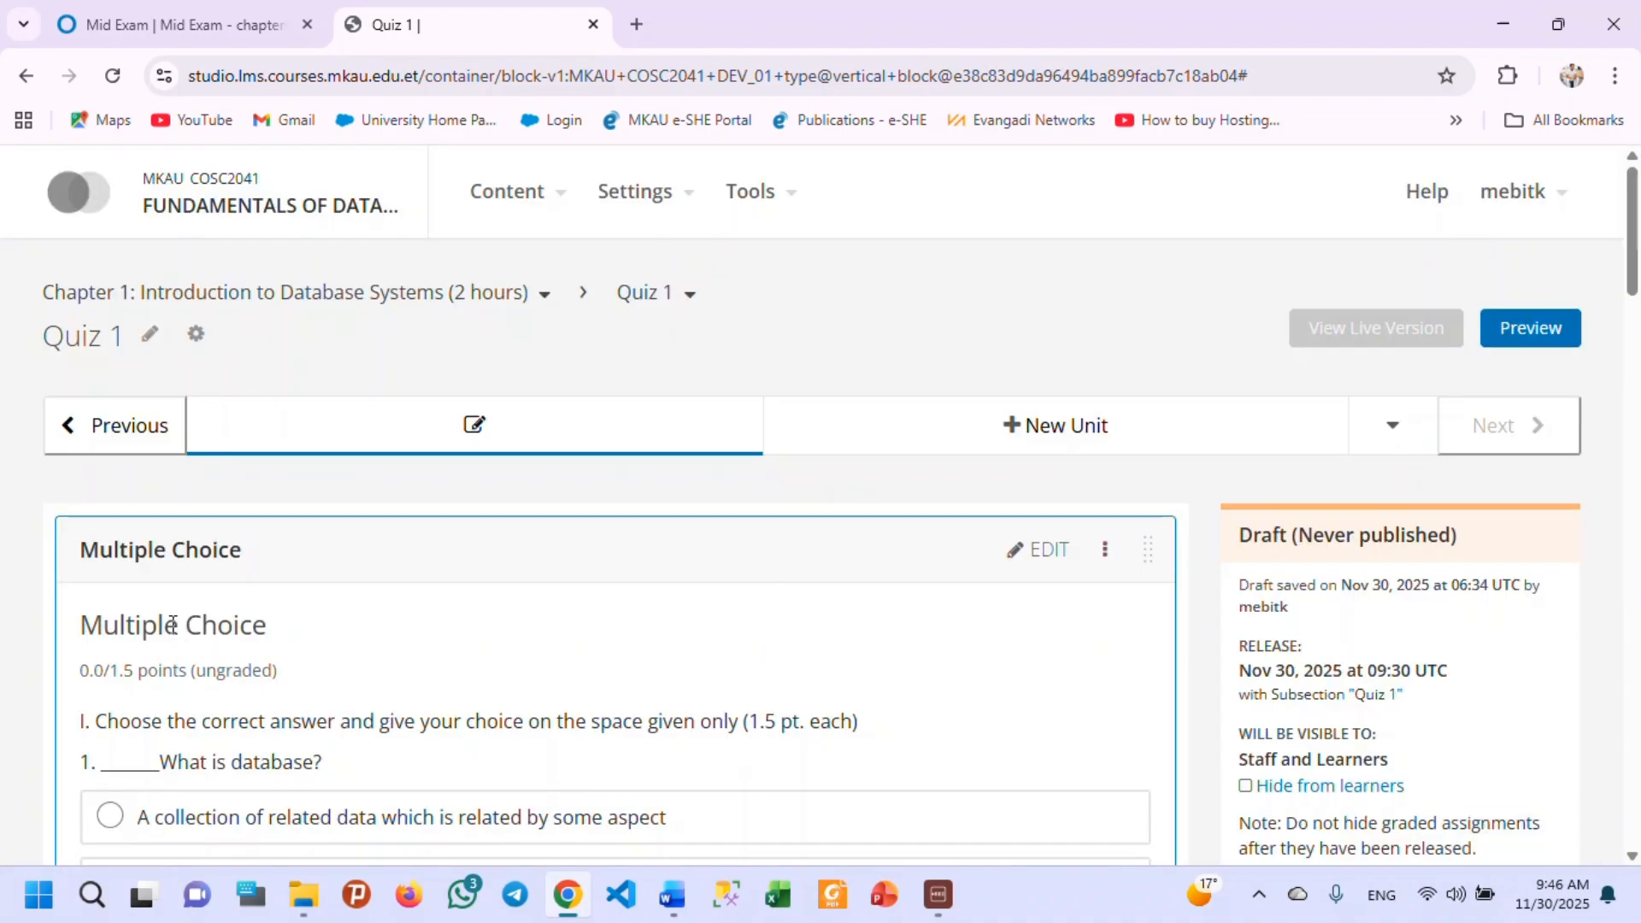
# Reopen the Open Response Assessment for editing, set its response start date to 2025-11-29 and save it.
pyautogui.scroll(-3, 188, 620)
pyautogui.scroll(-10, 194, 614)
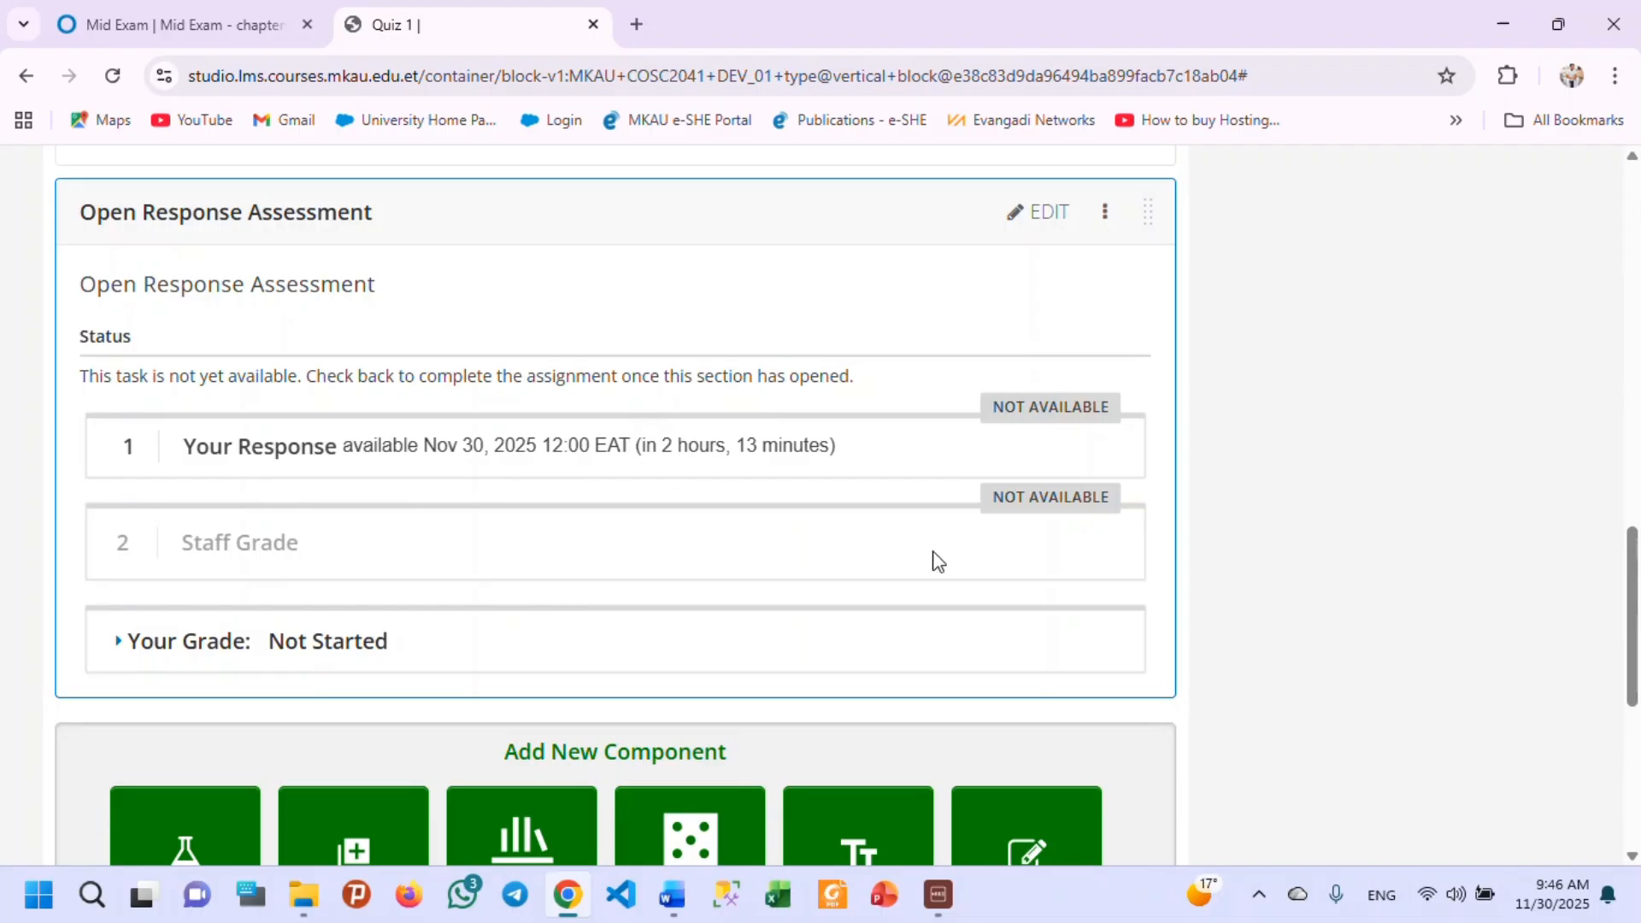
pyautogui.click(1039, 214)
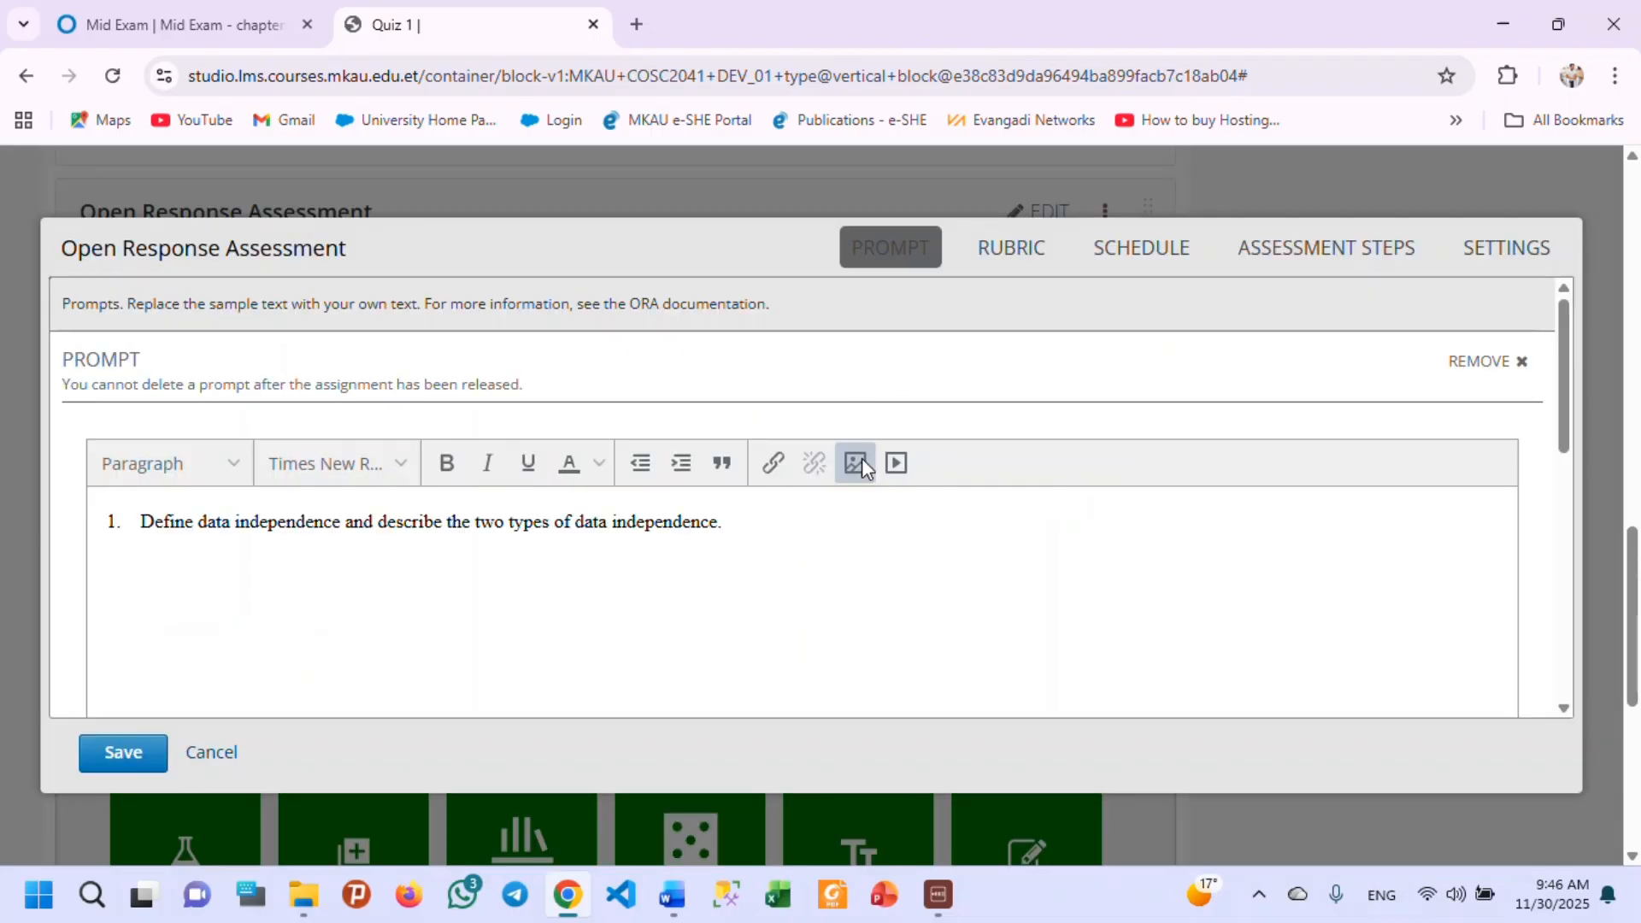
pyautogui.click(1146, 248)
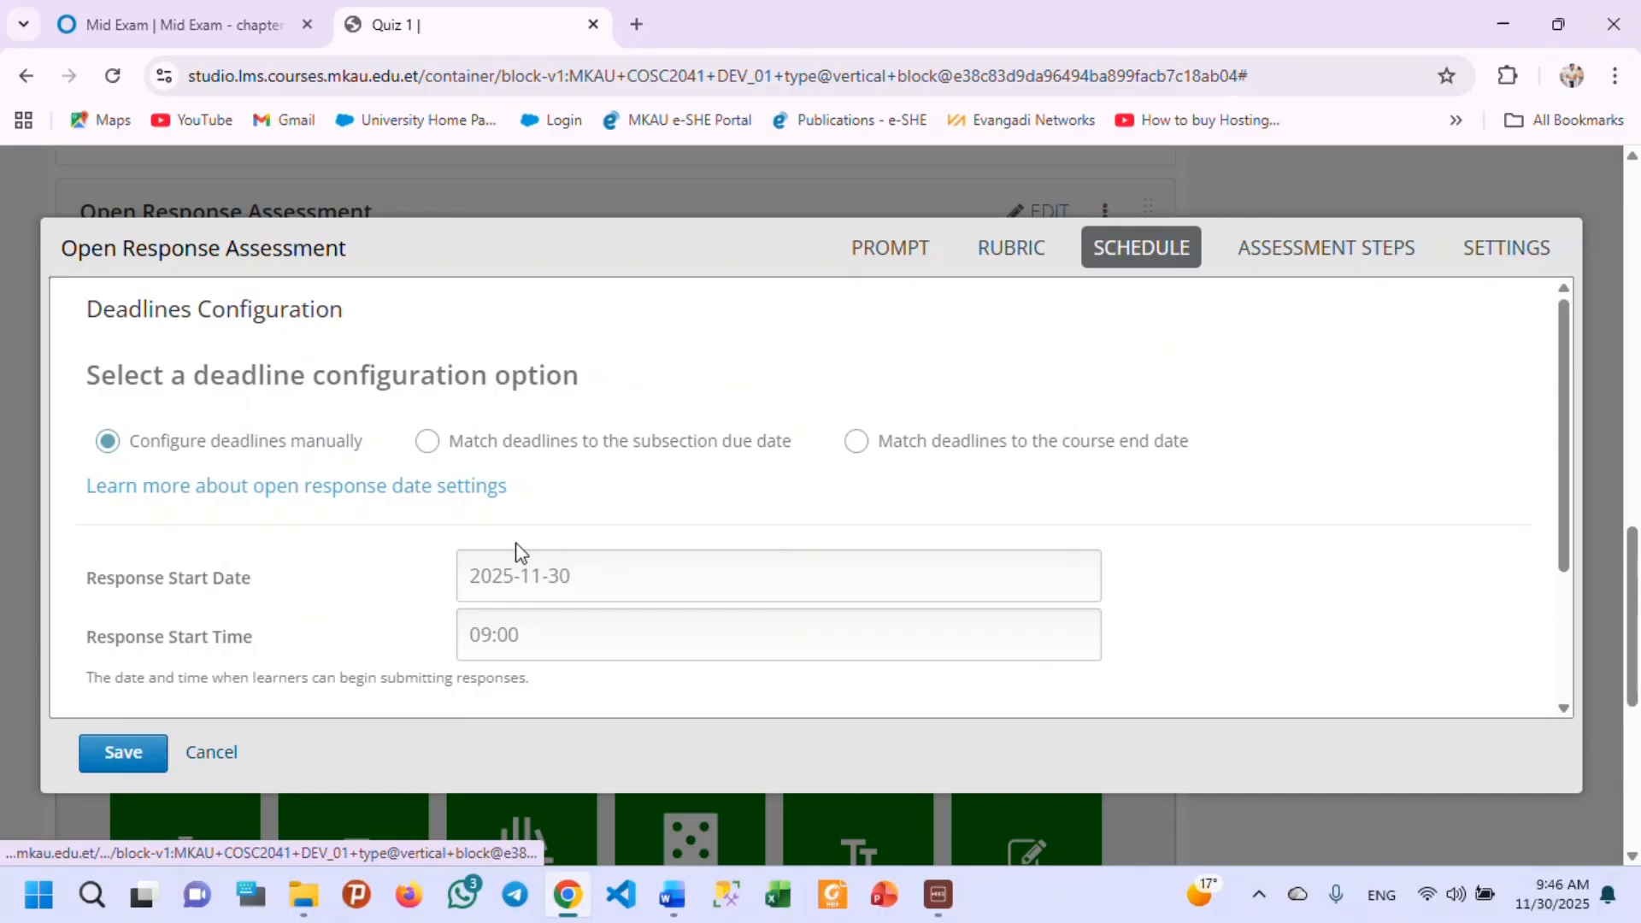
pyautogui.click(571, 576)
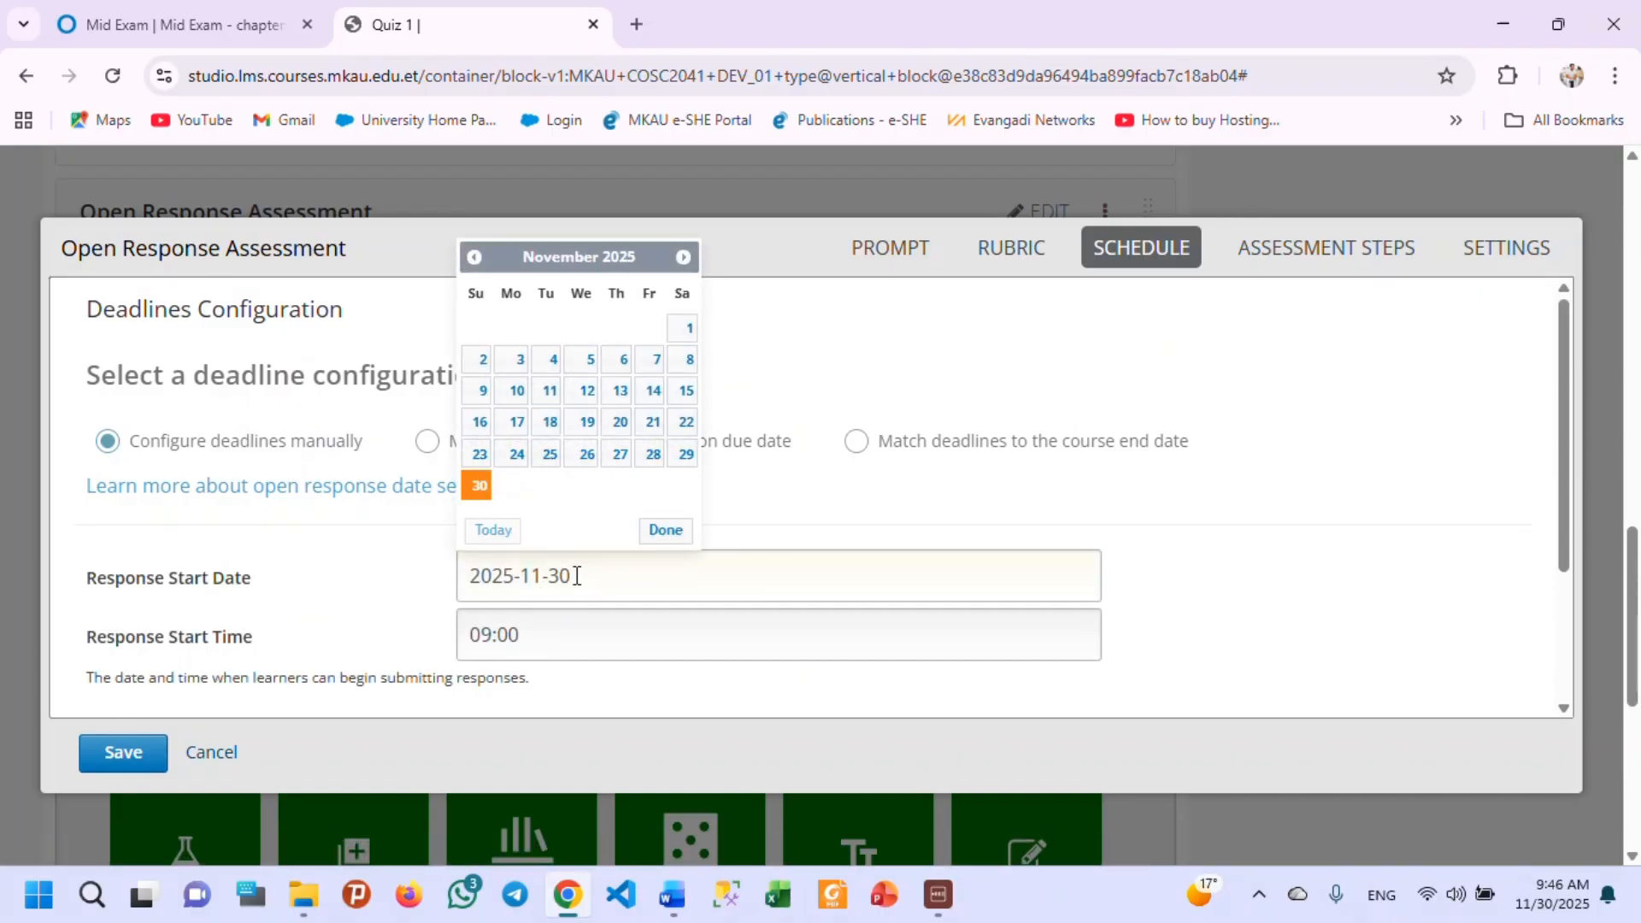
pyautogui.press('BackSpace')
pyautogui.press('BackSpace')
pyautogui.write('2')
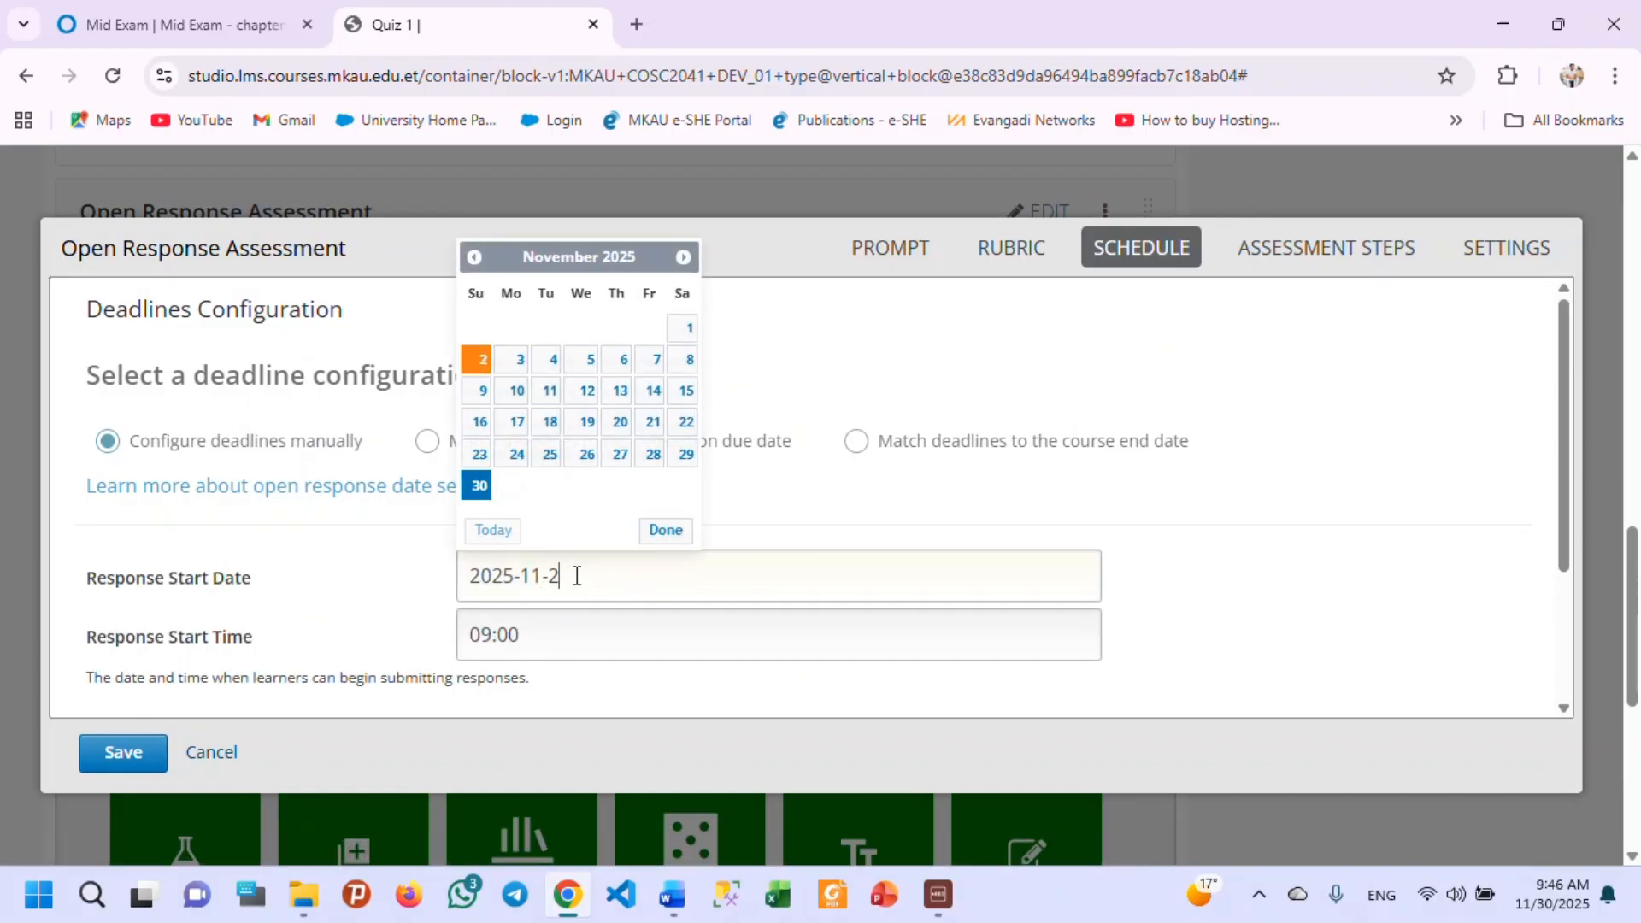
pyautogui.write('9')
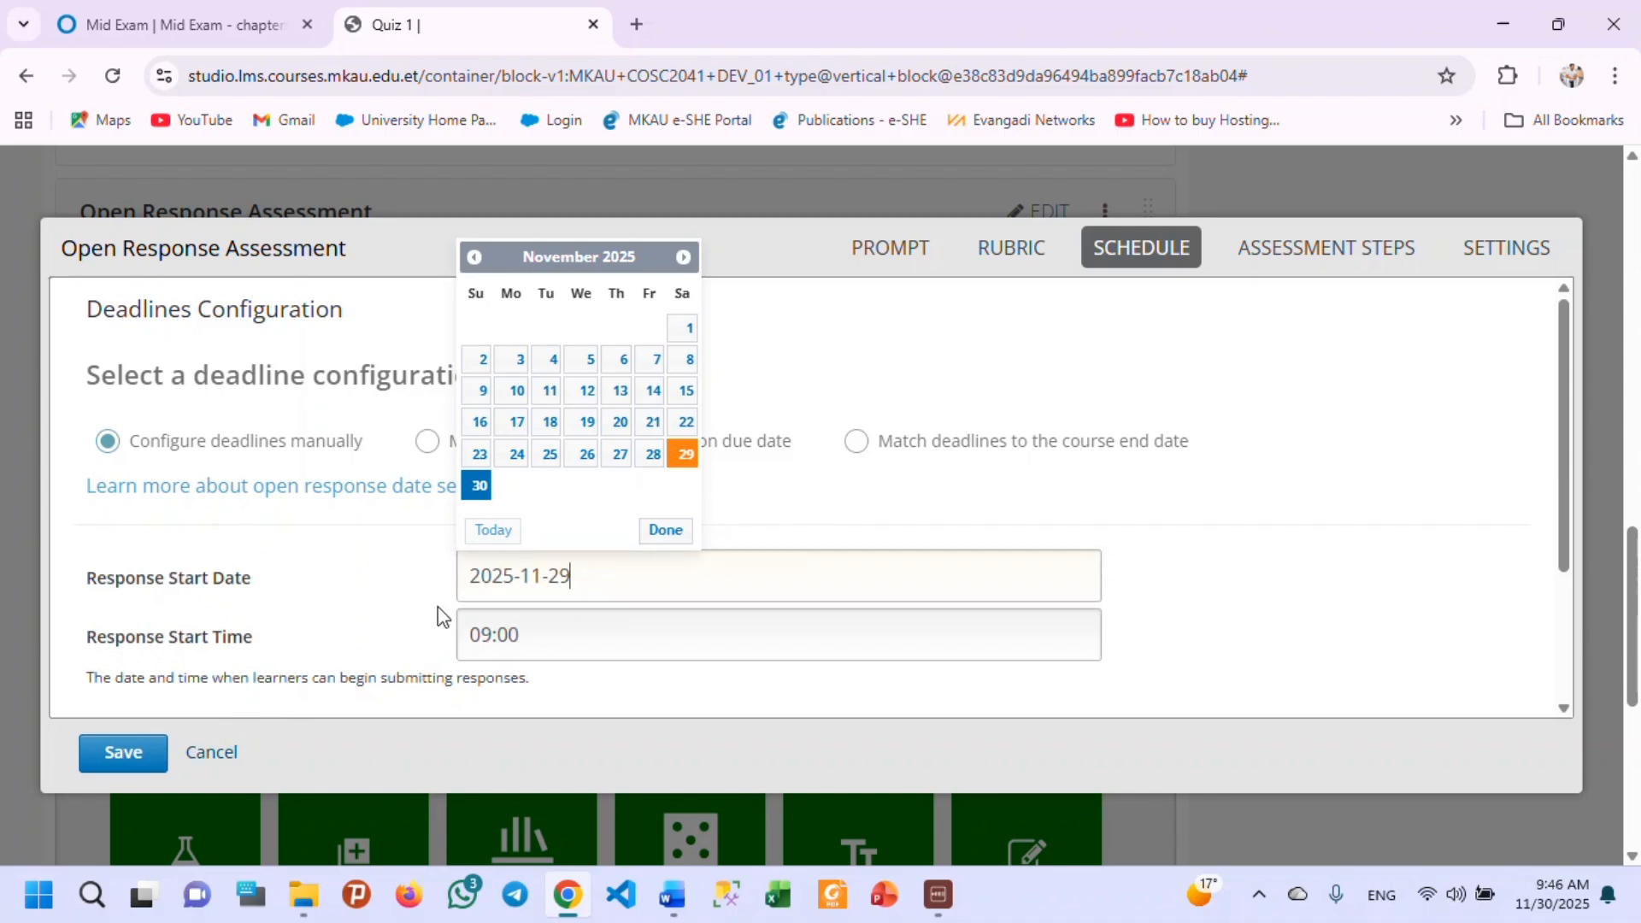
pyautogui.click(124, 754)
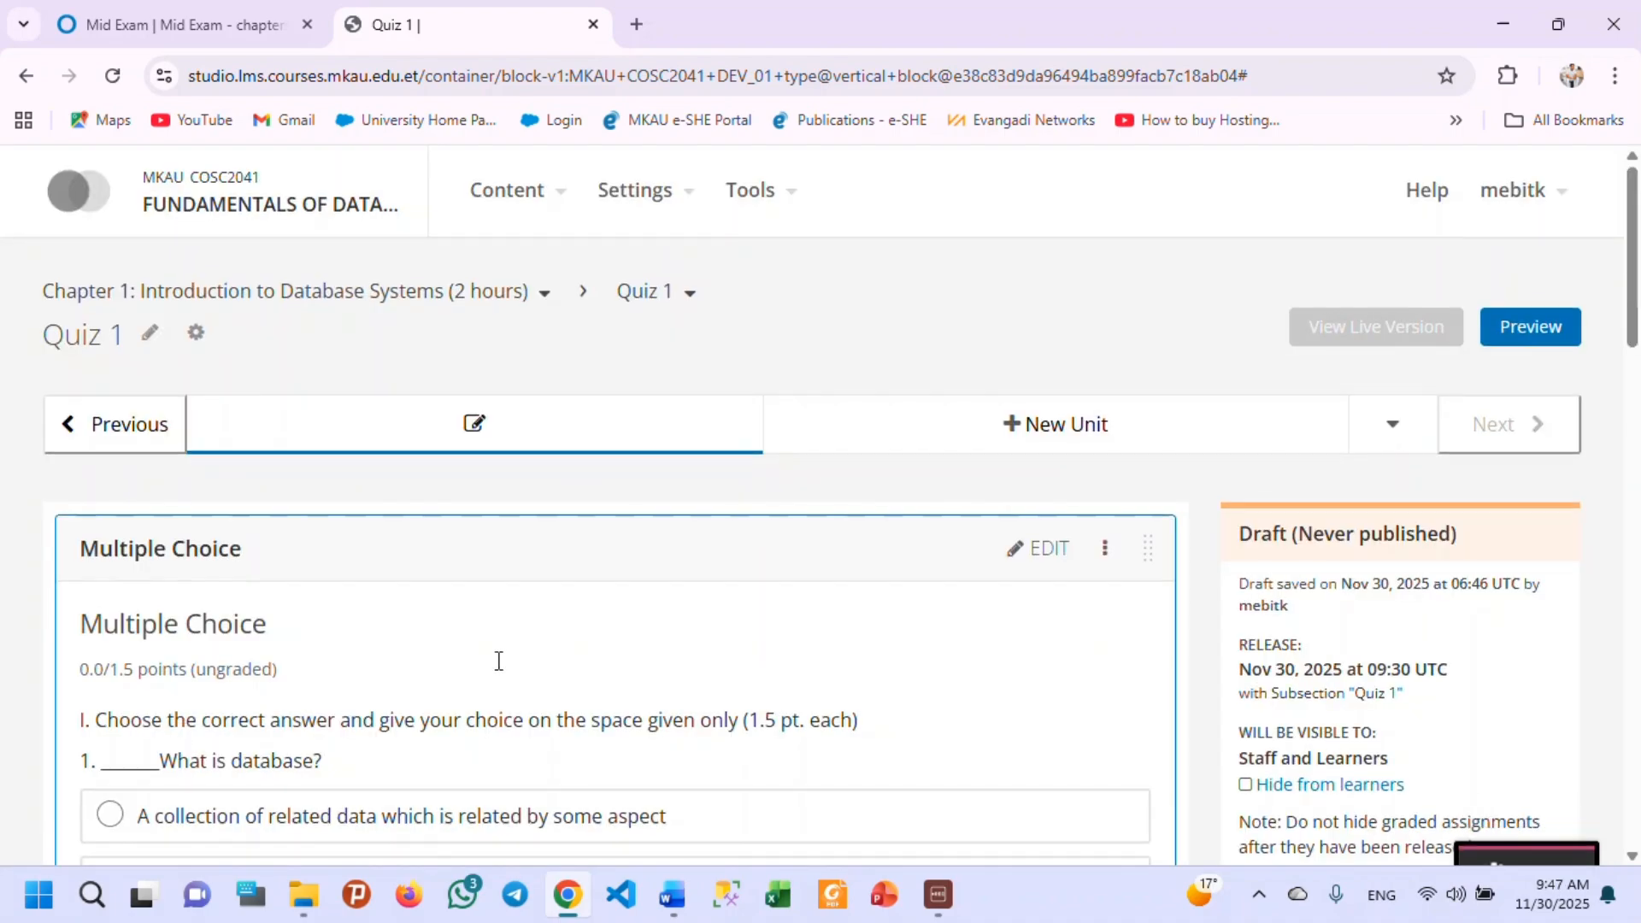
# Test the first prompt's response box with the sample text "hvdfjkfdxbvjkds" and check the second response box and file upload area.
pyautogui.scroll(-20, 498, 661)
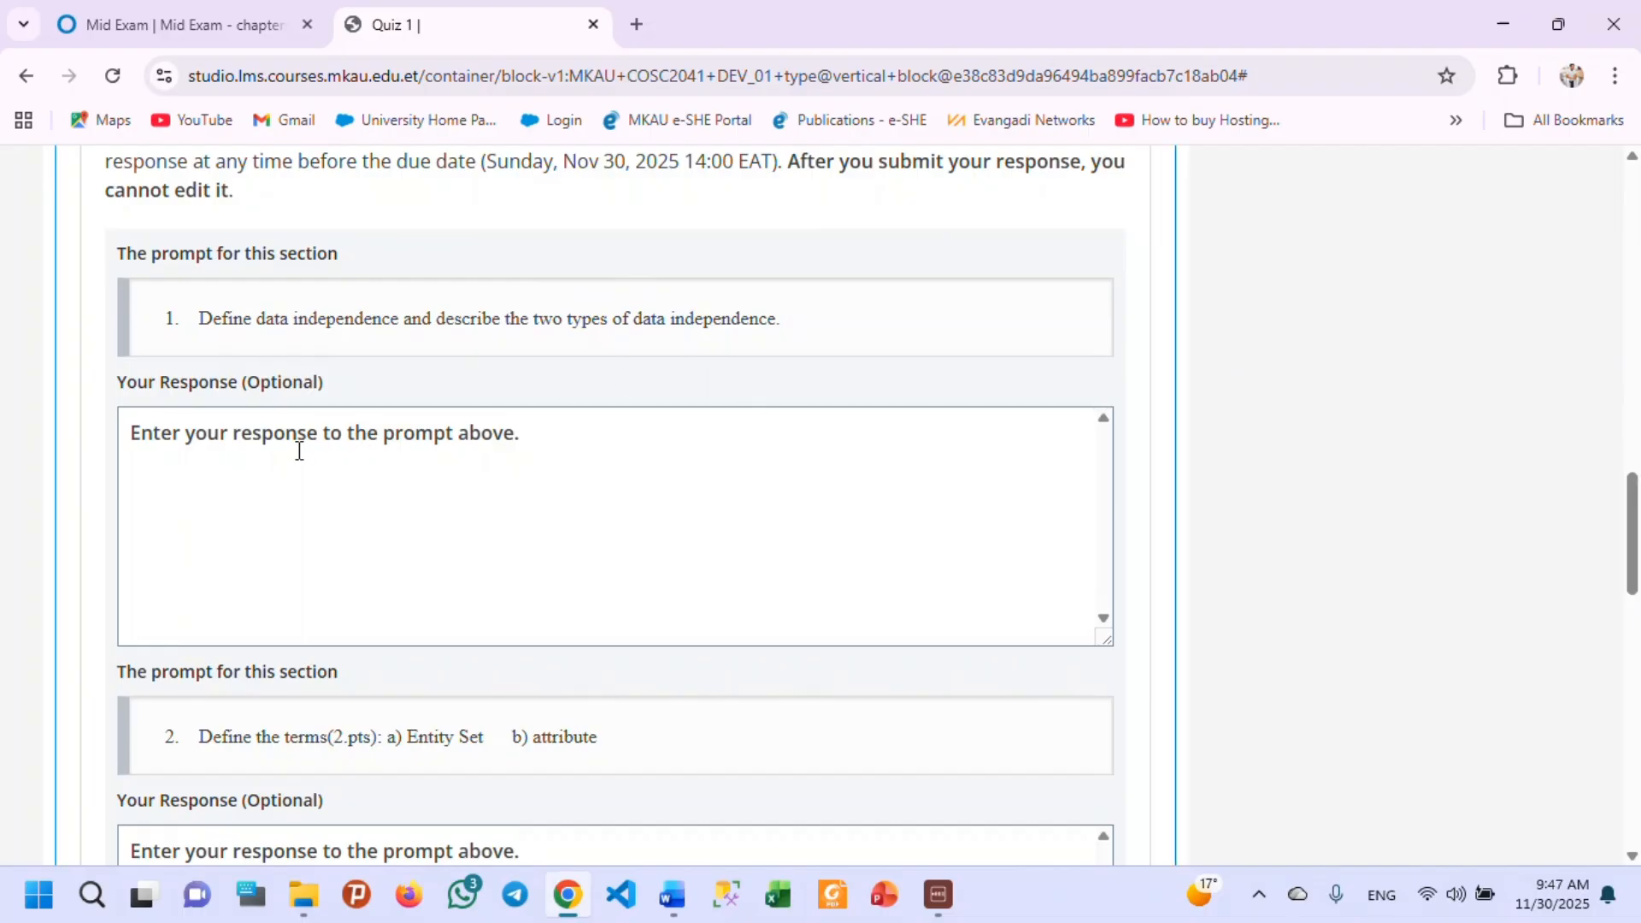
pyautogui.click(231, 462)
pyautogui.write('hvd')
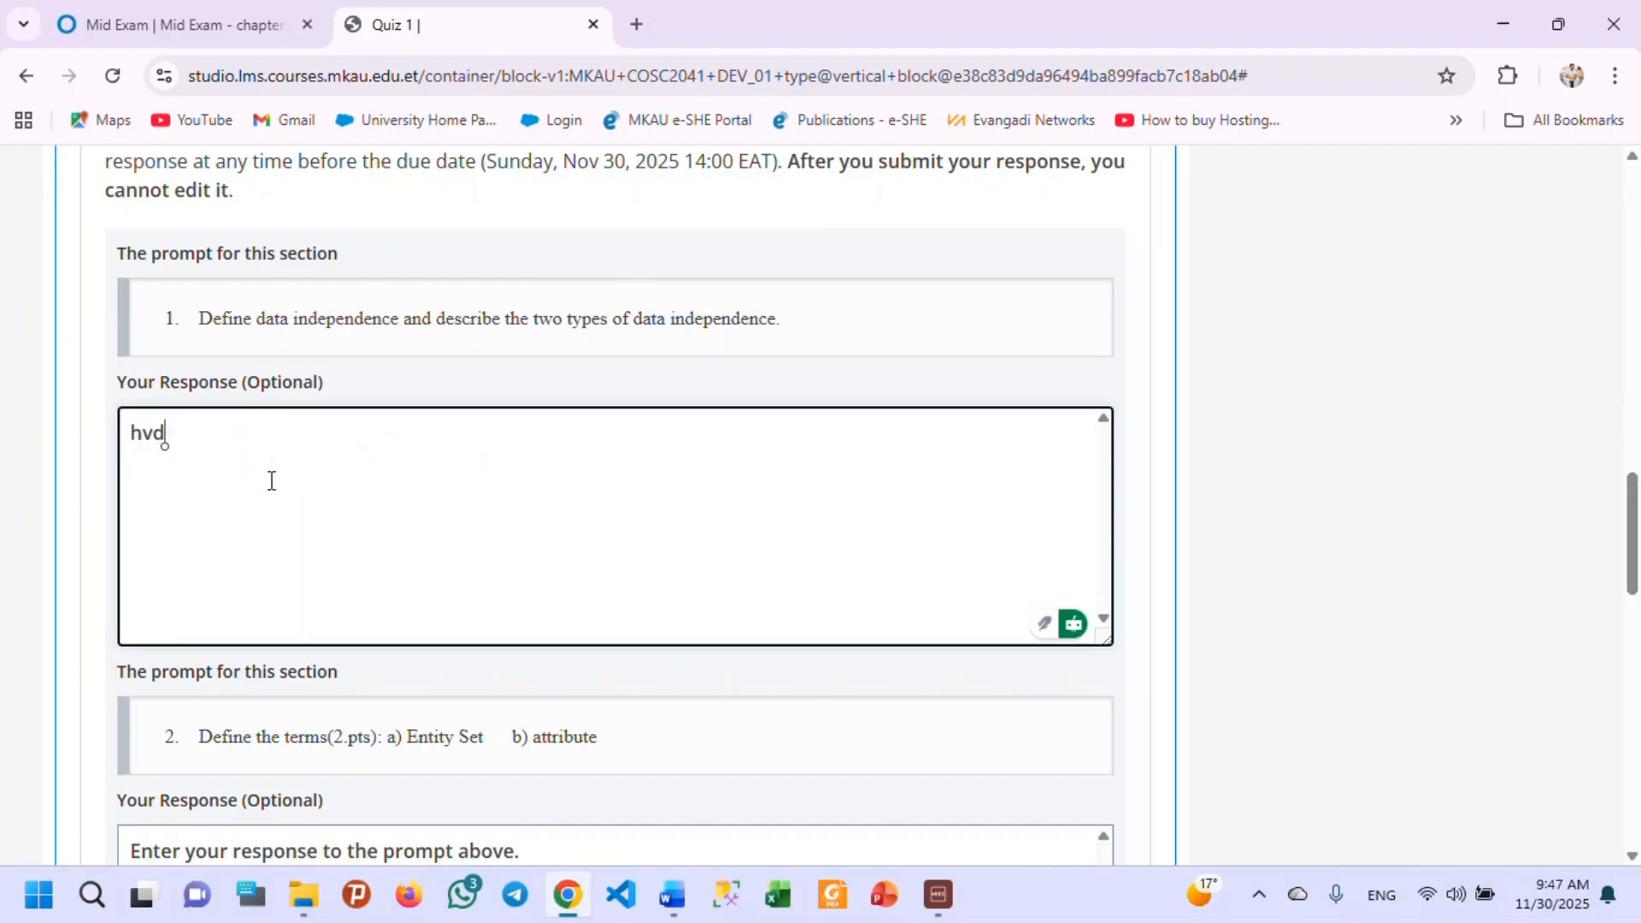
pyautogui.write('fjkfdxbvjkds')
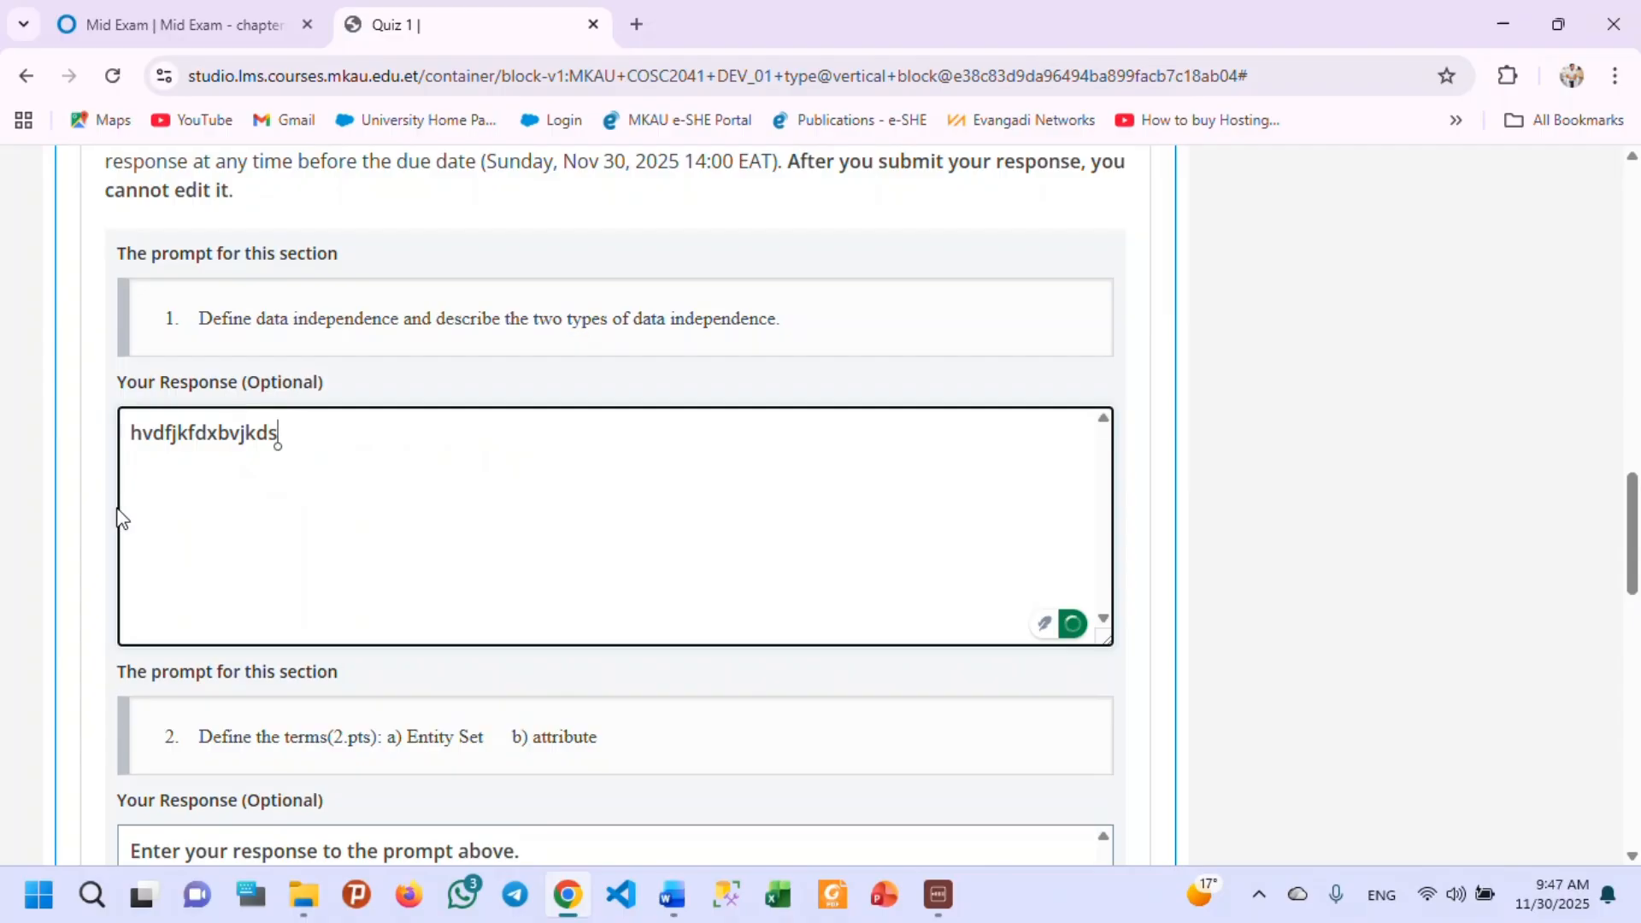
pyautogui.scroll(-5, 674, 601)
pyautogui.scroll(1, 418, 633)
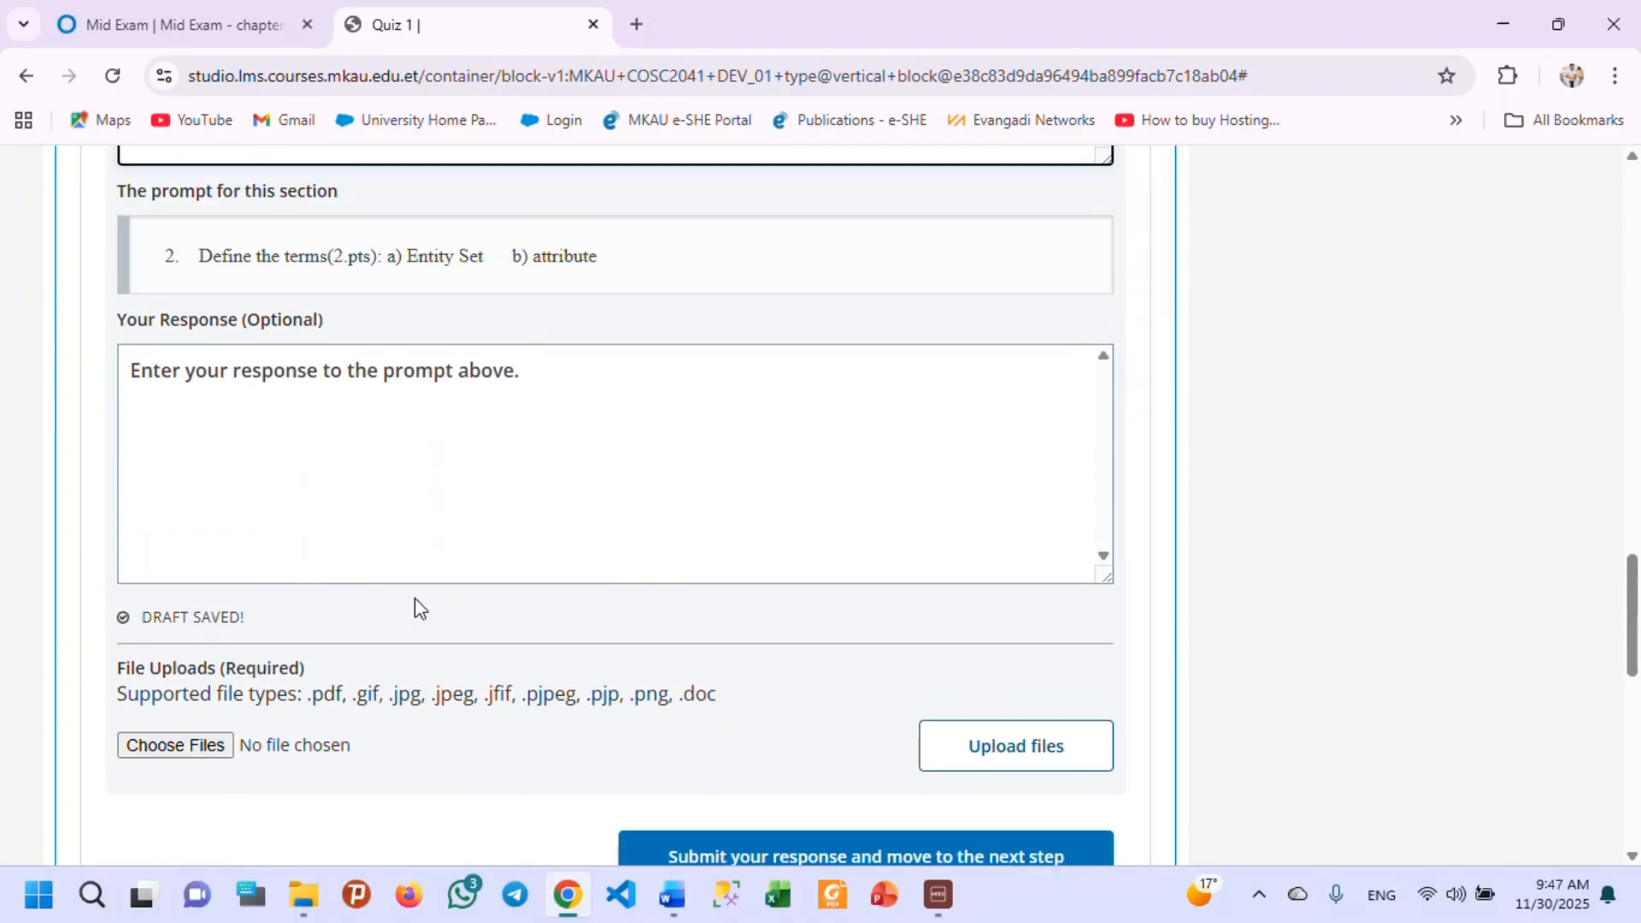
pyautogui.scroll(2, 414, 598)
pyautogui.scroll(2, 395, 561)
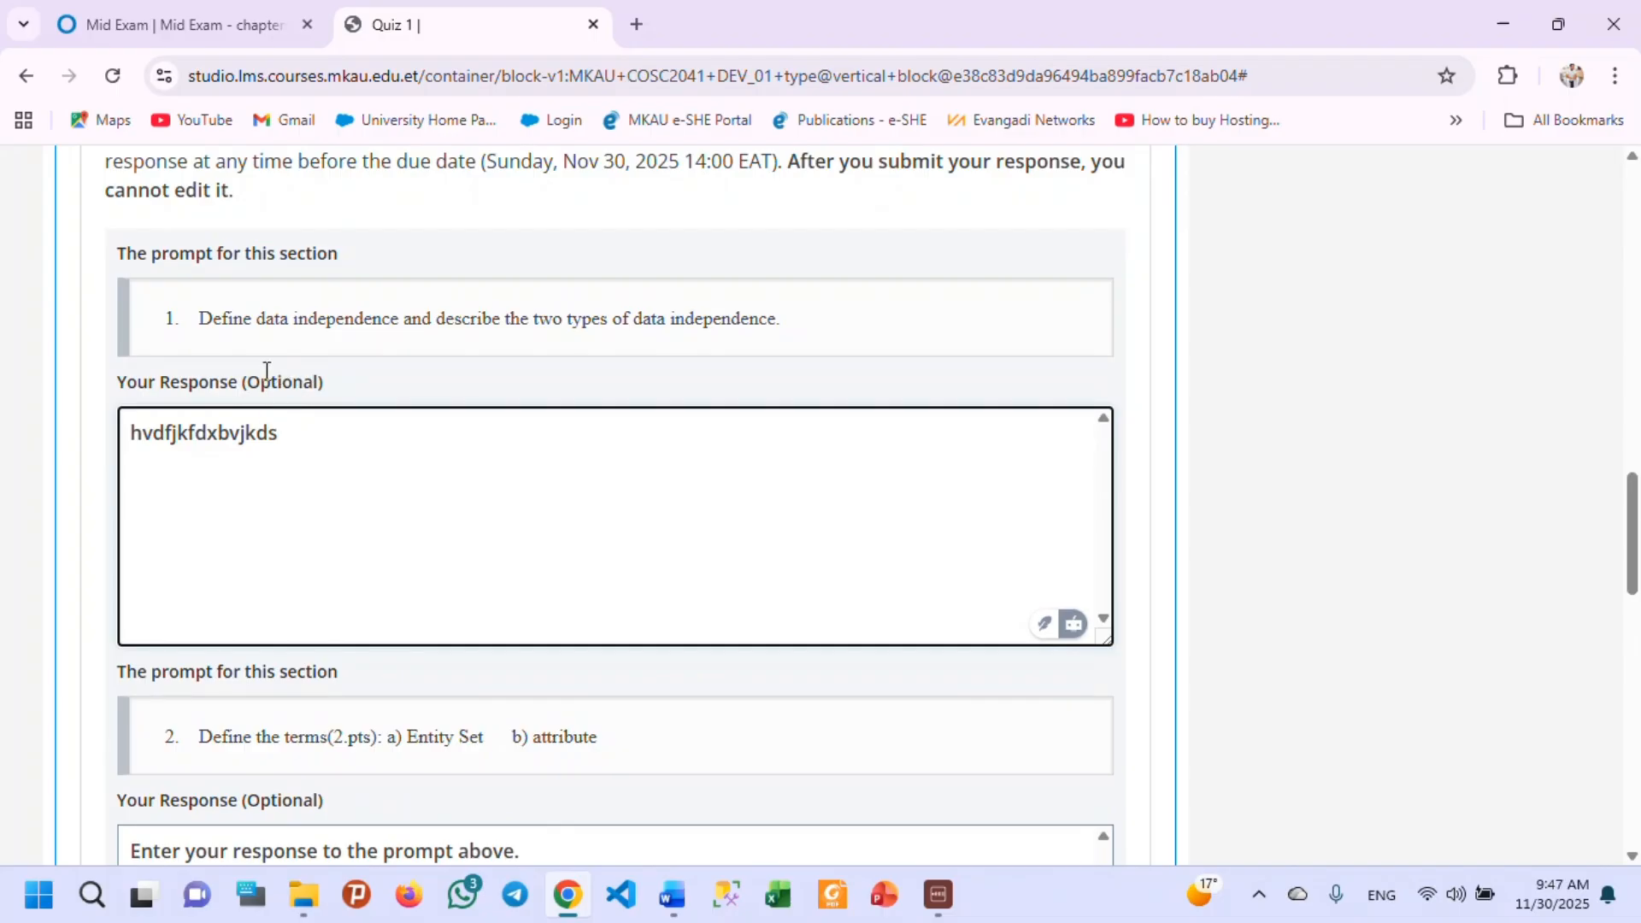
# Check the first response's optional label and delete the sample text from its response box.
pyautogui.moveTo(247, 377); pyautogui.dragTo(356, 396)
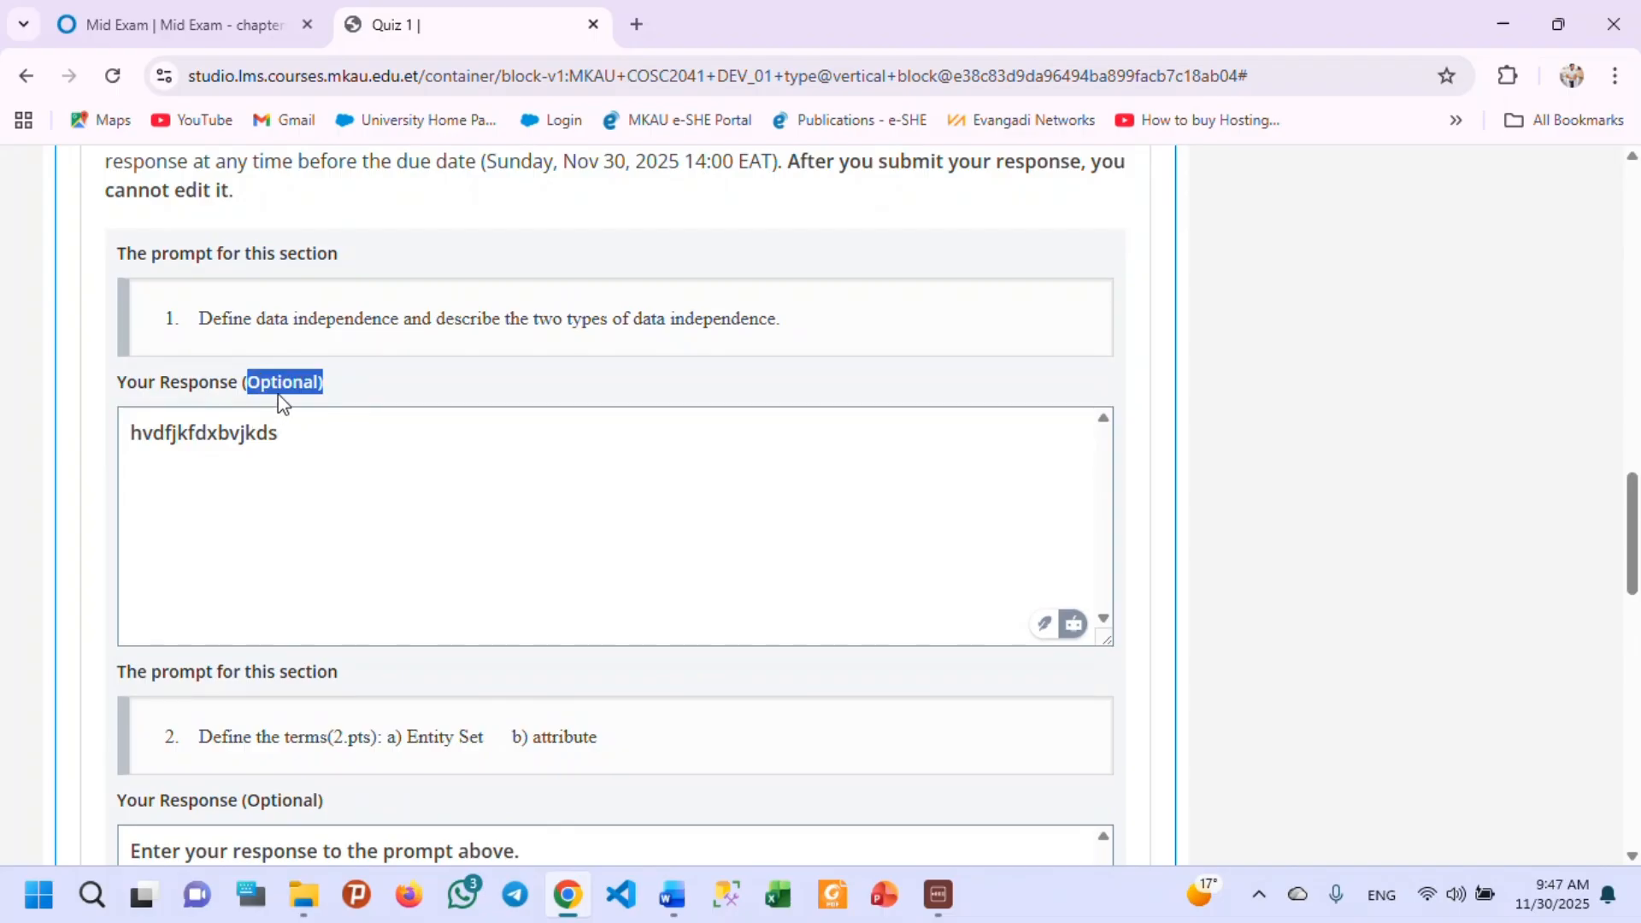
pyautogui.click(293, 436)
pyautogui.hotkey('ctrl', 'a')
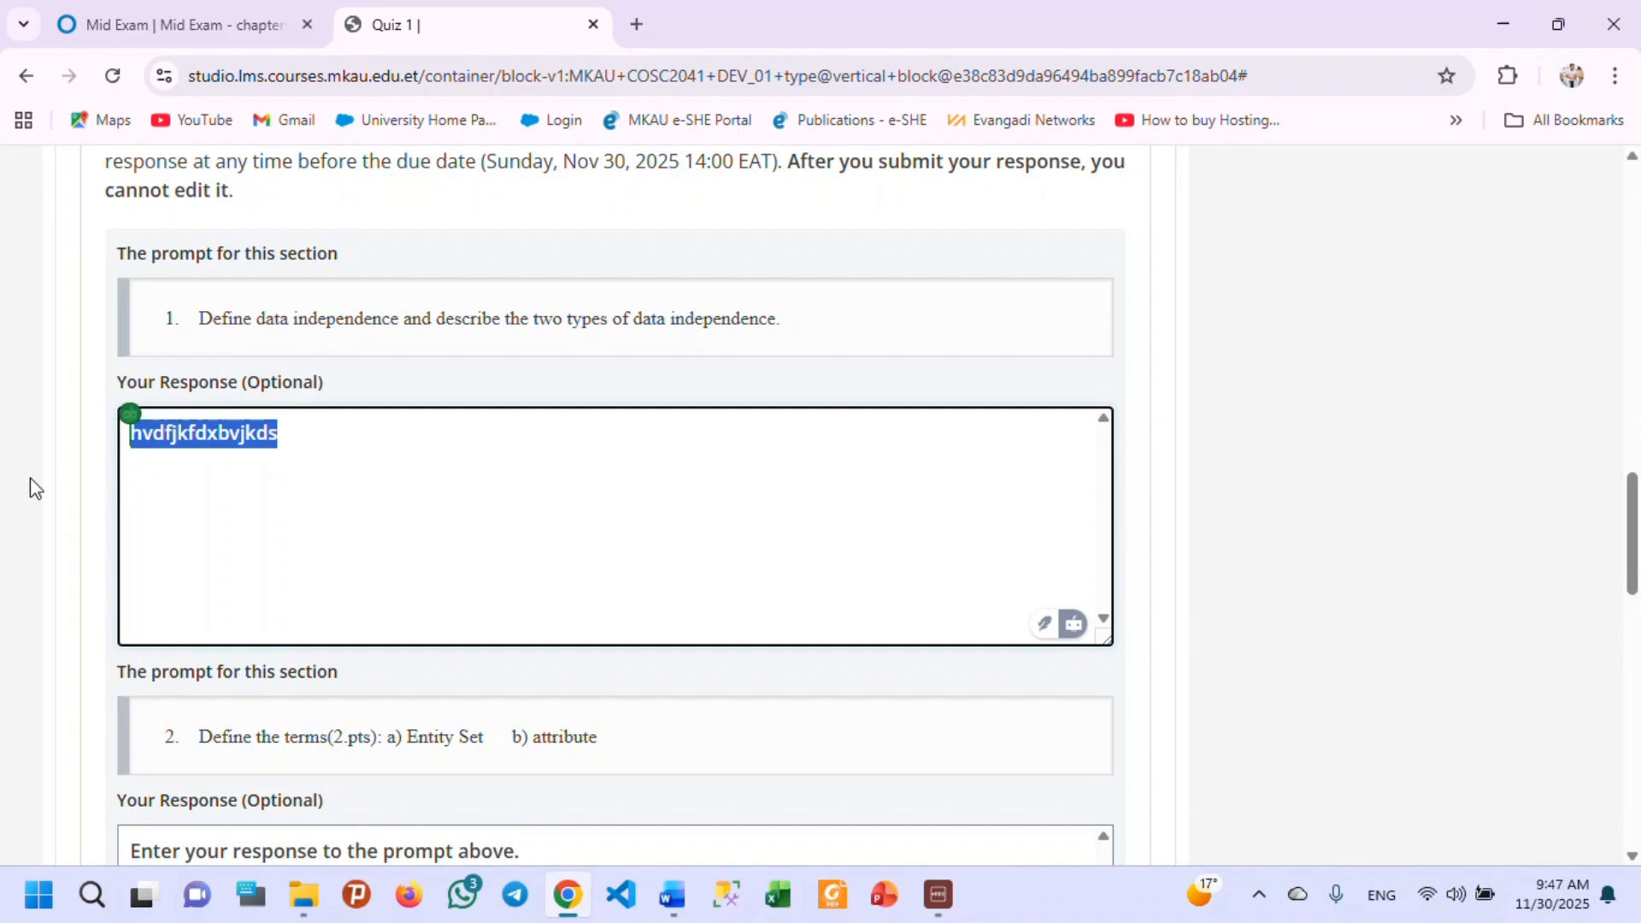
pyautogui.press('BackSpace')
pyautogui.scroll(-3, 357, 588)
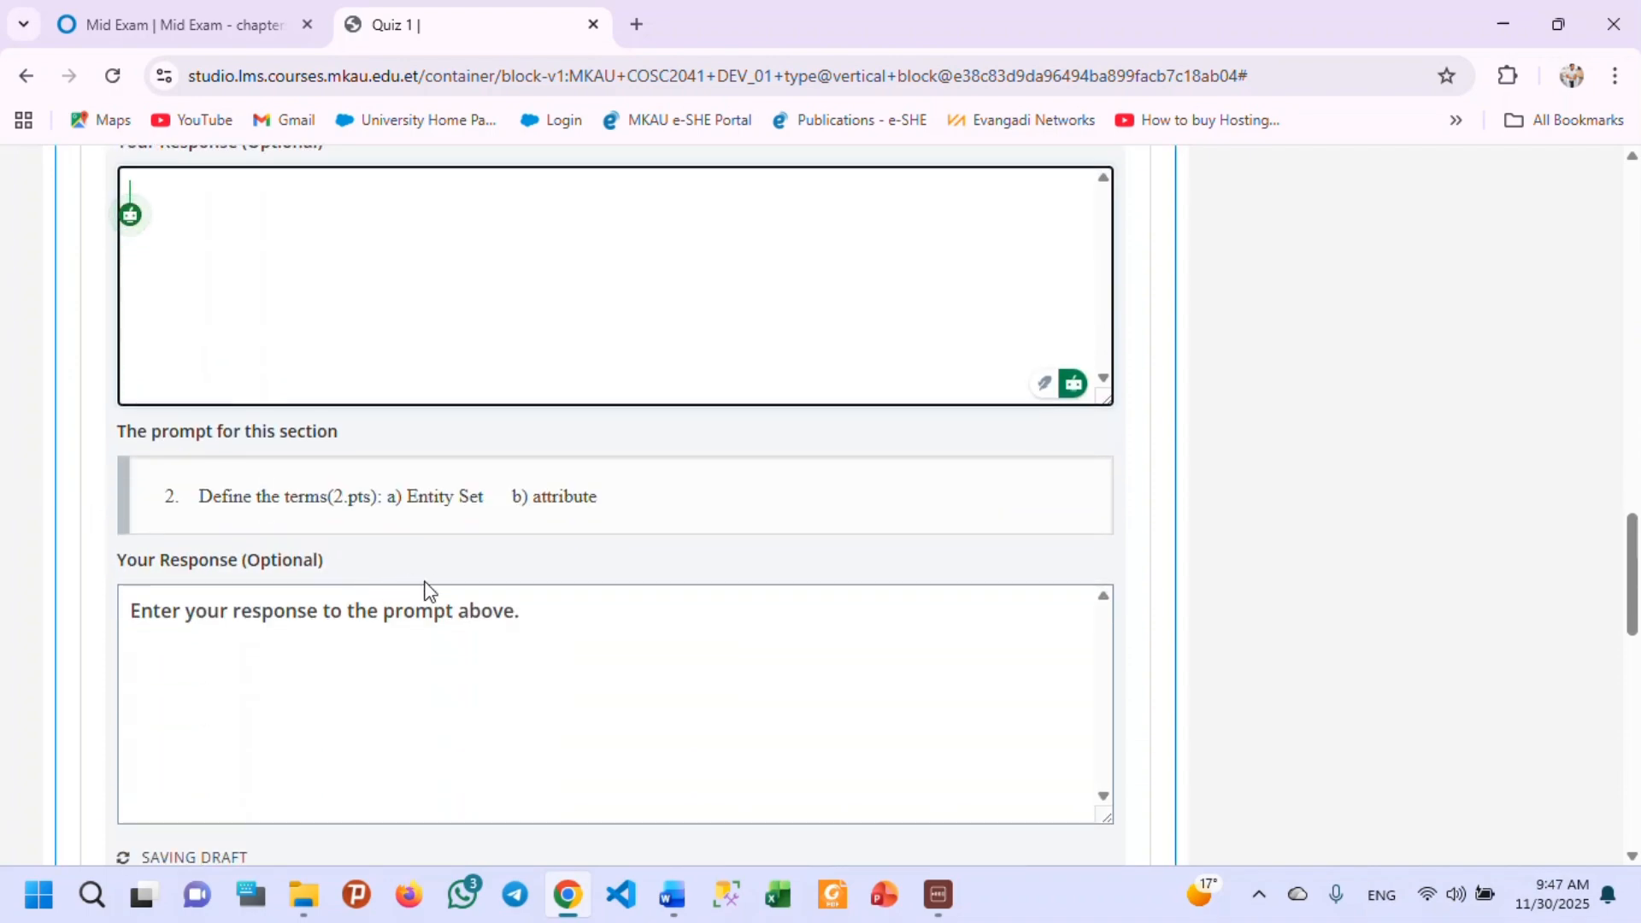
# Review the Quiz 1 unit's file upload area, multiple-choice questions, open response schedule and draft release details.
pyautogui.scroll(-5, 432, 612)
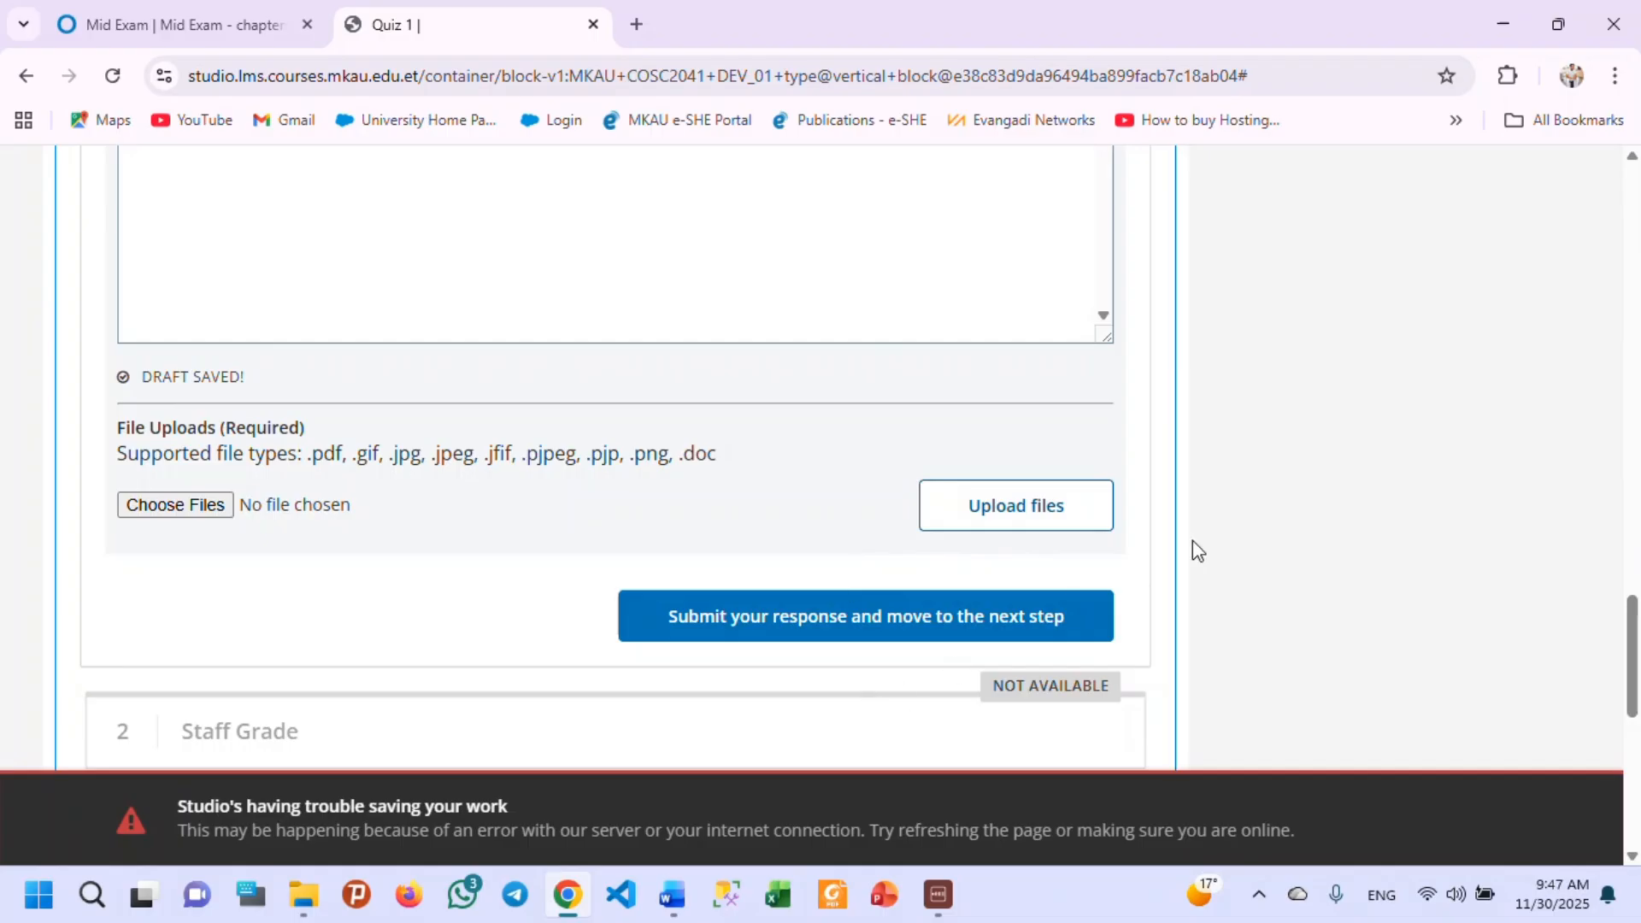
pyautogui.scroll(15, 1062, 571)
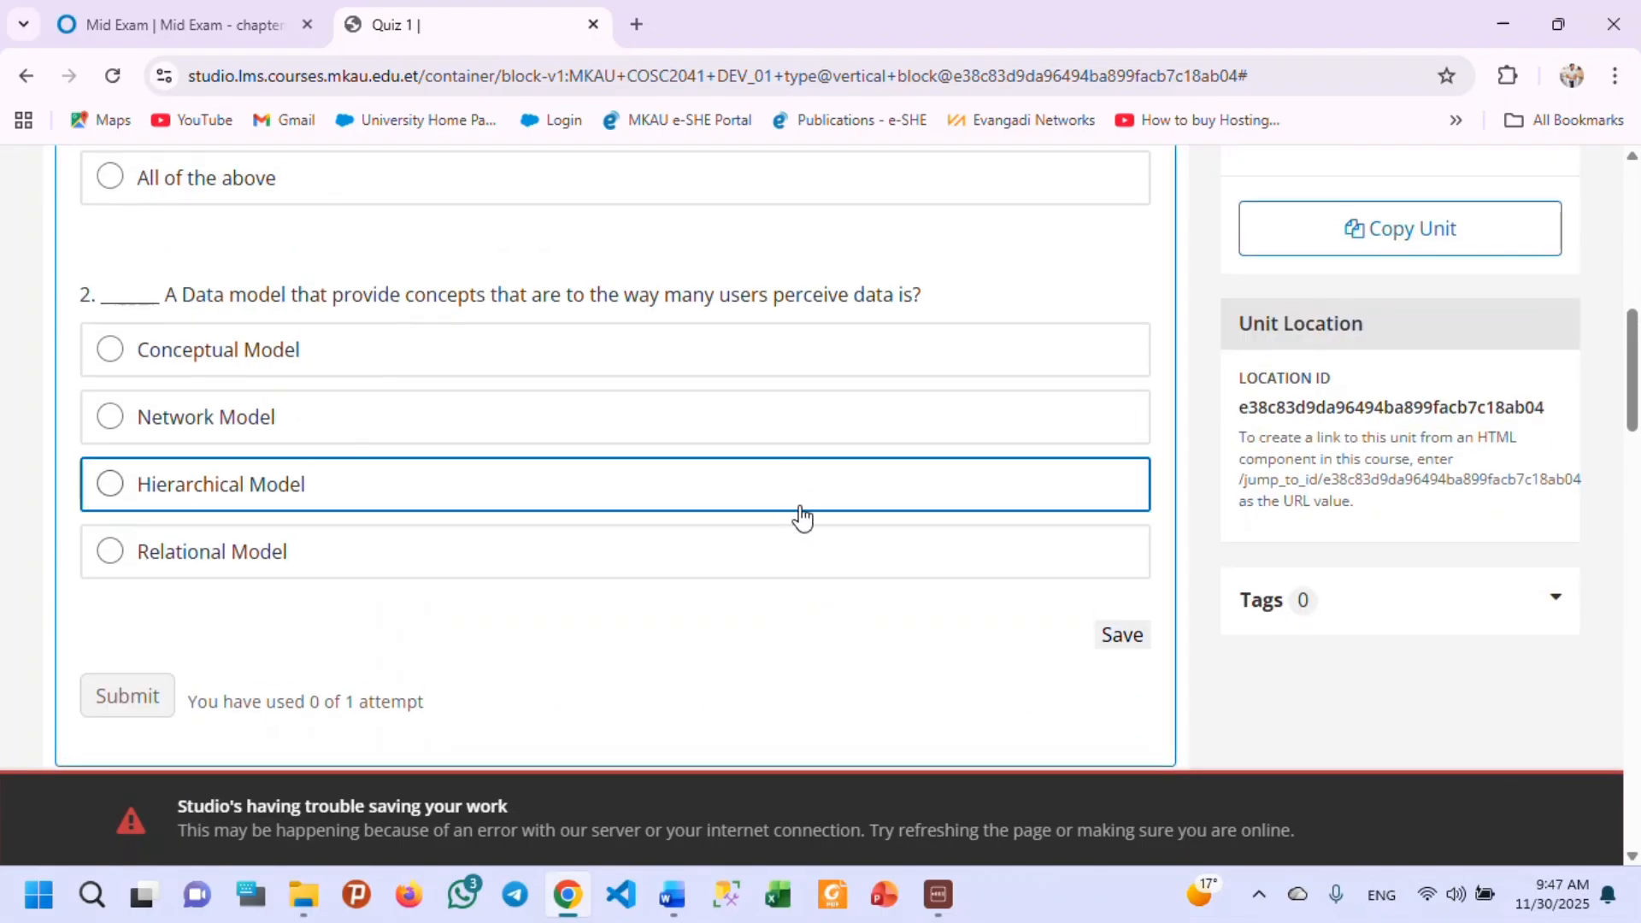
pyautogui.scroll(-5, 820, 513)
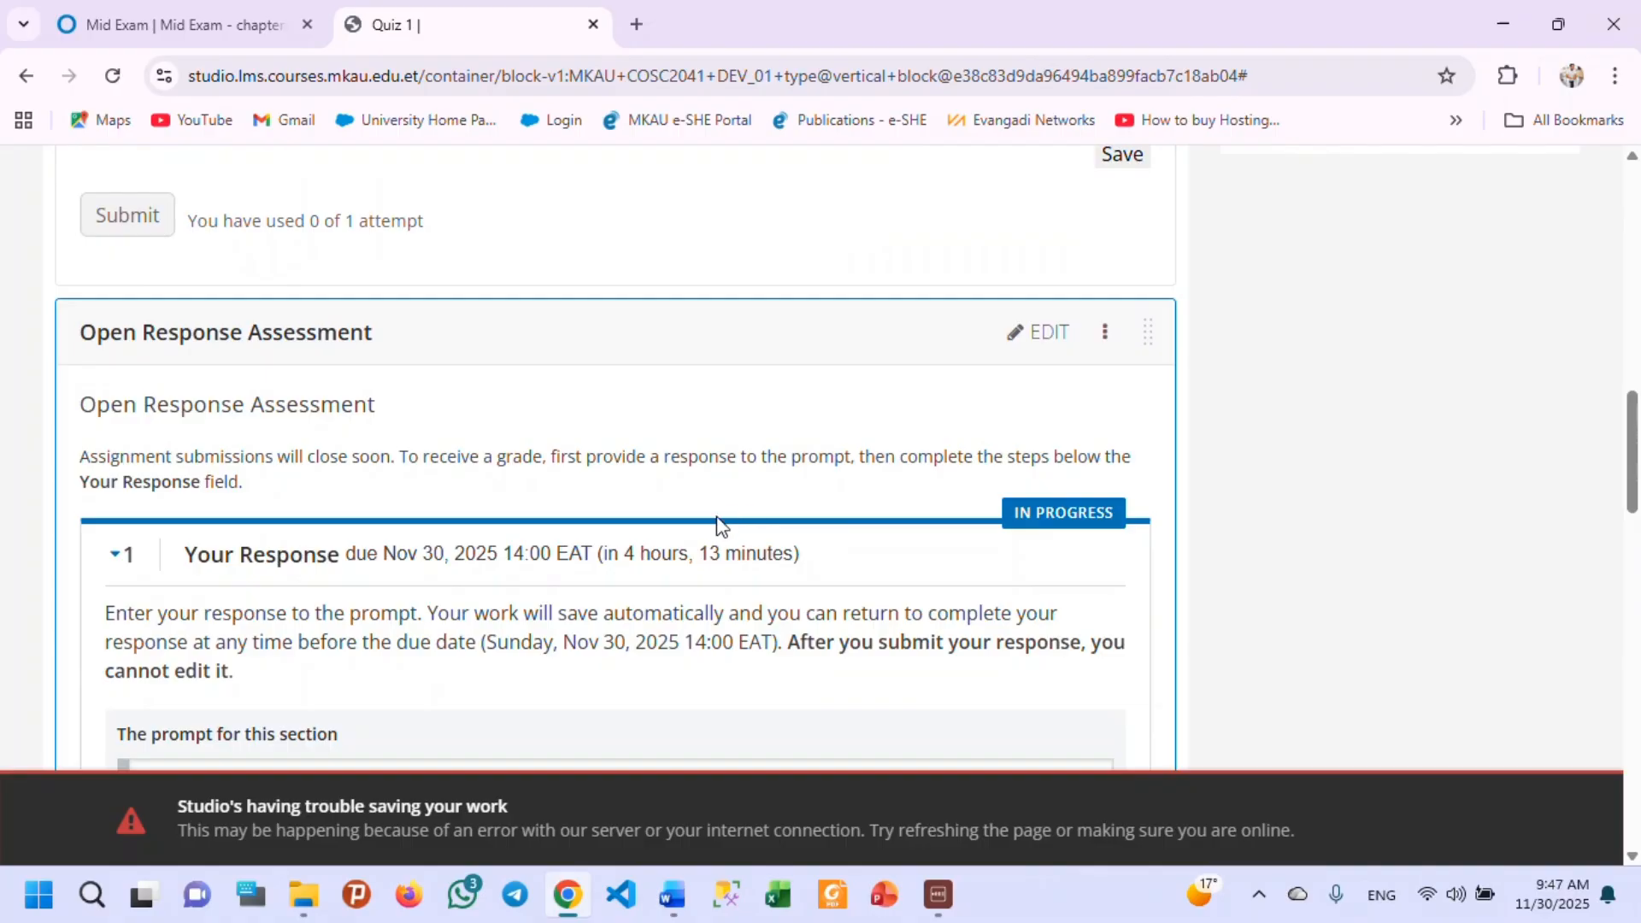
pyautogui.scroll(2, 808, 487)
pyautogui.scroll(5, 808, 491)
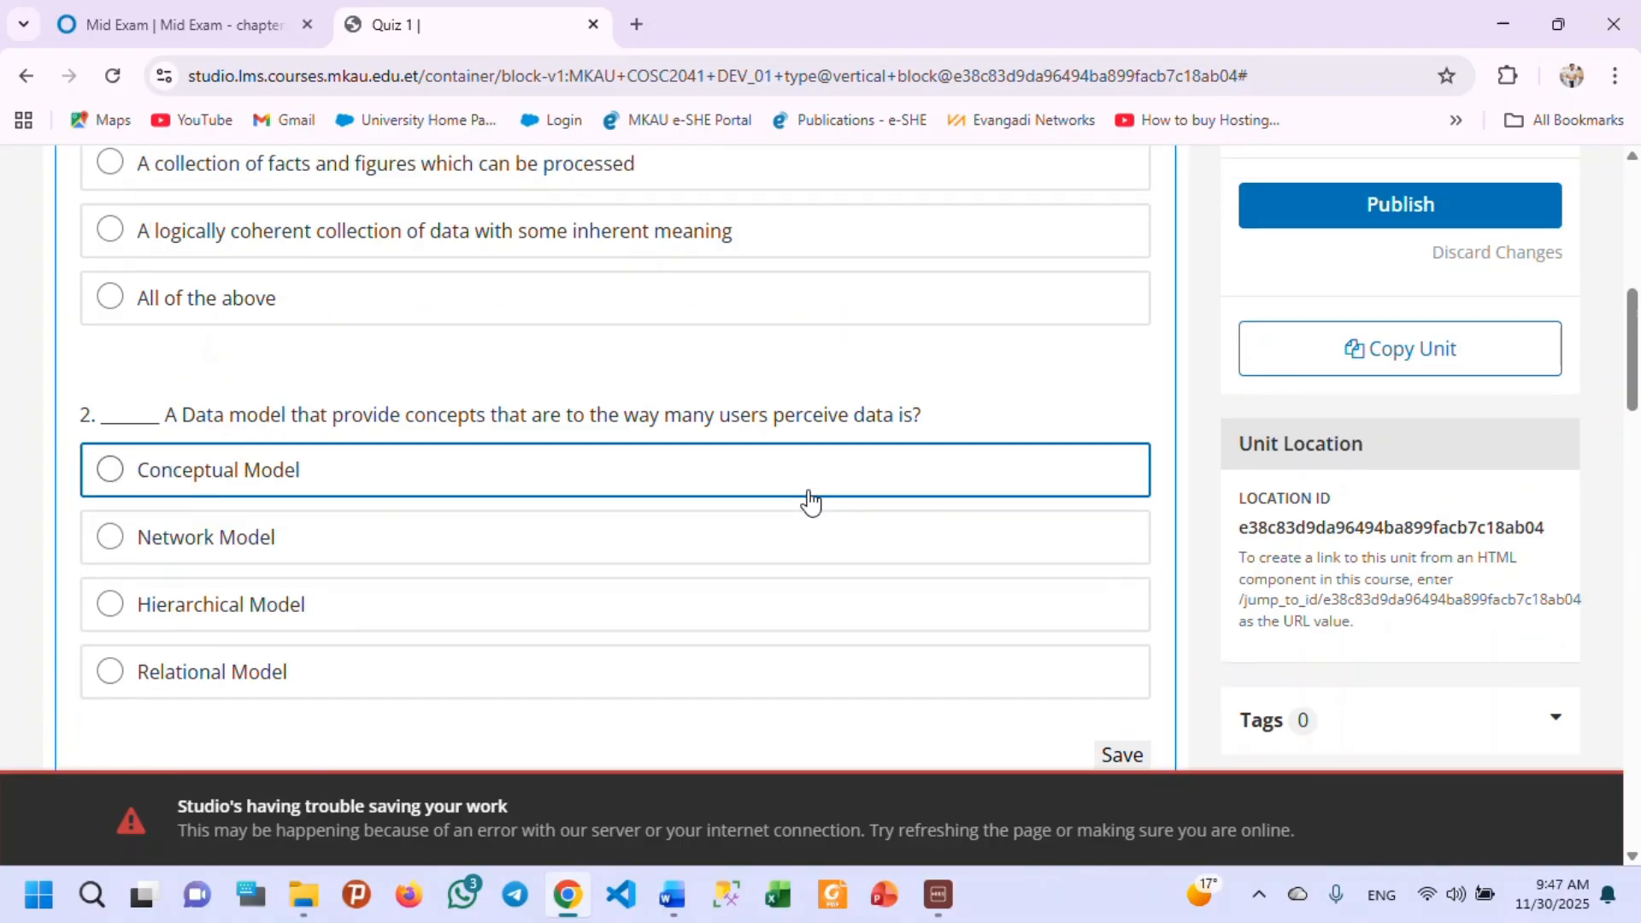
pyautogui.scroll(4, 803, 496)
pyautogui.scroll(3, 807, 506)
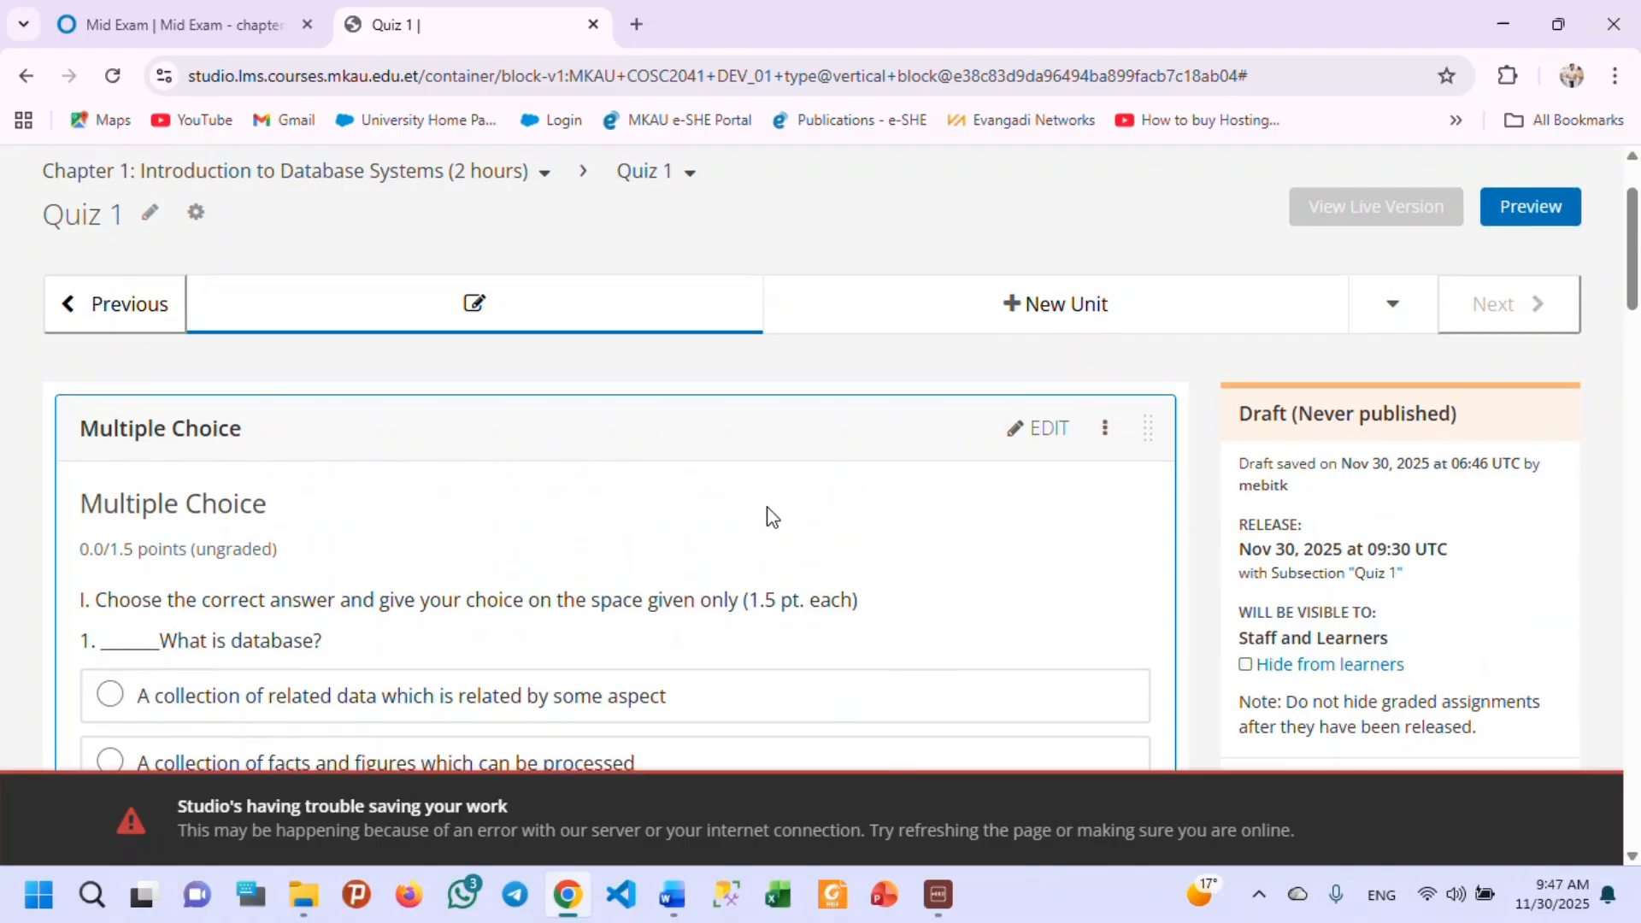
pyautogui.scroll(-5, 773, 513)
pyautogui.scroll(7, 768, 500)
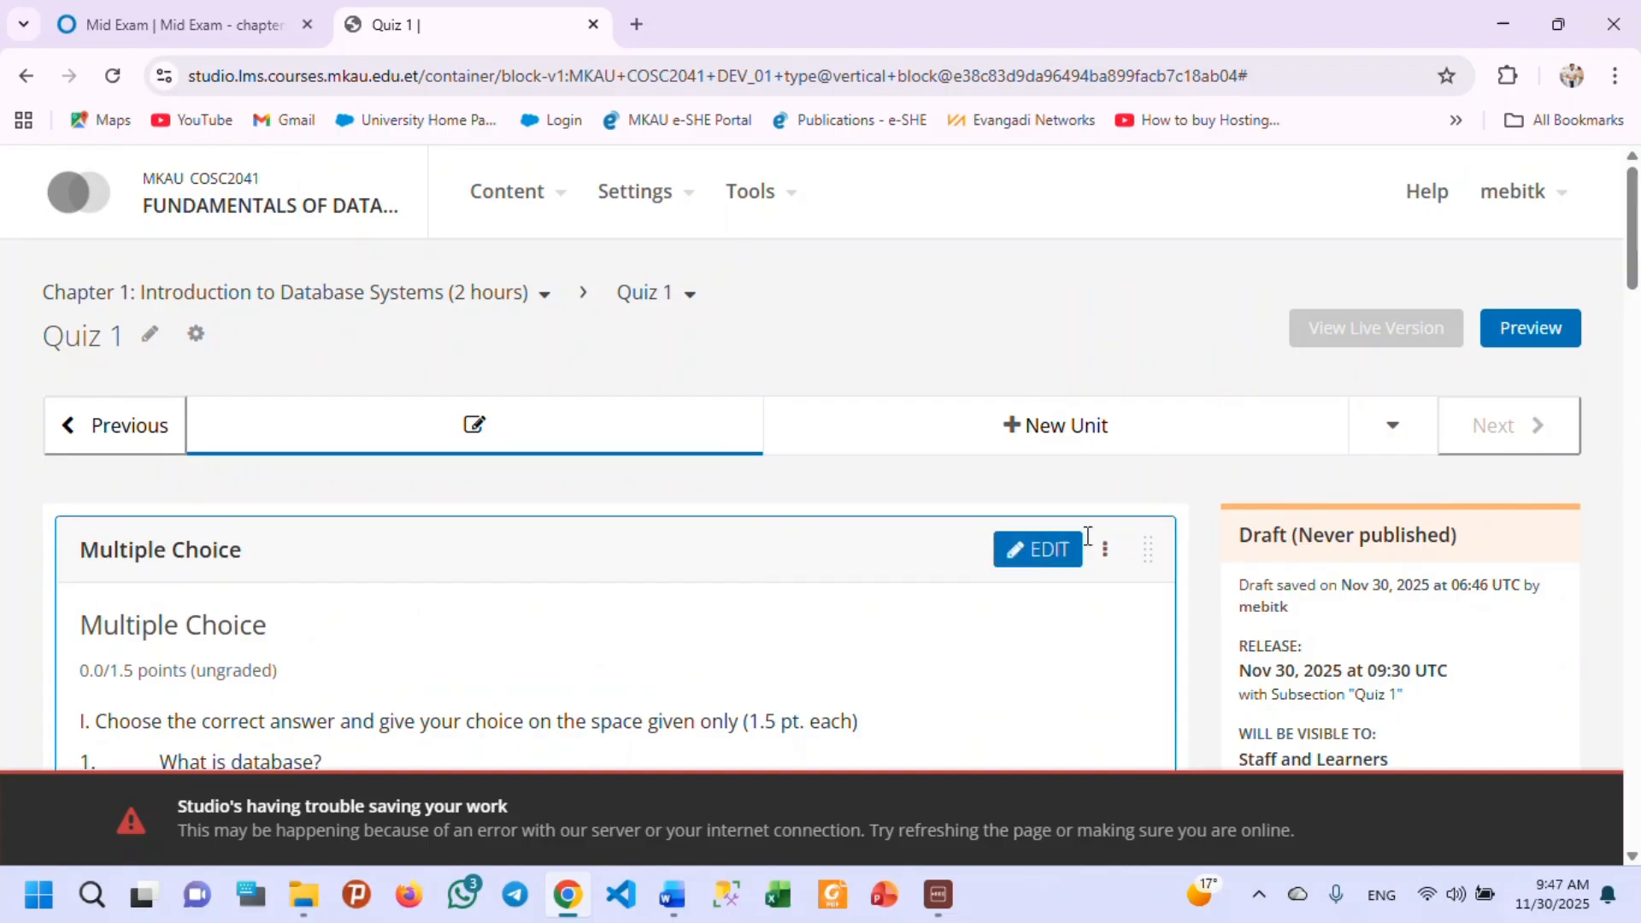
pyautogui.scroll(-20, 557, 575)
pyautogui.scroll(-10, 487, 542)
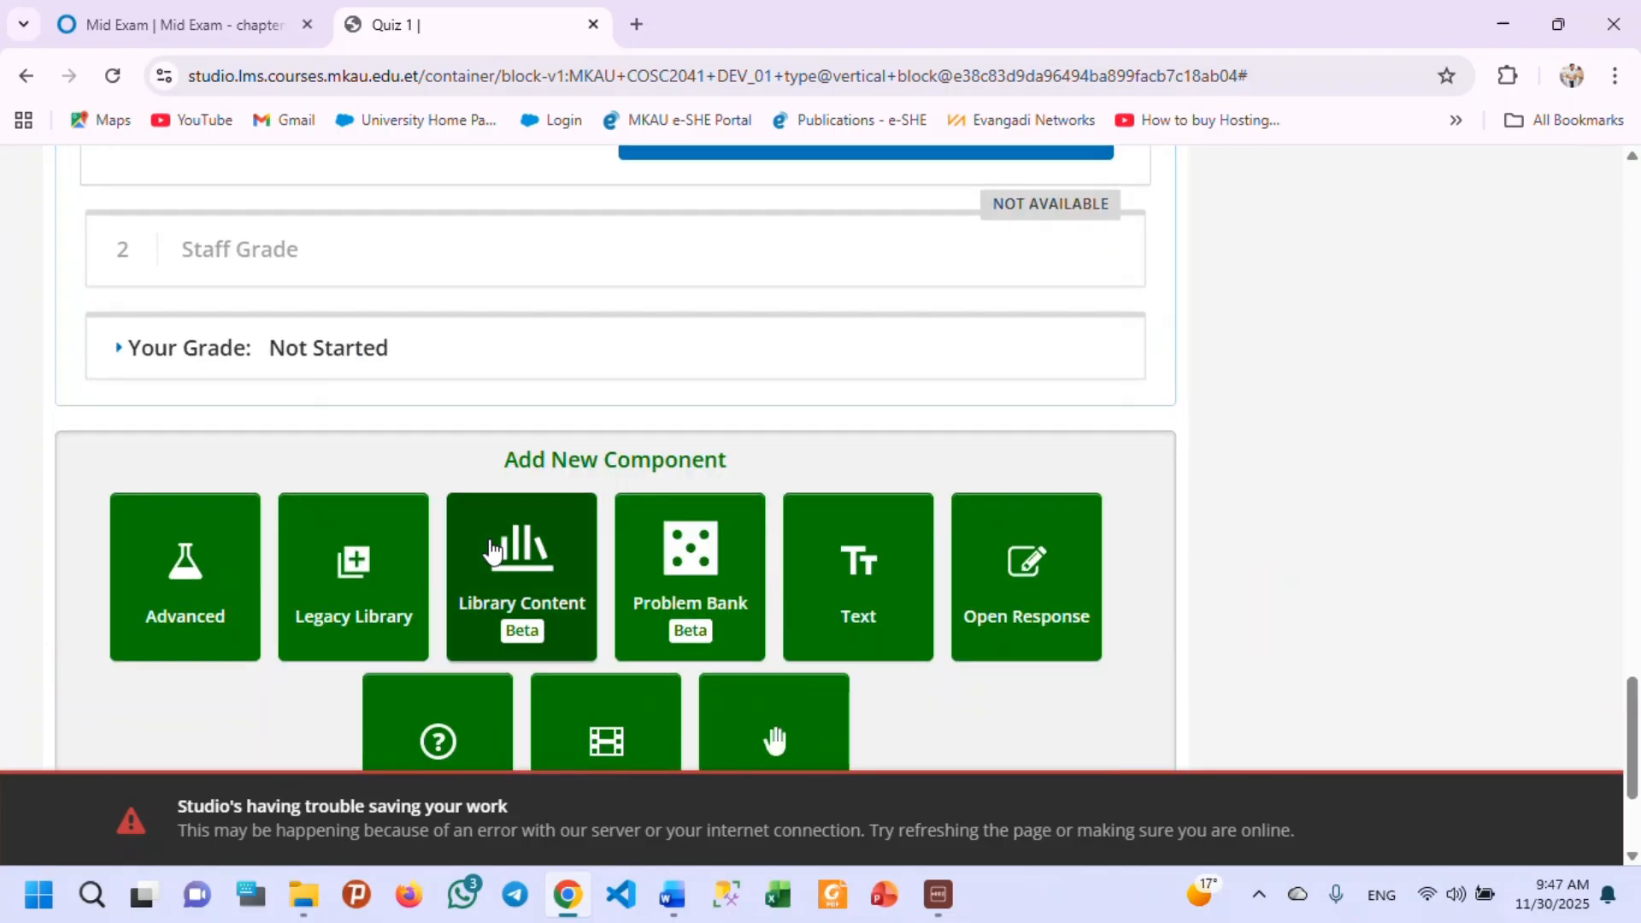
# Add a Checkboxes problem below the open response assessment and open it for editing.
pyautogui.click(443, 549)
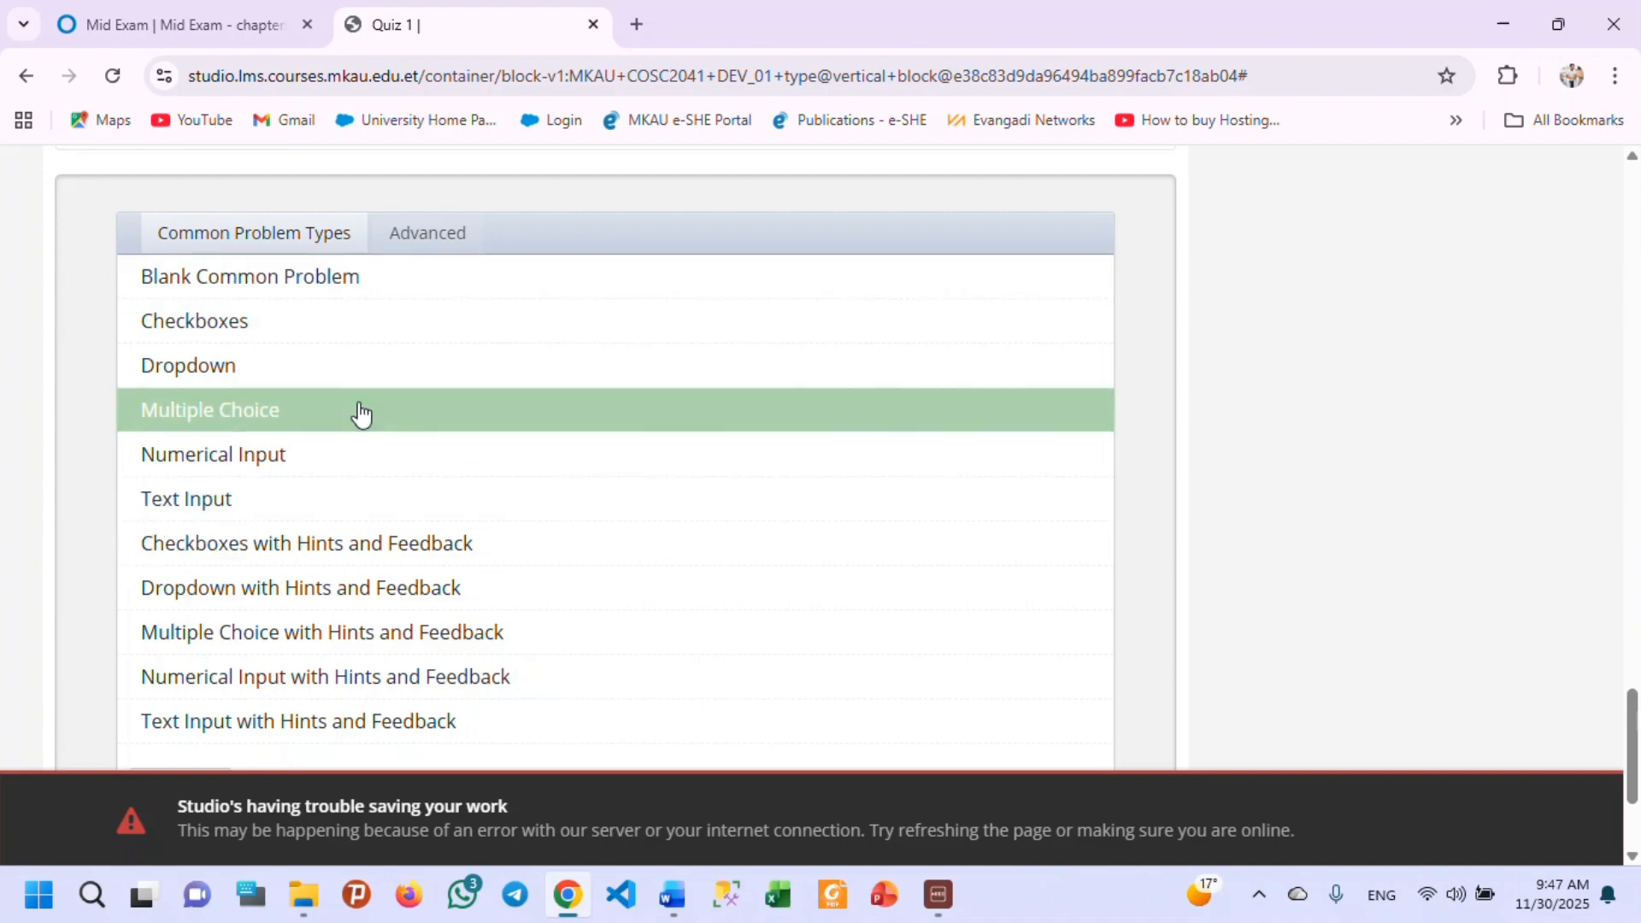
pyautogui.click(413, 344)
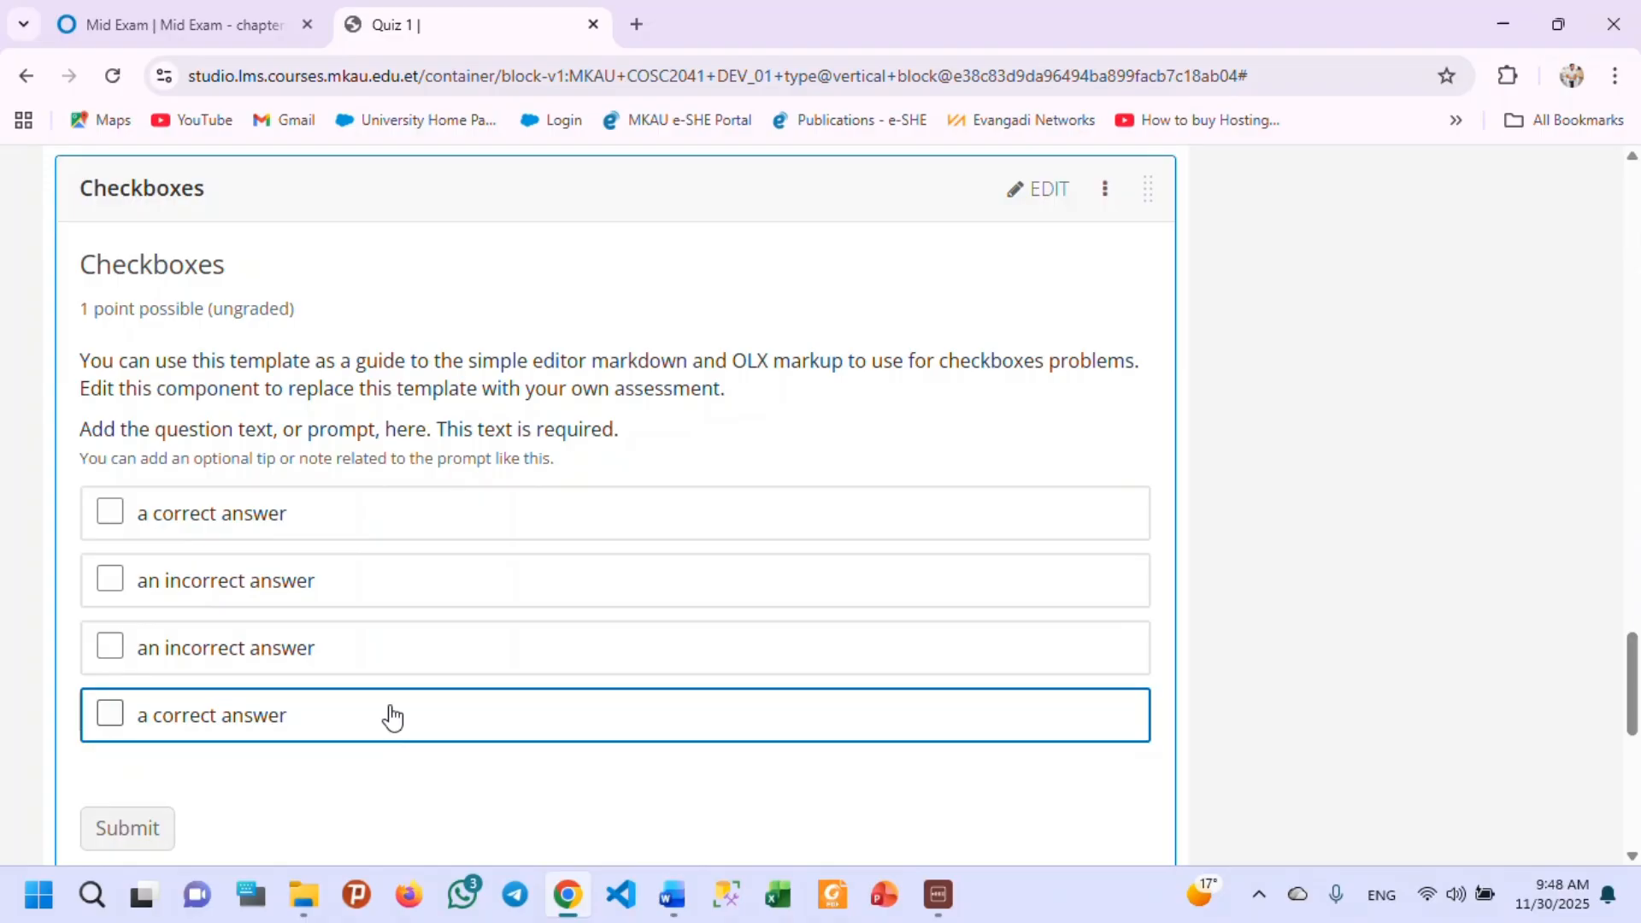
pyautogui.click(1045, 190)
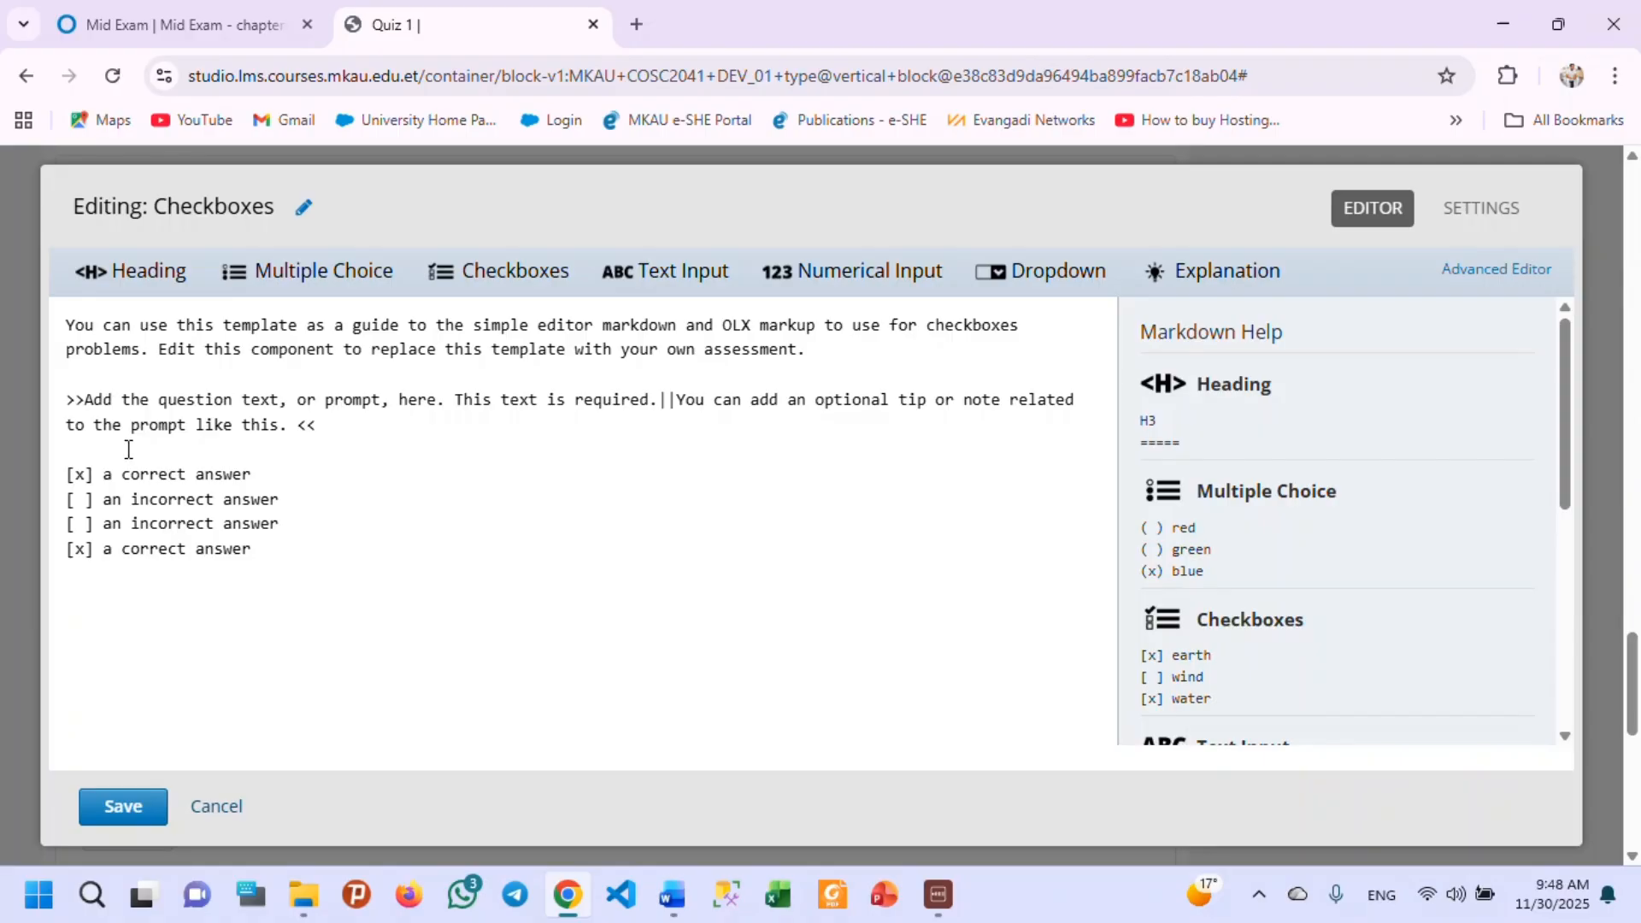
# Replace the Checkboxes template's introduction and prompt with the question "what are beautiful town in ethiopia?".
pyautogui.moveTo(334, 427); pyautogui.dragTo(51, 342)
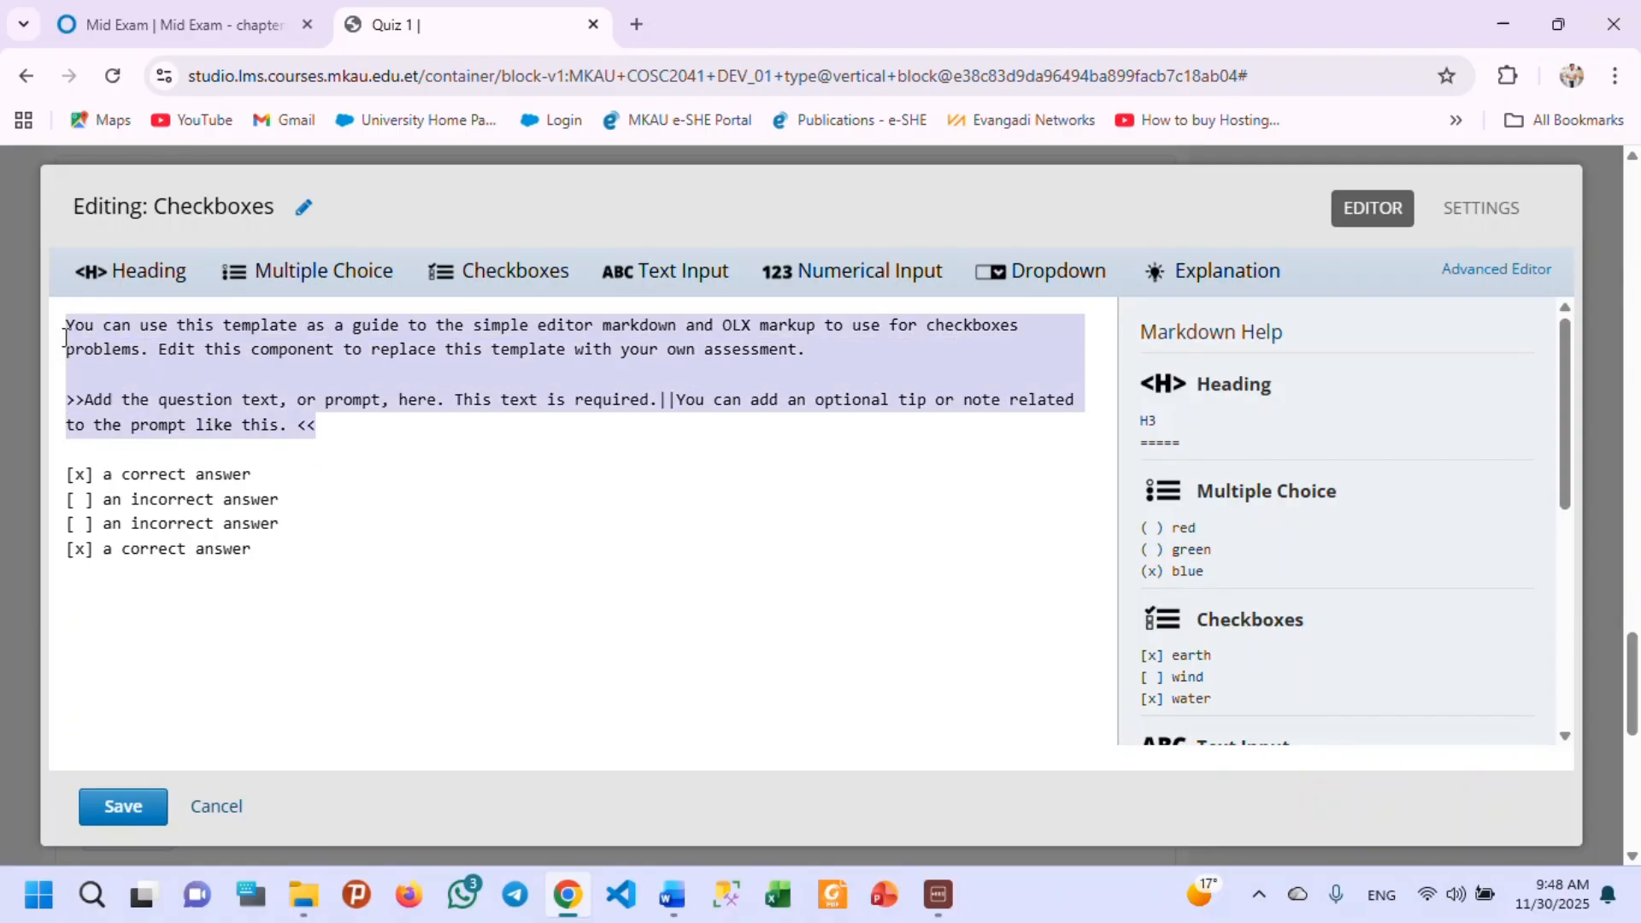
pyautogui.write('what ')
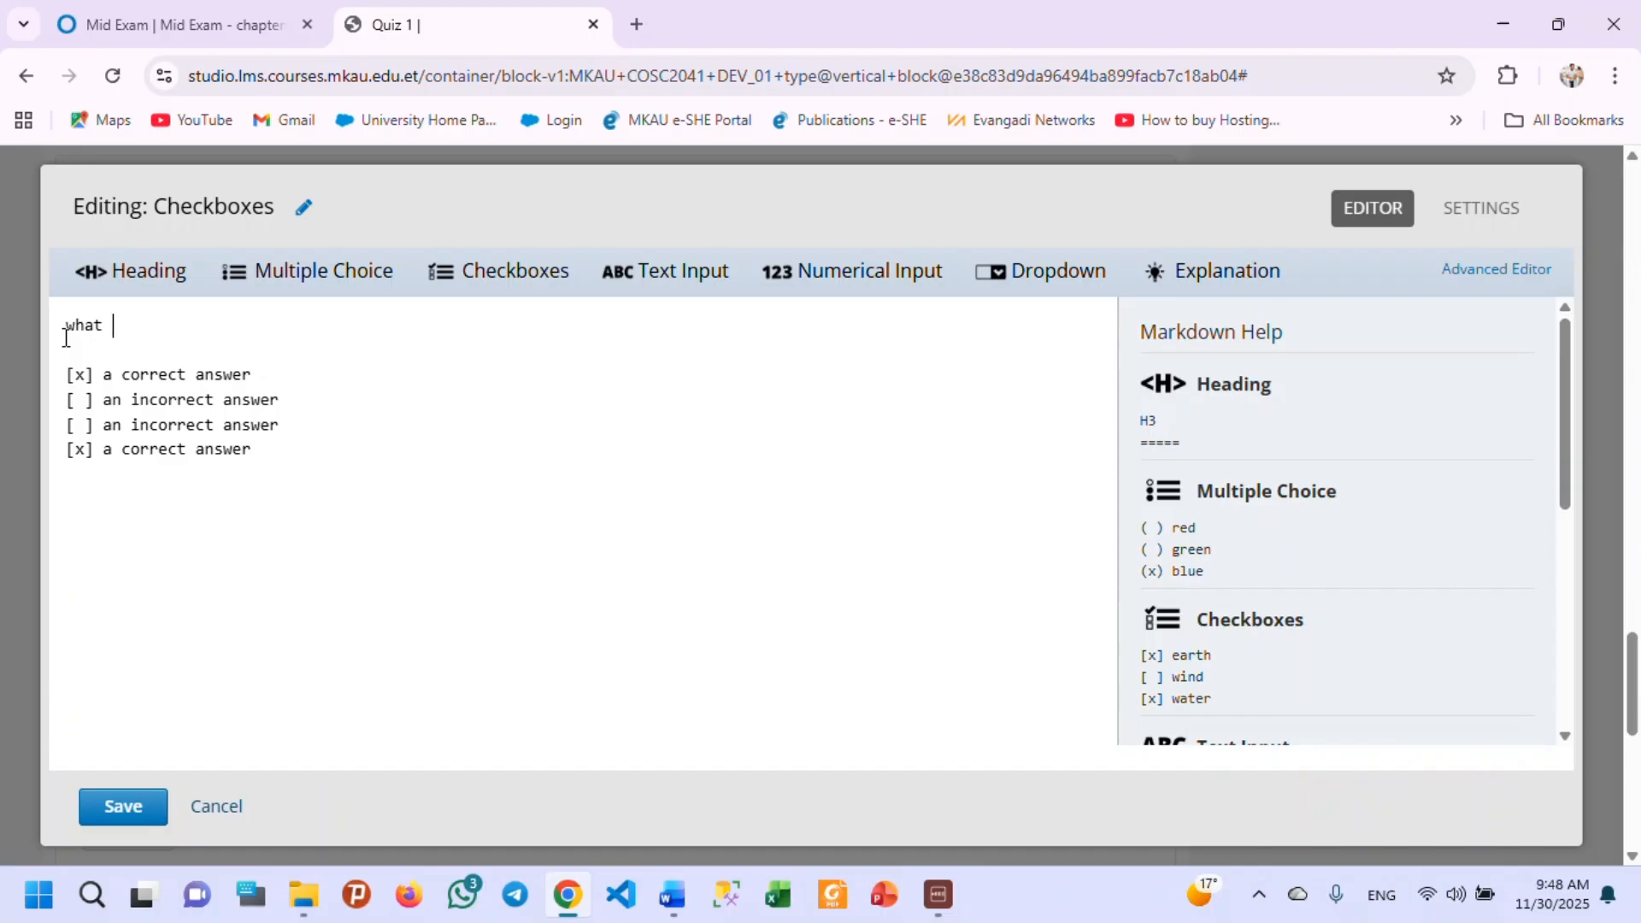
pyautogui.write('are beautiful citu')
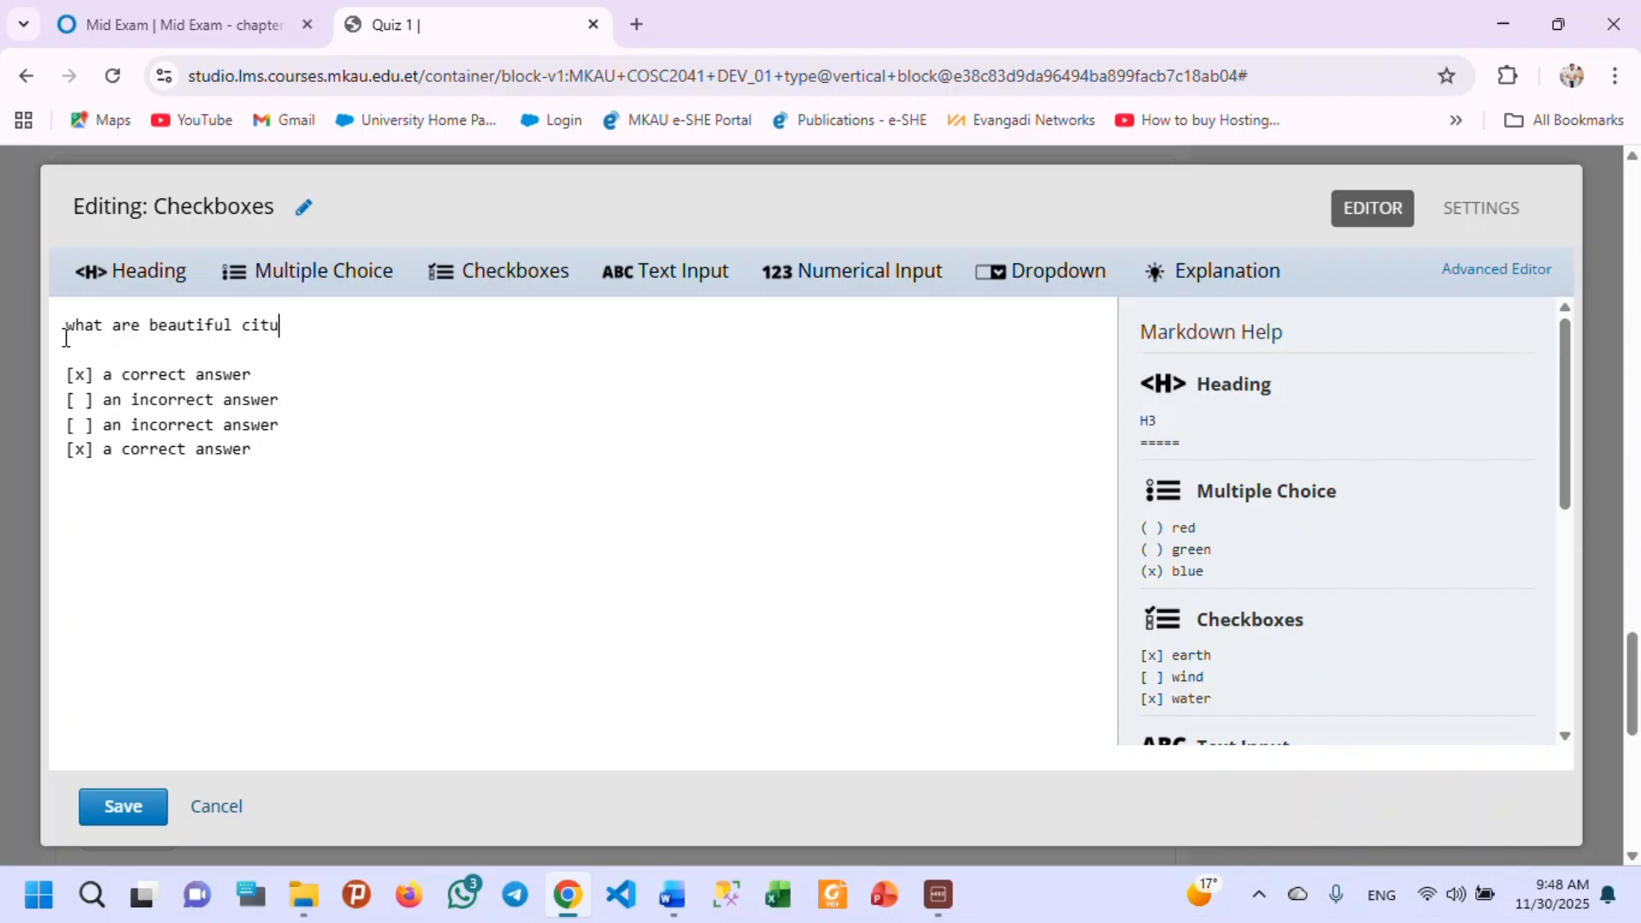
pyautogui.press('BackSpace')
pyautogui.press('BackSpace')
pyautogui.press('BackSpace')
pyautogui.press('BackSpace')
pyautogui.write('town in ethiopia?')
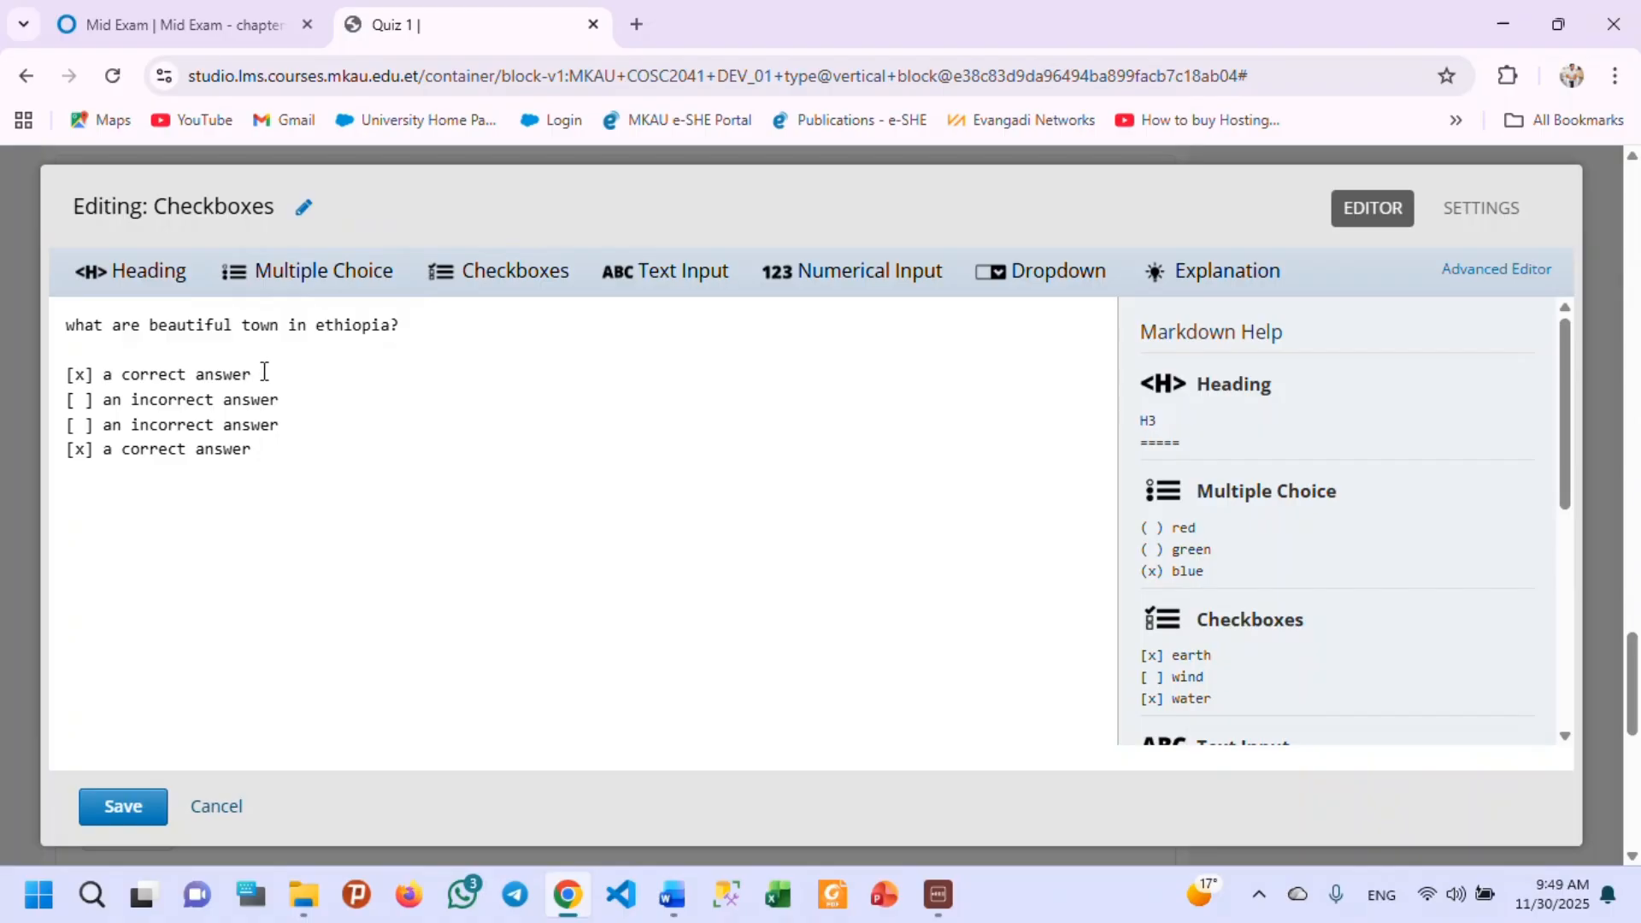
# Replace the first two answer choices with "Hawasa" and "Bahir dar".
pyautogui.moveTo(254, 373); pyautogui.dragTo(113, 373)
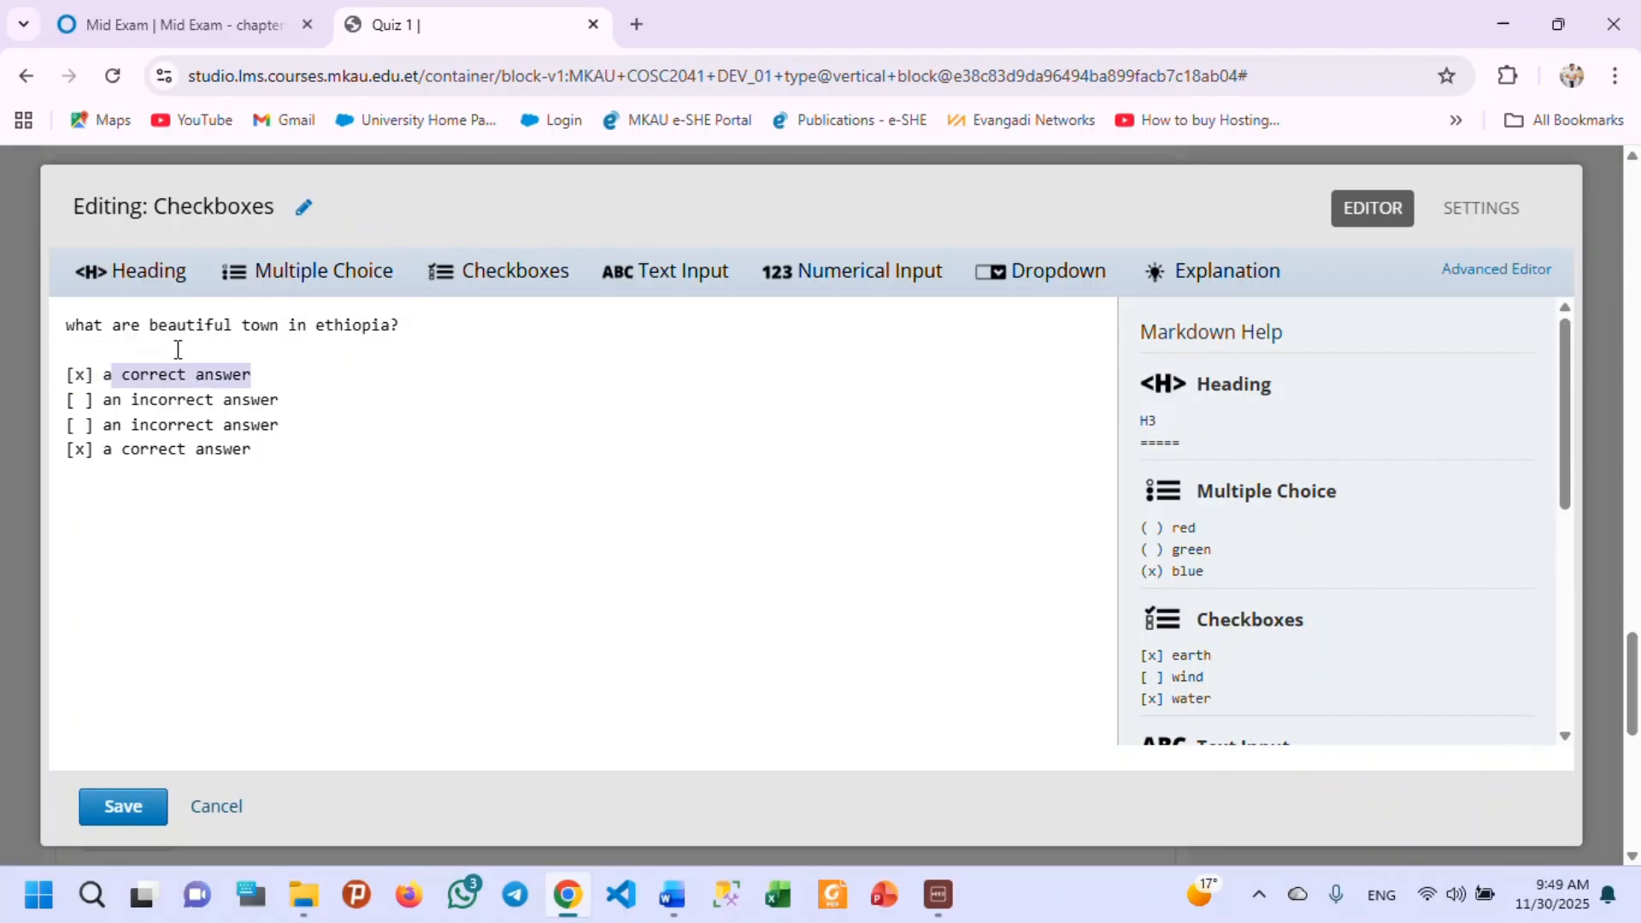
pyautogui.press('BackSpace')
pyautogui.press('BackSpace')
pyautogui.write('Ha')
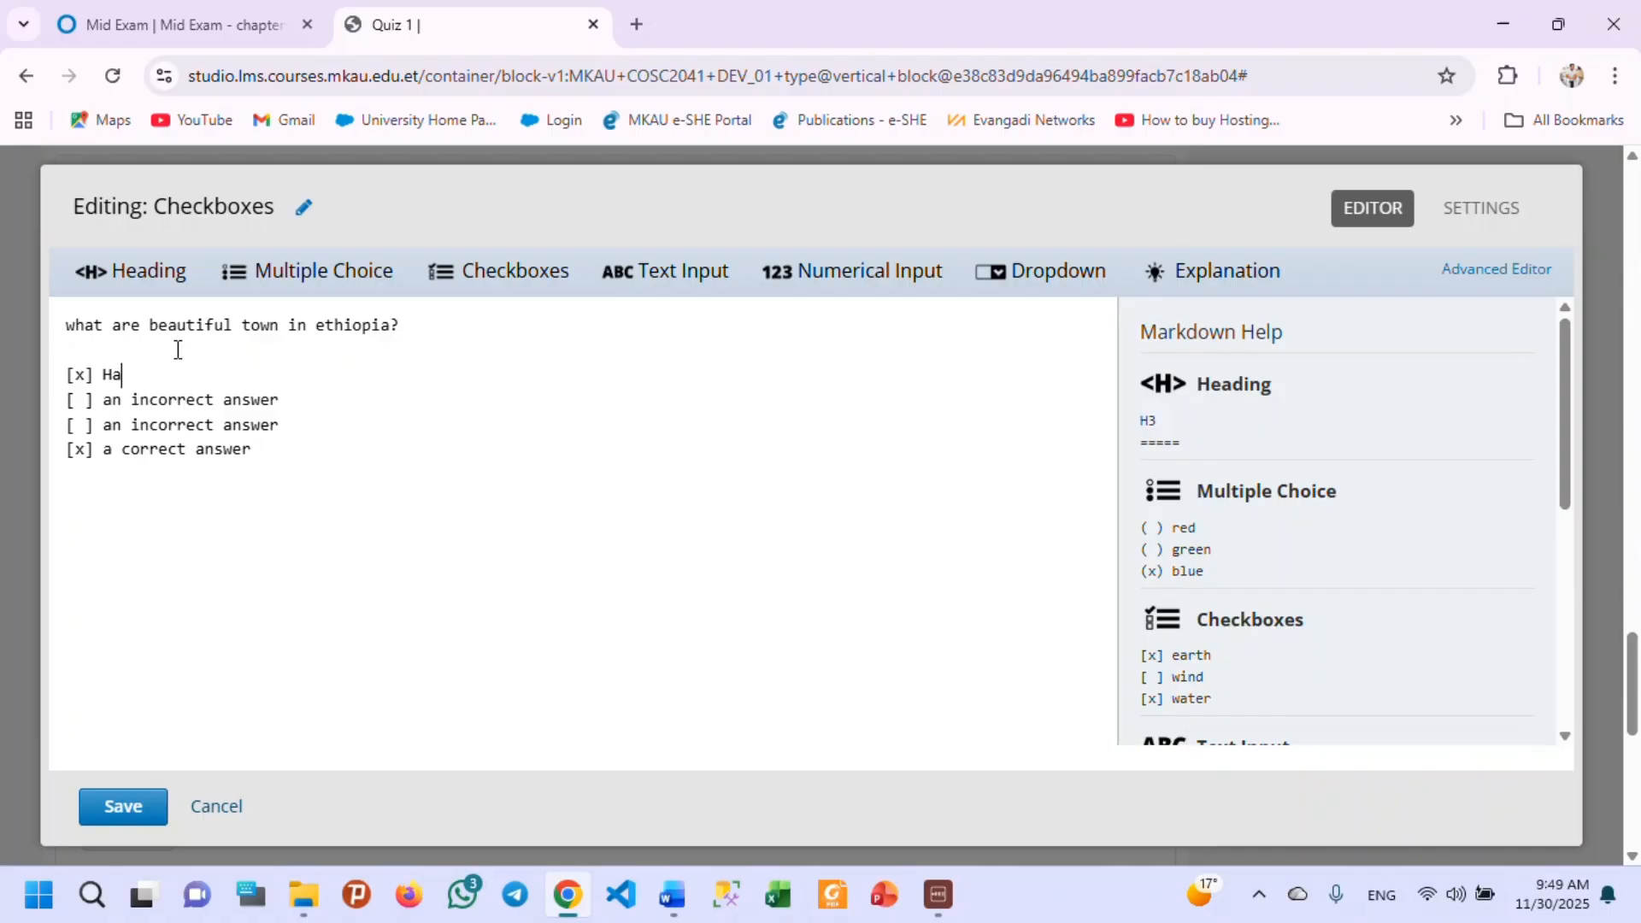
pyautogui.write('wasa')
pyautogui.moveTo(281, 400); pyautogui.dragTo(102, 400)
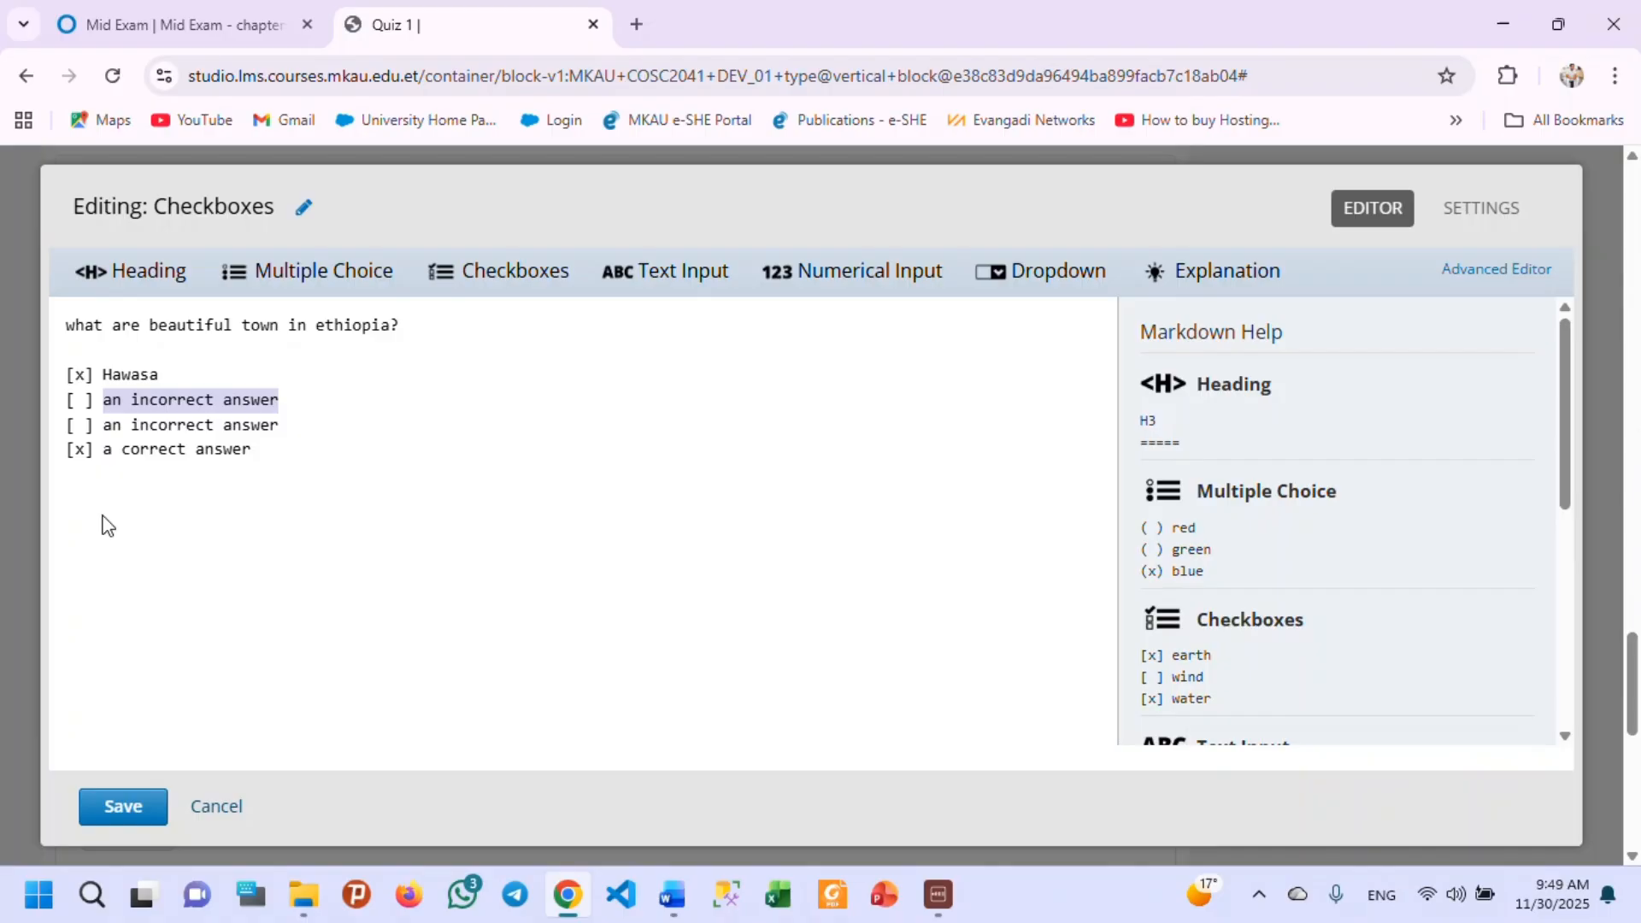
pyautogui.write('Bahir ')
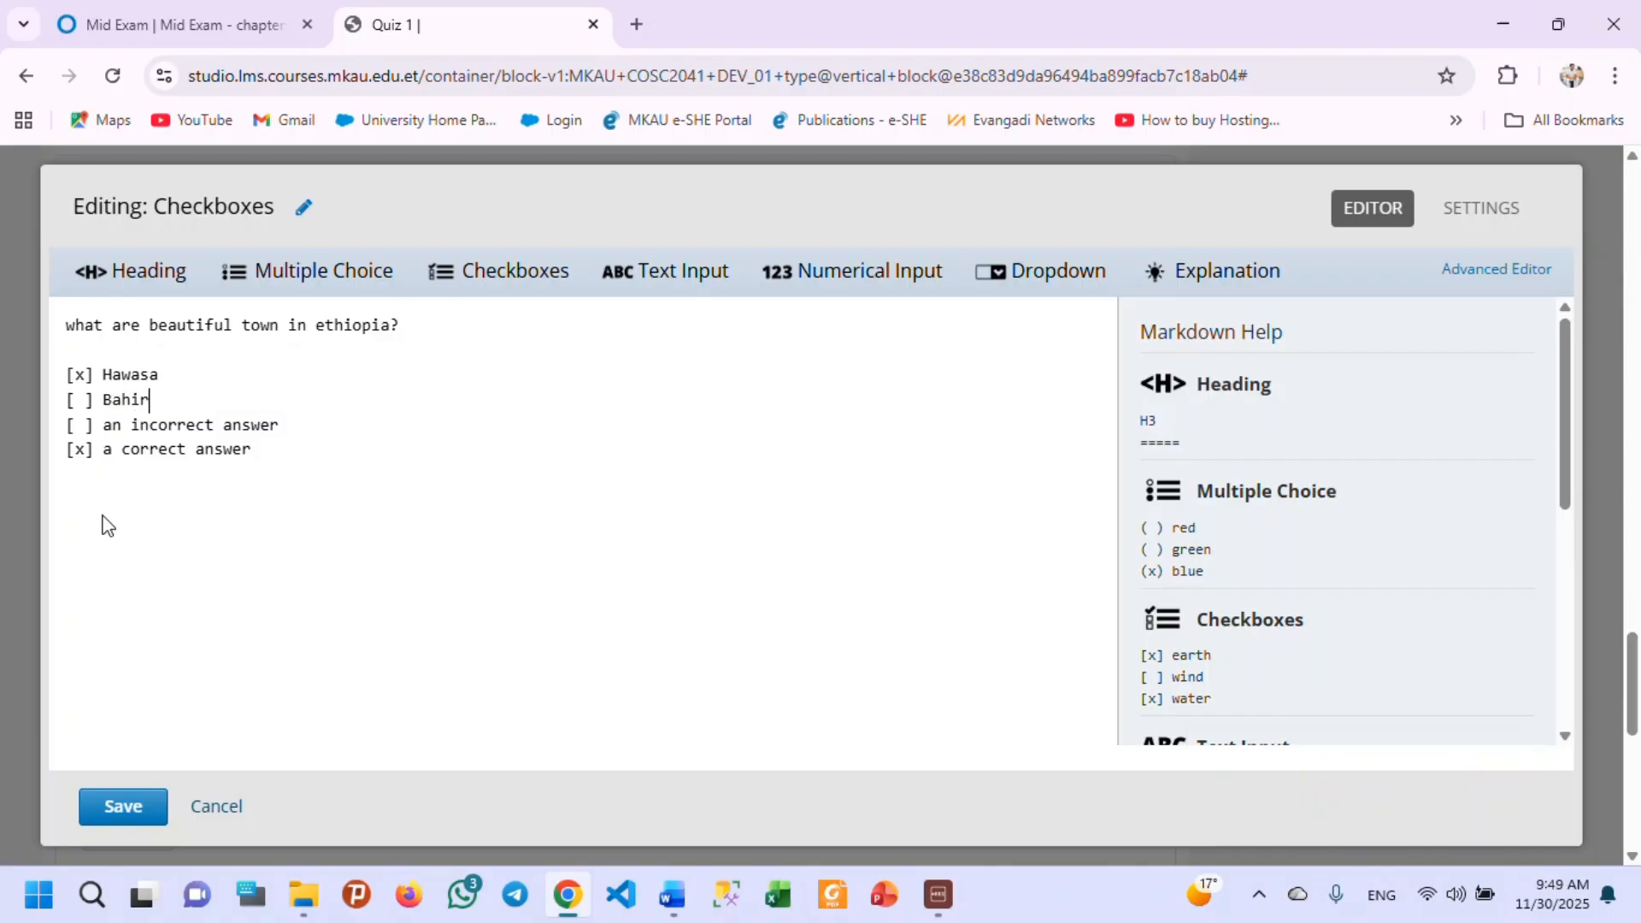
pyautogui.write('dar')
# Replace the third and fourth answer choices with "Gimba" and "Mekele".
pyautogui.moveTo(278, 425); pyautogui.dragTo(103, 436)
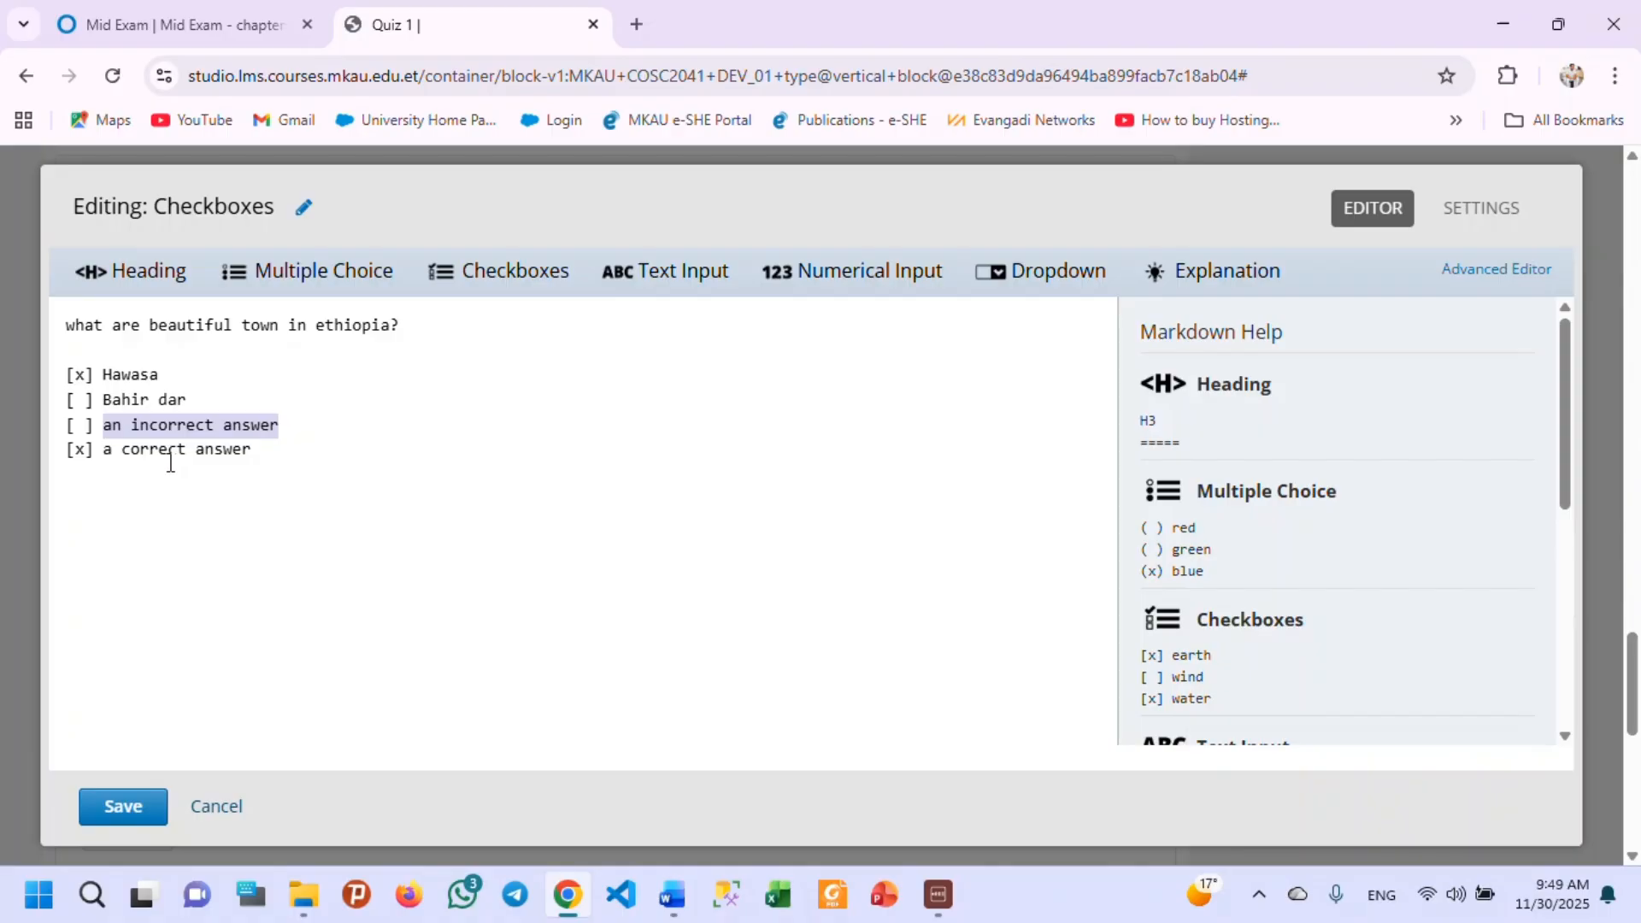
pyautogui.write('Gimba')
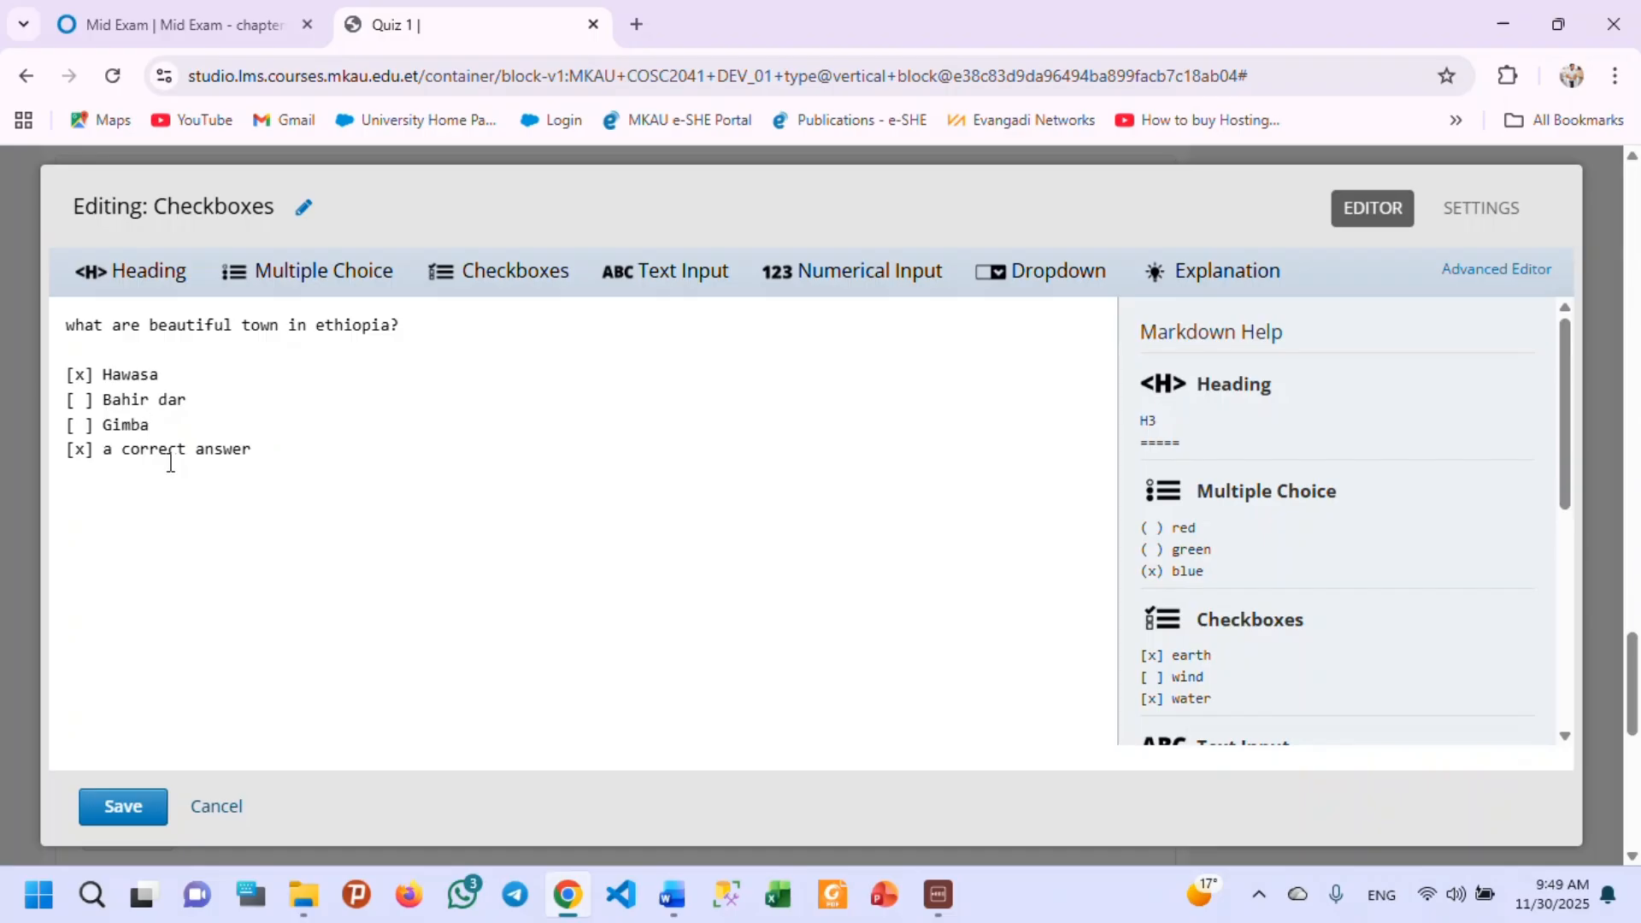
pyautogui.moveTo(253, 451); pyautogui.dragTo(104, 448)
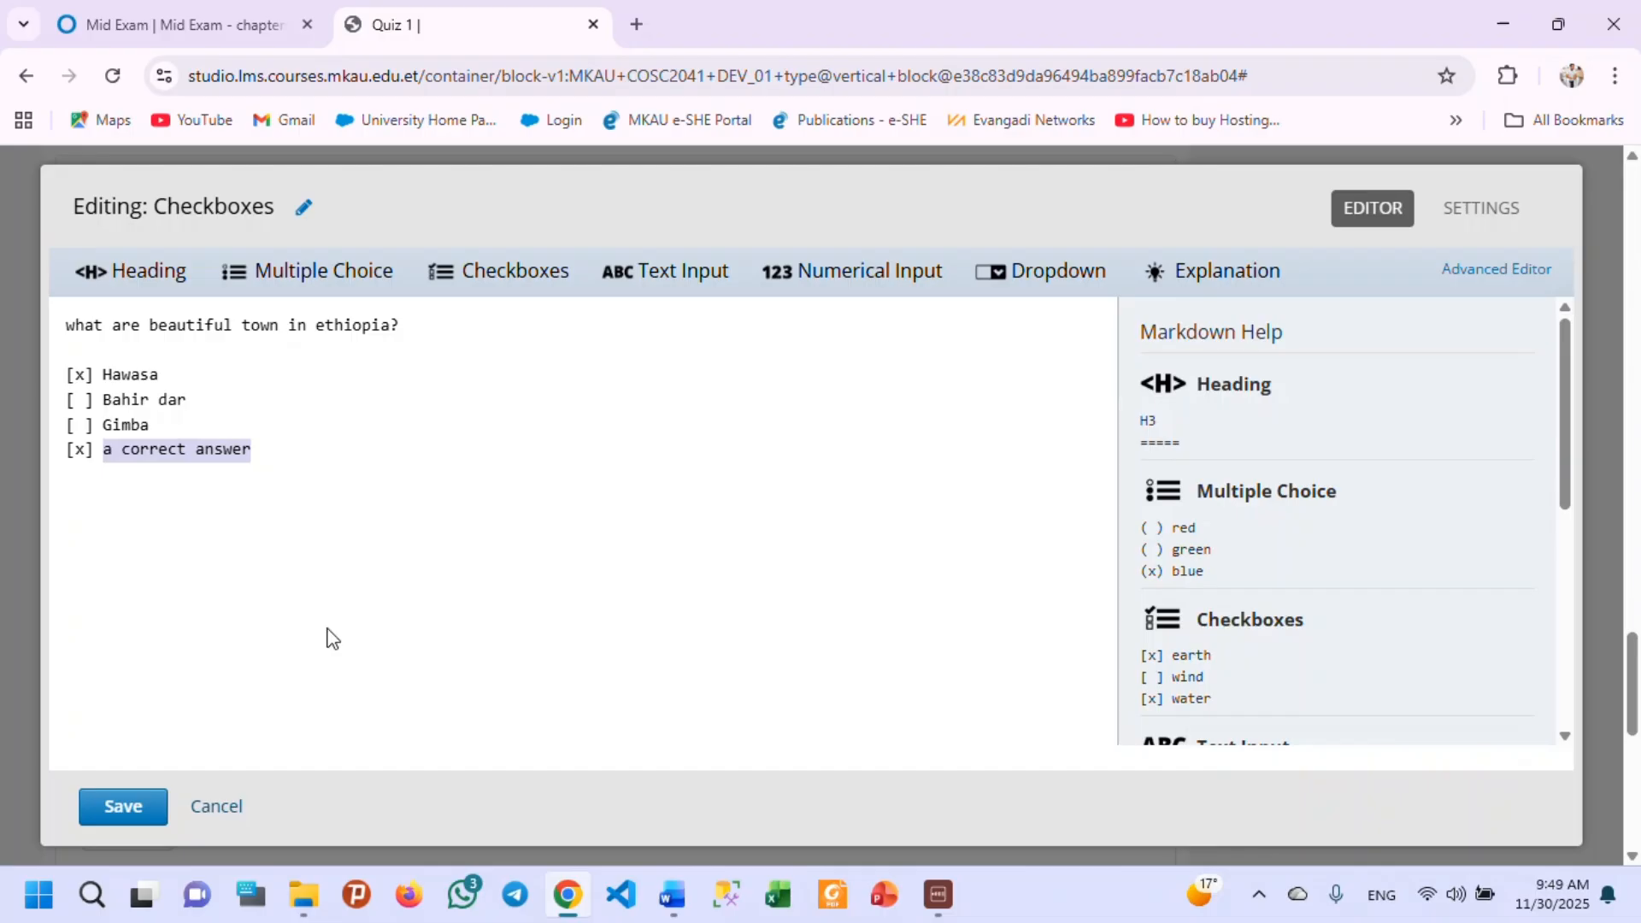
pyautogui.write('Mekele')
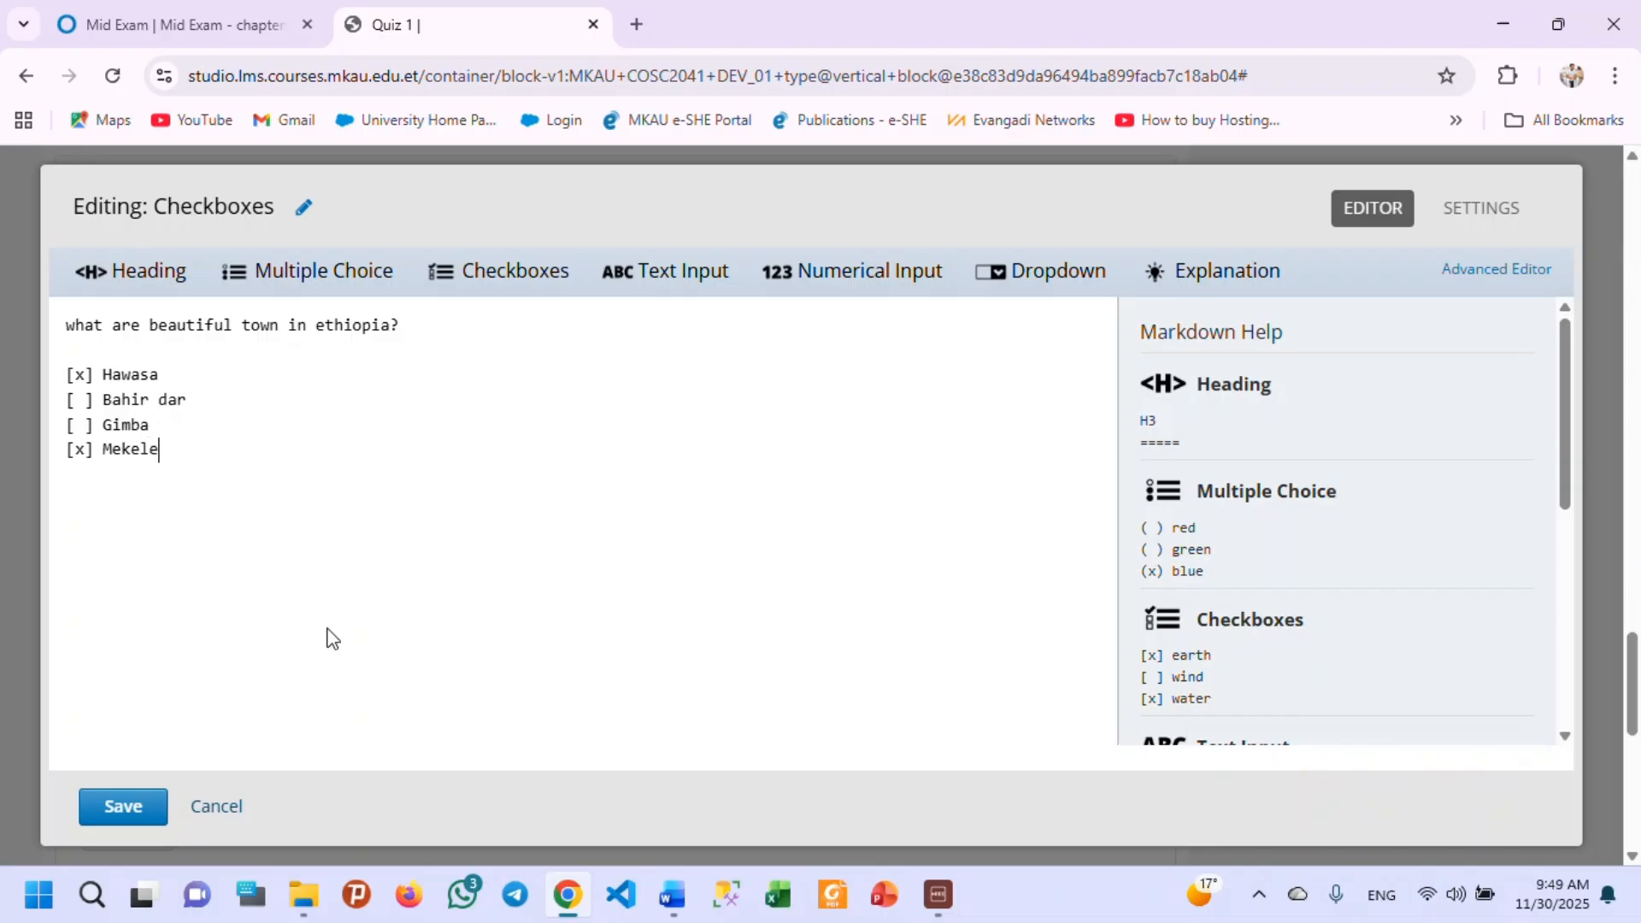
# Mark "Bahir dar" as a correct answer and save the Checkboxes problem.
pyautogui.click(83, 401)
pyautogui.press('BackSpace')
pyautogui.write('x')
pyautogui.click(130, 822)
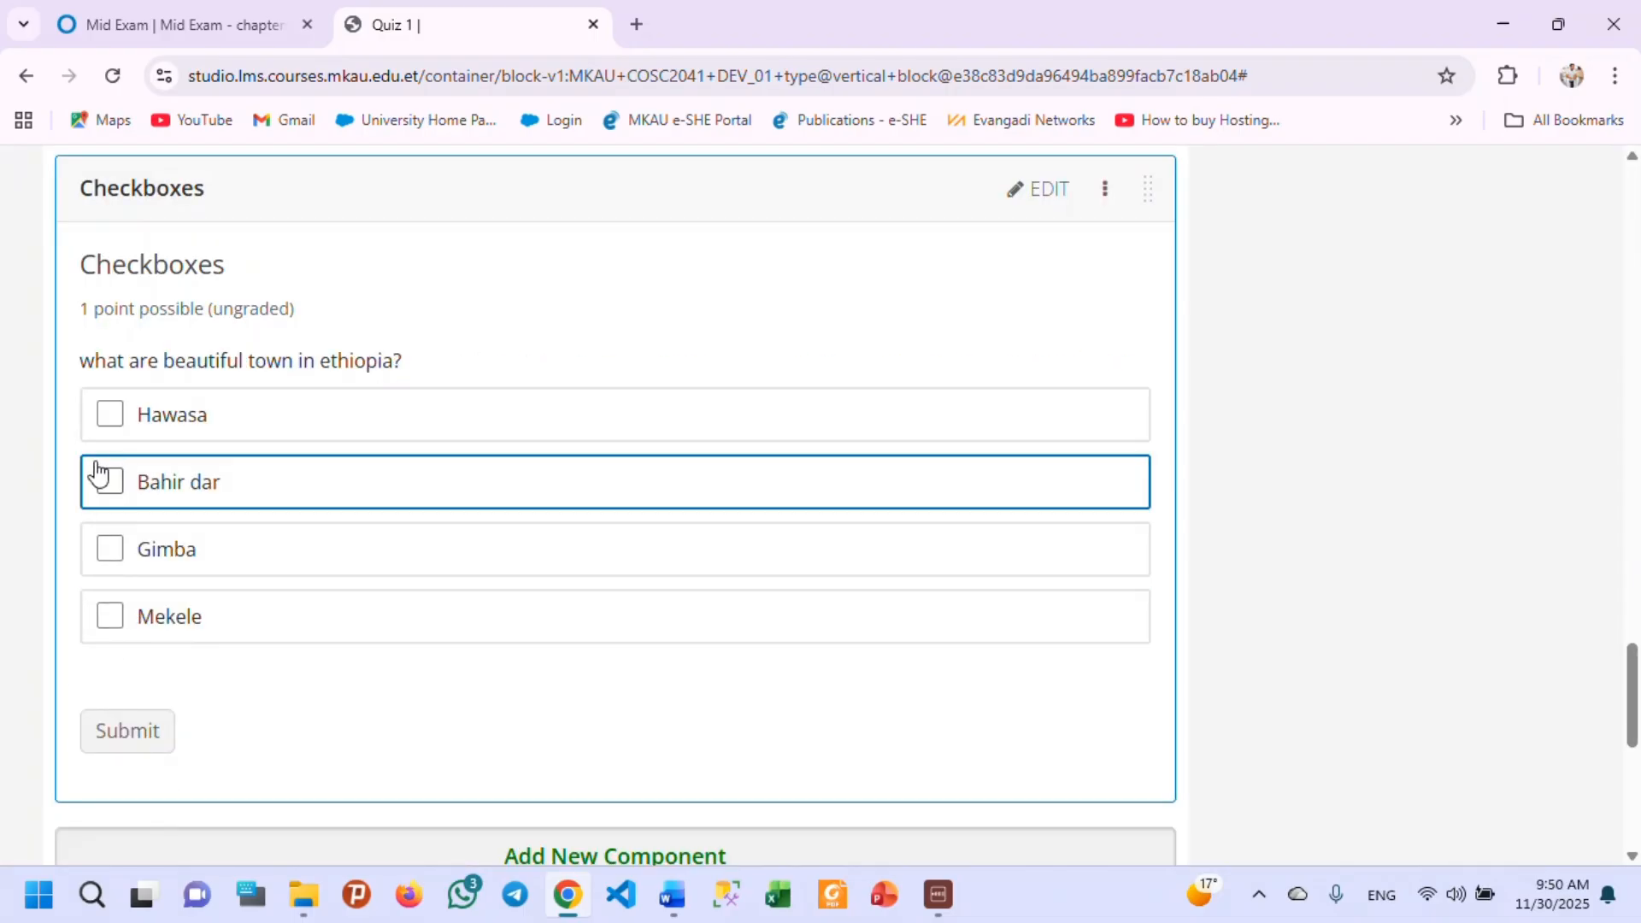
# Test multiple selection in the Checkboxes problem by ticking Hawasa, Bahir dar, Gimba and Mekele.
pyautogui.click(110, 413)
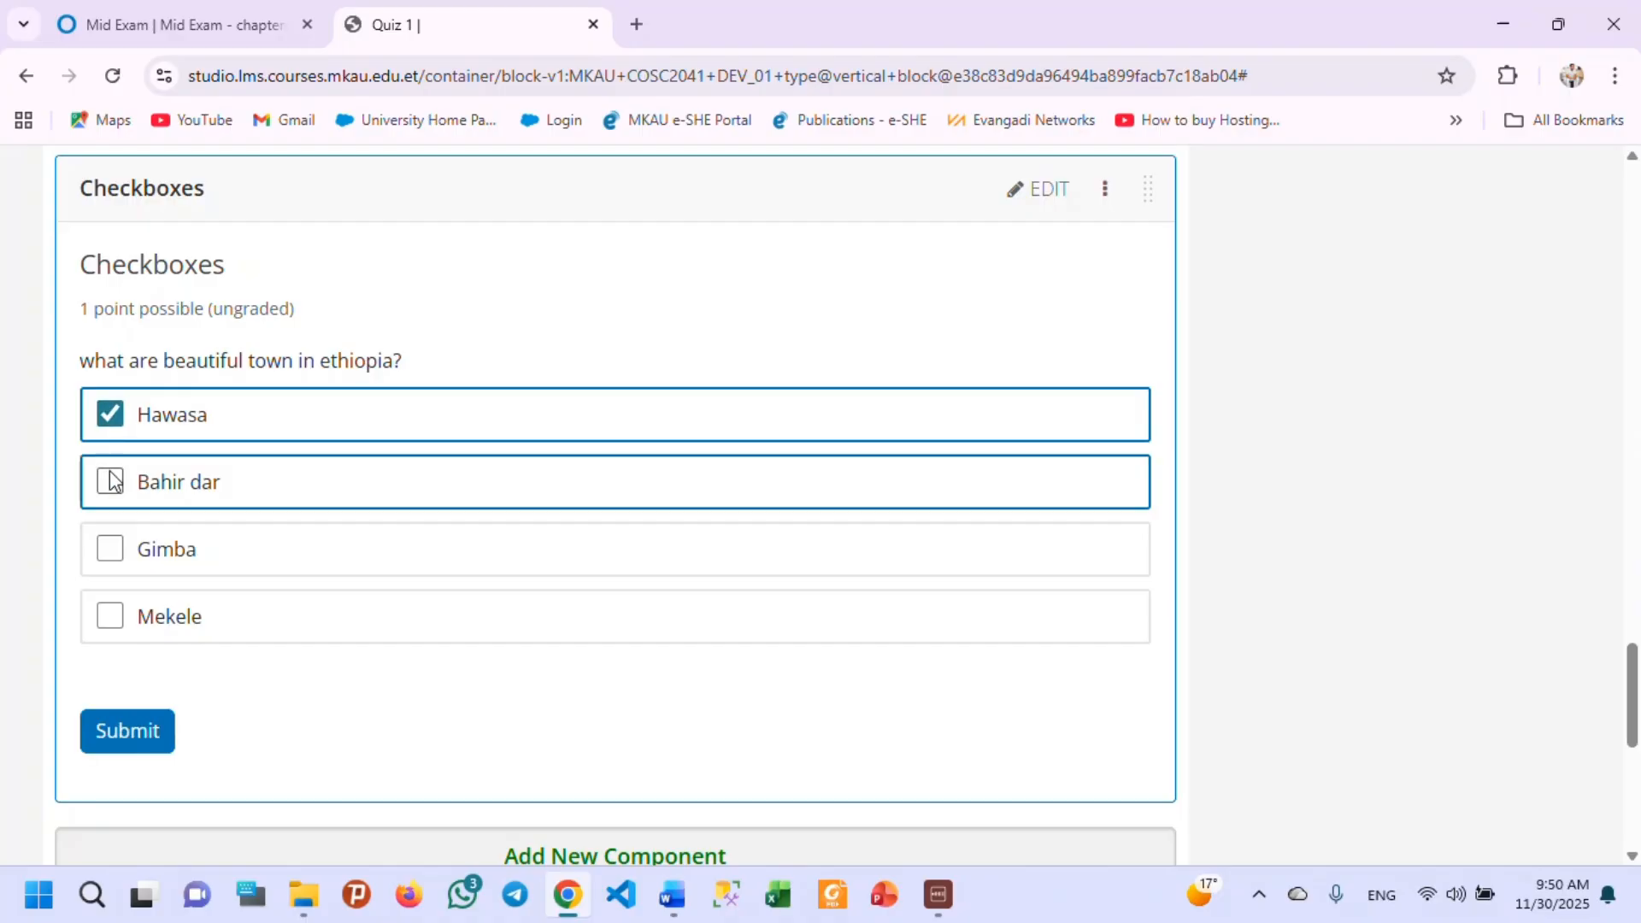
pyautogui.click(111, 481)
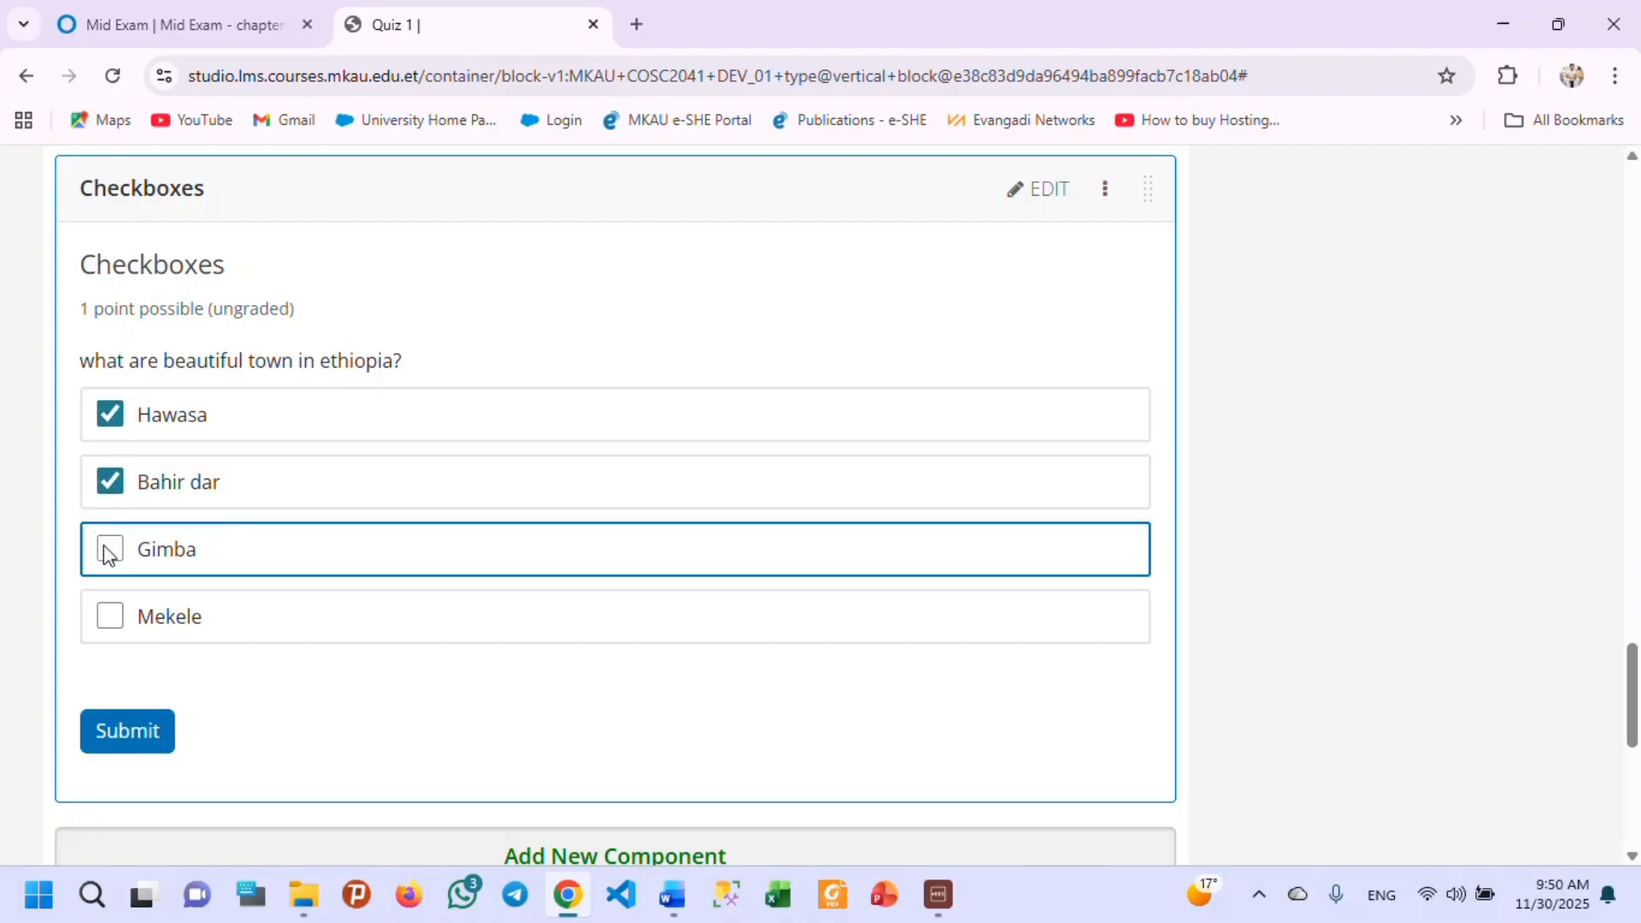
pyautogui.click(108, 551)
pyautogui.click(110, 615)
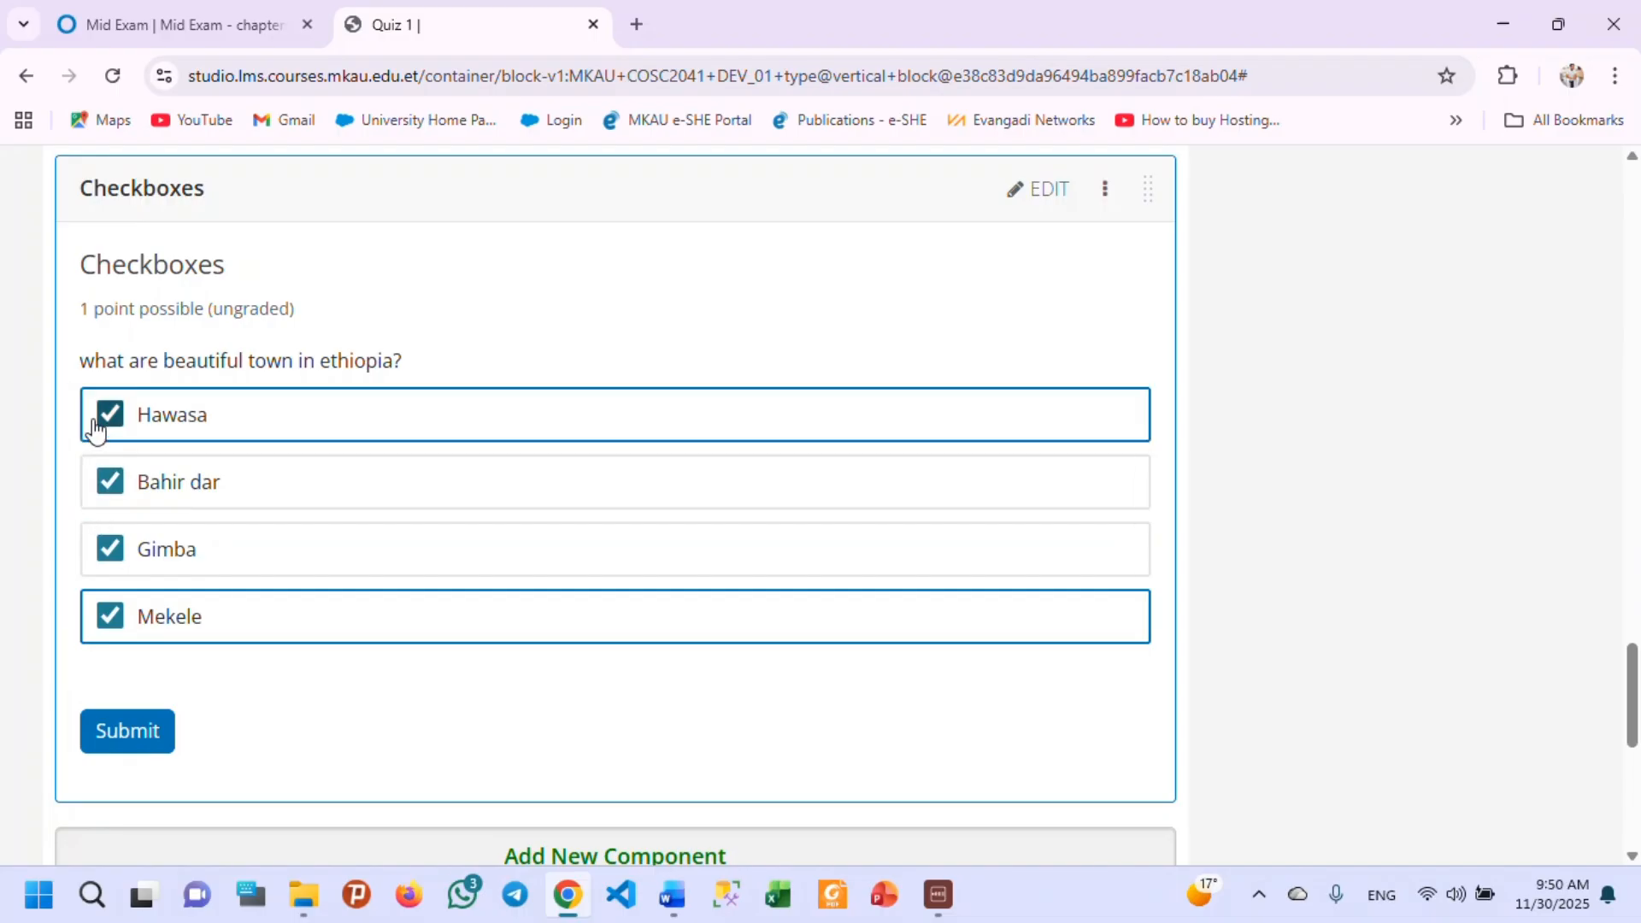
pyautogui.scroll(-1, 729, 583)
pyautogui.scroll(1, 409, 557)
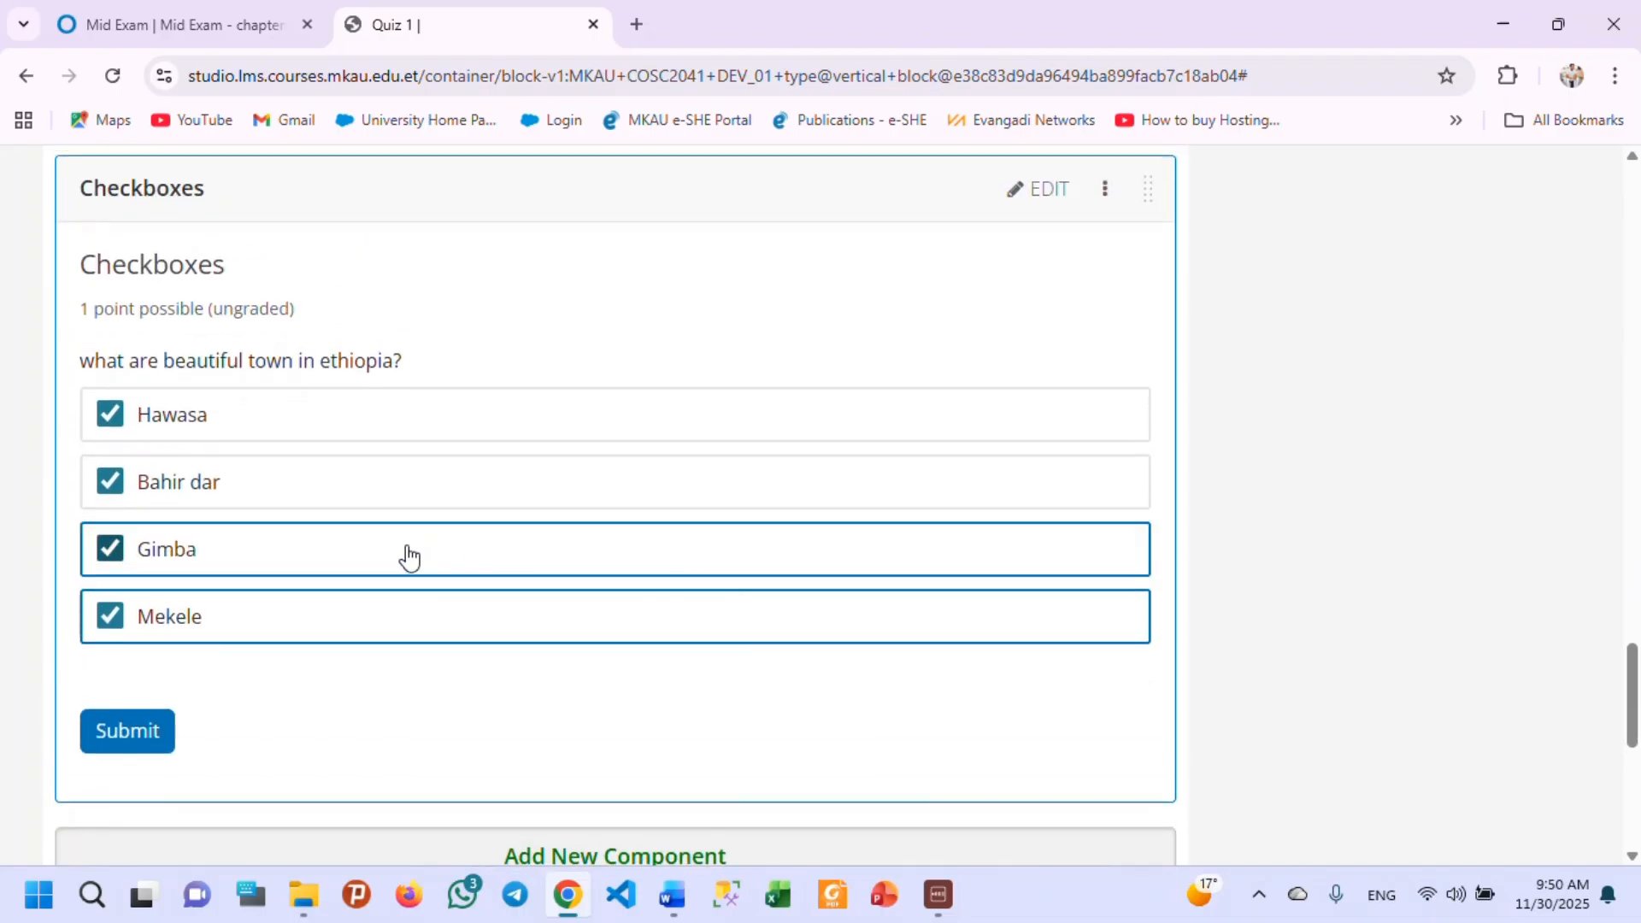
# Check the Checkboxes problem's maximum attempts, problem weight, randomization and show-answer settings, and close its editor without saving.
pyautogui.scroll(2, 137, 466)
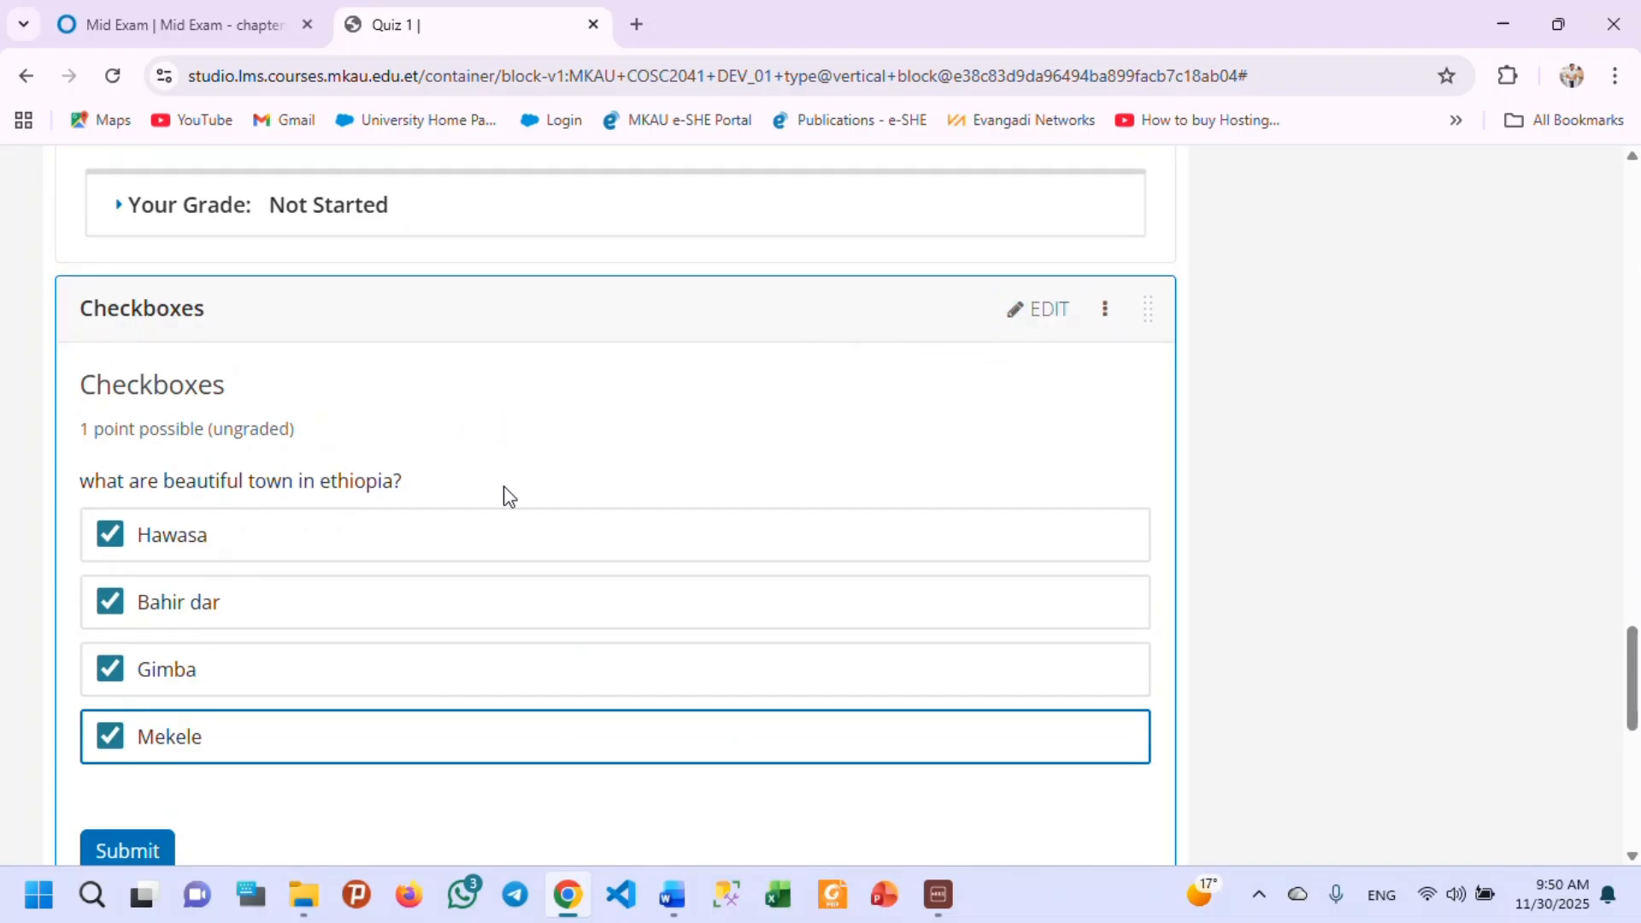
pyautogui.click(1040, 310)
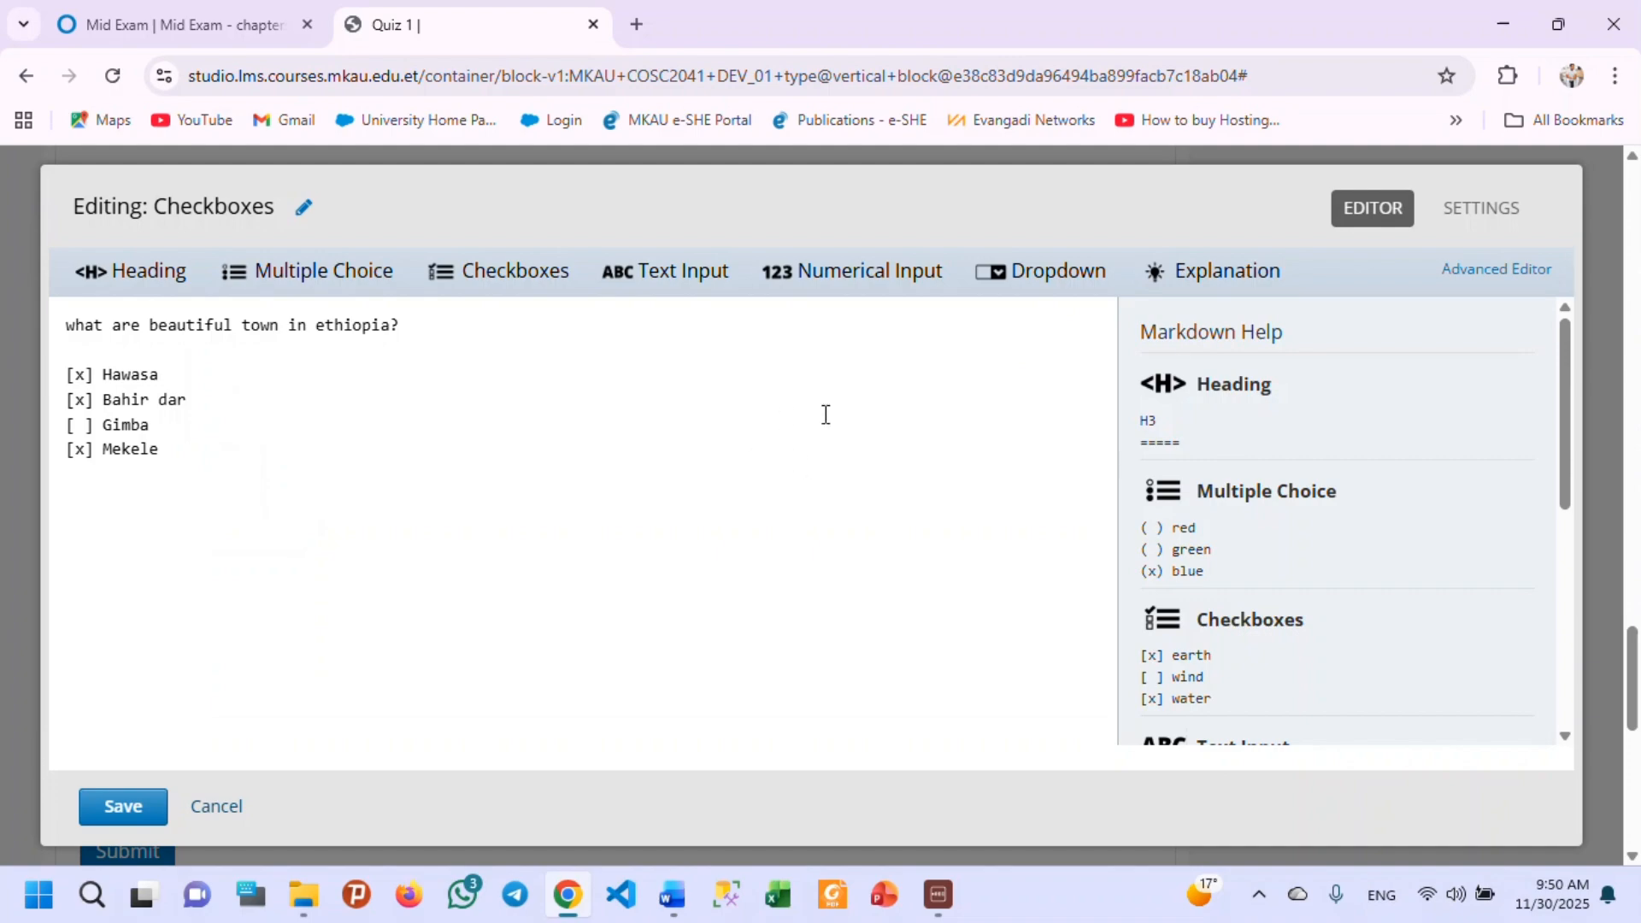
pyautogui.click(1468, 208)
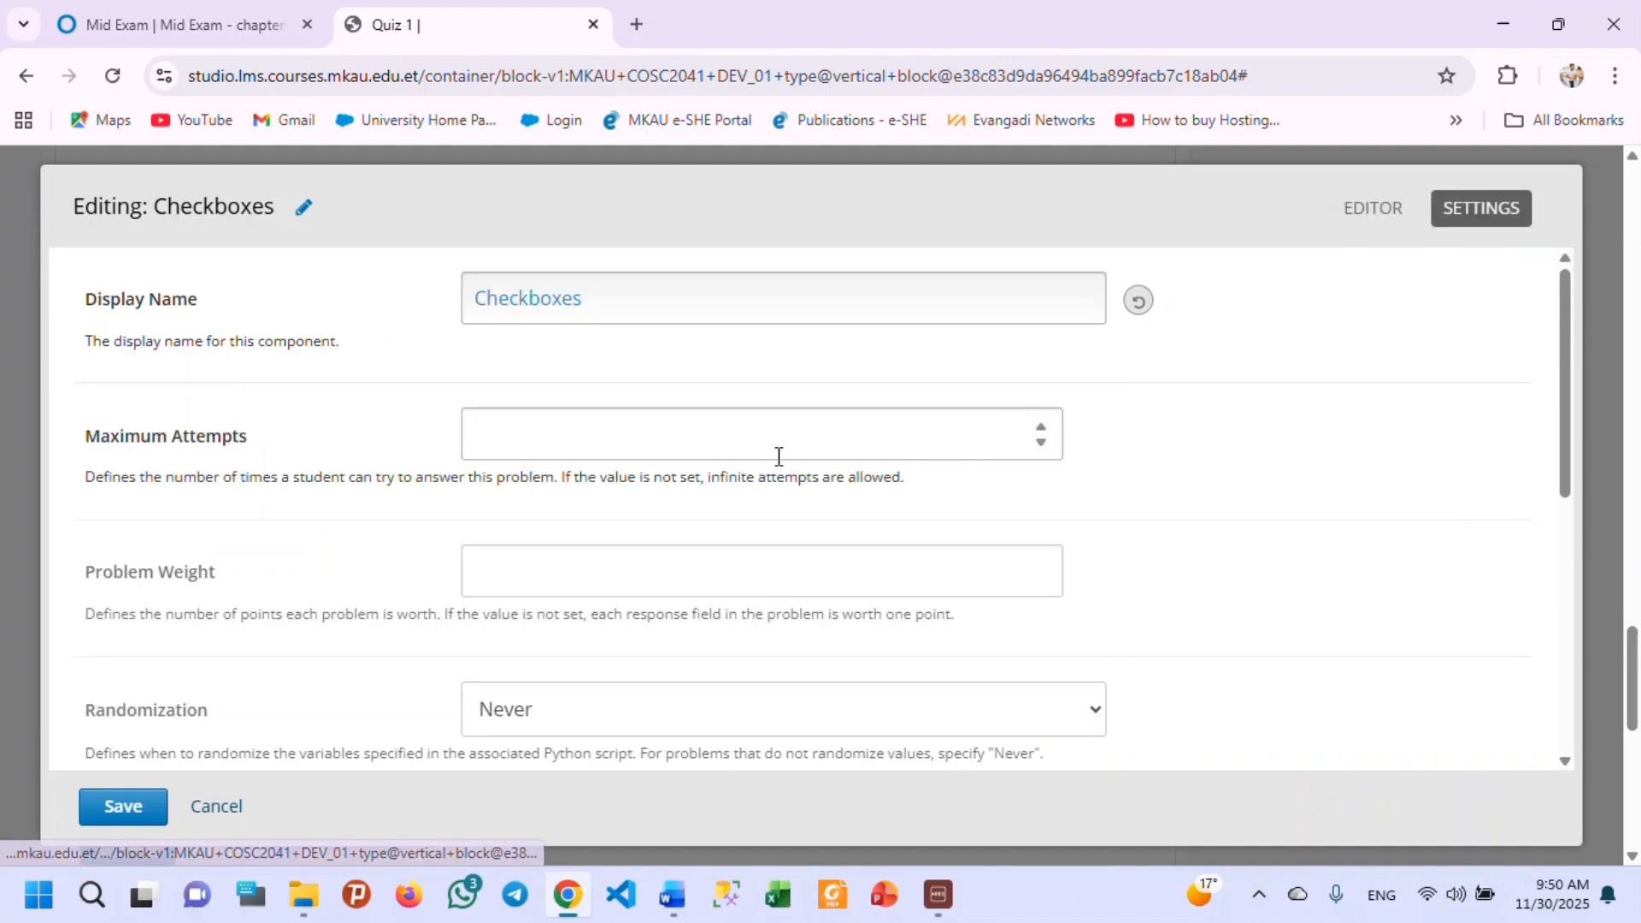
pyautogui.scroll(-1, 358, 522)
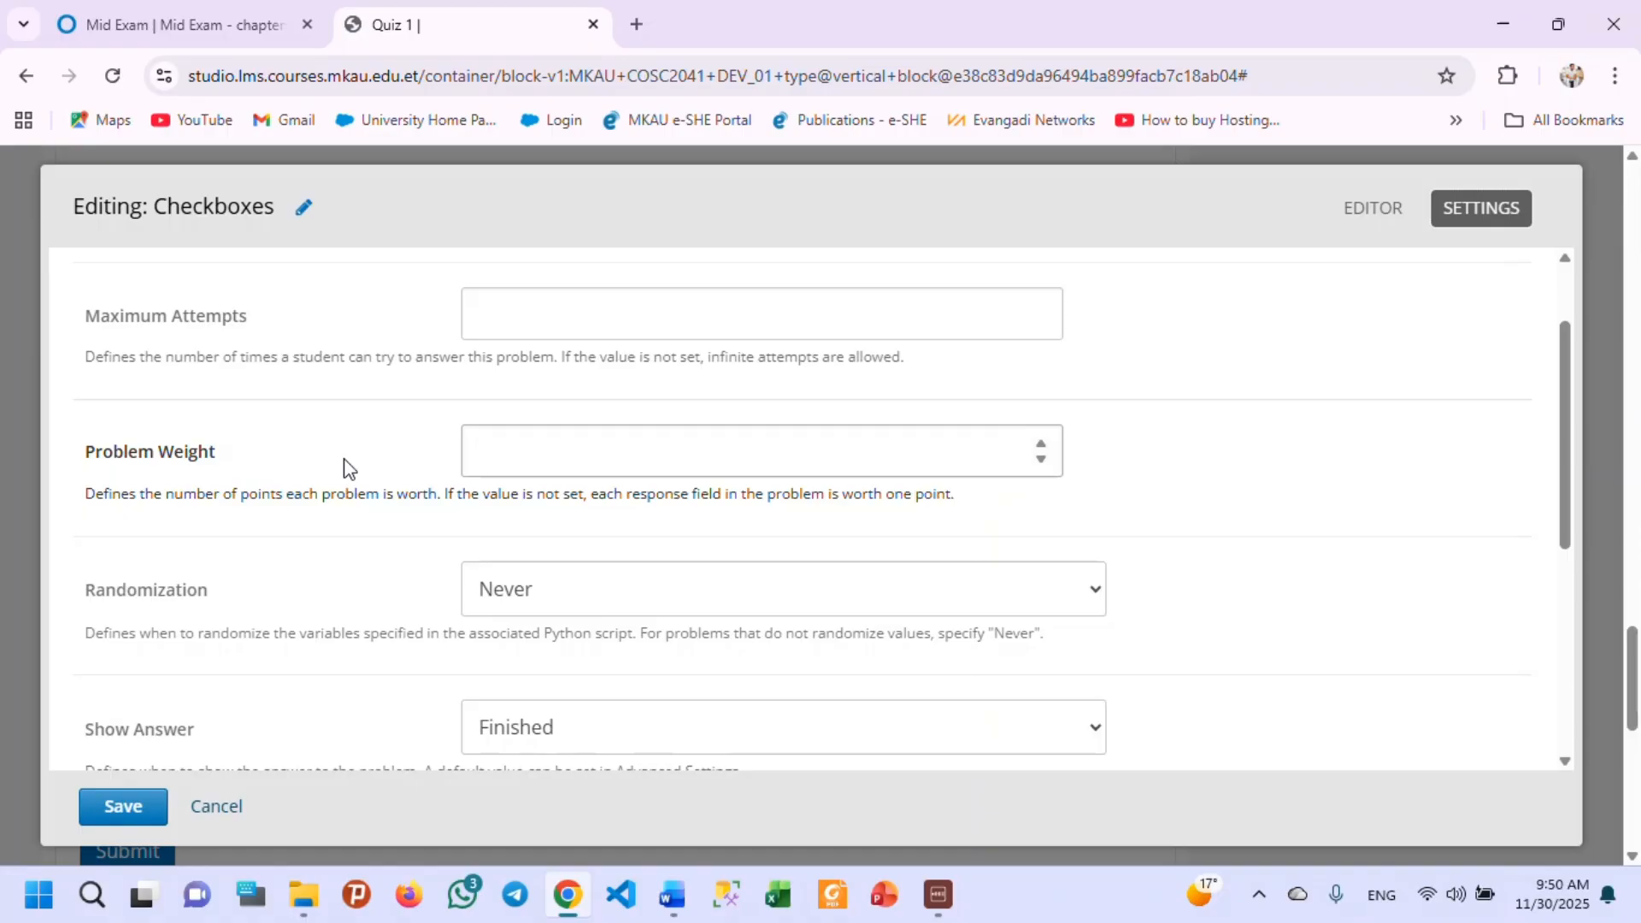
pyautogui.scroll(-5, 308, 484)
pyautogui.scroll(6, 384, 504)
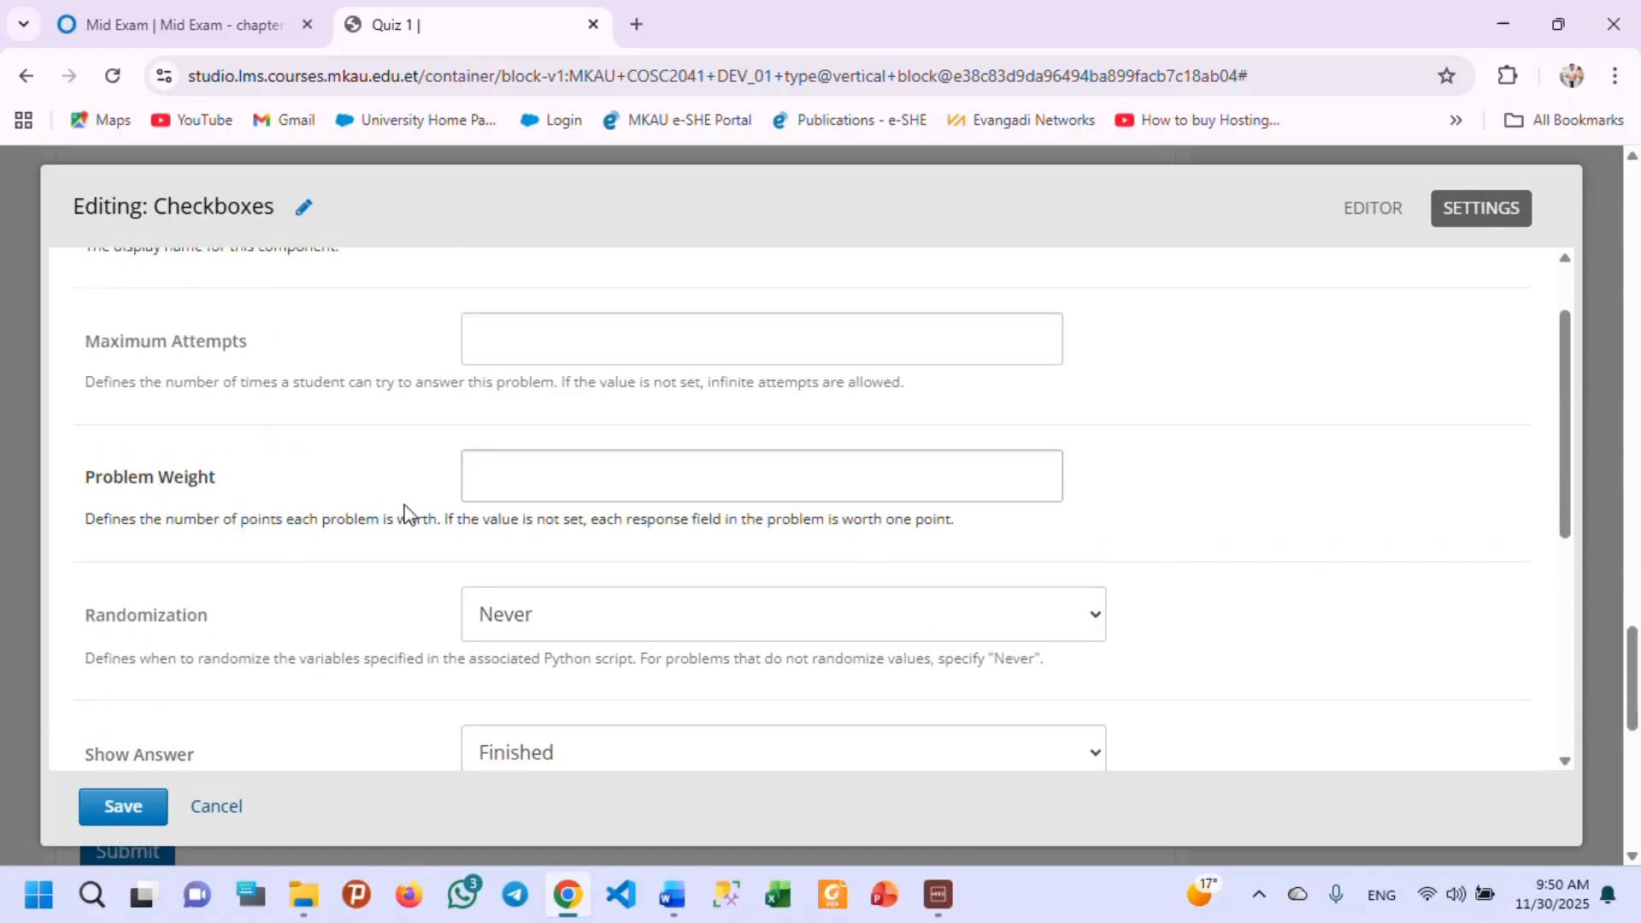
pyautogui.scroll(1, 405, 511)
pyautogui.click(214, 808)
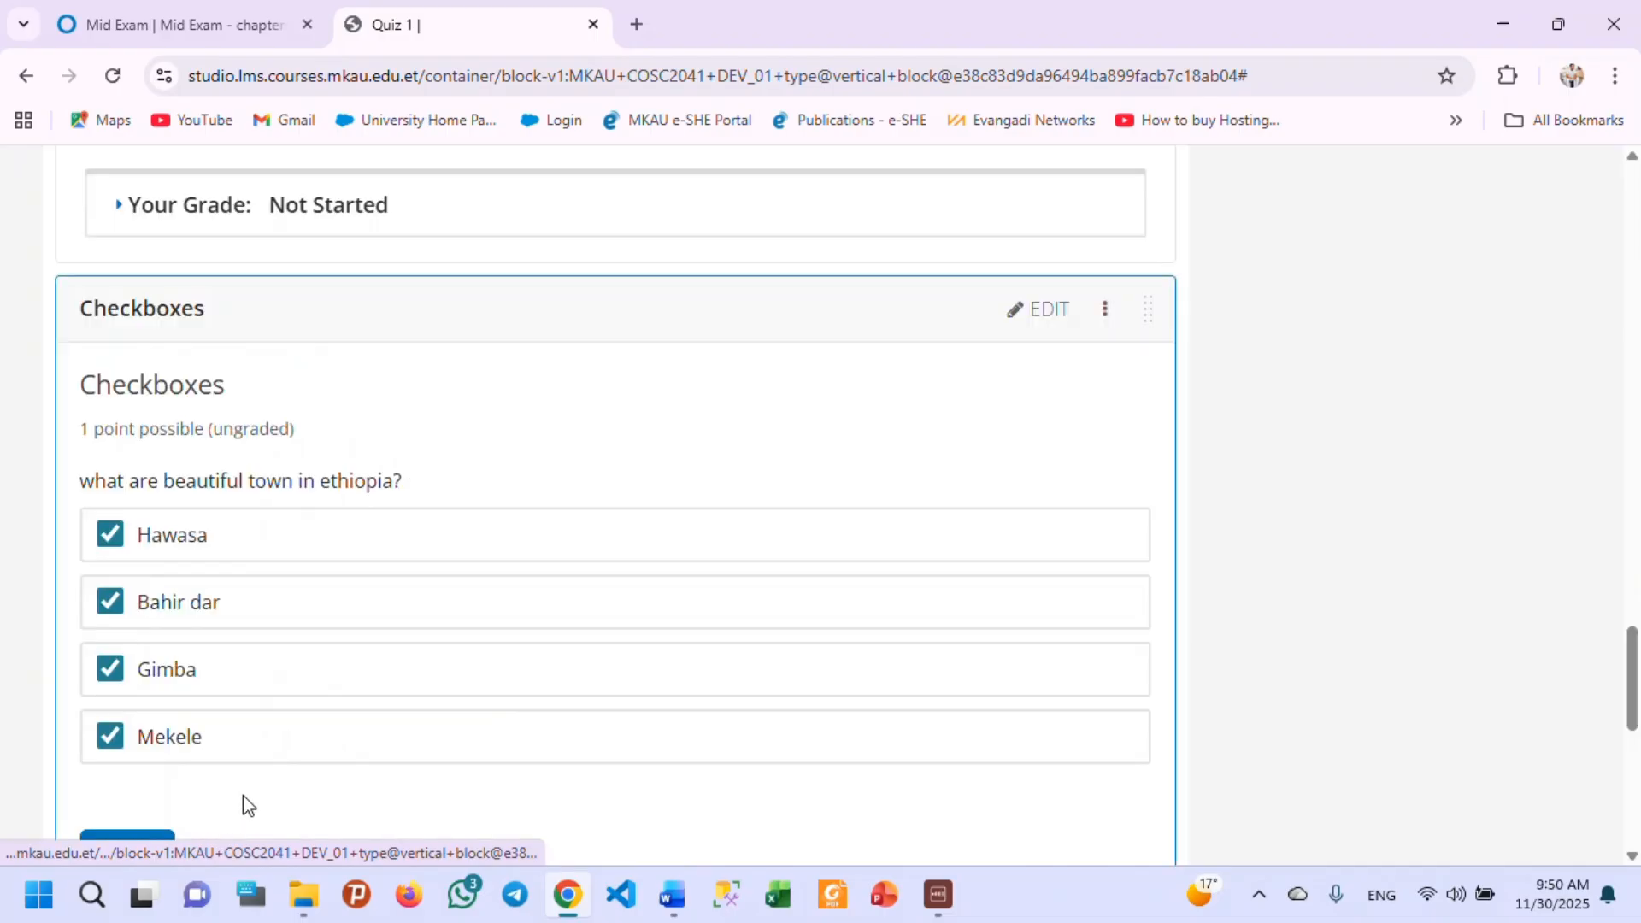
# Add a Text Input problem below the Checkboxes problem in Quiz 1.
pyautogui.scroll(-7, 295, 590)
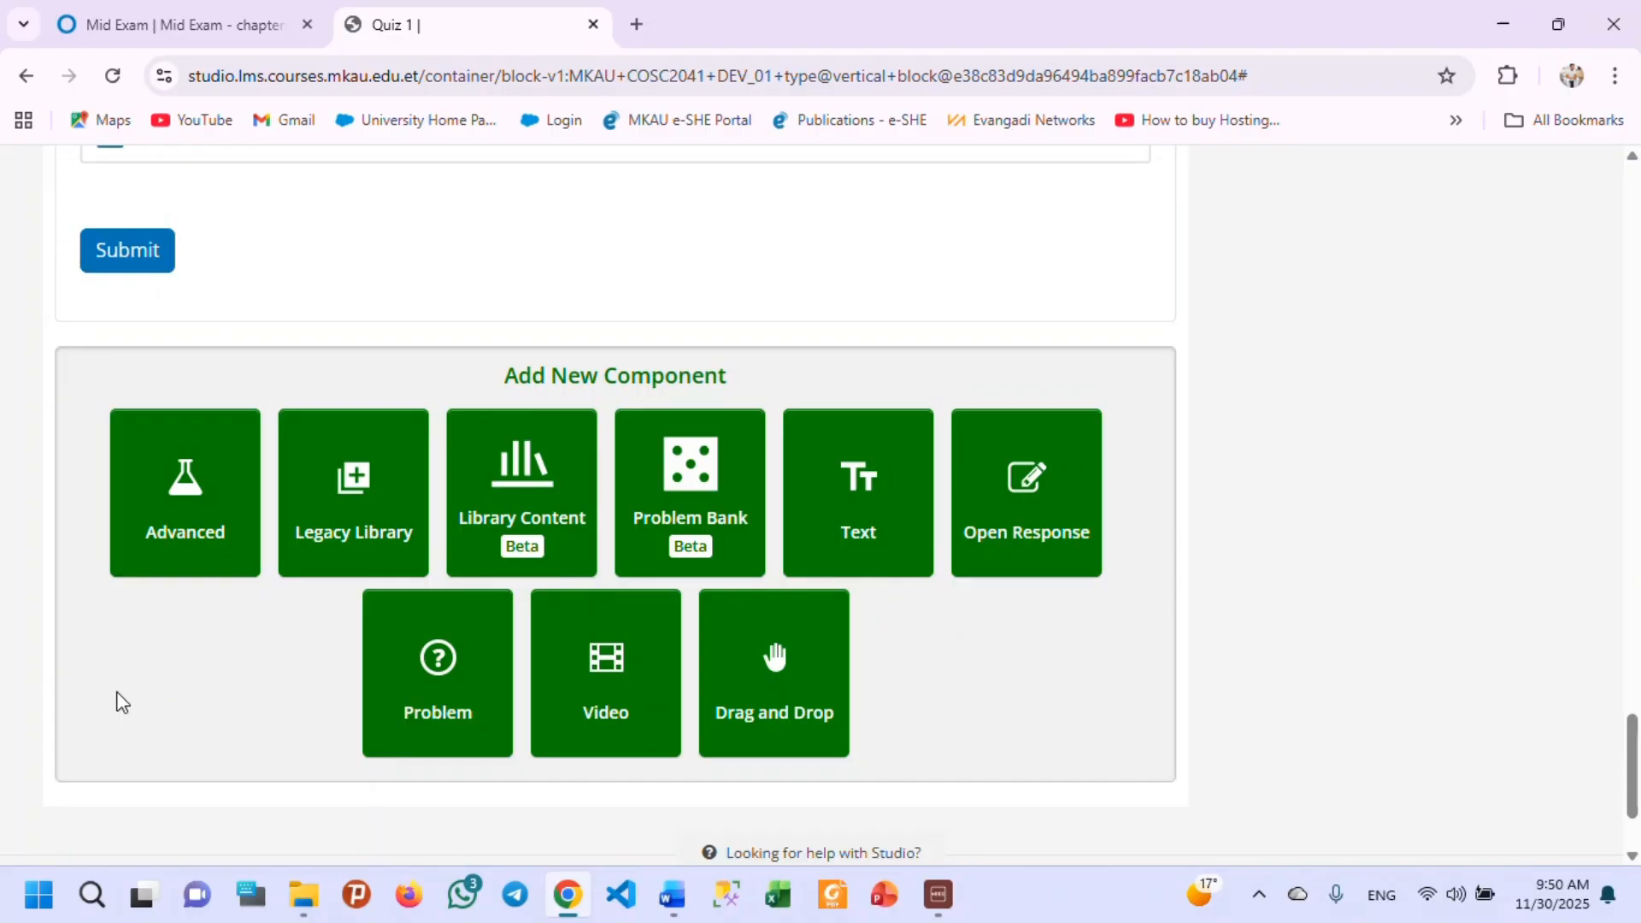
pyautogui.click(428, 706)
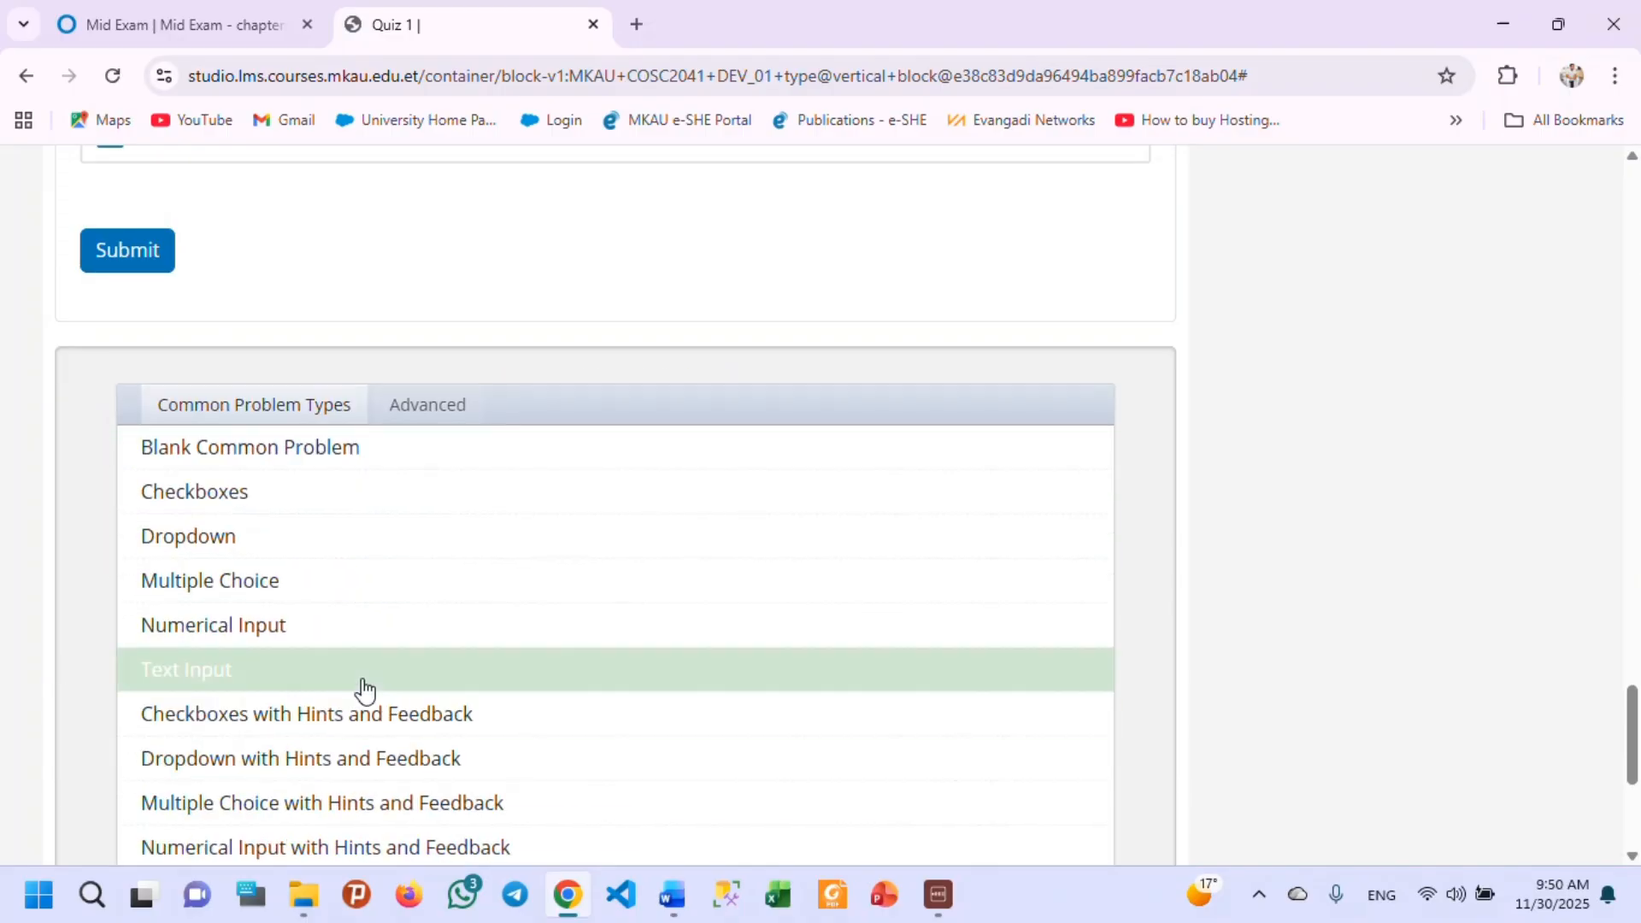
pyautogui.click(318, 682)
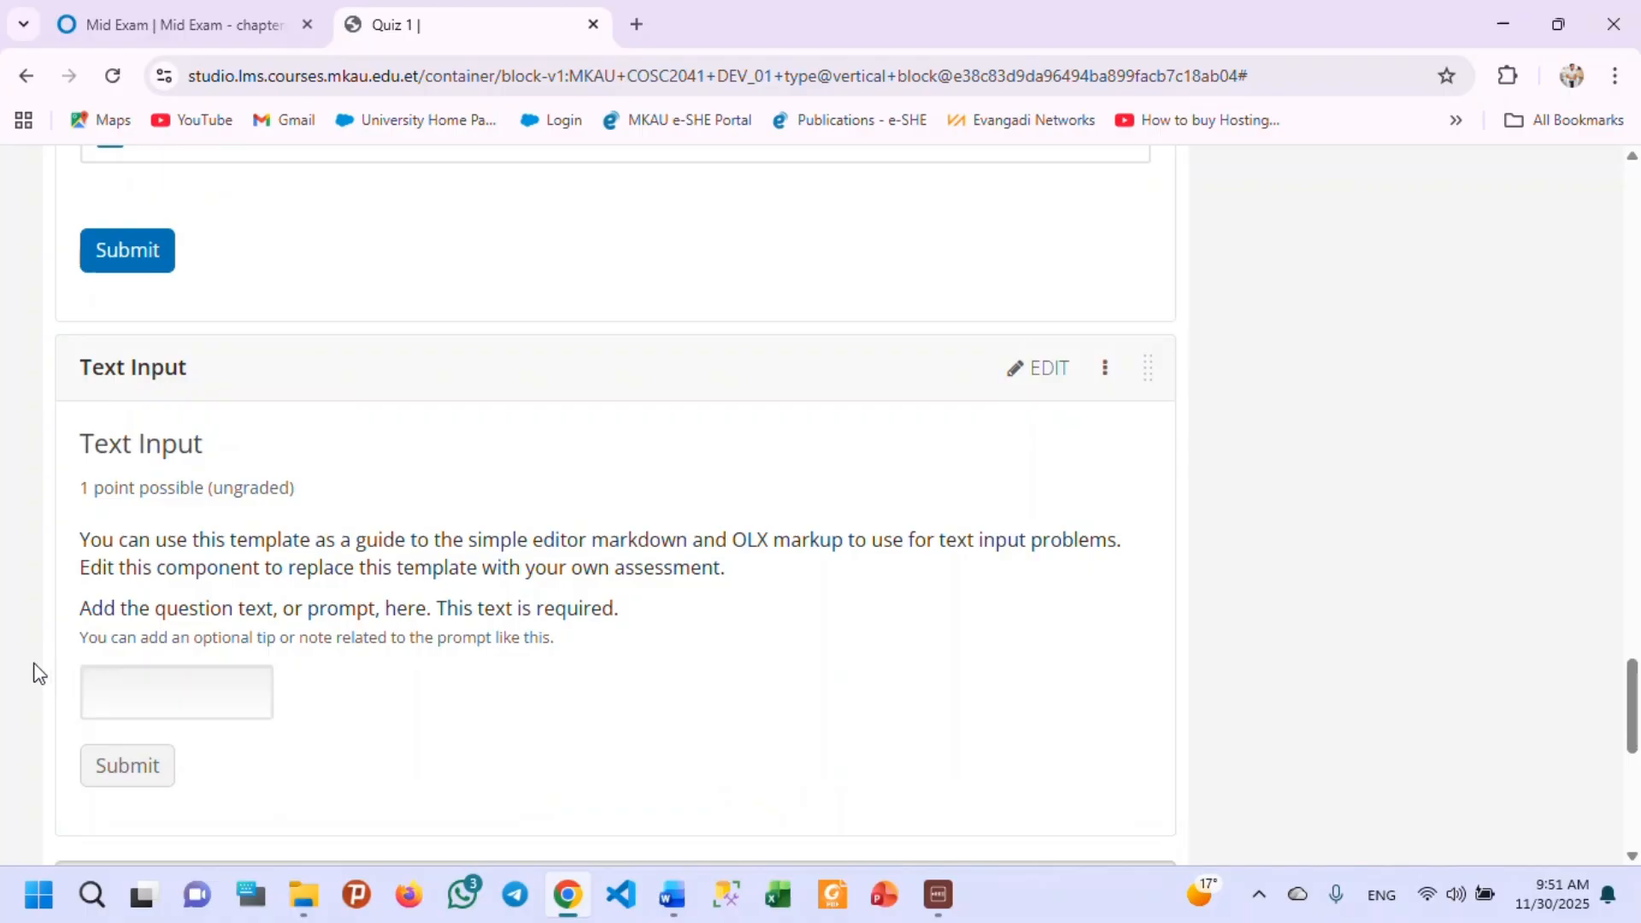
# Replace the Text Input problem's template instructions and prompt with the question "what iis thhe capital city of ethiopia?".
pyautogui.click(1030, 370)
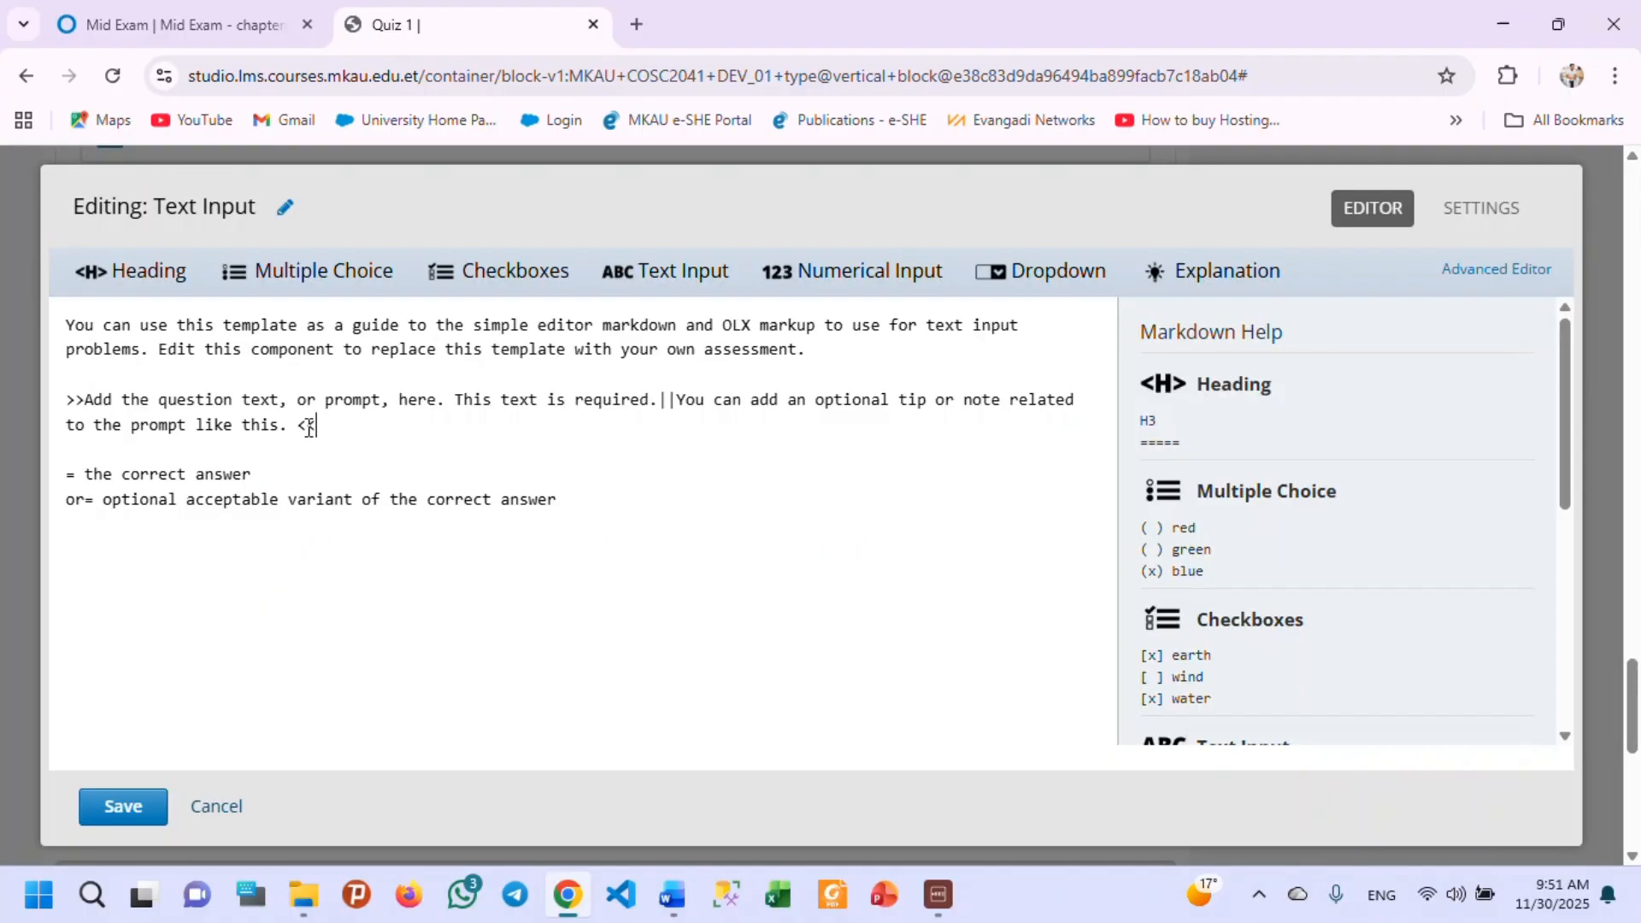
pyautogui.moveTo(317, 426); pyautogui.dragTo(49, 318)
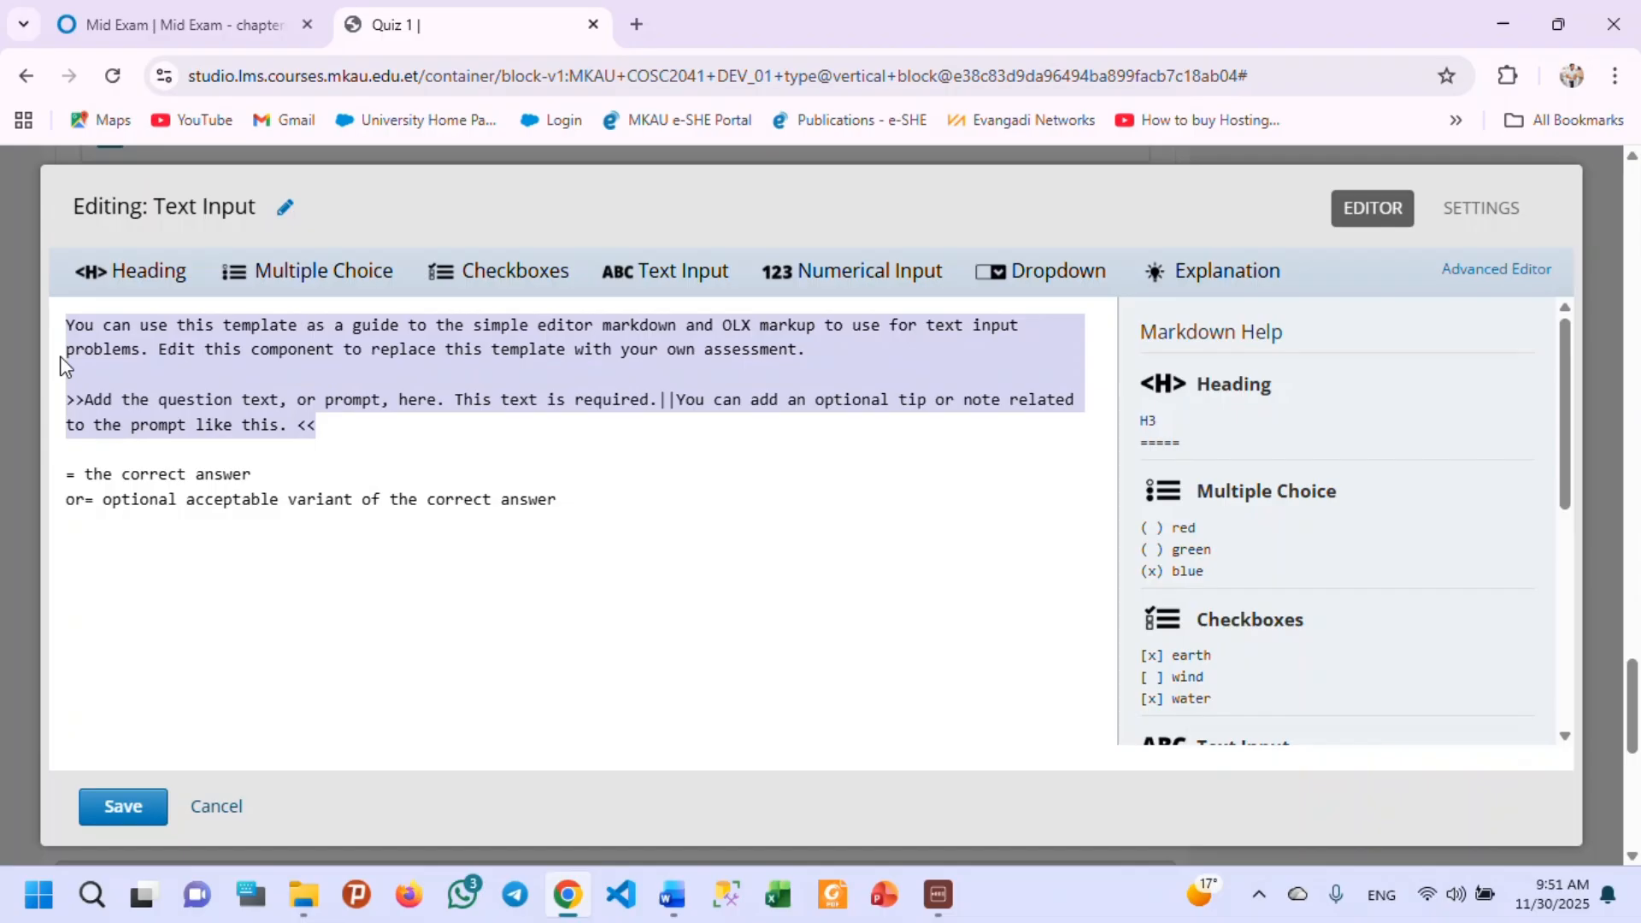
pyautogui.write('whart')
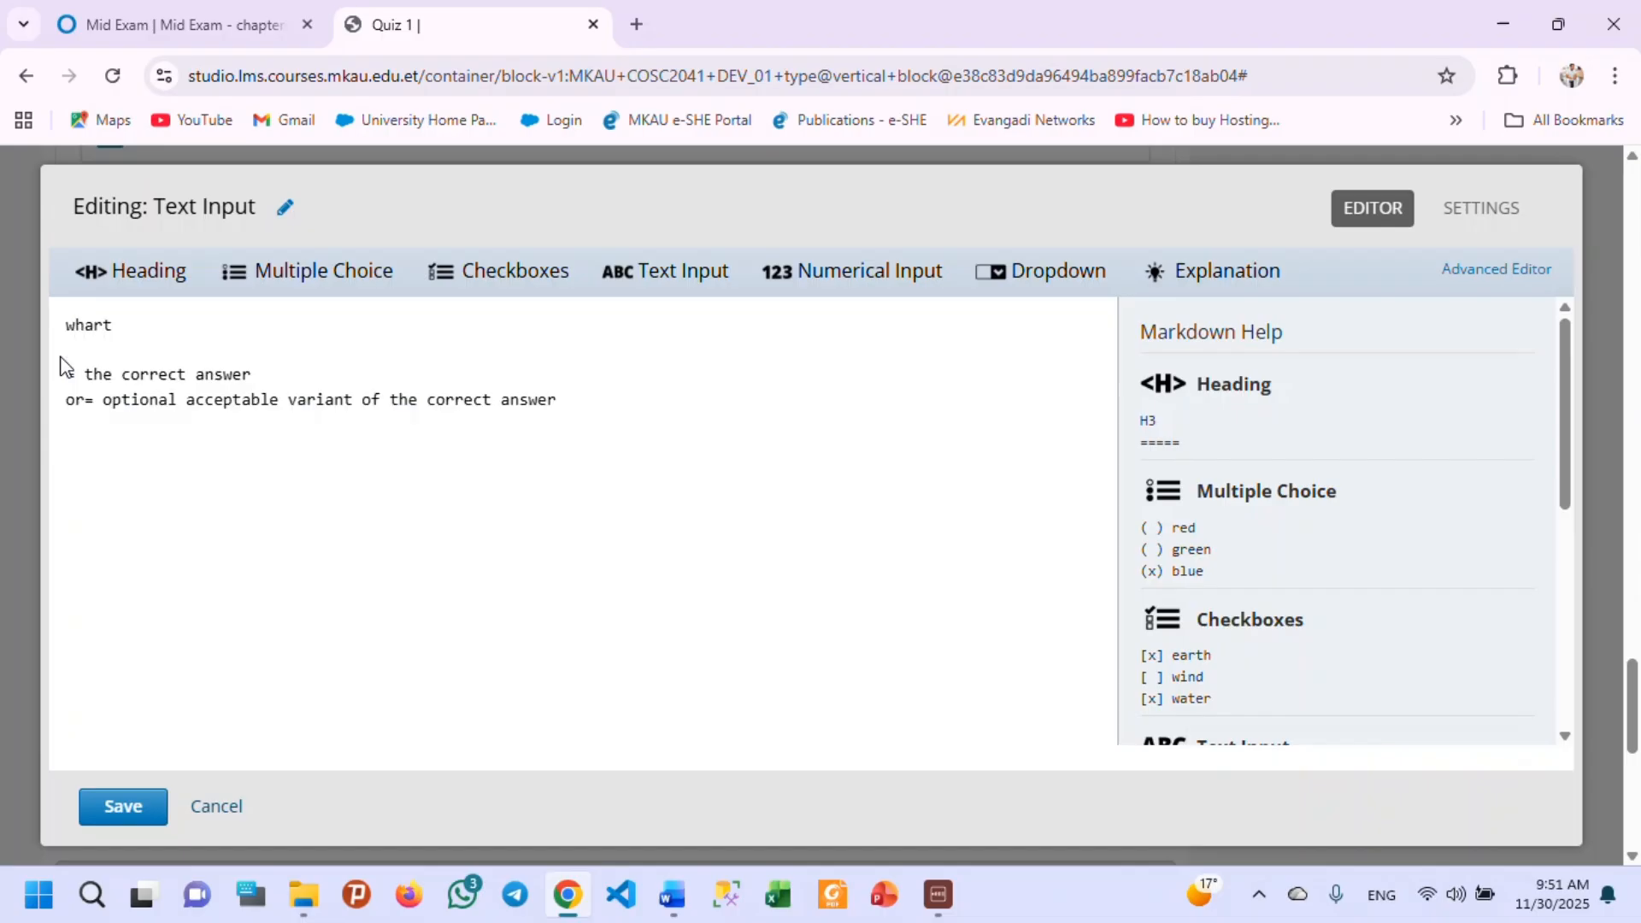
pyautogui.press('BackSpace')
pyautogui.press('BackSpace')
pyautogui.press('BackSpace')
pyautogui.write('t iis thhe capital ci')
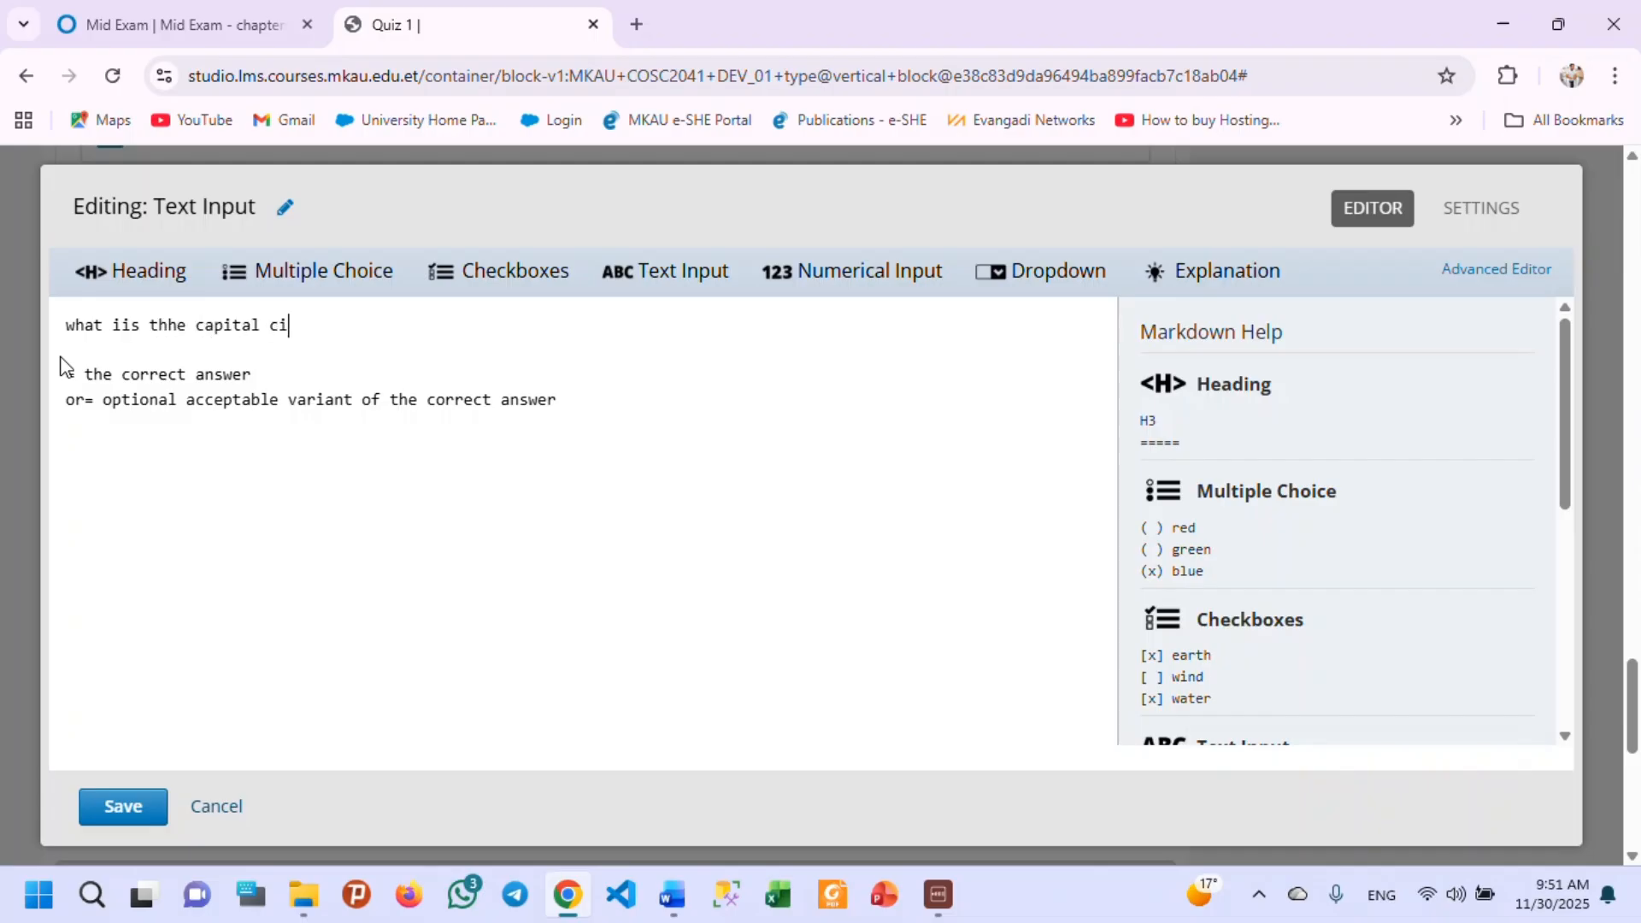
pyautogui.write('ty of ethiopia?')
# Set the Text Input problem's correct answer to "Addis Abeba".
pyautogui.moveTo(258, 377); pyautogui.dragTo(86, 375)
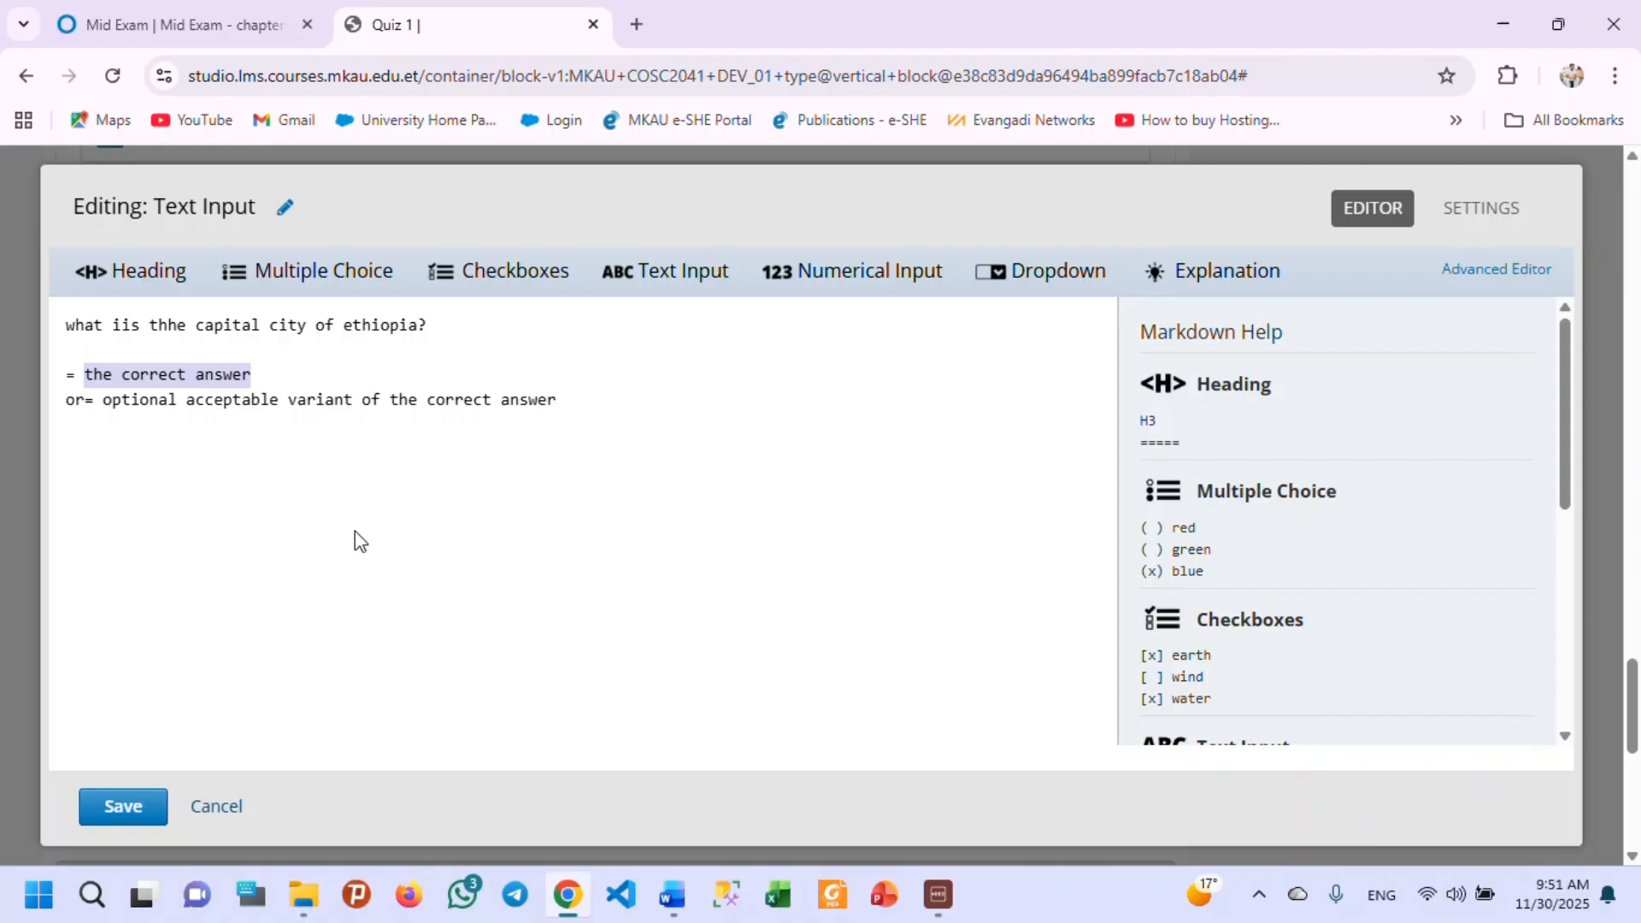
pyautogui.write('Adi')
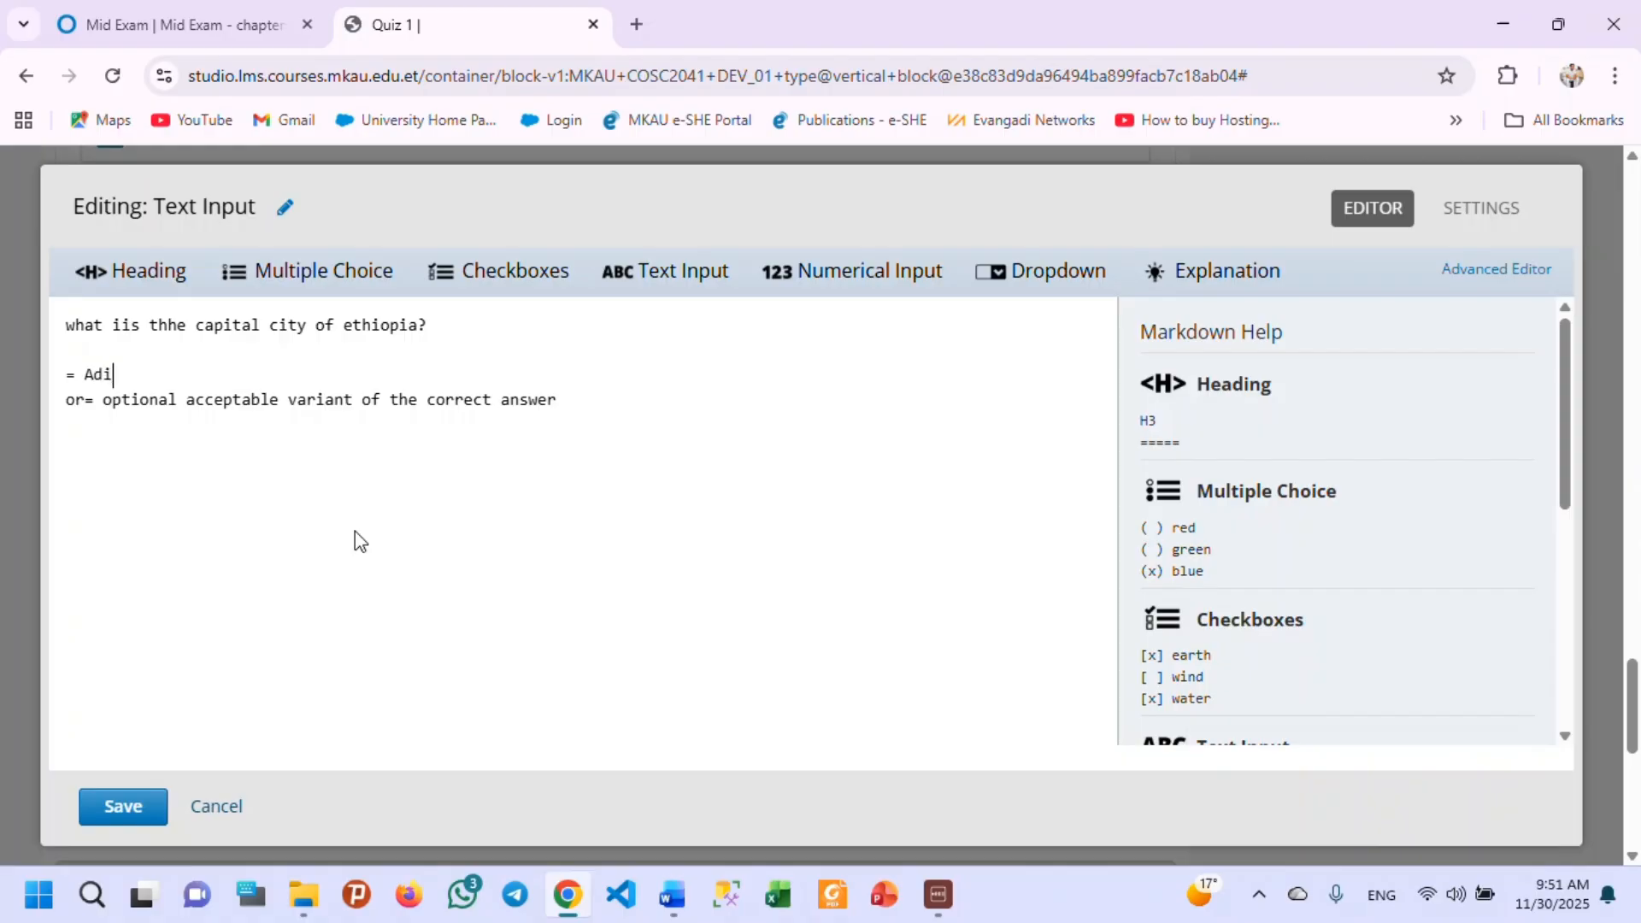
pyautogui.press('BackSpace')
pyautogui.write('dis Abeba')
# Replace the optional answer variant's placeholder with the lowercase "addis abeba", reusing the correct answer's text.
pyautogui.moveTo(200, 379); pyautogui.dragTo(83, 377)
pyautogui.hotkey('ctrl', 'c')
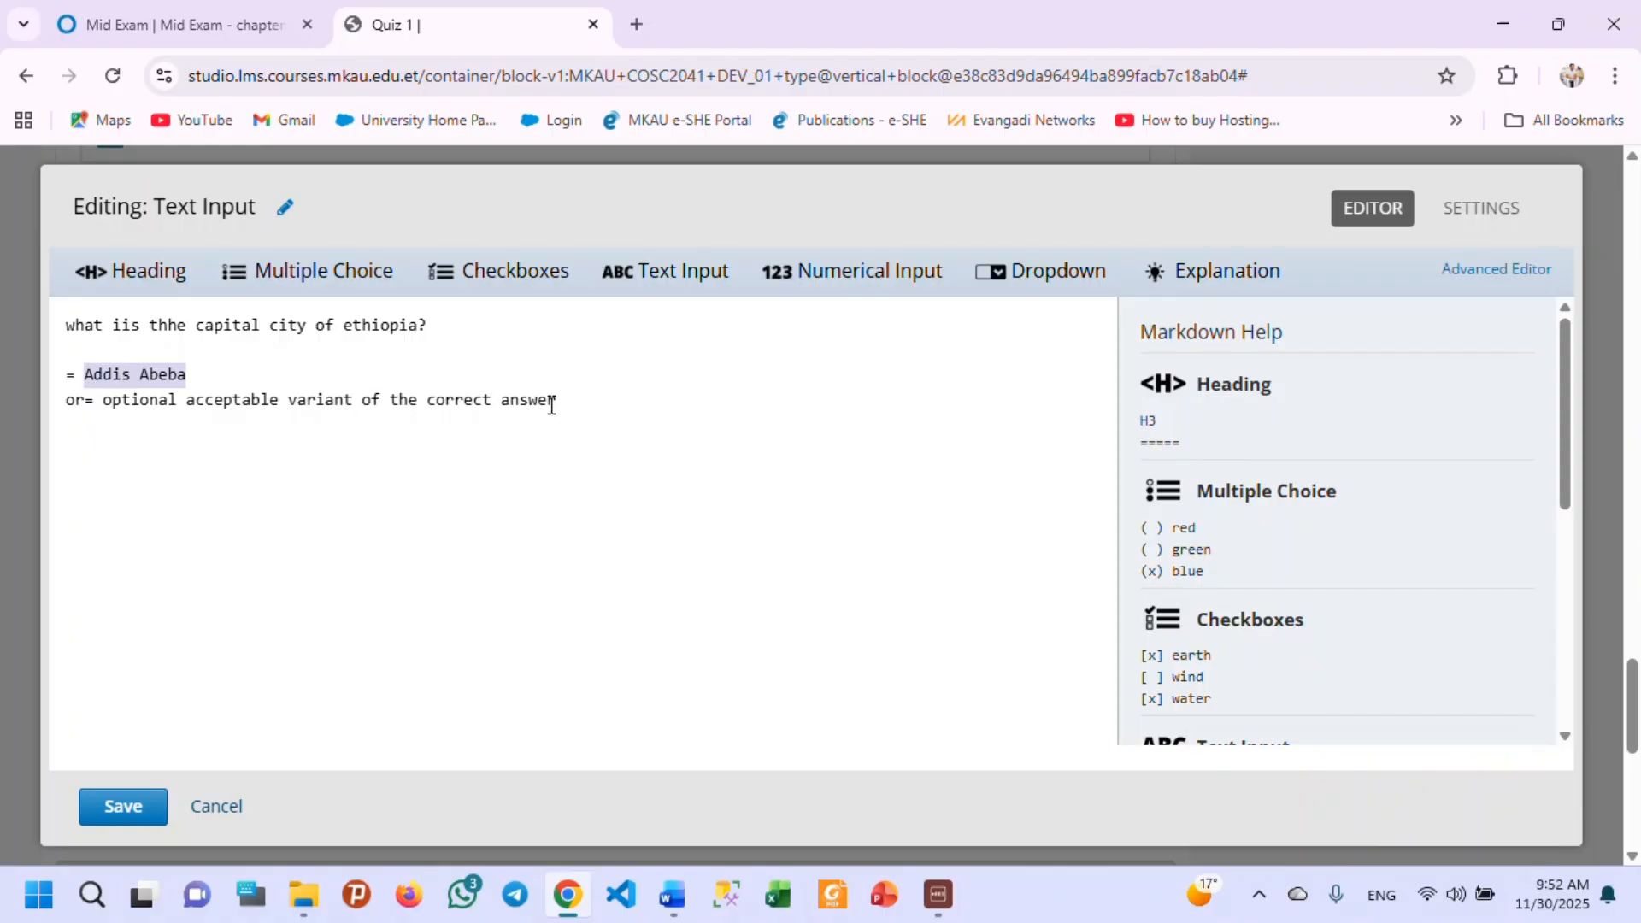
pyautogui.moveTo(557, 399); pyautogui.dragTo(104, 405)
pyautogui.hotkey('ctrl', 'v')
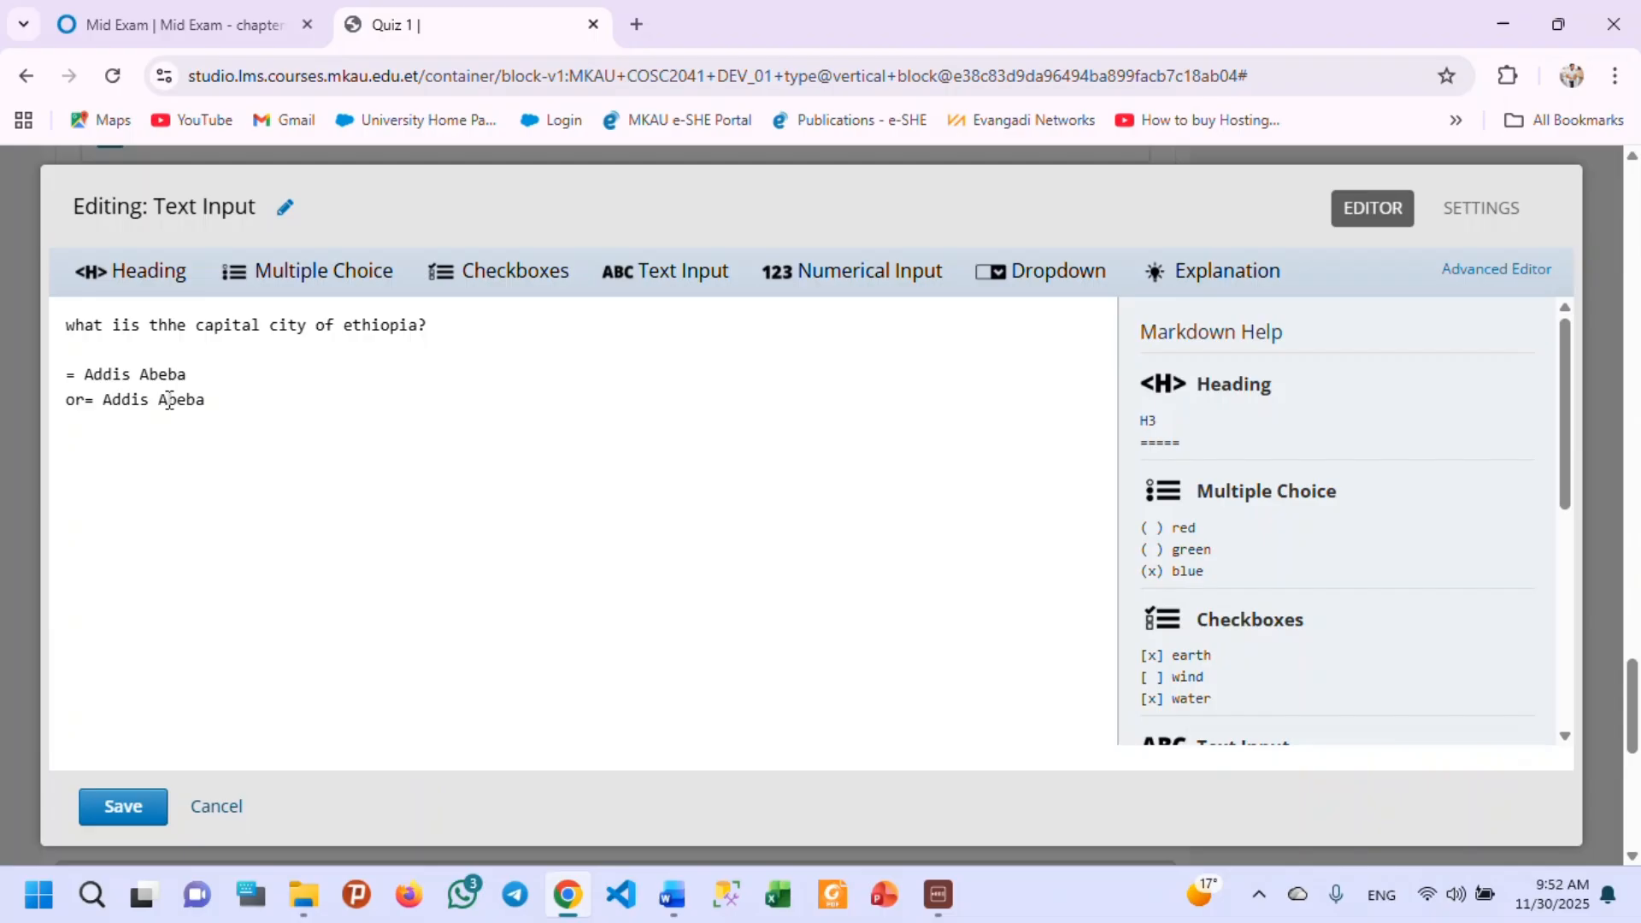
pyautogui.click(118, 400)
pyautogui.press('BackSpace')
pyautogui.write('a')
pyautogui.click(169, 399)
pyautogui.press('BackSpace')
pyautogui.write('a')
# Add another accepted answer variant, "adis abeba", on a new line by copying and editing the lowercase variant.
pyautogui.moveTo(209, 401); pyautogui.dragTo(68, 411)
pyautogui.hotkey('ctrl', 'c')
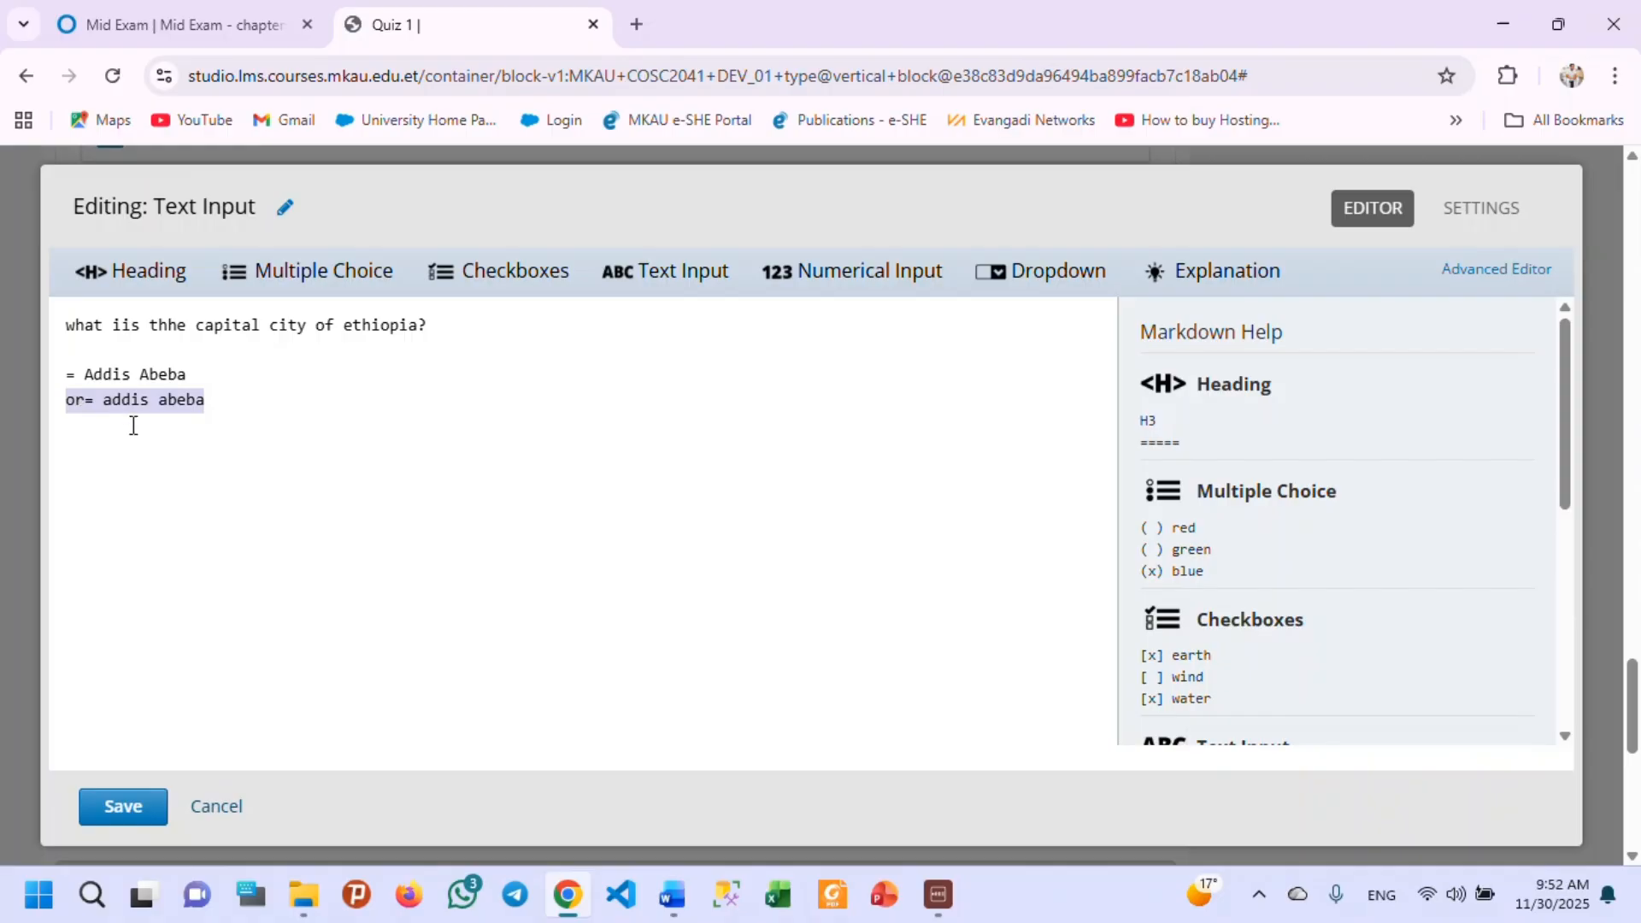
pyautogui.click(224, 409)
pyautogui.press('Return')
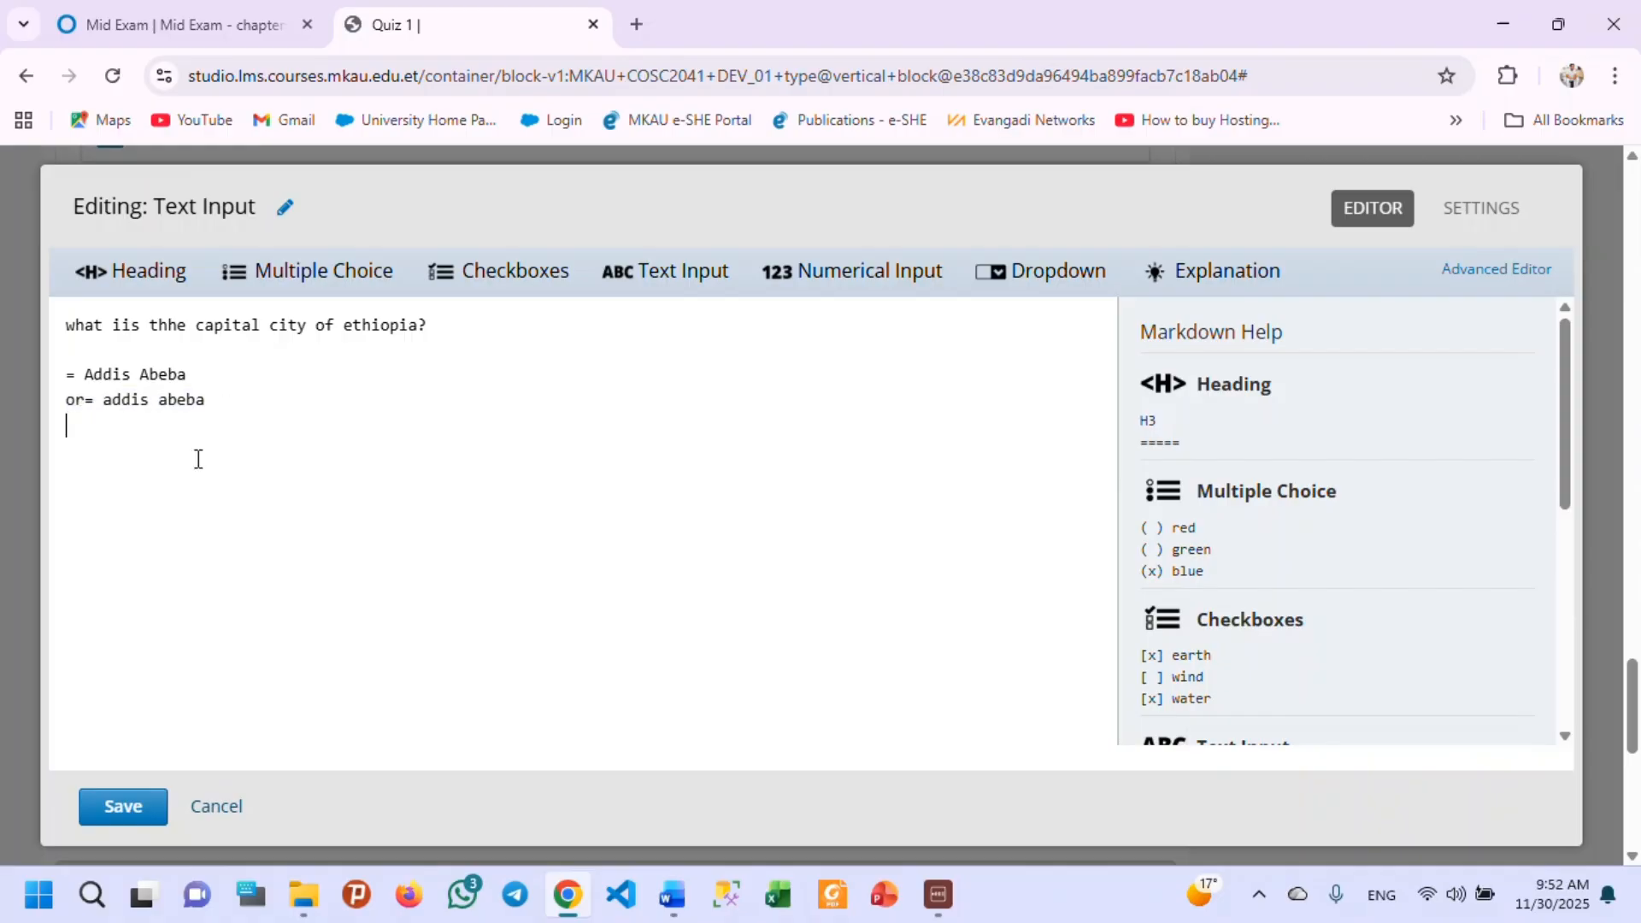
pyautogui.hotkey('ctrl', 'v')
pyautogui.click(114, 425)
pyautogui.press('Delete')
# Add a further accepted variant, "addis_abeba", on a new line and save the Text Input problem.
pyautogui.moveTo(267, 412); pyautogui.dragTo(267, 415)
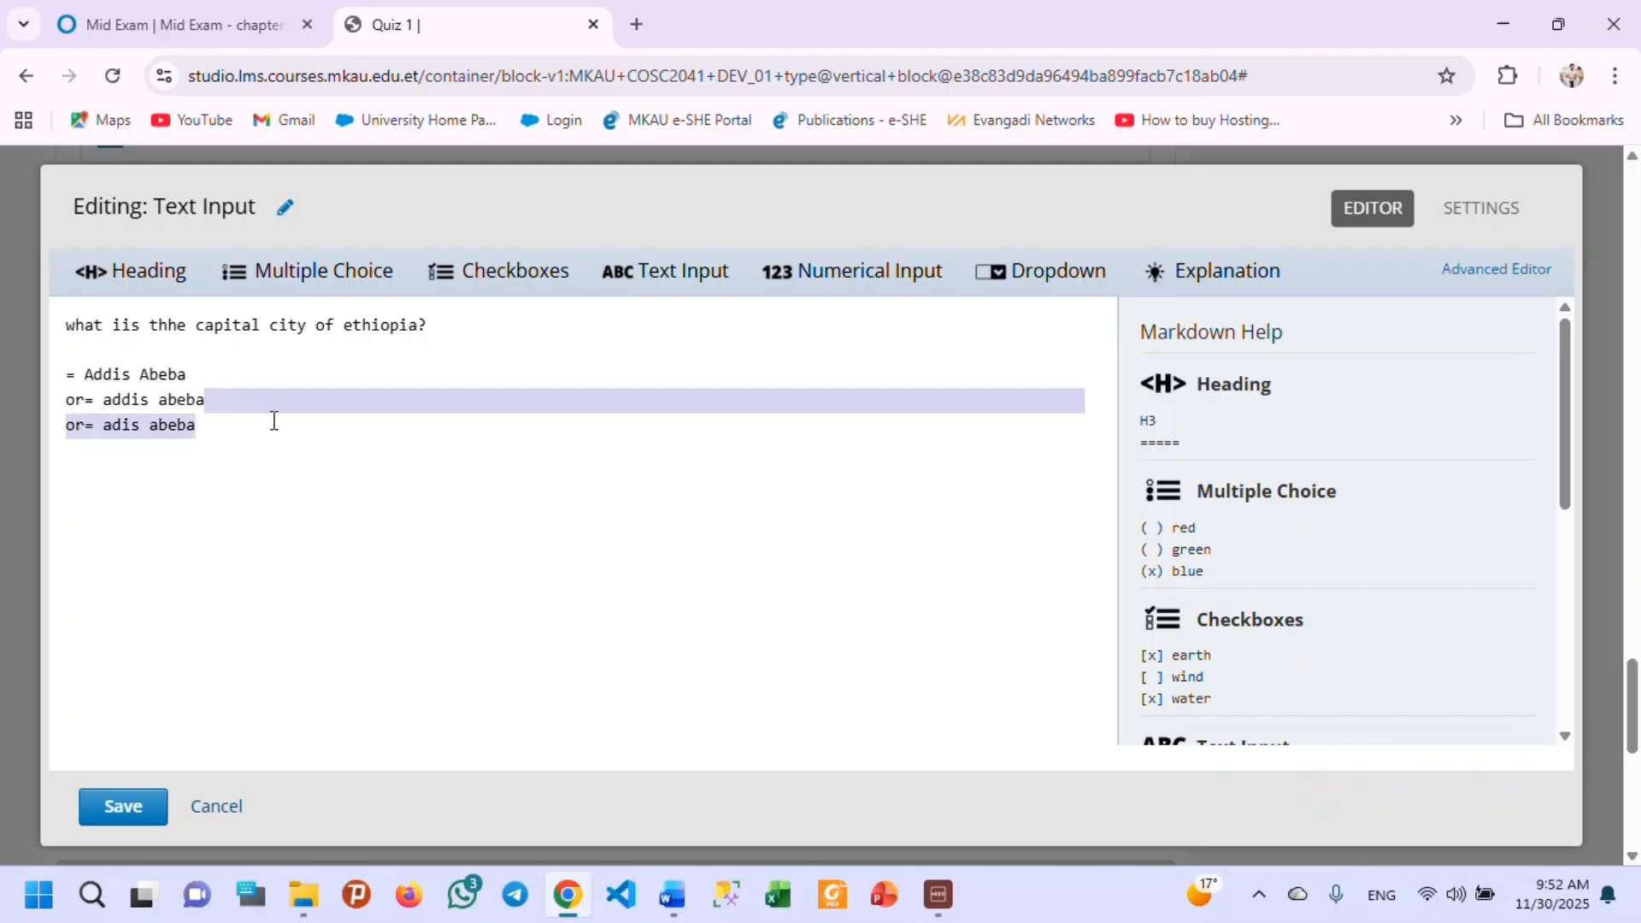
pyautogui.click(219, 439)
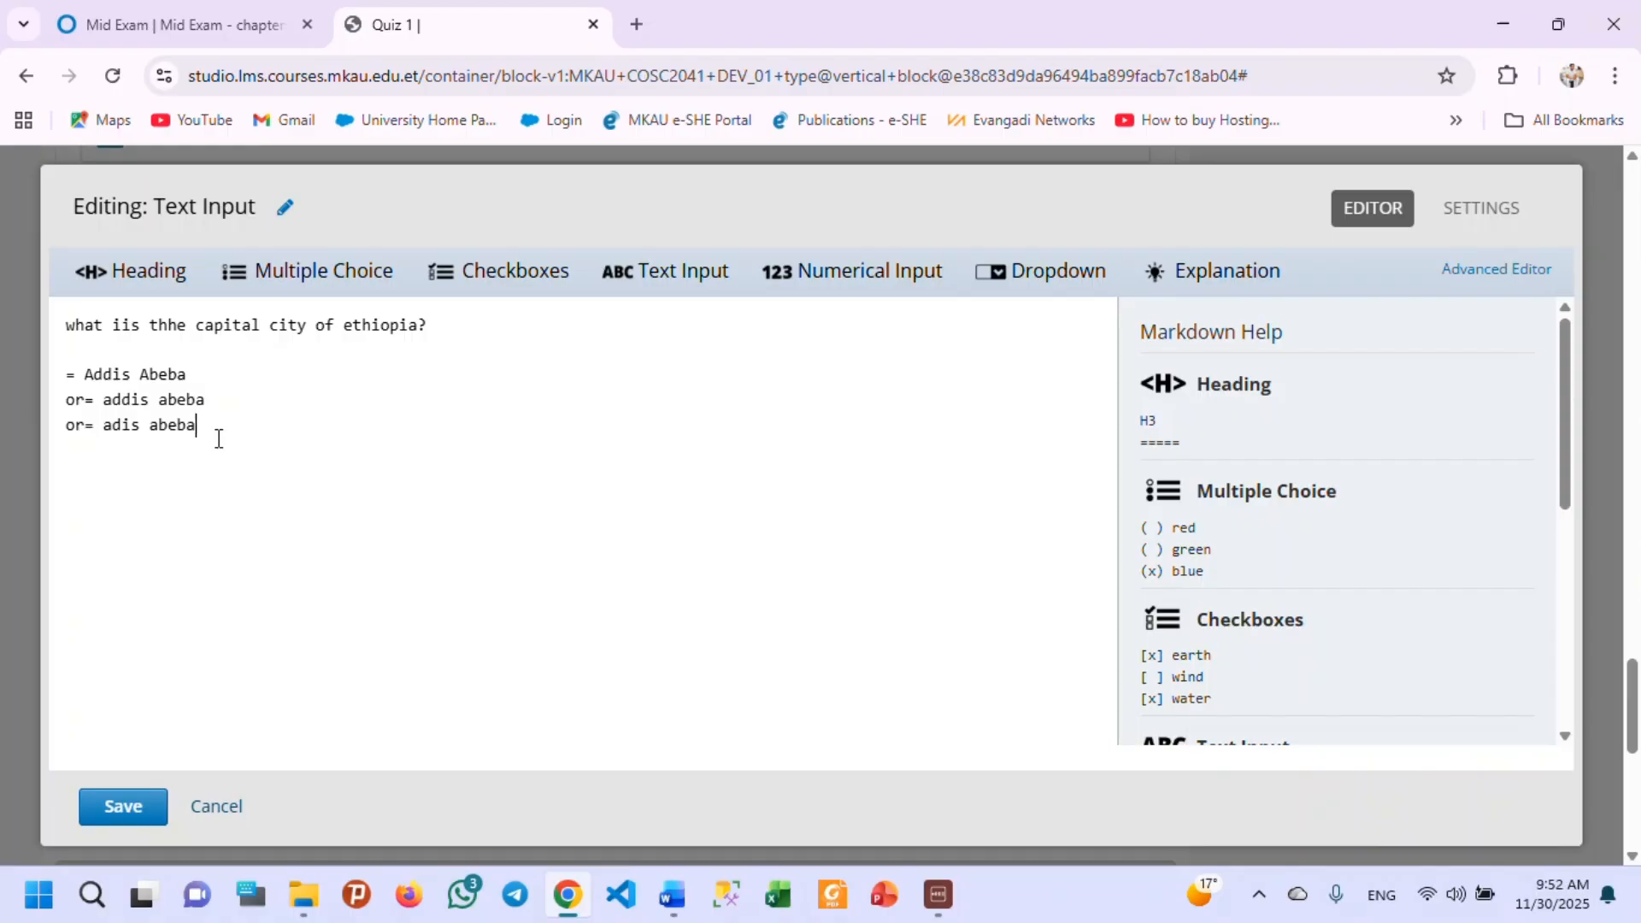
pyautogui.press('Return')
pyautogui.hotkey('ctrl', 'v')
pyautogui.click(158, 452)
pyautogui.press('BackSpace')
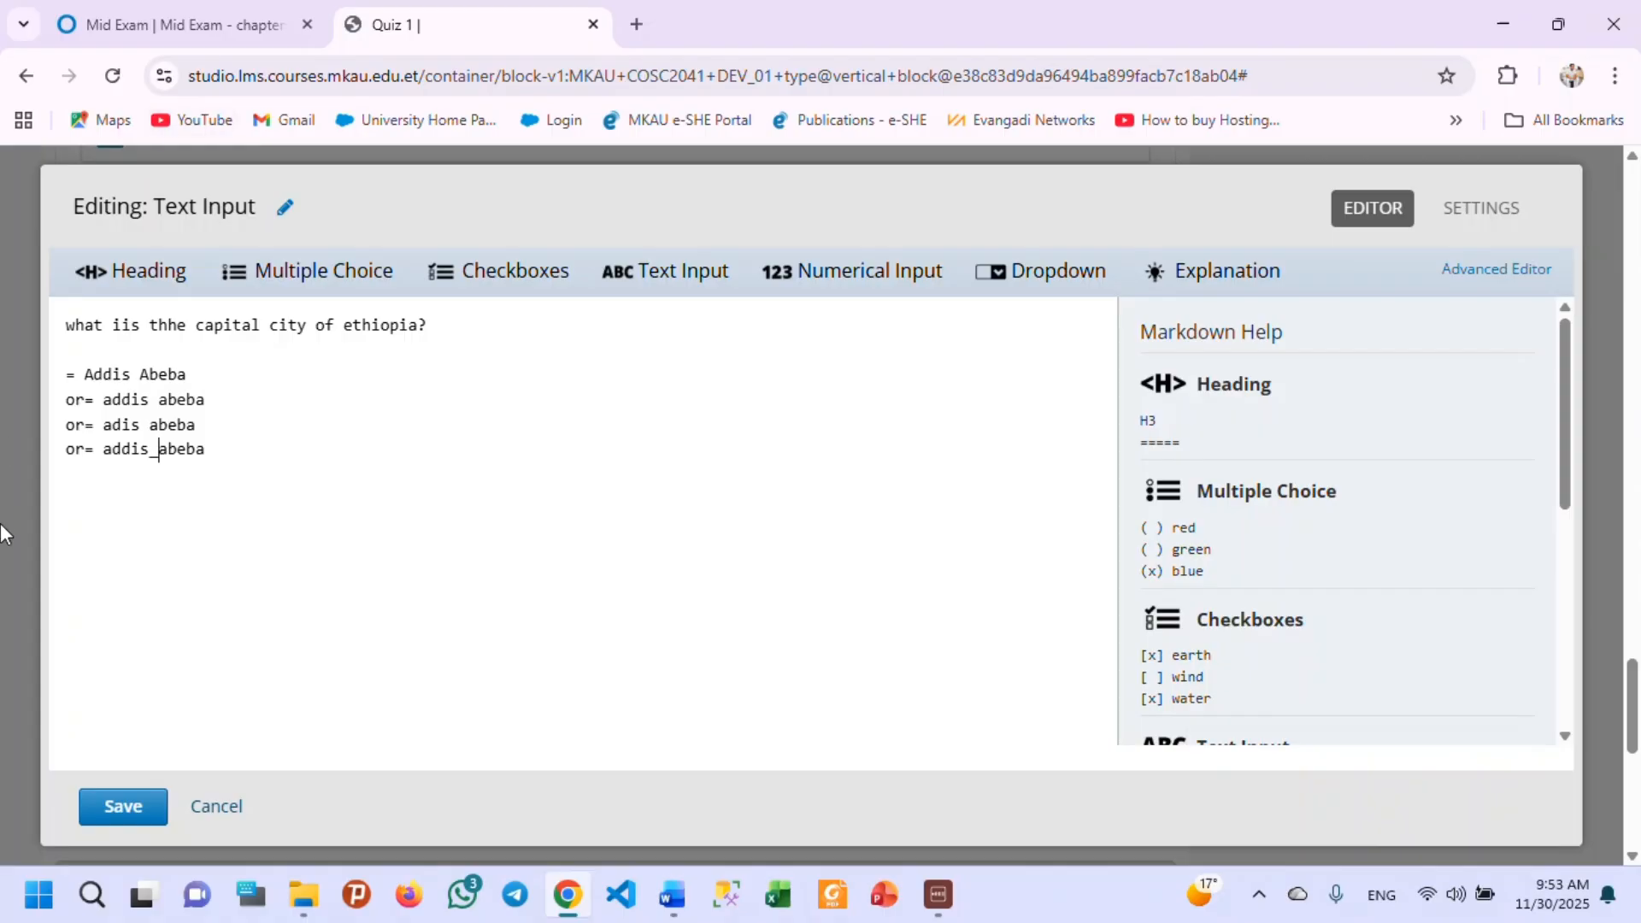
pyautogui.click(129, 815)
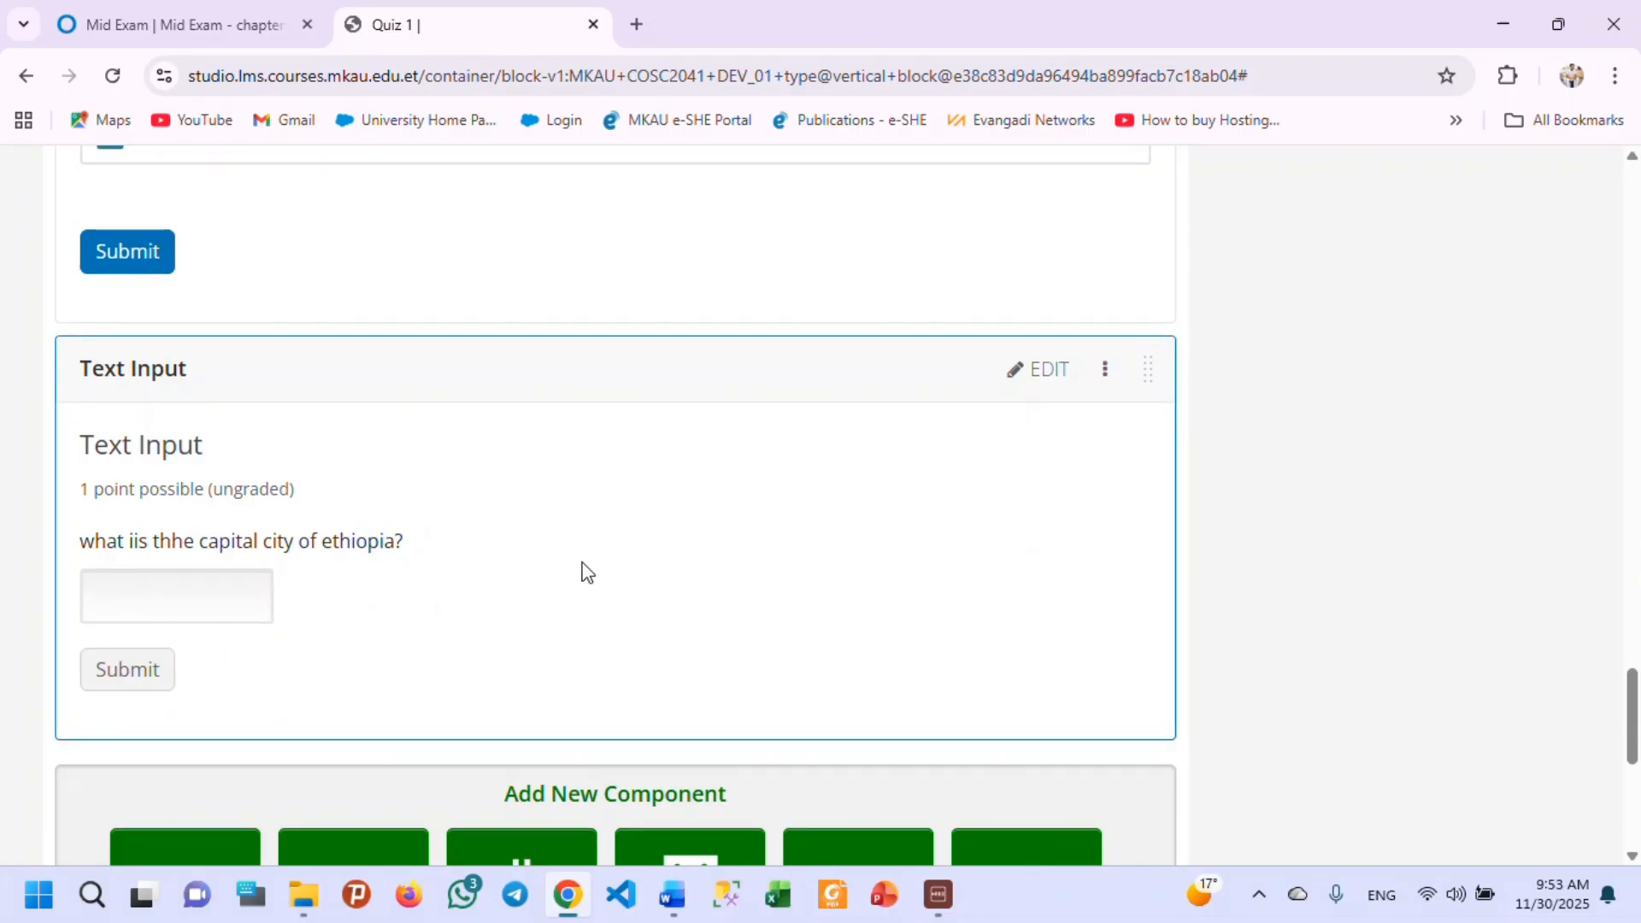
# Review all Quiz 1 components in order, from the multiple-choice question through the open response and Checkboxes to the Text Input problem.
pyautogui.scroll(20, 586, 571)
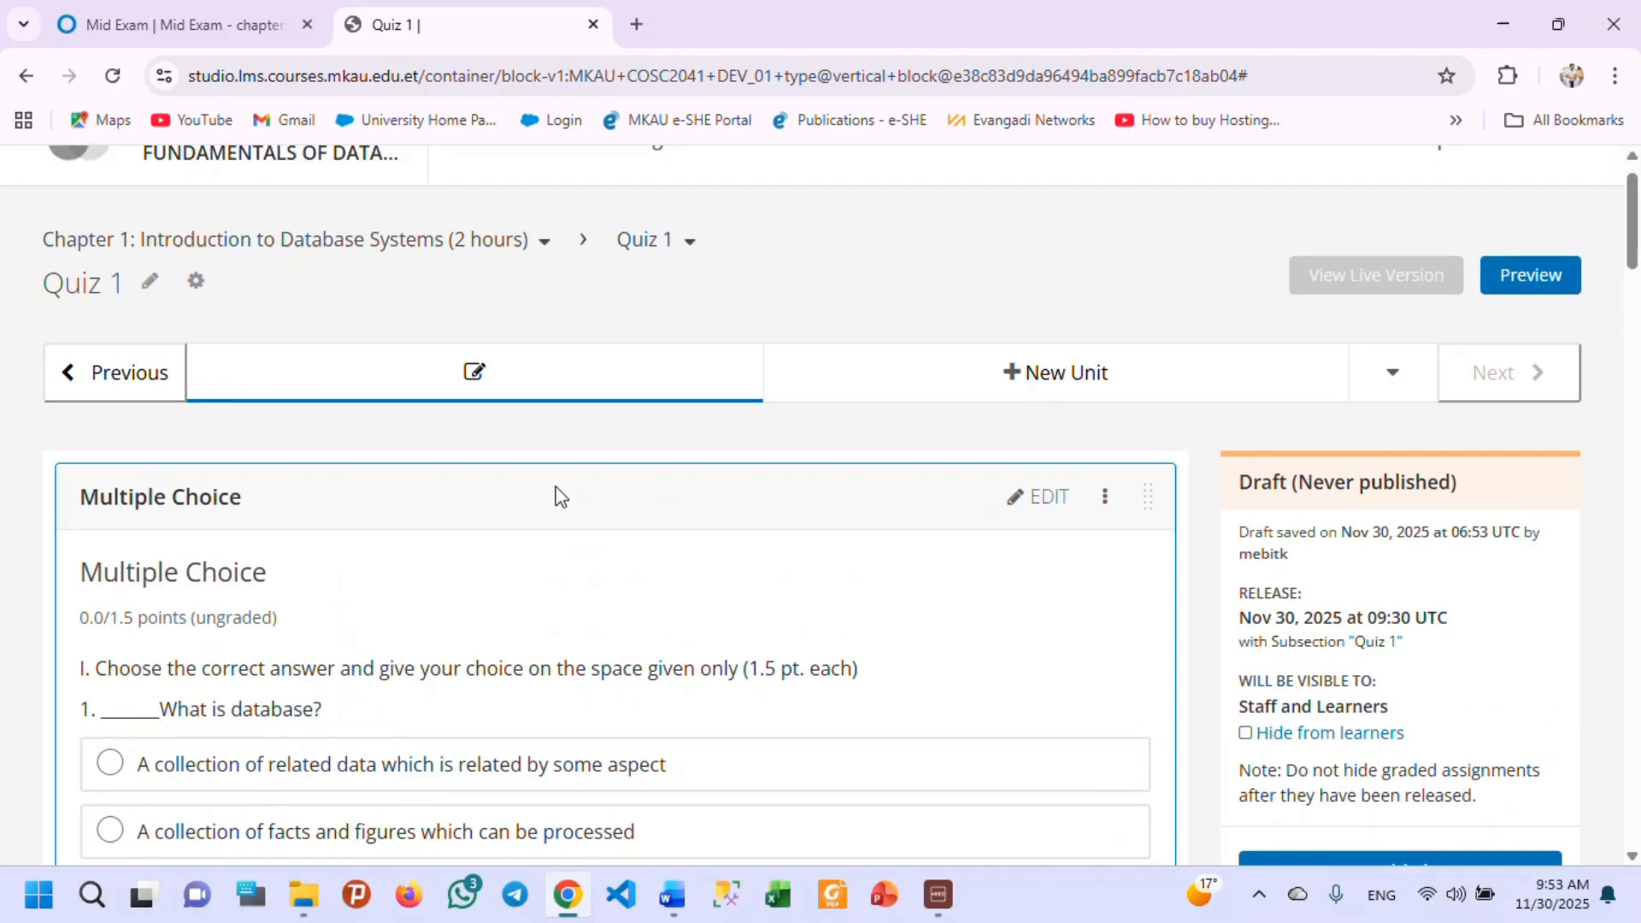
pyautogui.scroll(3, 259, 527)
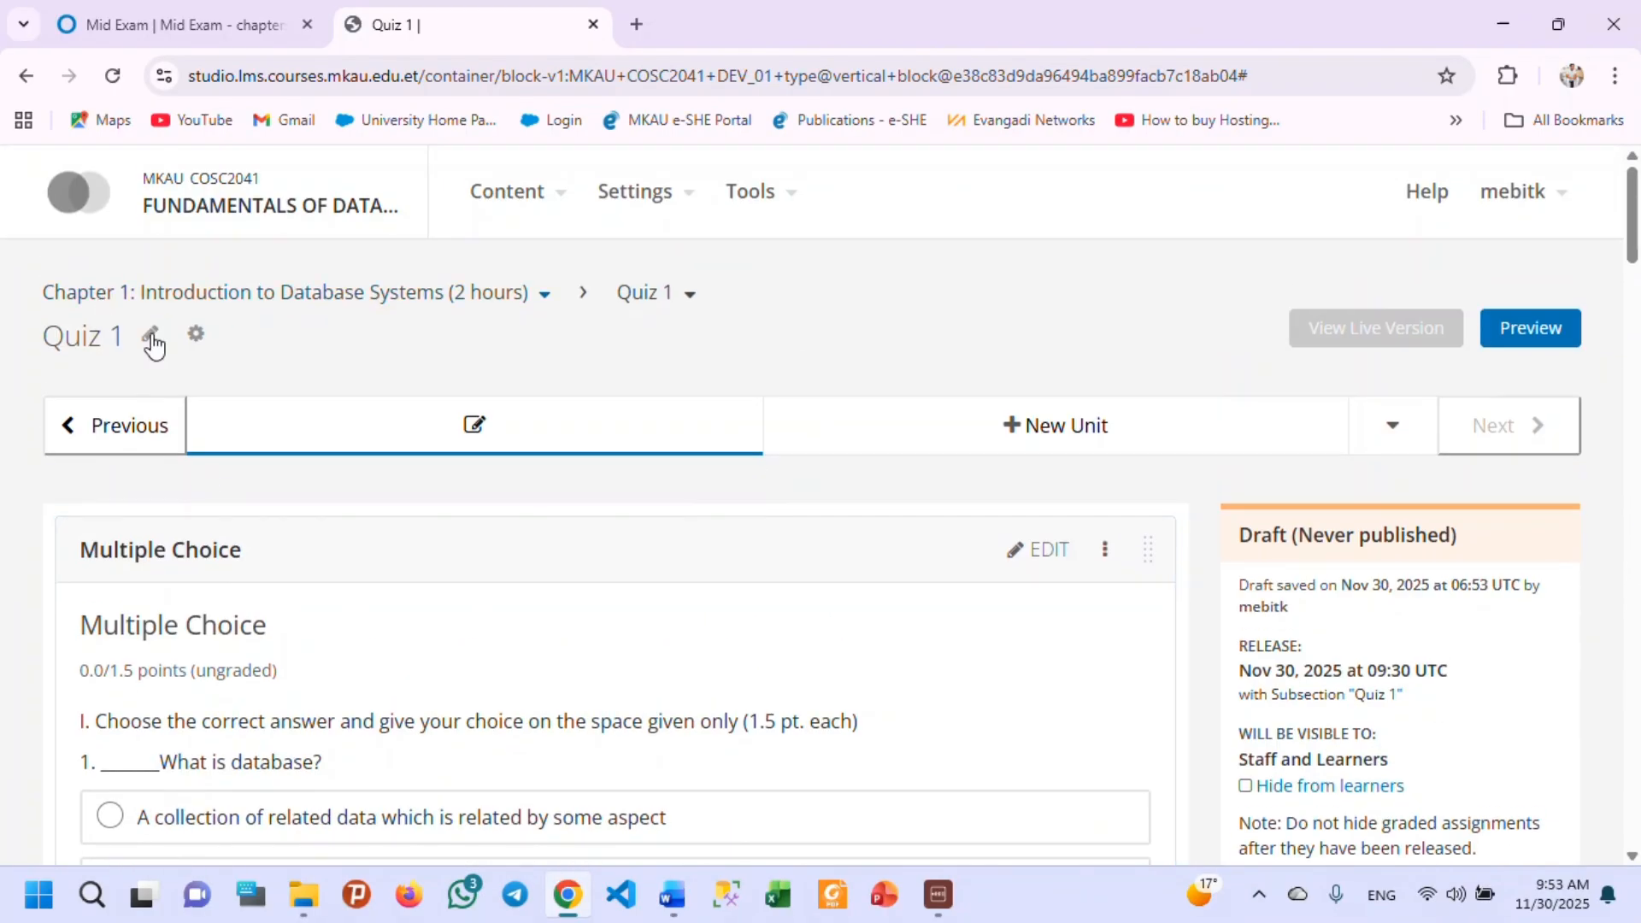
pyautogui.scroll(-5, 168, 495)
pyautogui.scroll(4, 204, 532)
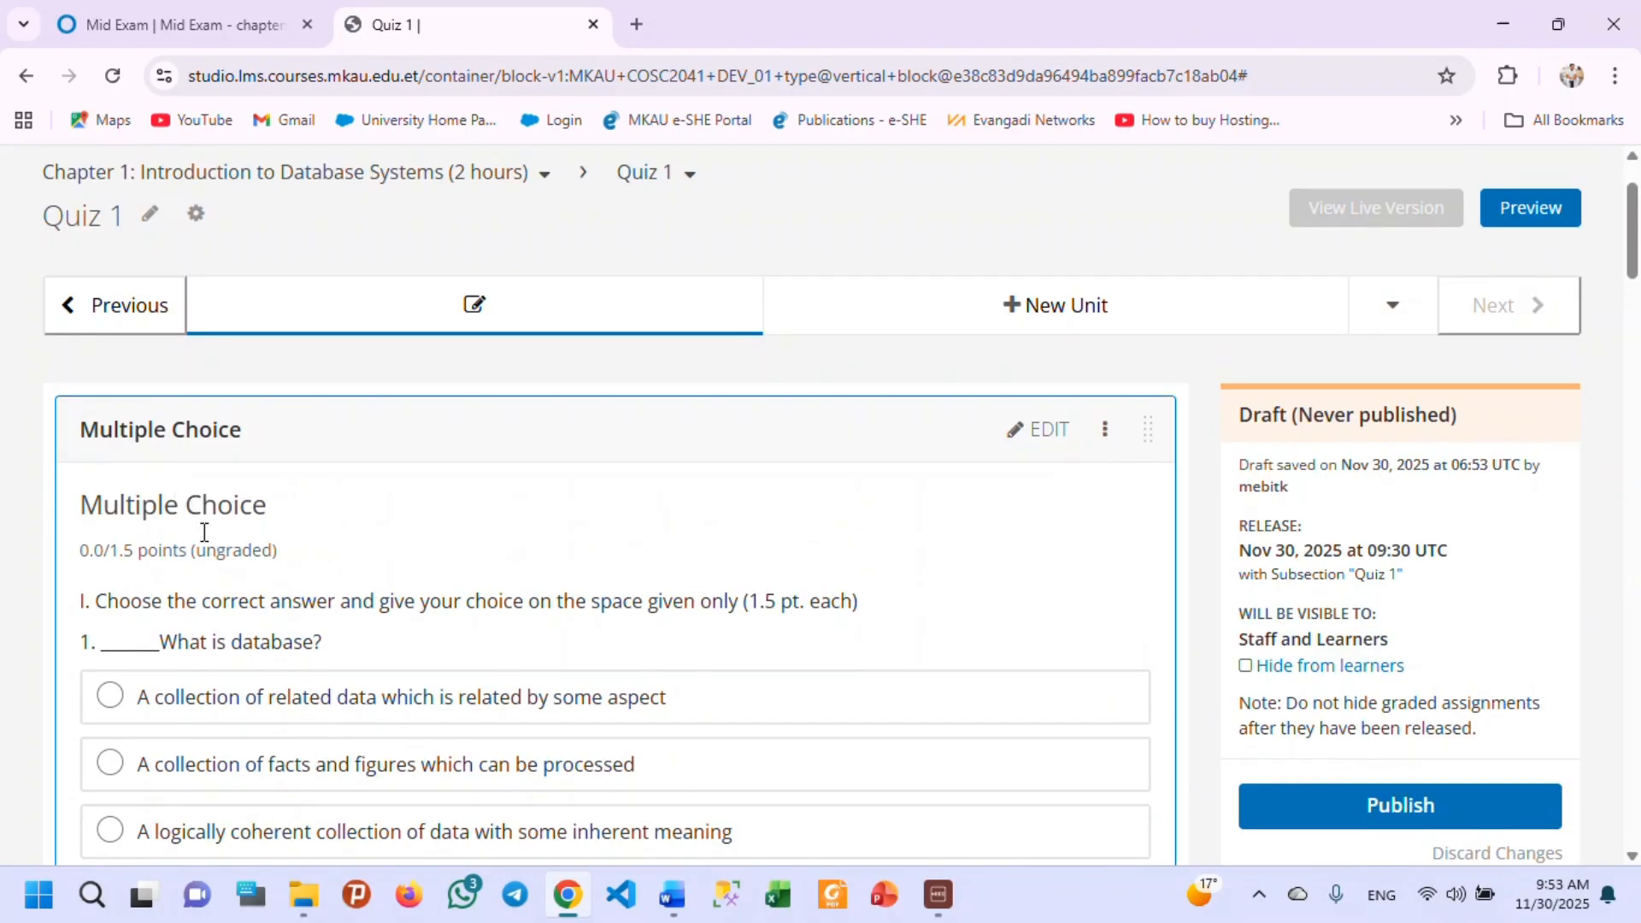
pyautogui.scroll(-15, 204, 532)
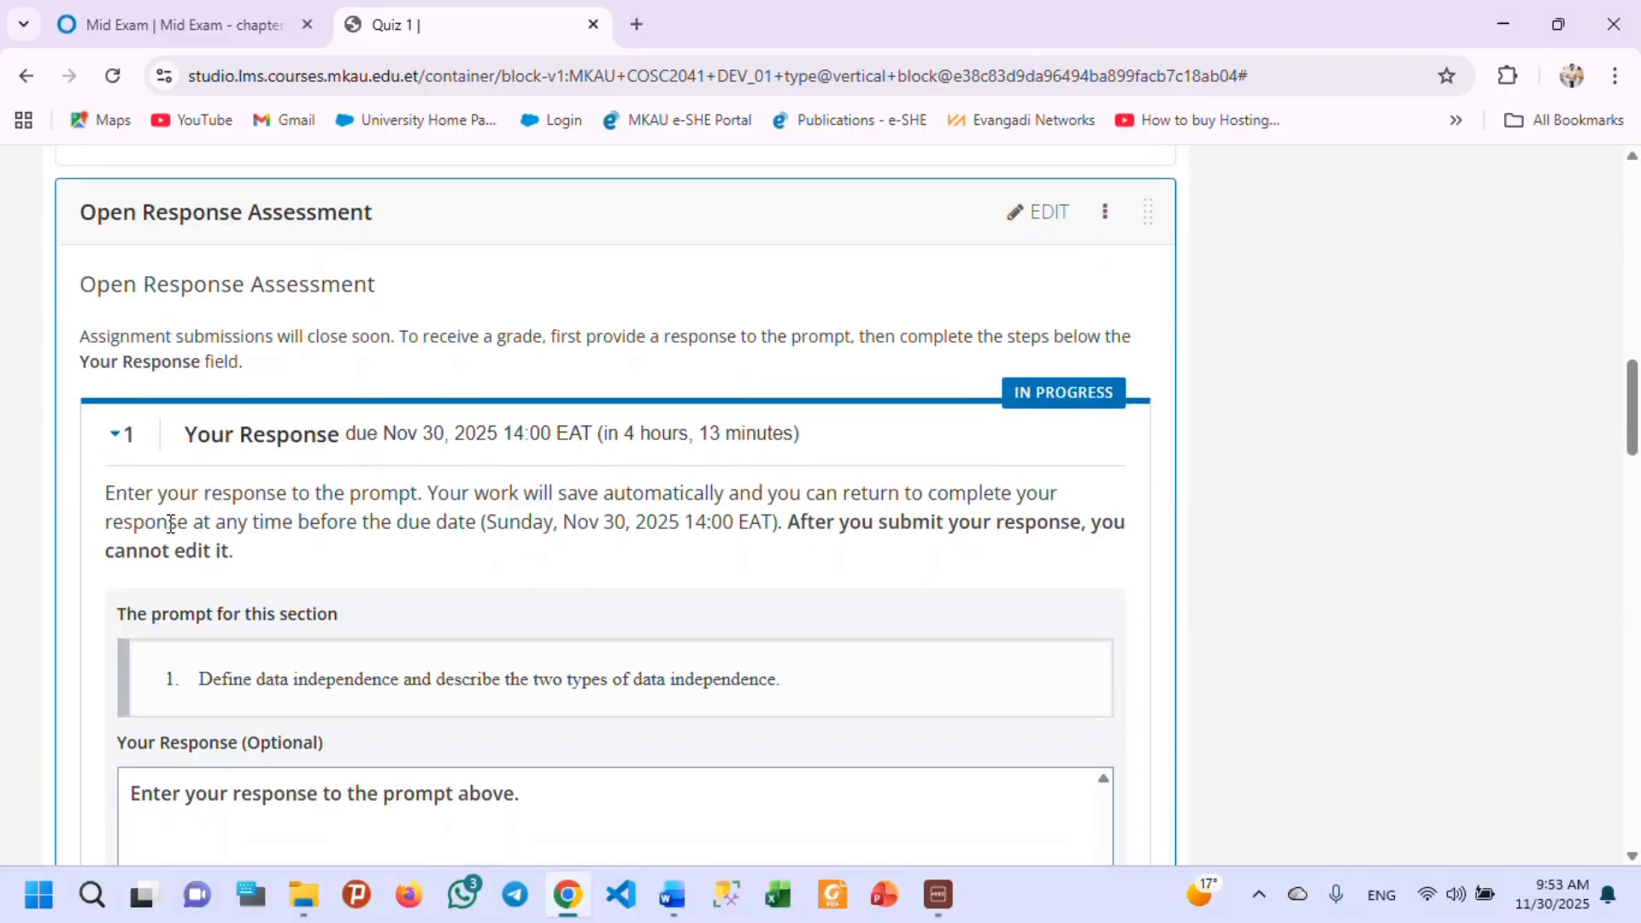
pyautogui.scroll(-10, 612, 432)
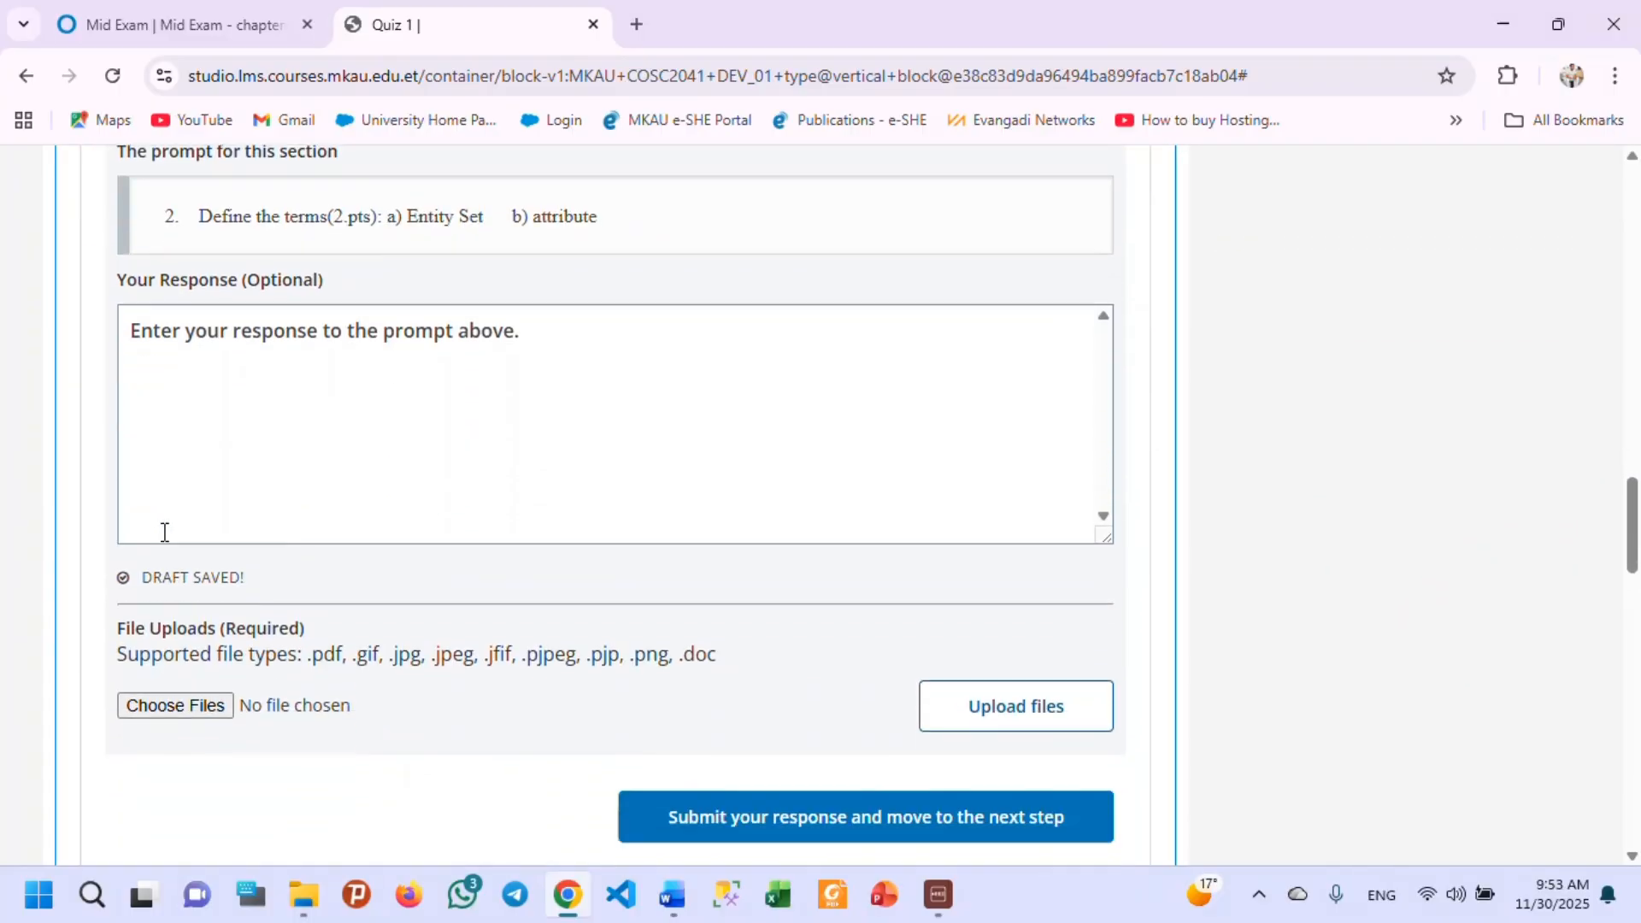
pyautogui.scroll(-9, 165, 532)
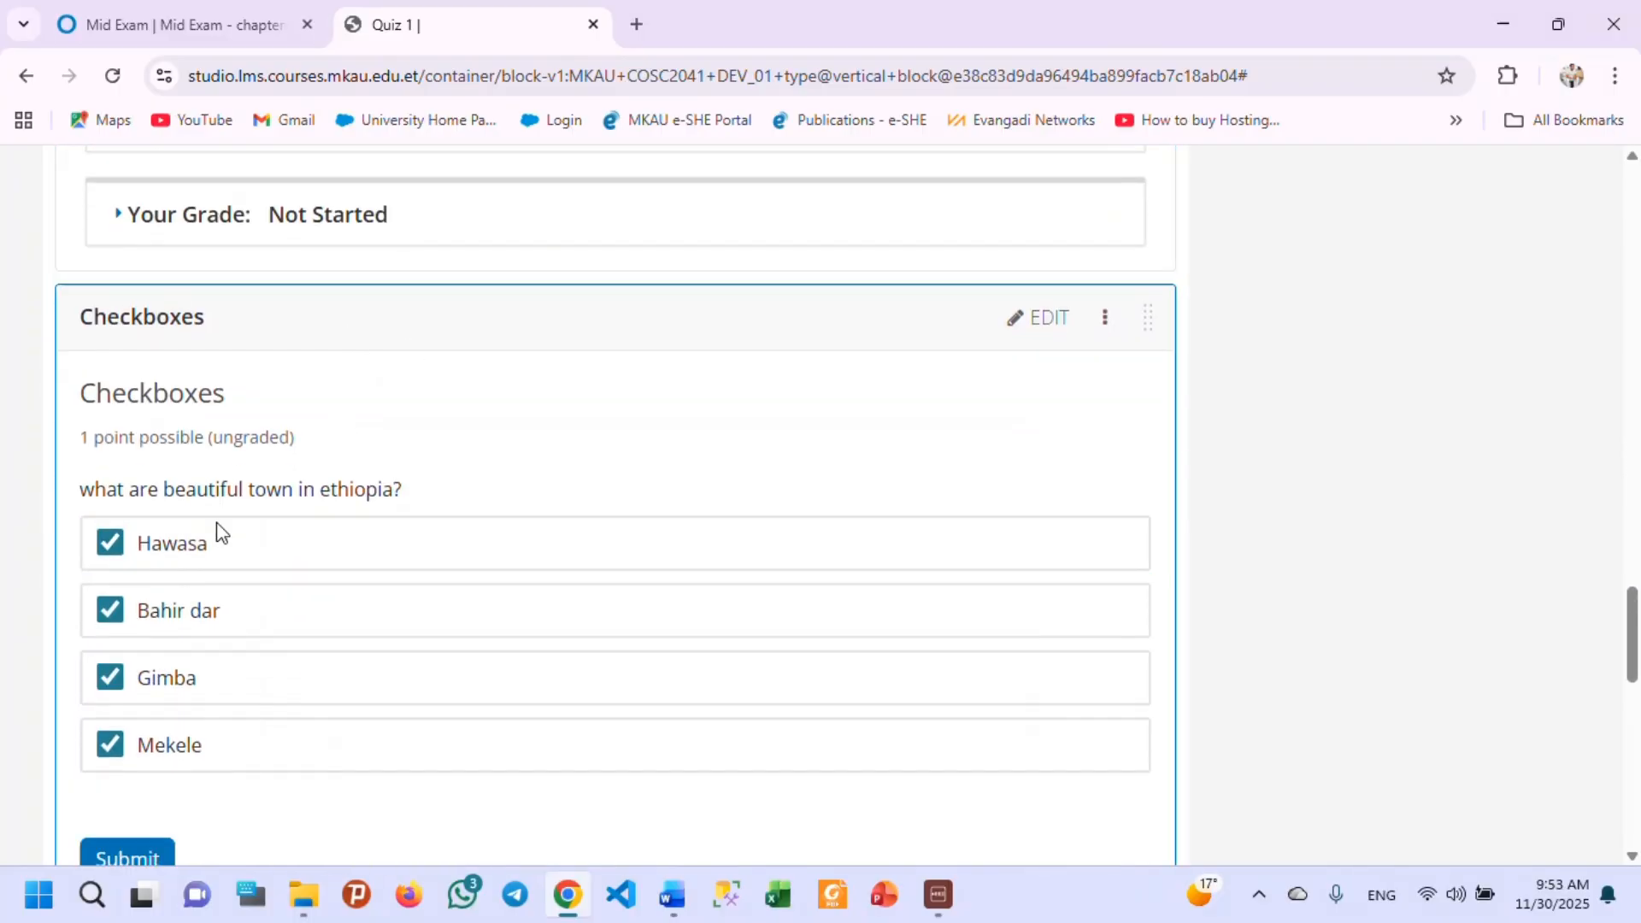
pyautogui.scroll(-8, 218, 530)
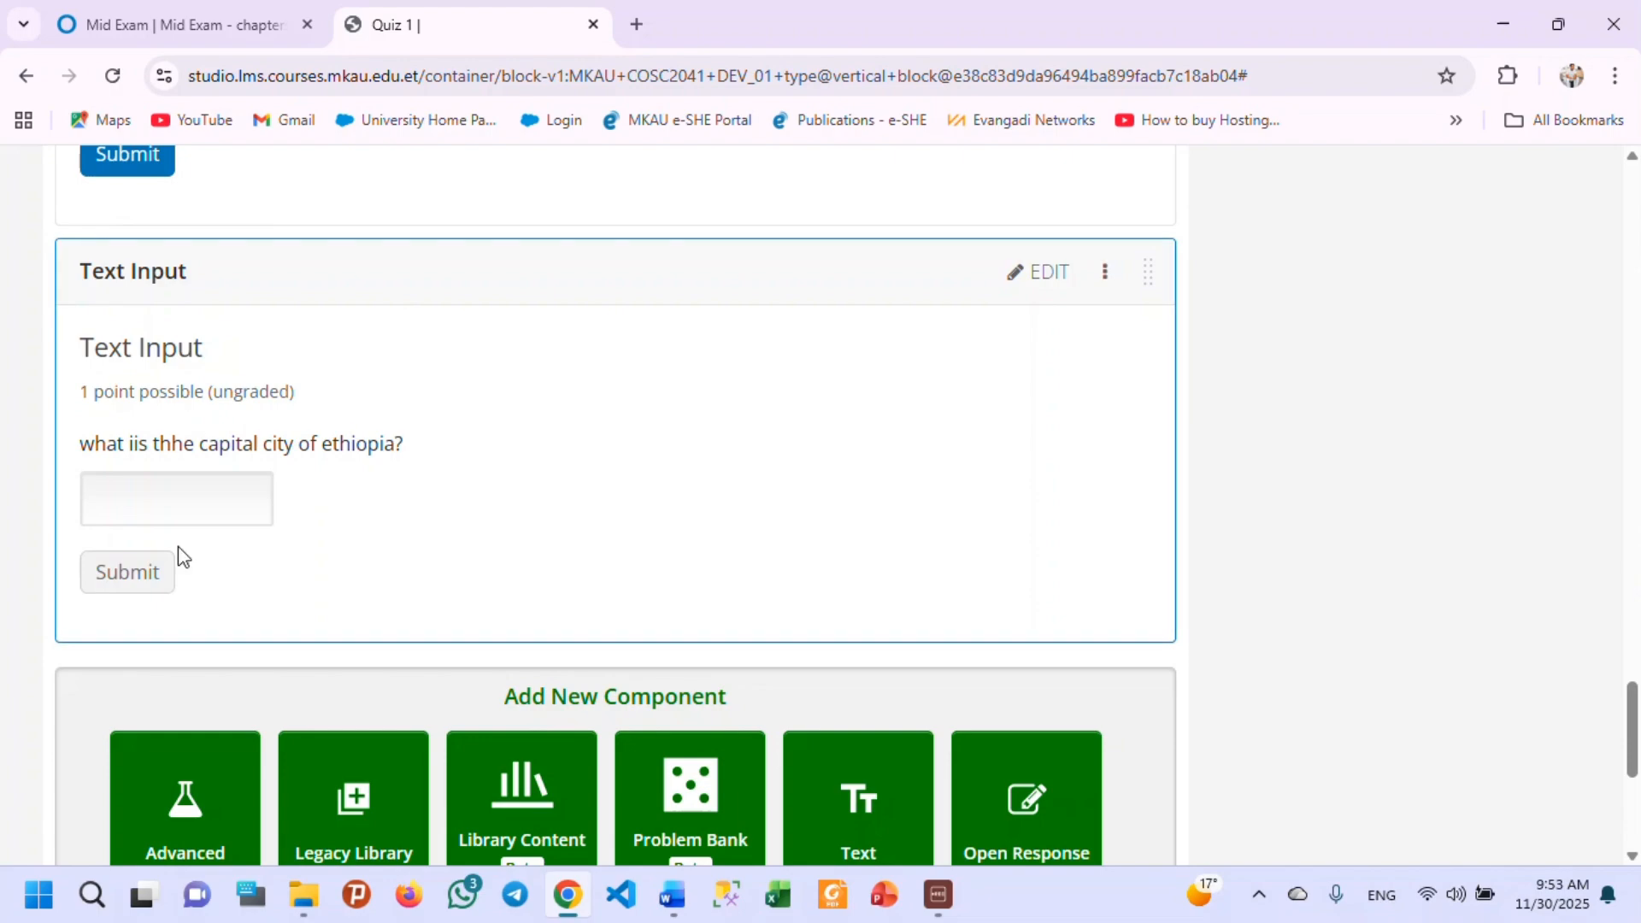
pyautogui.scroll(-2, 582, 582)
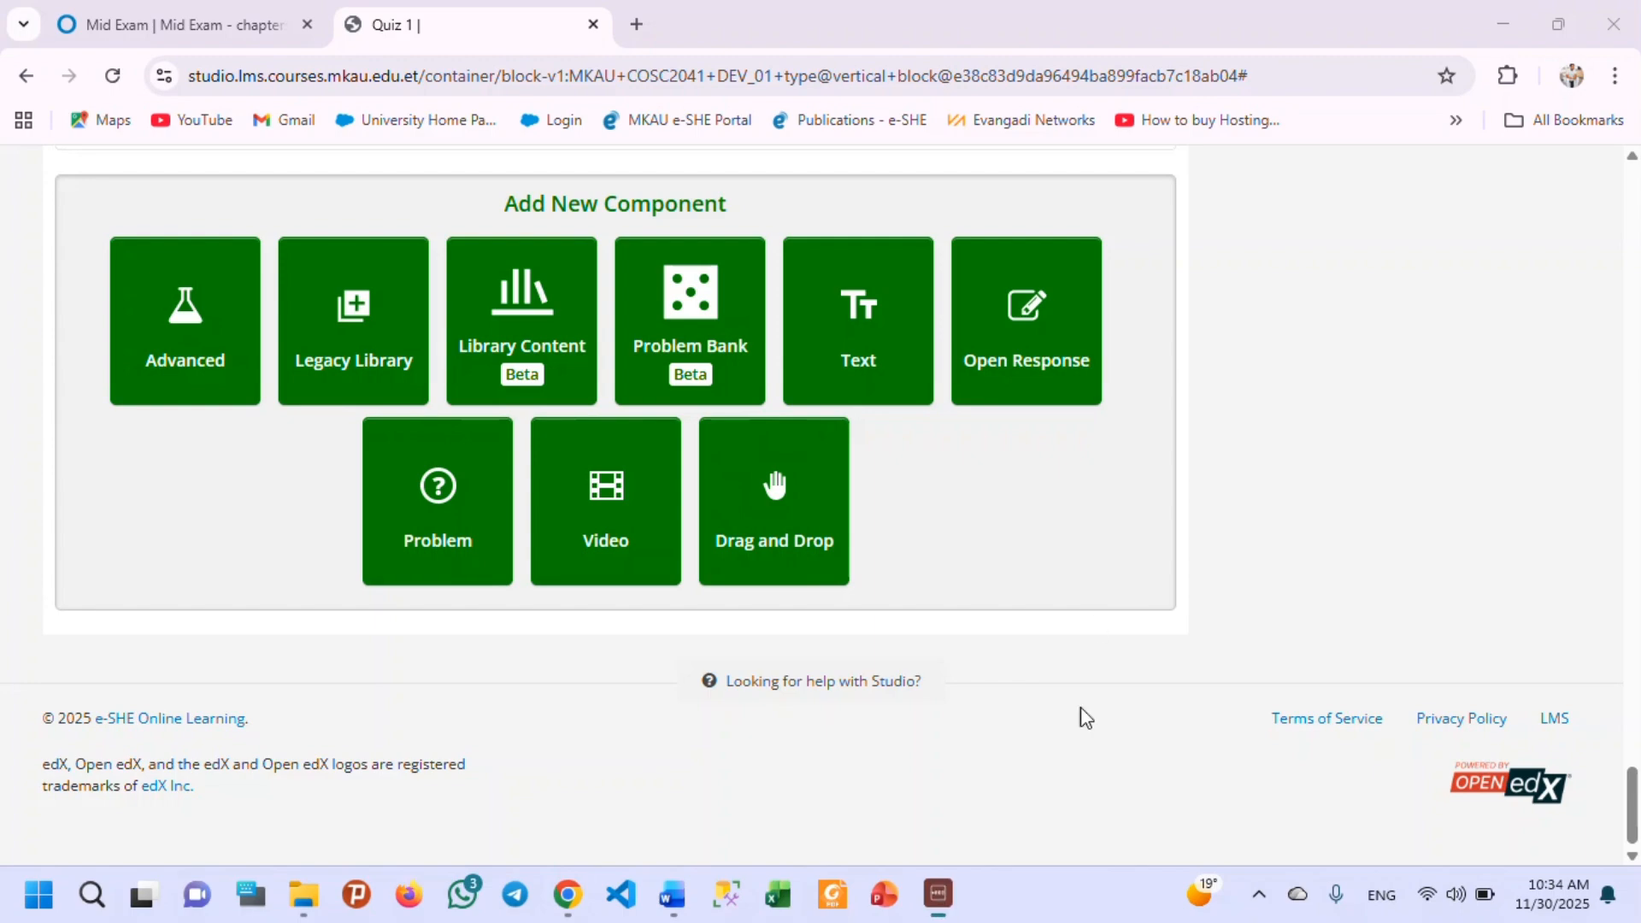
# Add a Drag and Drop component at the end of Quiz 1 and look over its default pyramid problem.
pyautogui.click(778, 517)
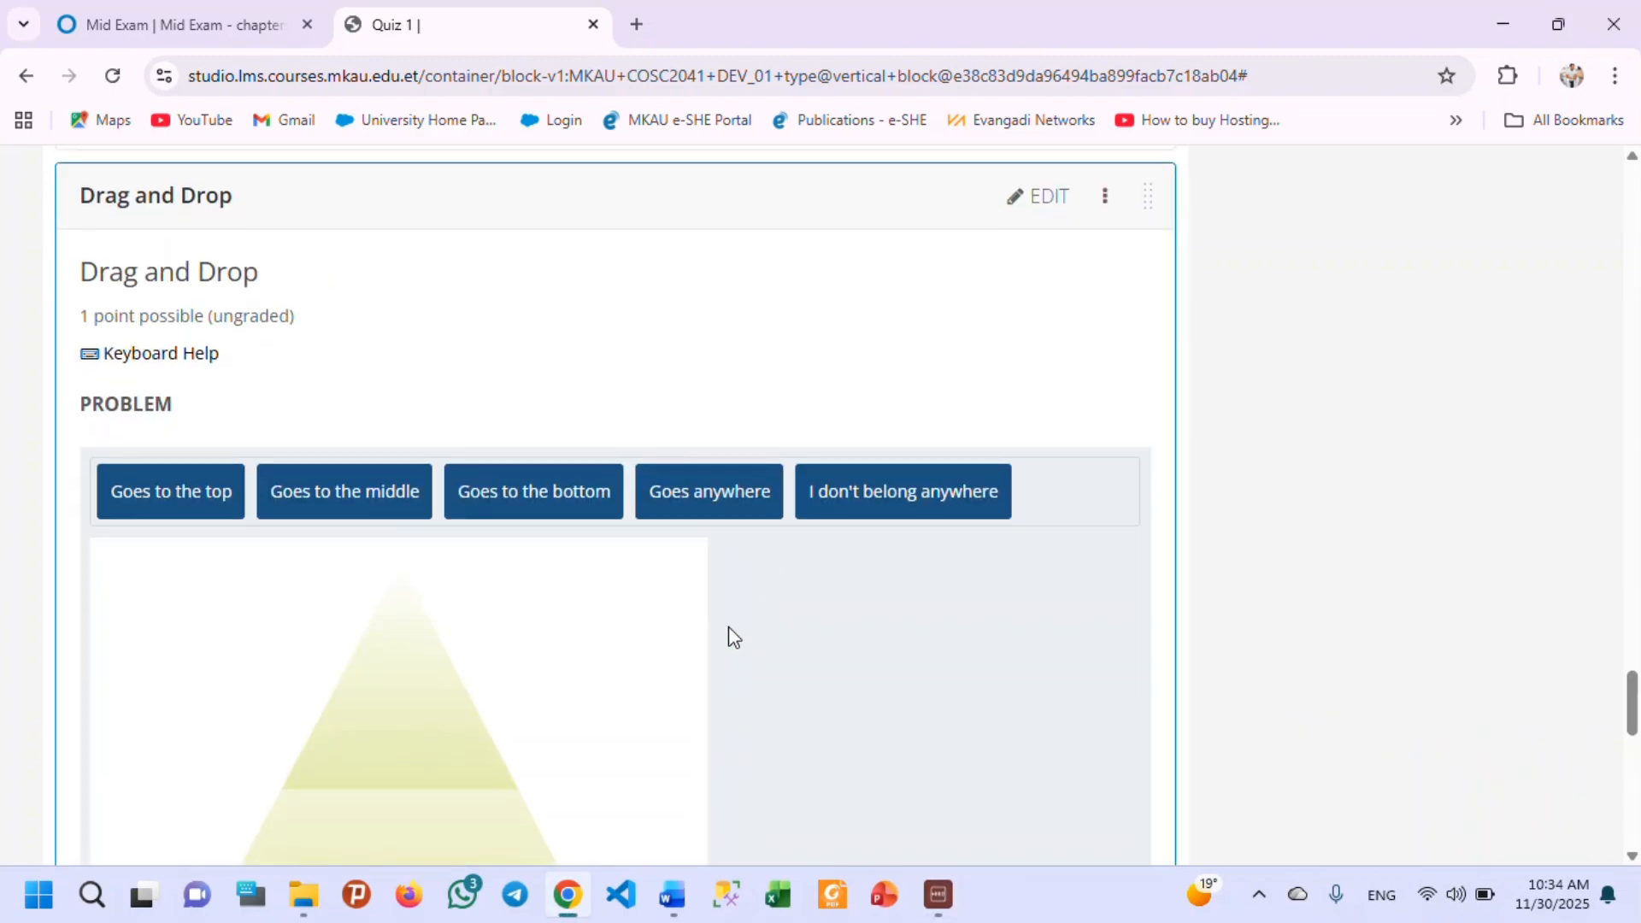
pyautogui.scroll(-5, 729, 640)
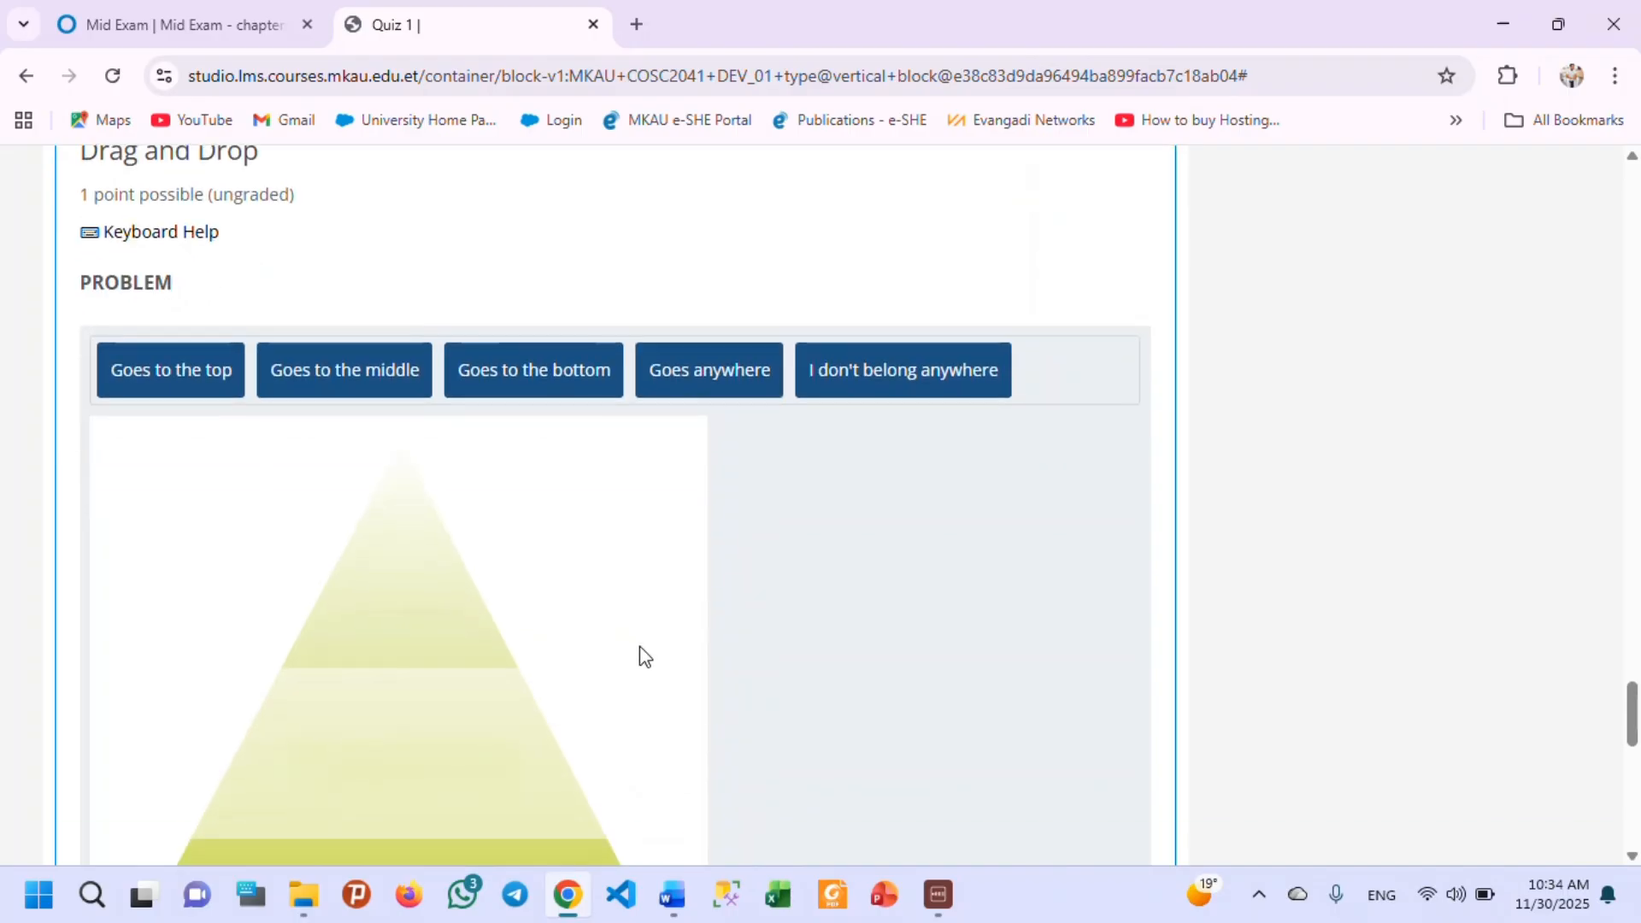
pyautogui.scroll(3, 641, 652)
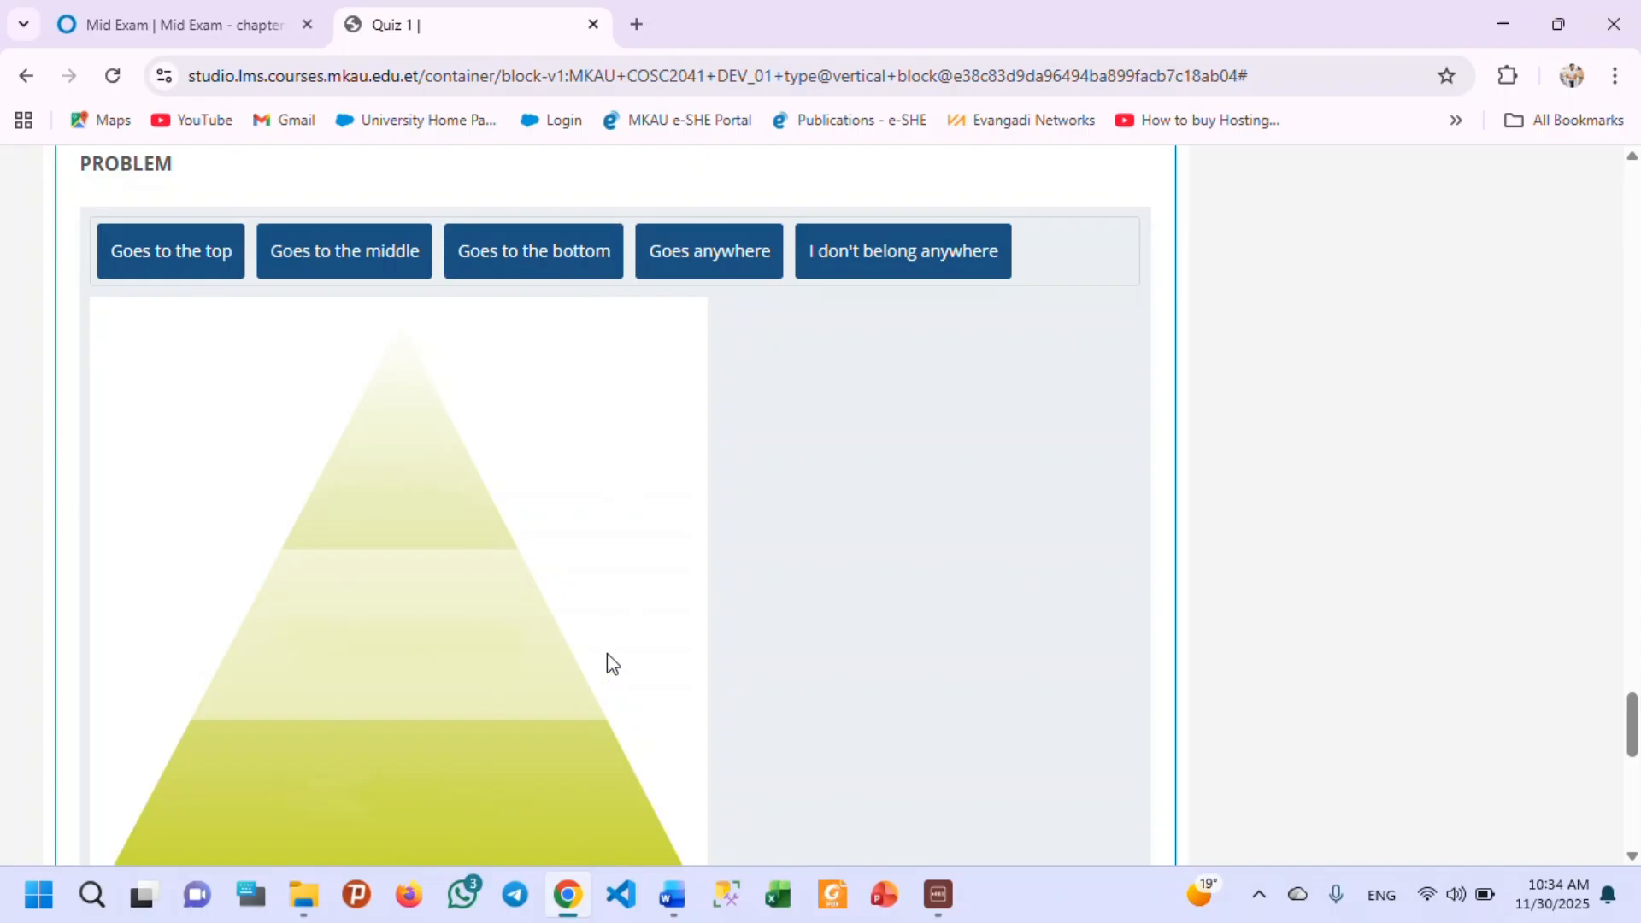
pyautogui.scroll(4, 608, 663)
pyautogui.click(1034, 317)
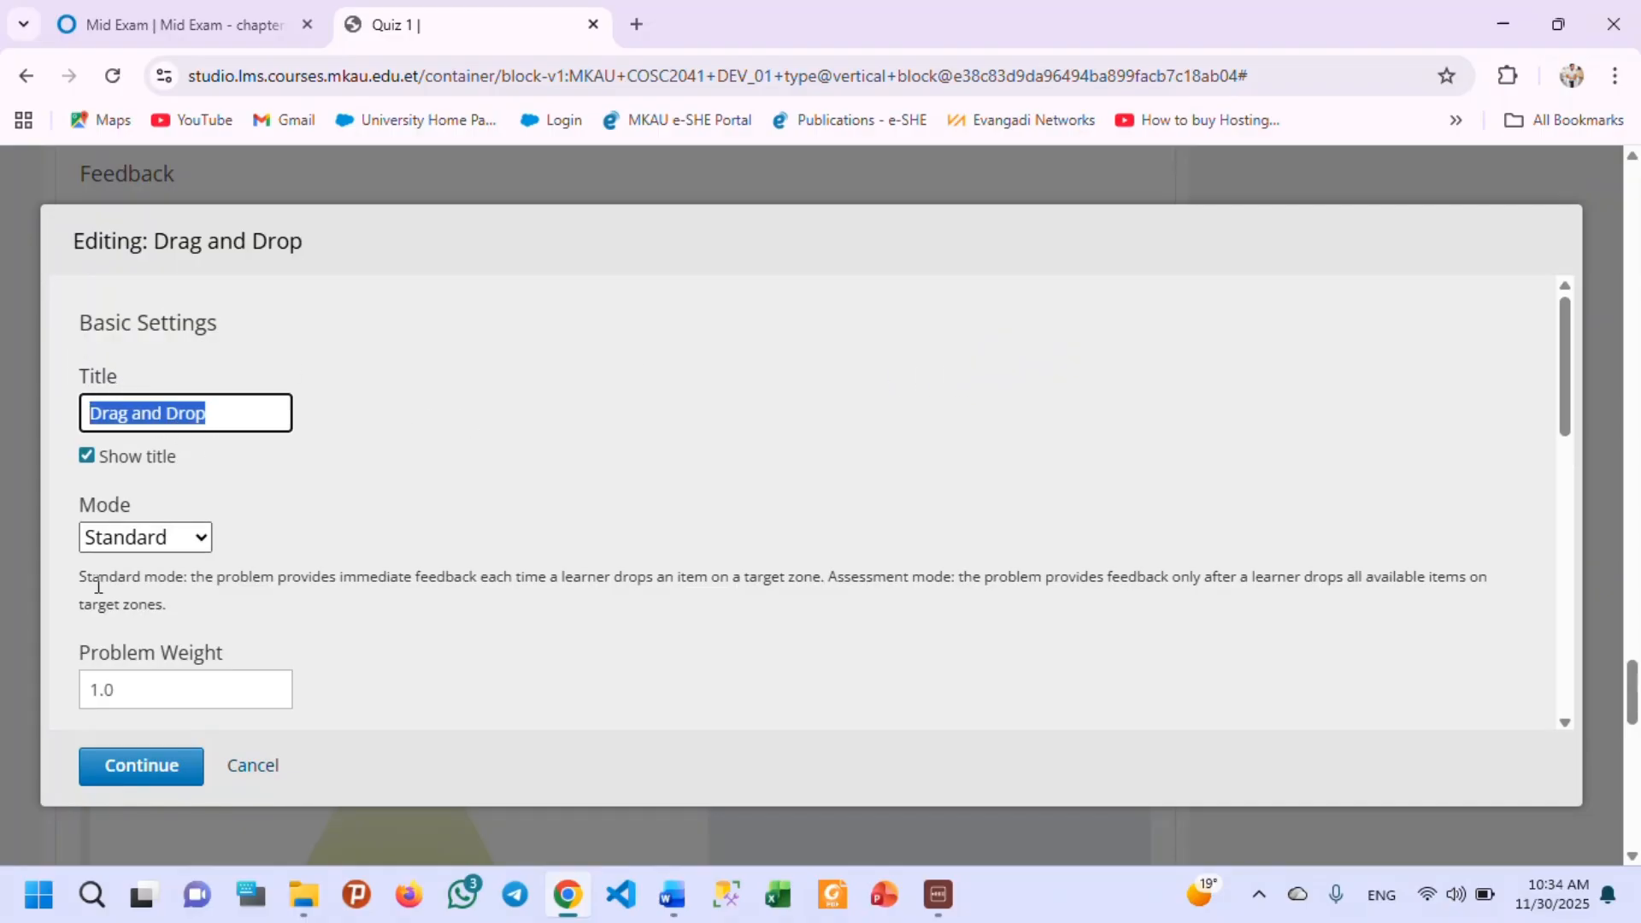
pyautogui.click(248, 768)
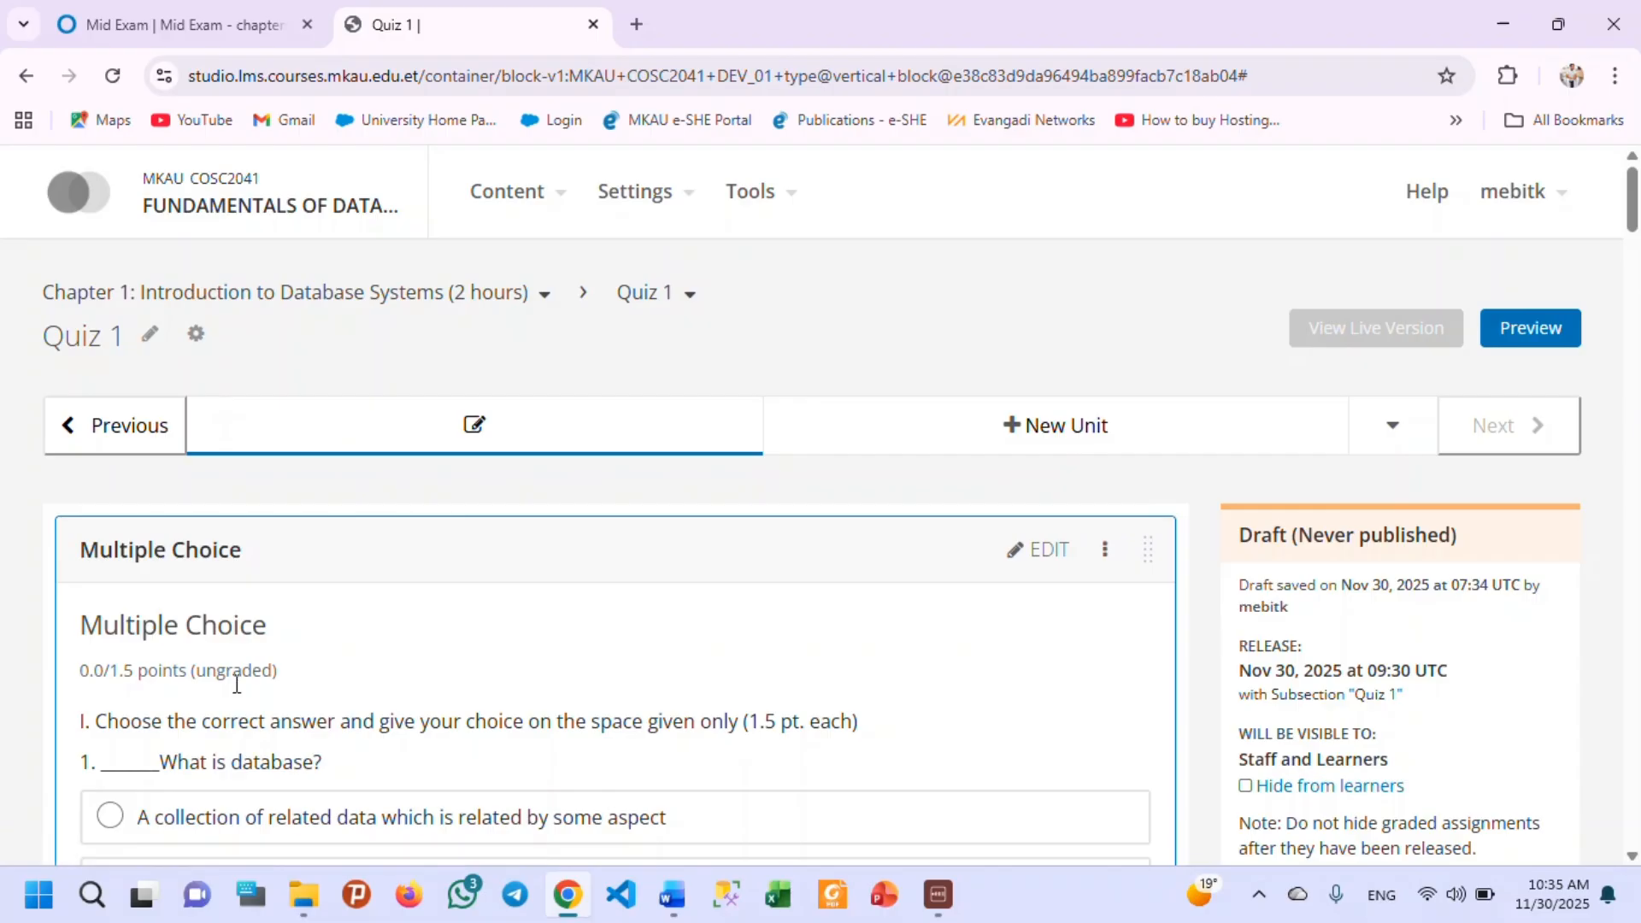
pyautogui.scroll(-20, 561, 680)
pyautogui.scroll(-15, 573, 692)
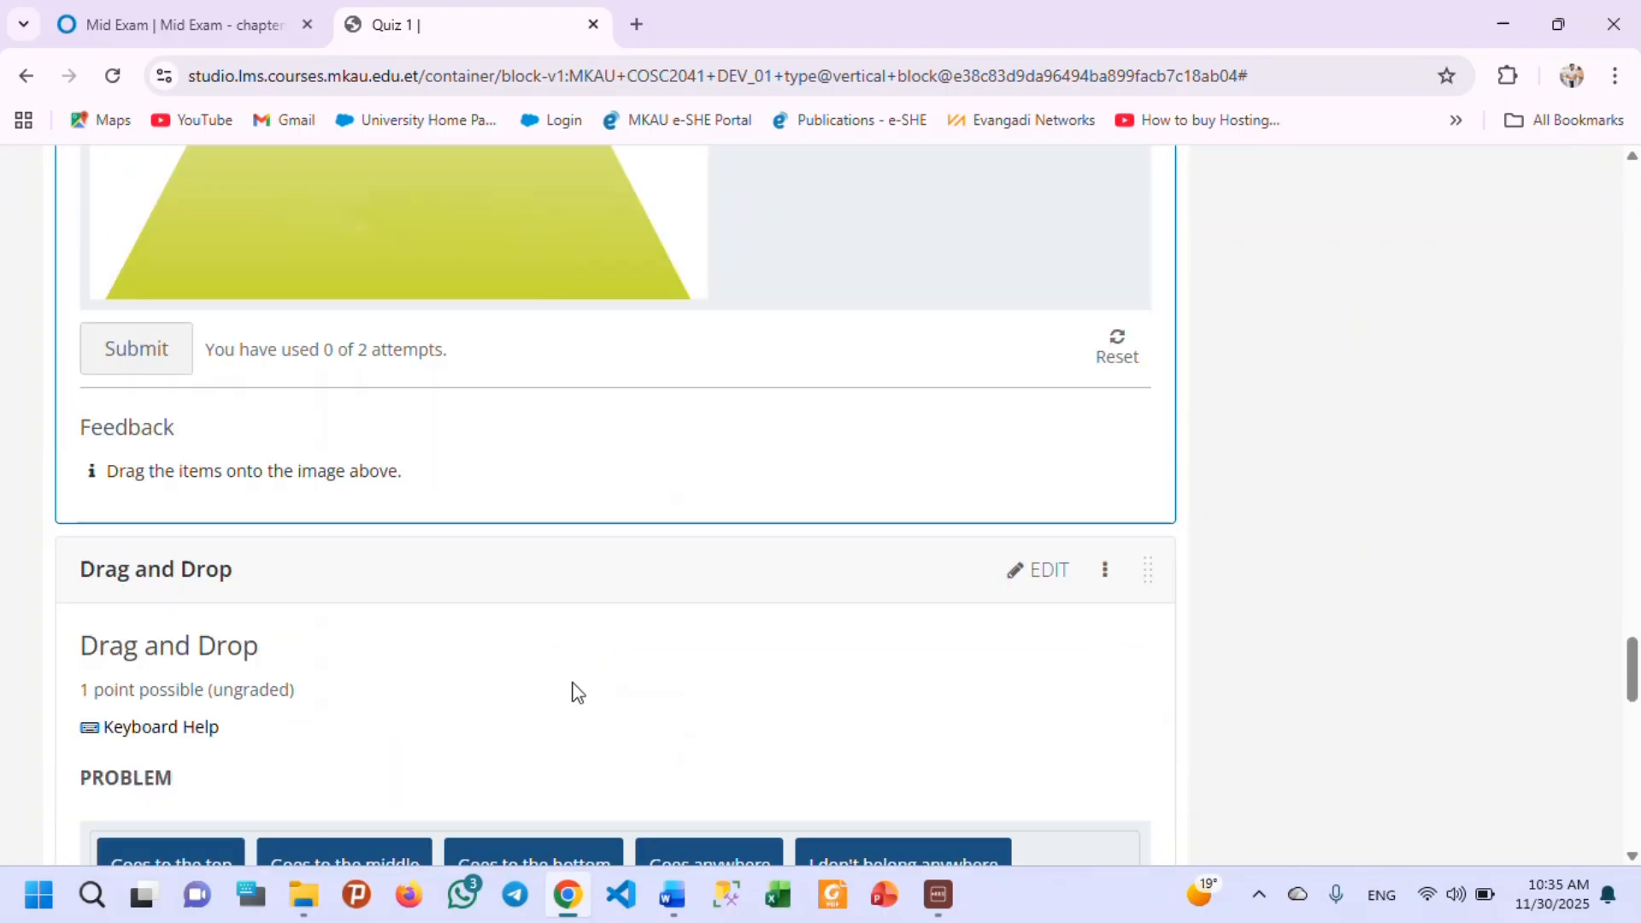
pyautogui.scroll(1, 558, 671)
pyautogui.scroll(-3, 551, 675)
pyautogui.scroll(5, 142, 270)
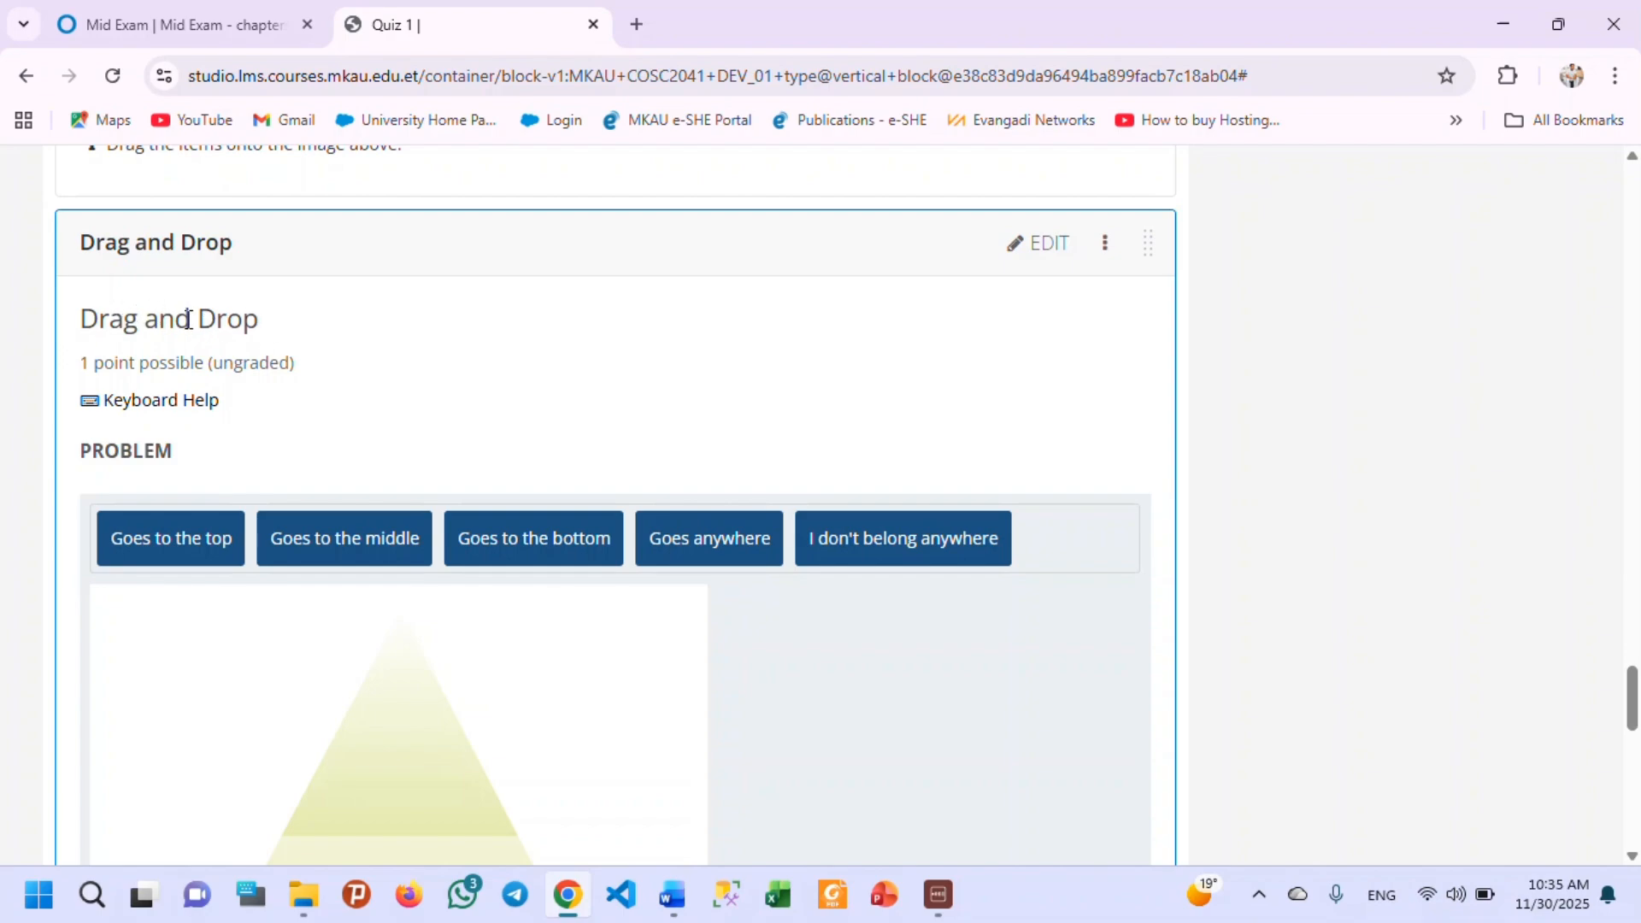
# Open the Drag and Drop component for editing and set its title to "Match to the correct item".
pyautogui.click(1026, 248)
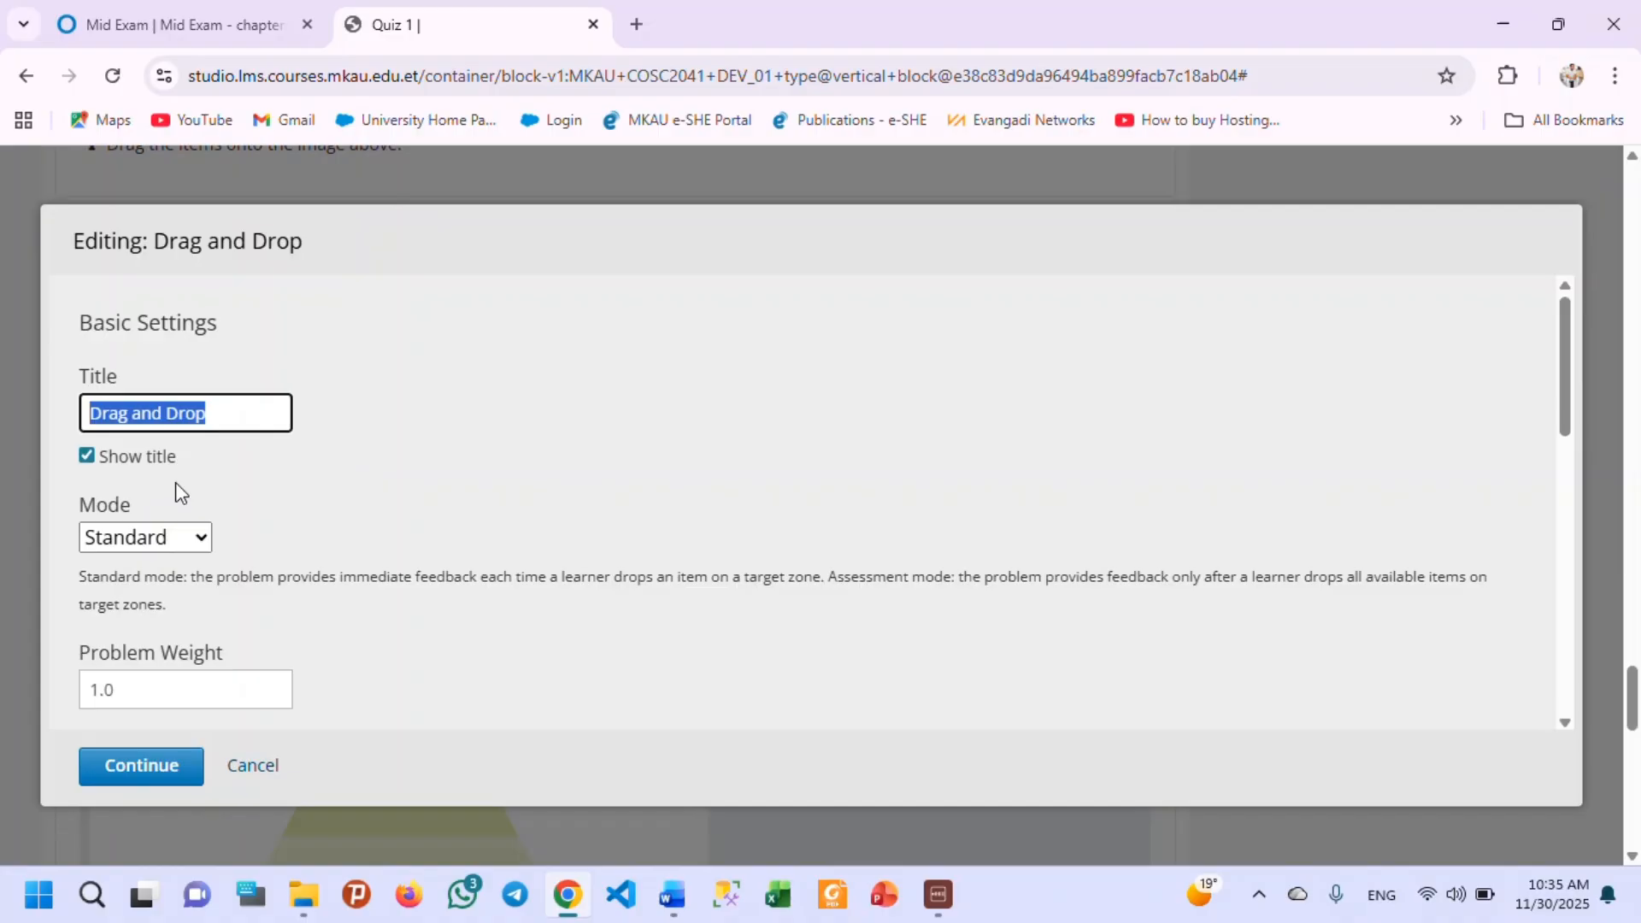
pyautogui.write('Matc')
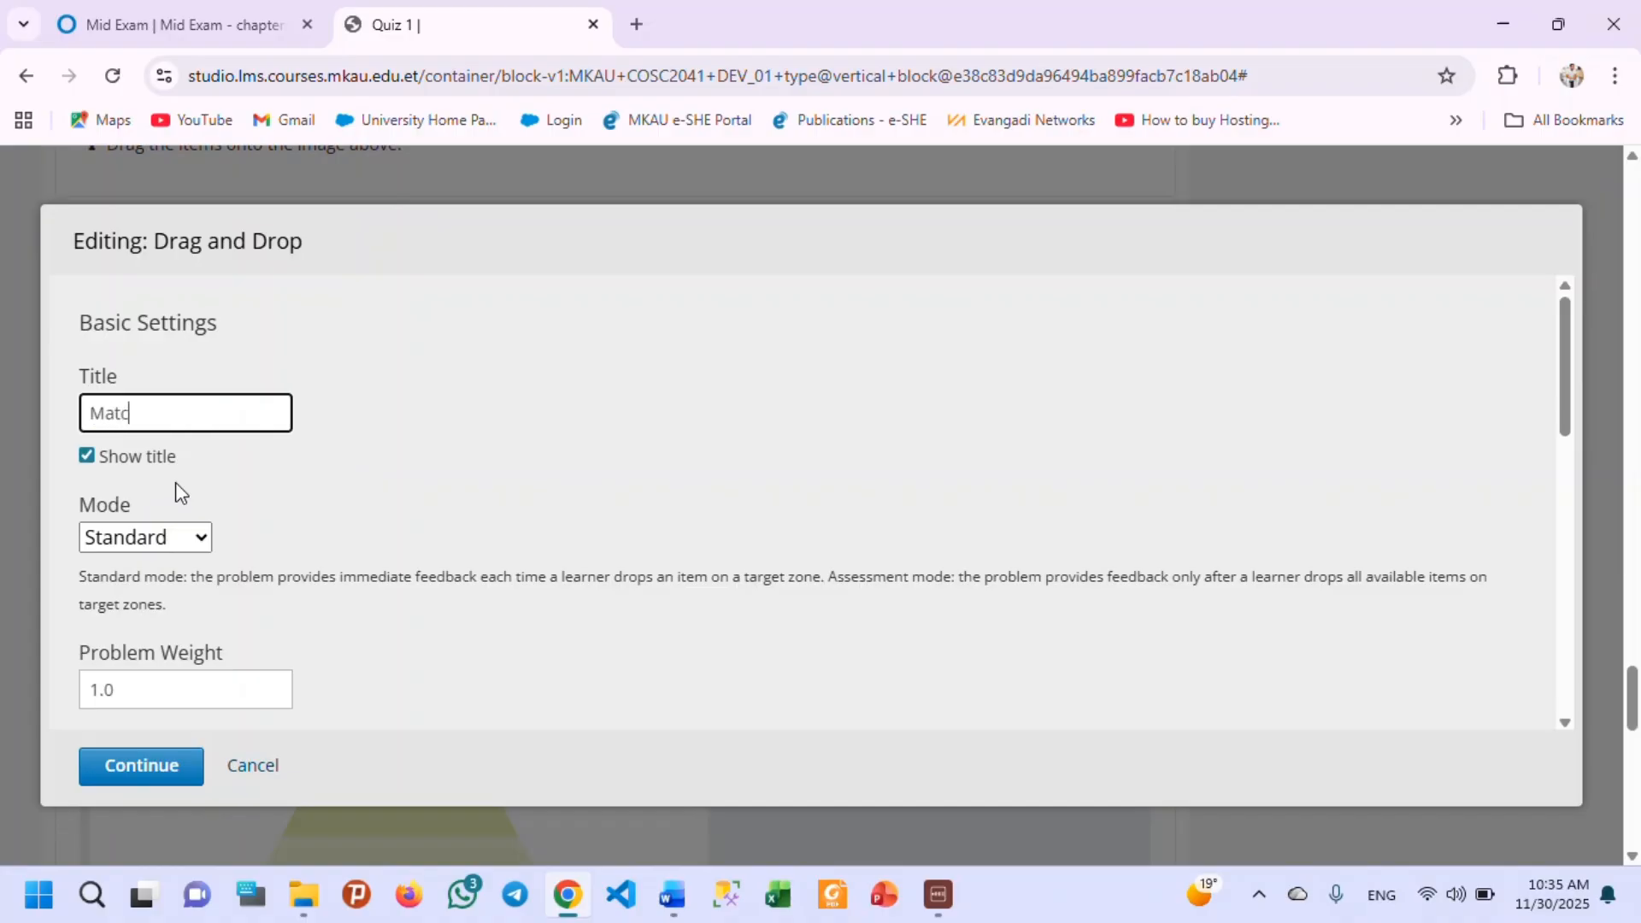
pyautogui.write('h to the correct ite')
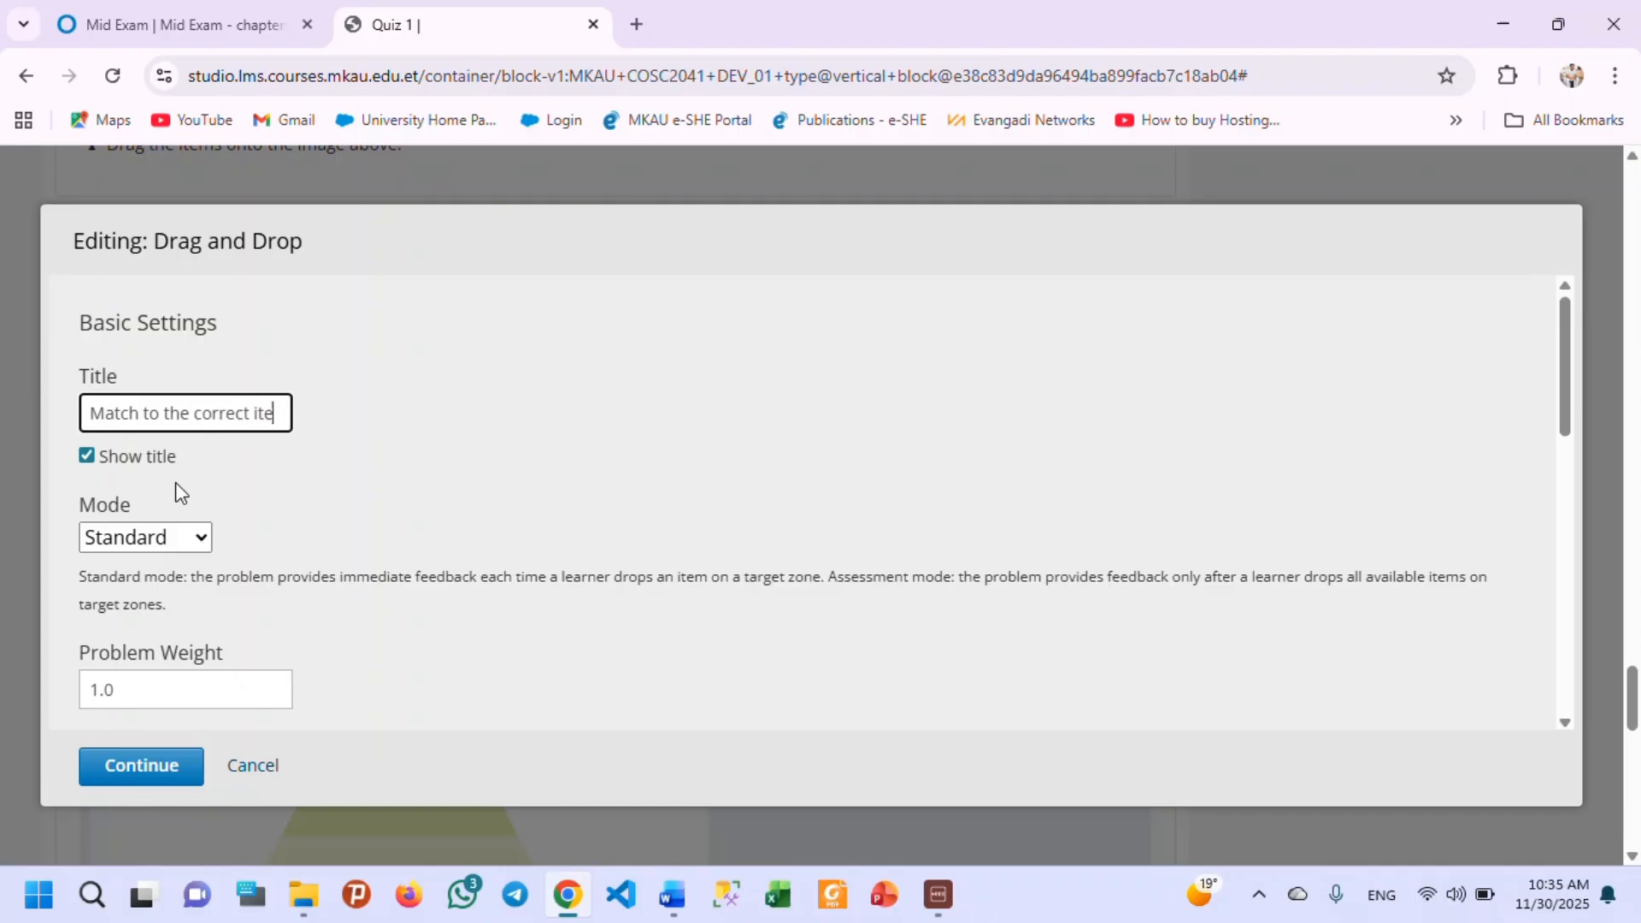
pyautogui.write('m')
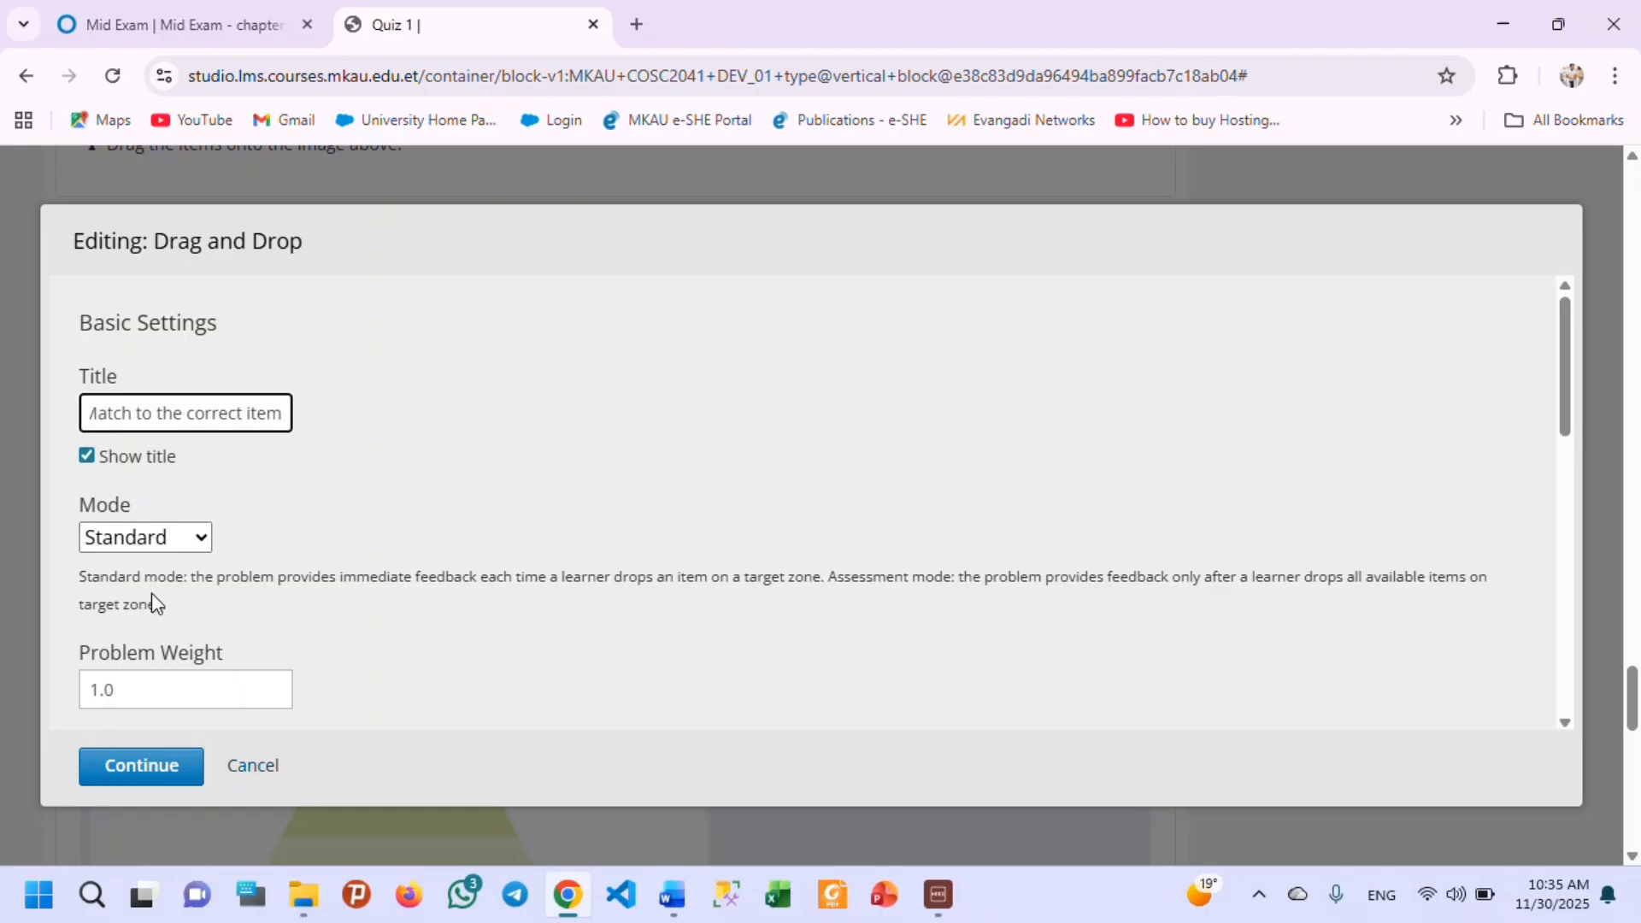
# Set the problem's mode to Assessment and its maximum attempts to 2.
pyautogui.click(198, 541)
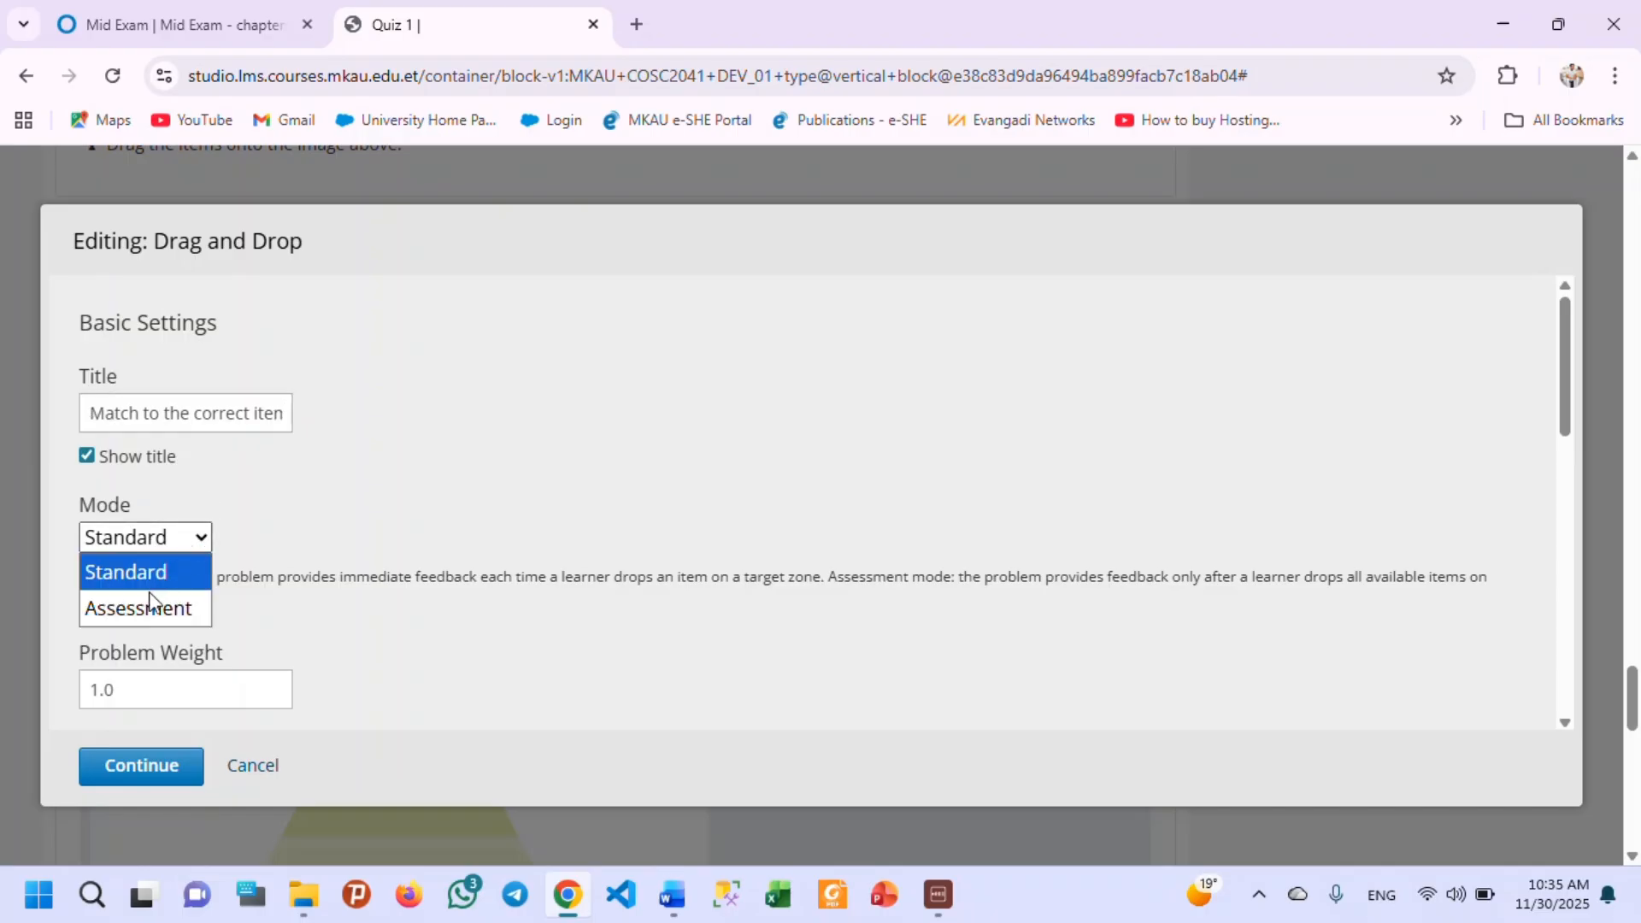
pyautogui.click(140, 610)
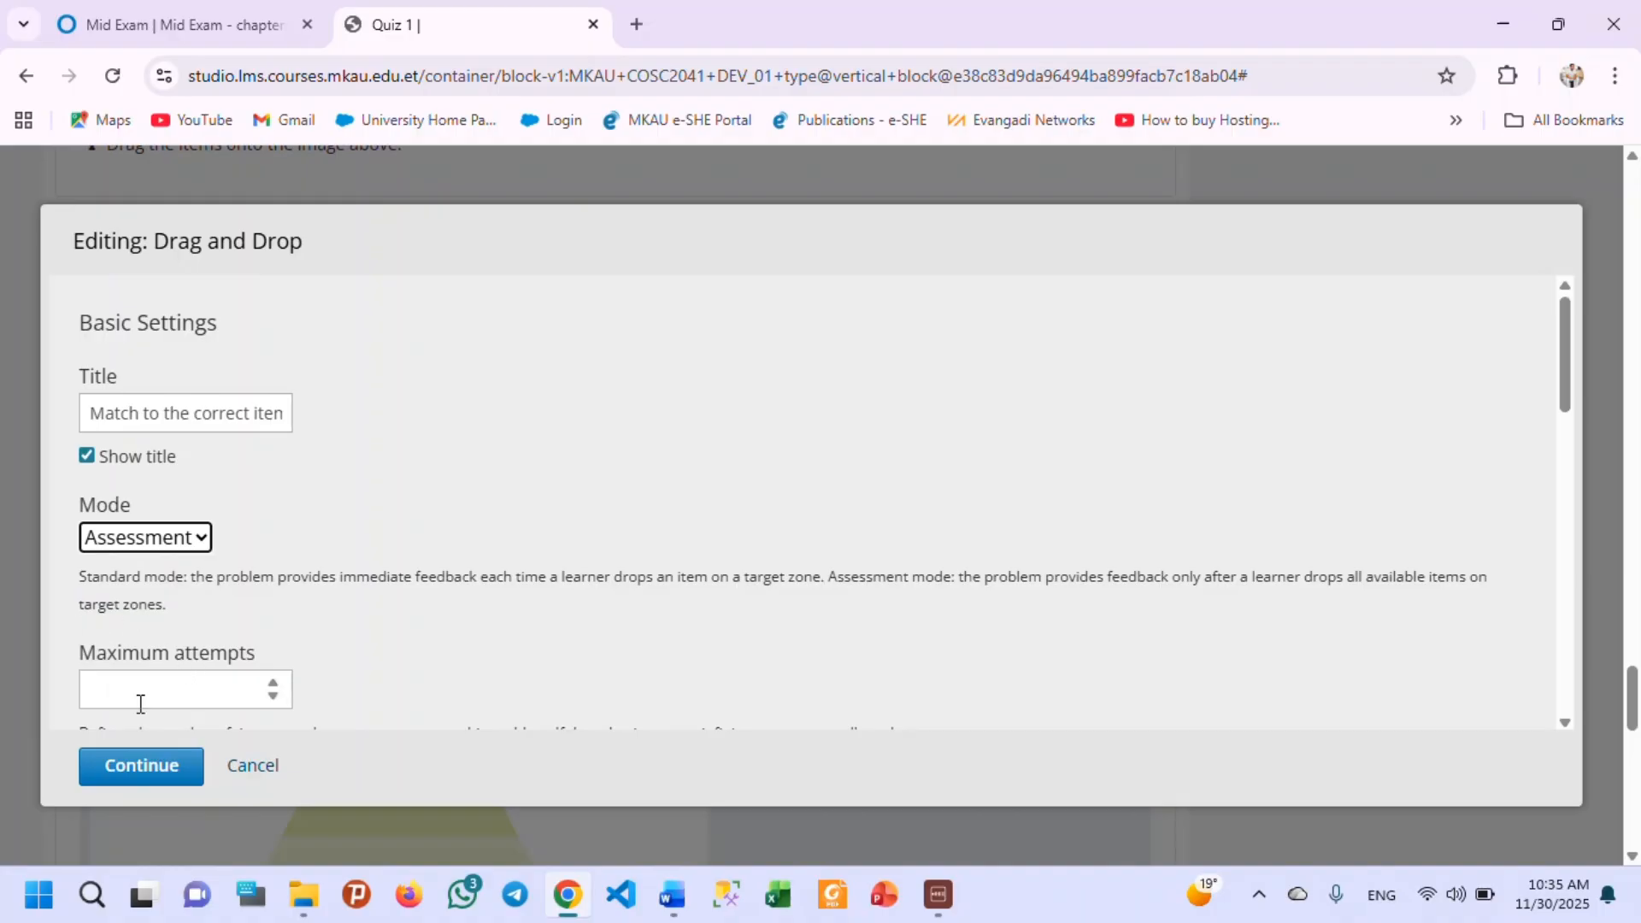
pyautogui.scroll(-2, 205, 607)
pyautogui.scroll(-1, 171, 603)
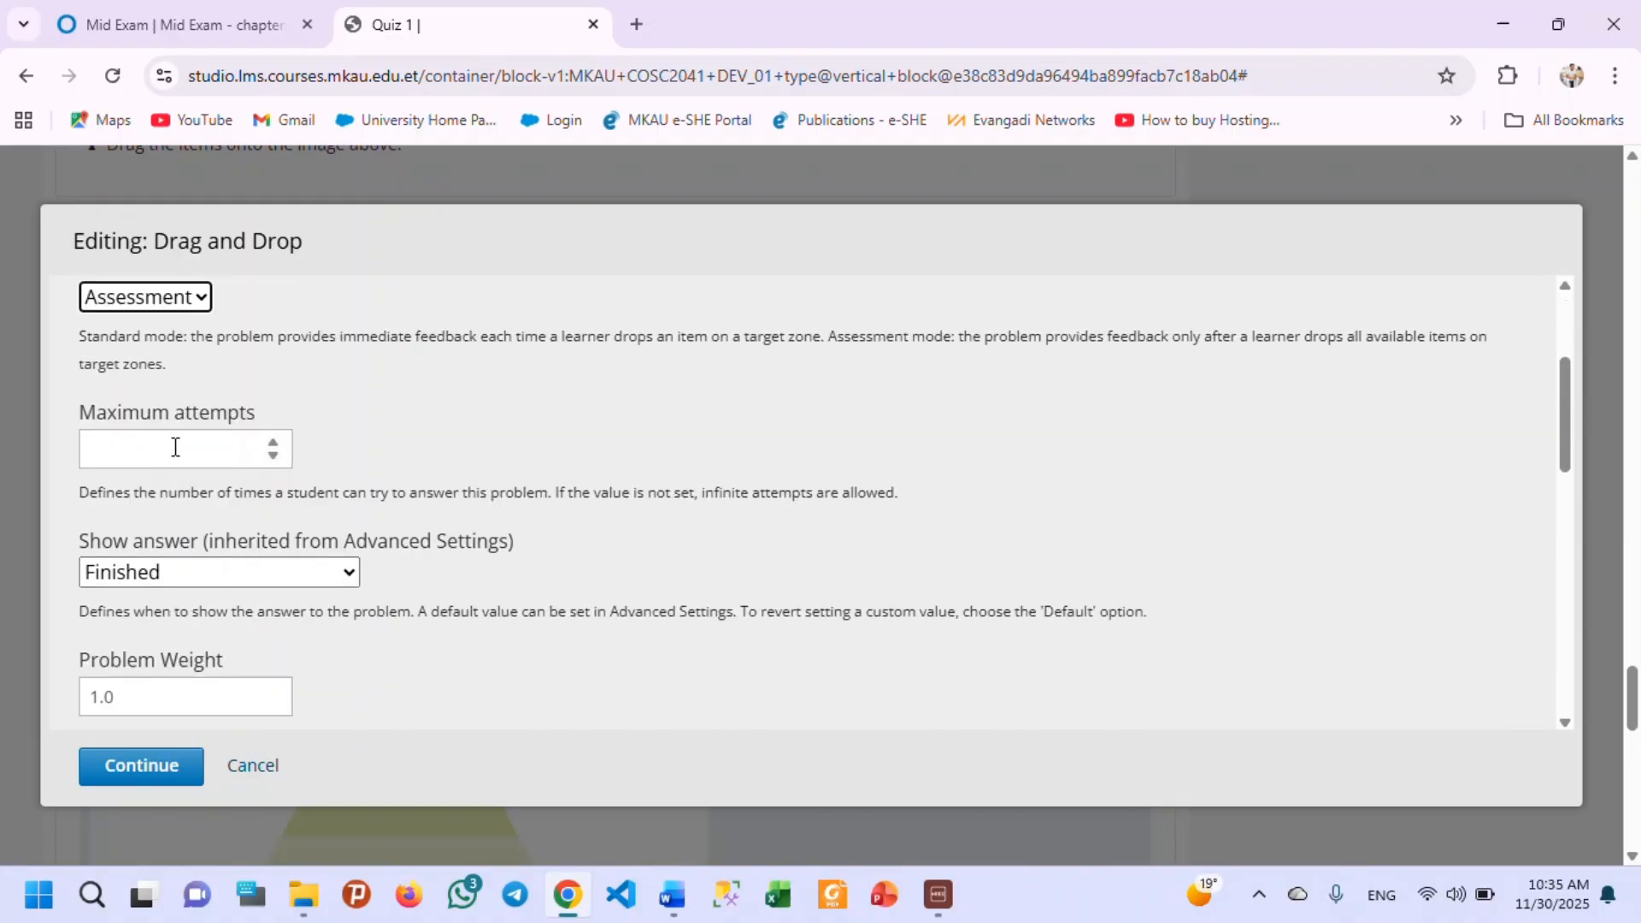
pyautogui.click(171, 447)
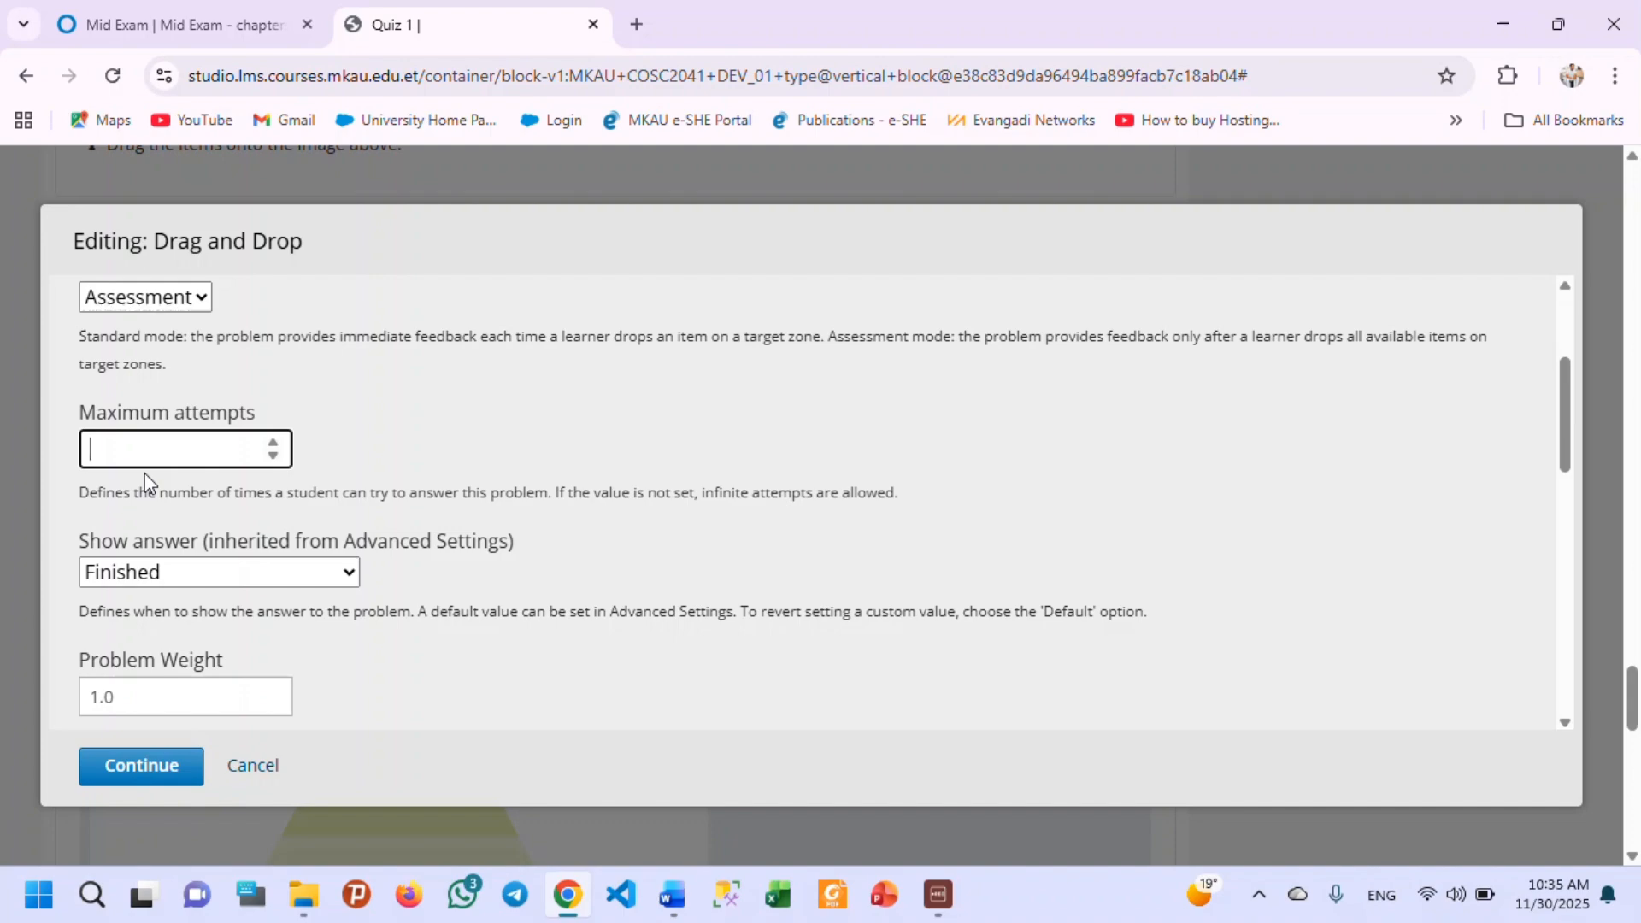
pyautogui.write('2')
# Set the Show answer option to Past Due.
pyautogui.scroll(-1, 146, 517)
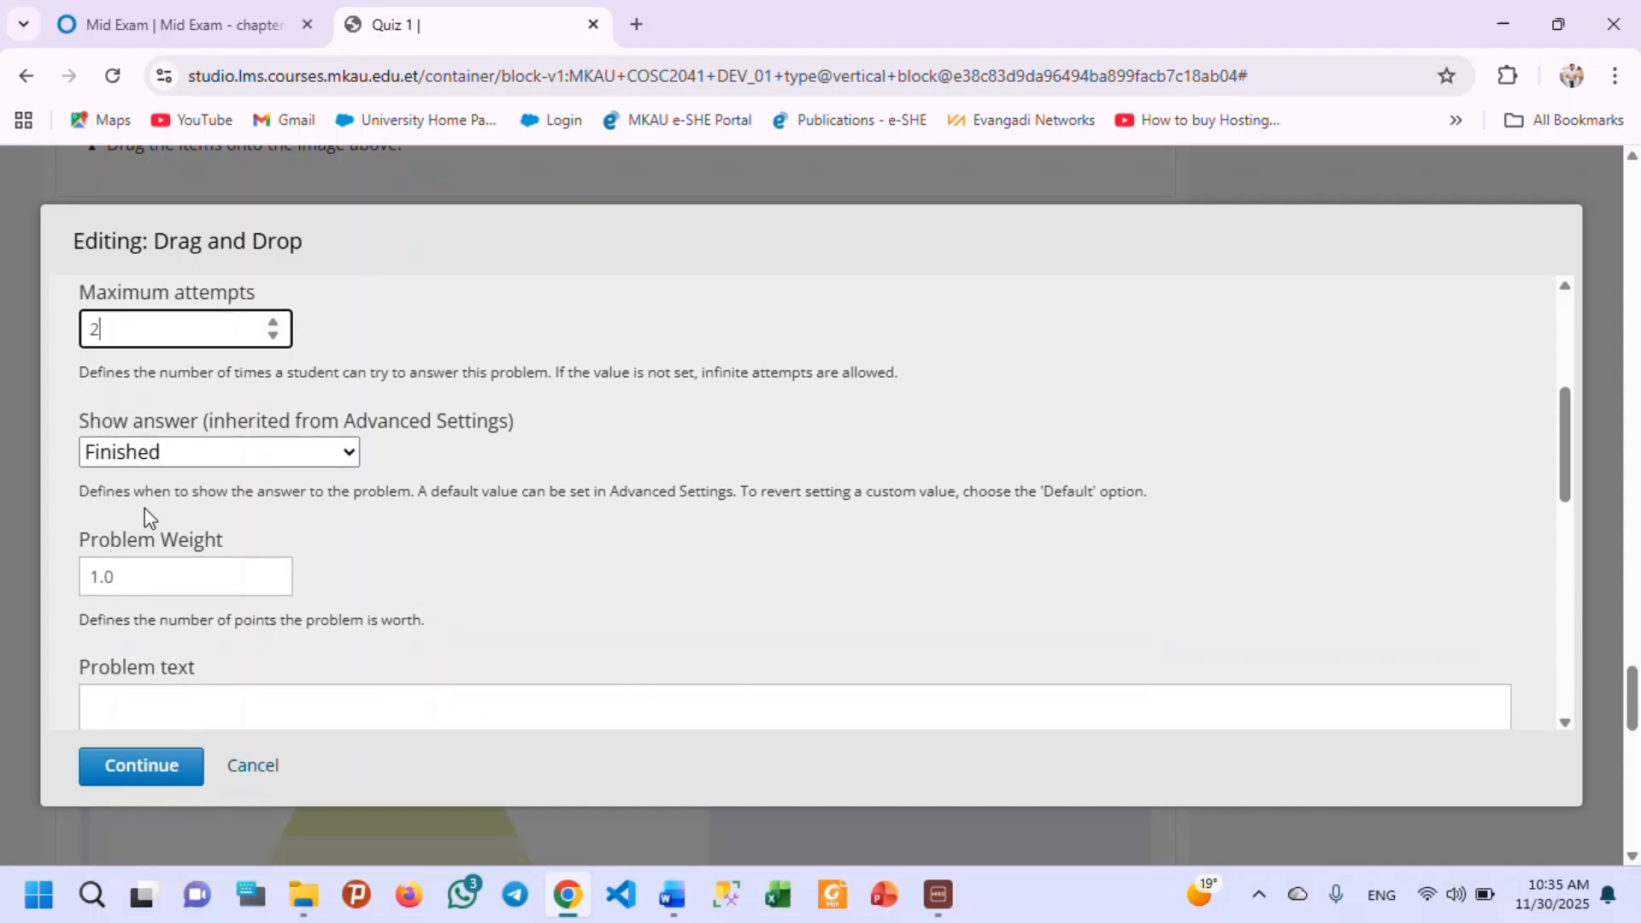
pyautogui.click(205, 451)
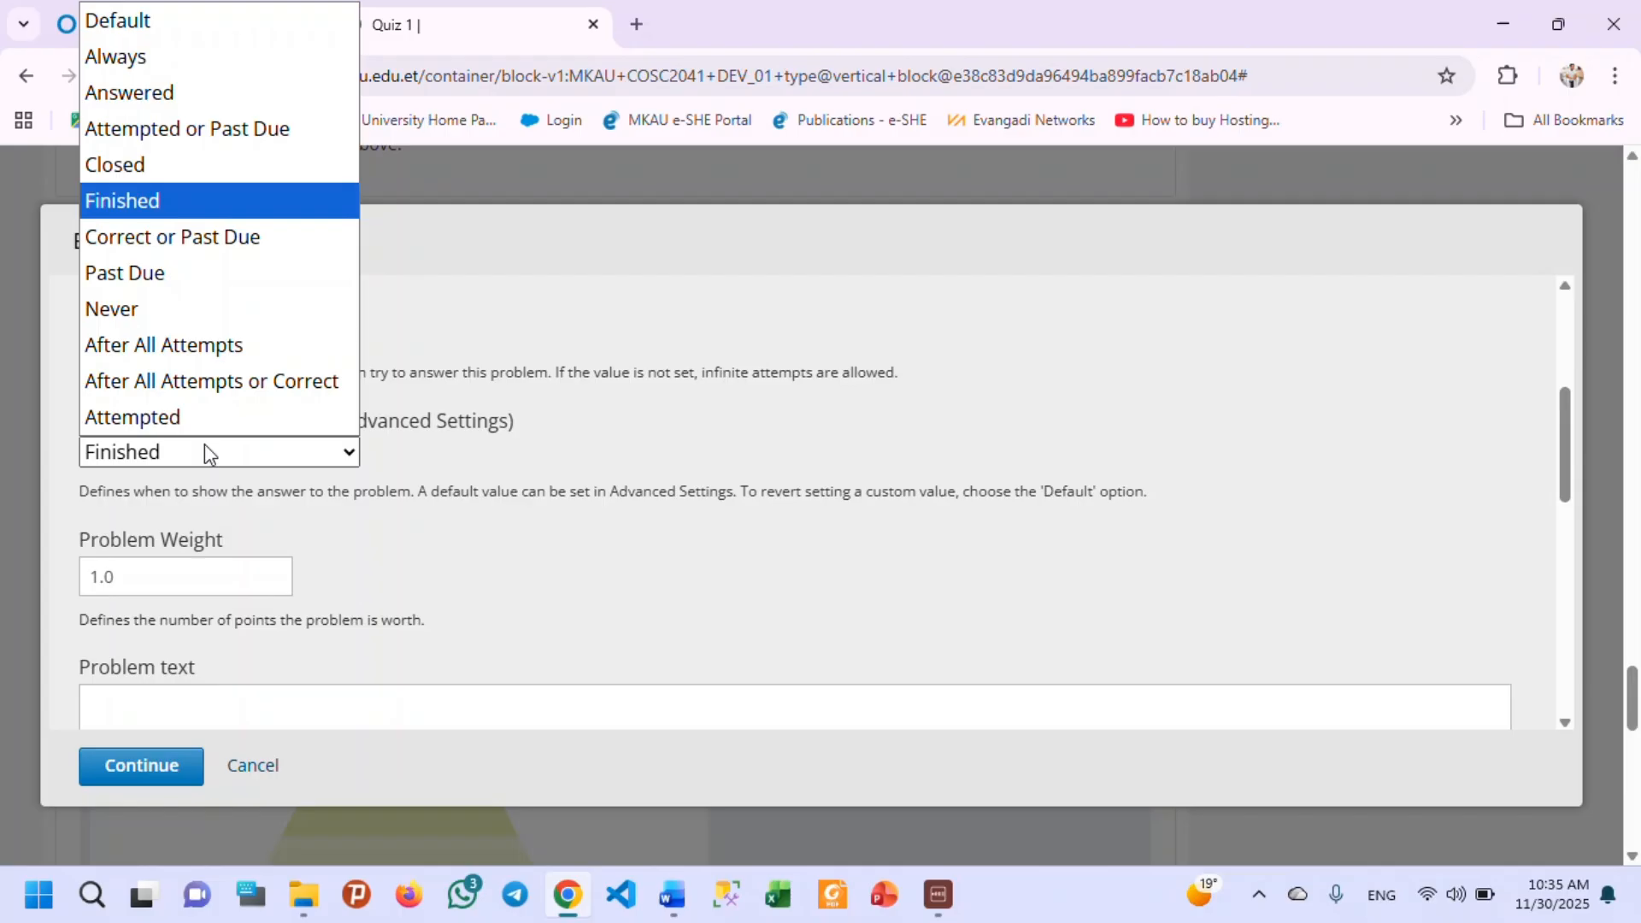
pyautogui.click(130, 272)
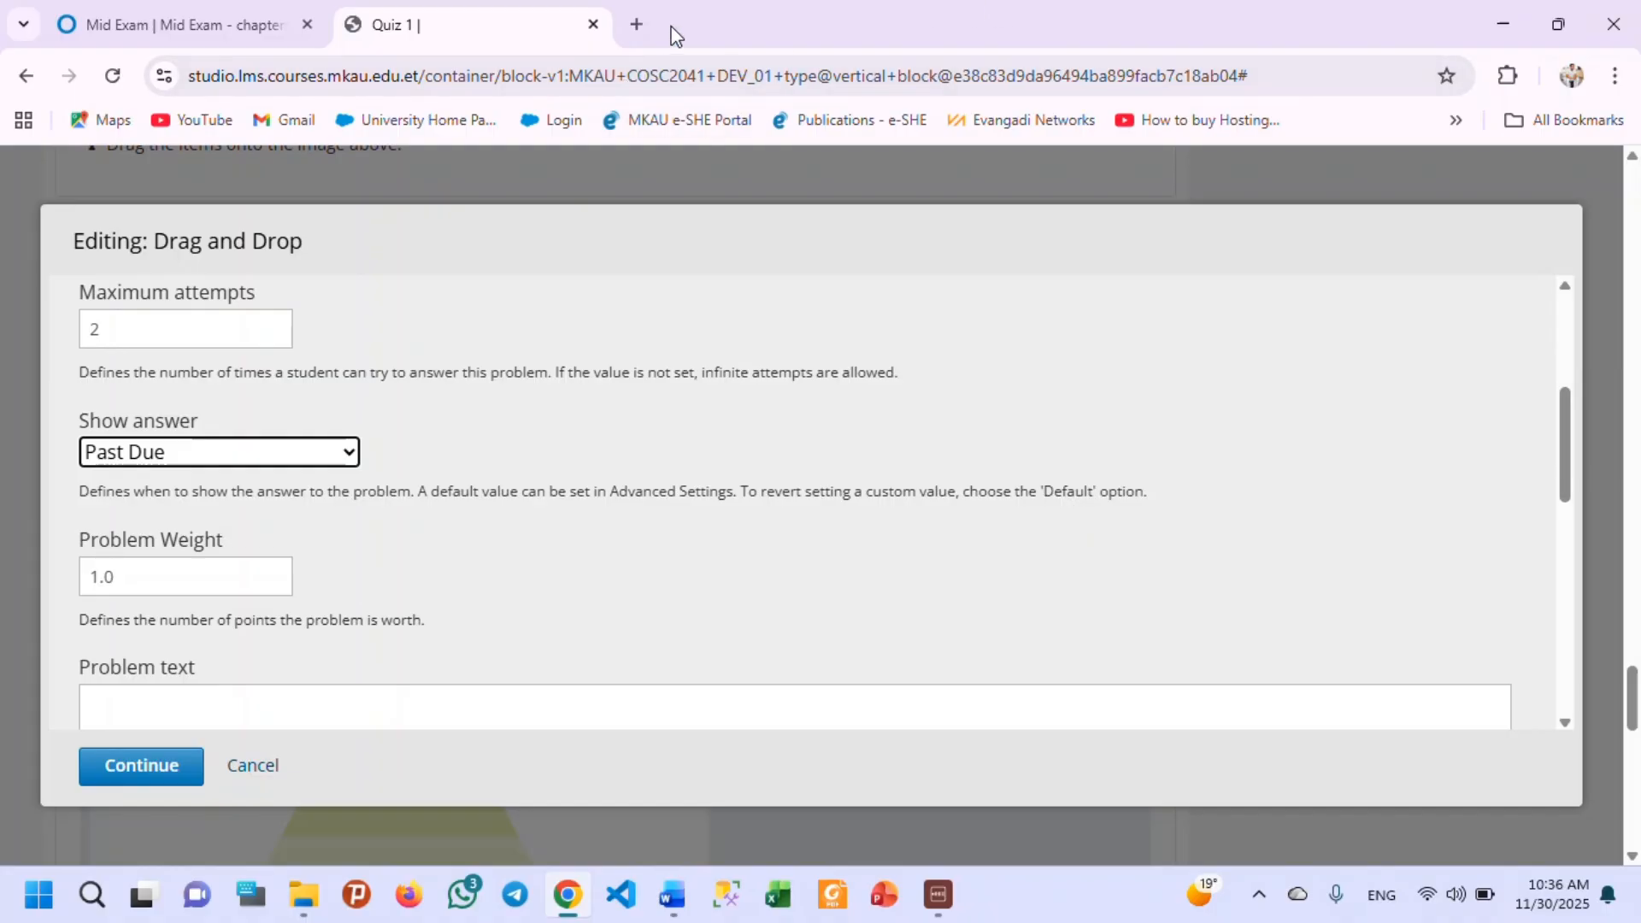
# Enter "lets say we have the folloing code" as the problem text.
pyautogui.scroll(-3, 118, 554)
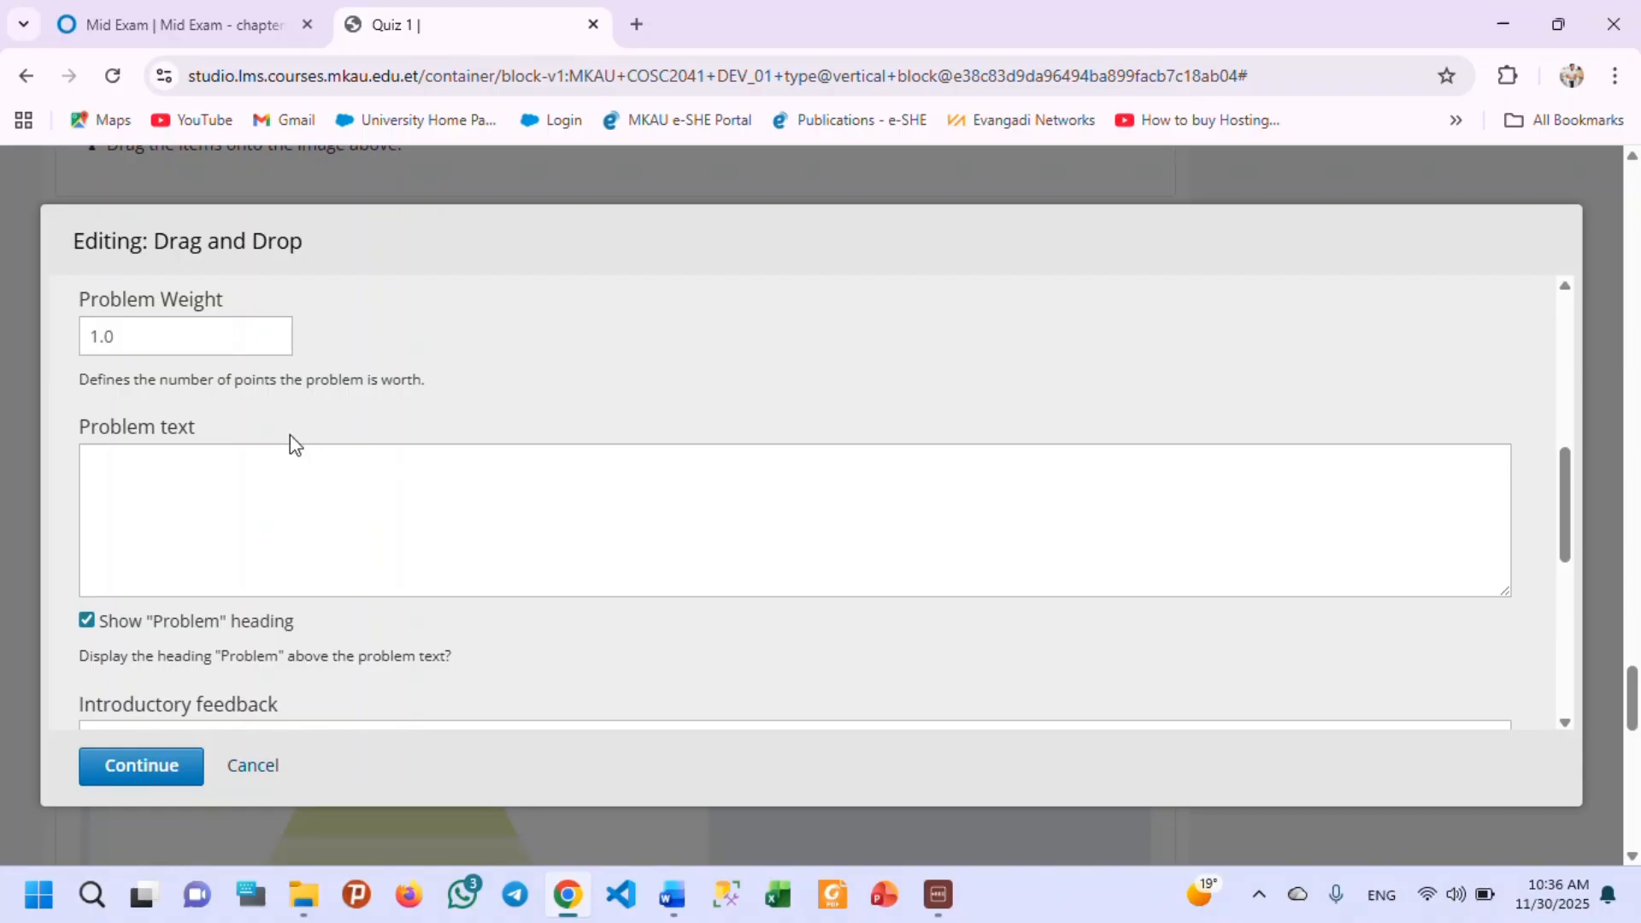
pyautogui.scroll(-1, 277, 484)
pyautogui.click(202, 387)
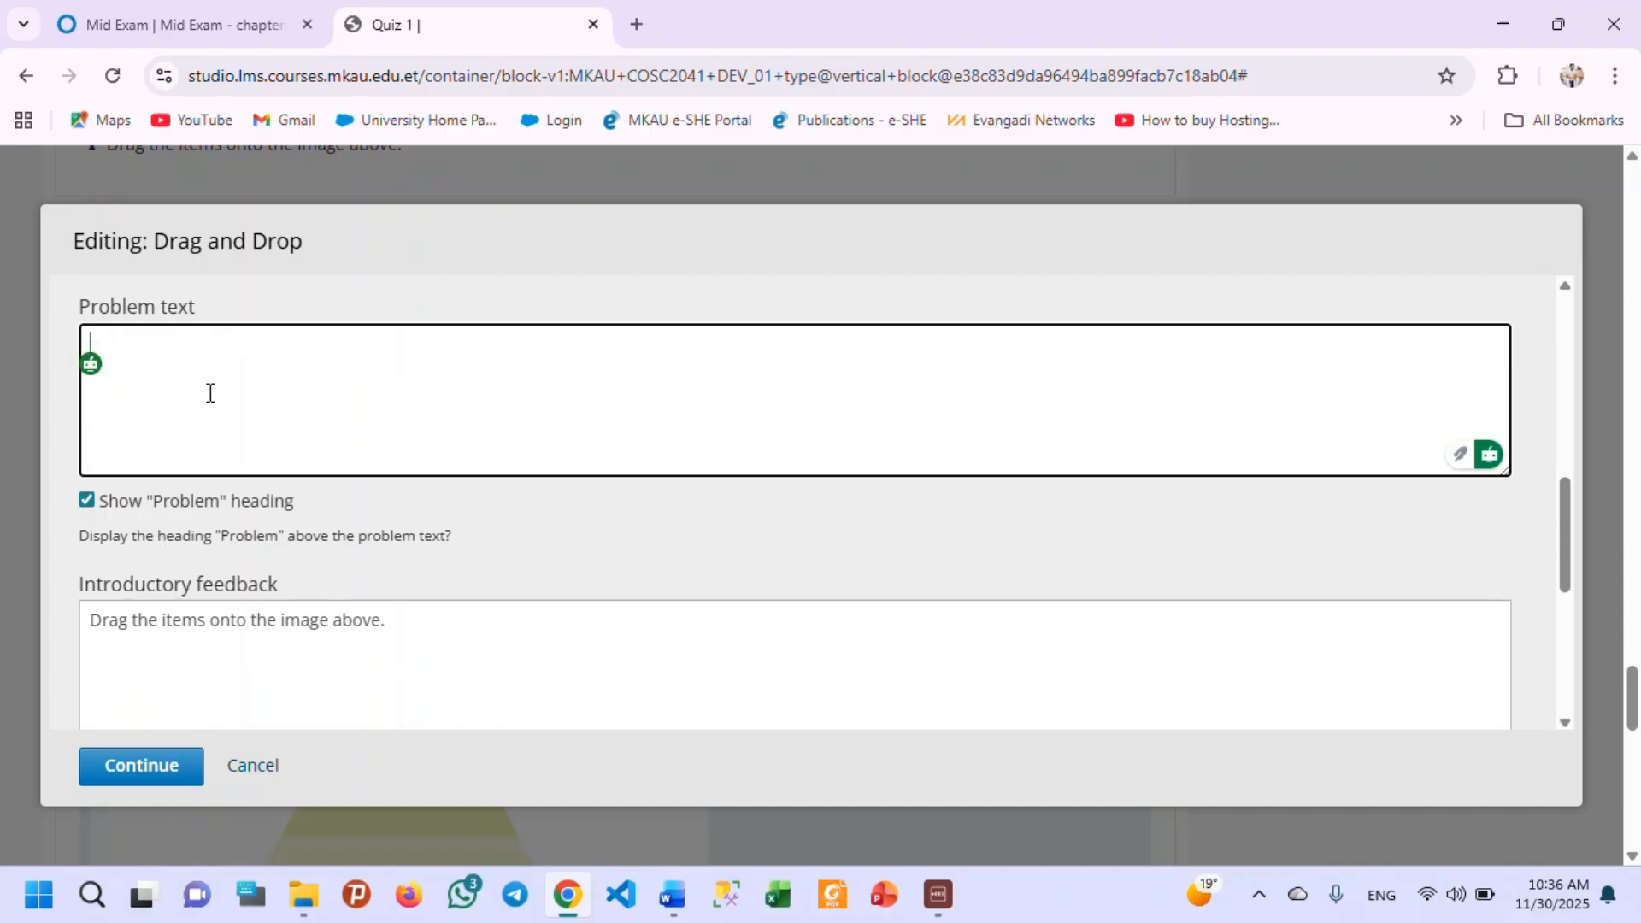
pyautogui.write('lets say')
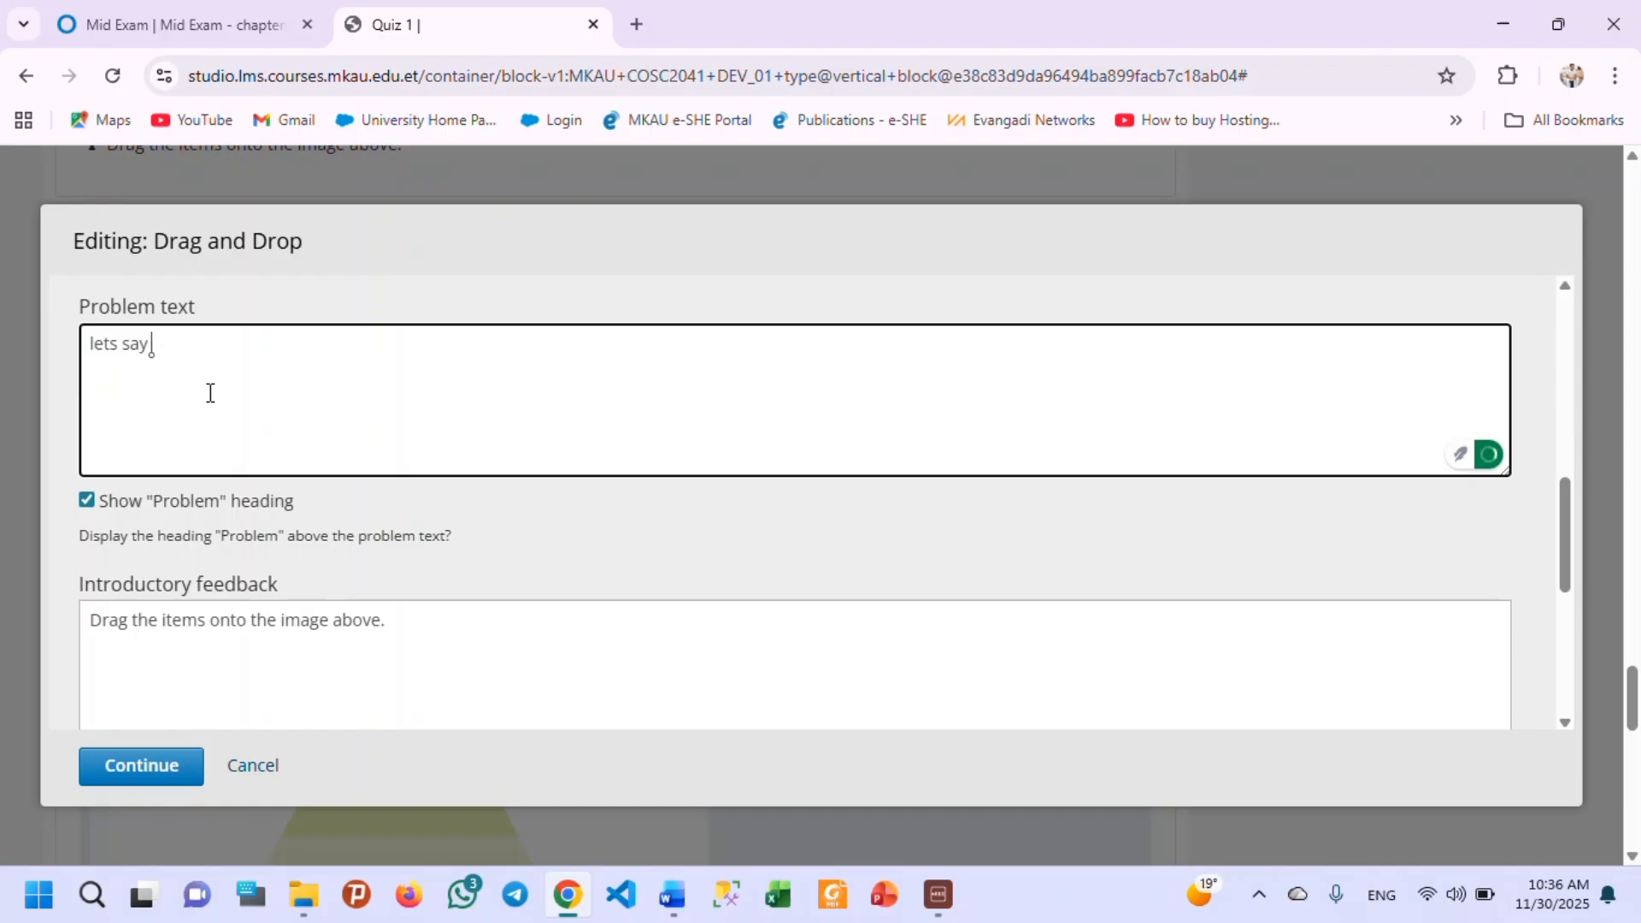
pyautogui.write(' we have the fol')
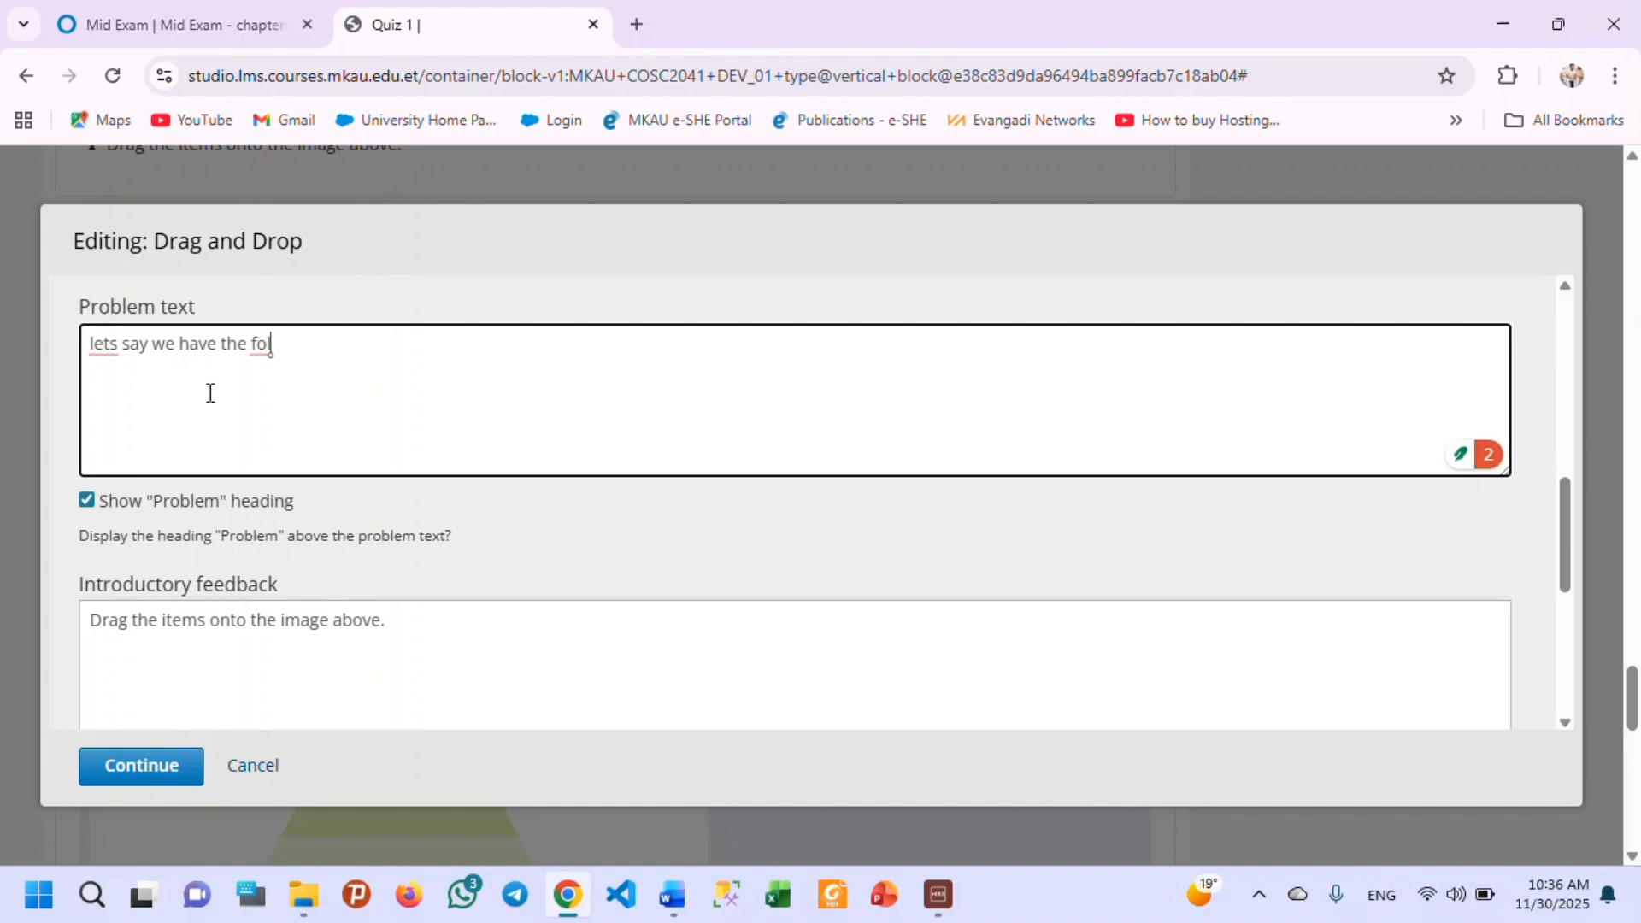
pyautogui.write('loing code')
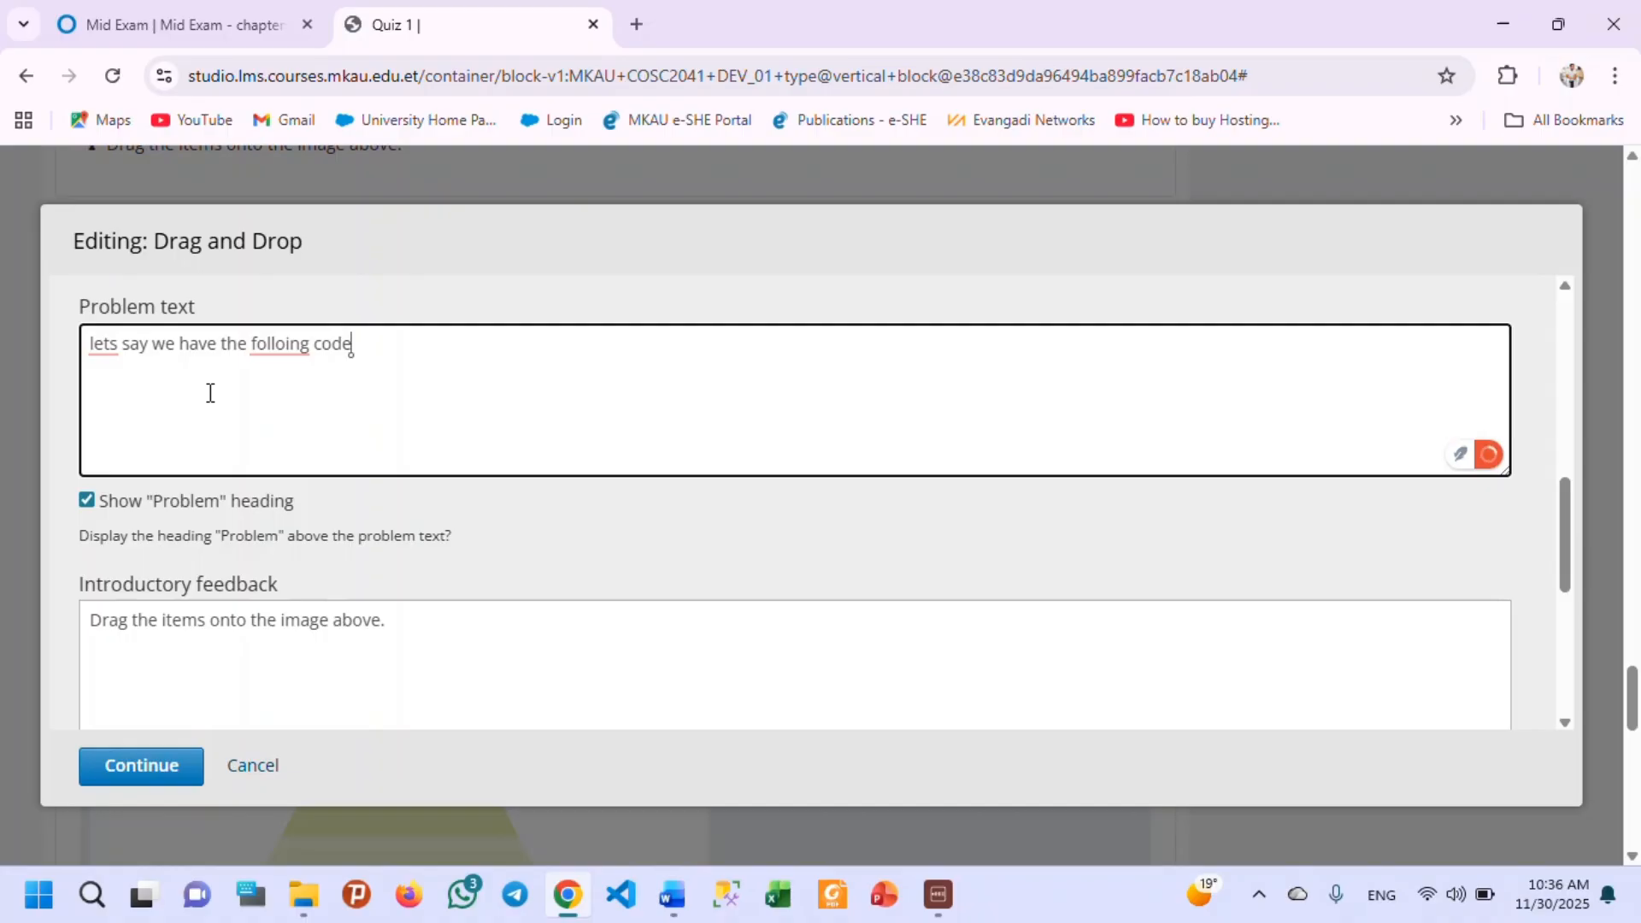
# Add the code line "int x=9;" below the introductory sentence in the problem text.
pyautogui.press('Return')
pyautogui.write('int x=9')
# Correct the problem text's spelling to "Let's" and "following", and add a colon and a blank line before the code.
pyautogui.moveTo(106, 335)
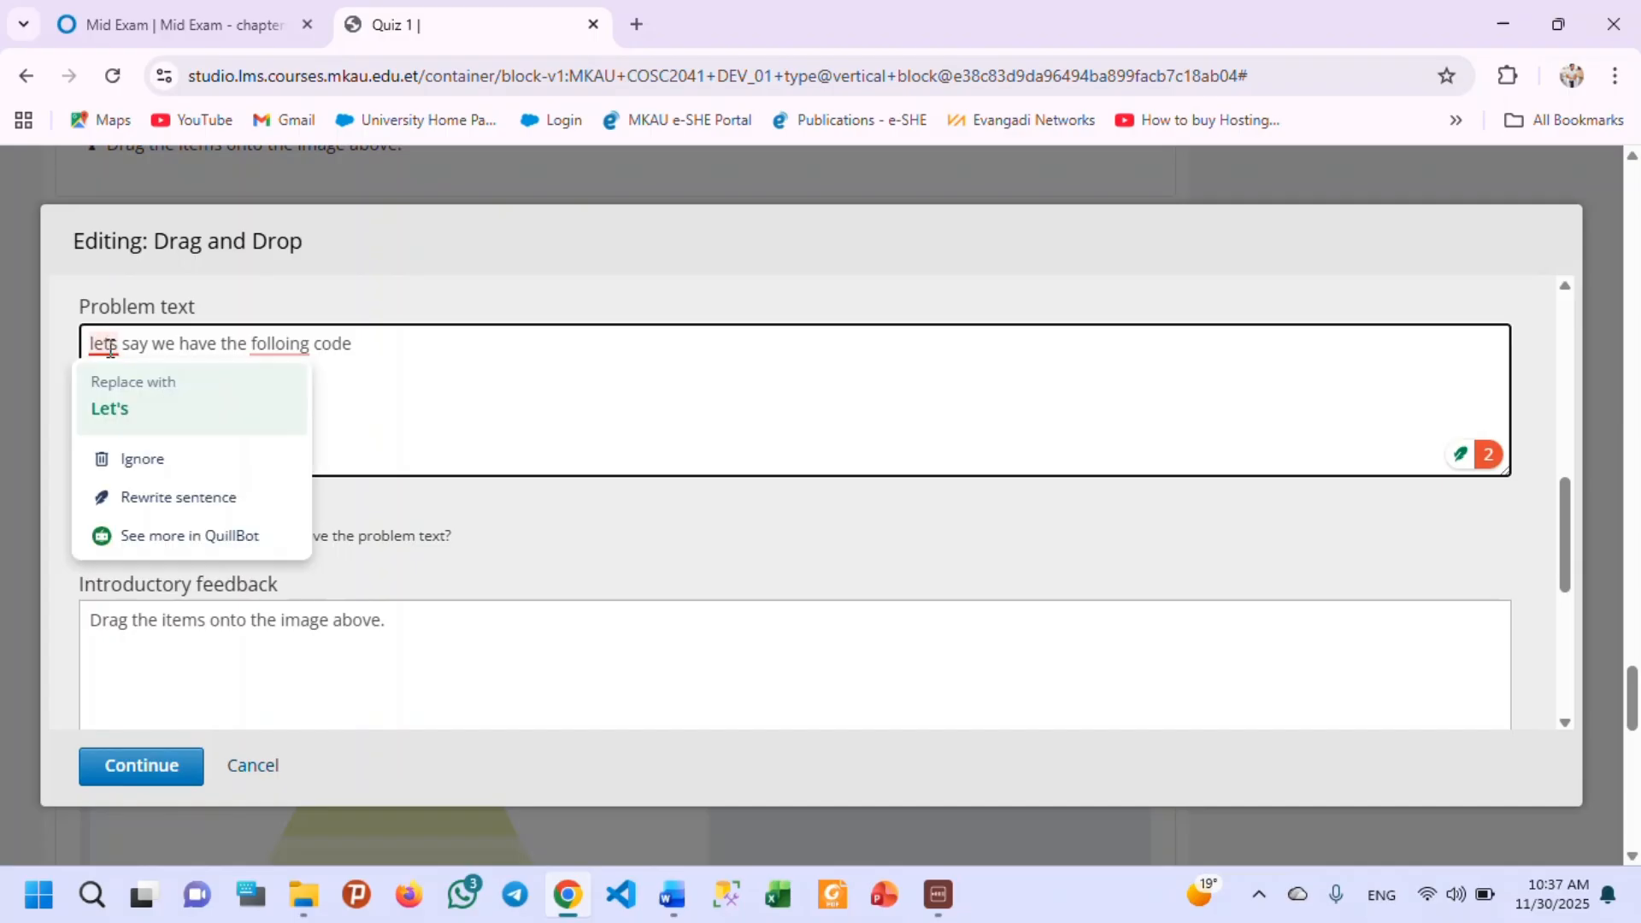
pyautogui.click(108, 406)
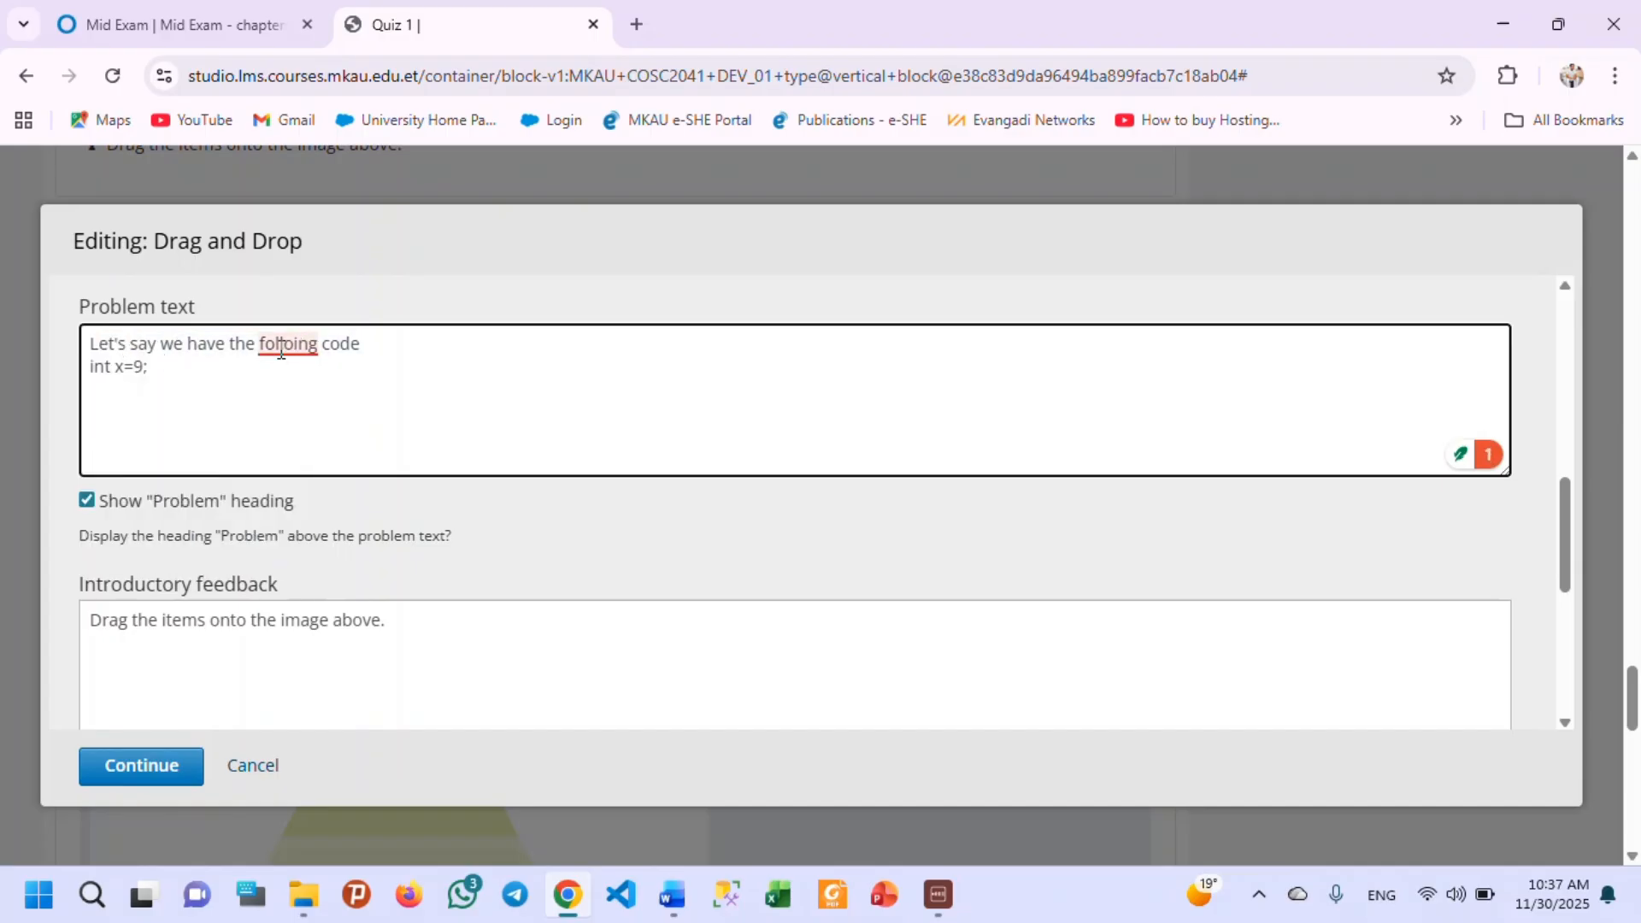
pyautogui.moveTo(282, 342)
pyautogui.click(276, 426)
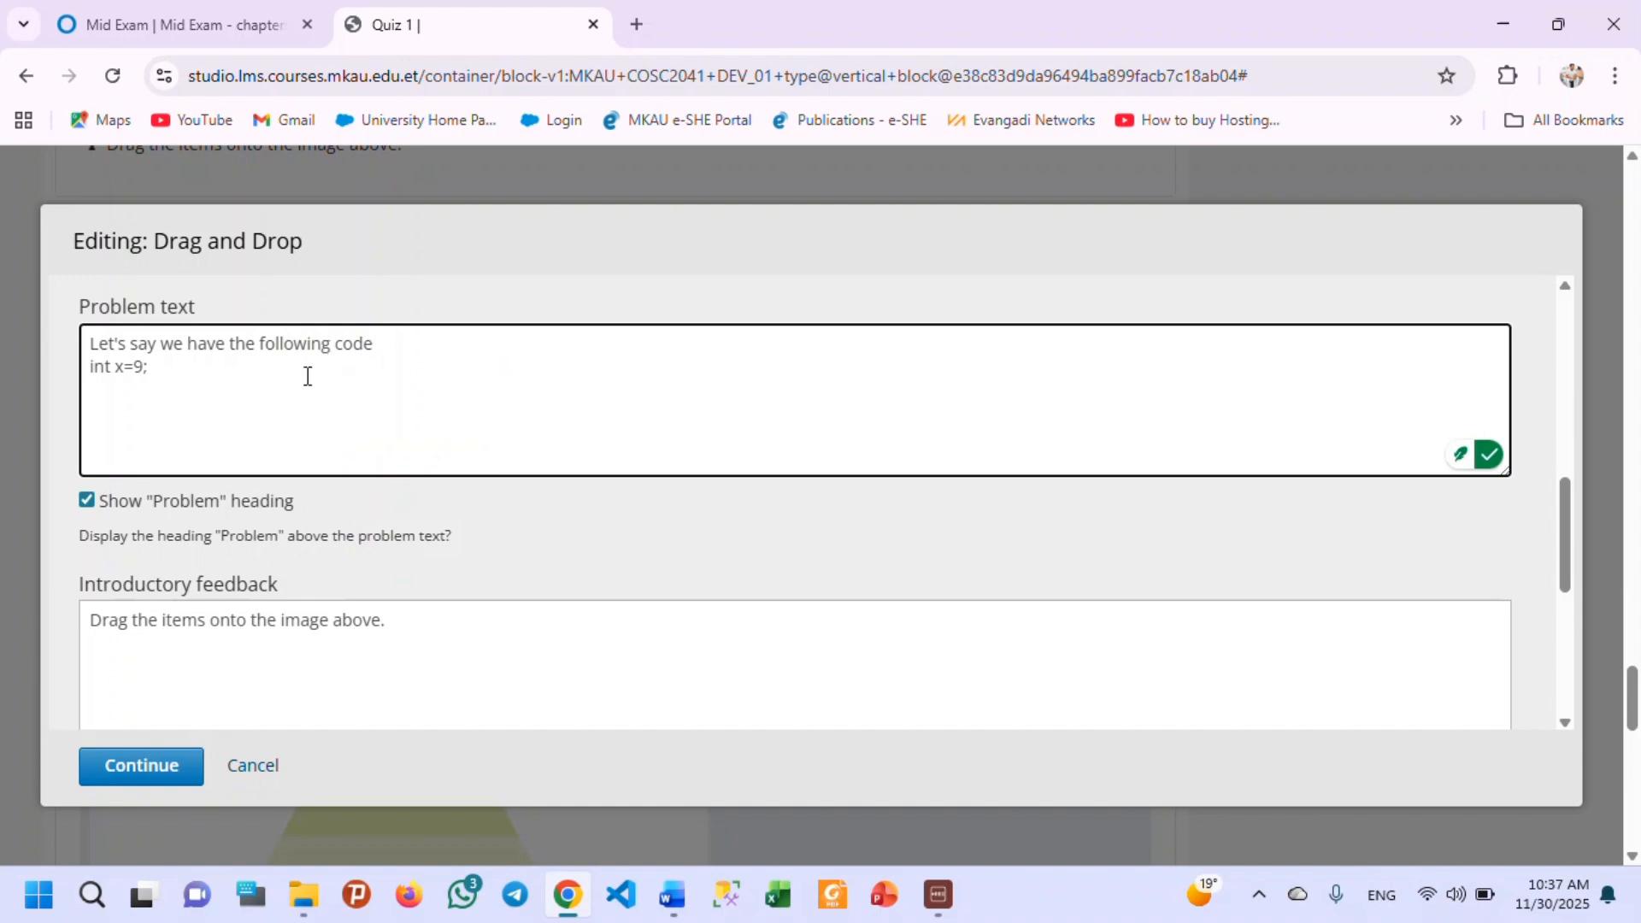
pyautogui.click(380, 343)
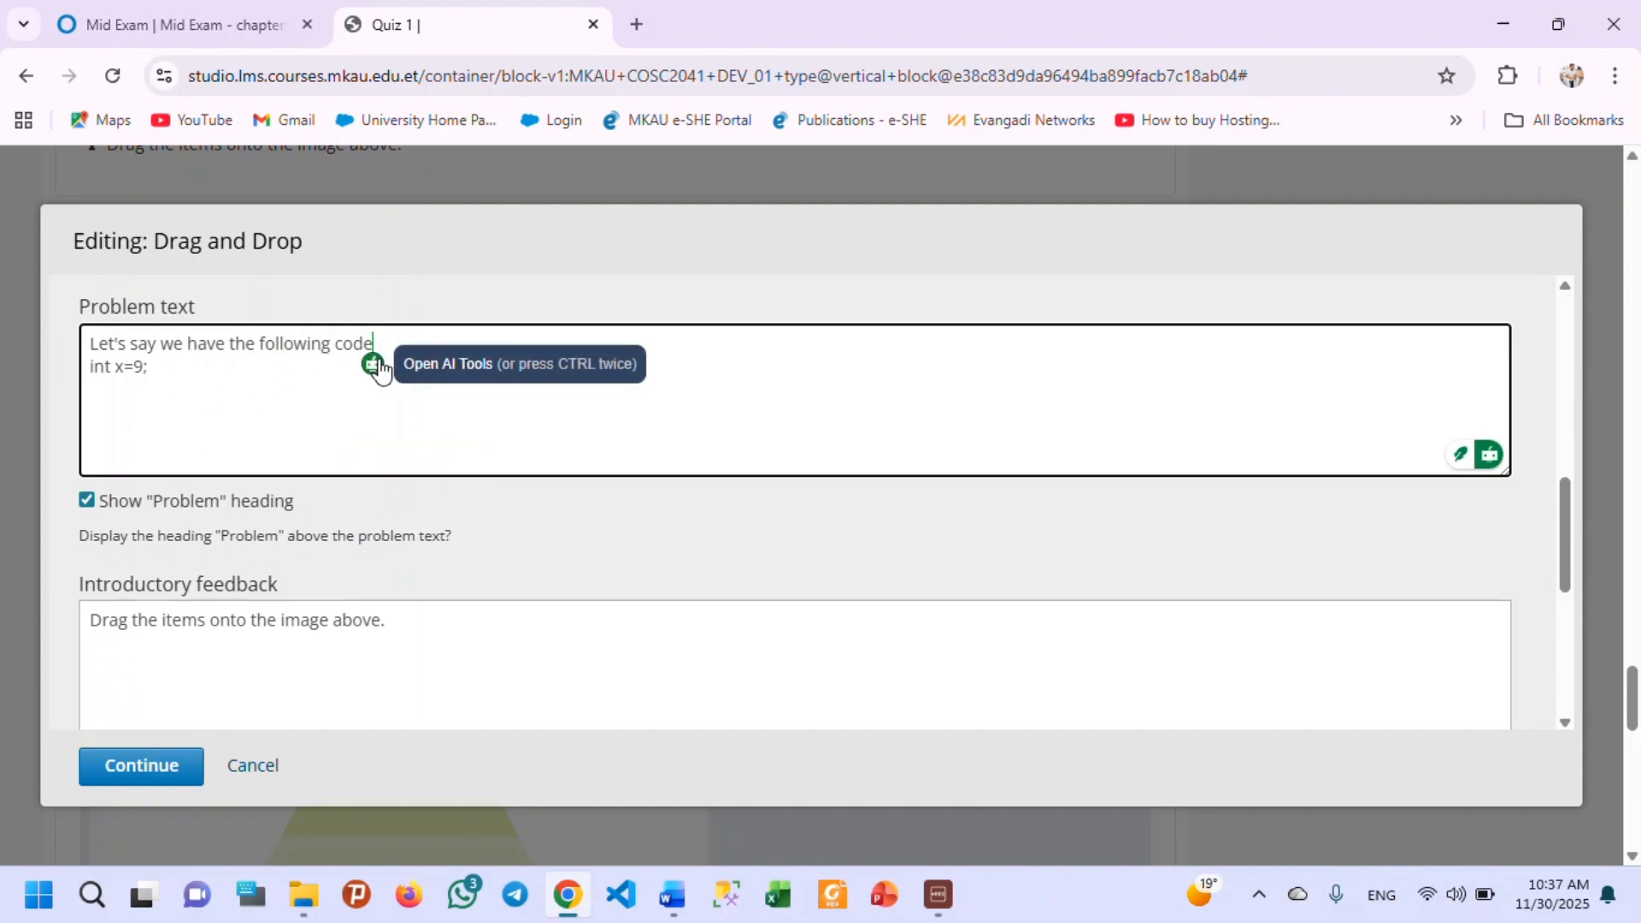
pyautogui.write(':')
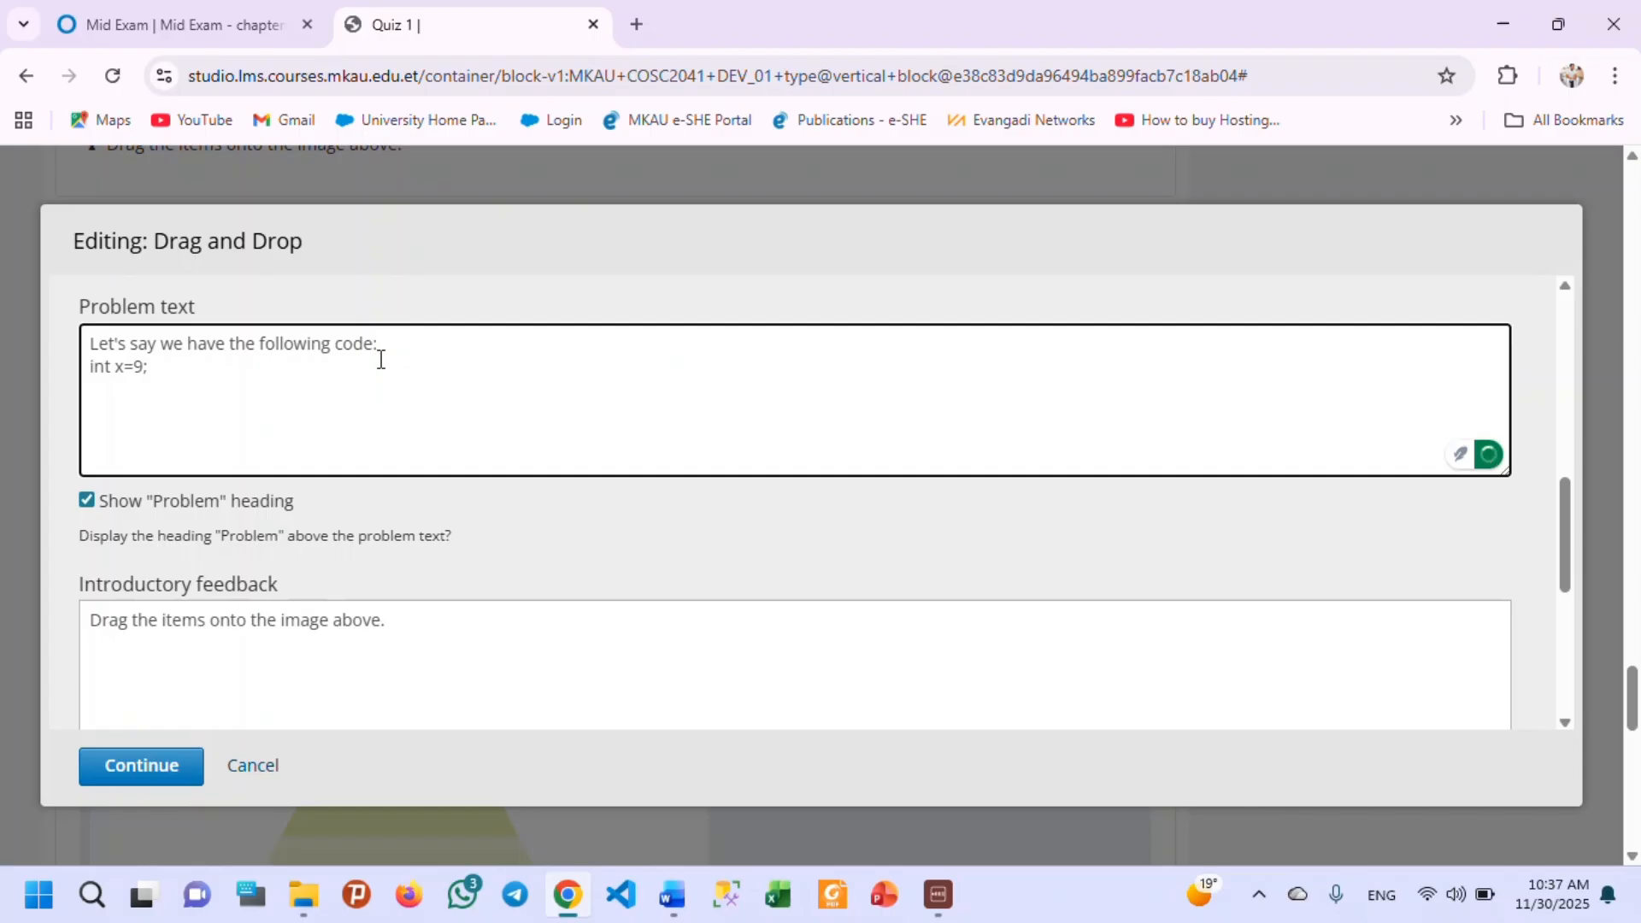
pyautogui.press('Return')
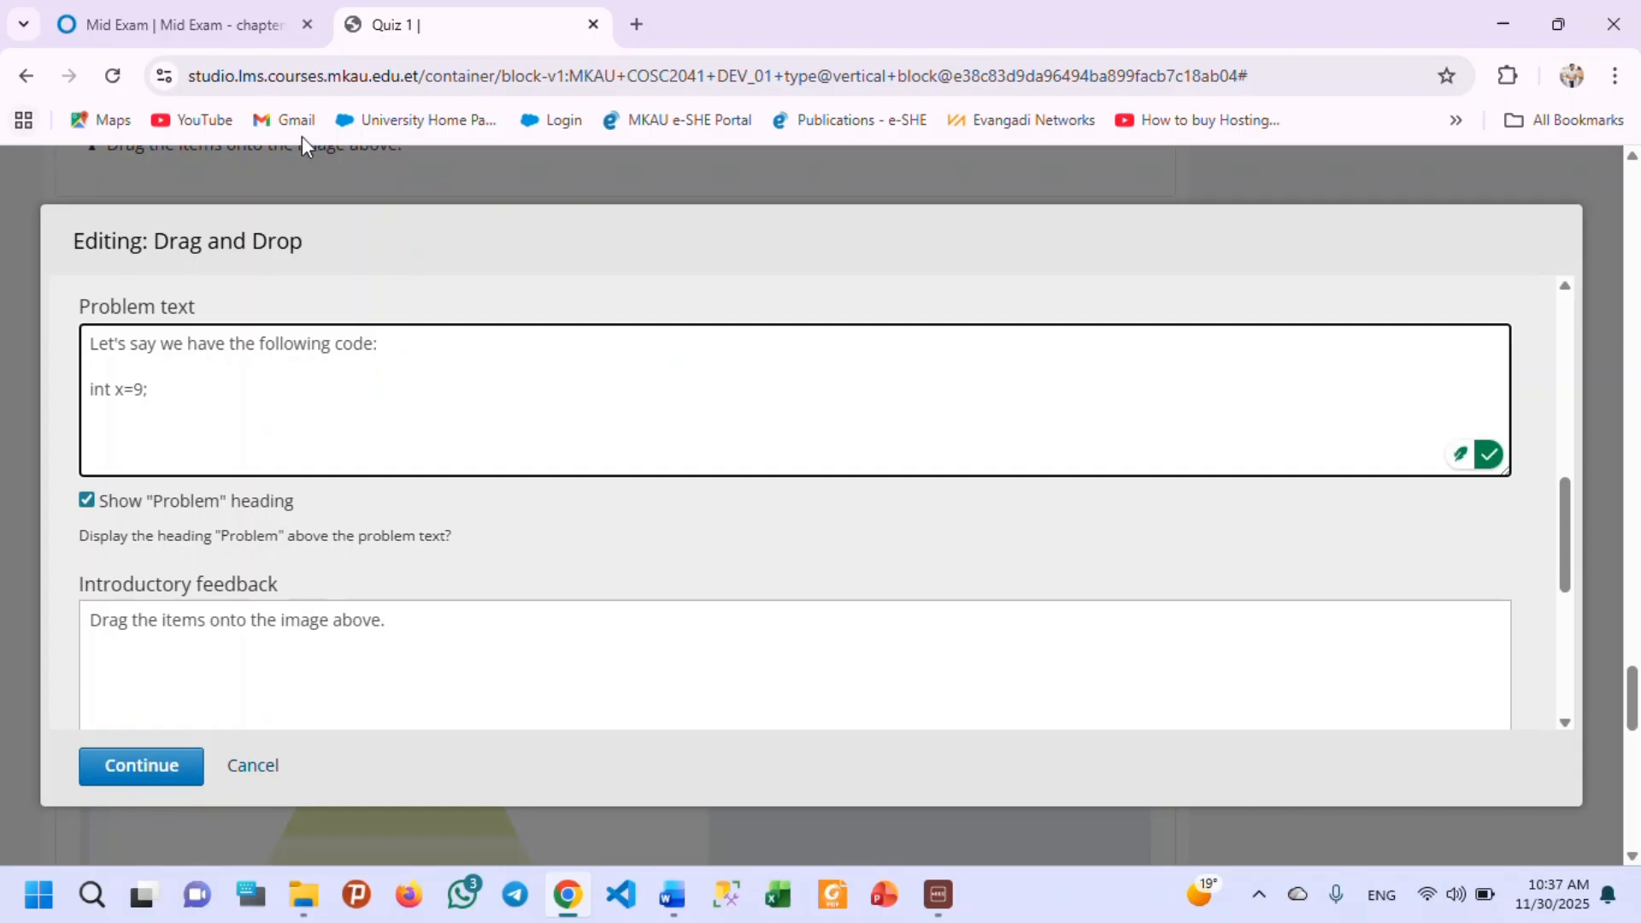
# Look through the default feedback and explanation fields, keep them as they are, and continue to the Zones settings.
pyautogui.click(127, 390)
pyautogui.click(137, 389)
pyautogui.scroll(-3, 172, 472)
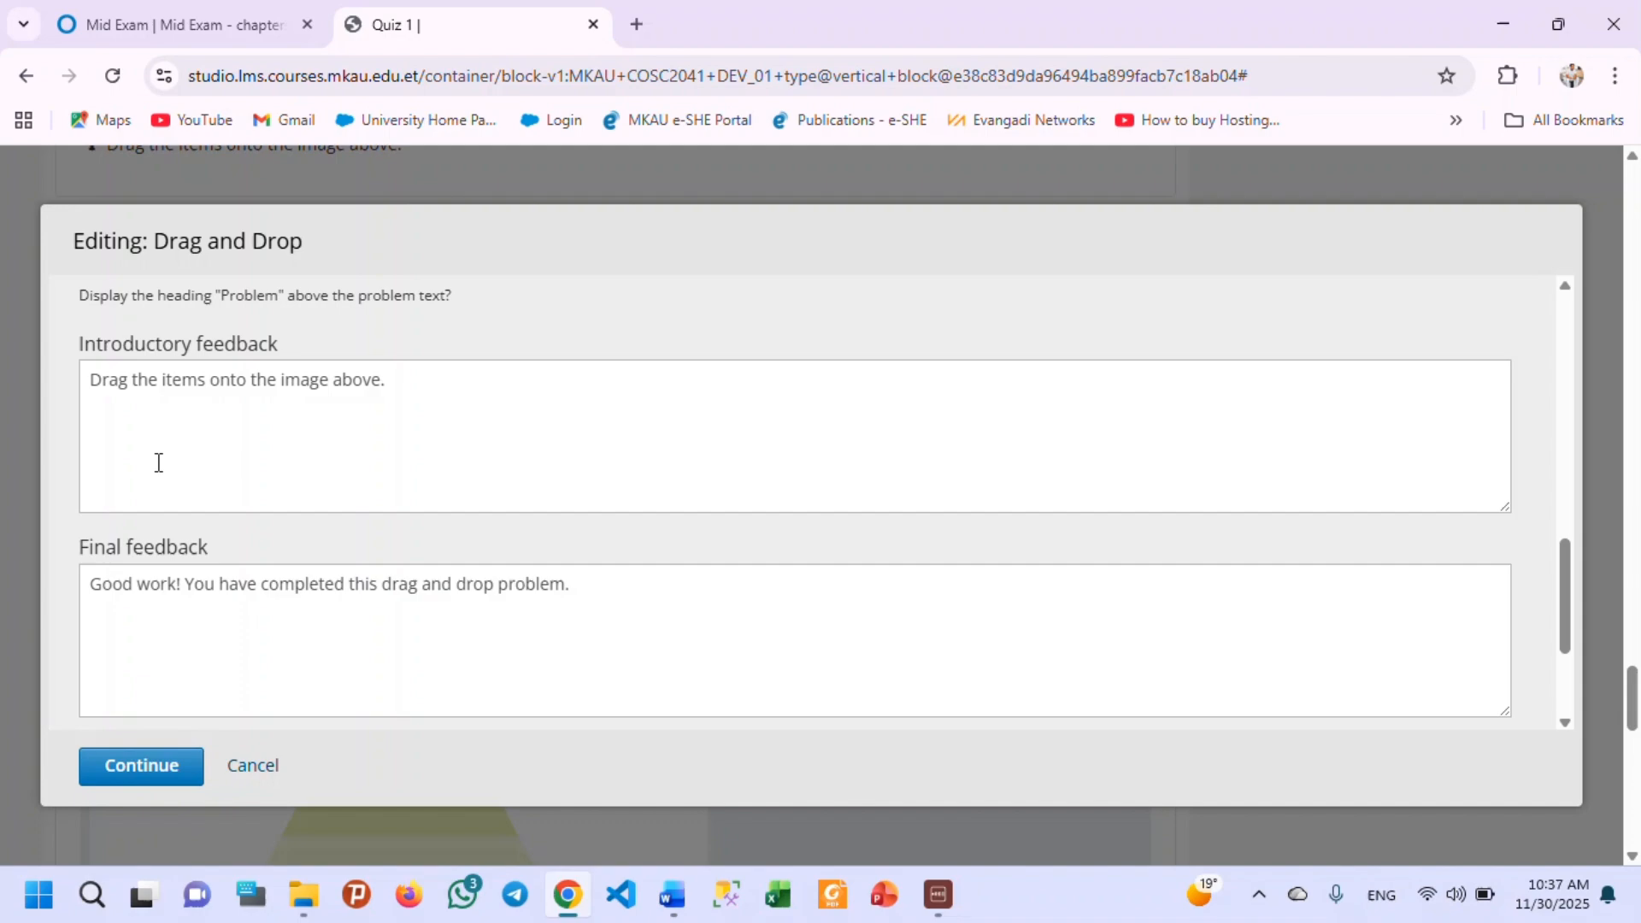
pyautogui.scroll(-1, 209, 581)
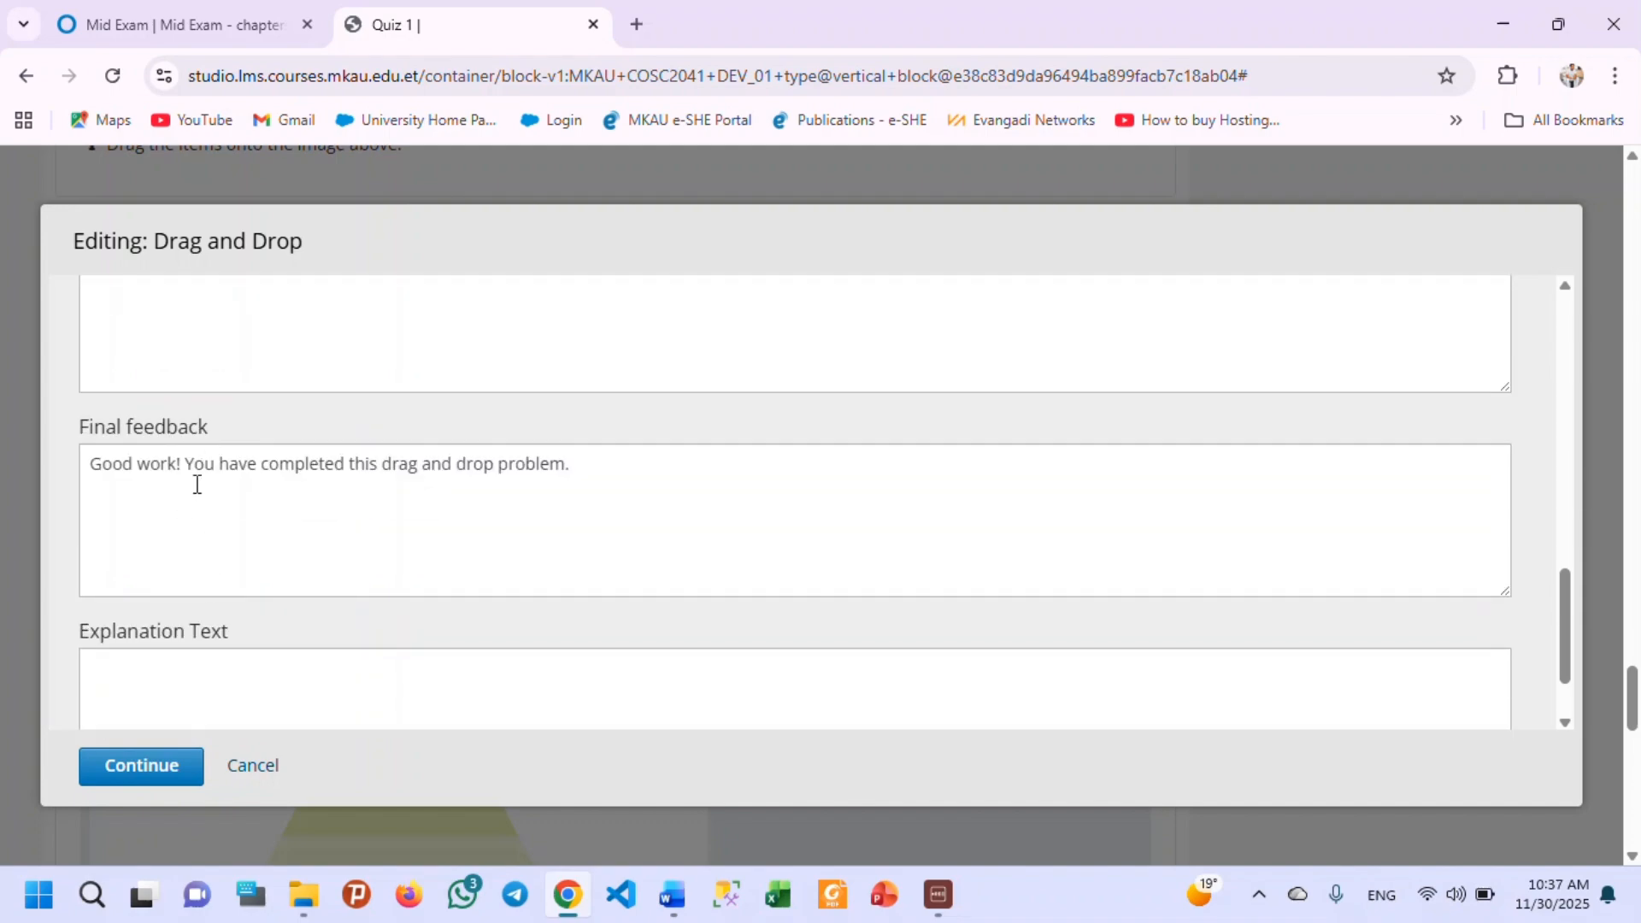
pyautogui.scroll(-1, 194, 481)
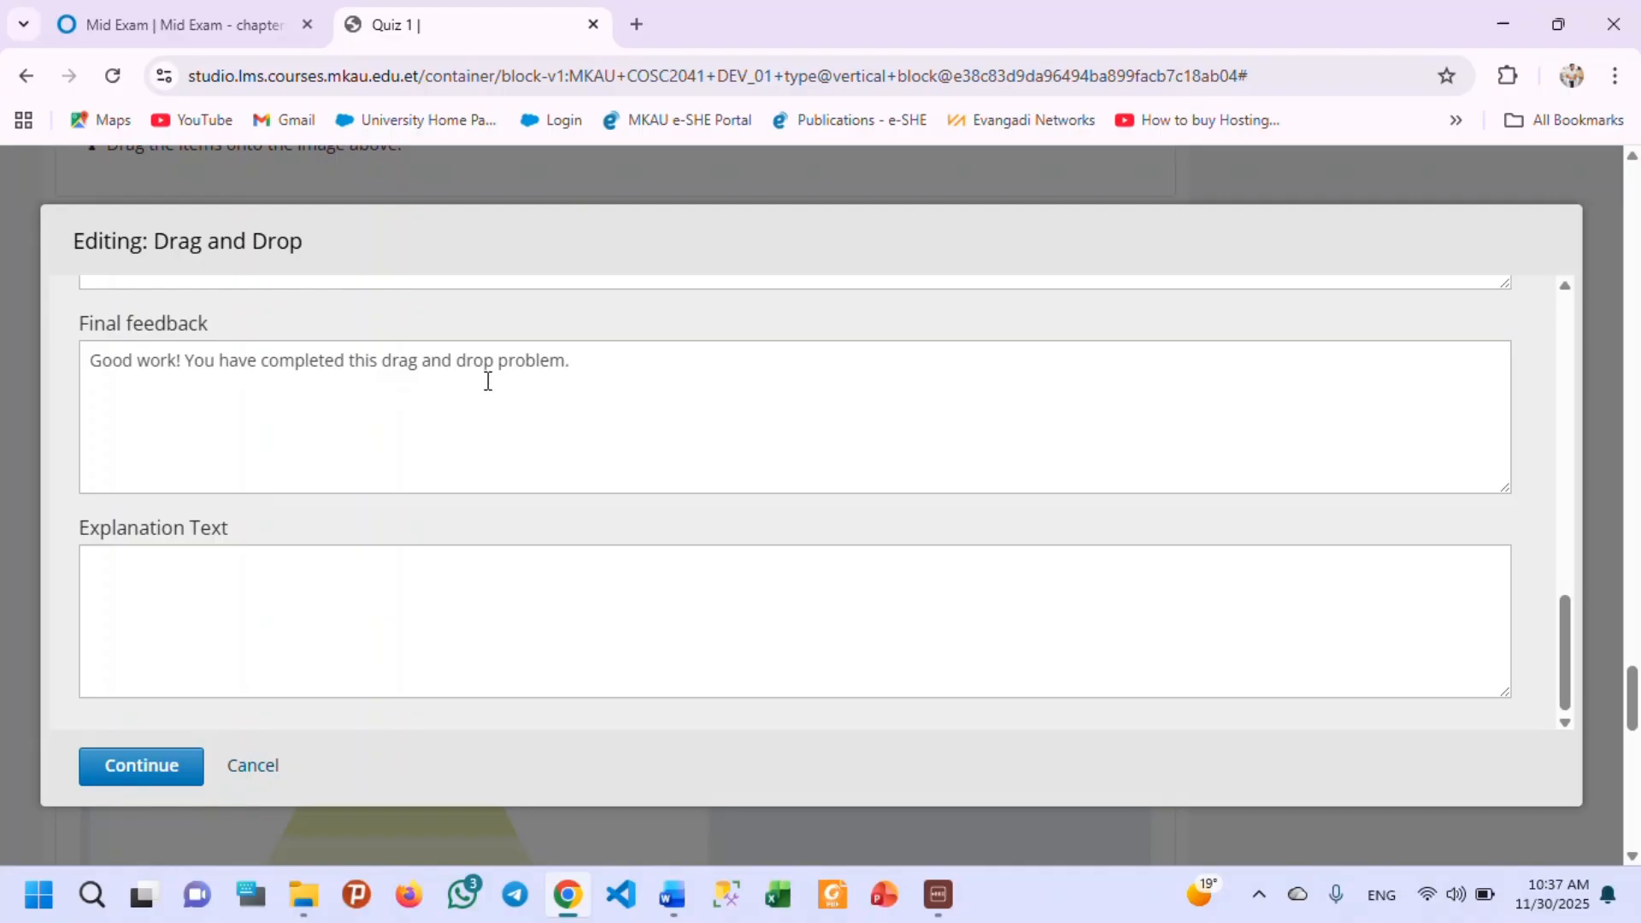
pyautogui.scroll(-3, 457, 449)
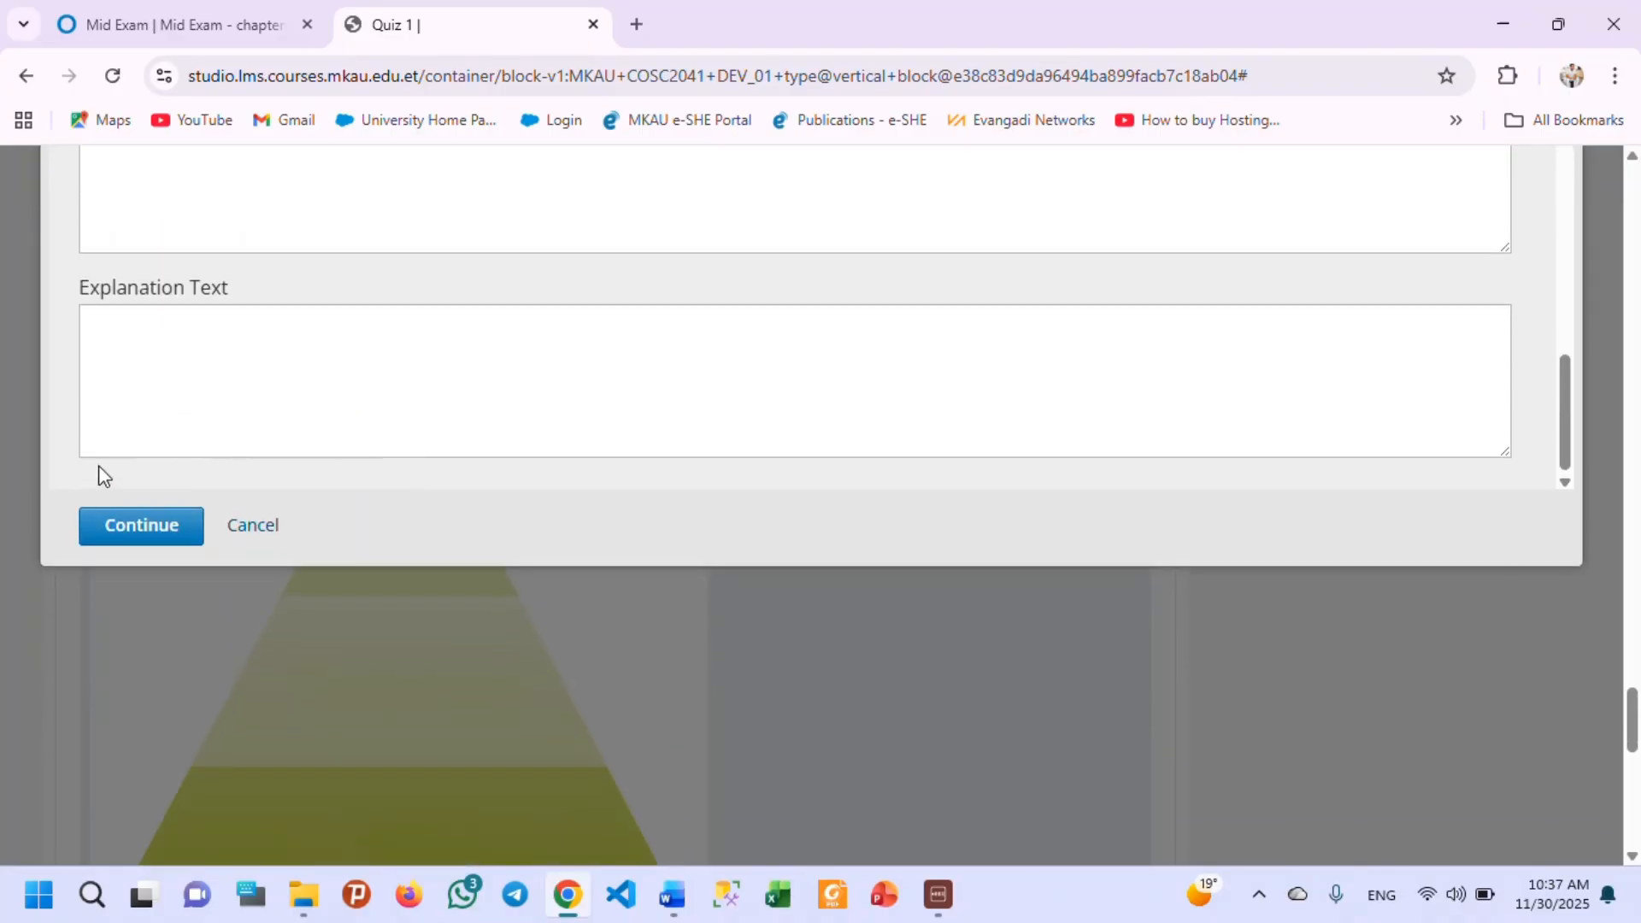
pyautogui.click(138, 536)
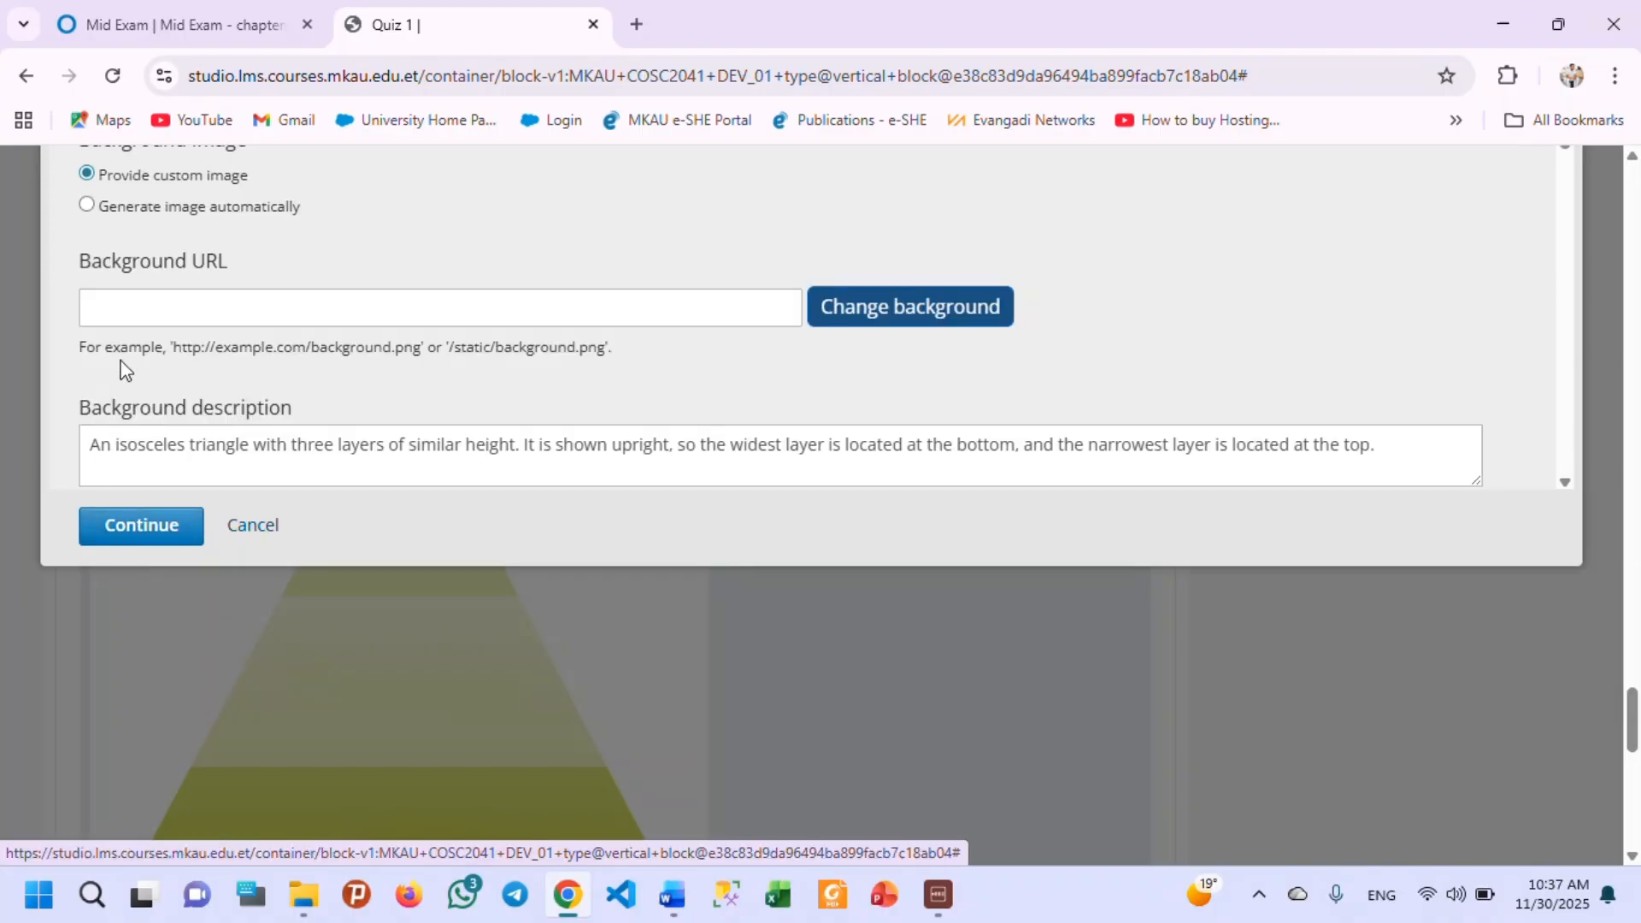
# Enable displaying label names on the image and displaying zone borders when dragging an item.
pyautogui.scroll(3, 210, 393)
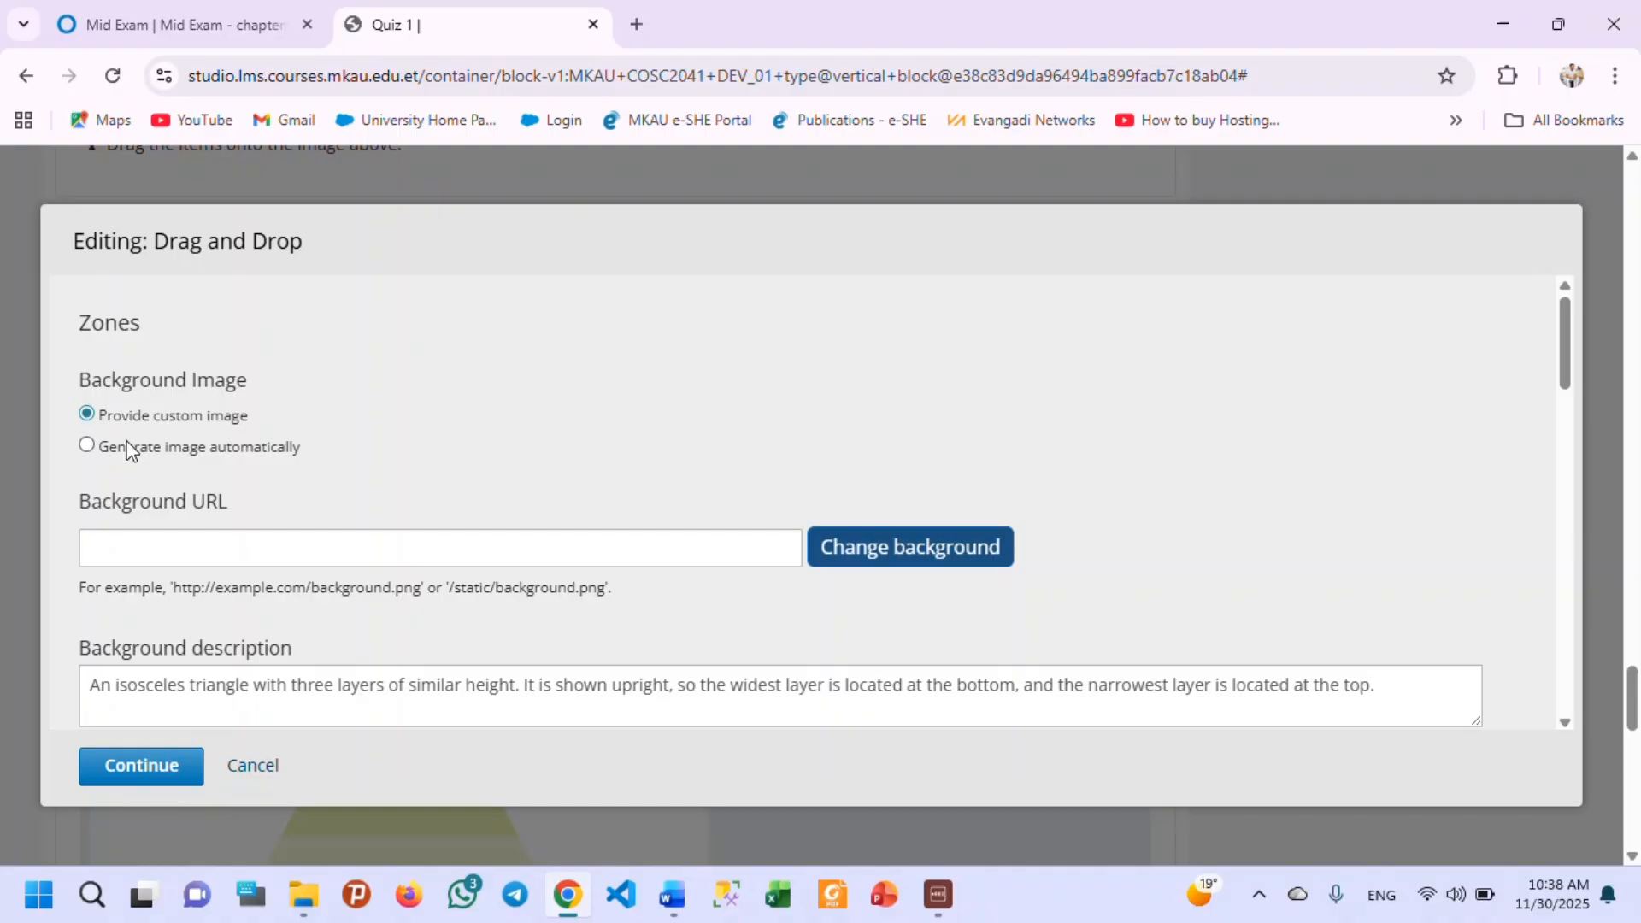
pyautogui.scroll(-2, 219, 460)
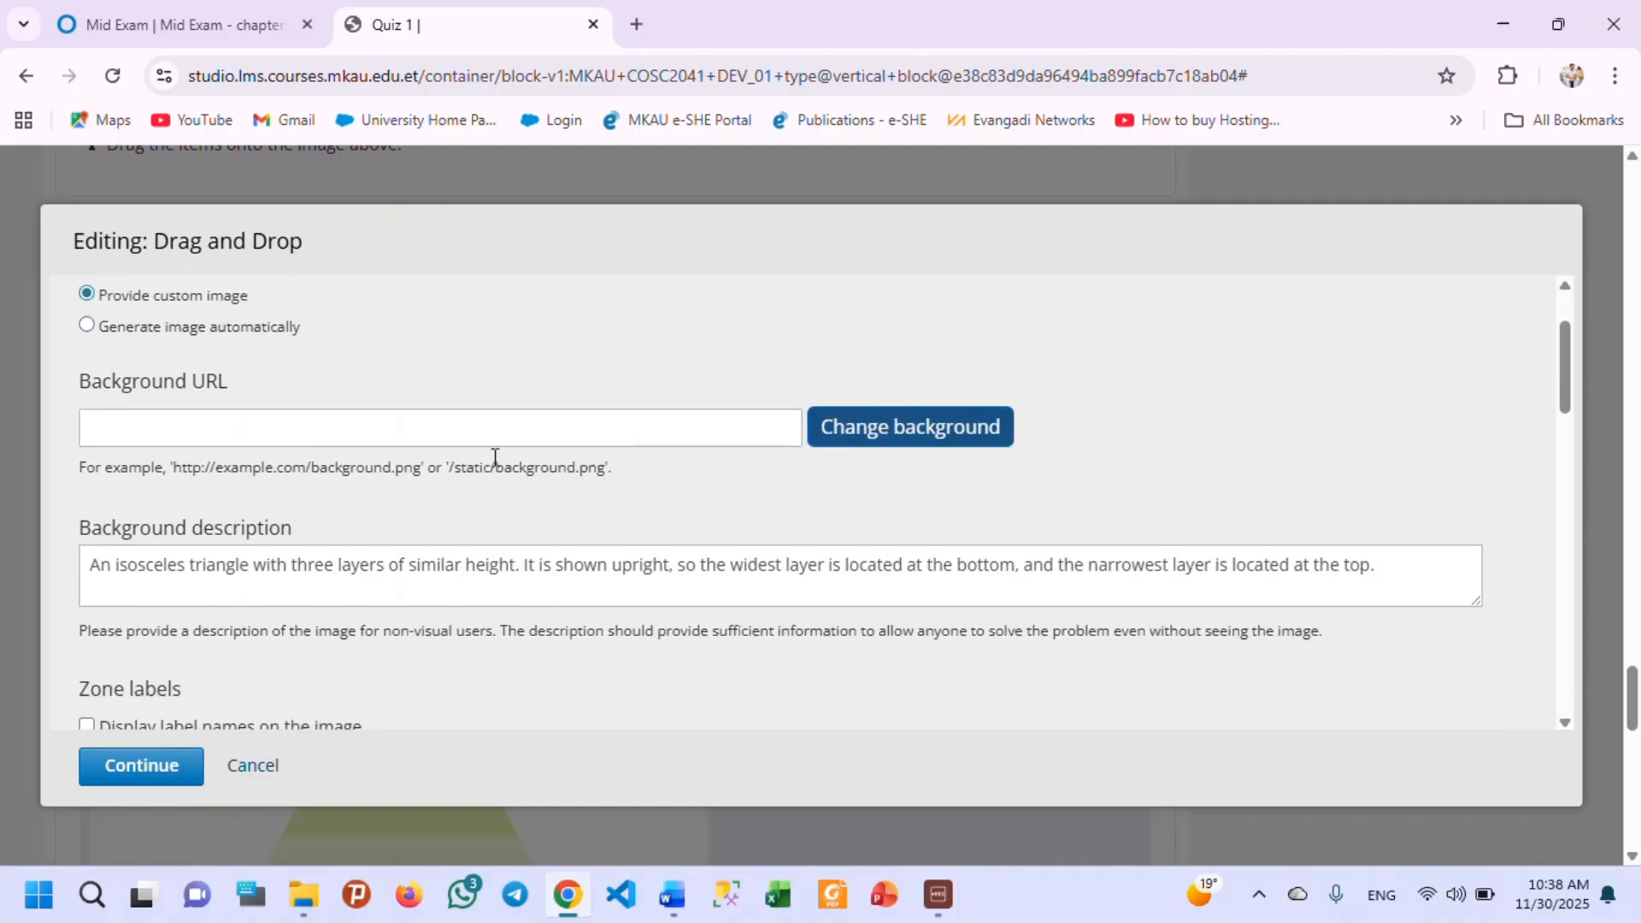
pyautogui.scroll(-3, 220, 466)
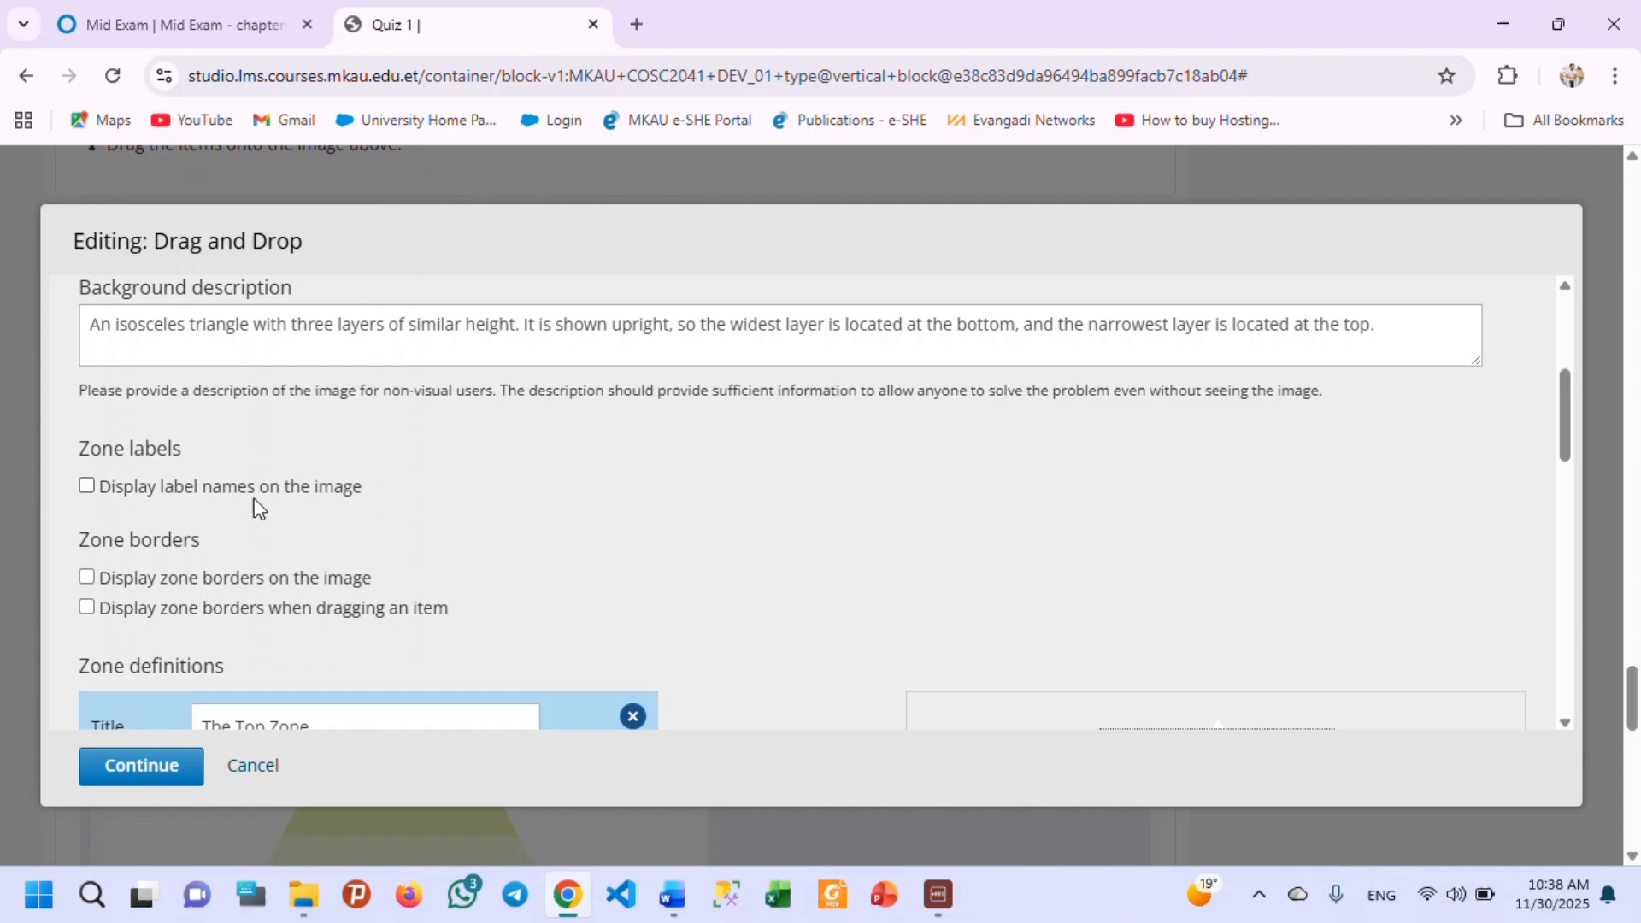
pyautogui.click(86, 486)
pyautogui.scroll(-1, 342, 624)
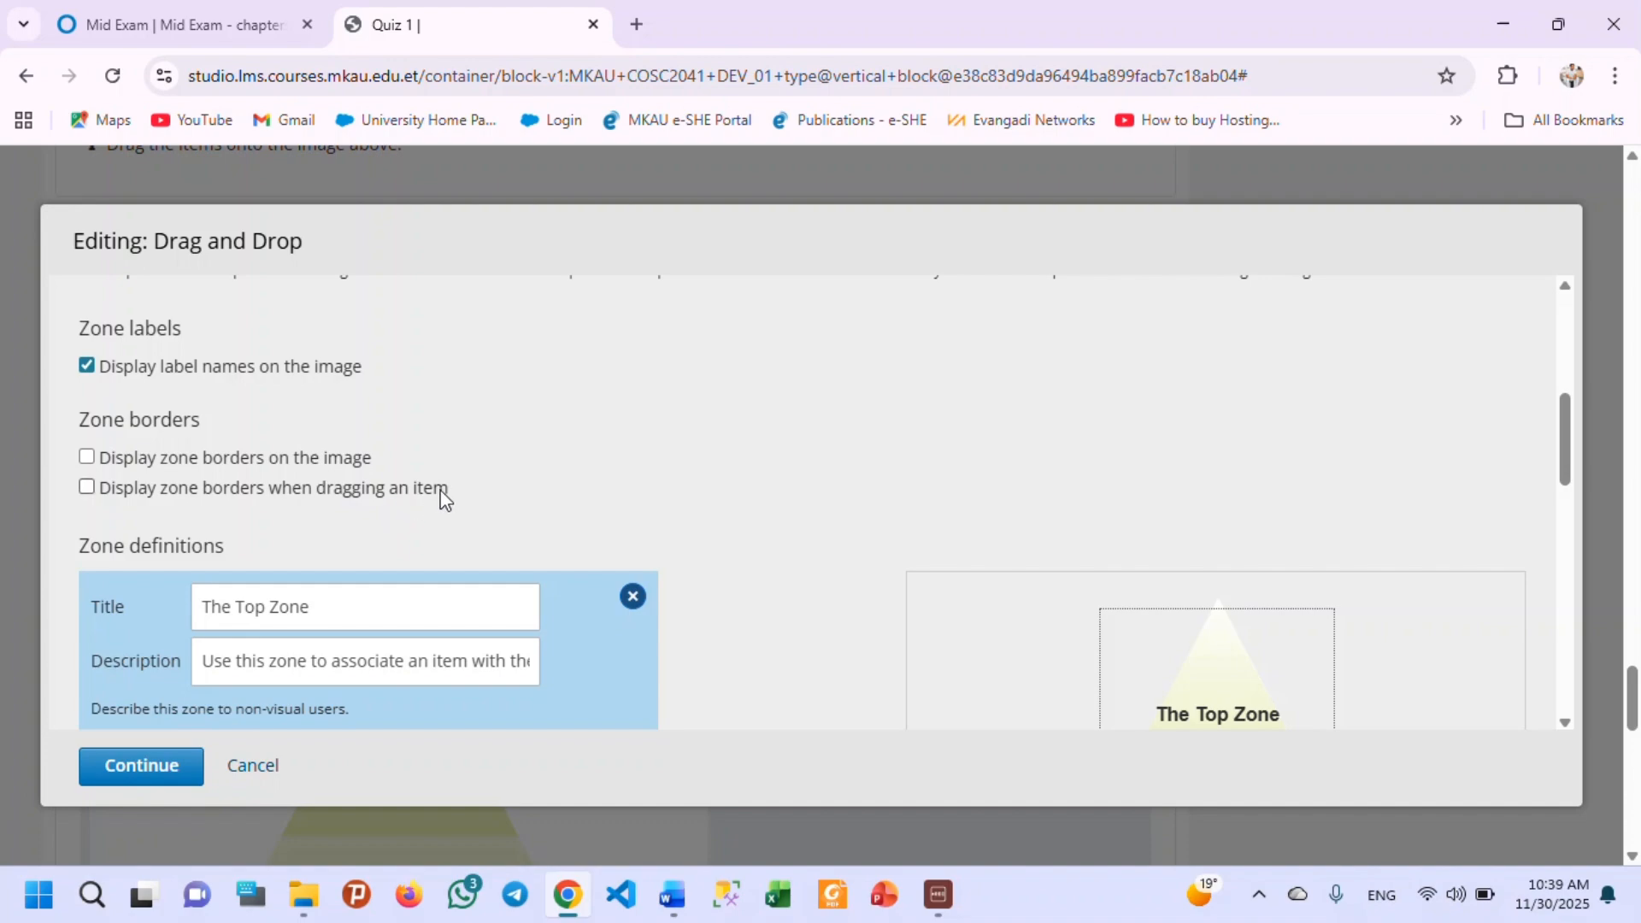
pyautogui.click(87, 488)
# Examine the zone definitions alongside the pyramid preview and recheck the zone label and border options.
pyautogui.scroll(-3, 145, 547)
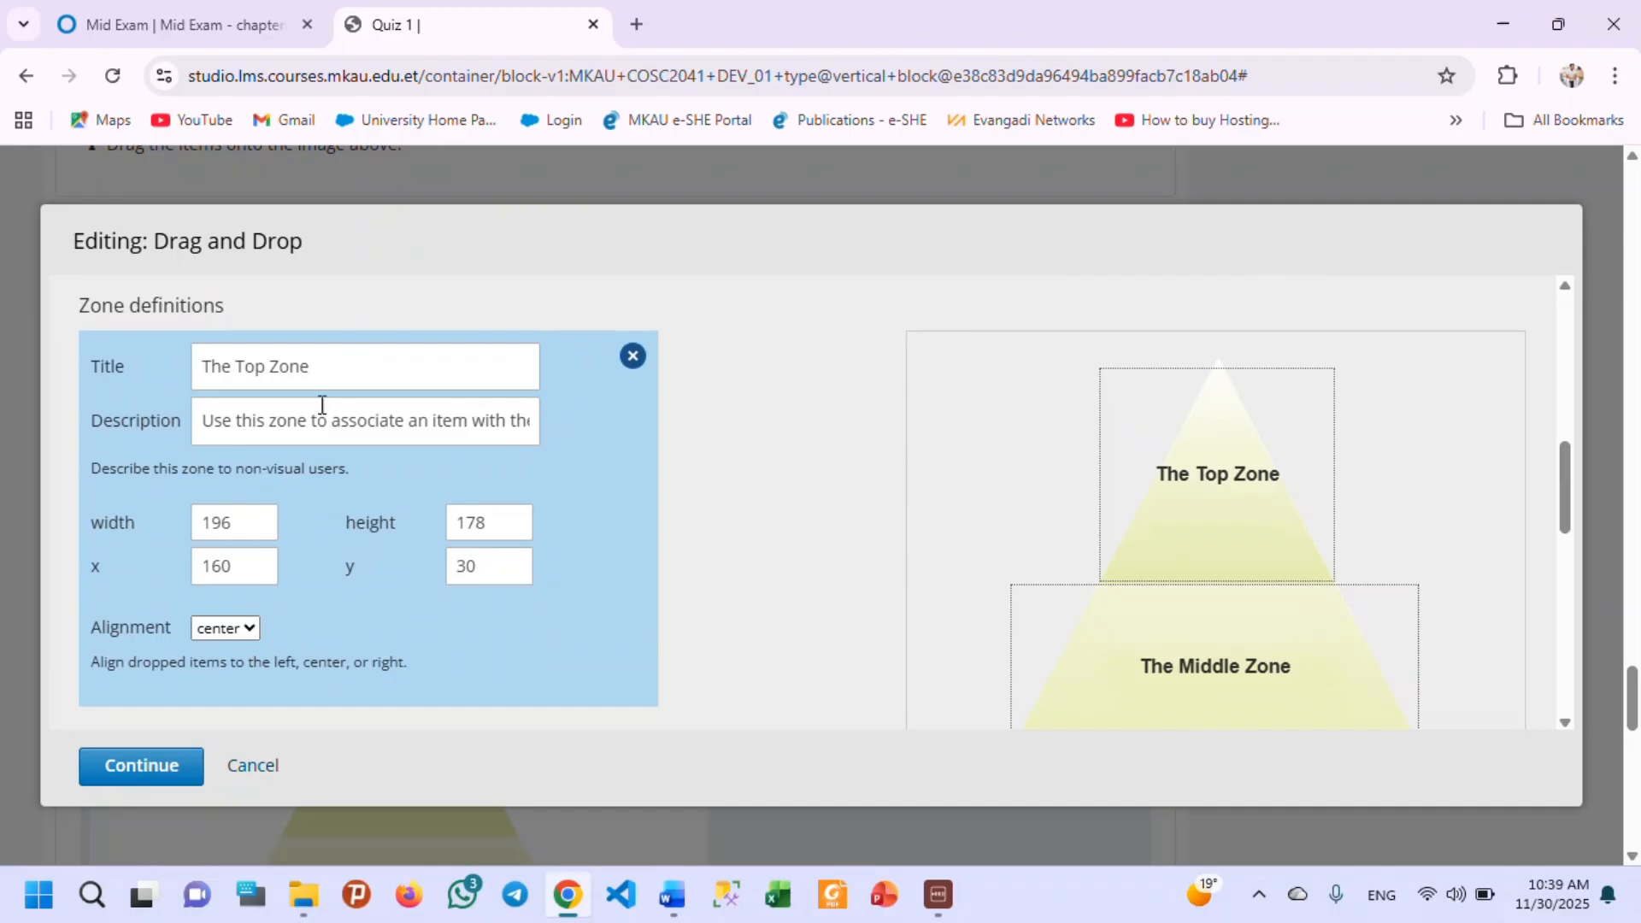
pyautogui.scroll(-1, 318, 408)
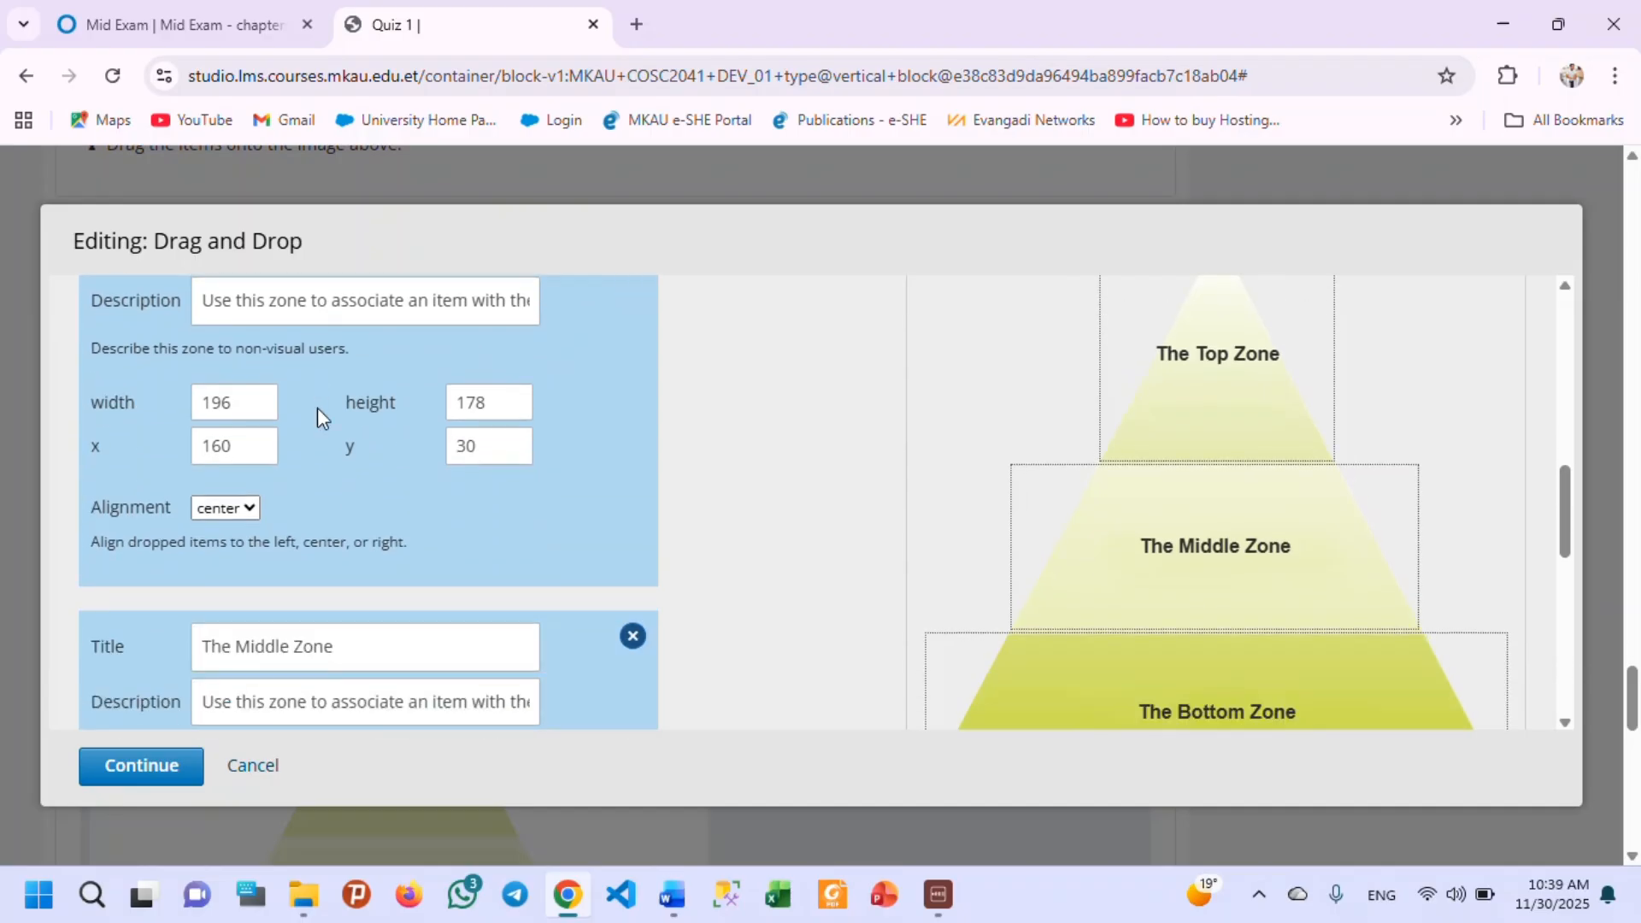
pyautogui.scroll(1, 318, 404)
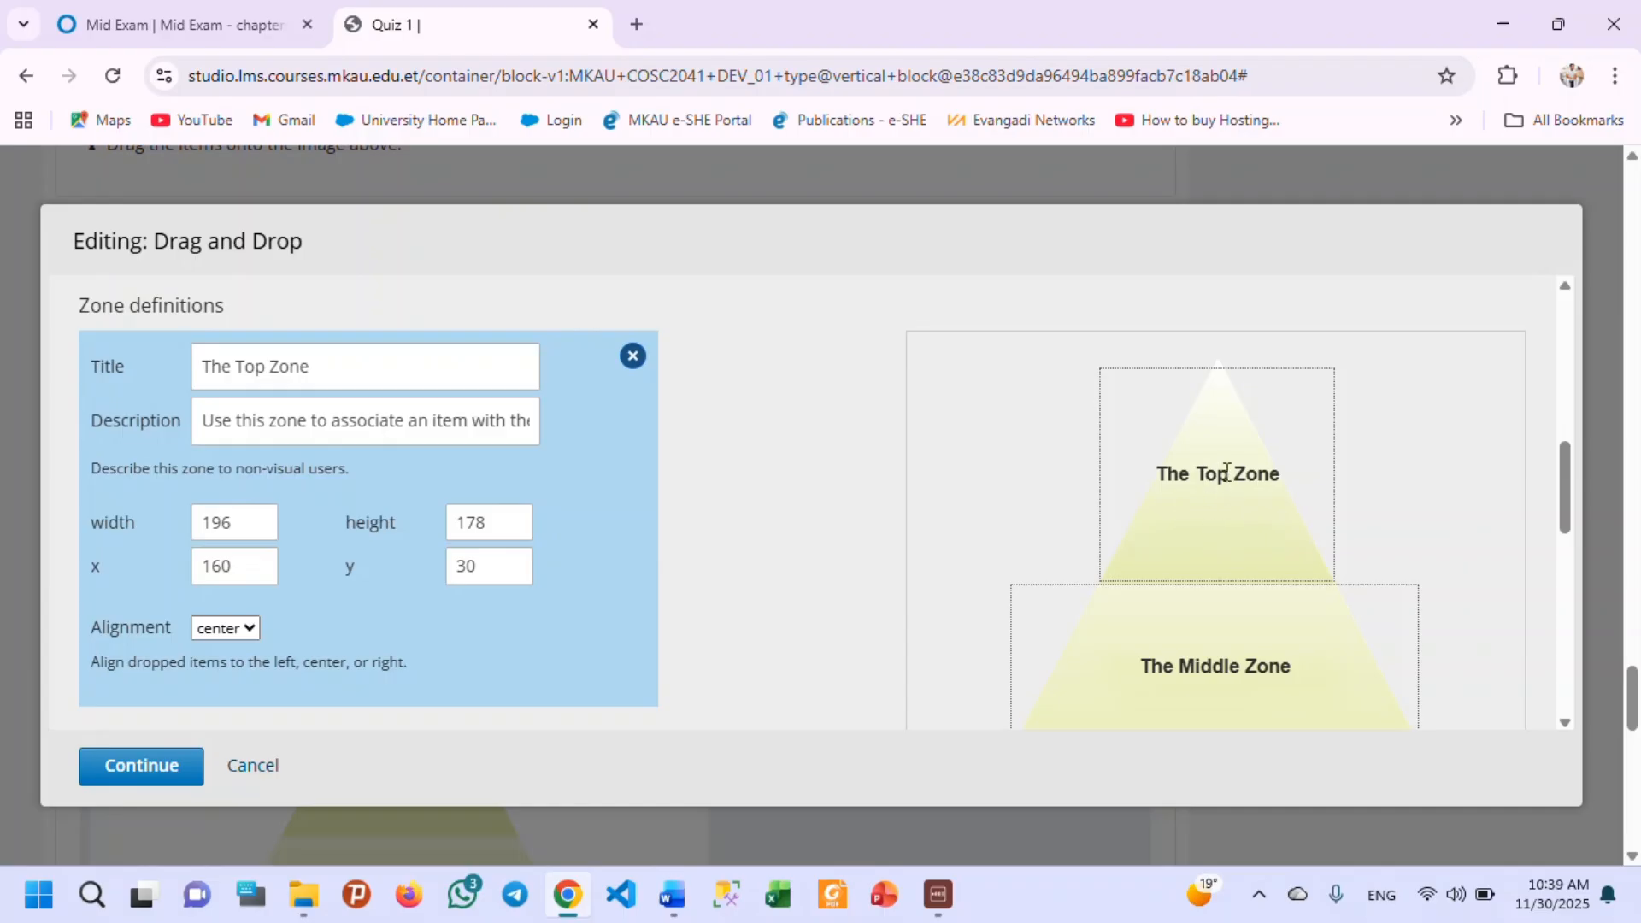
pyautogui.scroll(2, 133, 434)
pyautogui.scroll(1, 133, 434)
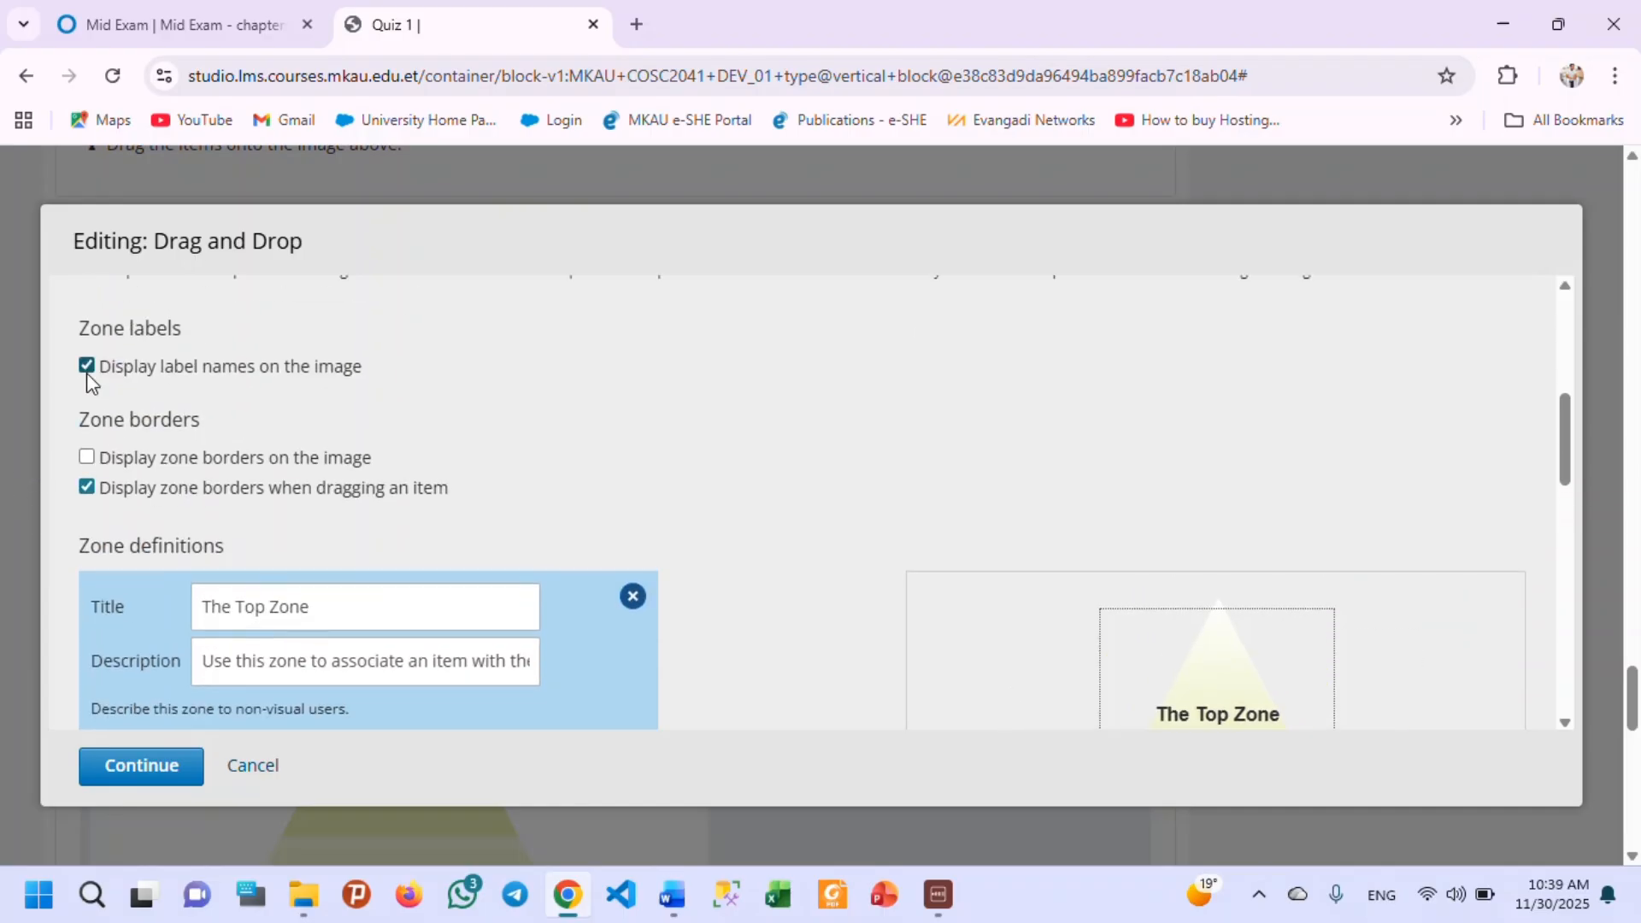
# Check the zone label and border options against the preview and re-enable displaying label names on the image.
pyautogui.scroll(-3, 912, 546)
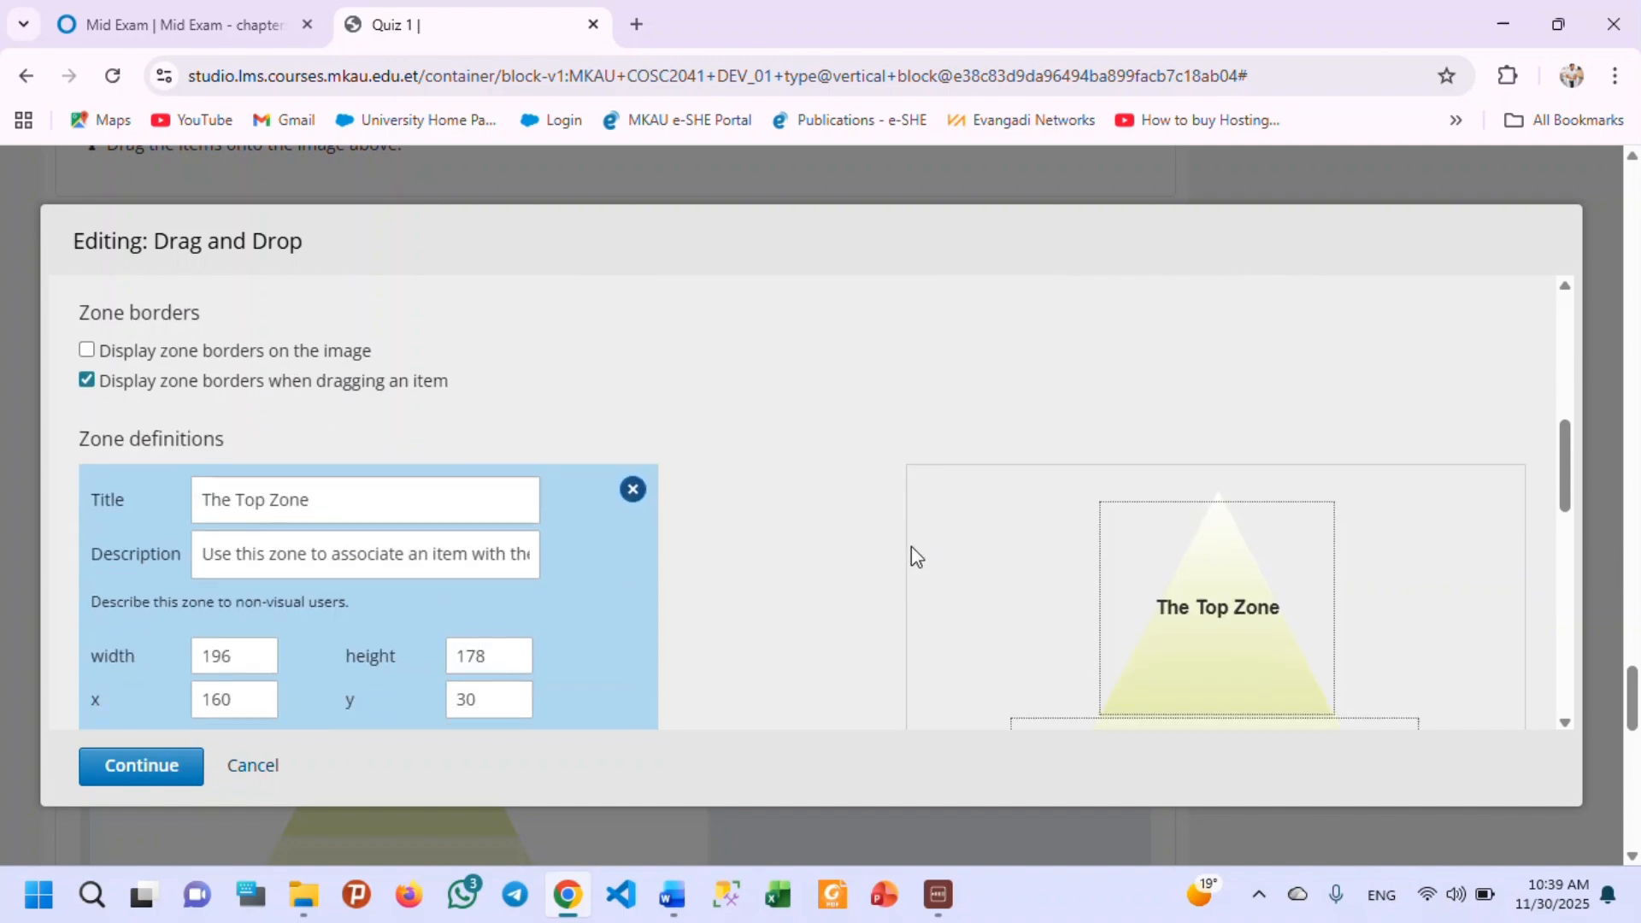
pyautogui.scroll(3, 511, 489)
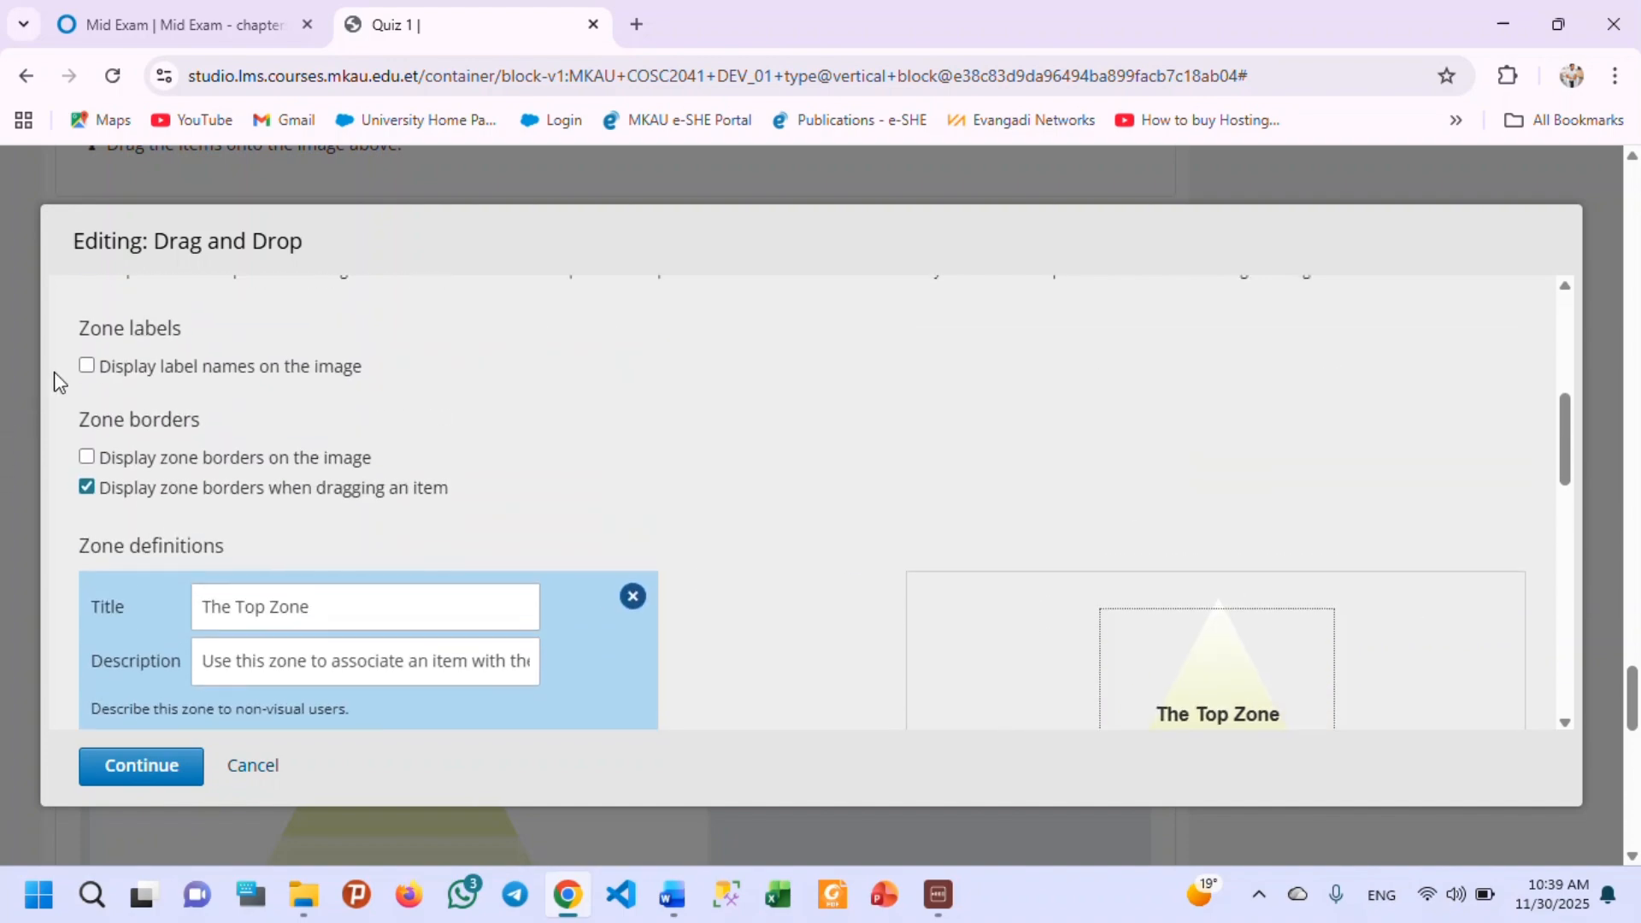
pyautogui.click(88, 366)
# Title the top zone "x" and set its description to "this one is variable name".
pyautogui.scroll(-3, 1244, 598)
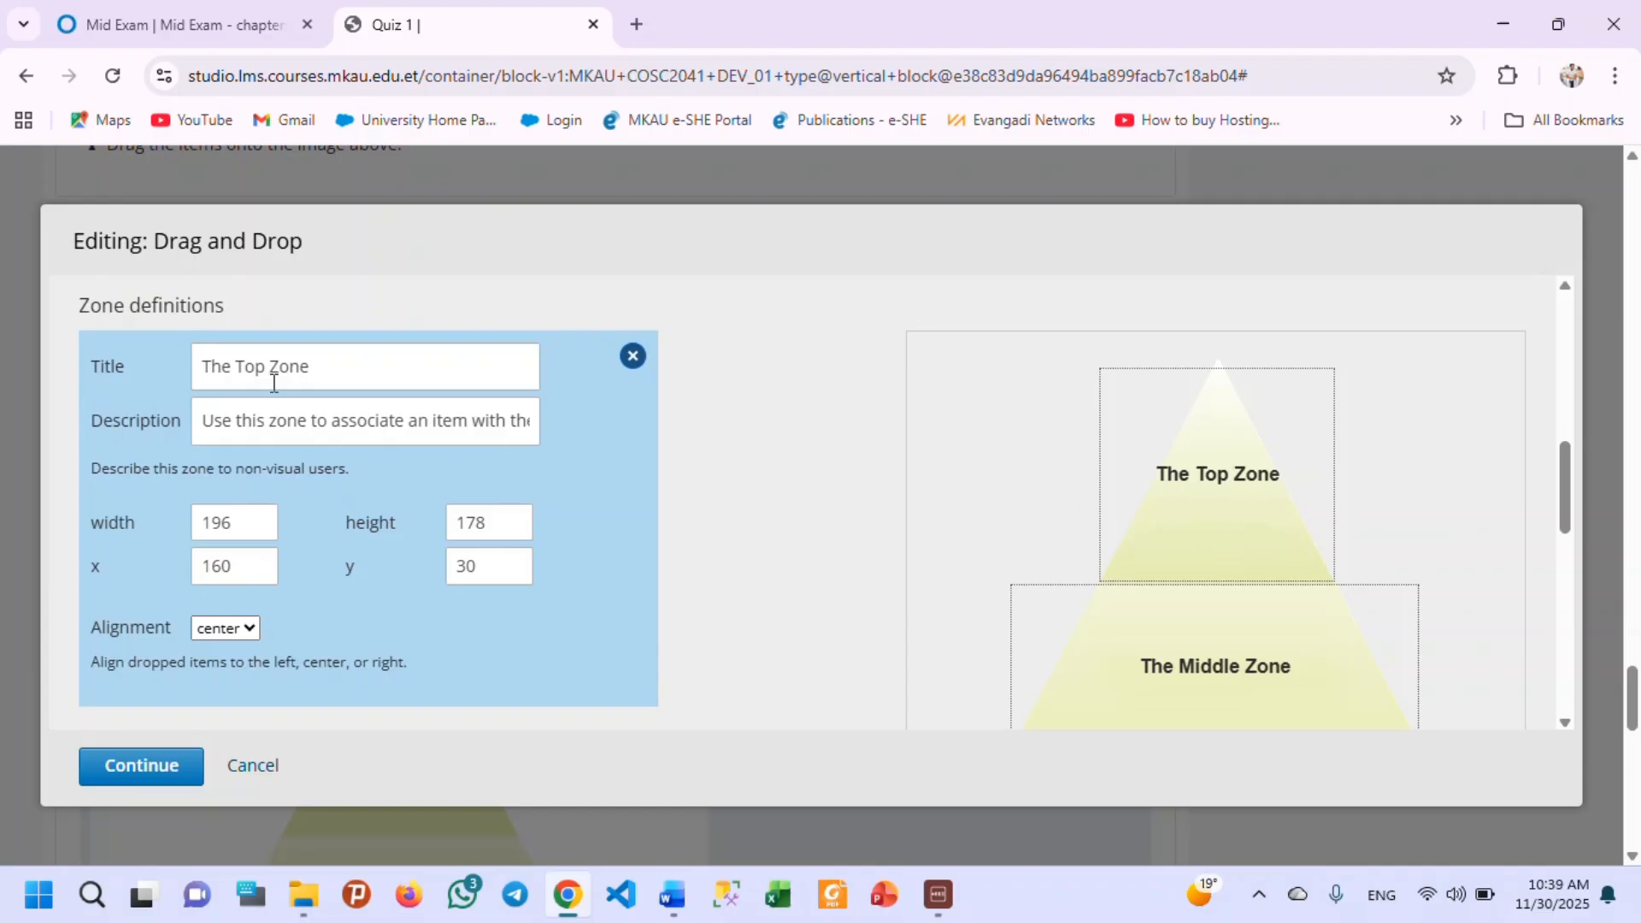
pyautogui.moveTo(291, 374); pyautogui.dragTo(169, 376)
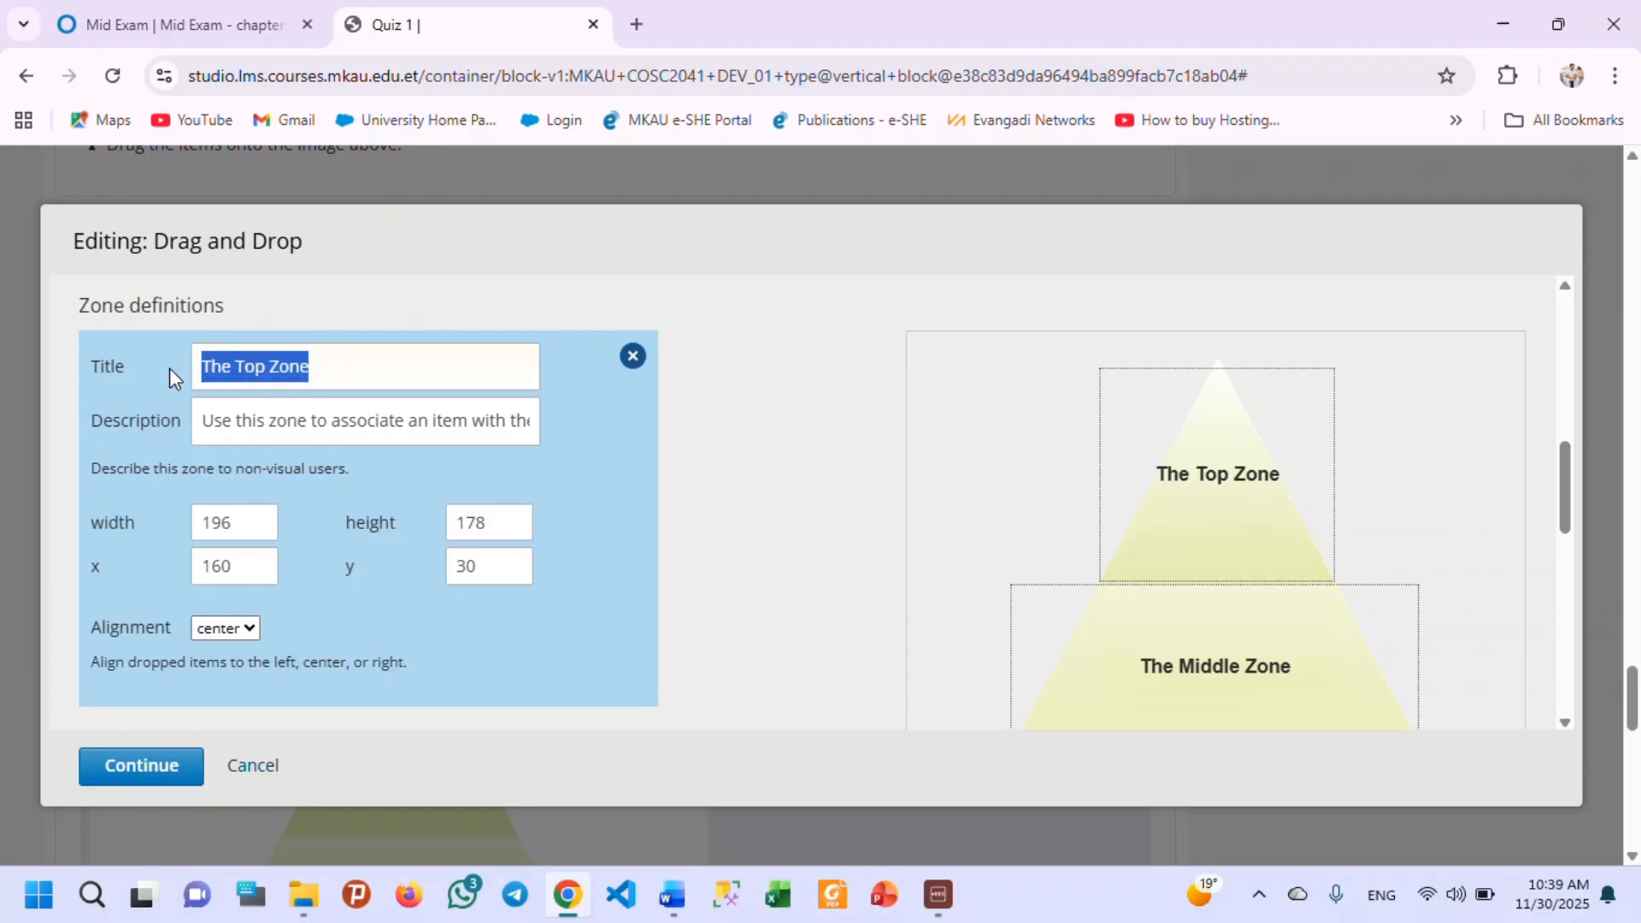
pyautogui.write('x')
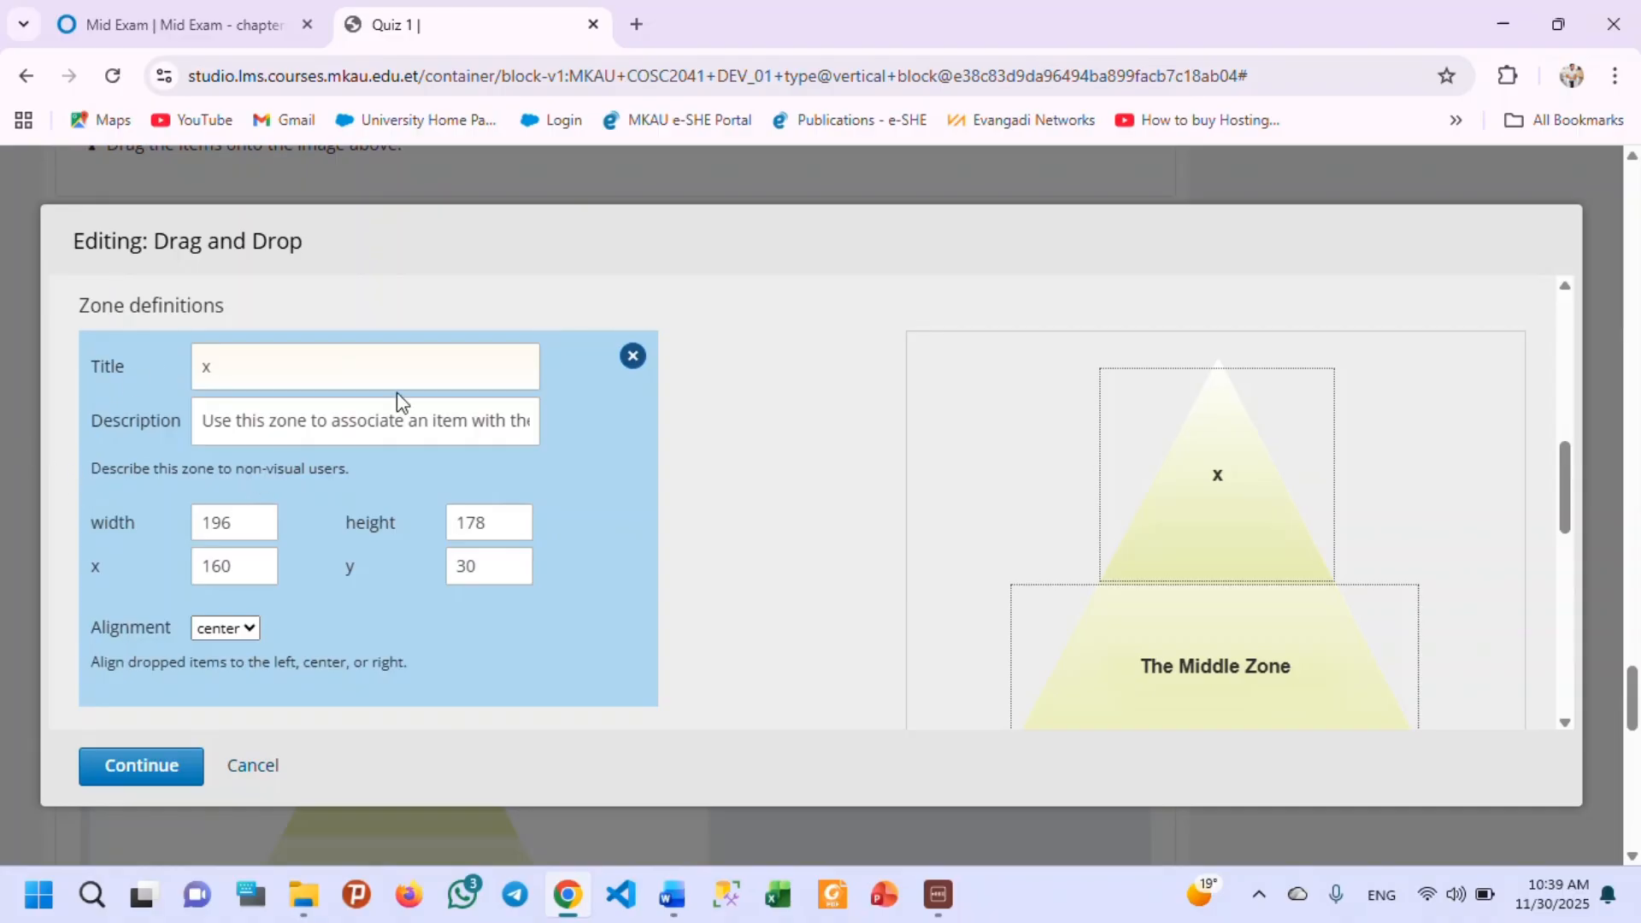
pyautogui.scroll(-3, 351, 439)
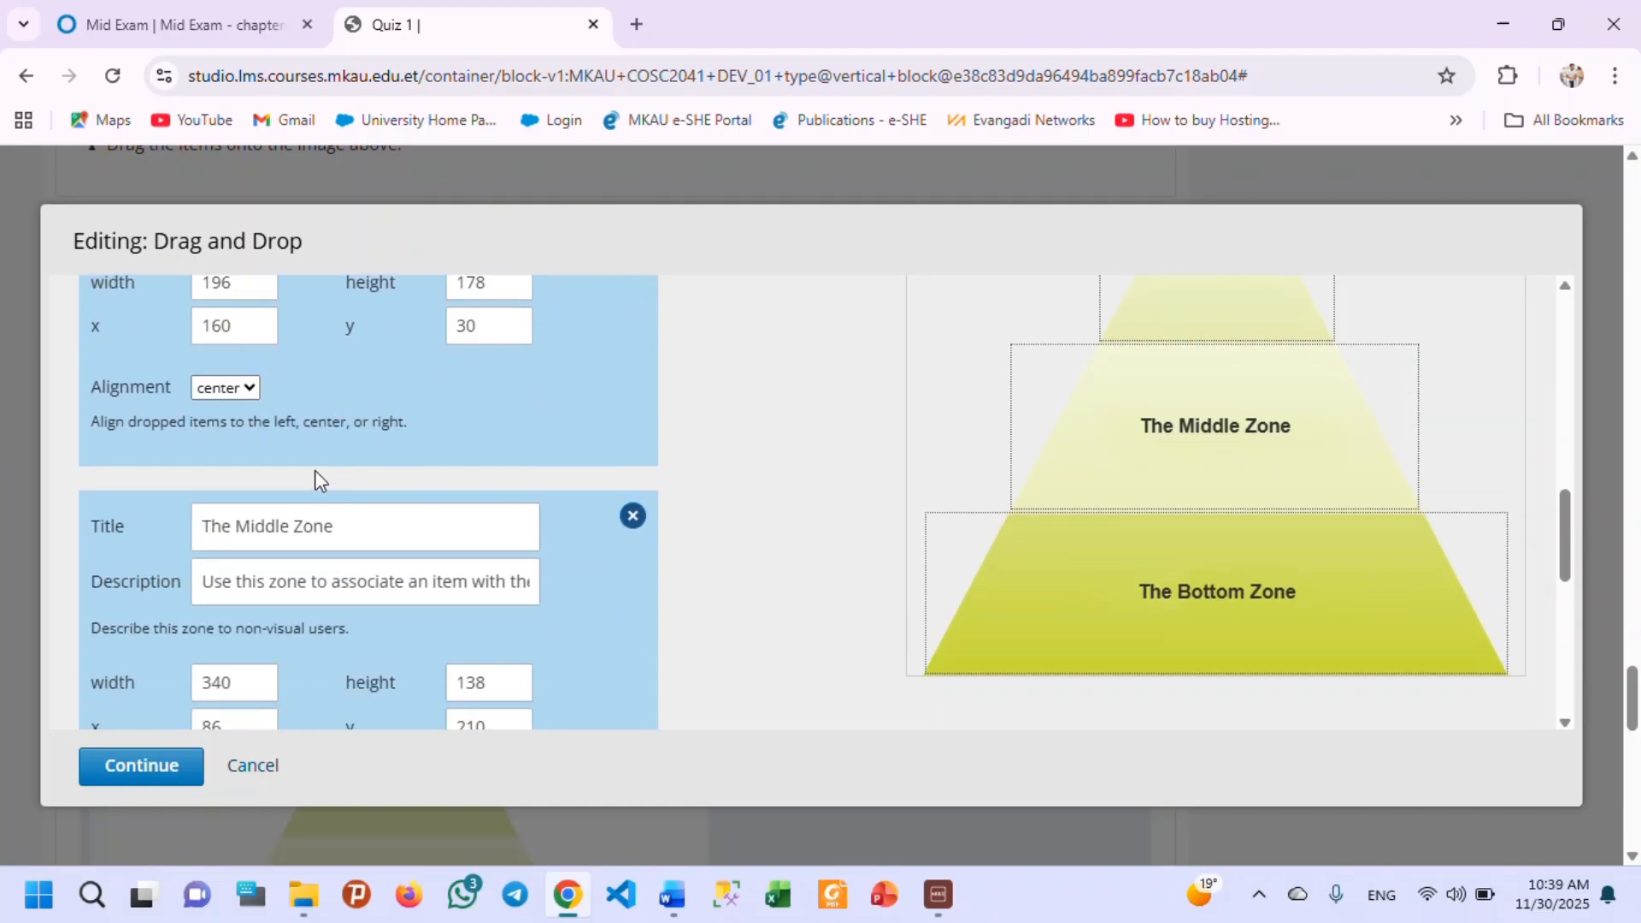
pyautogui.scroll(3, 314, 476)
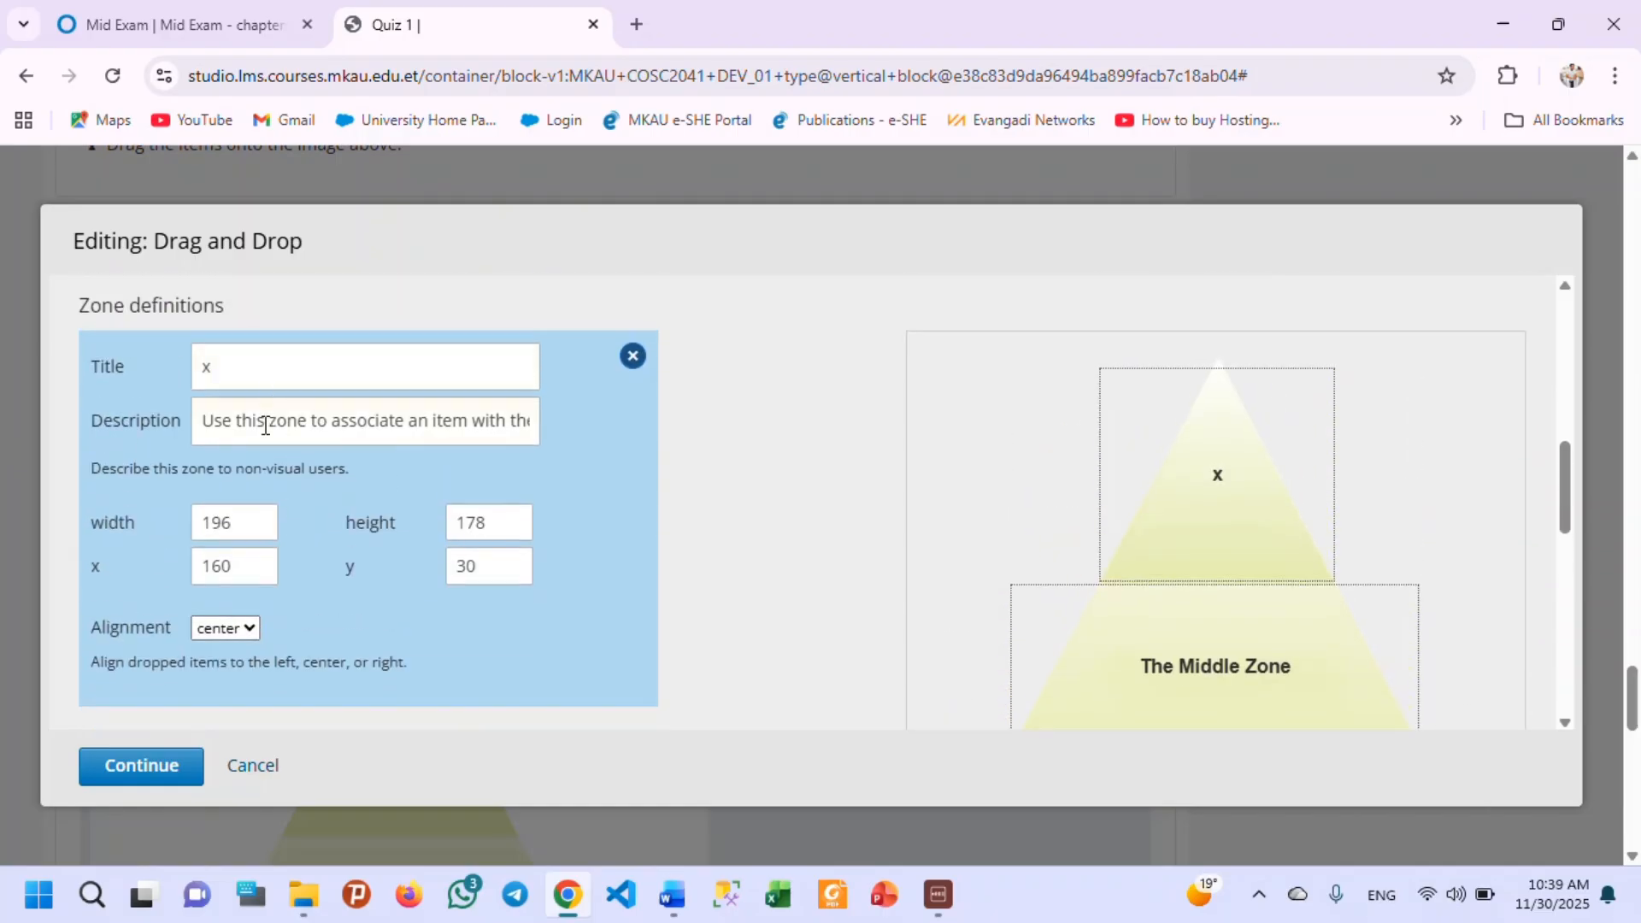
pyautogui.tripleClick(265, 425)
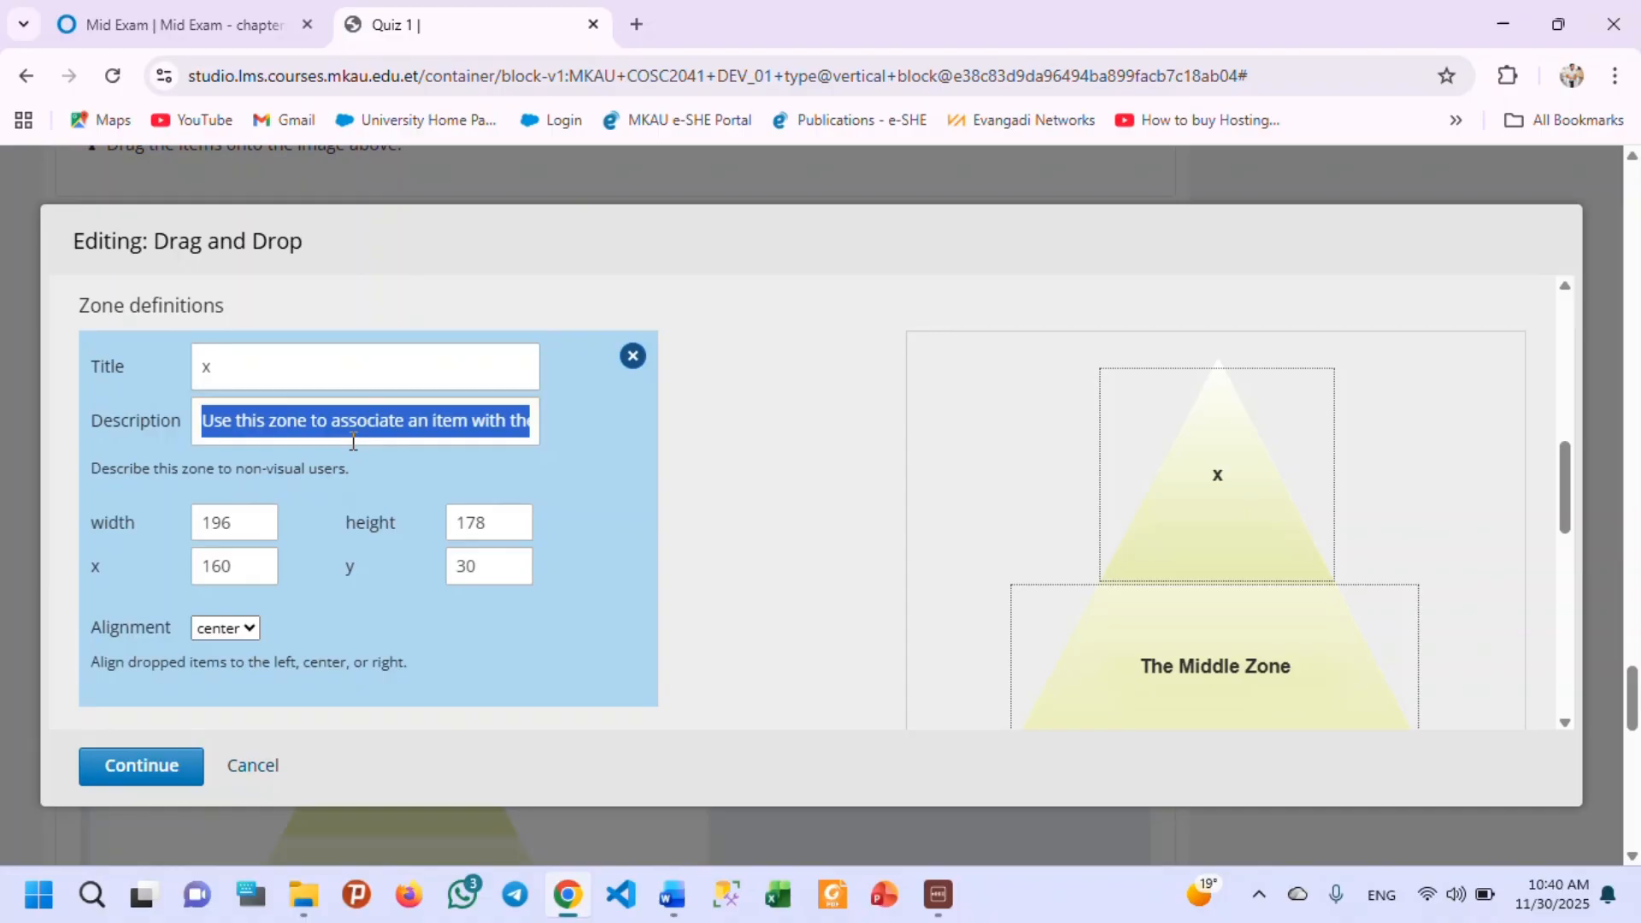
pyautogui.write('this')
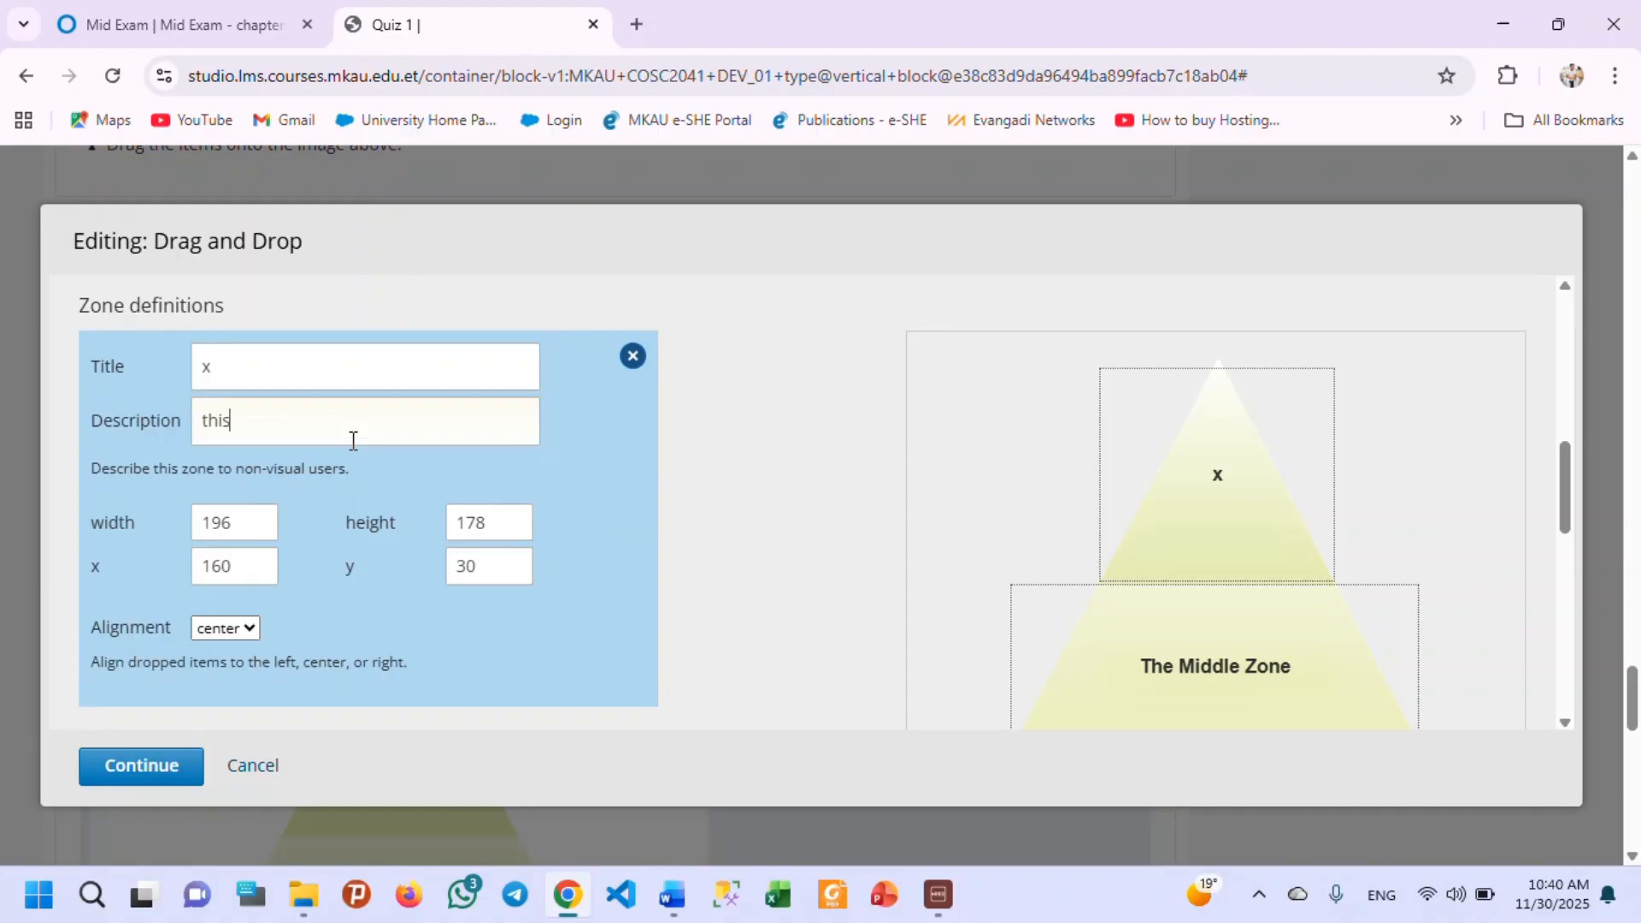
pyautogui.write(' one is variable name')
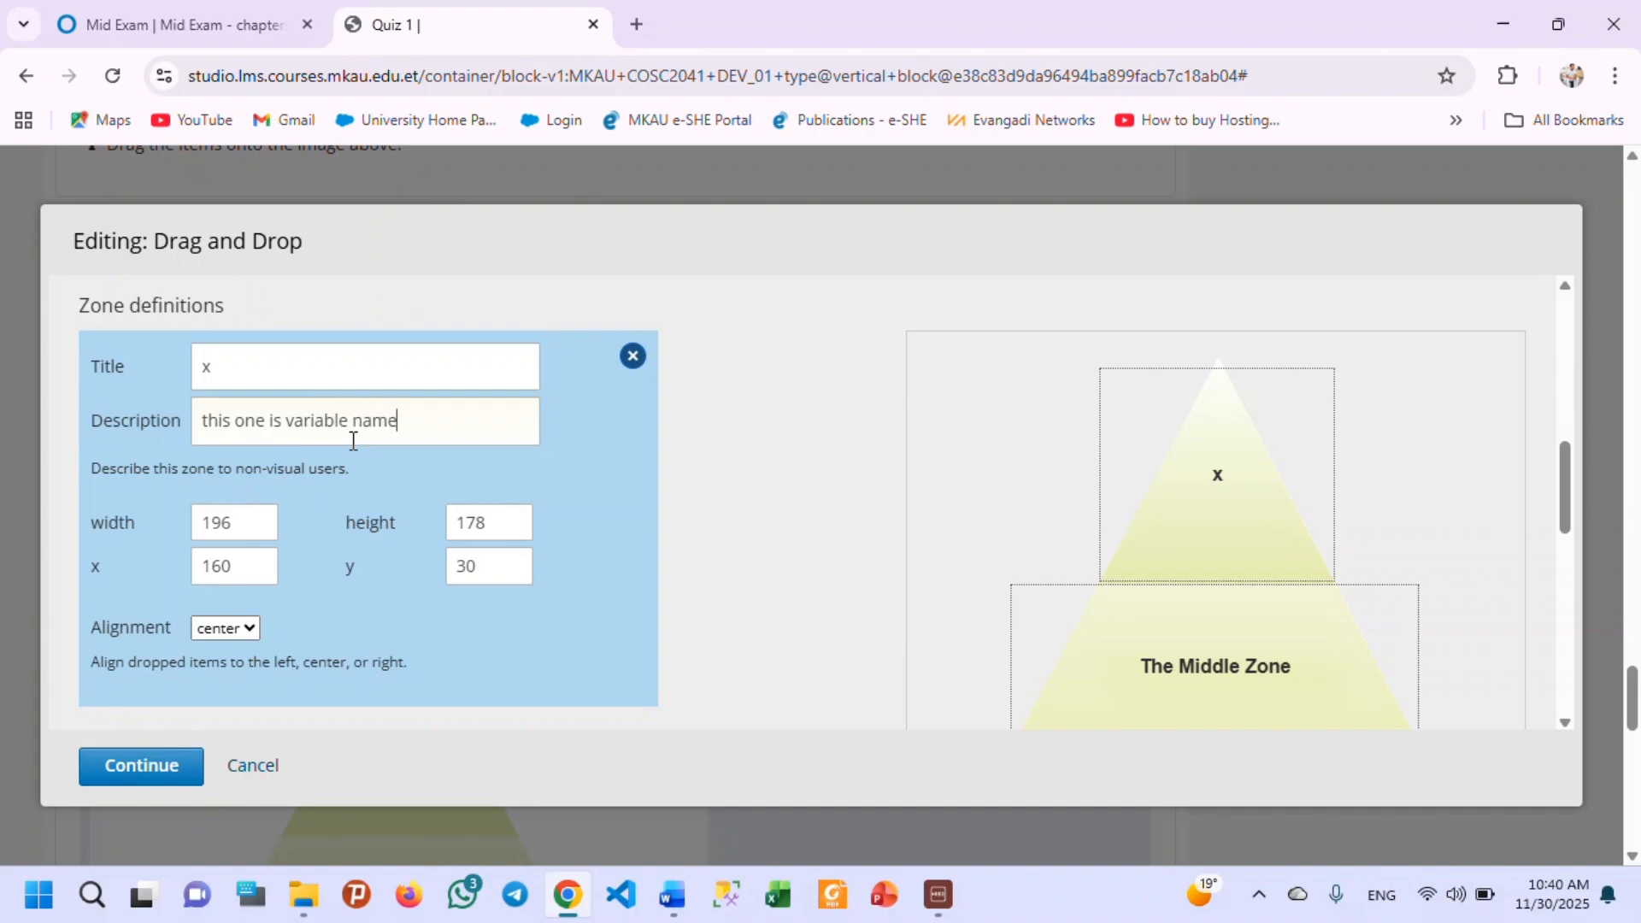
# Title the middle zone "int" and set its description to "this one is data type".
pyautogui.scroll(-3, 391, 473)
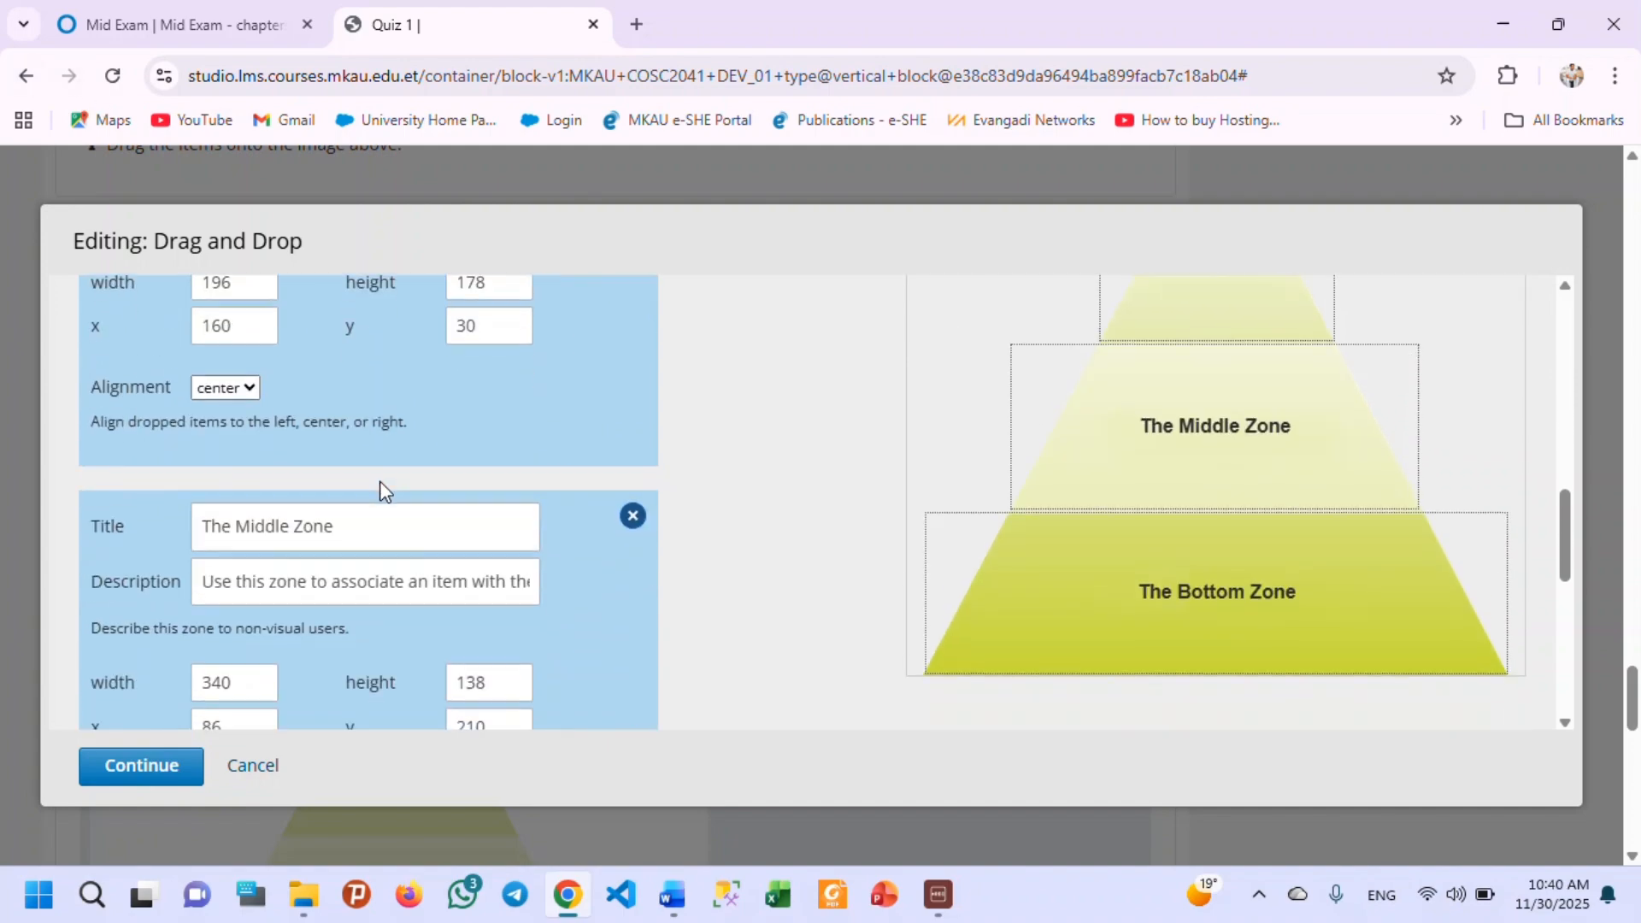
pyautogui.scroll(-2, 208, 513)
pyautogui.moveTo(356, 410); pyautogui.dragTo(157, 424)
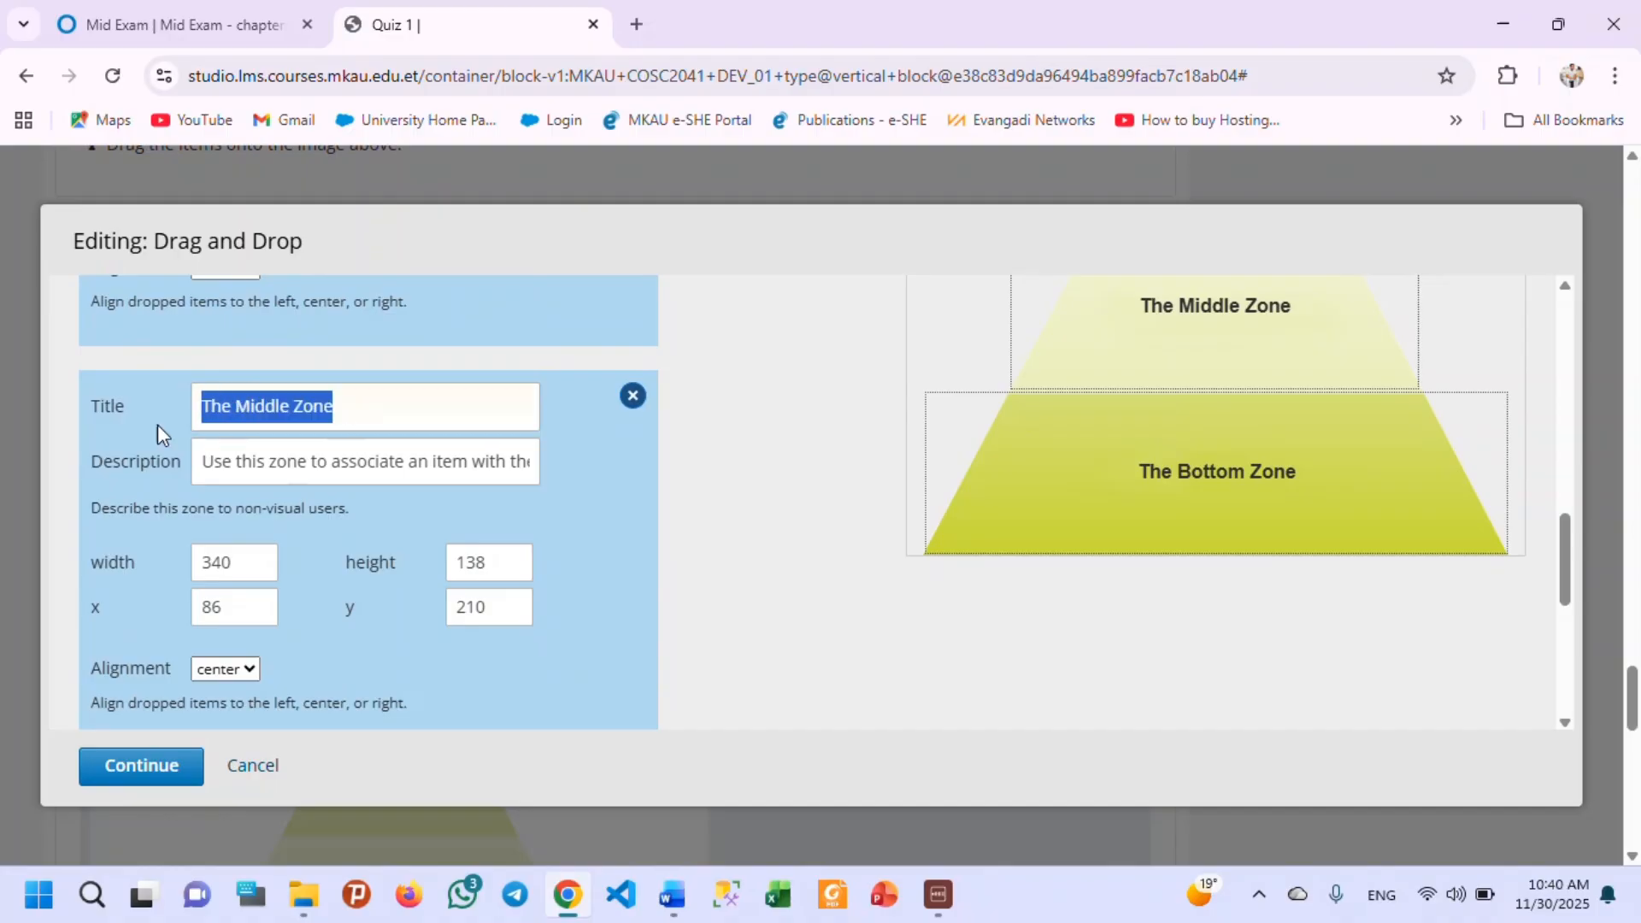
pyautogui.write('int')
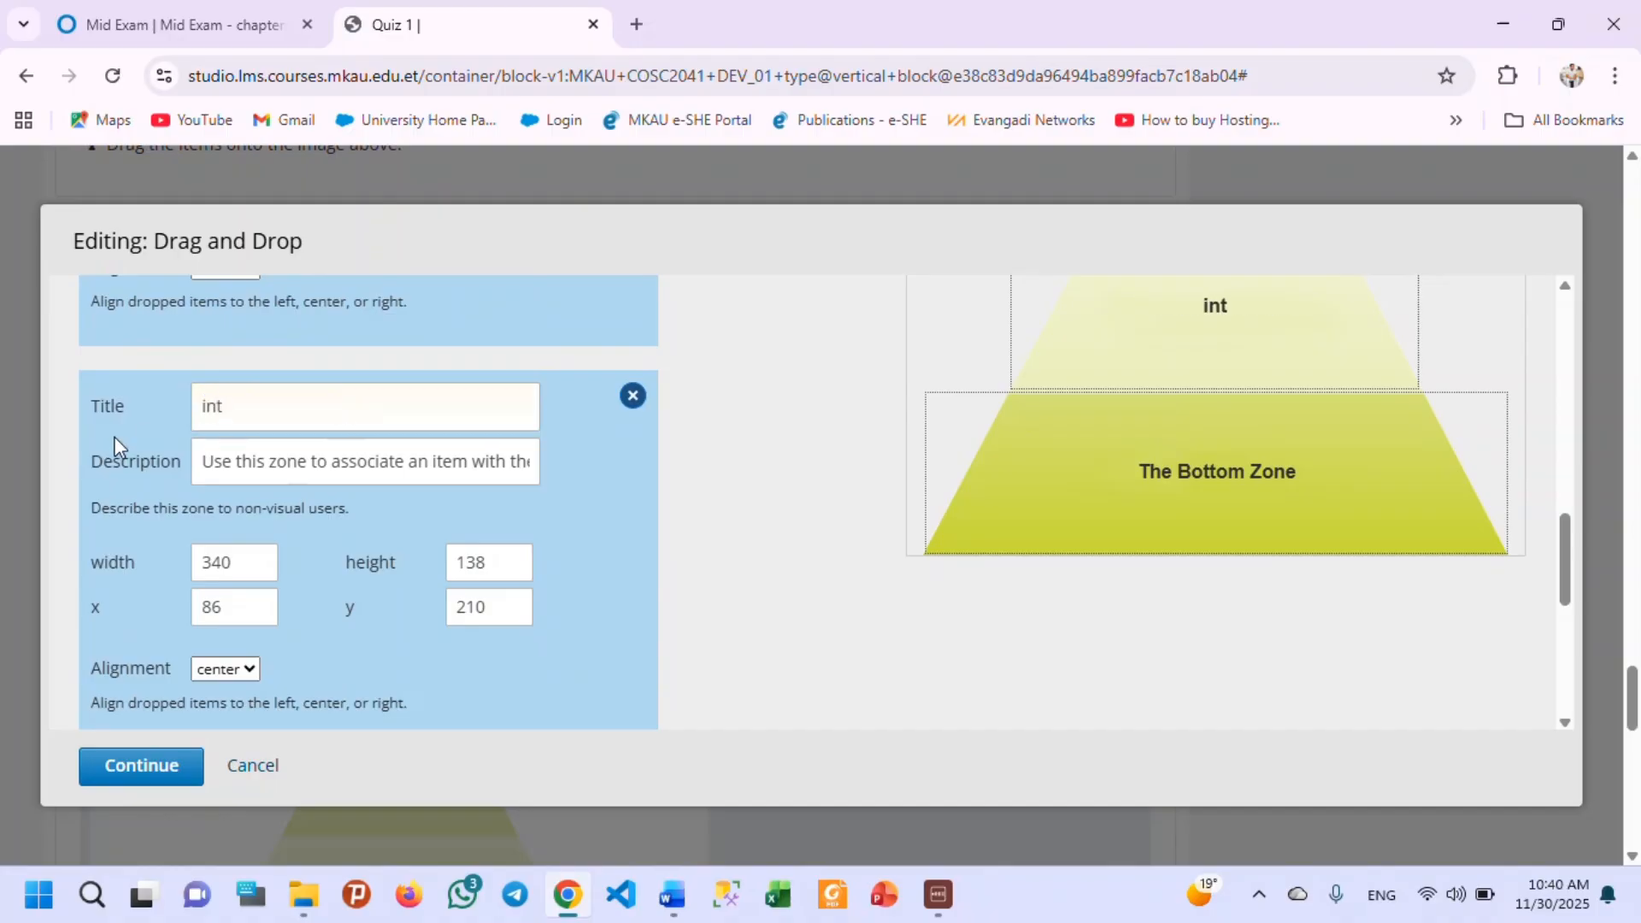
pyautogui.click(234, 459)
pyautogui.hotkey('ctrl', 'a')
pyautogui.write('thi')
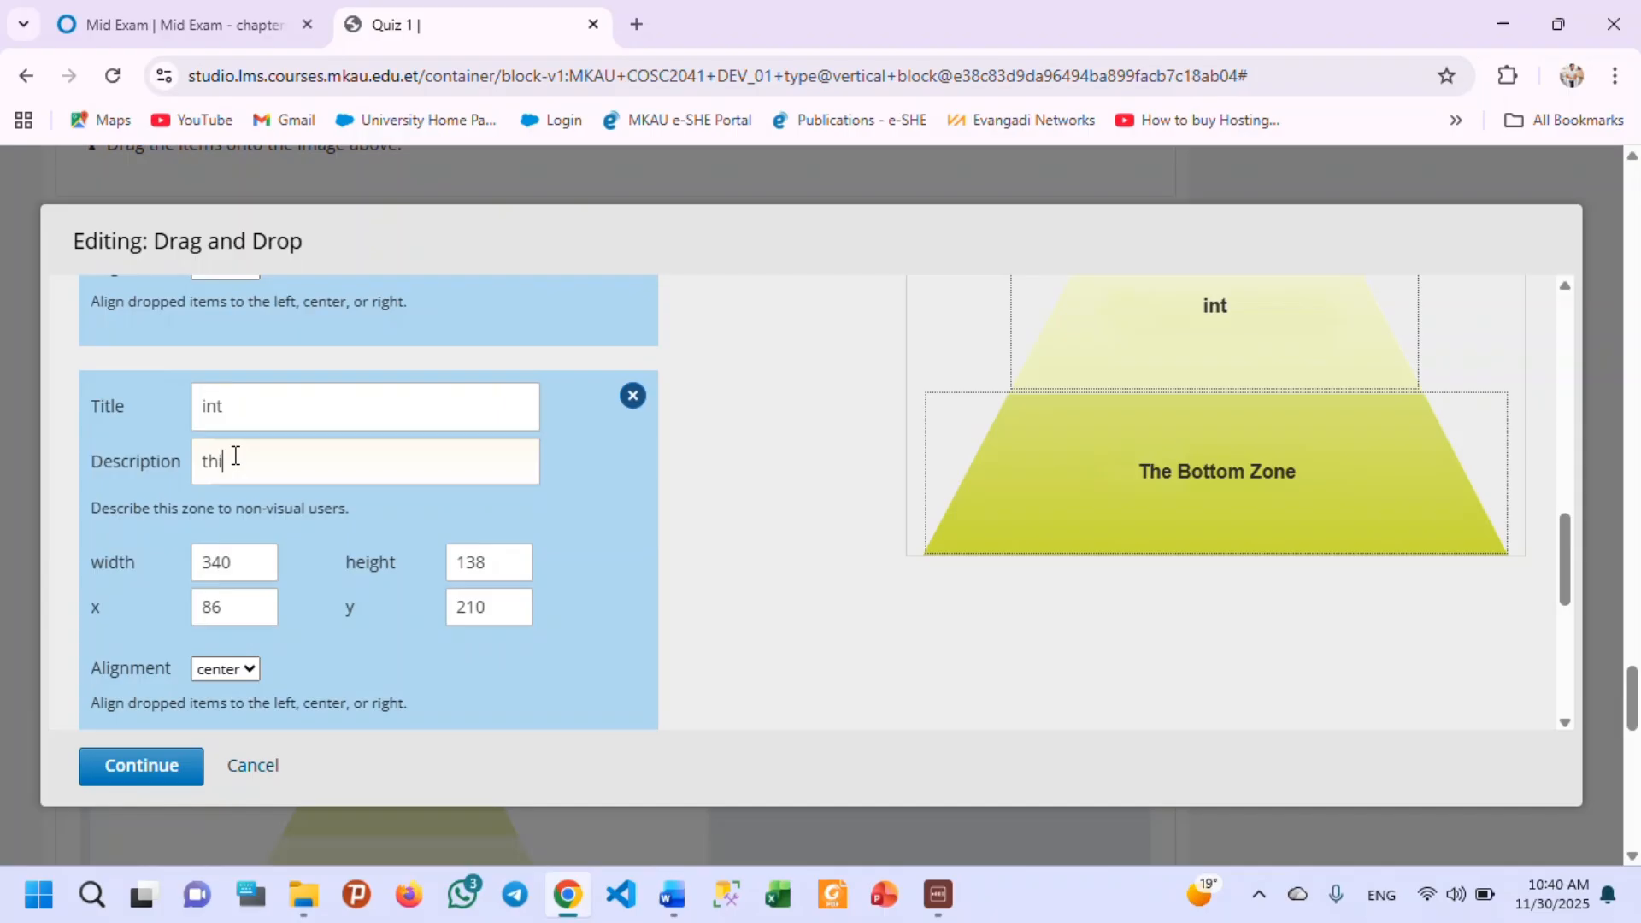
pyautogui.write('s zone is data type')
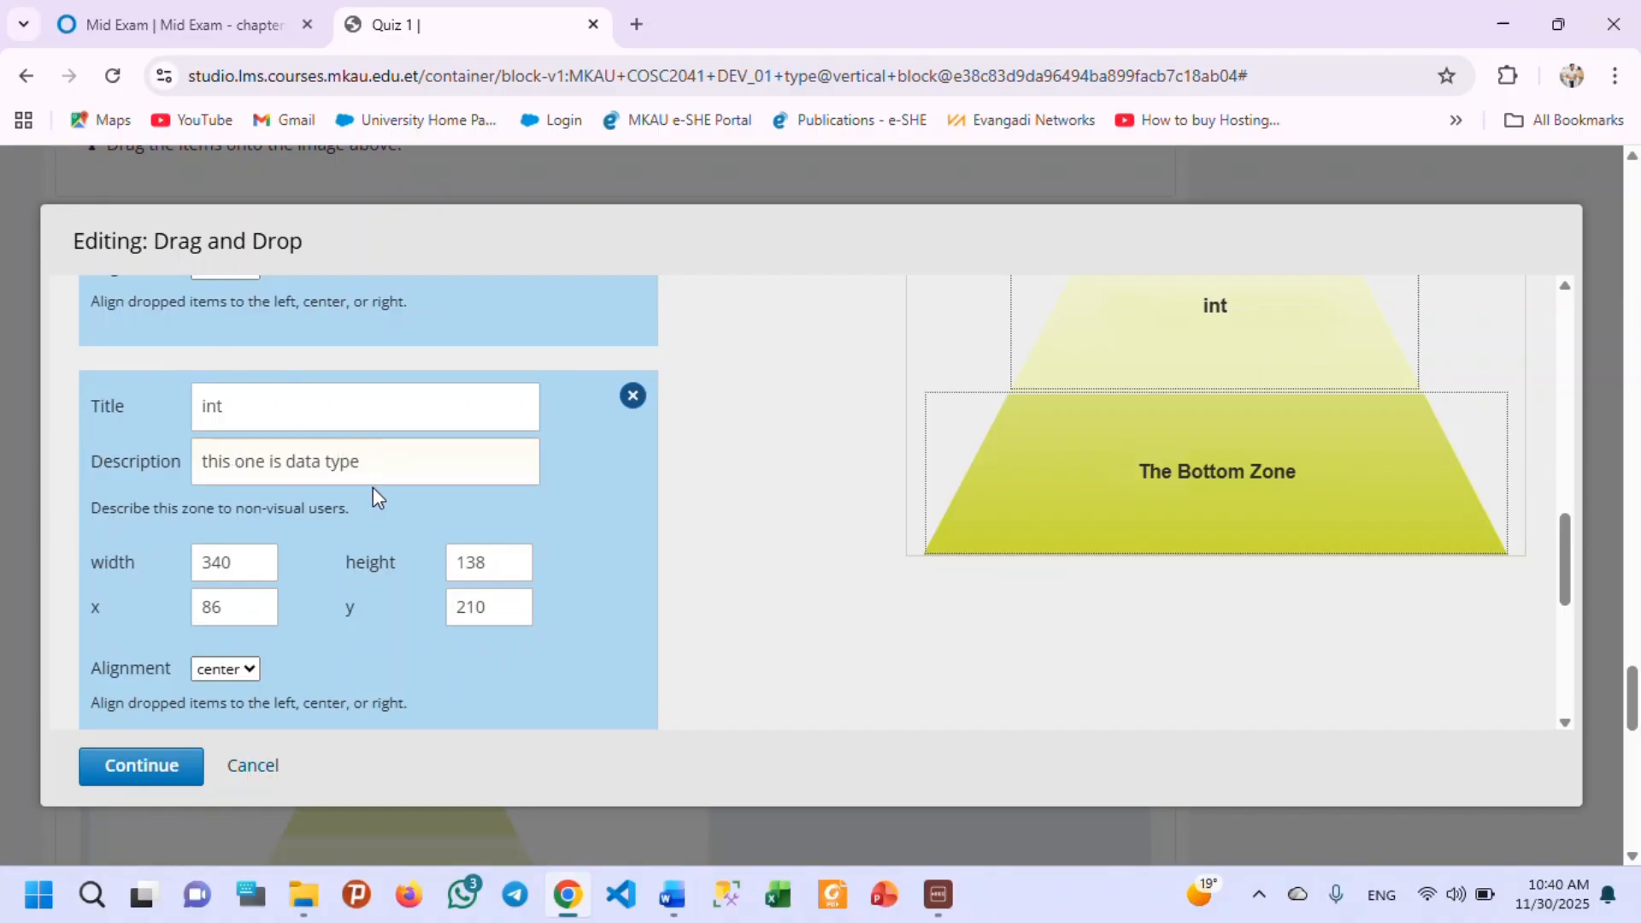
# Replace the bottom zone's title with "9".
pyautogui.scroll(-2, 402, 479)
pyautogui.scroll(1, 1060, 402)
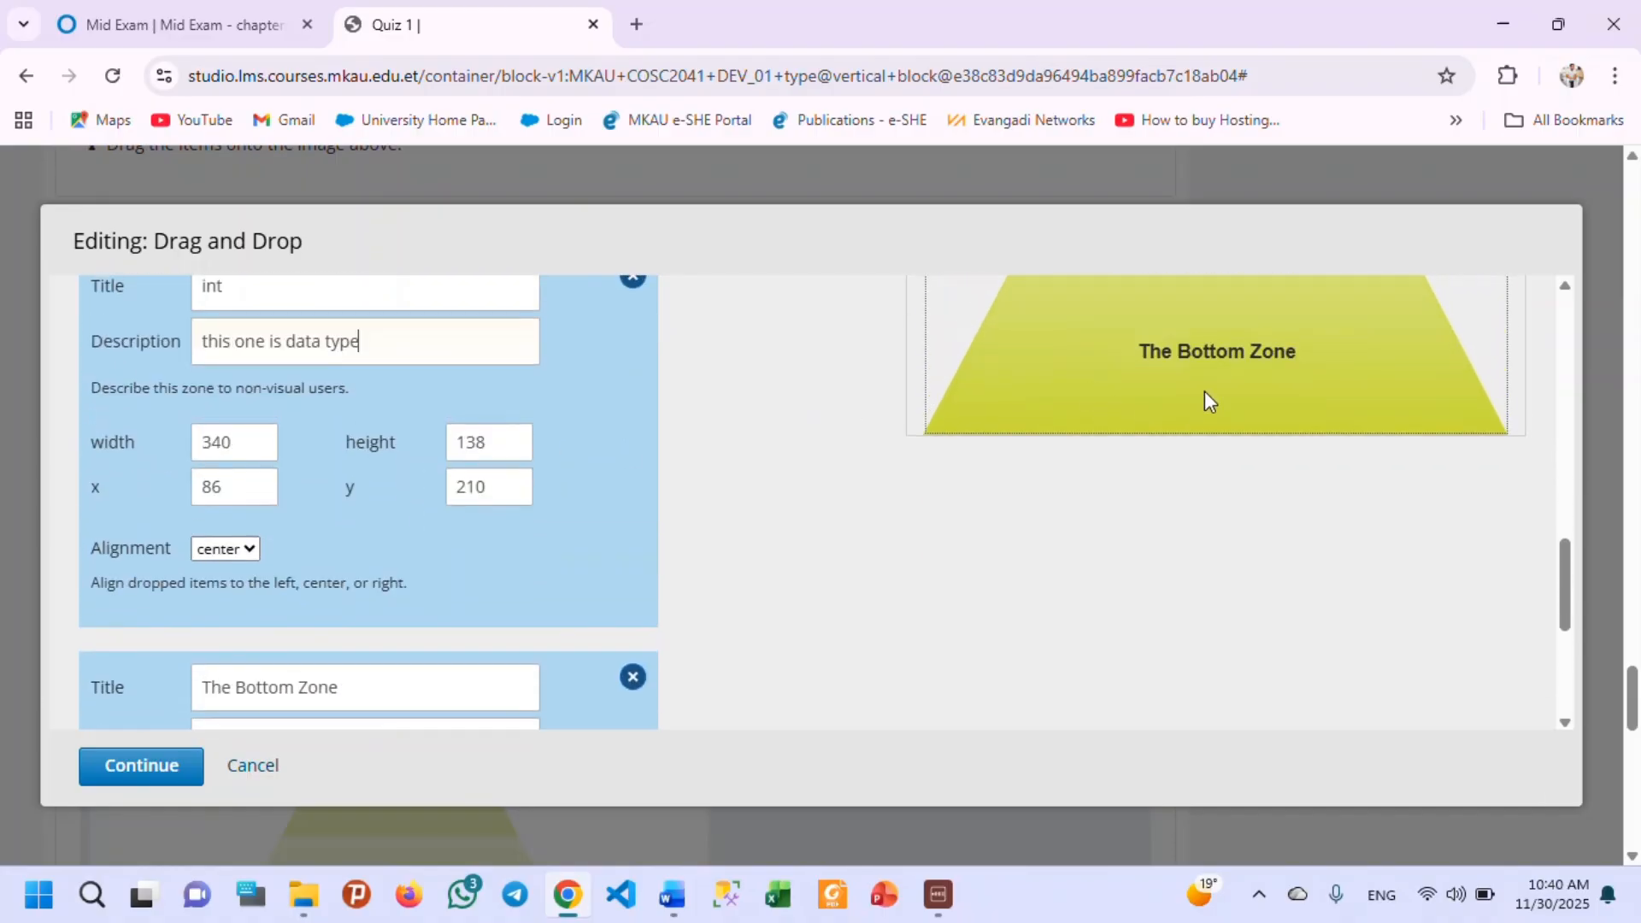
pyautogui.scroll(-1, 356, 527)
pyautogui.moveTo(361, 567); pyautogui.dragTo(168, 571)
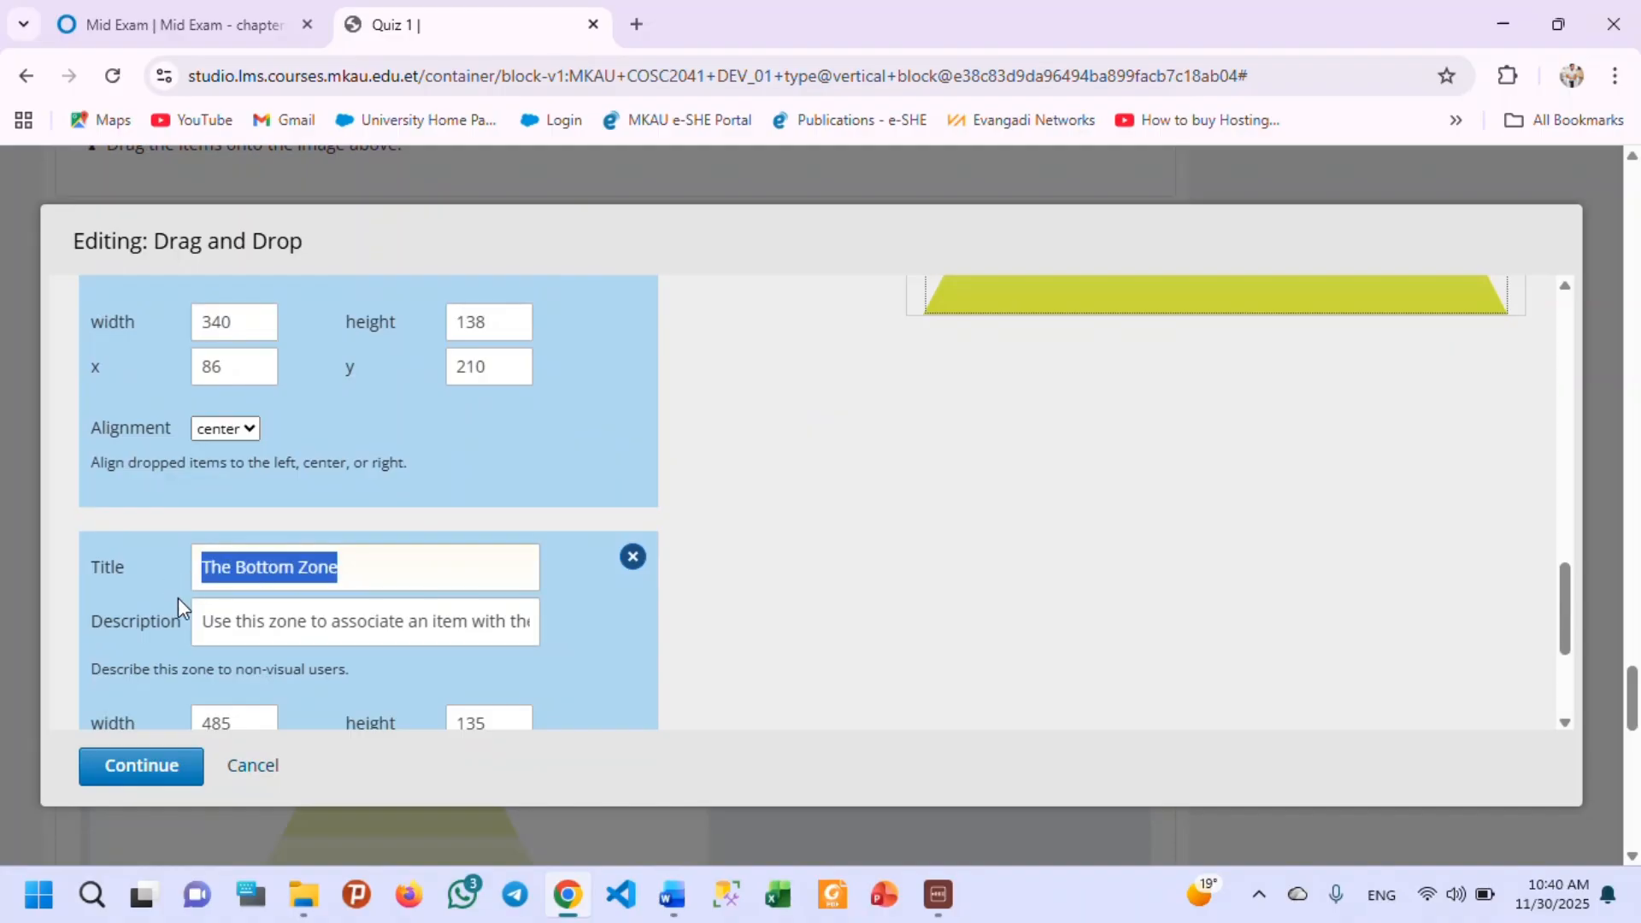
pyautogui.write('9')
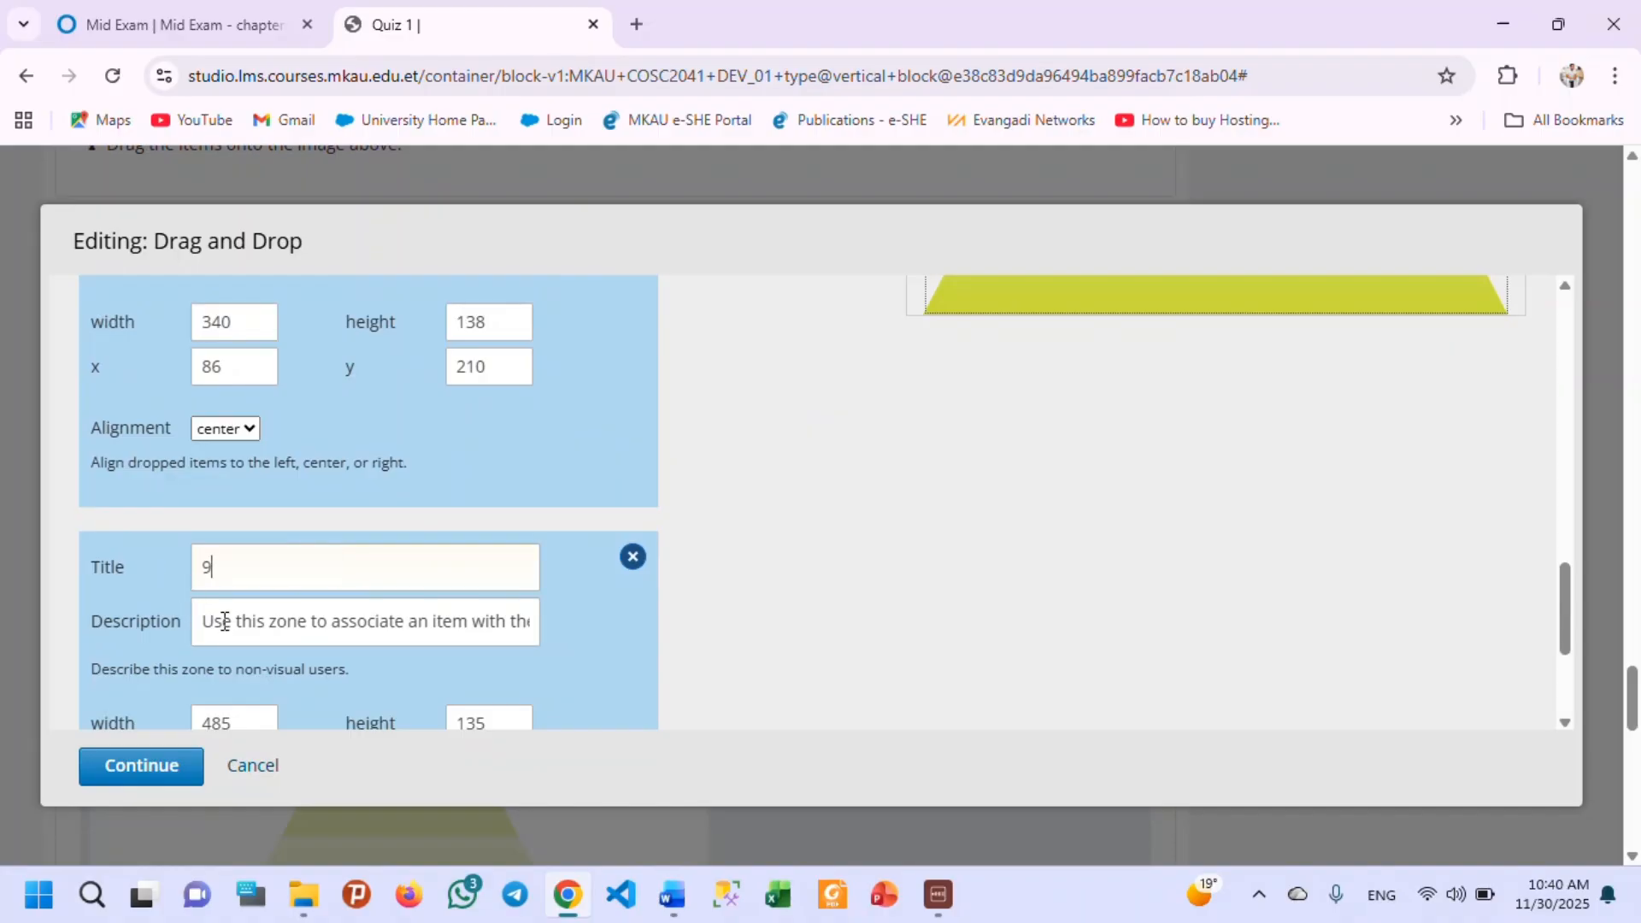
# Set the bottom zone's description to "this one is value of the variable".
pyautogui.doubleClick(253, 620)
pyautogui.hotkey('ctrl', 'a')
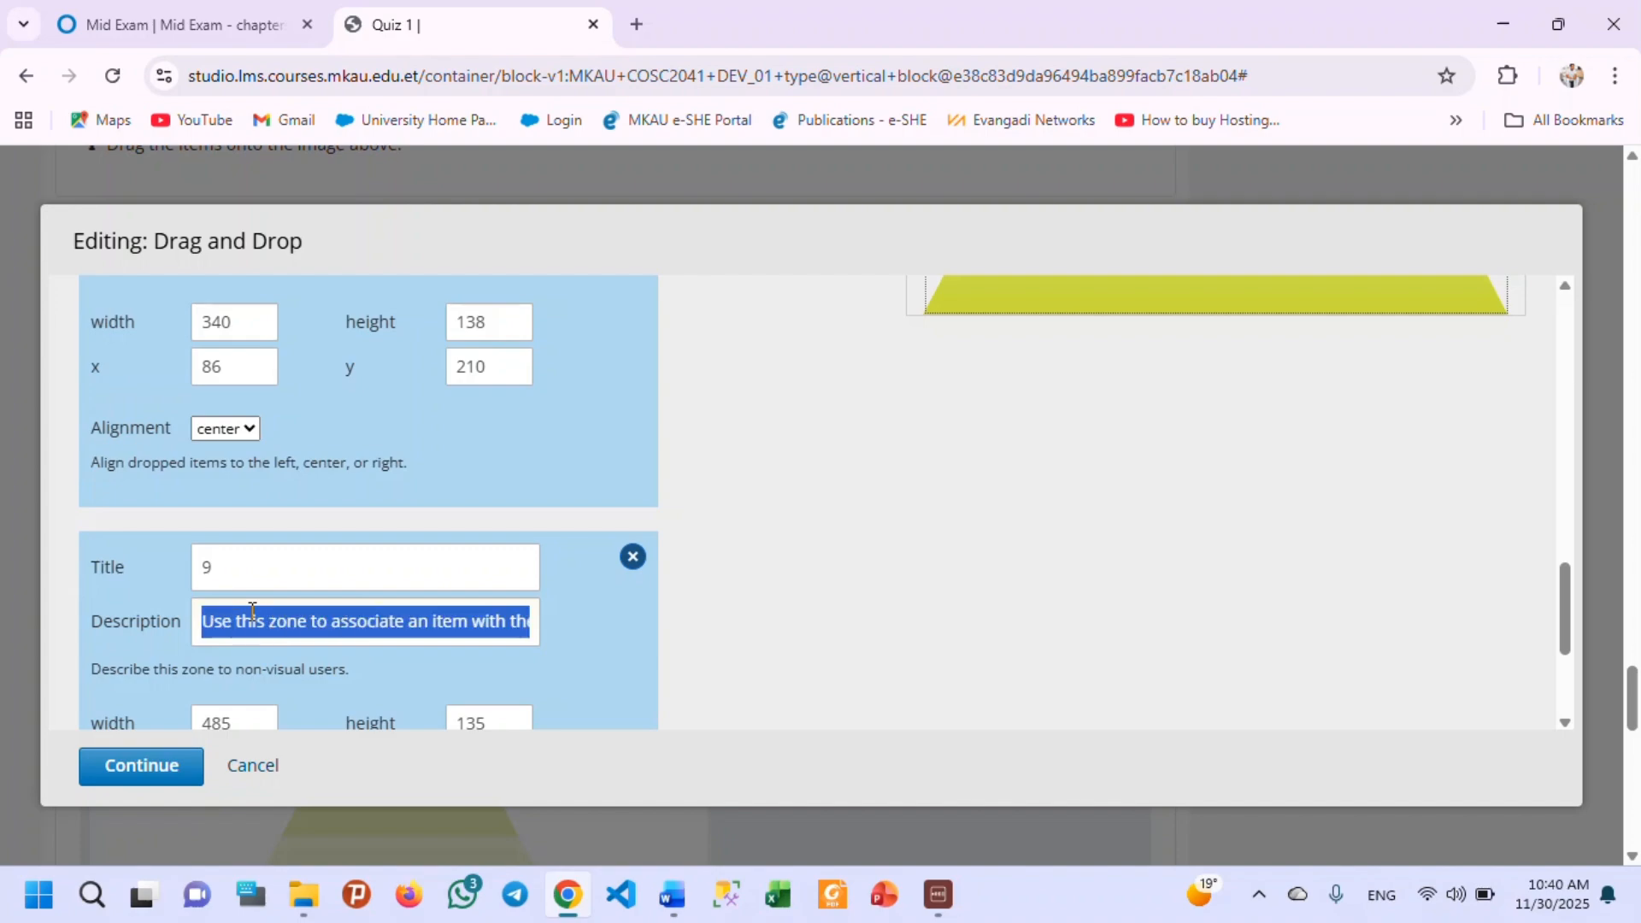
pyautogui.write('this ')
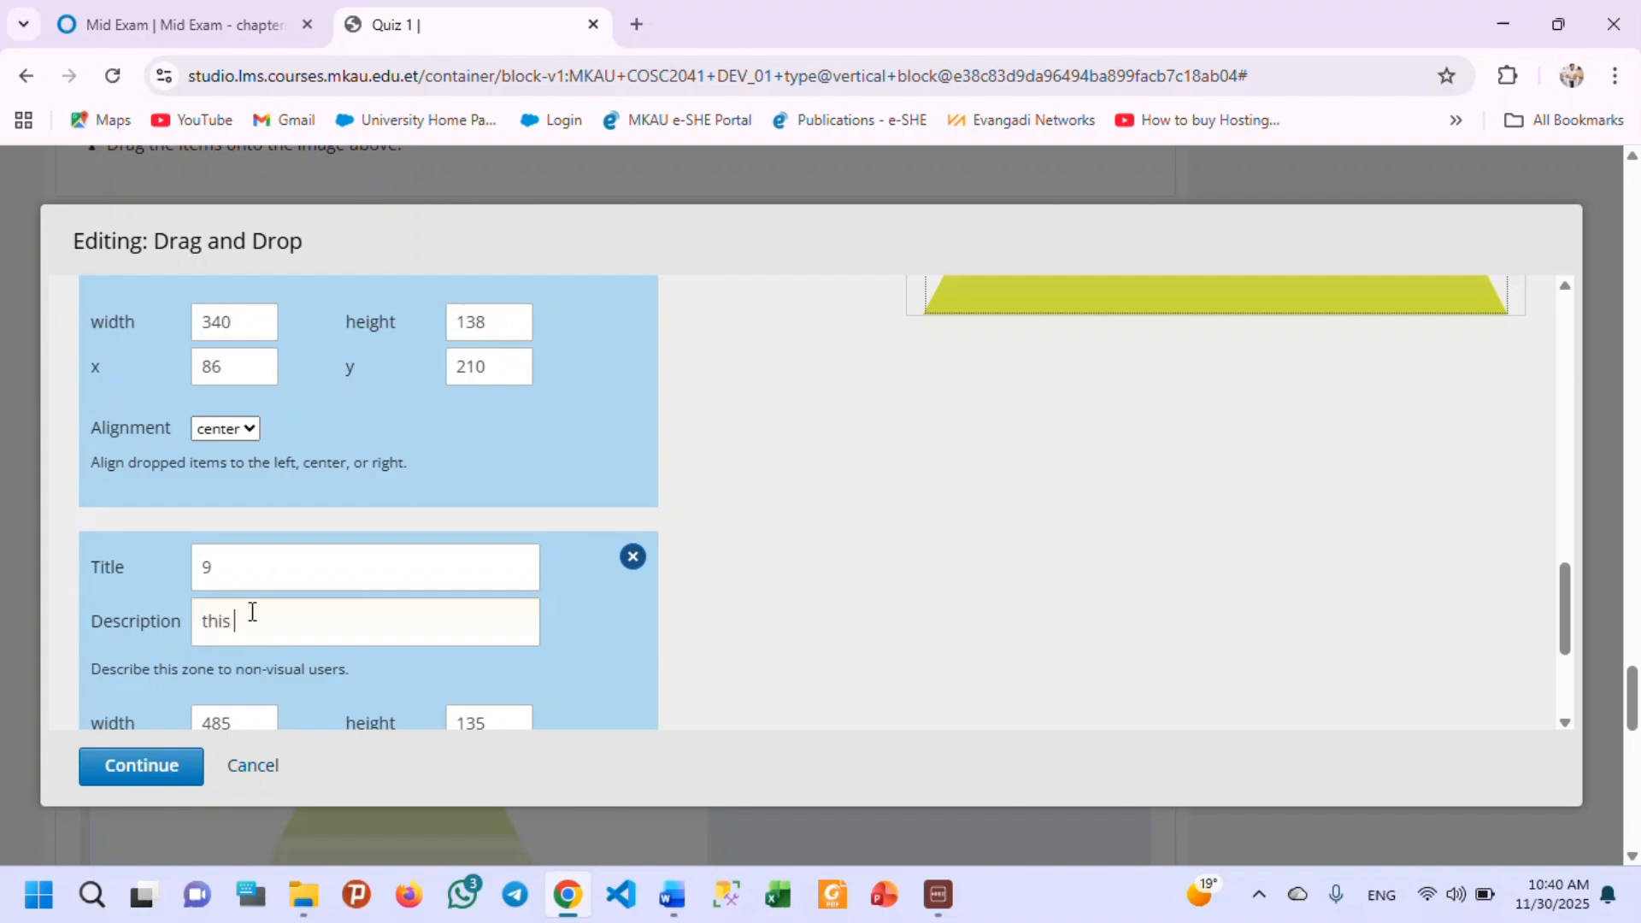
pyautogui.write('one is value of the v')
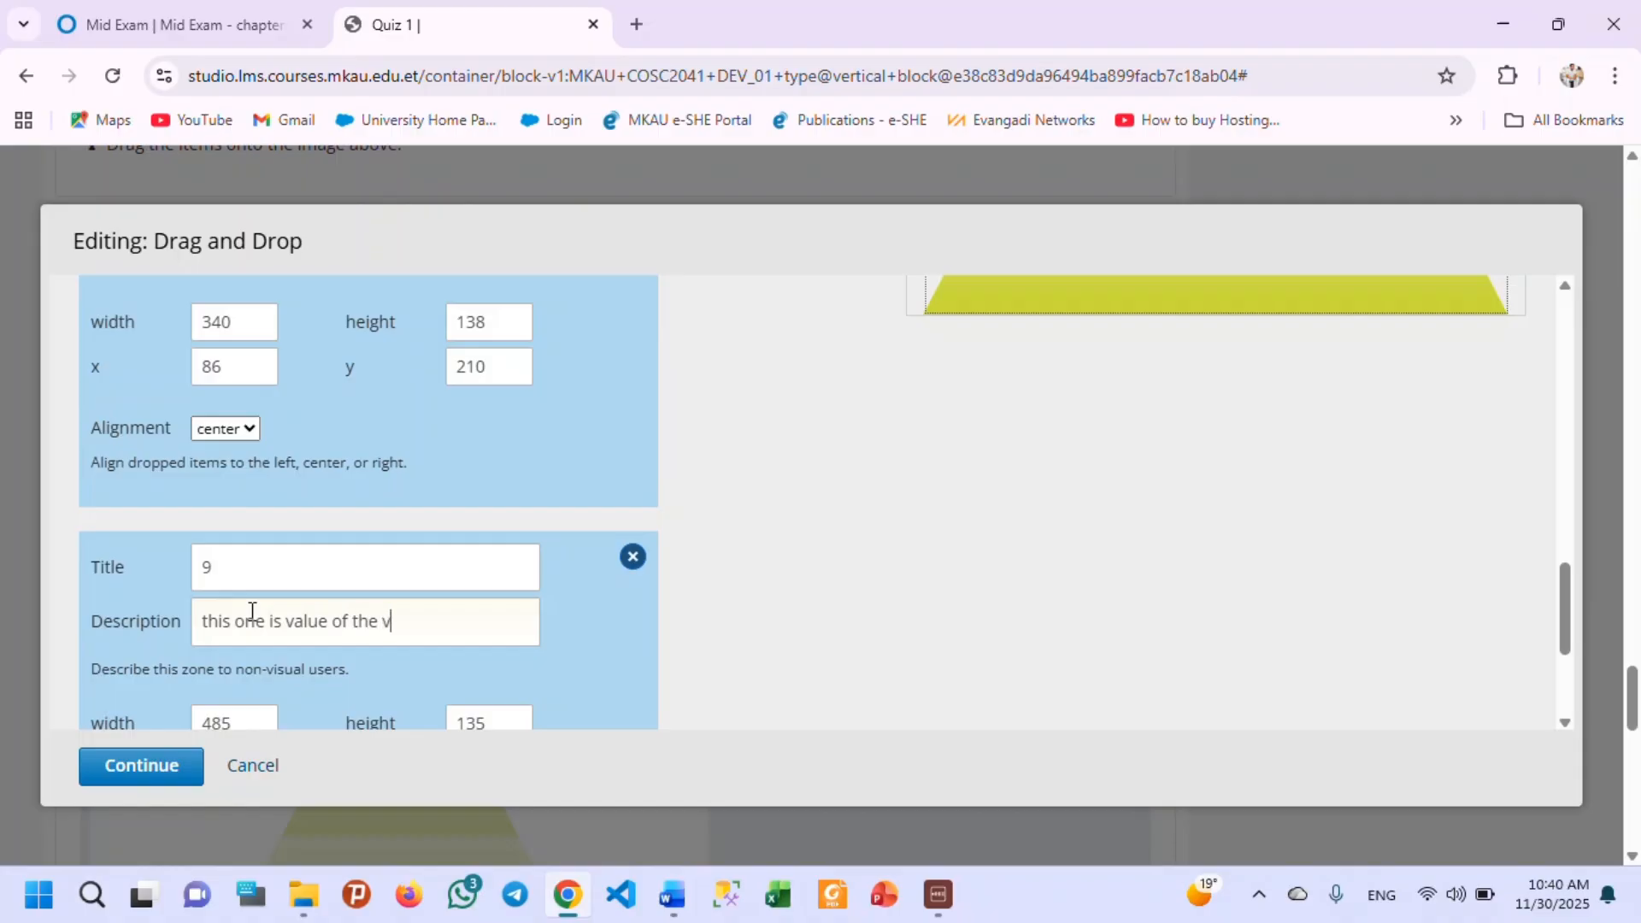
pyautogui.write('arian')
pyautogui.write('ble')
# Review the titles, descriptions, sizes and alignment of all three zones against the pyramid preview.
pyautogui.scroll(5, 952, 494)
pyautogui.scroll(-2, 1223, 678)
pyautogui.scroll(3, 1169, 560)
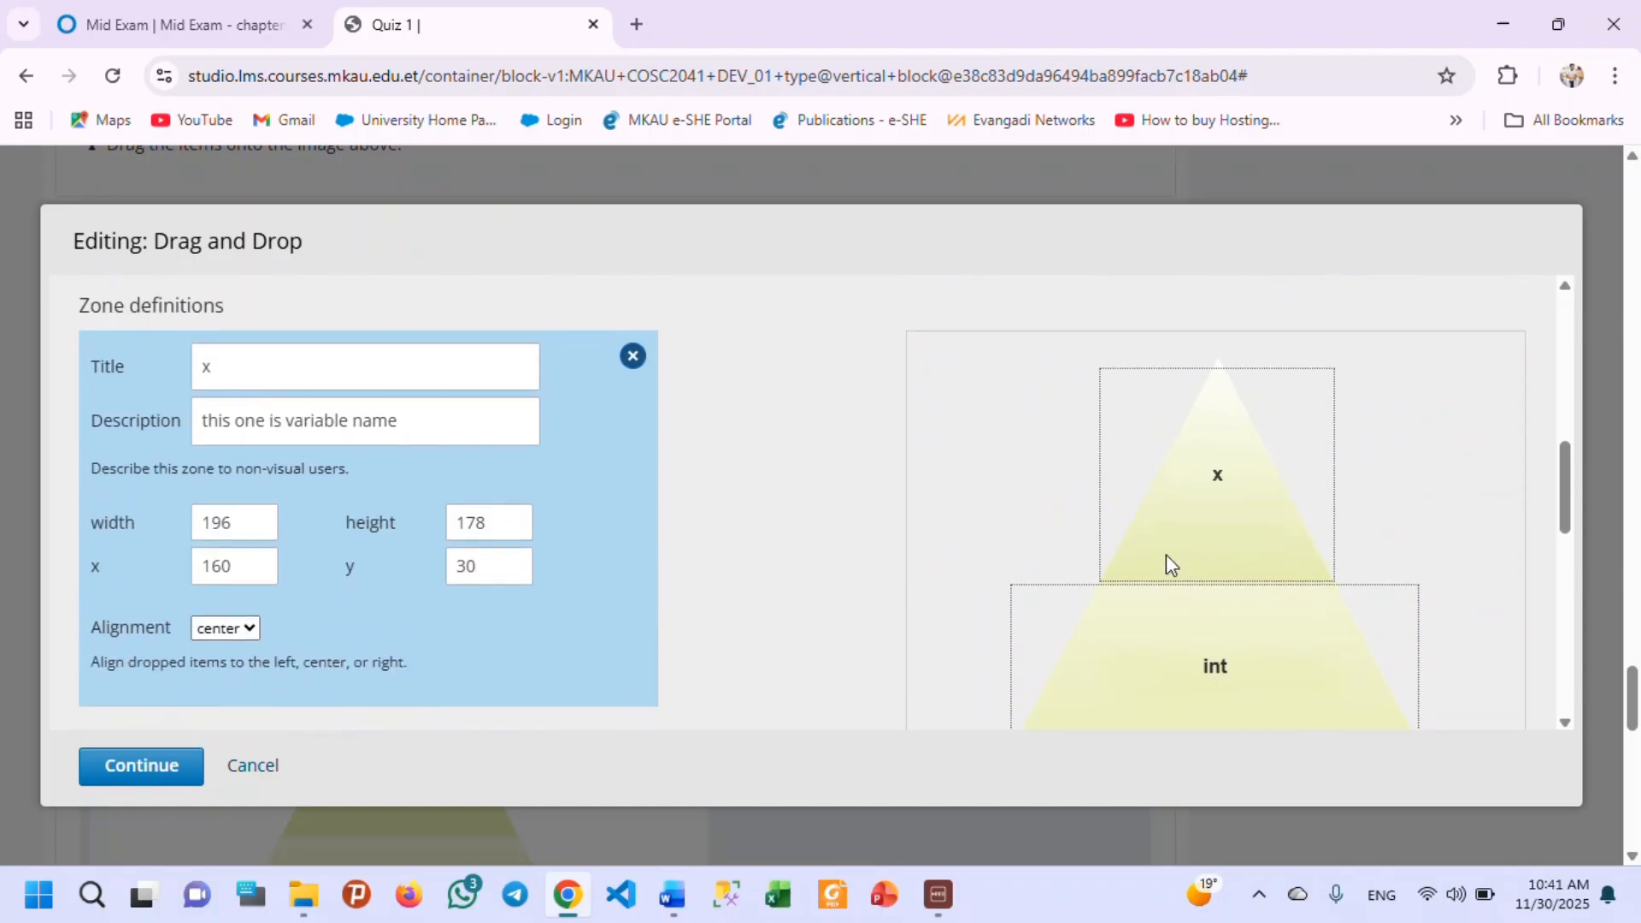
pyautogui.scroll(-4, 1224, 654)
pyautogui.scroll(-1, 1229, 659)
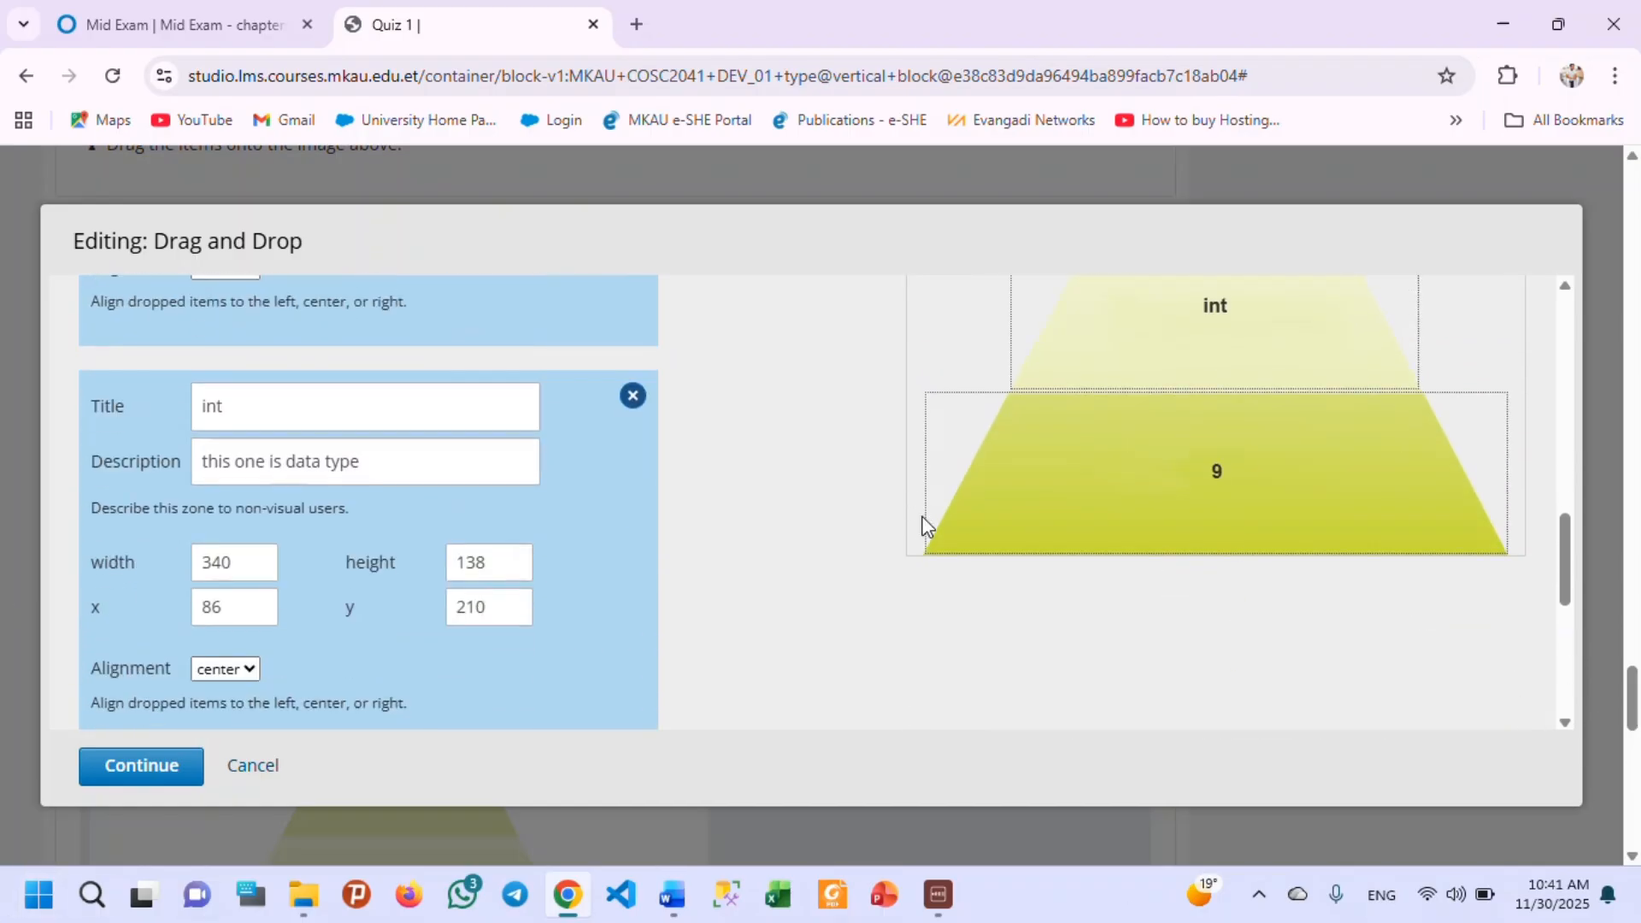
pyautogui.scroll(3, 1064, 612)
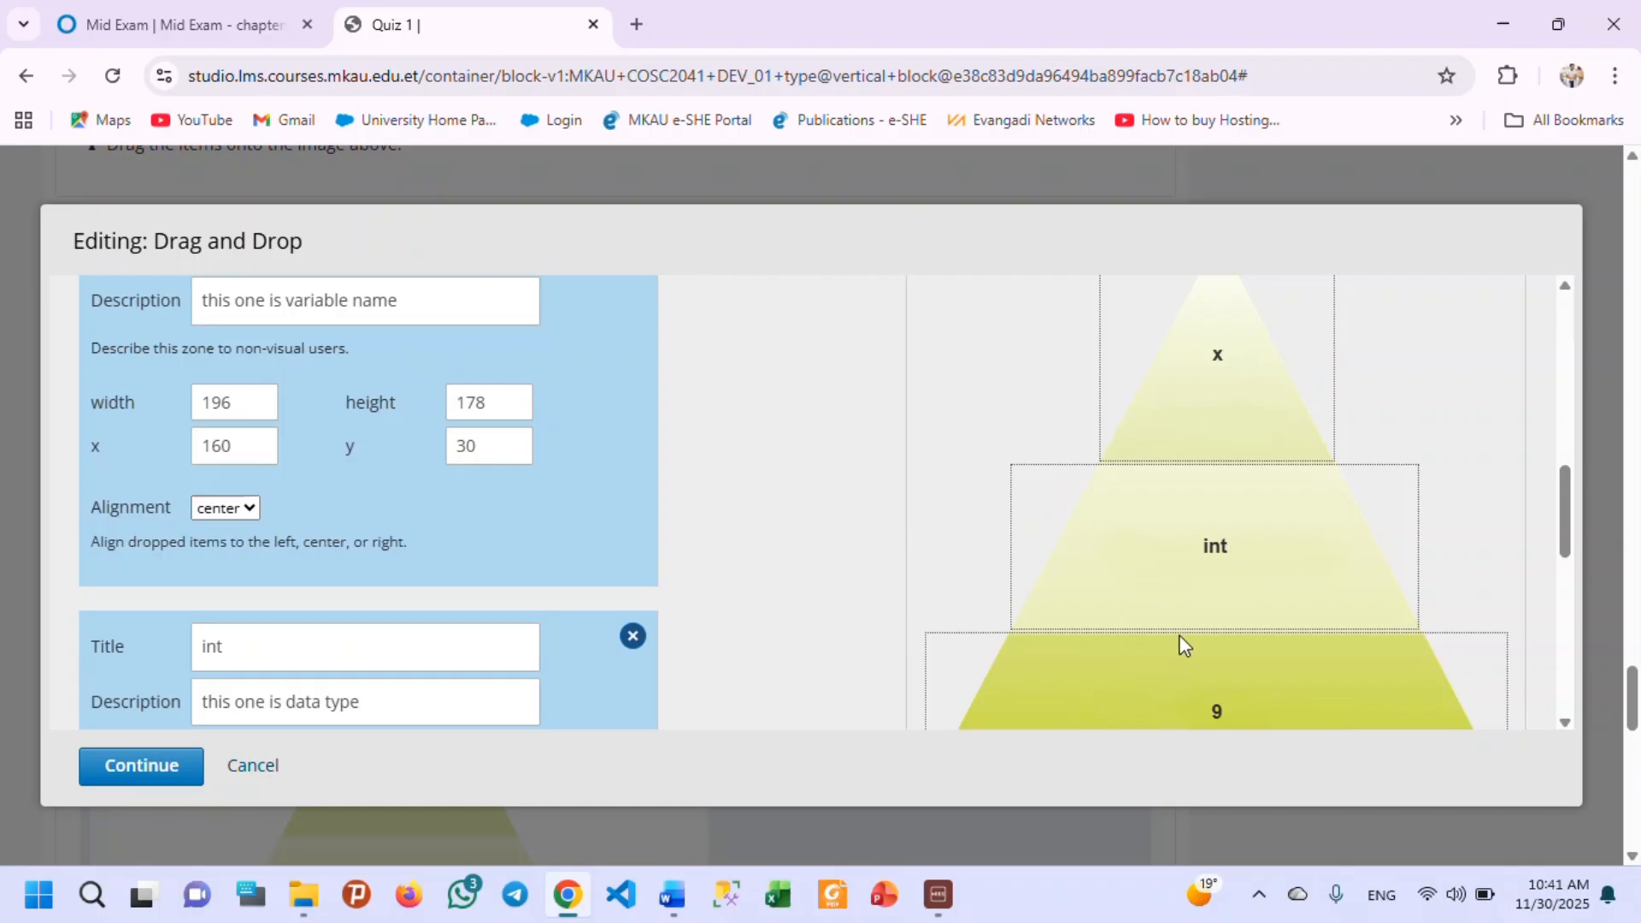
pyautogui.scroll(-1, 1167, 649)
pyautogui.scroll(-3, 461, 626)
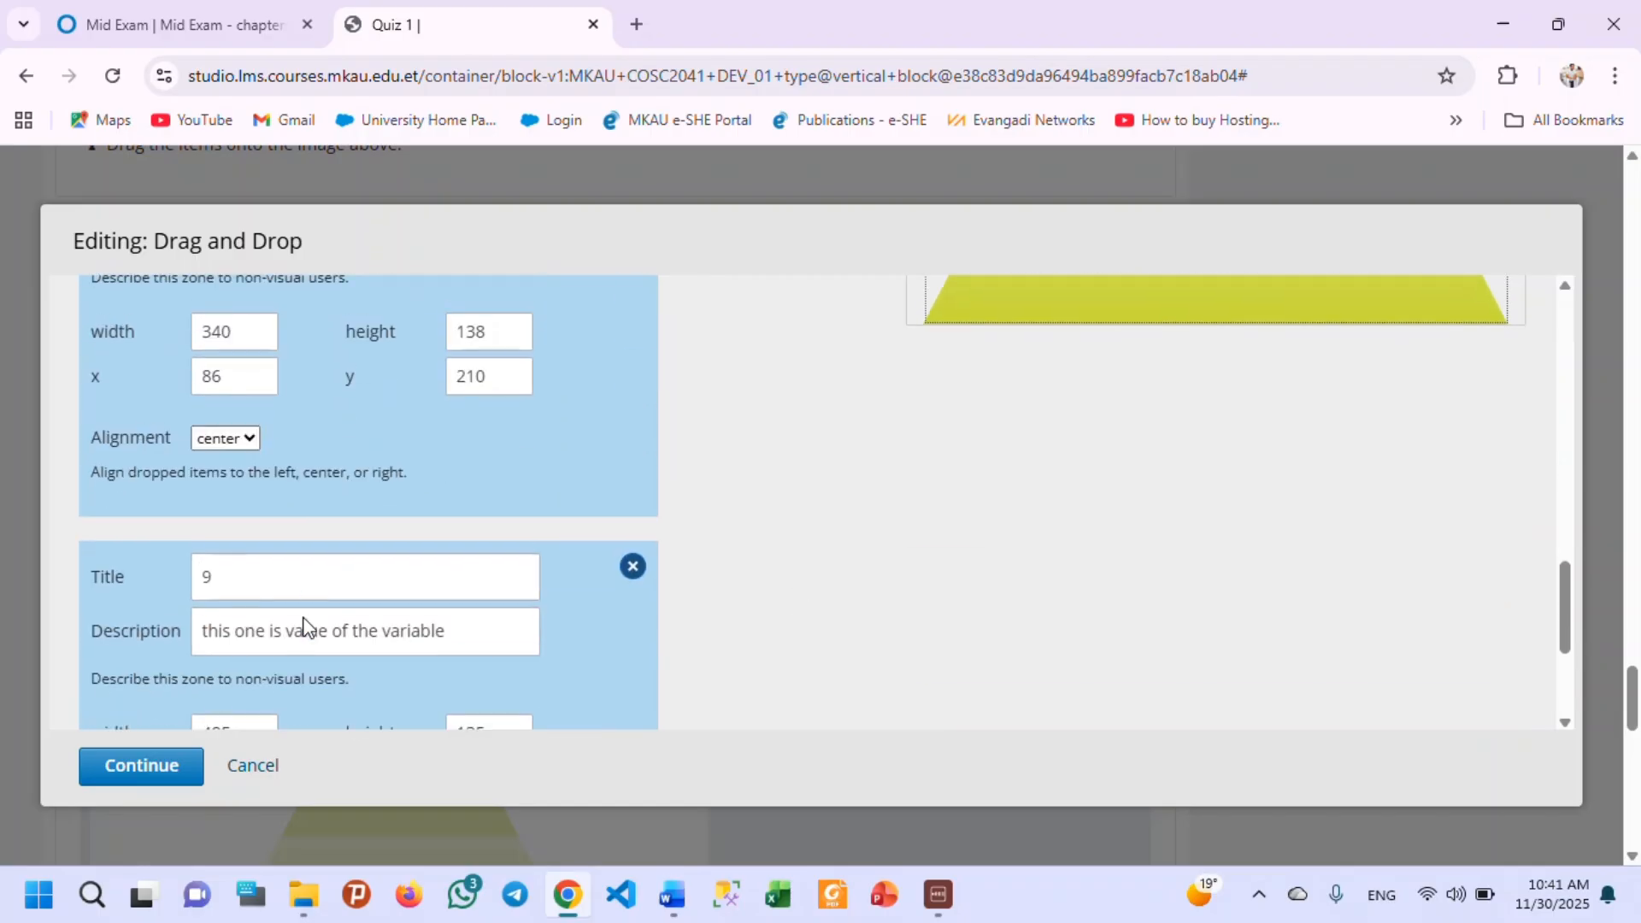
pyautogui.scroll(-1, 269, 534)
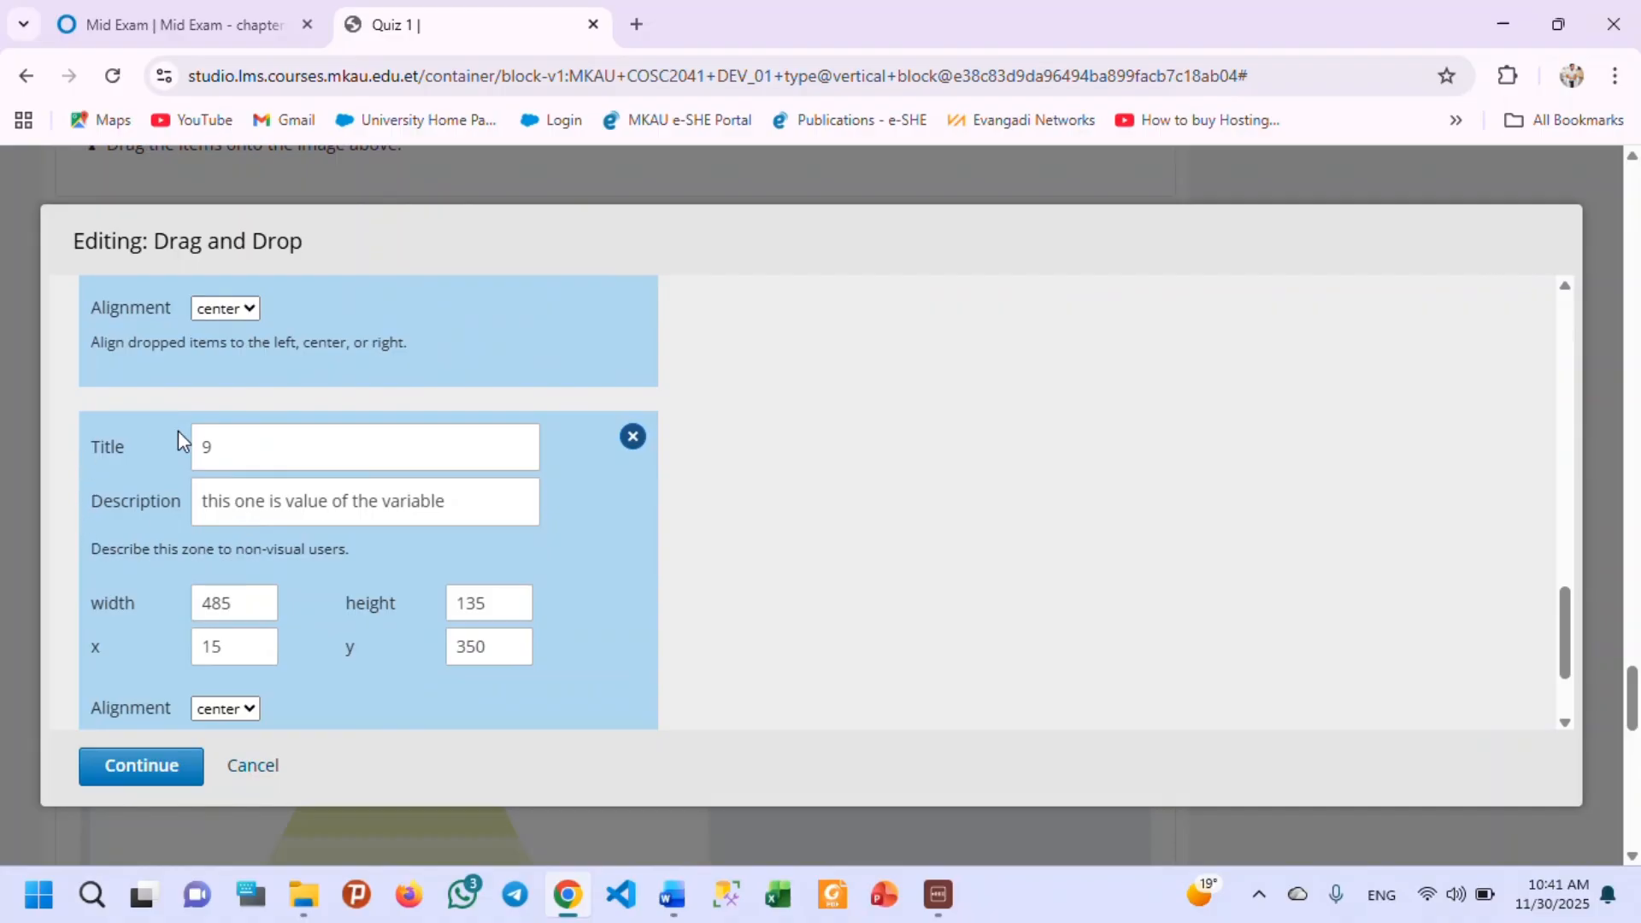
pyautogui.scroll(-2, 167, 461)
pyautogui.scroll(1, 169, 500)
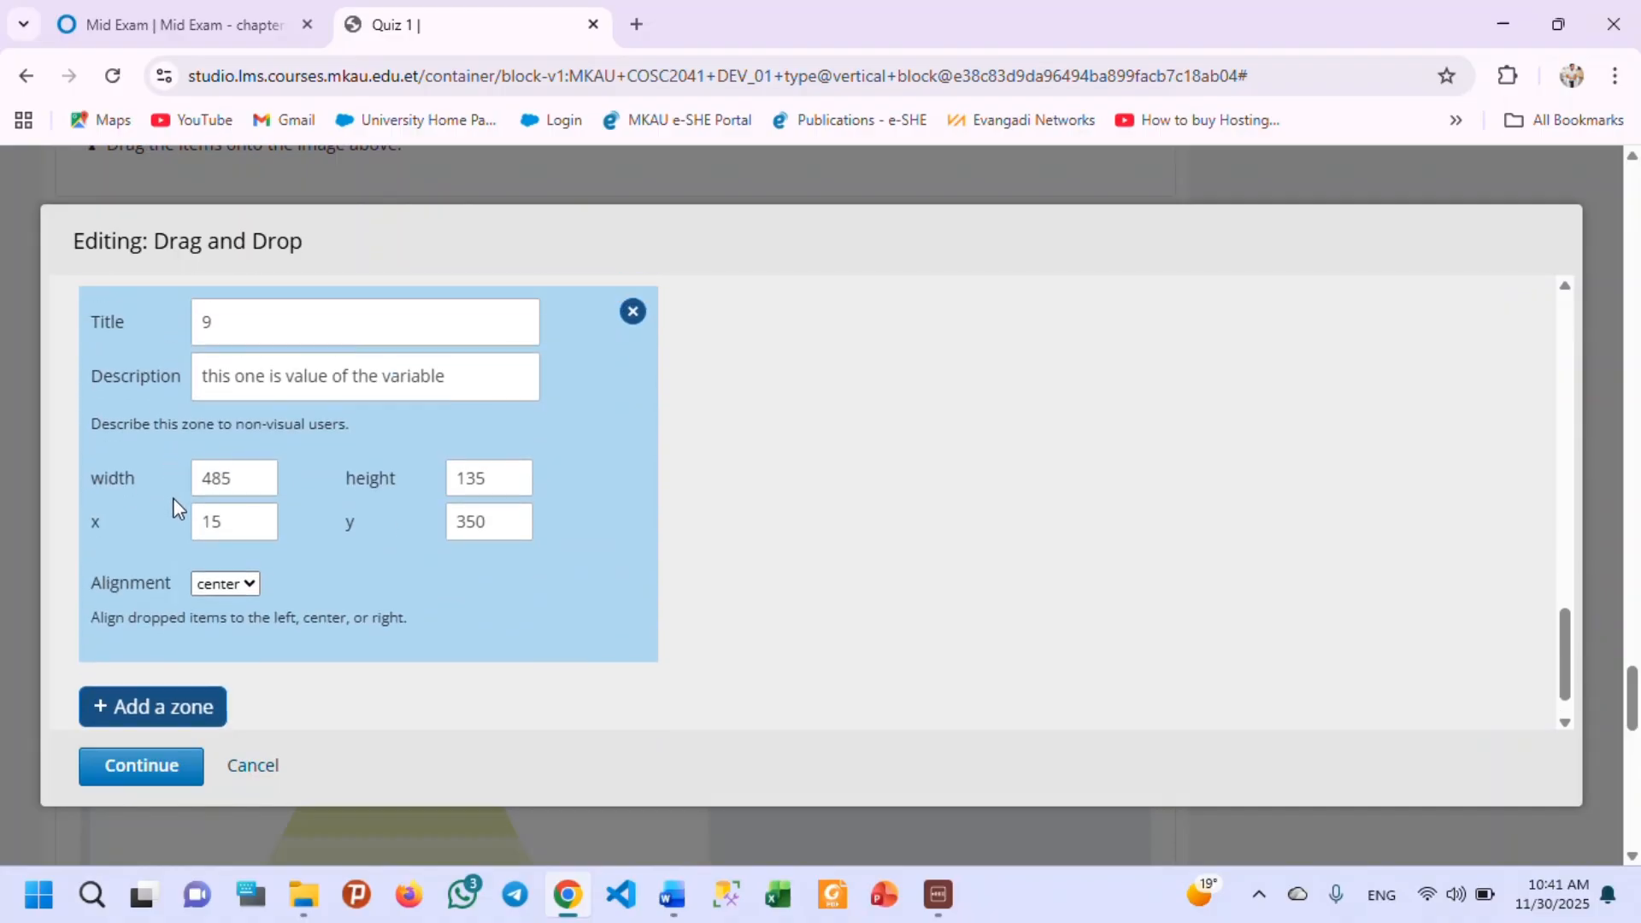
pyautogui.scroll(2, 175, 500)
pyautogui.scroll(-3, 171, 547)
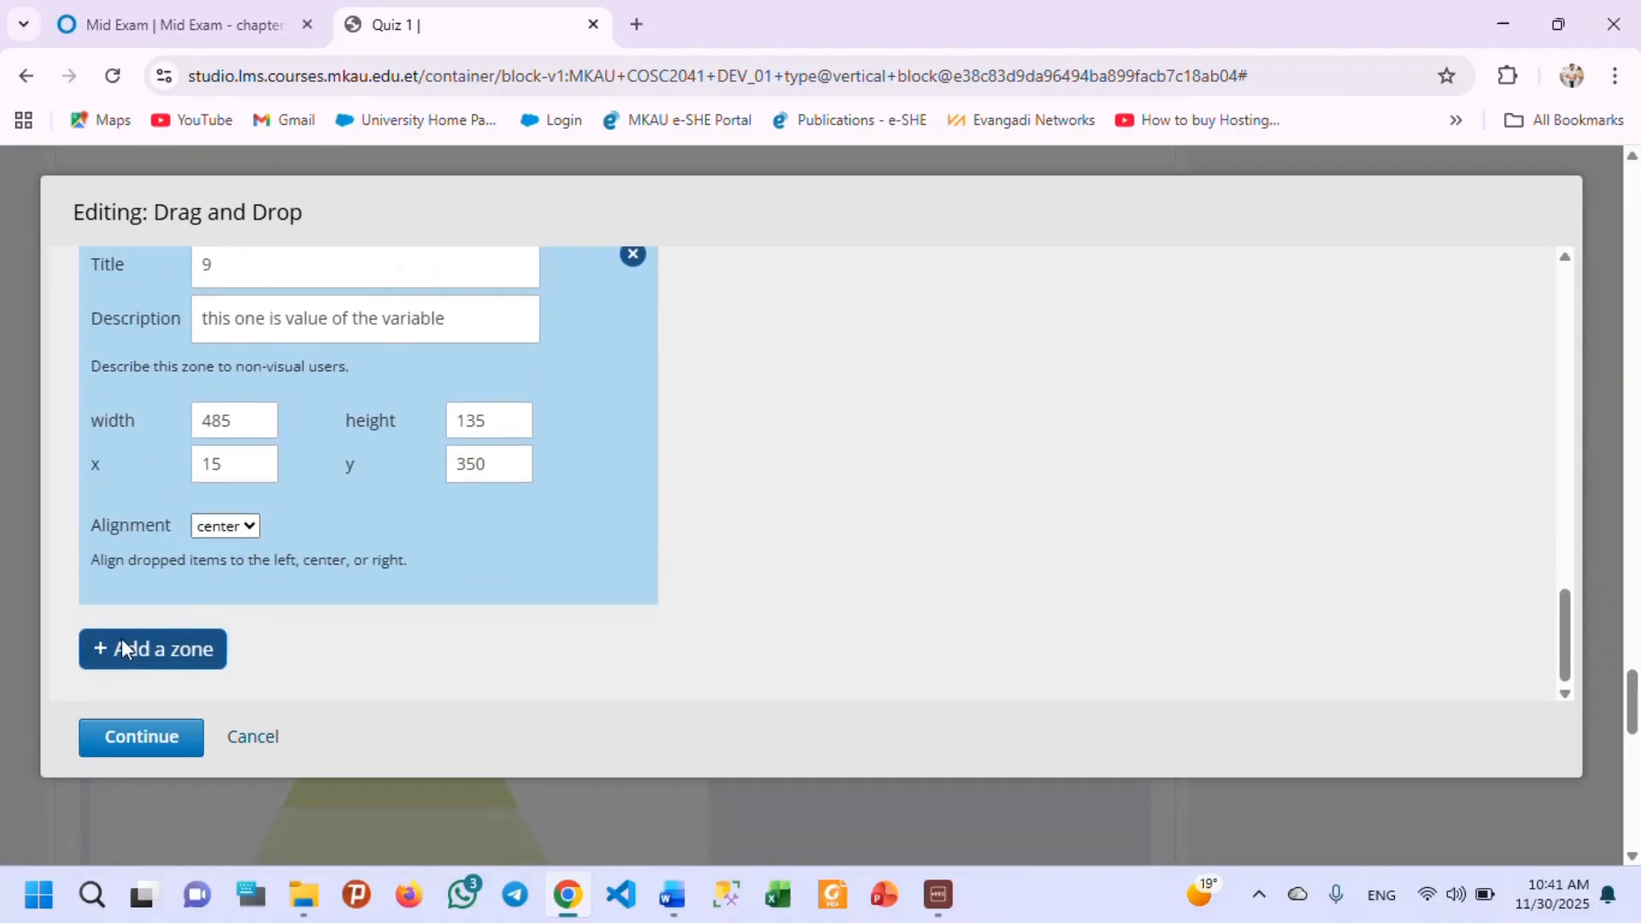
pyautogui.scroll(-1, 121, 647)
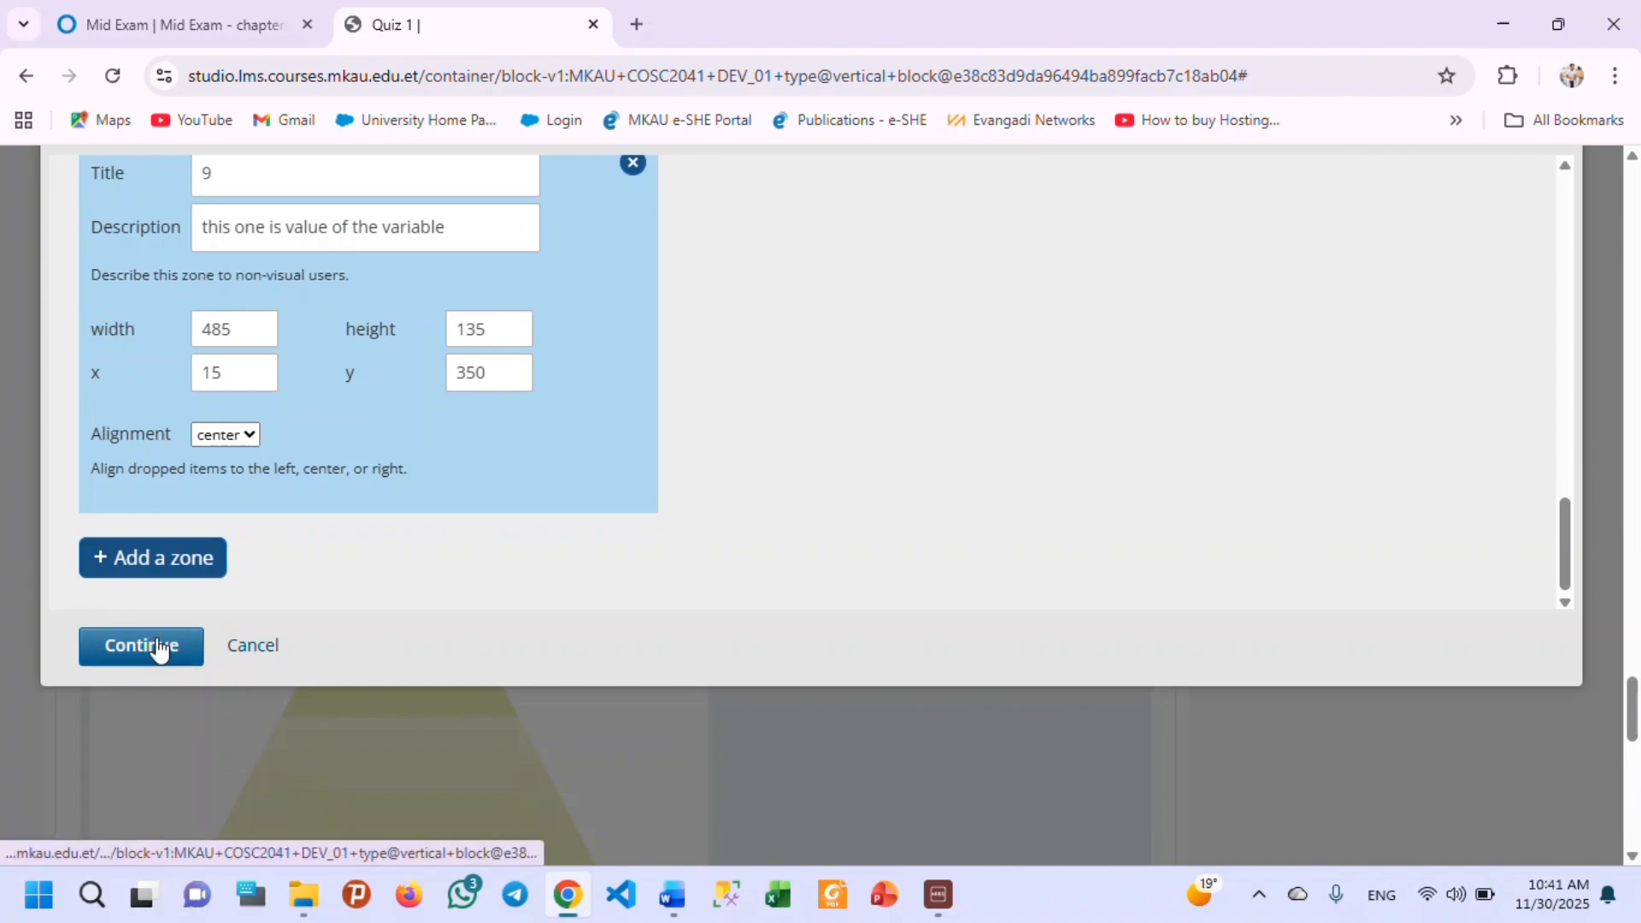
# Continue to the Items settings and set the item background color to blue.
pyautogui.click(143, 654)
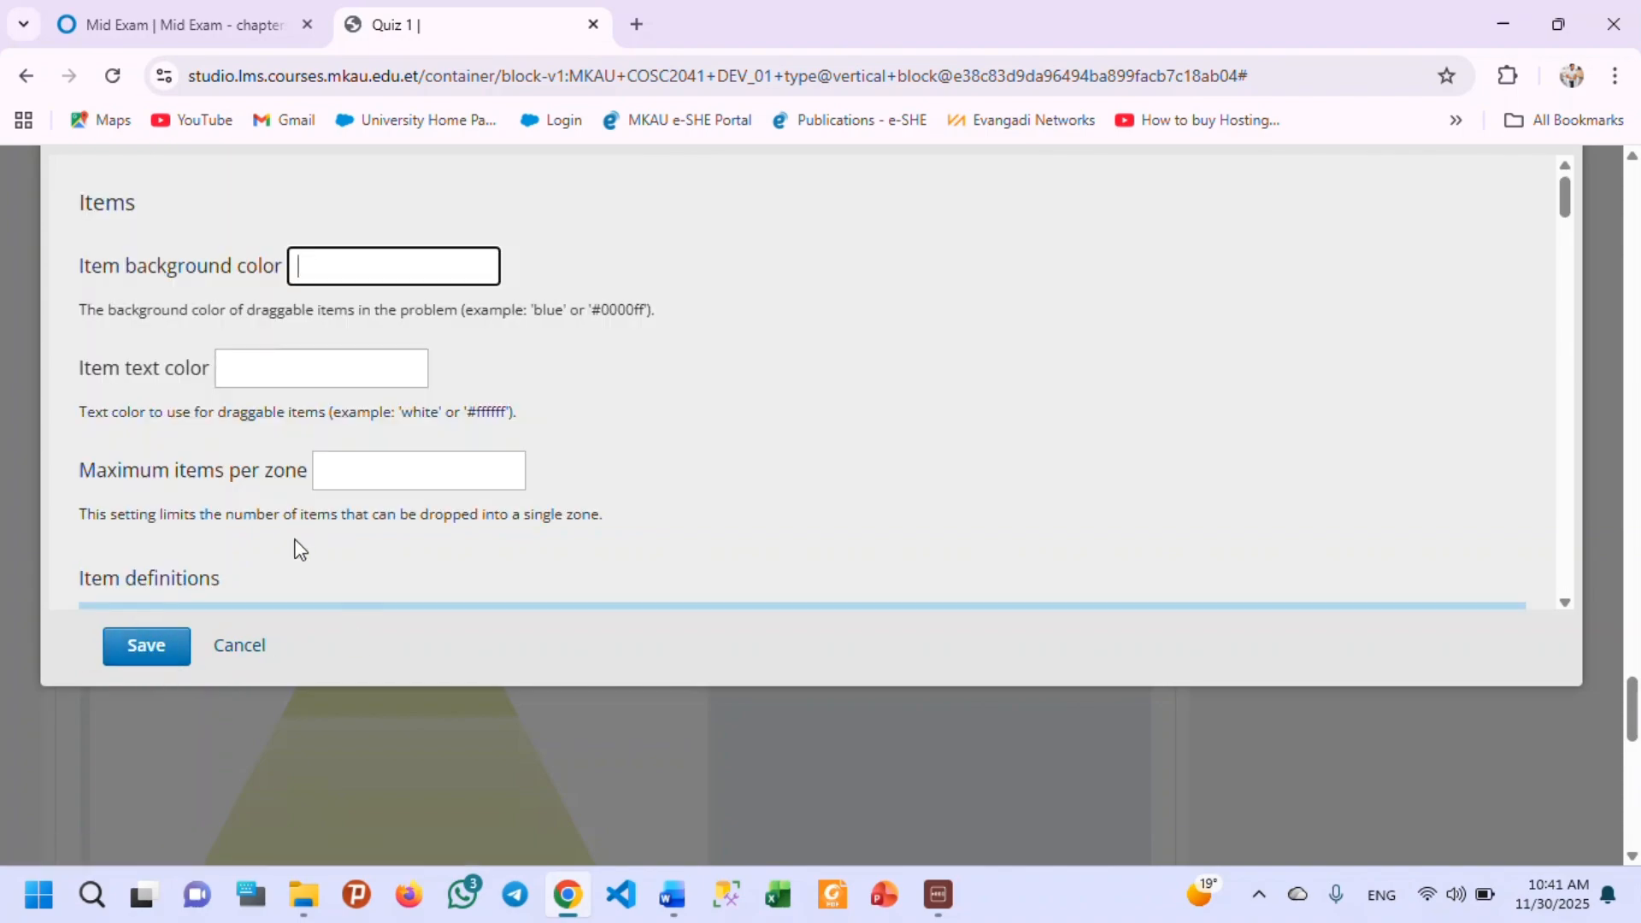
pyautogui.scroll(10, 660, 449)
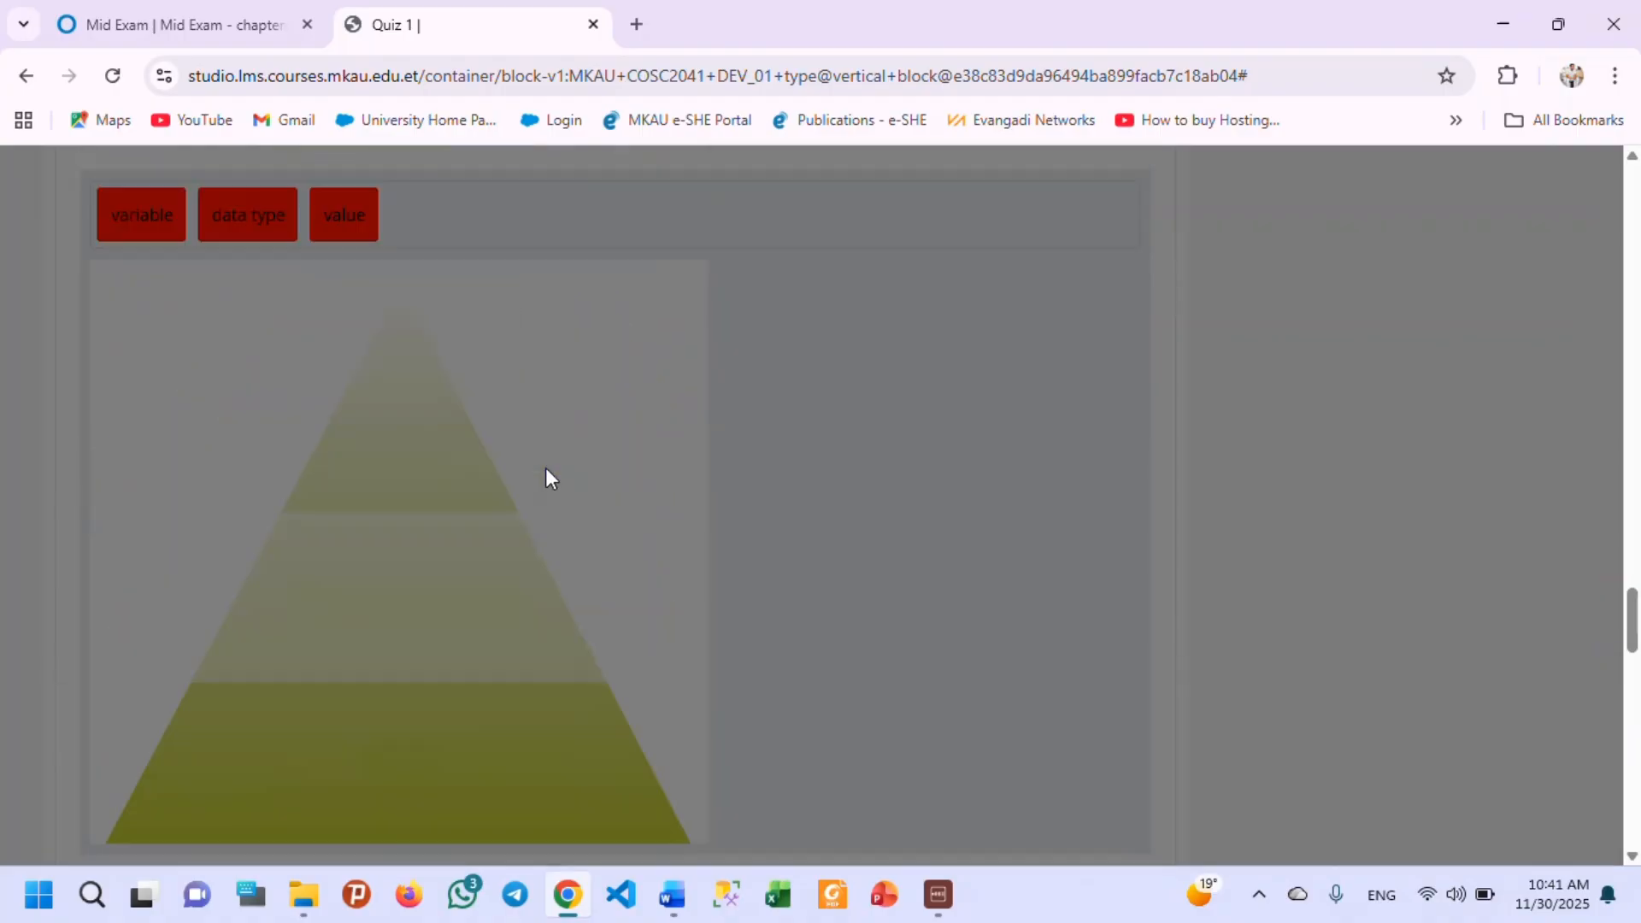
pyautogui.scroll(2, 546, 477)
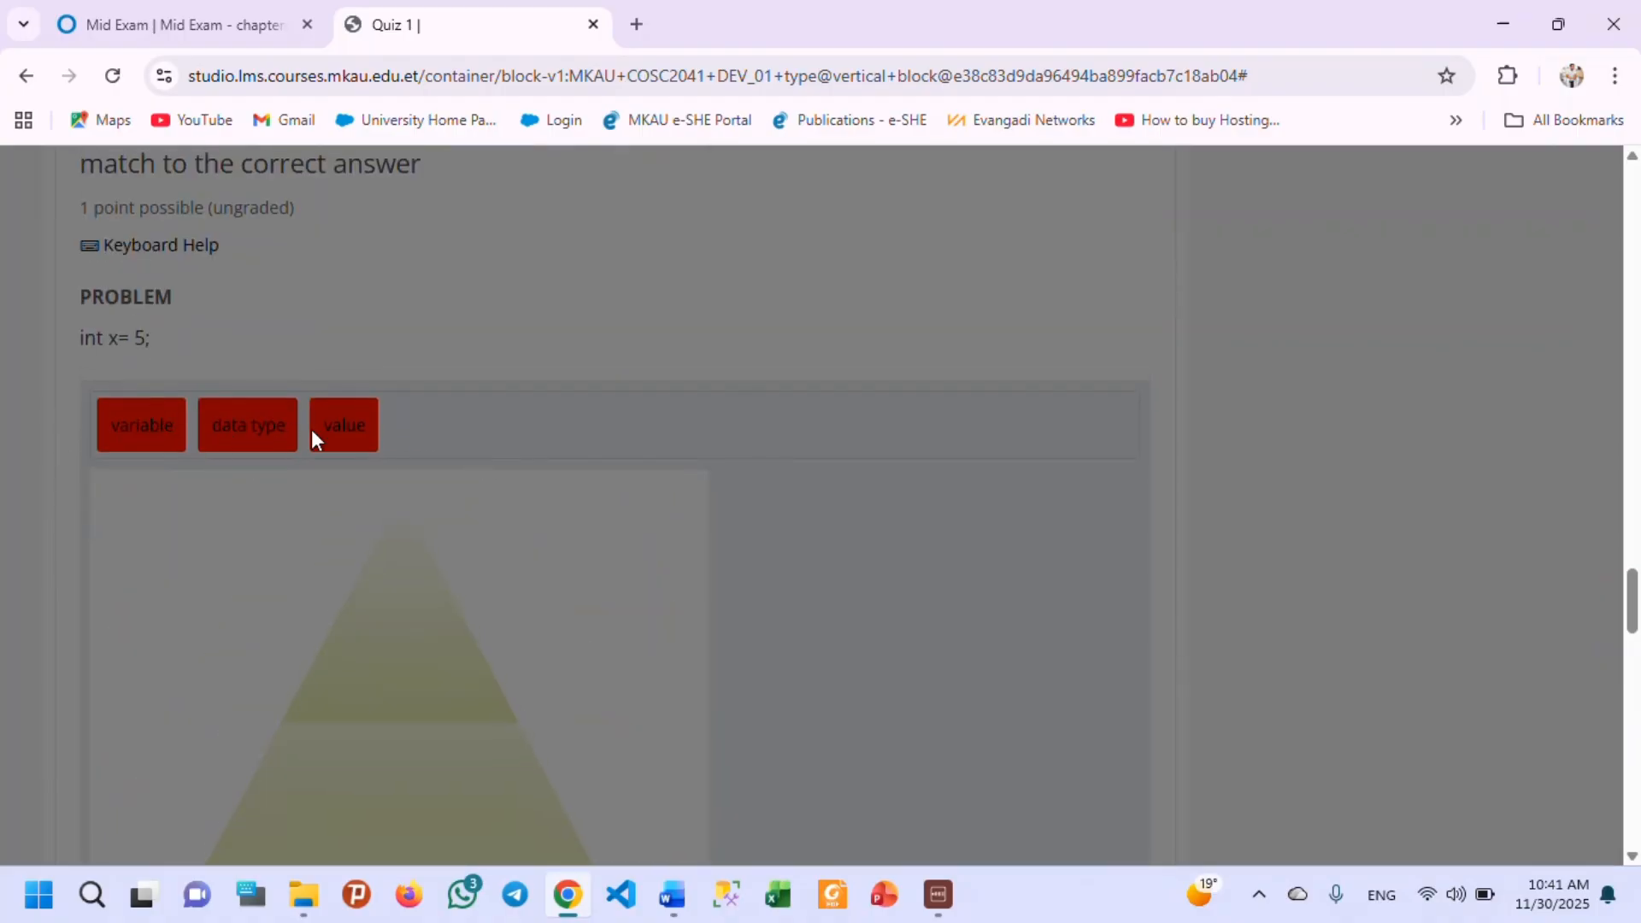
pyautogui.scroll(-10, 385, 438)
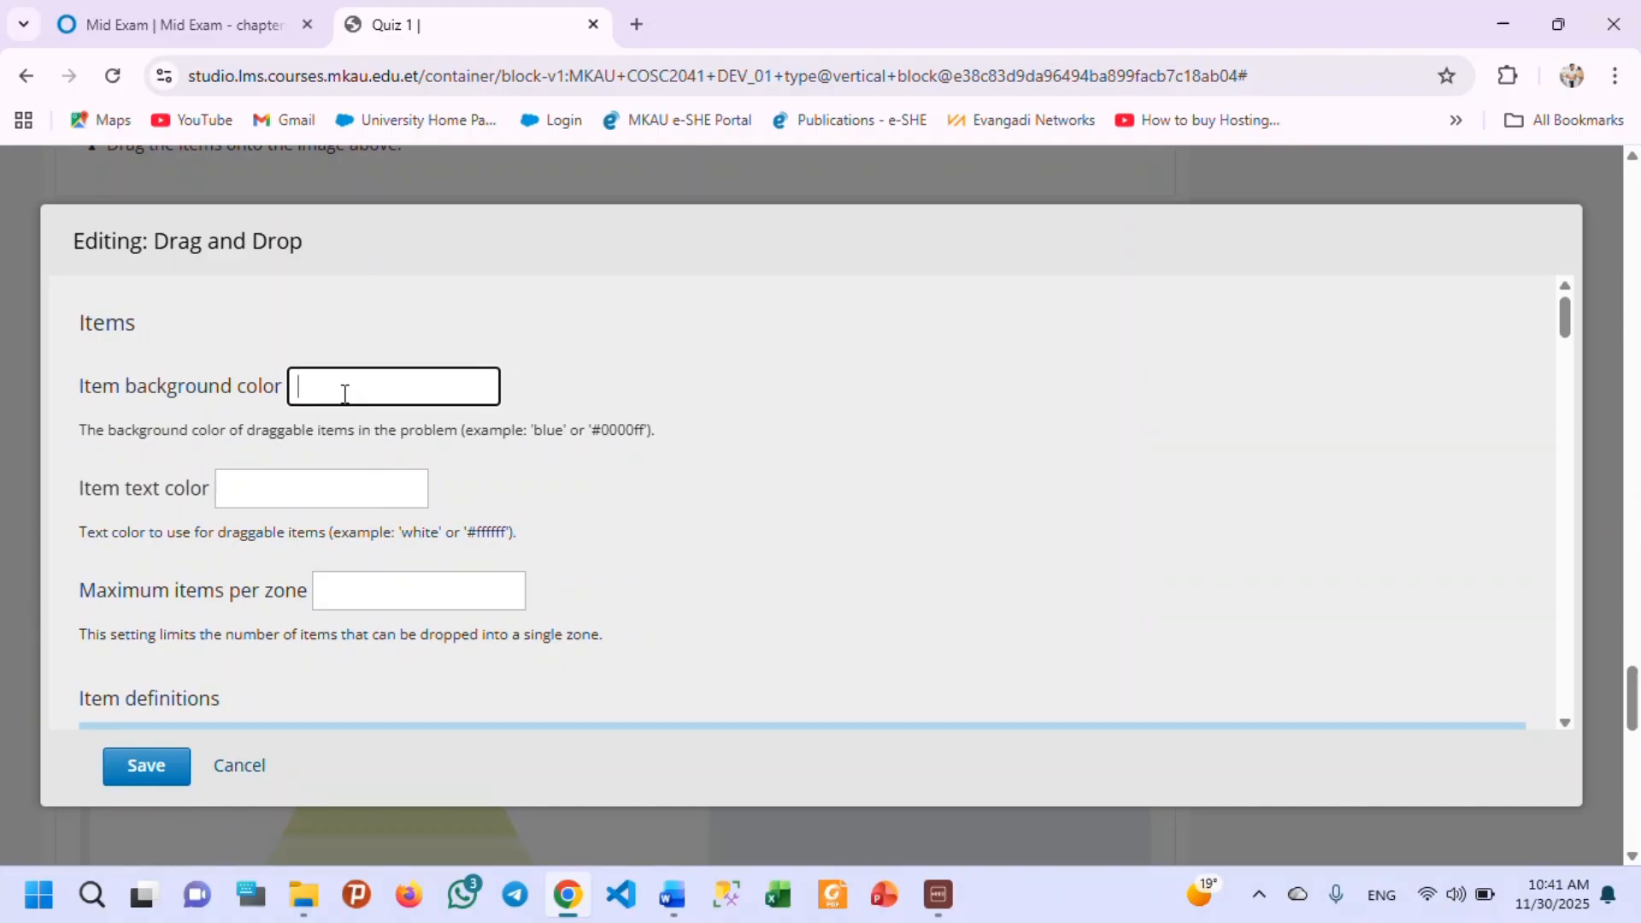
pyautogui.write('blue')
# Set the item text color to white and the maximum items per zone to 1.
pyautogui.click(273, 485)
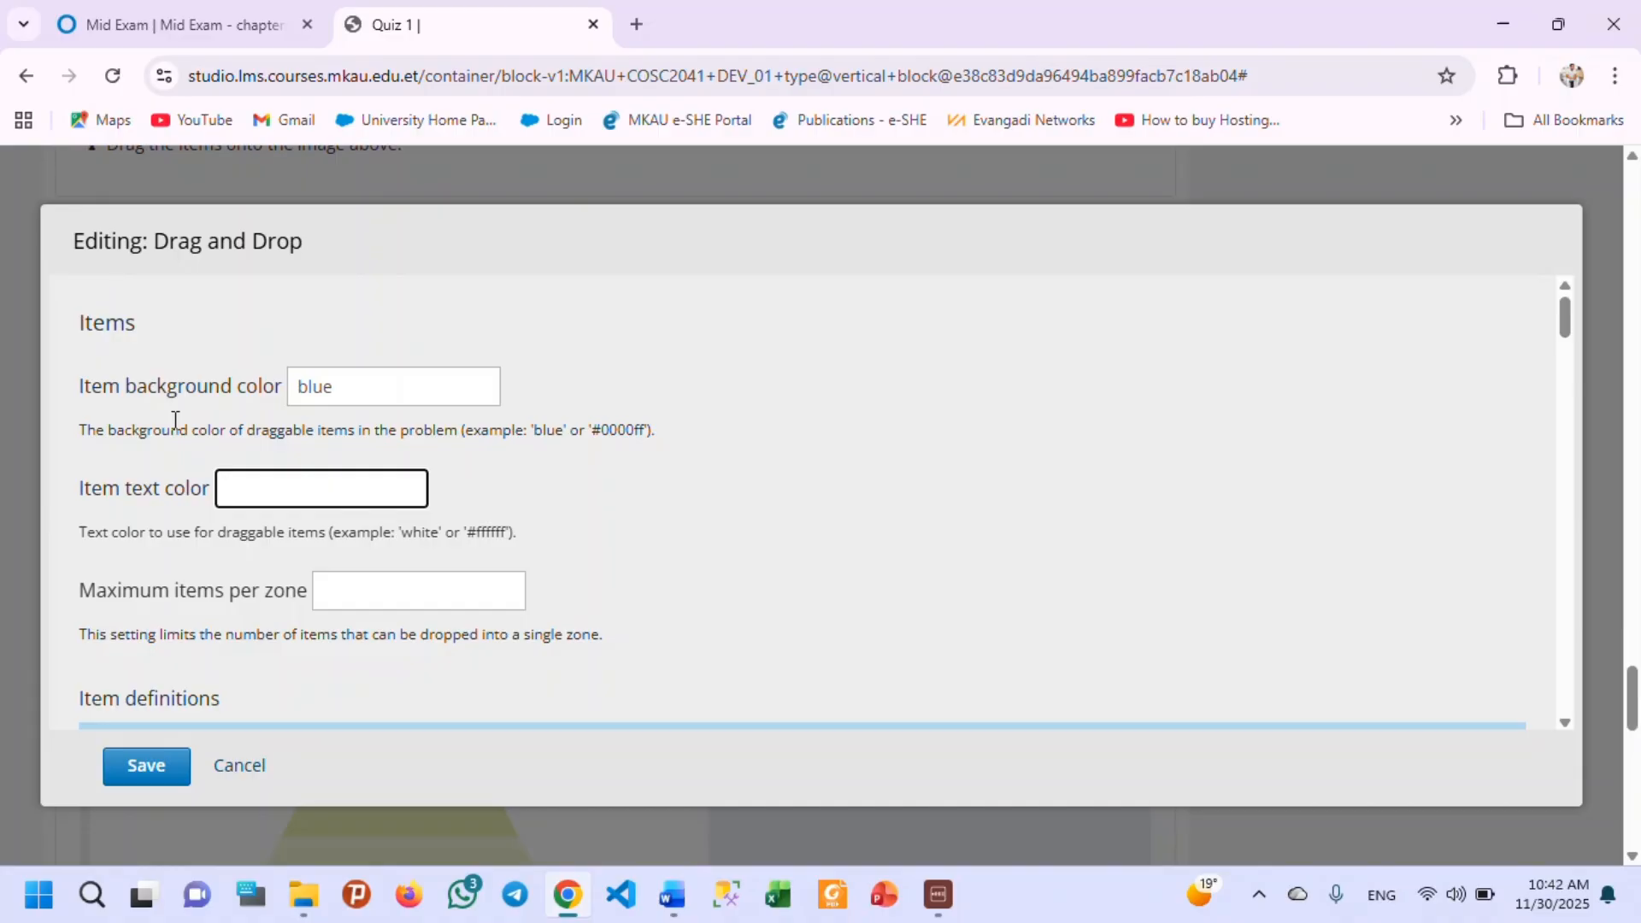
pyautogui.write('white')
pyautogui.click(372, 596)
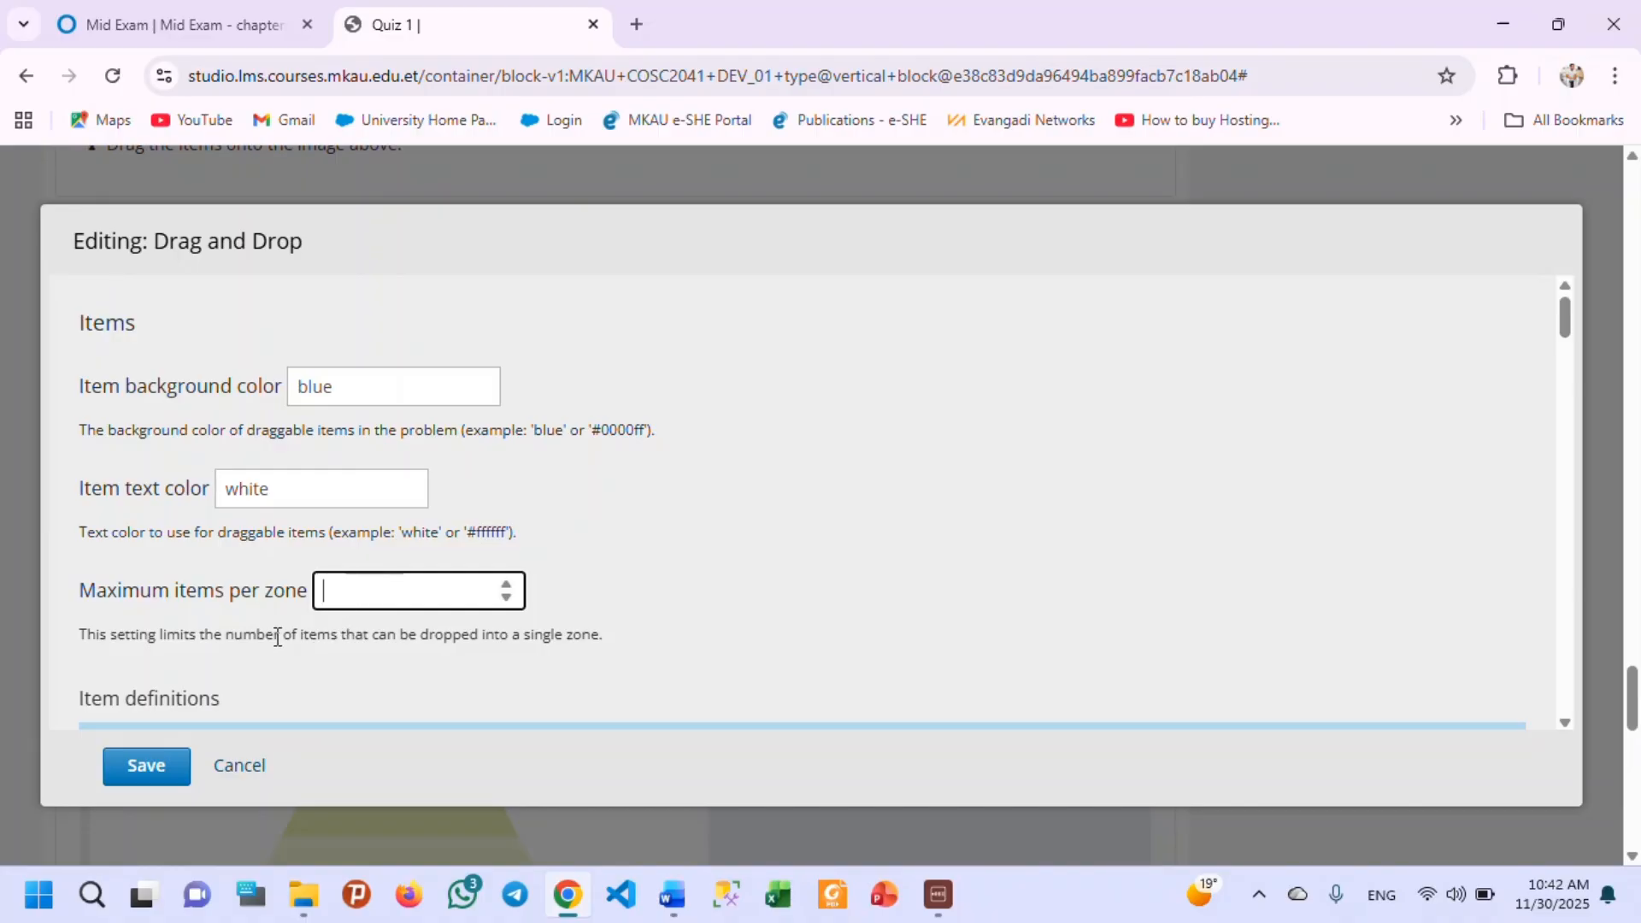
pyautogui.write('1')
pyautogui.scroll(-1, 402, 591)
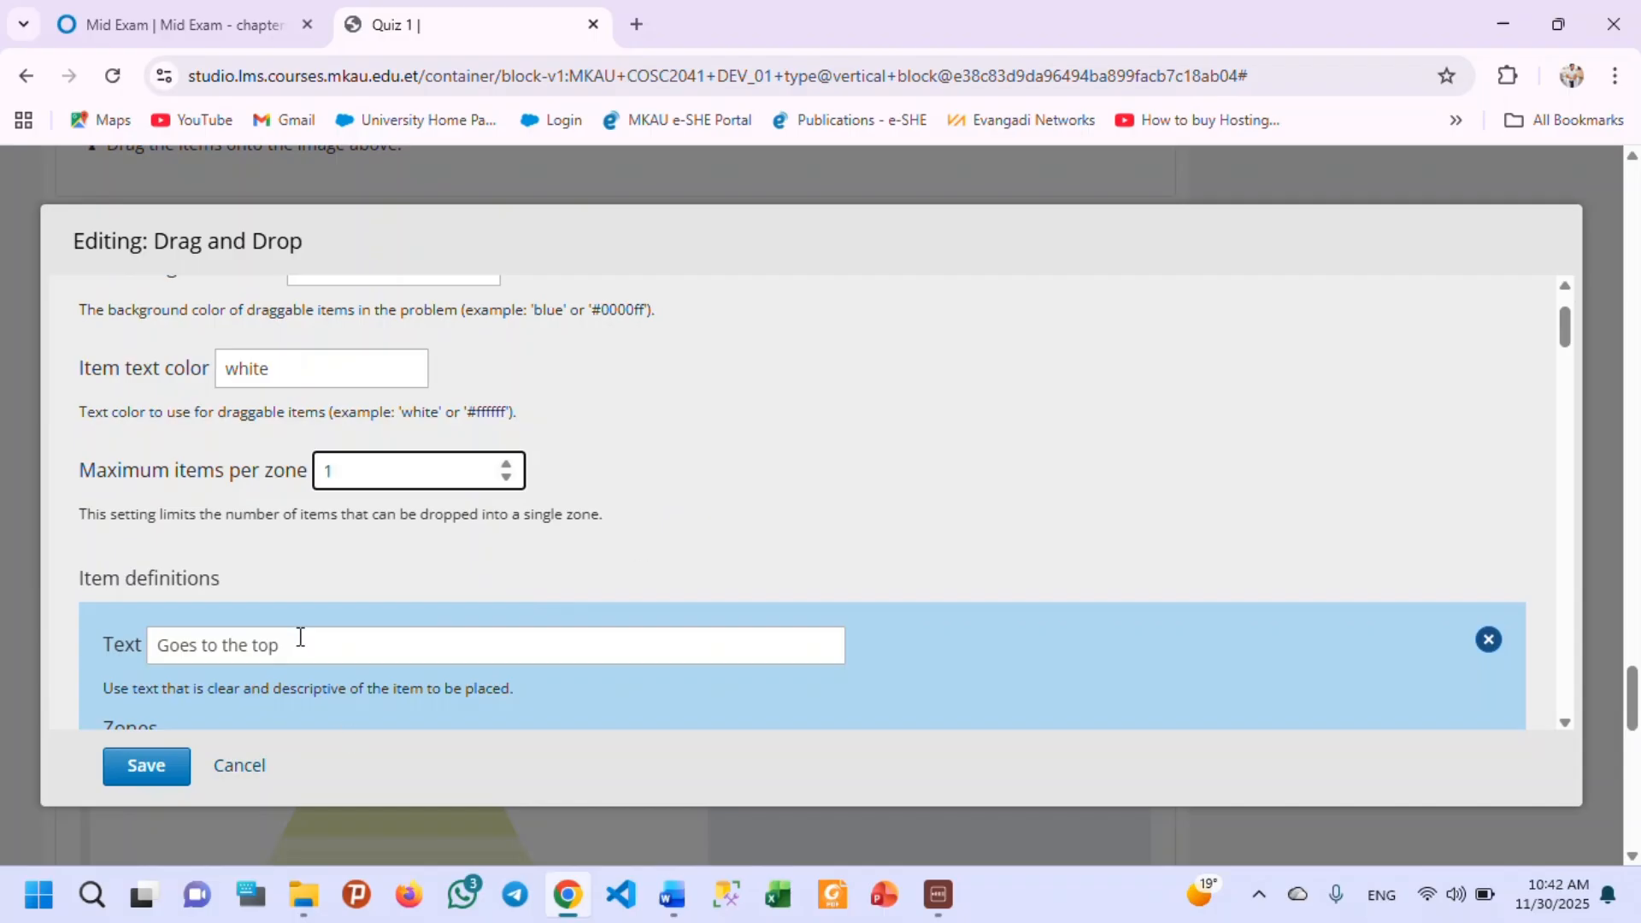
pyautogui.click(502, 561)
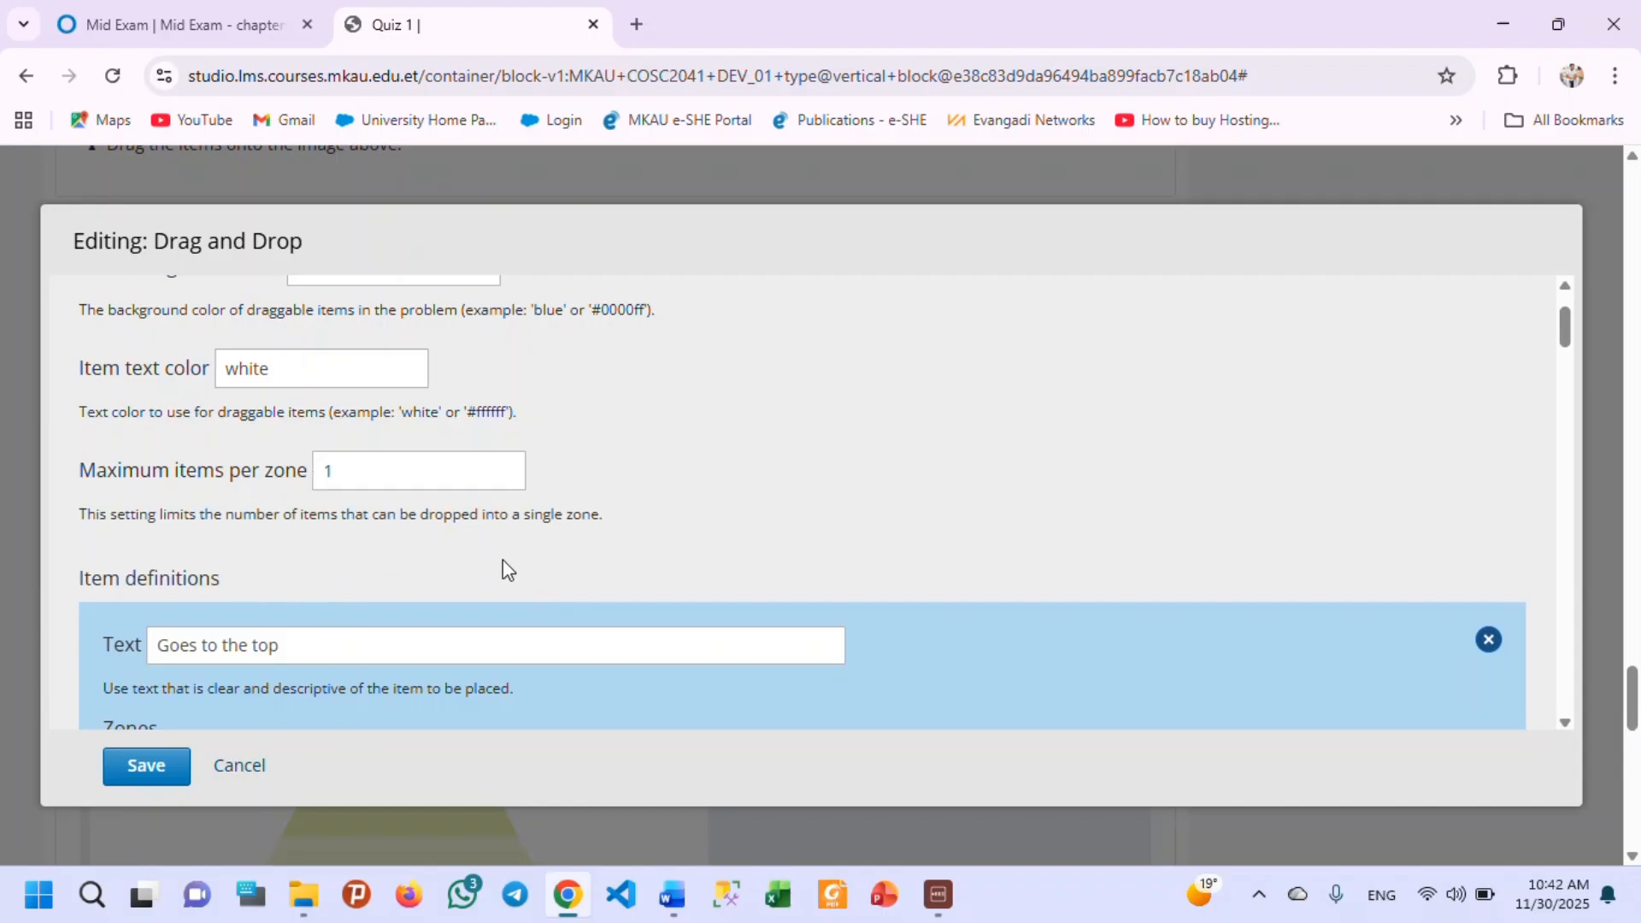
# Replace the "Goes to the top" item's text with "Variable".
pyautogui.scroll(-1, 193, 598)
pyautogui.scroll(-2, 197, 564)
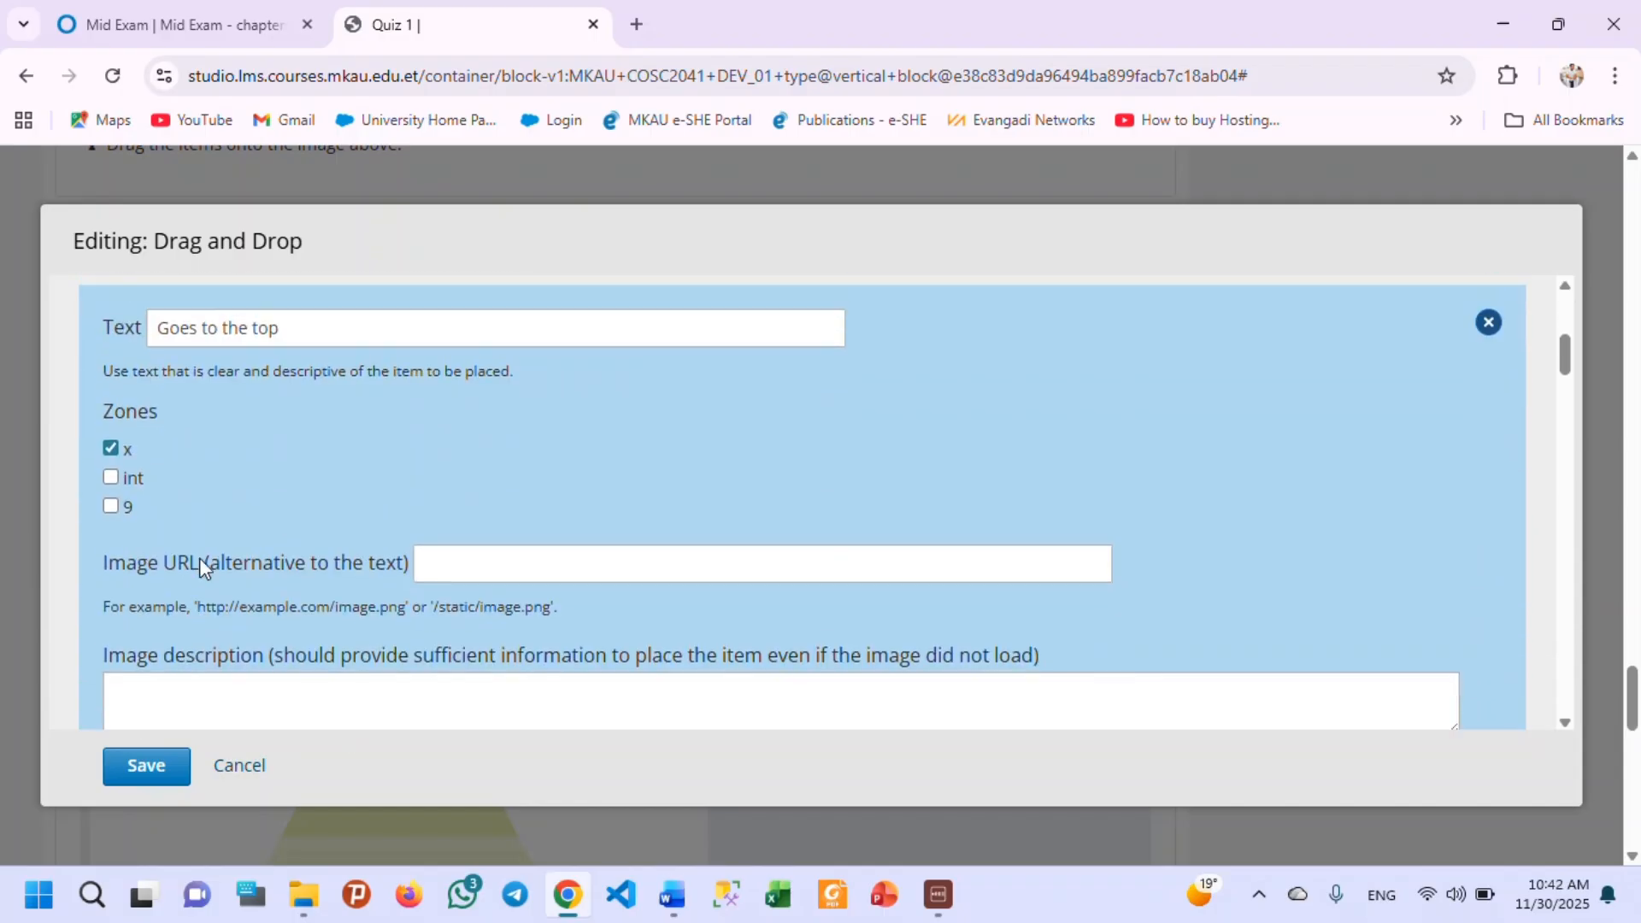
pyautogui.scroll(1, 231, 530)
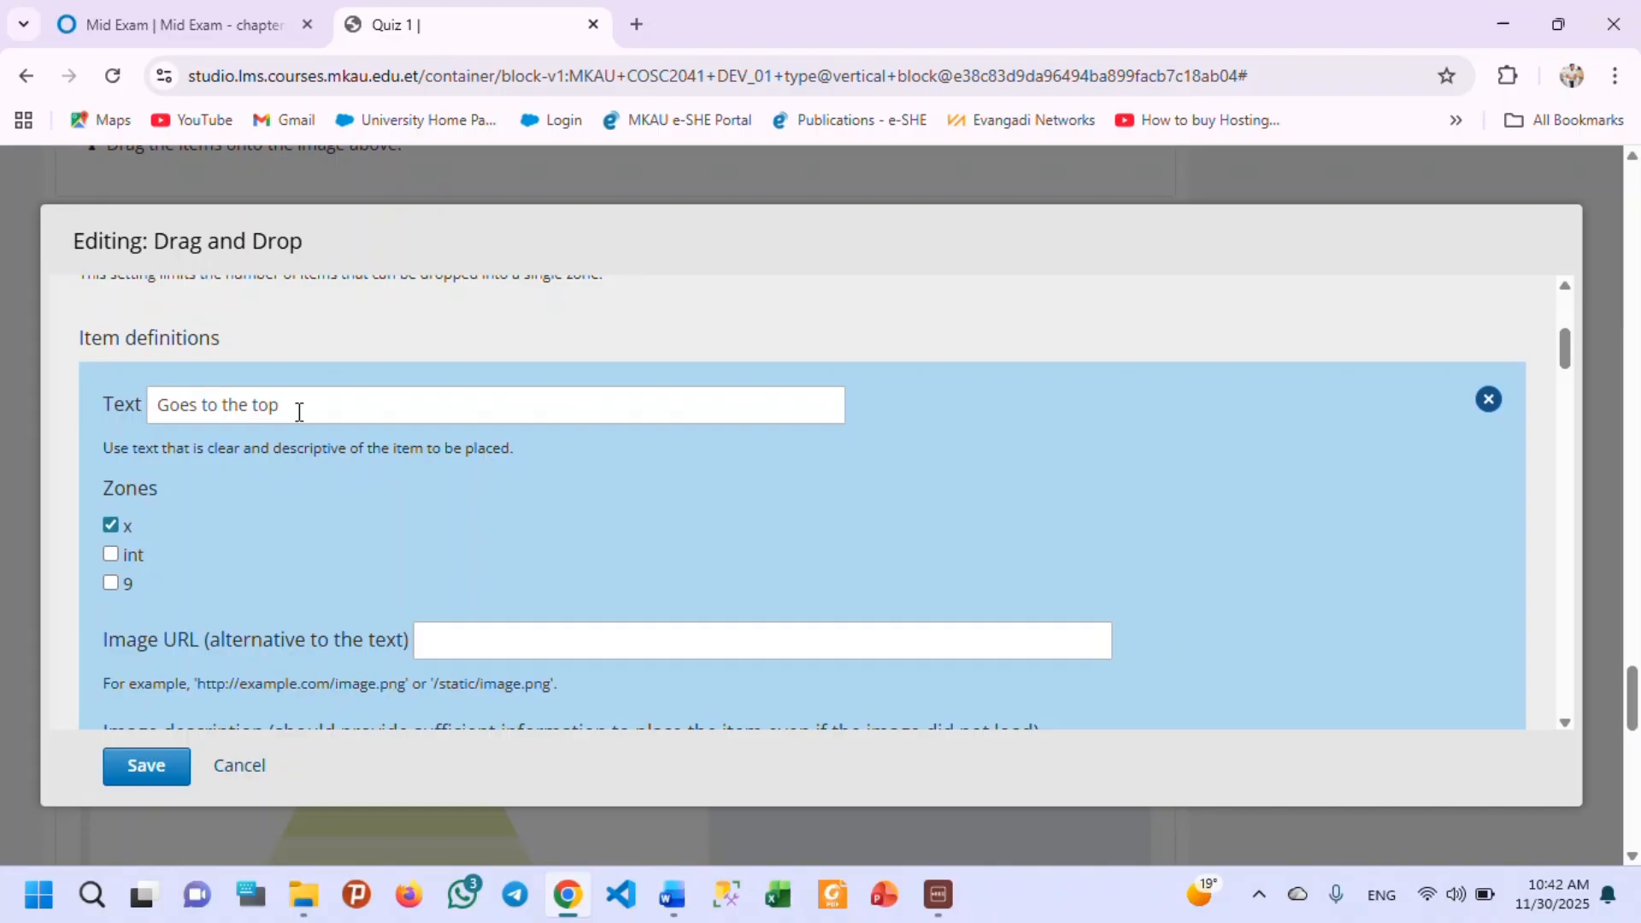
pyautogui.moveTo(299, 412); pyautogui.dragTo(142, 427)
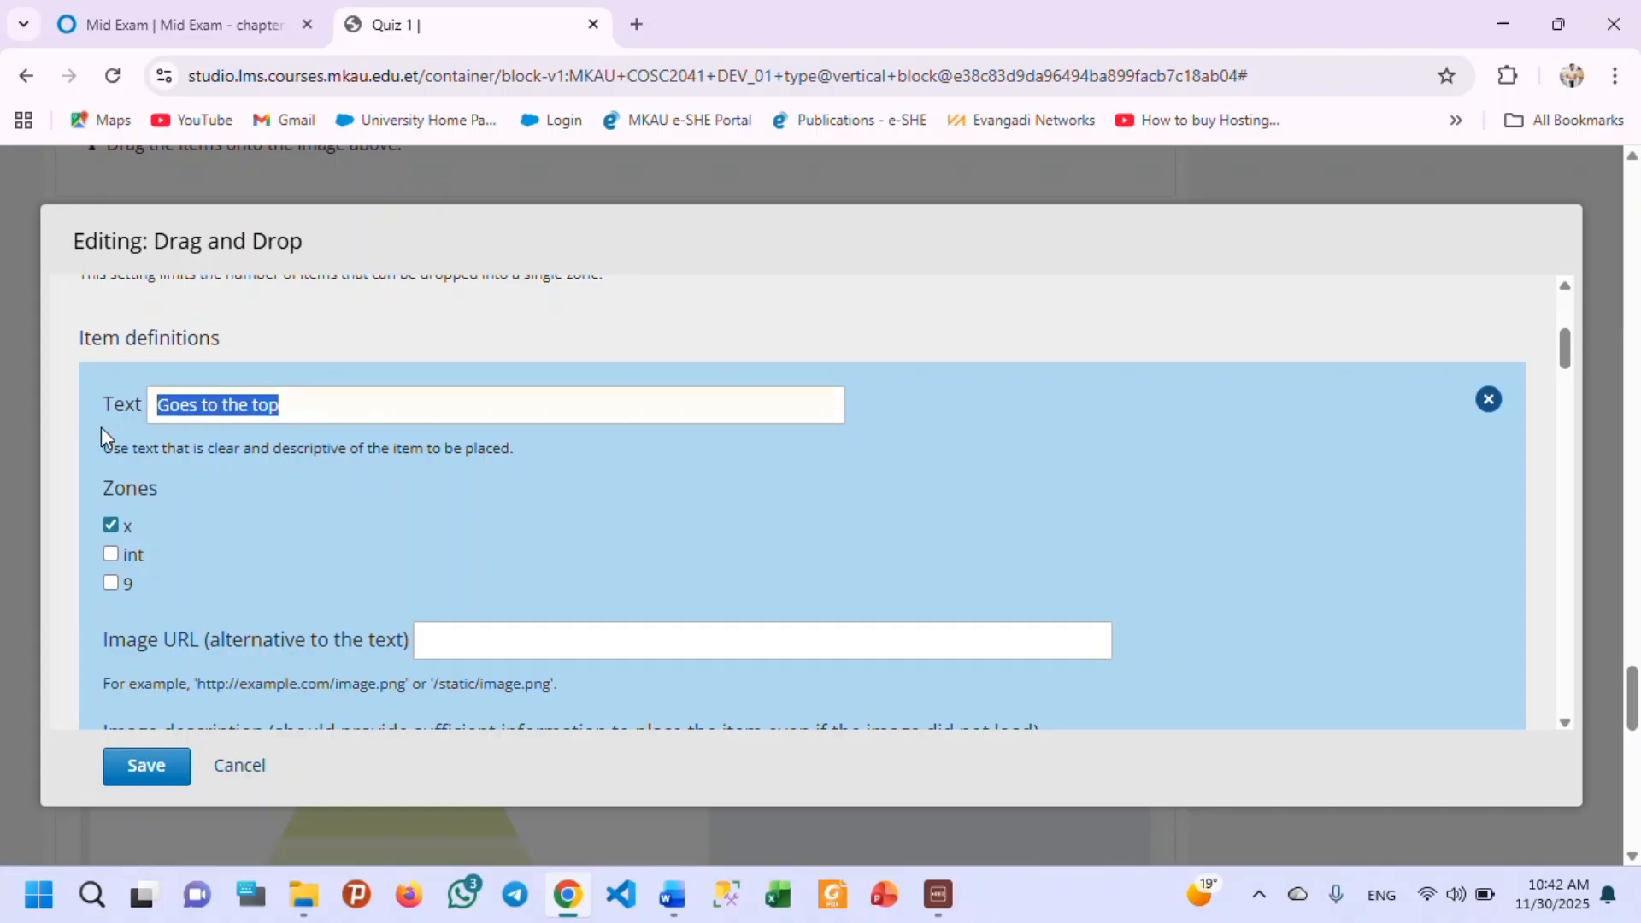
pyautogui.write('V')
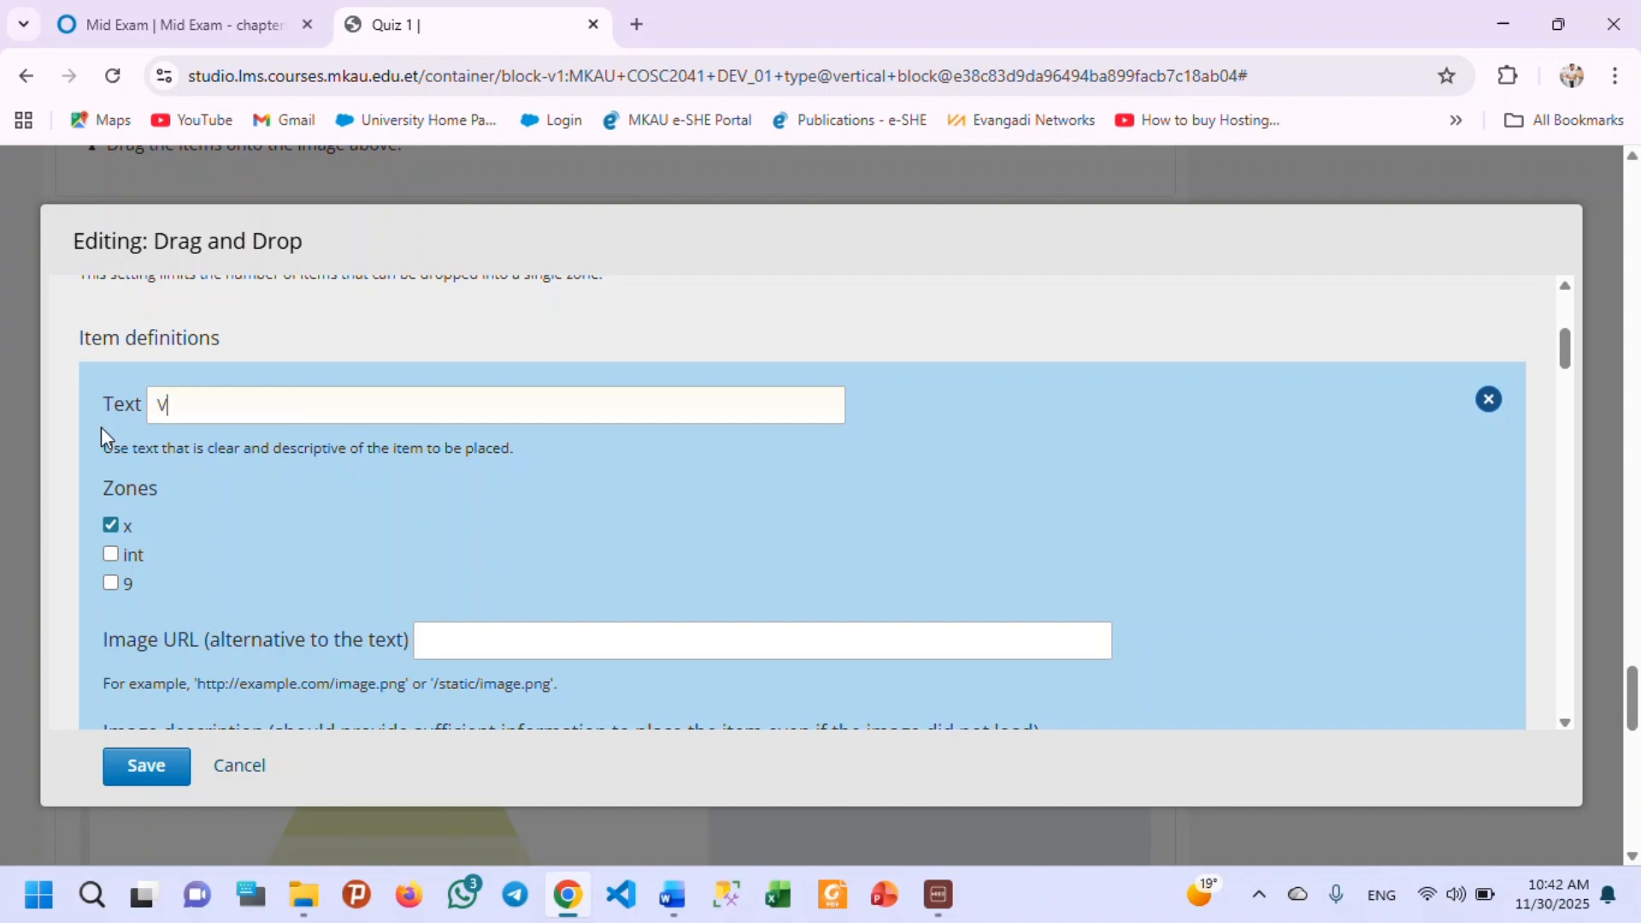
pyautogui.write('ariable')
# Shorten the first item's success feedback to "Correct!" and replace its error feedback with "Incorrect! Try again.".
pyautogui.scroll(-5, 219, 489)
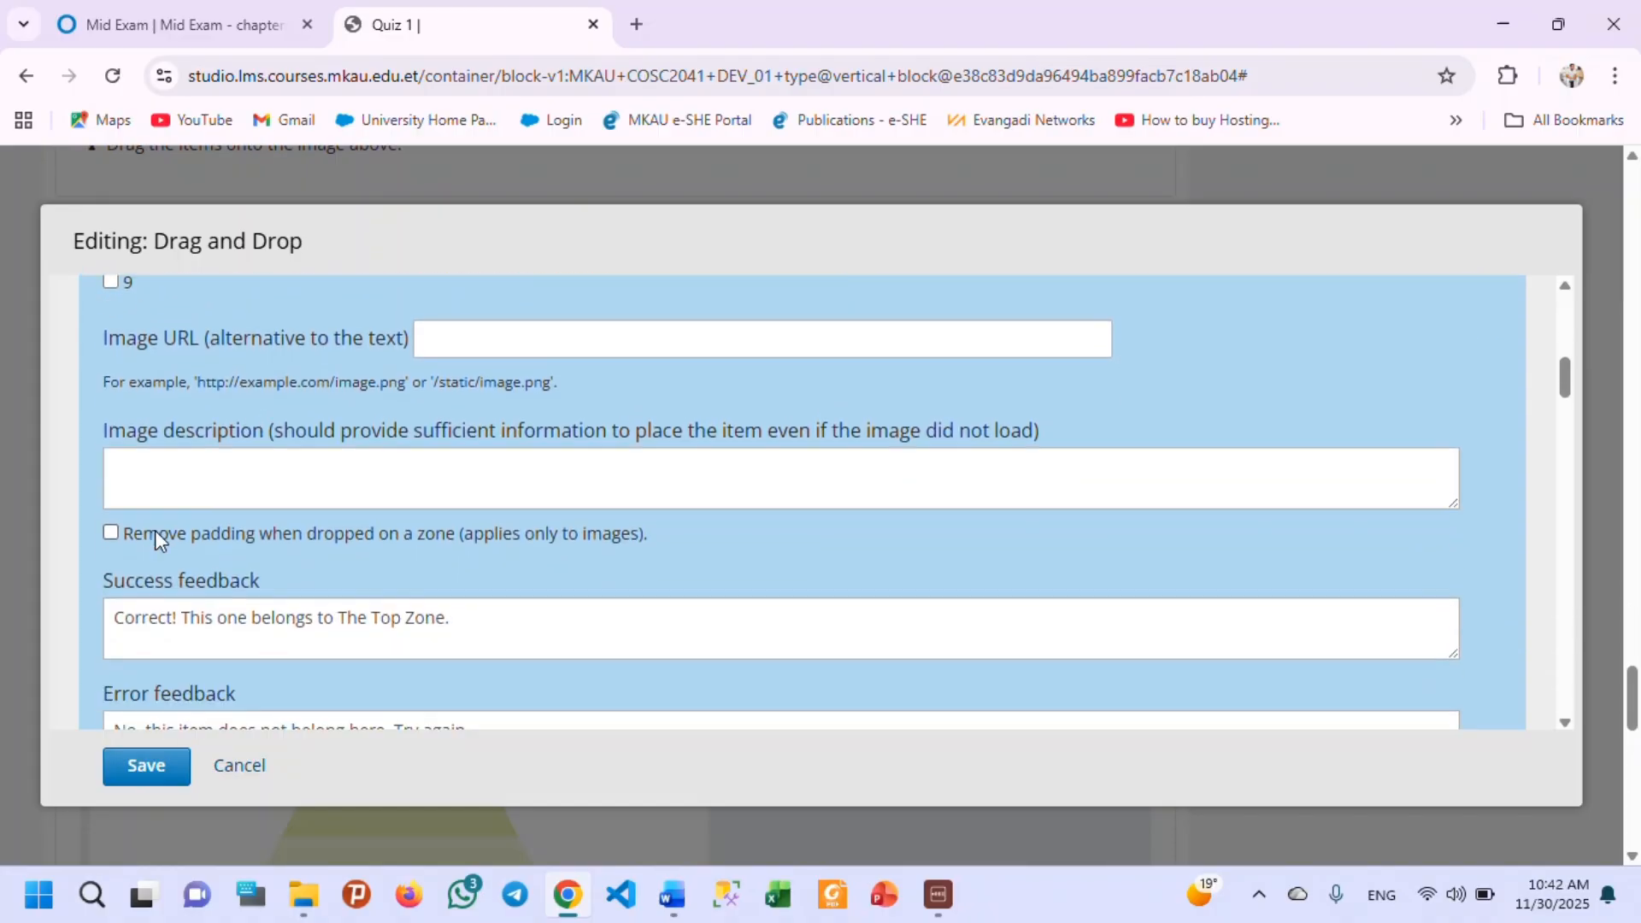
pyautogui.scroll(2, 144, 508)
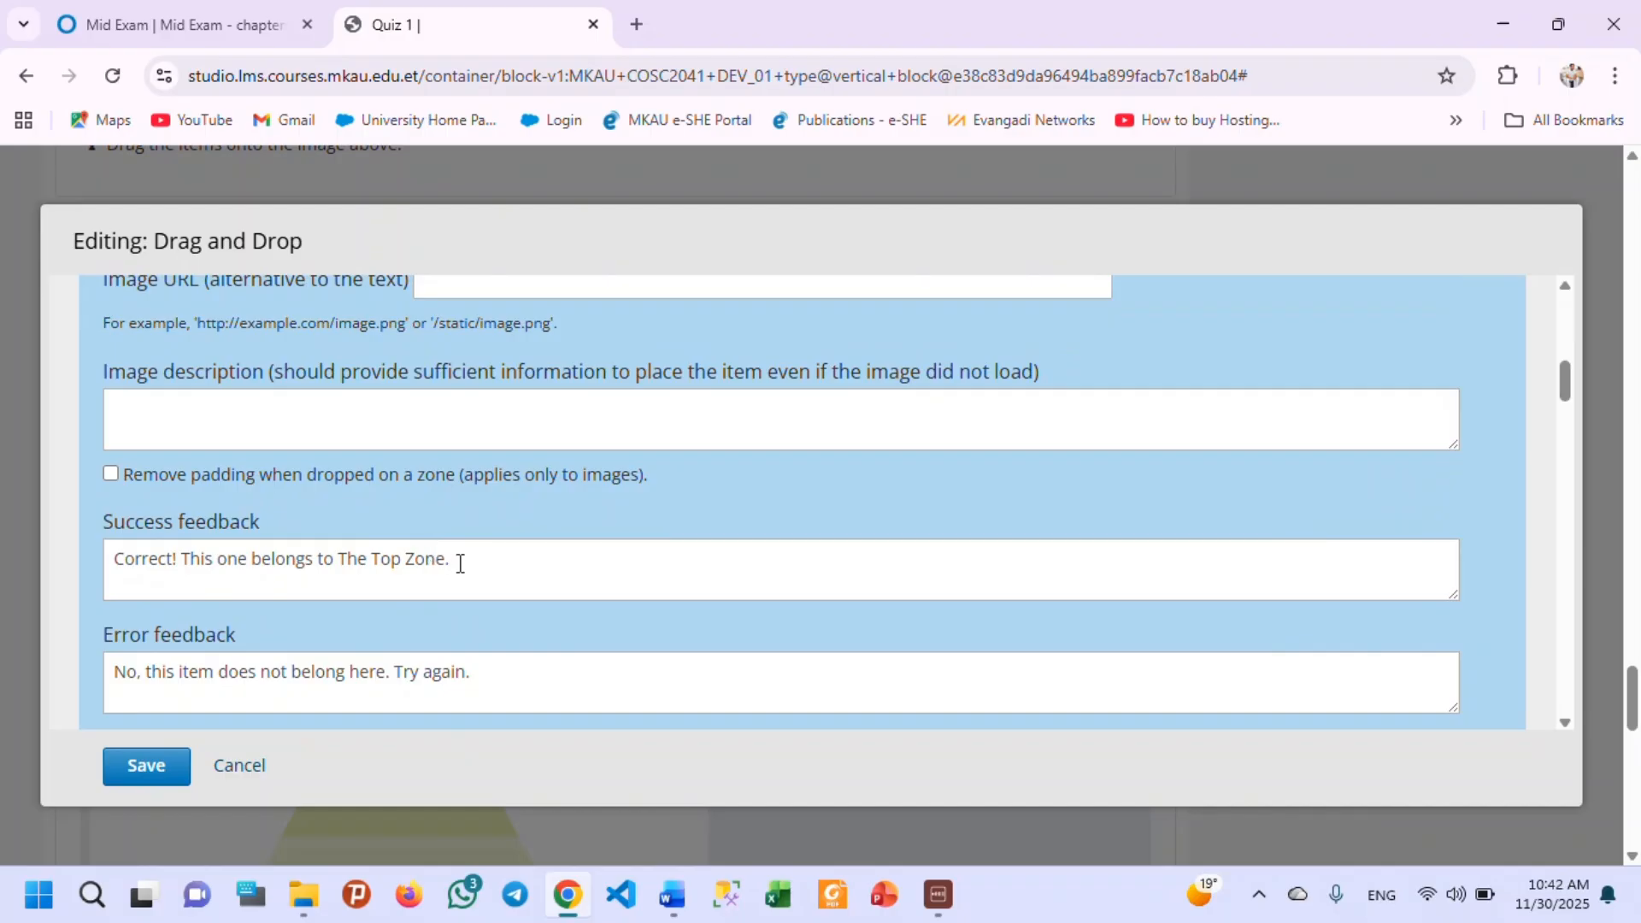
pyautogui.moveTo(453, 560); pyautogui.dragTo(195, 573)
pyautogui.press('BackSpace')
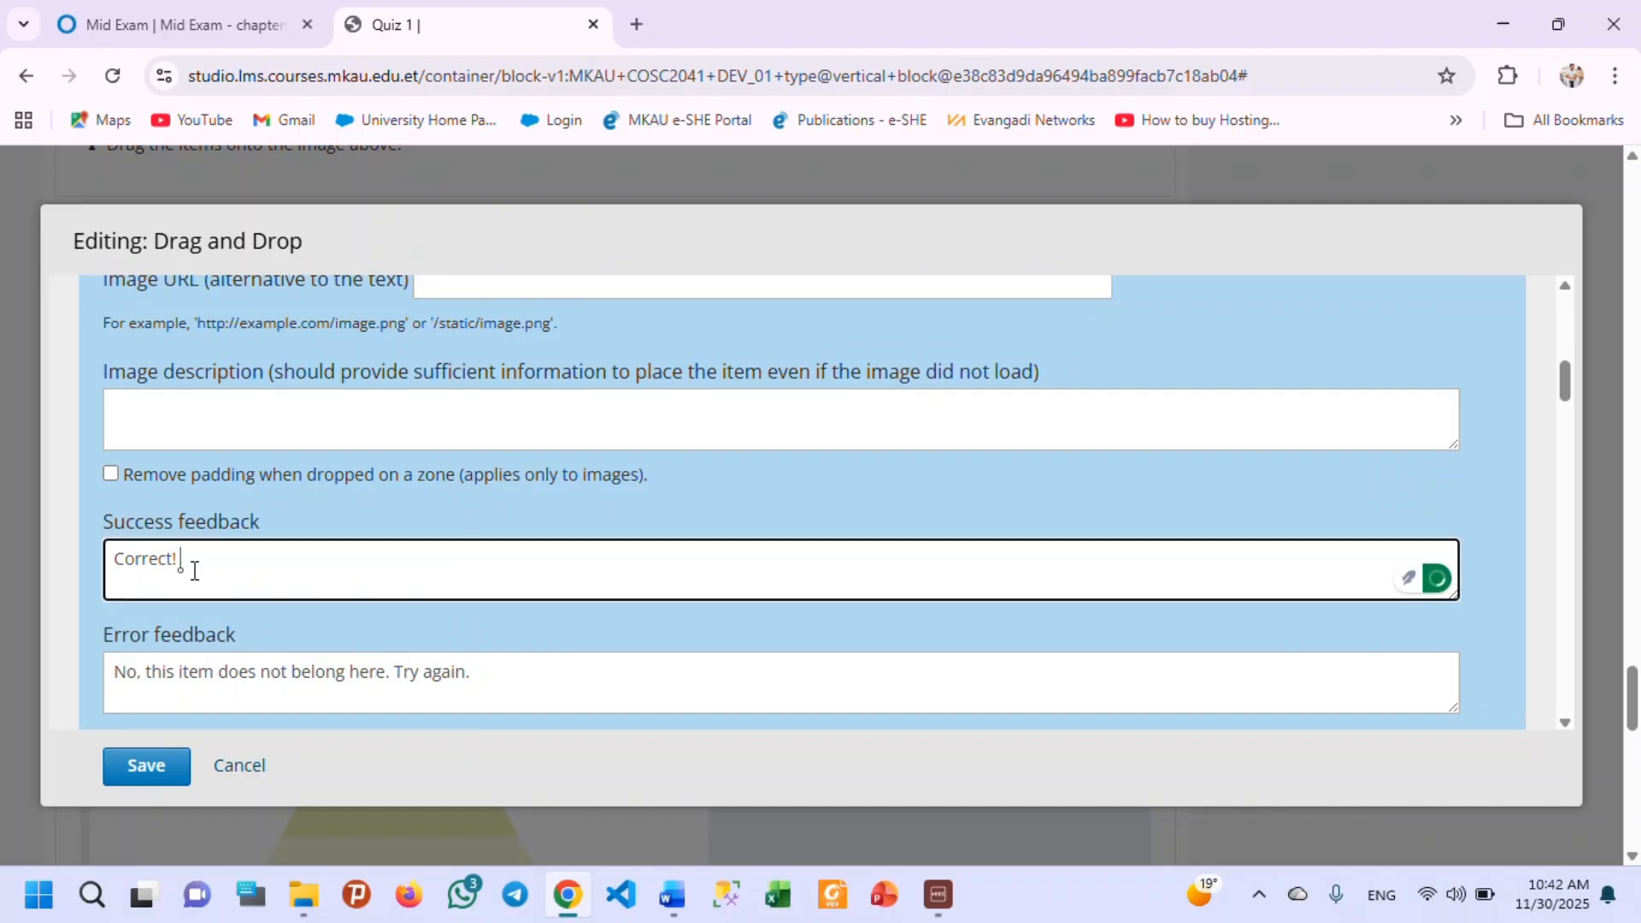
pyautogui.click(438, 684)
pyautogui.moveTo(472, 681); pyautogui.dragTo(4, 688)
pyautogui.write('Incorrect!  Try again.')
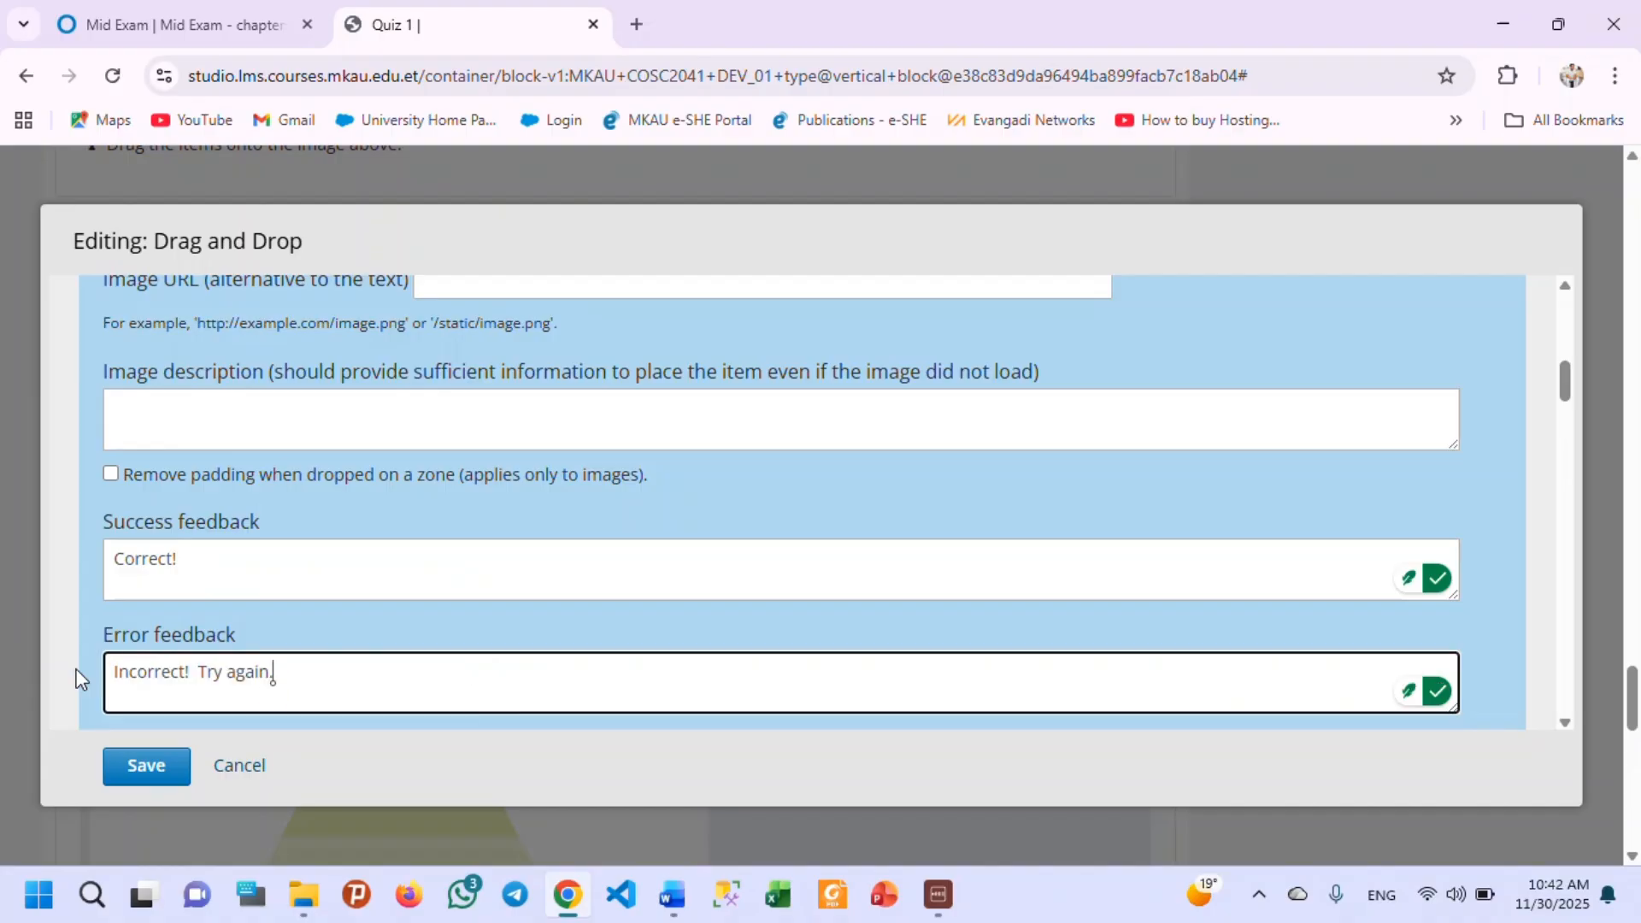
# Replace the "Goes to the middle" item's text with "data type".
pyautogui.scroll(-2, 288, 603)
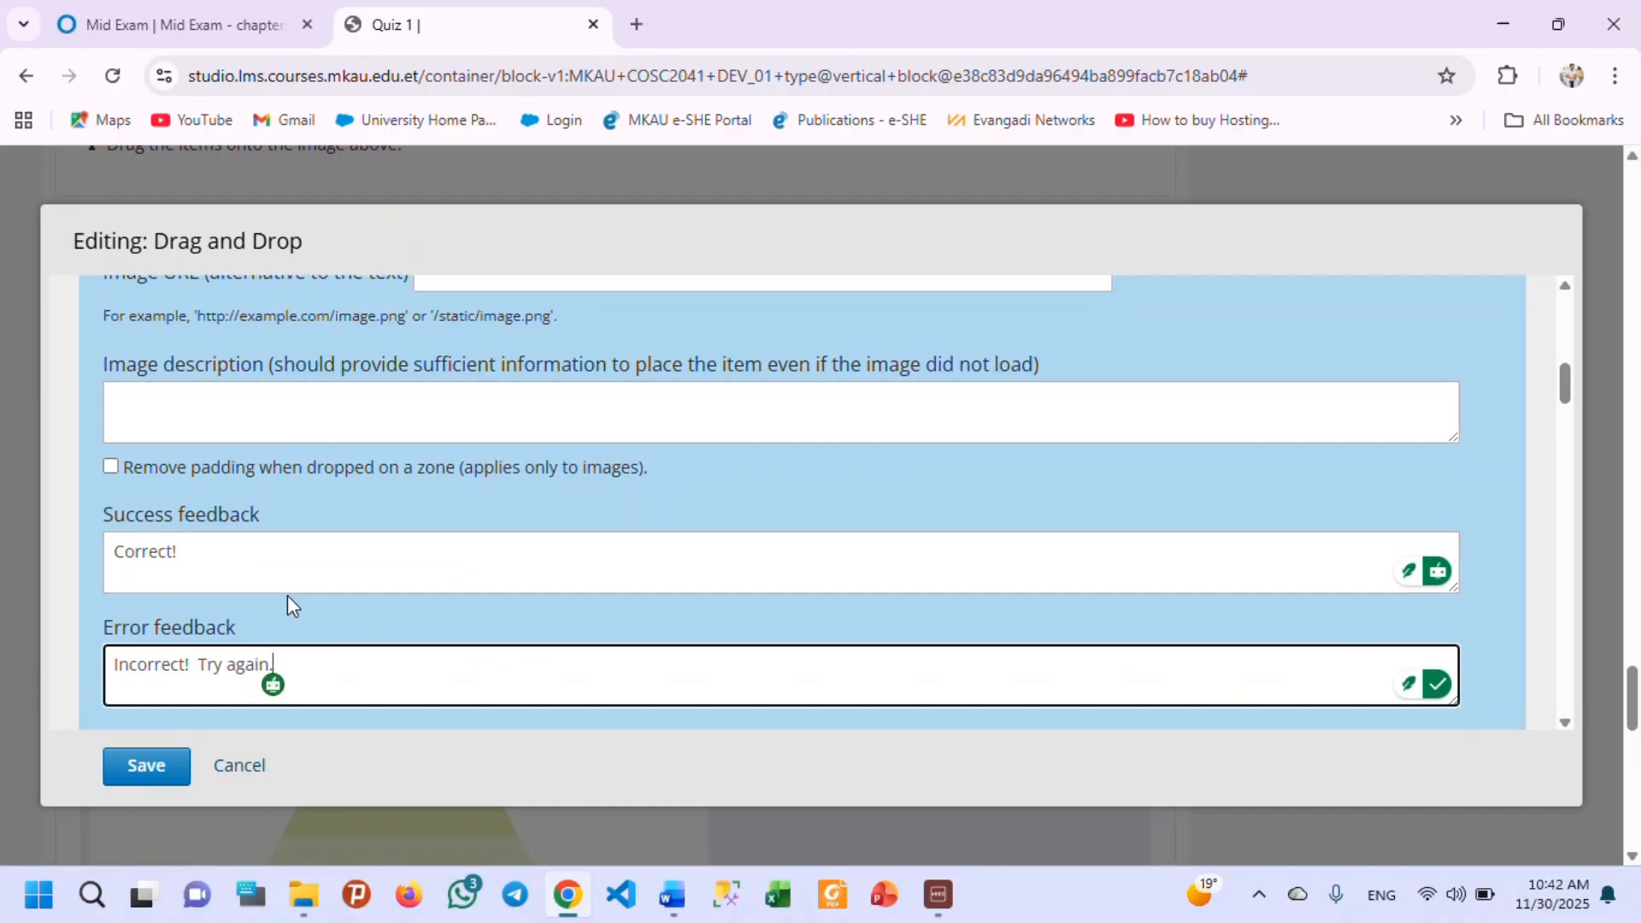
pyautogui.scroll(-3, 249, 624)
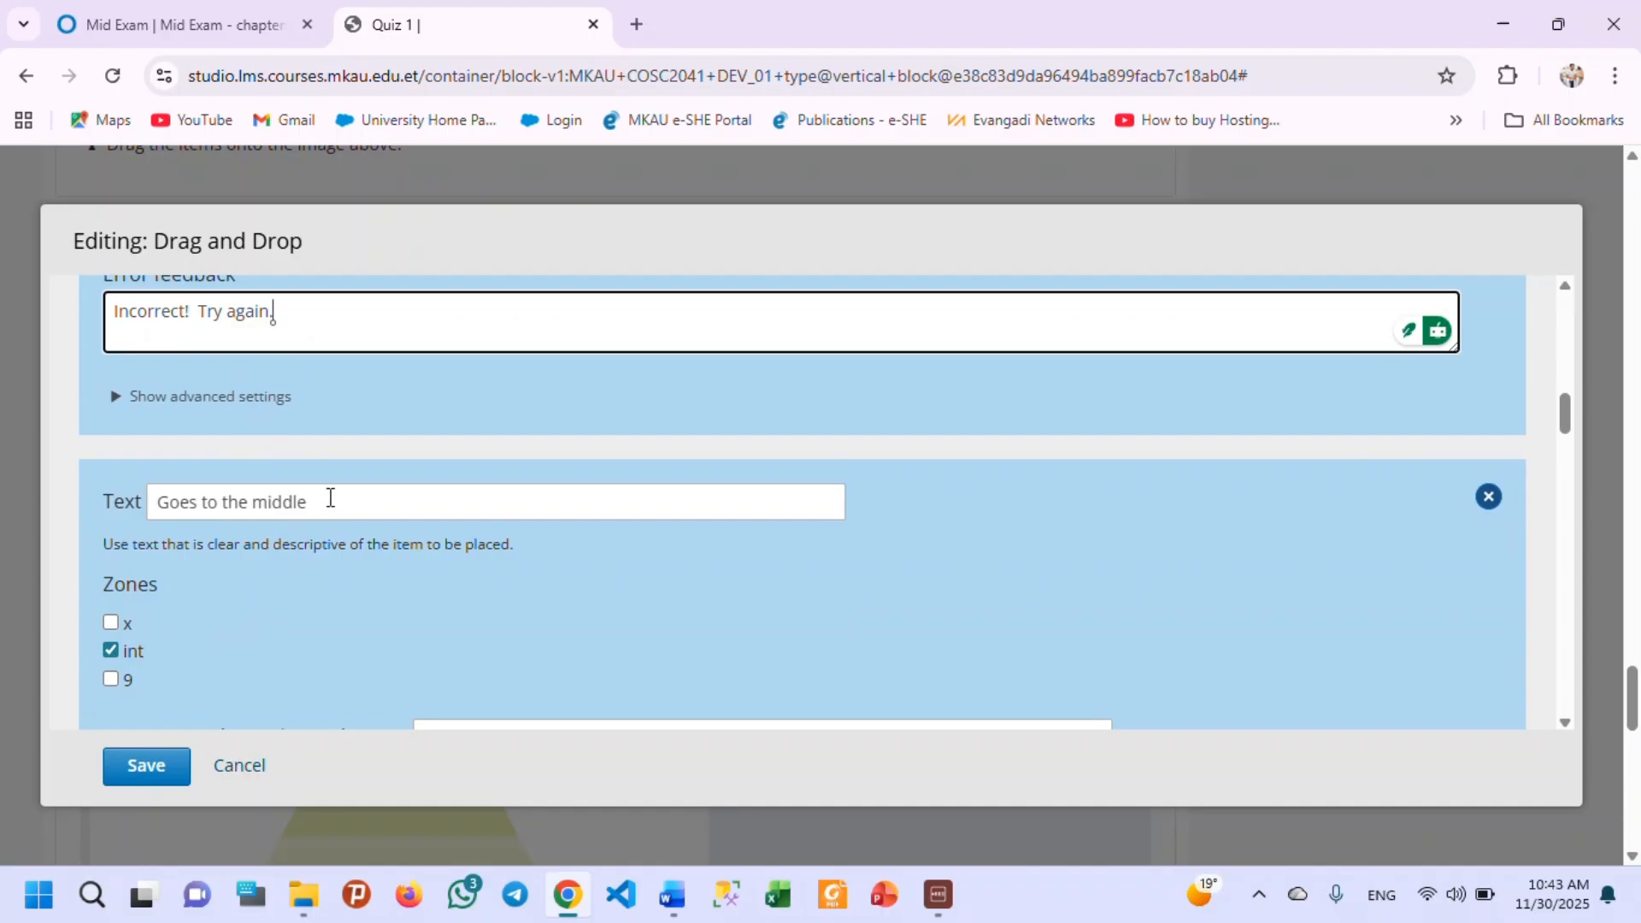
pyautogui.moveTo(327, 502); pyautogui.dragTo(147, 502)
pyautogui.write('da')
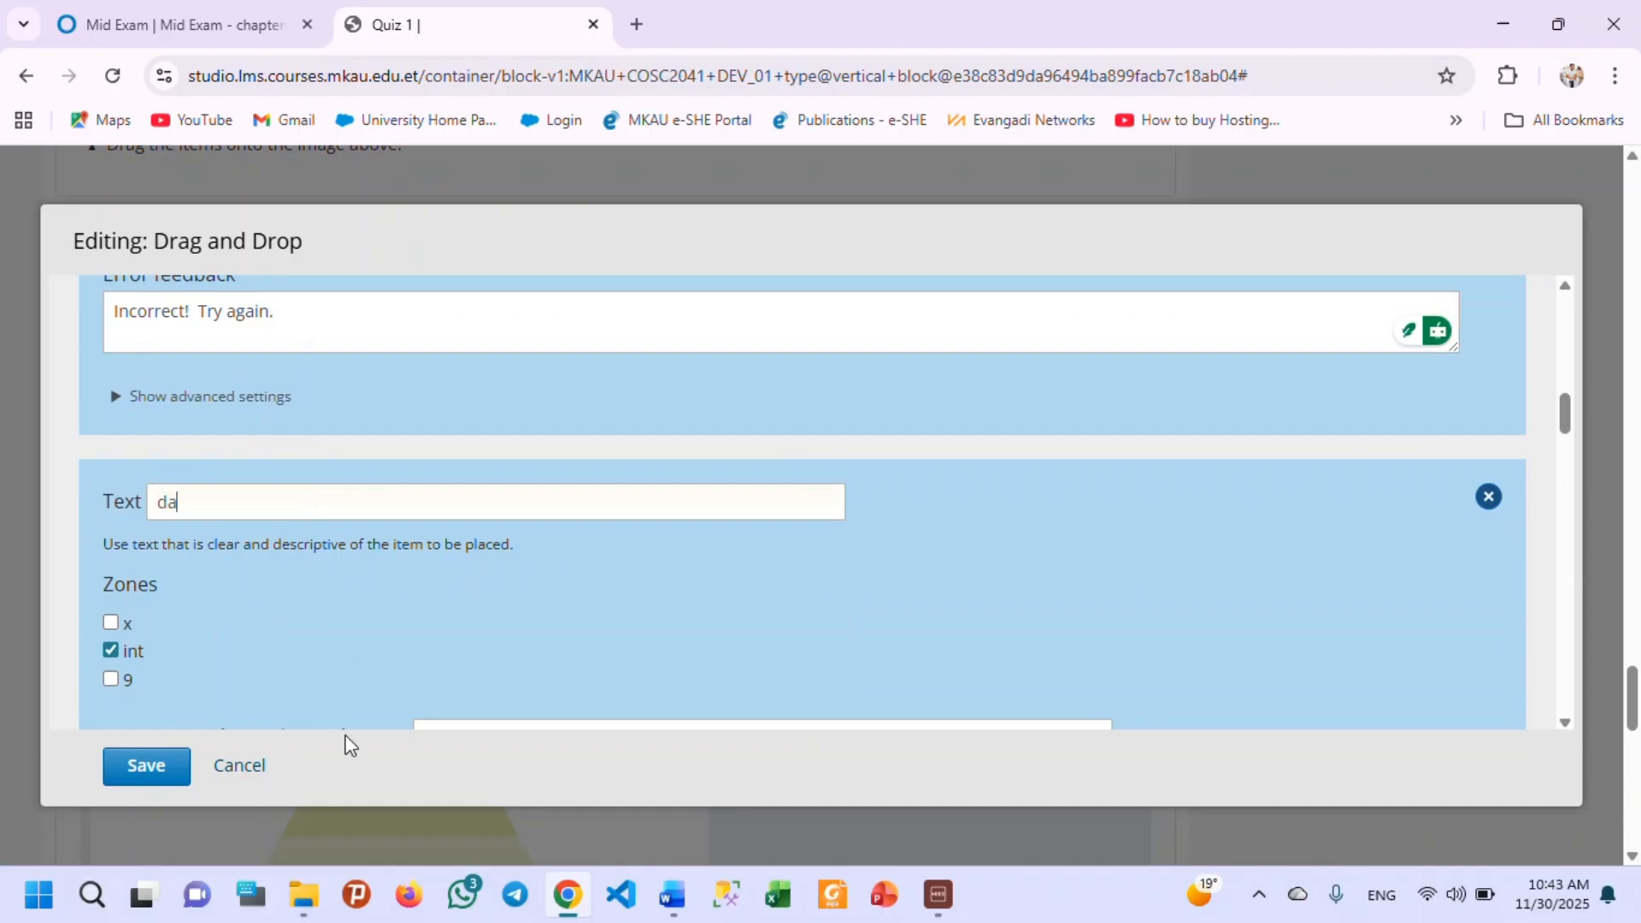
pyautogui.write('ta type')
# Shorten the second item's success feedback to "Correct!" and replace its error feedback with "Incorrect! Try again.".
pyautogui.scroll(-5, 342, 562)
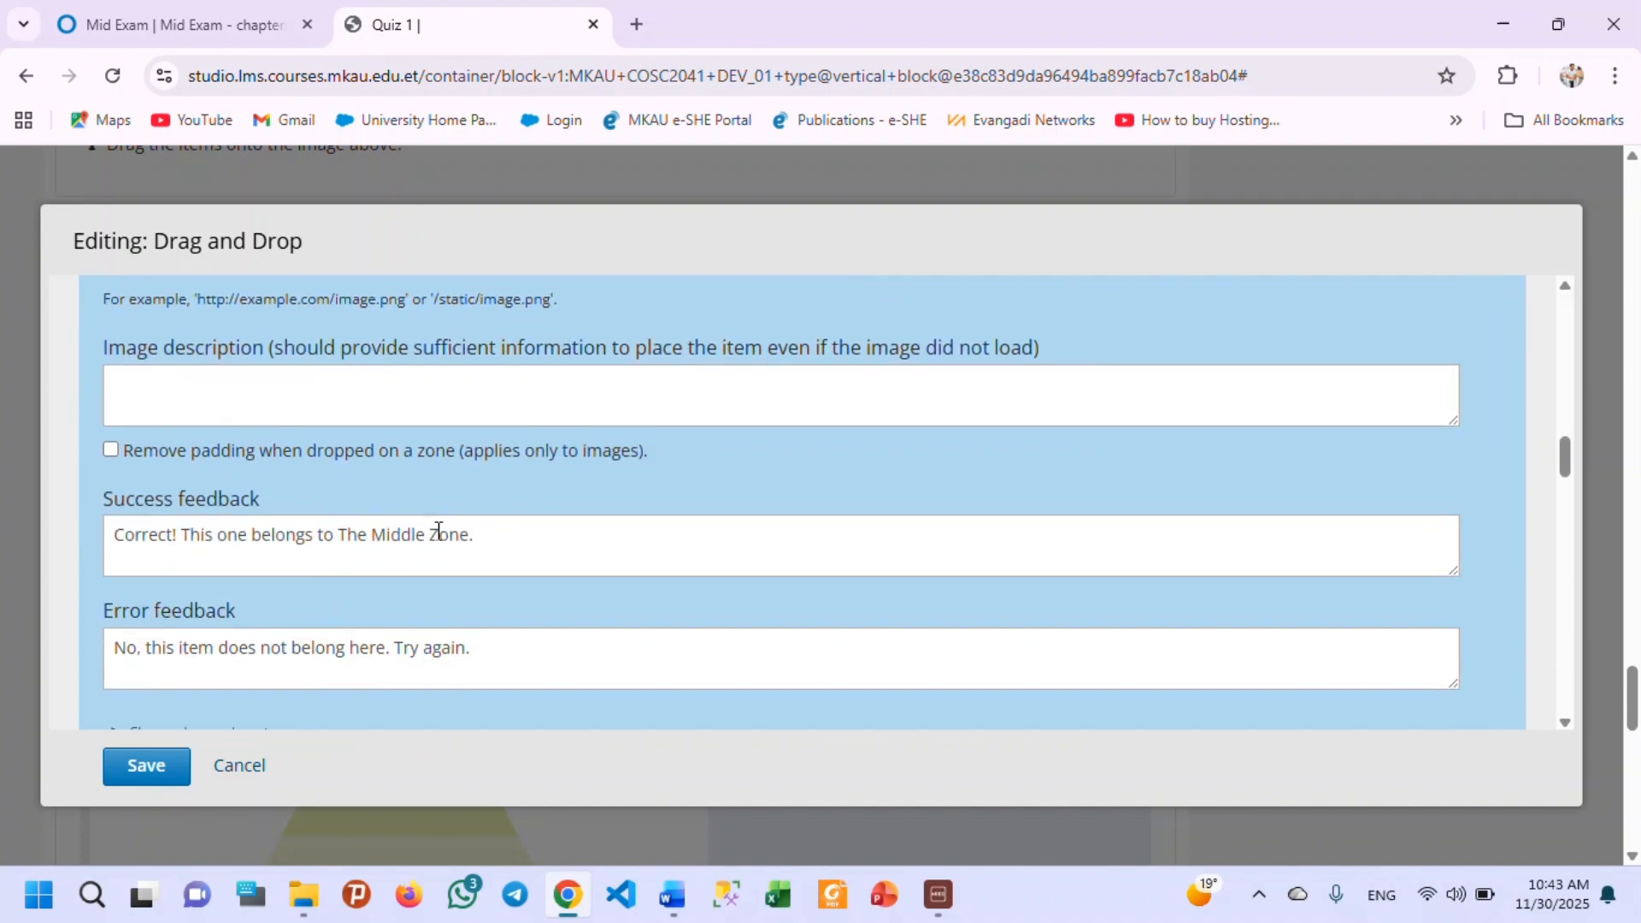
pyautogui.moveTo(491, 547); pyautogui.dragTo(182, 550)
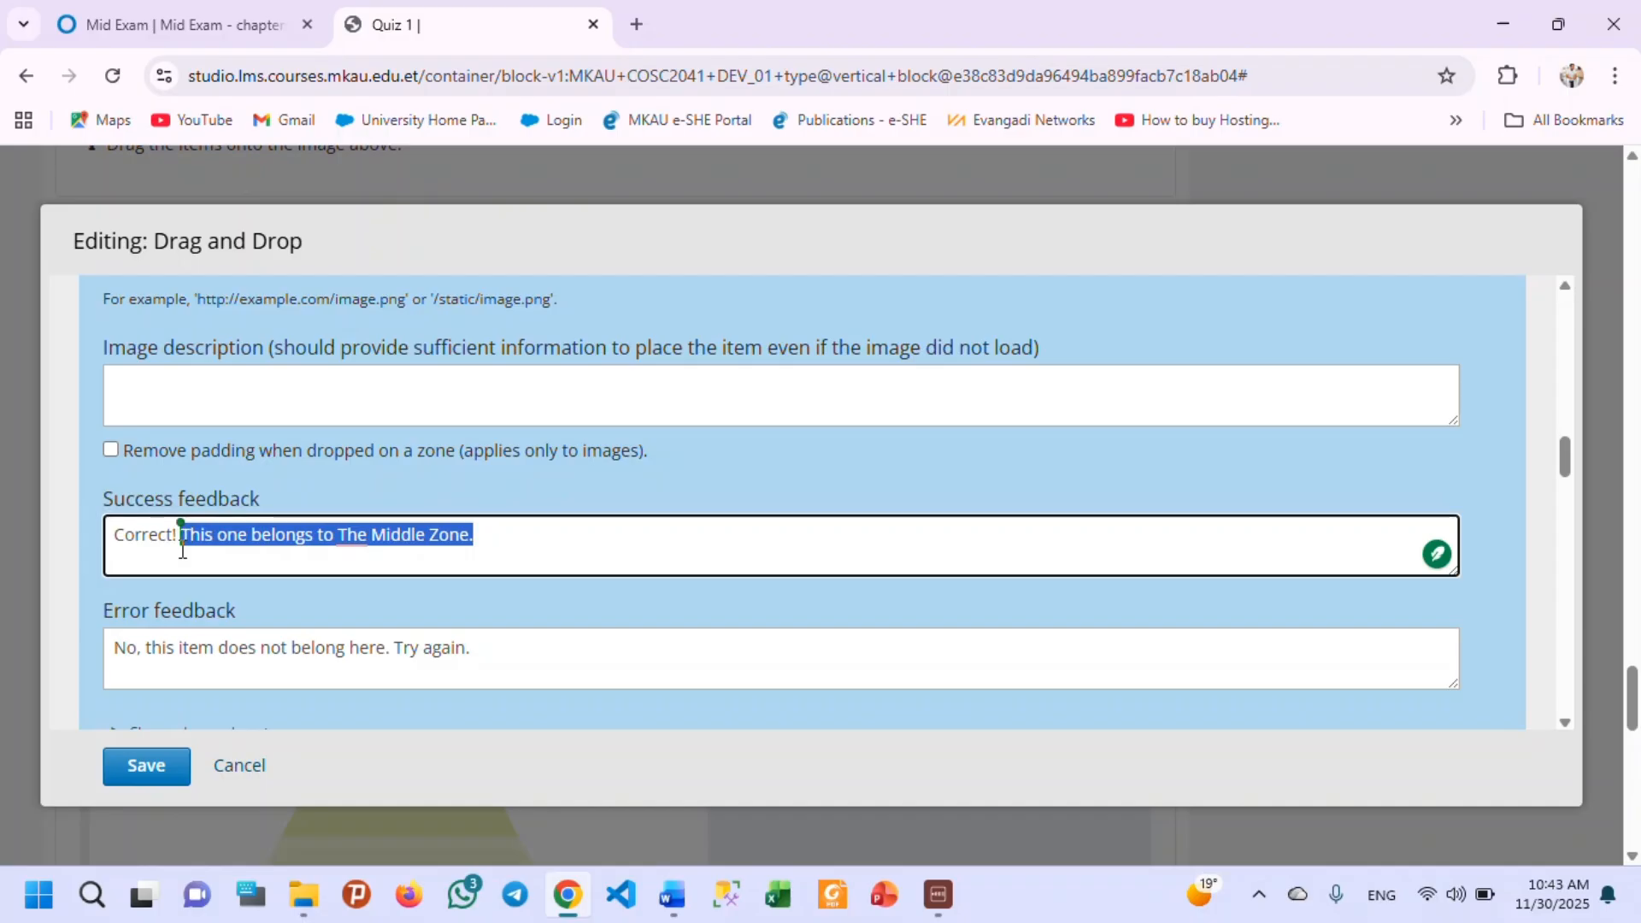
pyautogui.press('BackSpace')
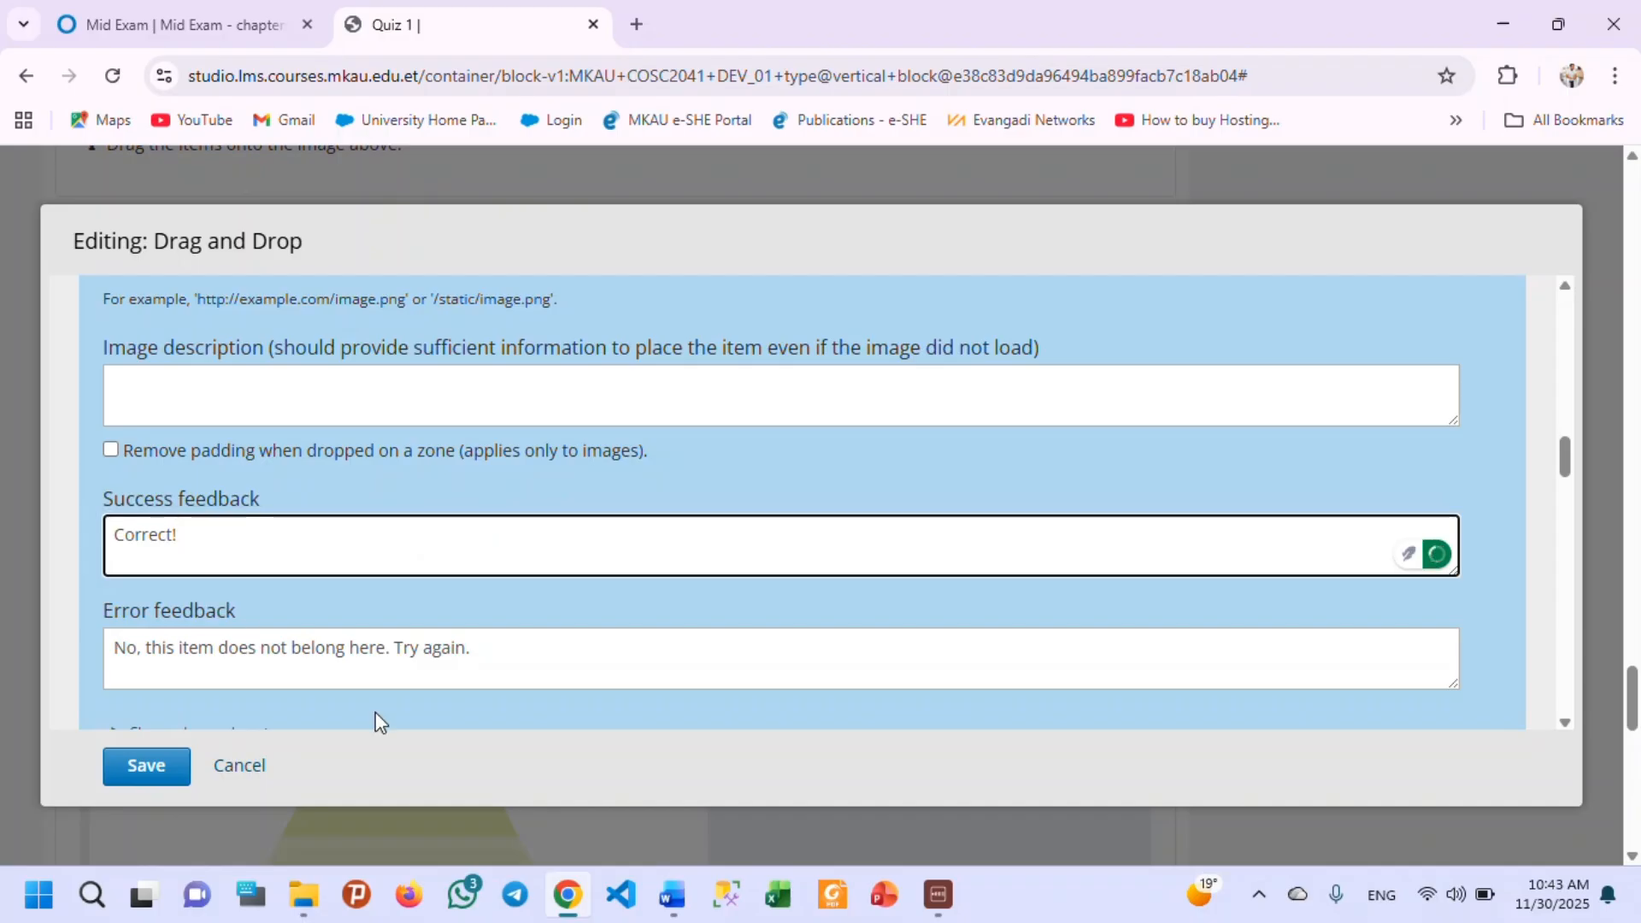
pyautogui.moveTo(509, 649); pyautogui.dragTo(2, 675)
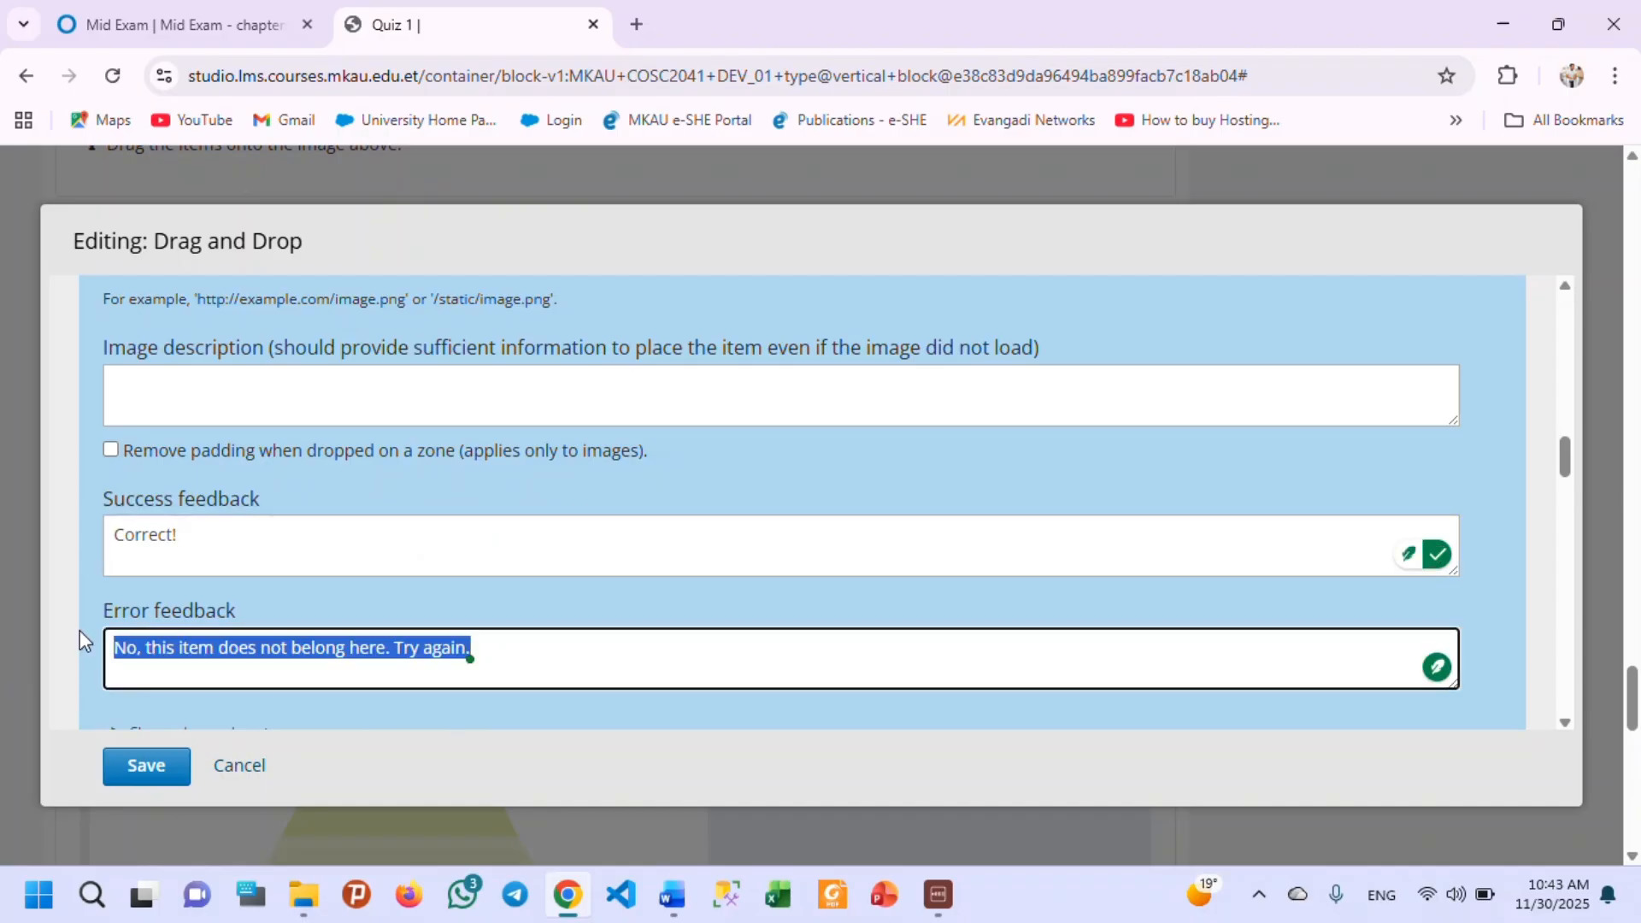
pyautogui.write('Incorrect!  Try again.')
# Replace the "Goes to the bottom" item's text with "Value".
pyautogui.scroll(-3, 300, 590)
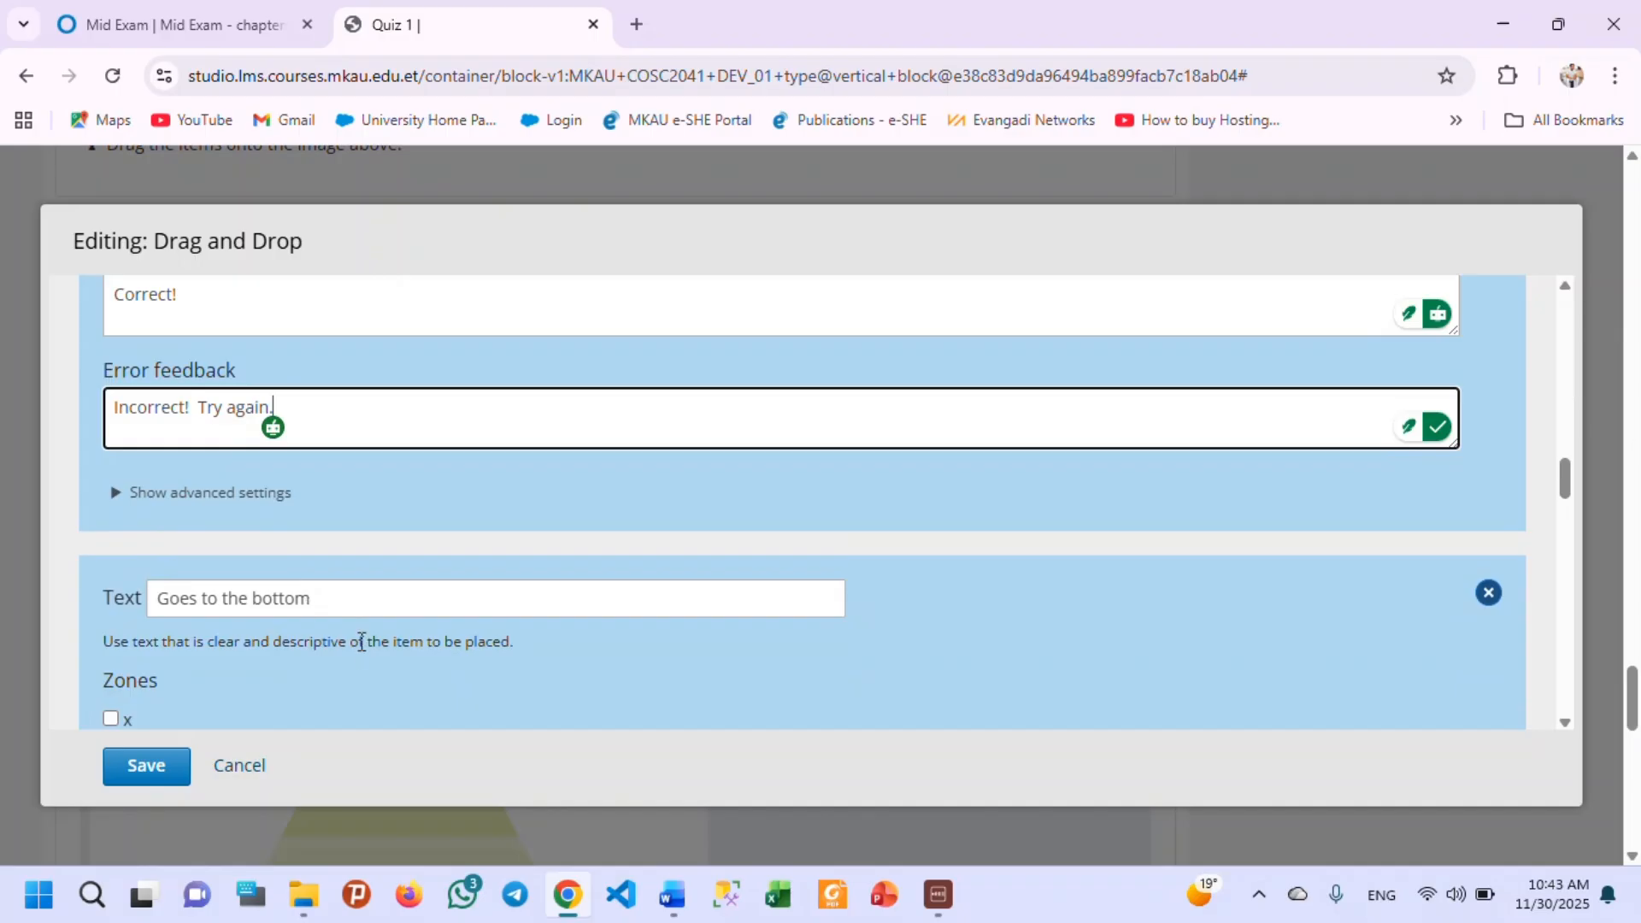
pyautogui.scroll(-2, 338, 612)
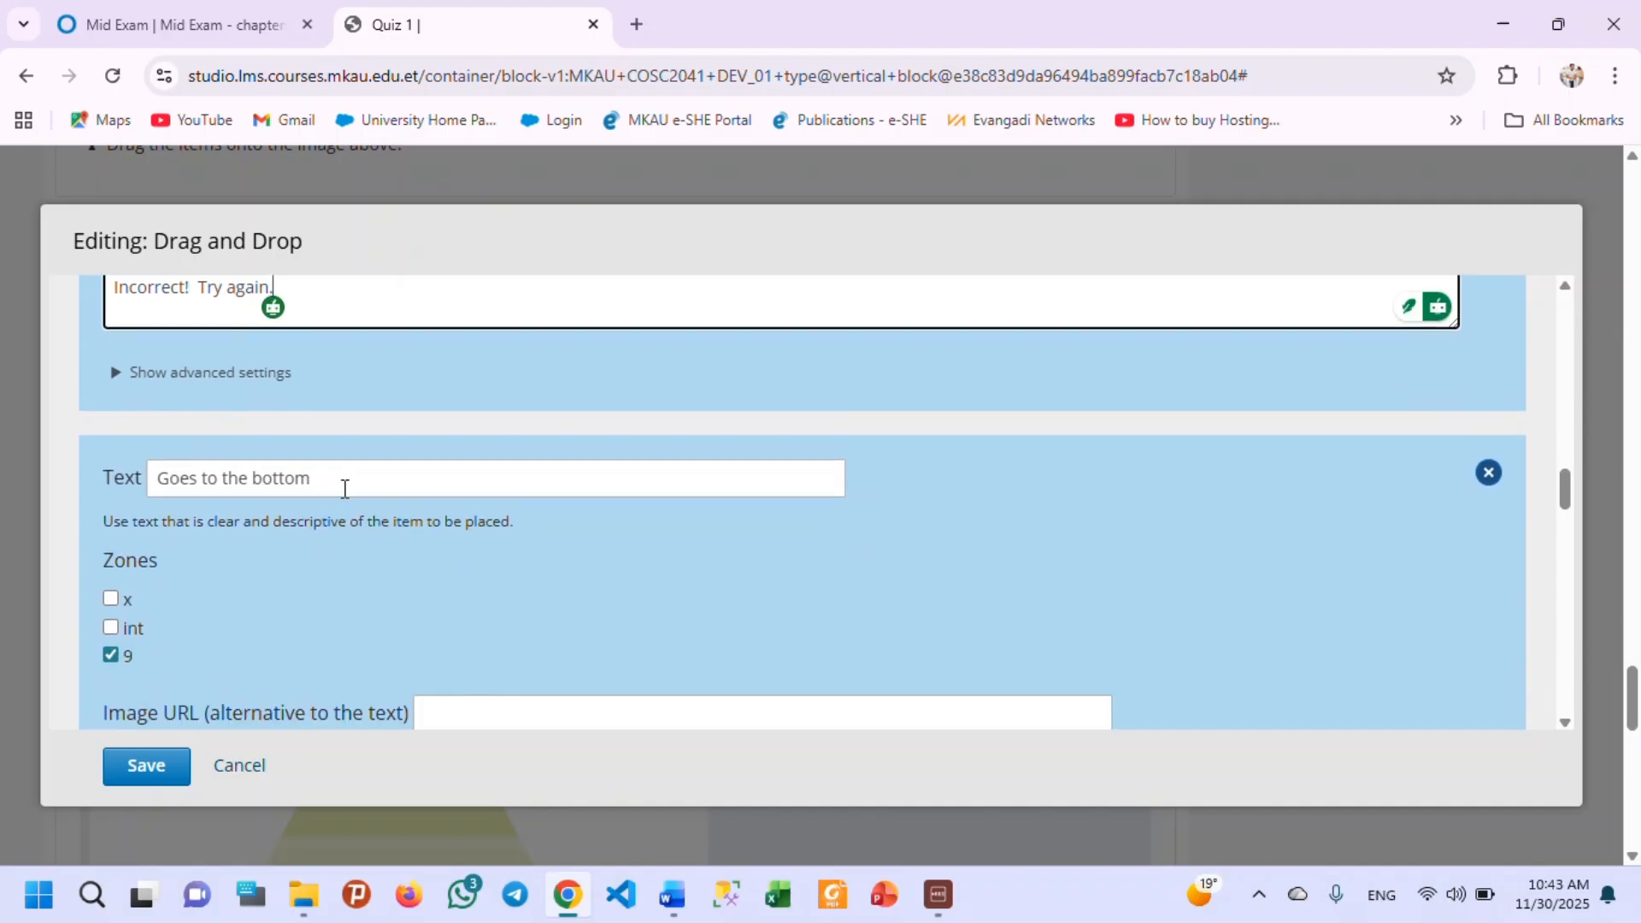
pyautogui.moveTo(345, 481); pyautogui.dragTo(137, 484)
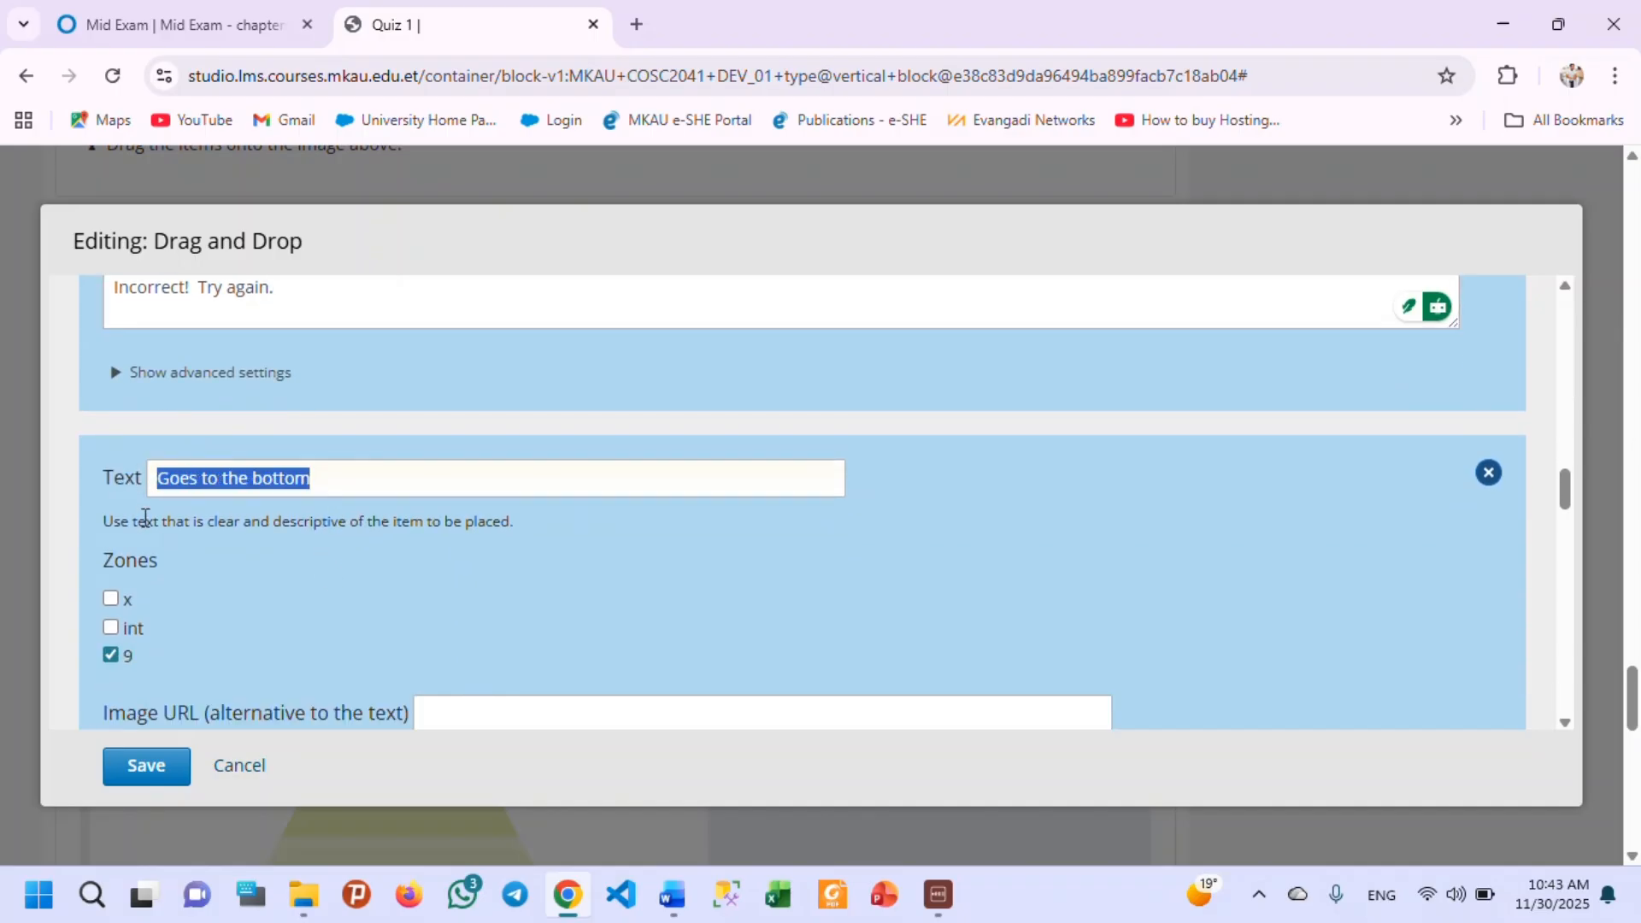
pyautogui.write('Value')
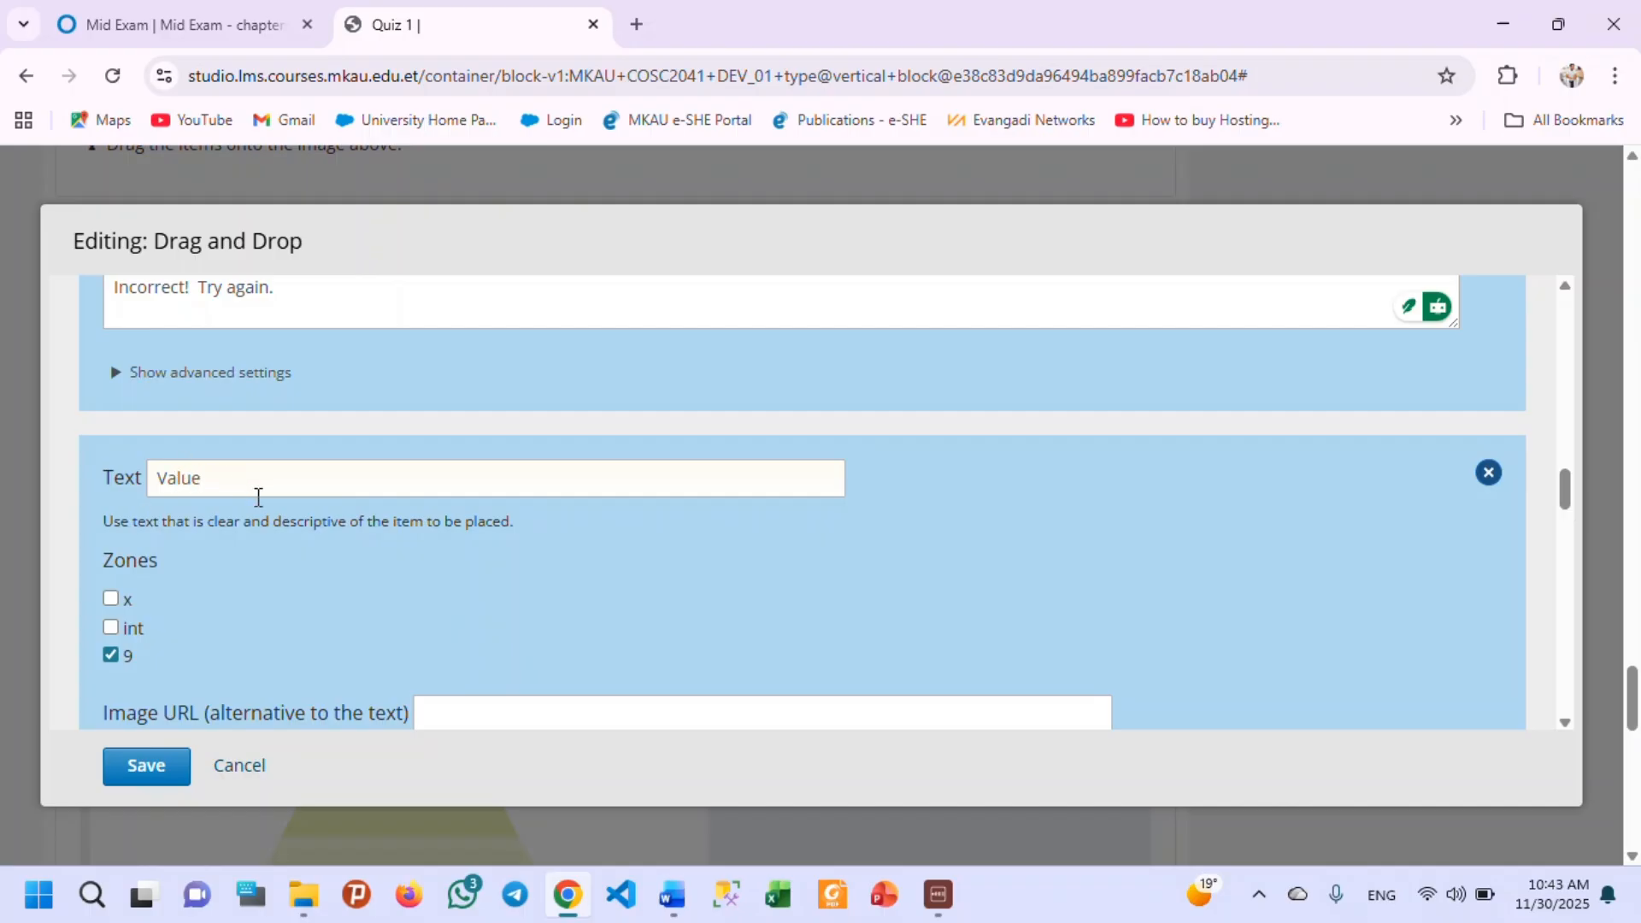
# Shorten the third item's success feedback to "Correct!" and replace its error feedback with "Incorrect! Try again.".
pyautogui.scroll(-5, 249, 530)
pyautogui.scroll(-3, 244, 536)
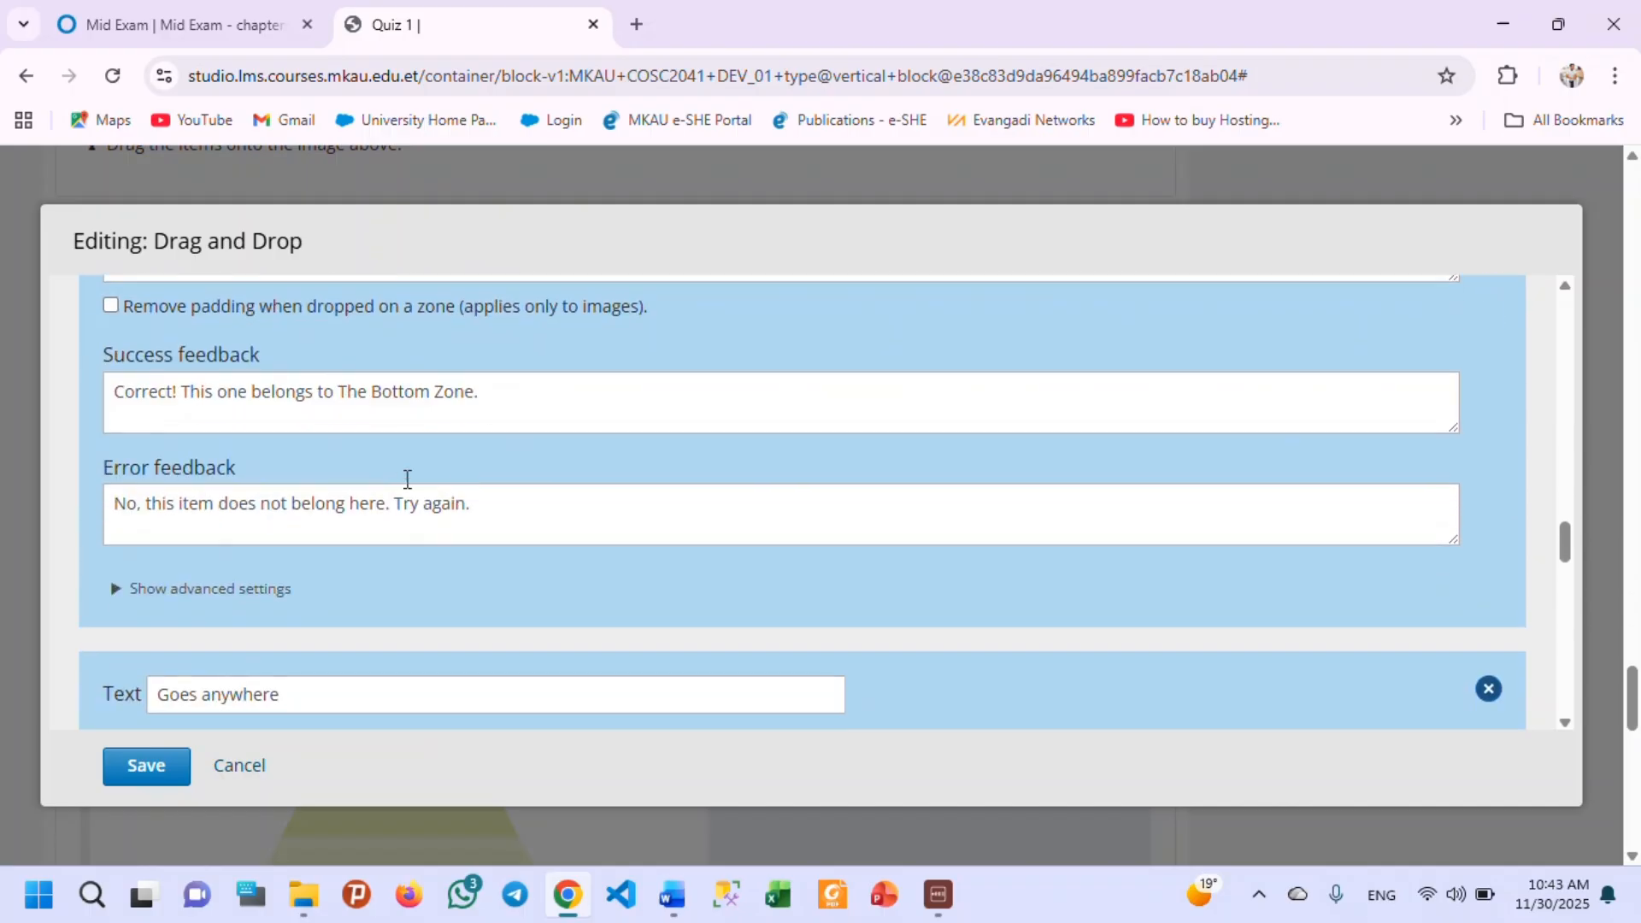
pyautogui.moveTo(499, 391); pyautogui.dragTo(176, 392)
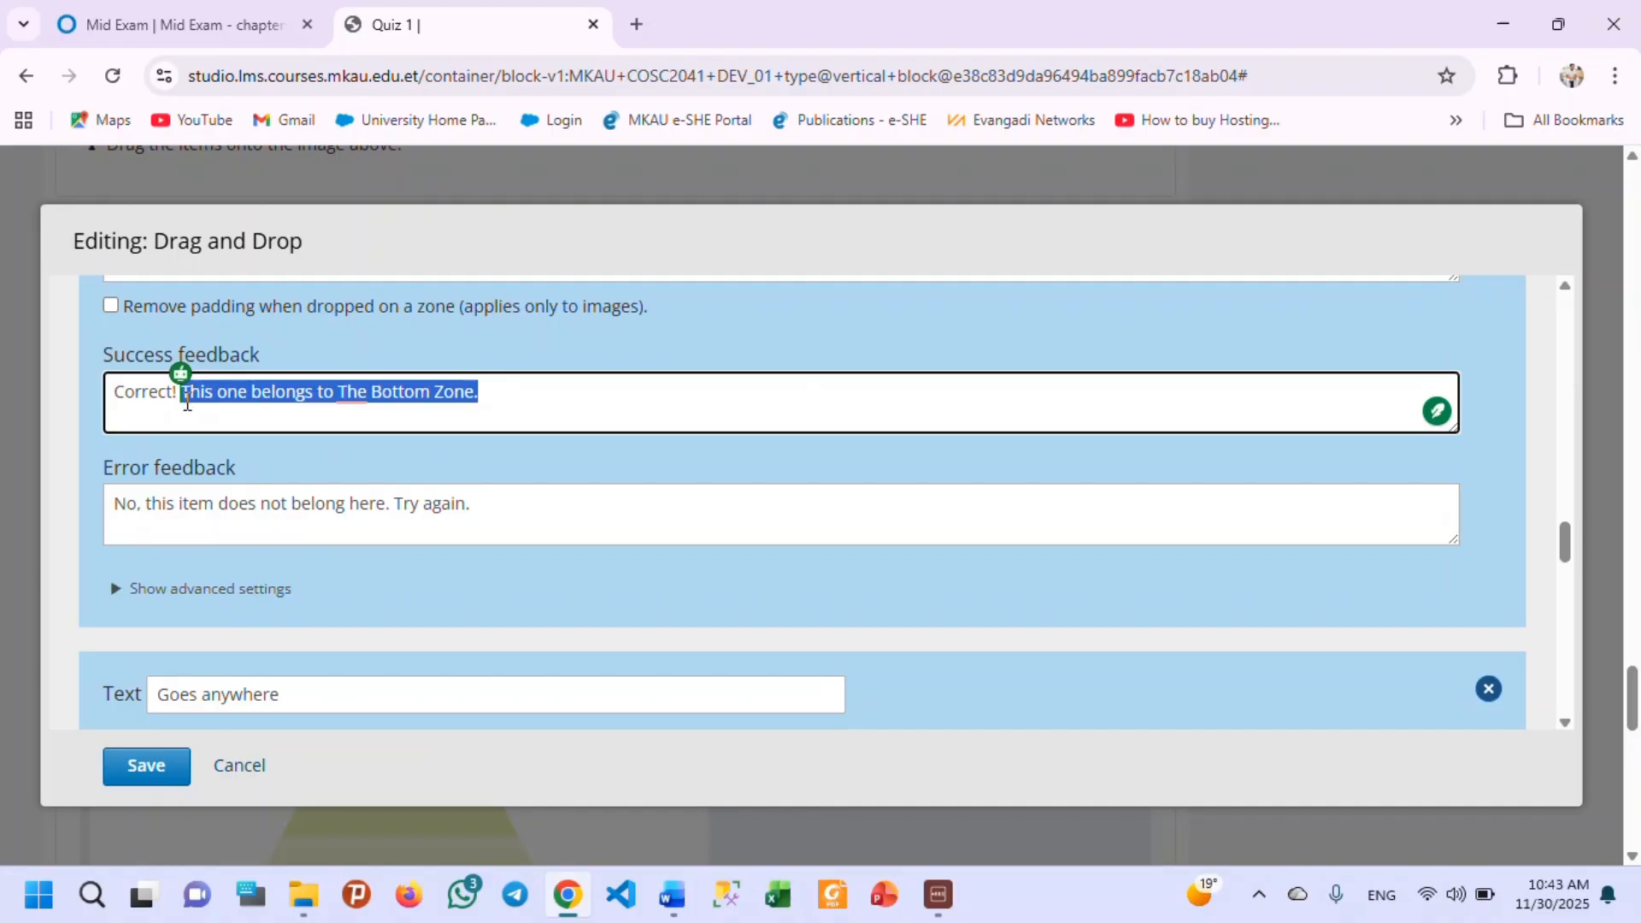
pyautogui.press('BackSpace')
pyautogui.moveTo(470, 504); pyautogui.dragTo(80, 536)
pyautogui.write('Incorrect!  Try again.')
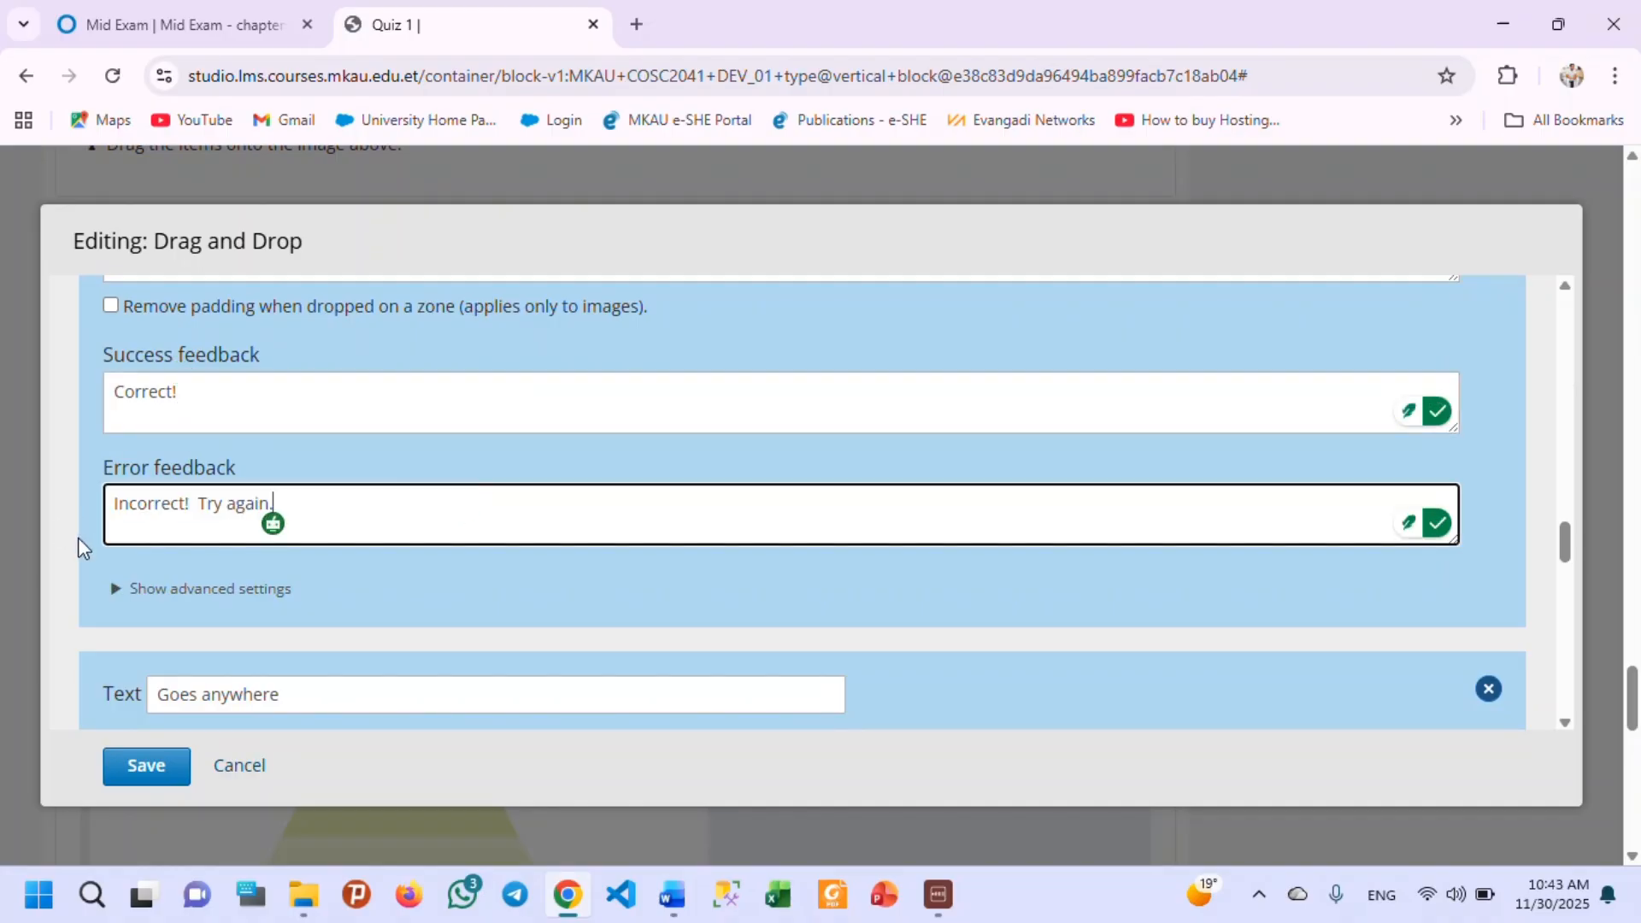
# Delete the "Goes anywhere" and "I don't belong anywhere" items and save the Drag and Drop problem.
pyautogui.scroll(-2, 523, 492)
pyautogui.scroll(-1, 452, 575)
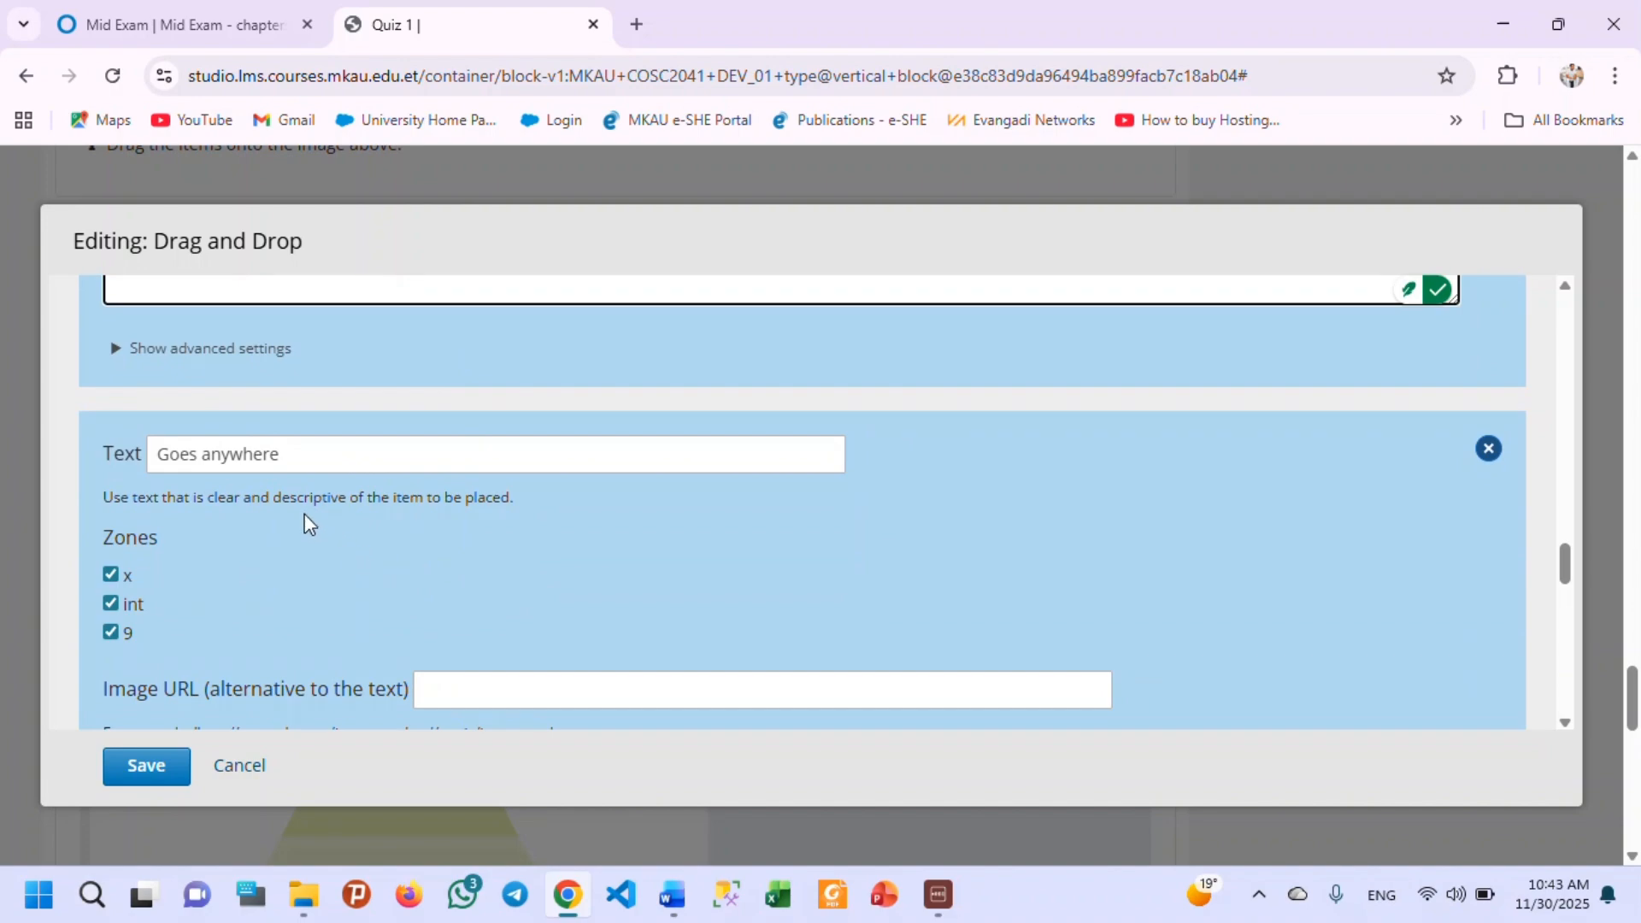
pyautogui.click(1492, 453)
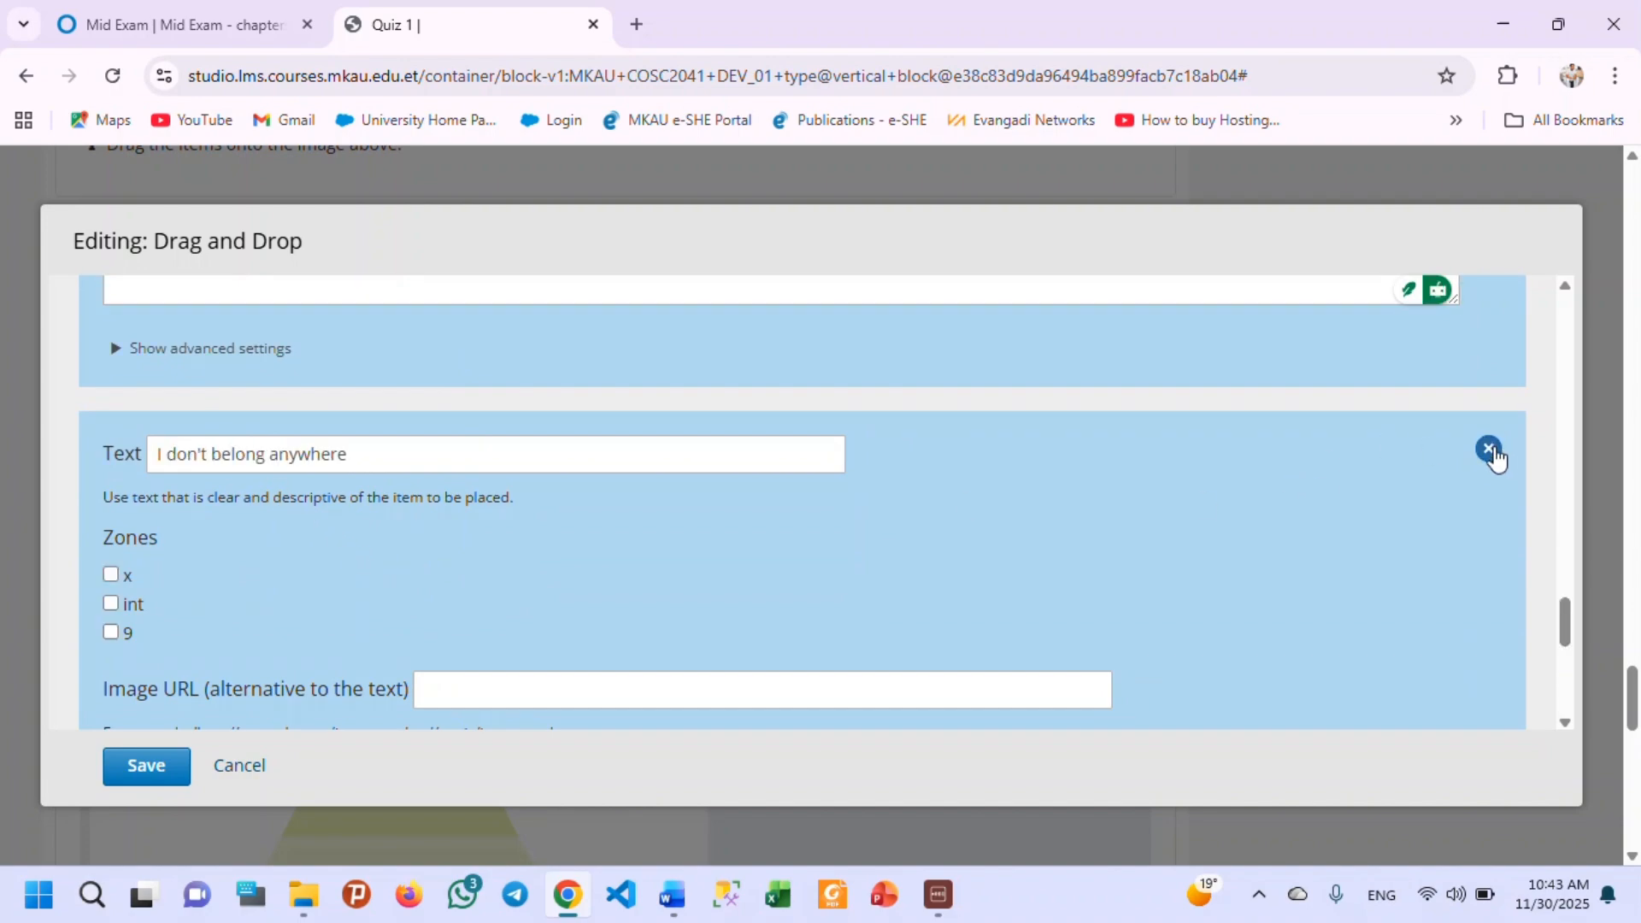
pyautogui.click(1491, 453)
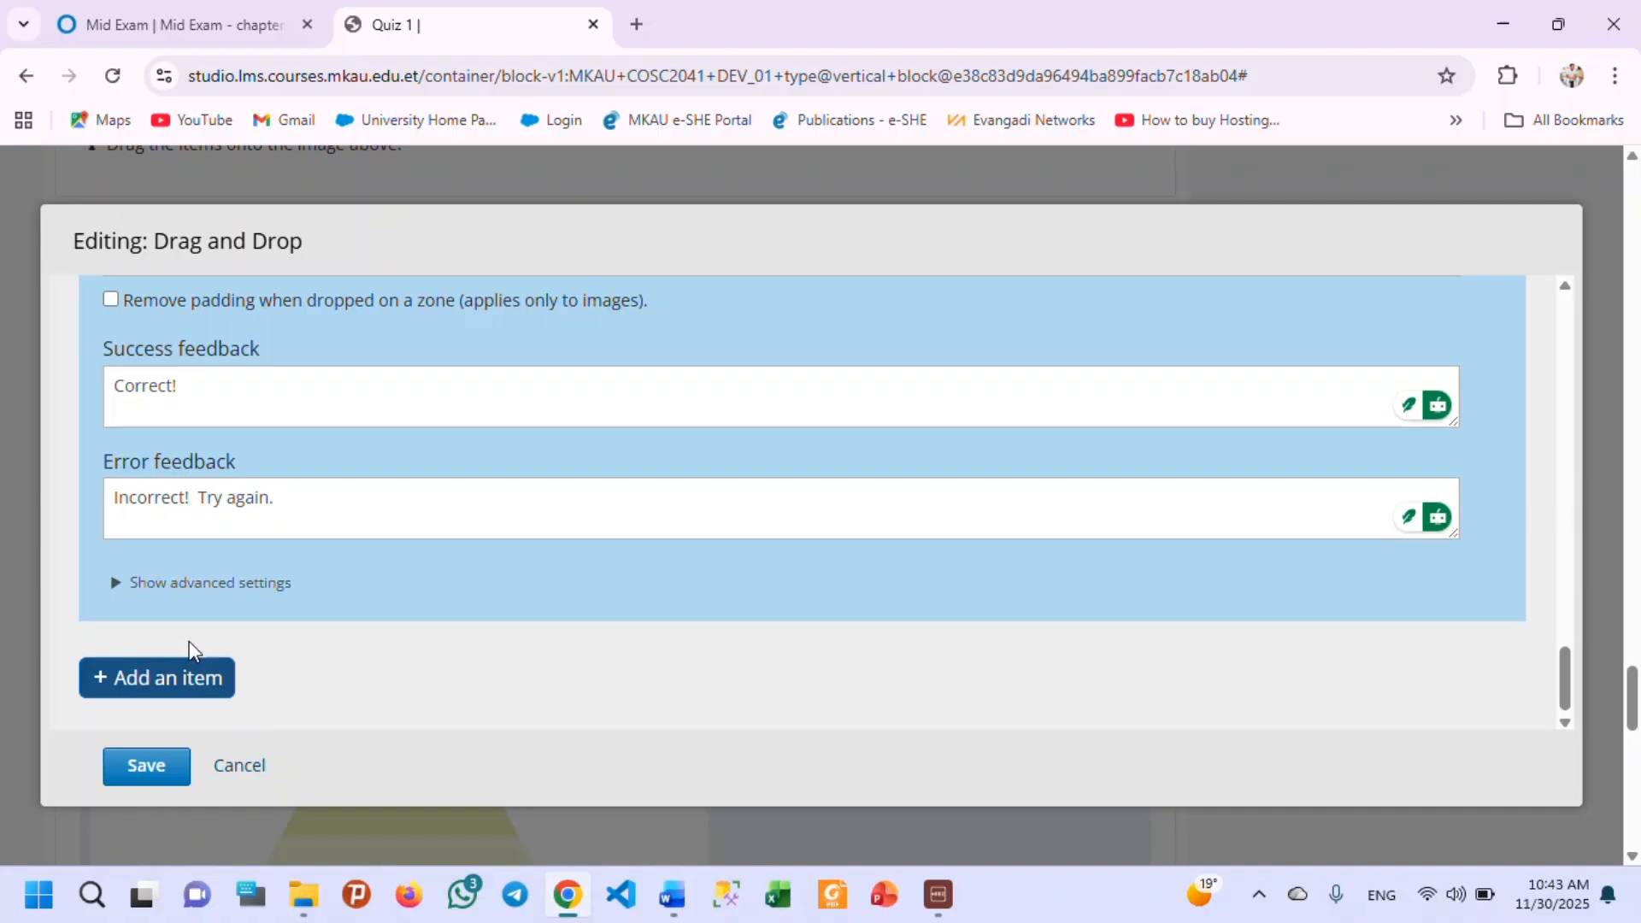
pyautogui.click(154, 777)
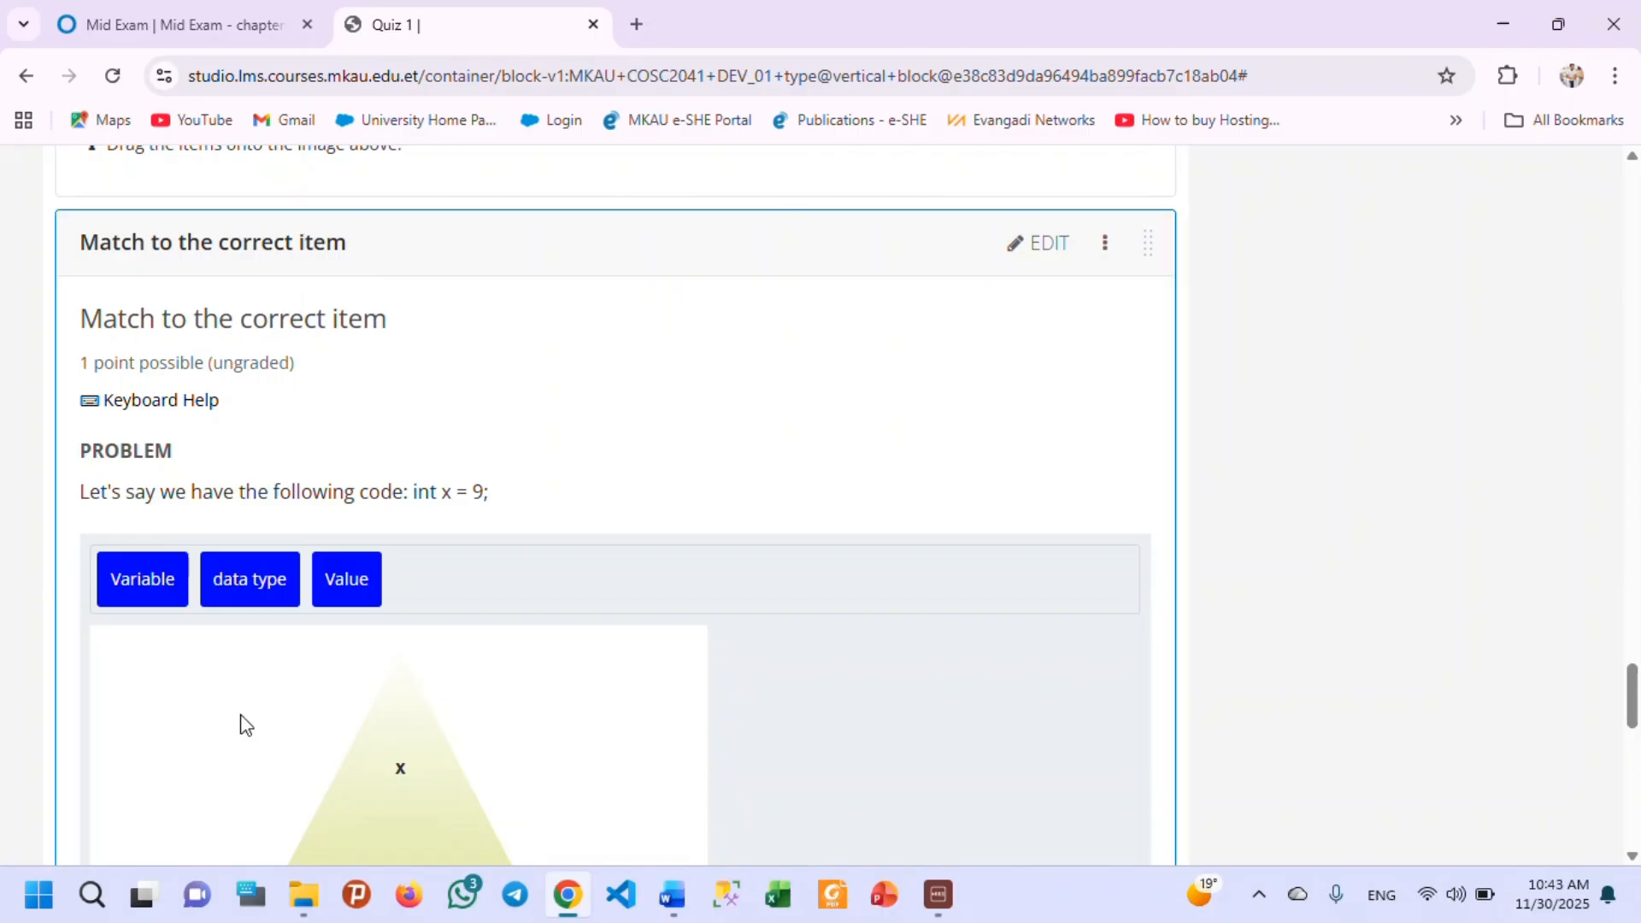
# Try out the saved problem's pyramid preview, starting with the Value item.
pyautogui.scroll(-4, 458, 718)
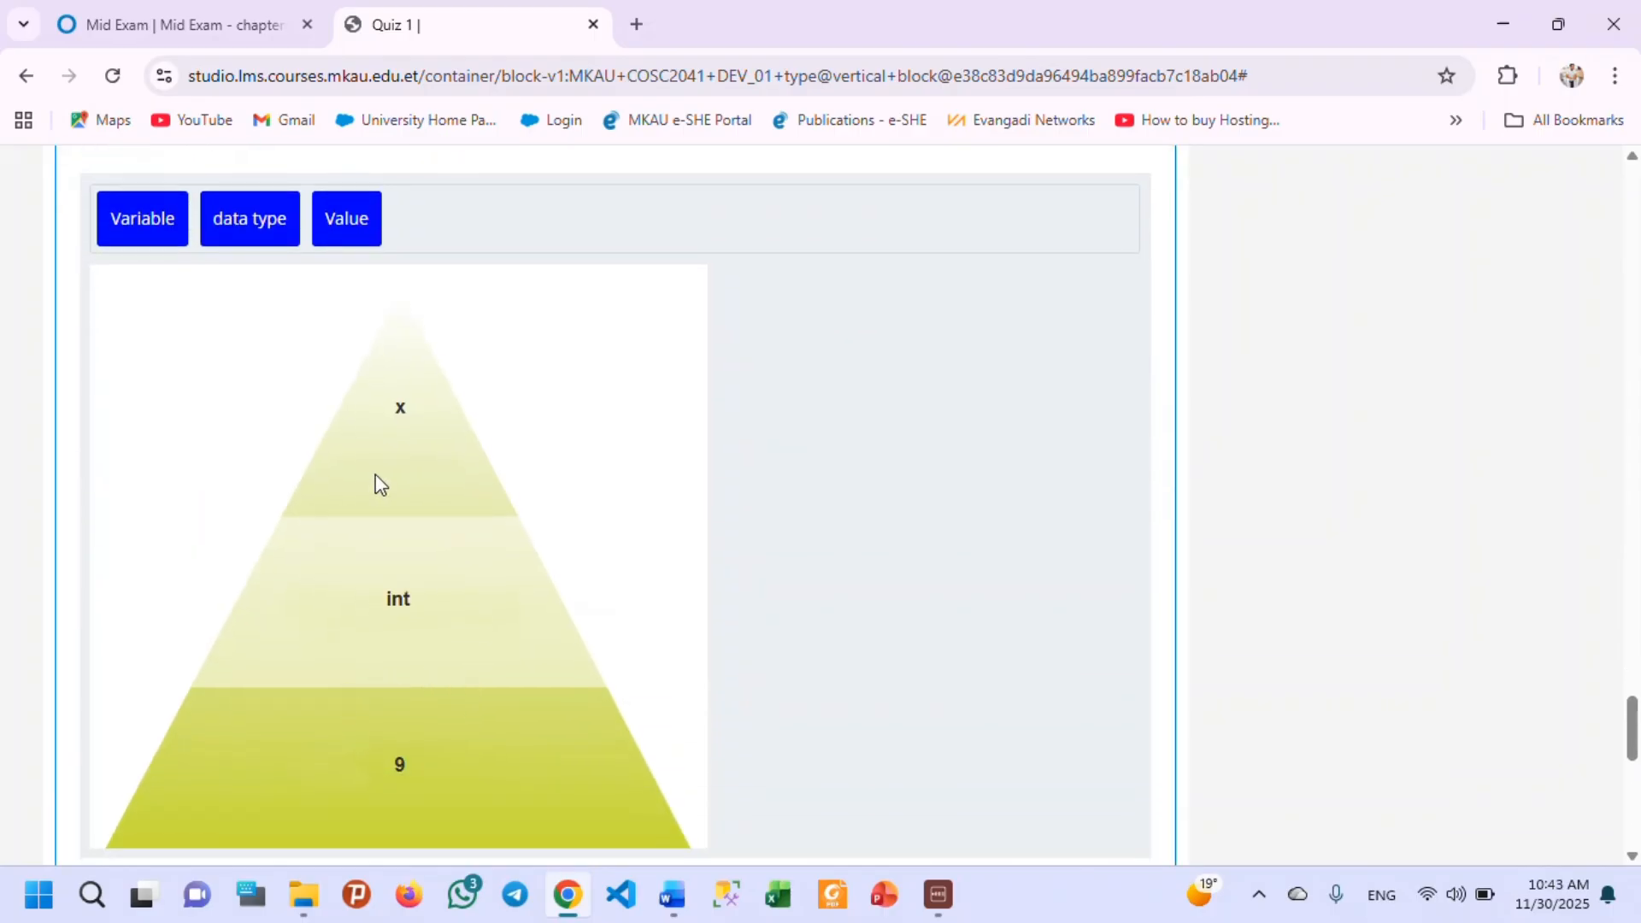
pyautogui.click(333, 237)
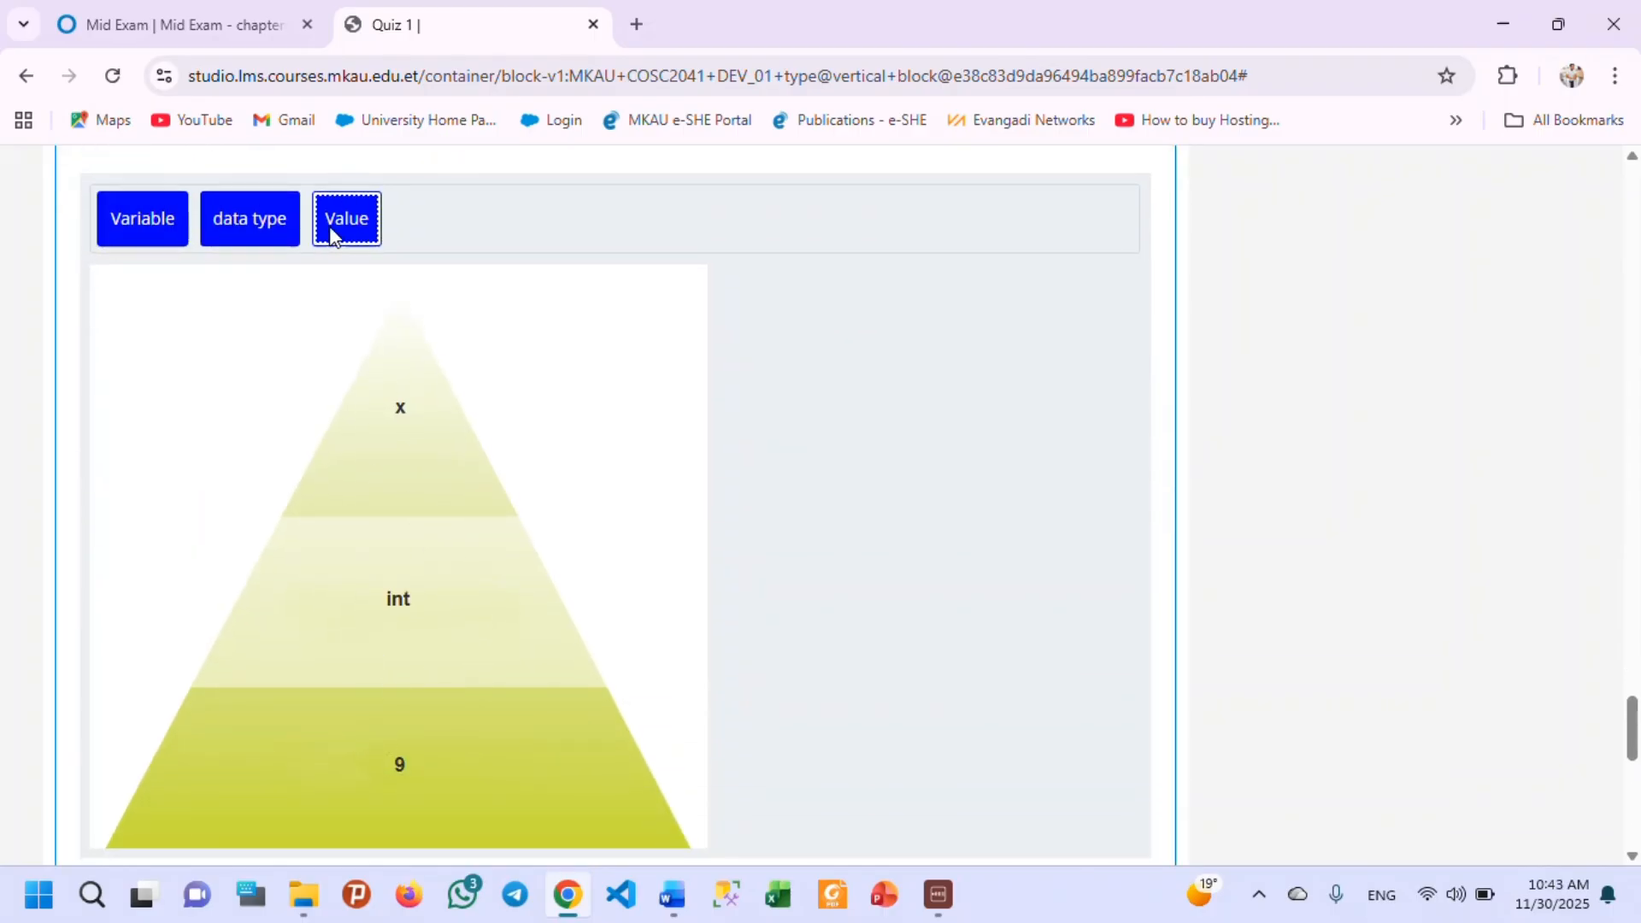